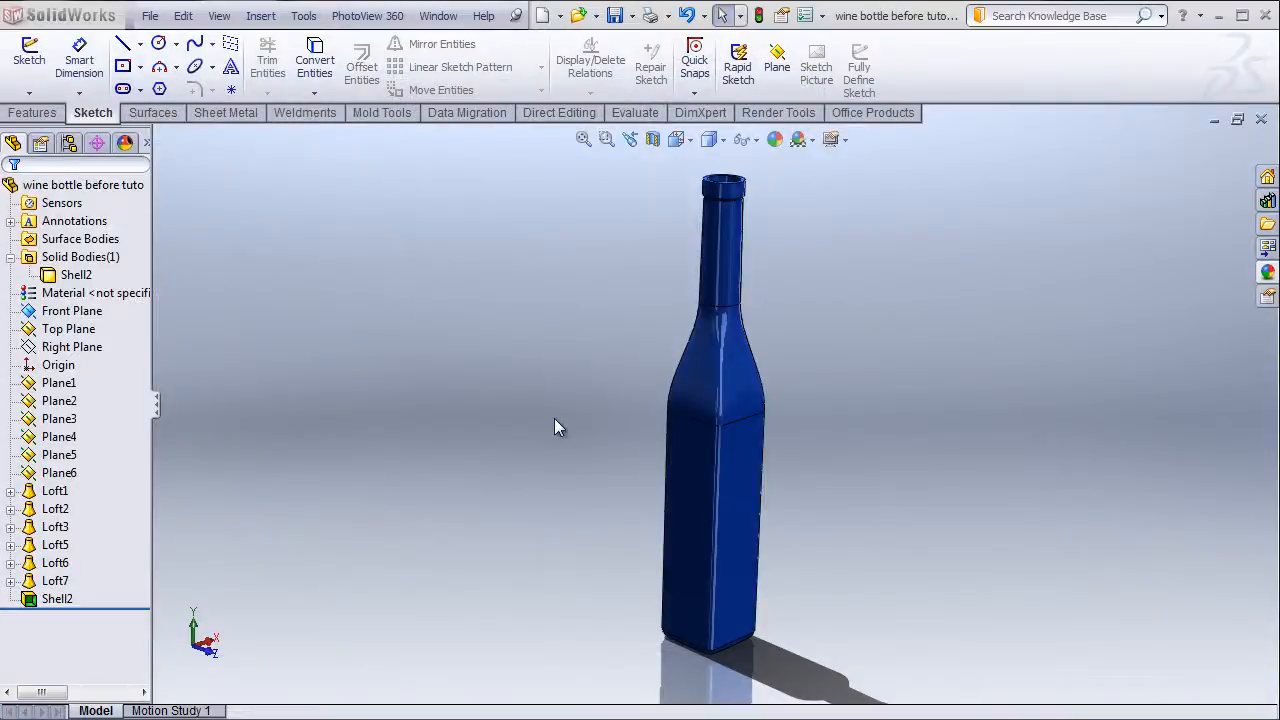
- Turn off Hide All Types to show the finished wine bottle's reference planes and sketches
middle_drag(809, 495, 784, 438)
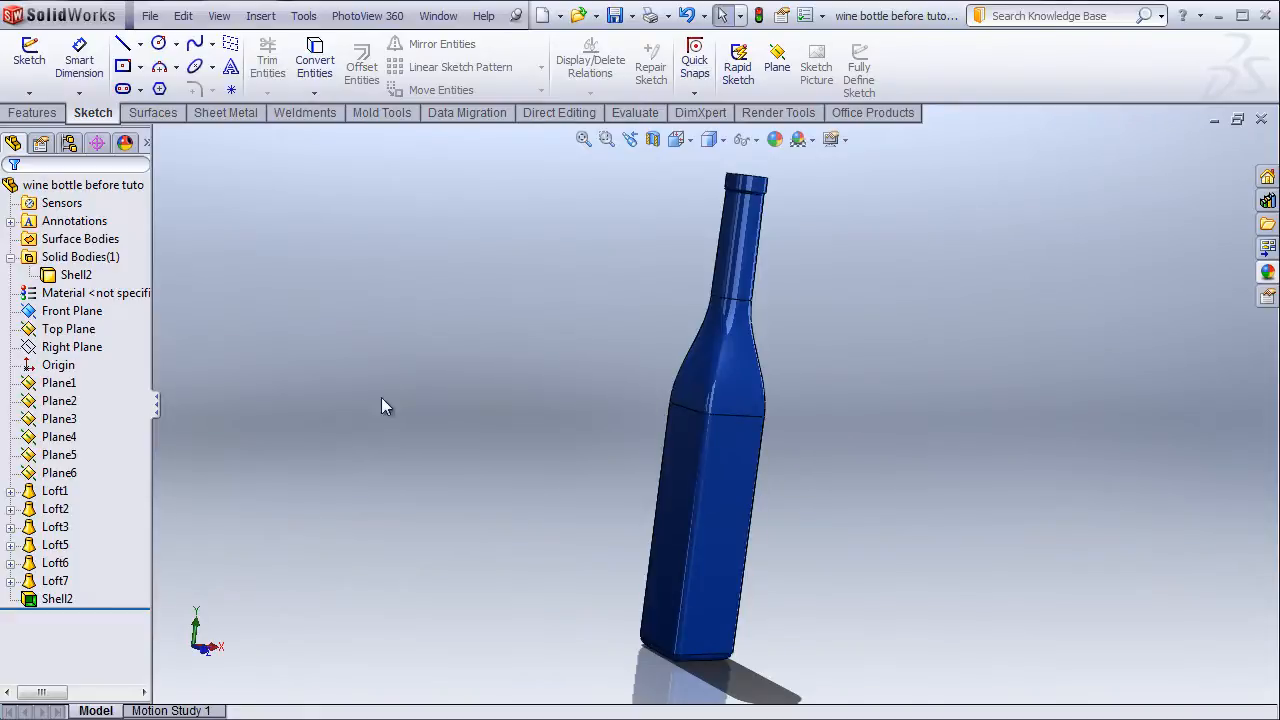
click(32, 112)
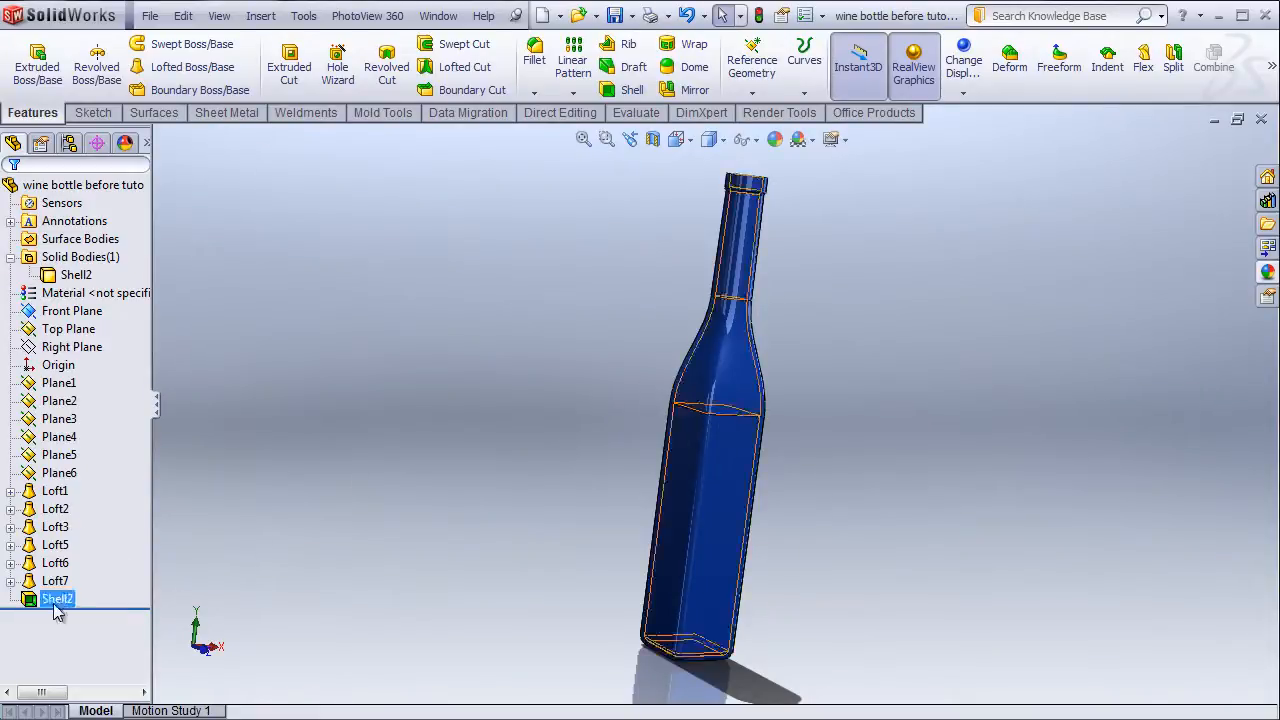
click(221, 16)
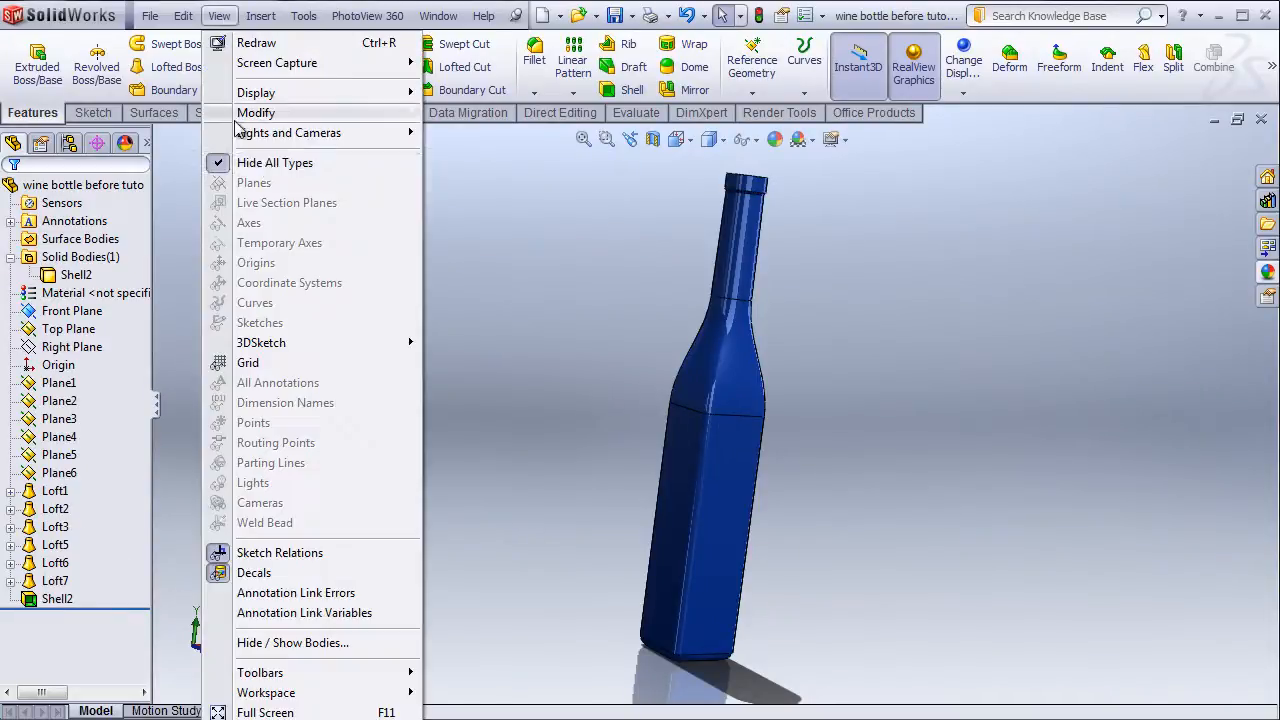
click(265, 164)
- Examine the bottle's reference planes, loft profiles and guide curves from the base up to the neck
middle_drag(476, 437, 614, 443)
middle_drag(517, 556, 523, 471)
scroll(738, 662, down, 3)
scroll(738, 662, down, 1)
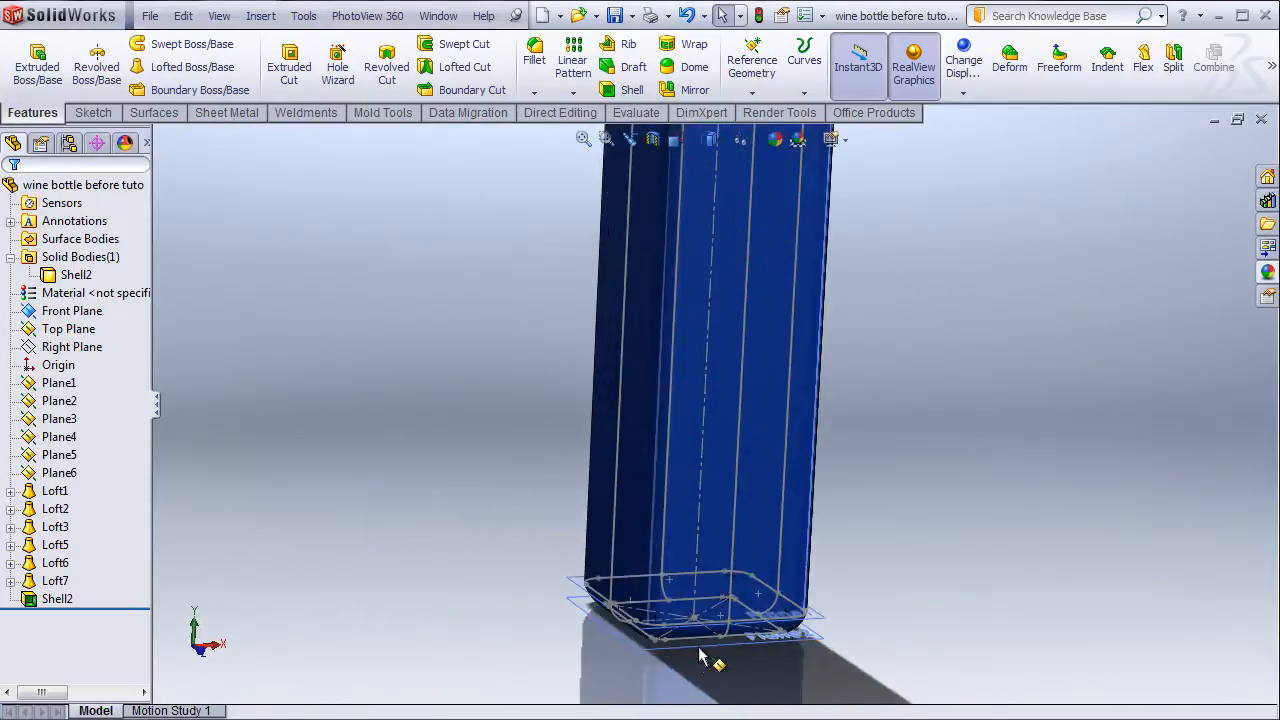
middle_drag(703, 645, 773, 445)
scroll(773, 445, up, 2)
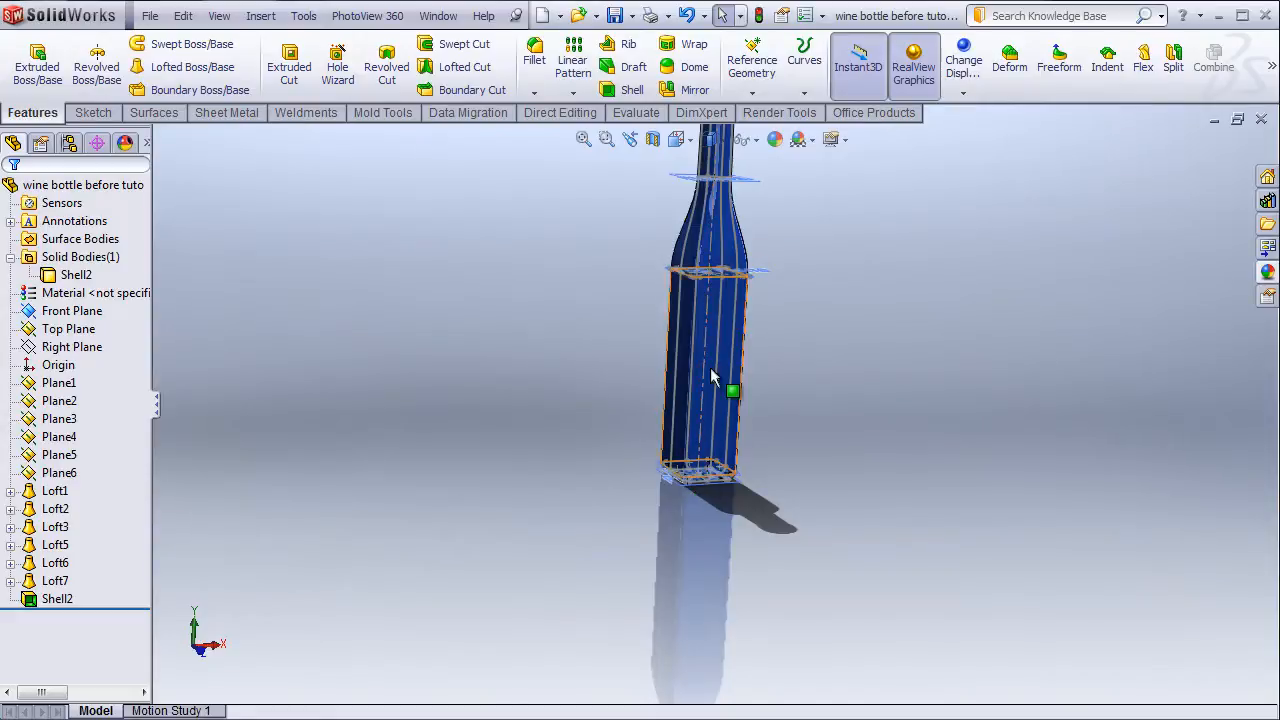
scroll(704, 252, up, 4)
scroll(704, 252, down, 3)
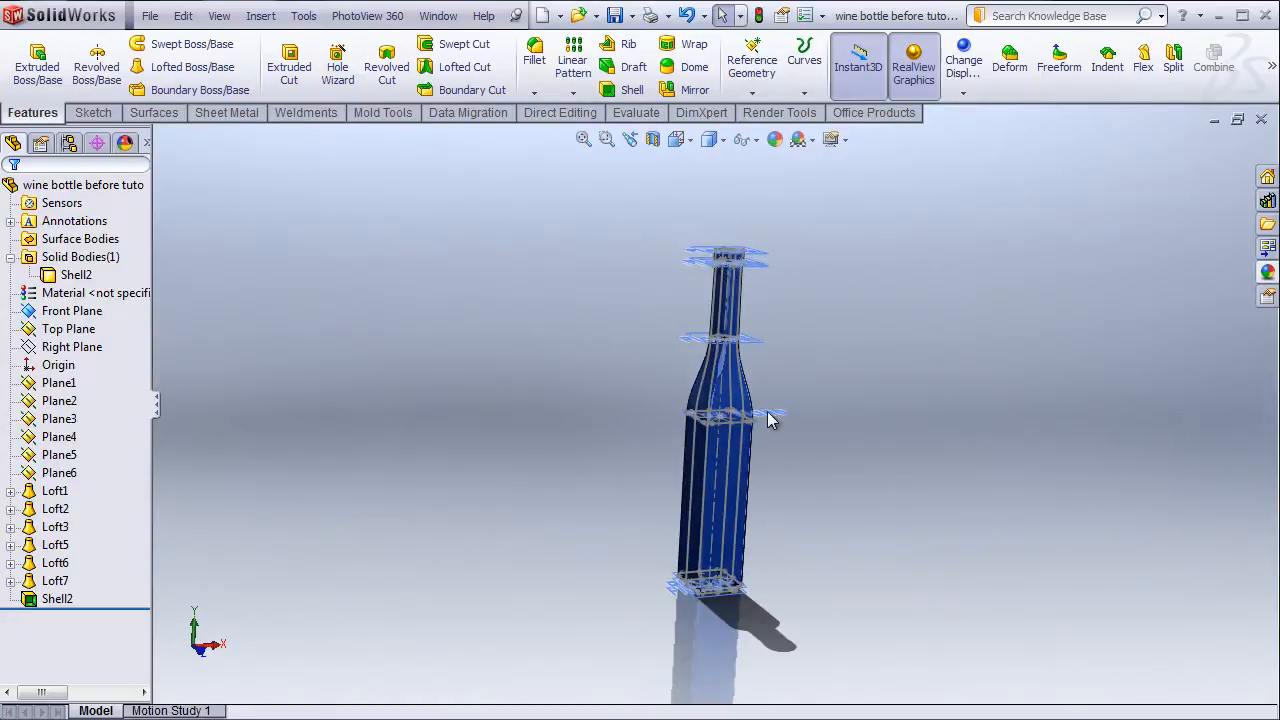
scroll(770, 420, down, 5)
click(697, 387)
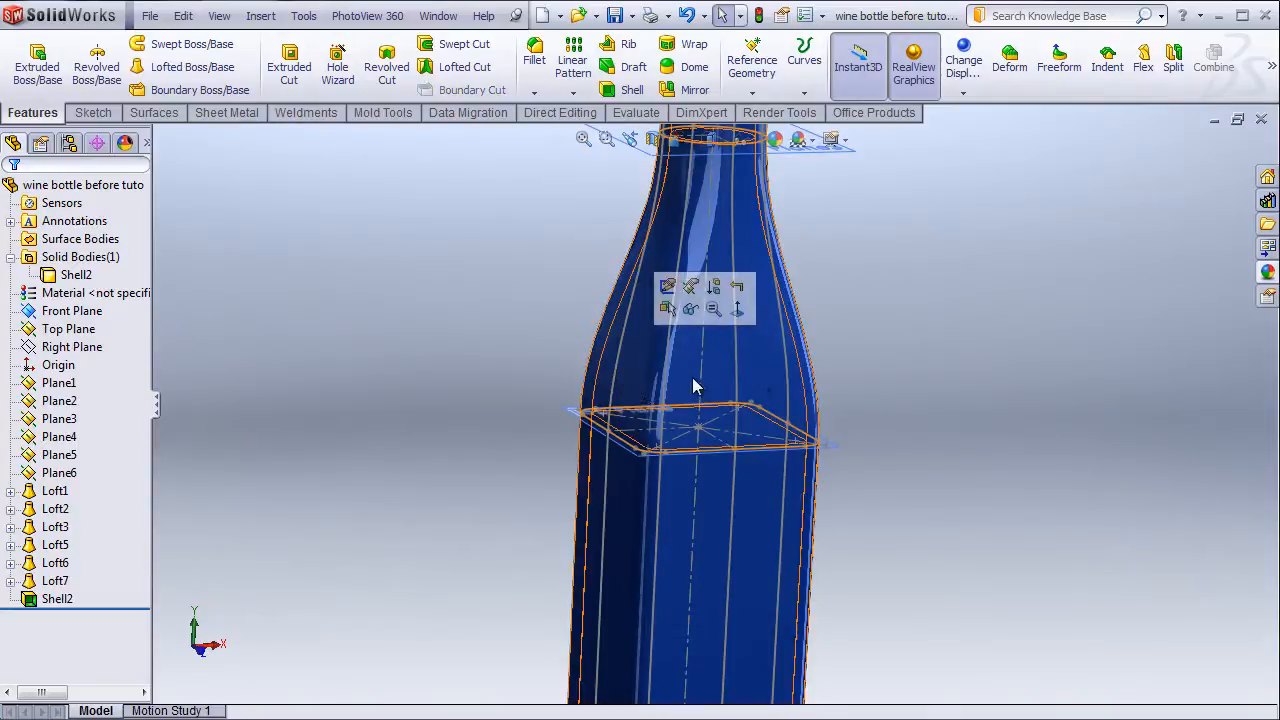
middle_drag(1040, 440, 880, 449)
scroll(870, 446, up, 3)
scroll(747, 517, down, 2)
click(757, 521)
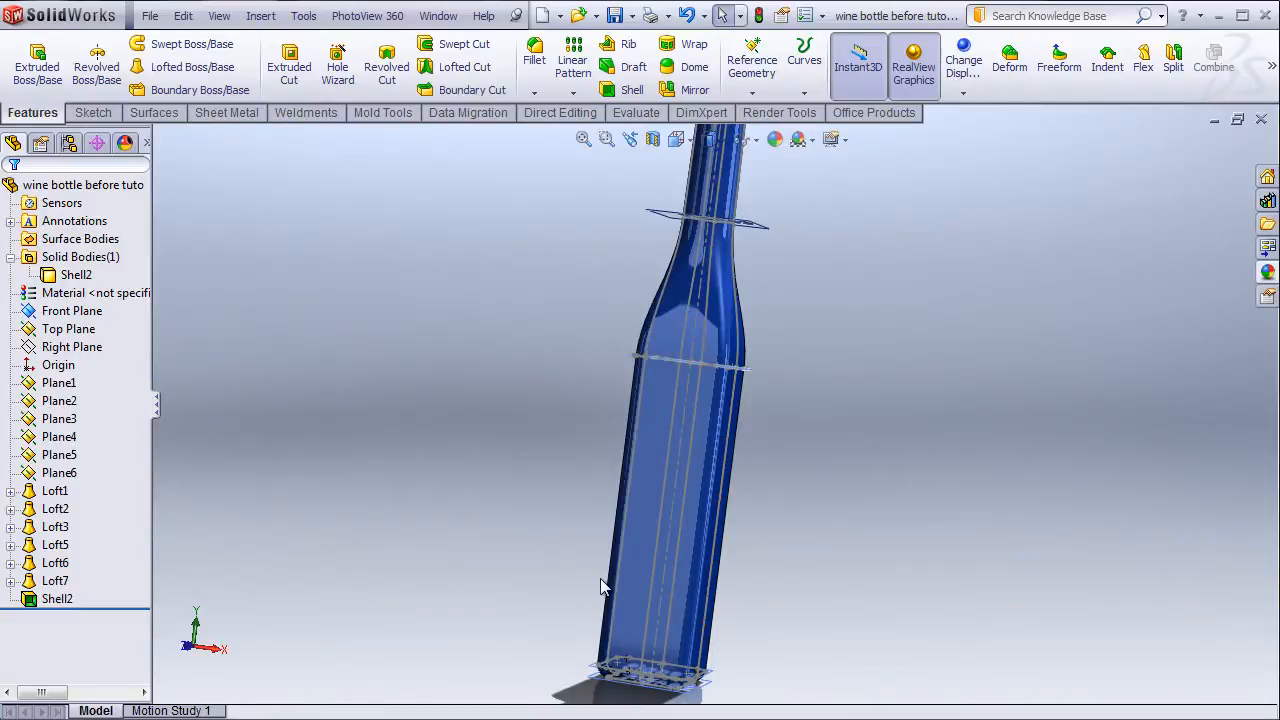
middle_drag(485, 378, 540, 330)
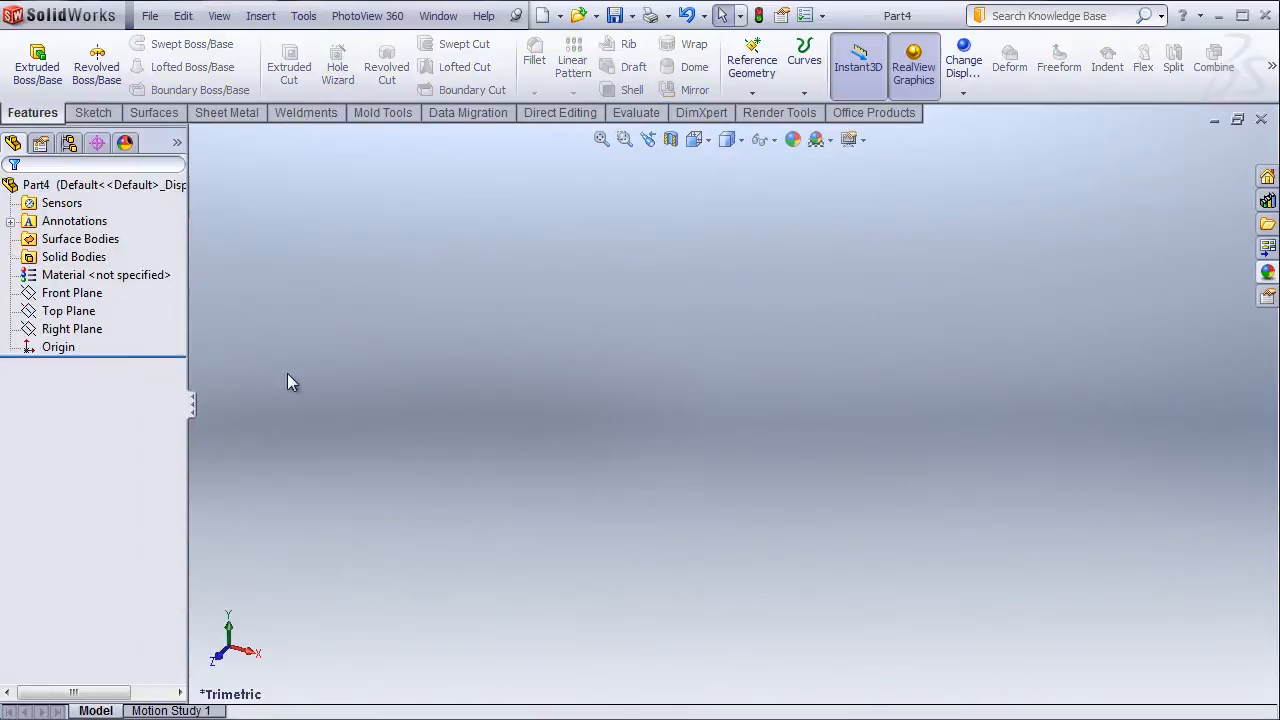
- Show the Top Plane in the graphics area of the new part
click(68, 311)
ctrl+click(72, 293)
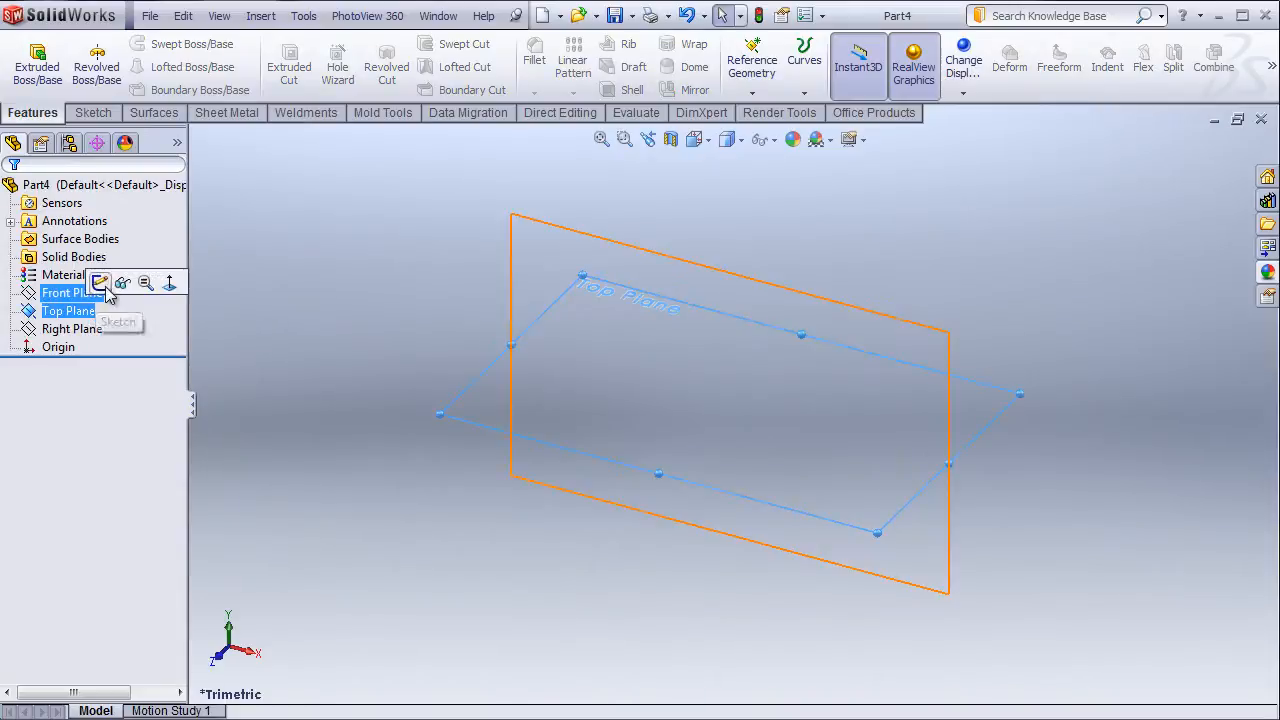
click(122, 284)
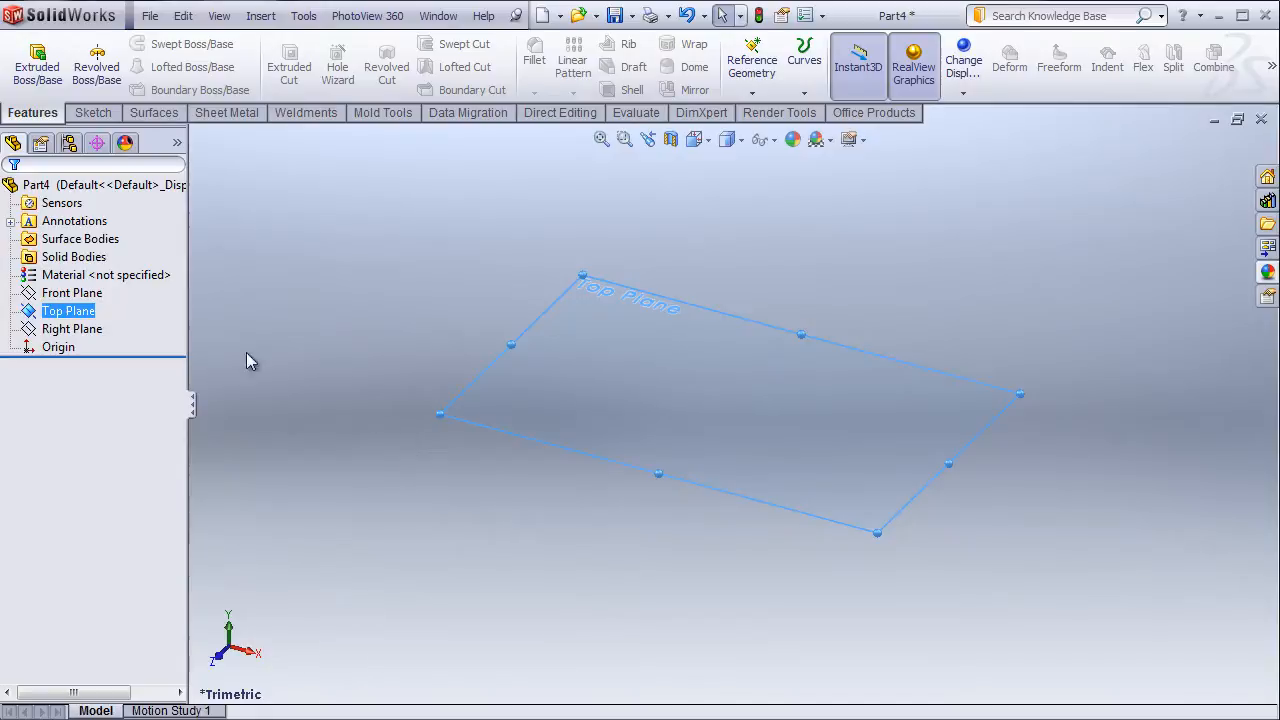
click(766, 249)
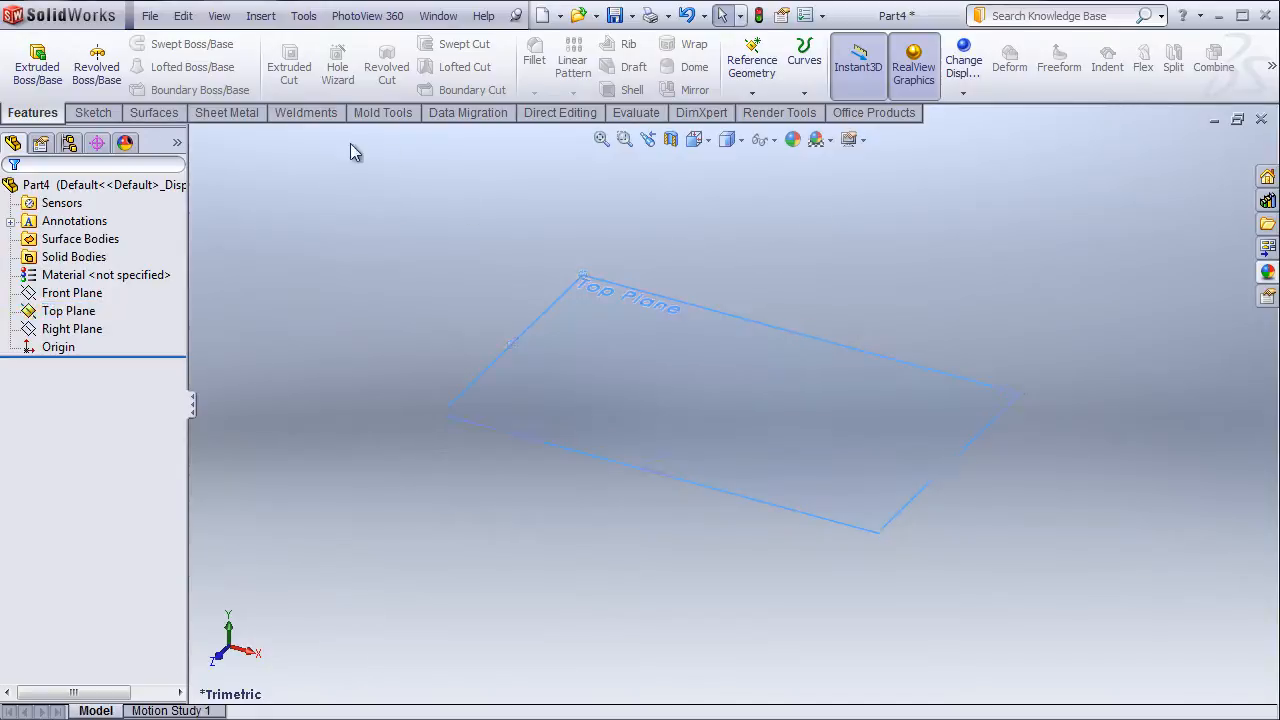
- Start a reference plane from the Top Plane with an offset distance of 7 inches
click(752, 91)
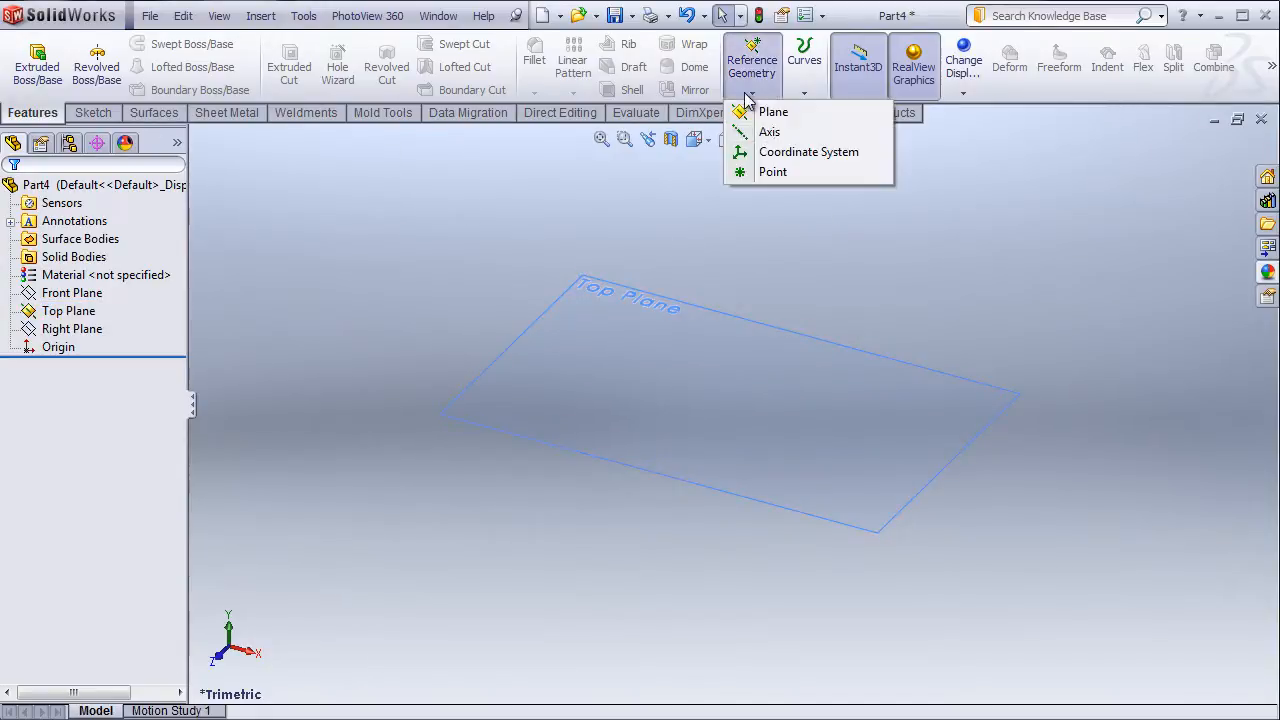
click(774, 113)
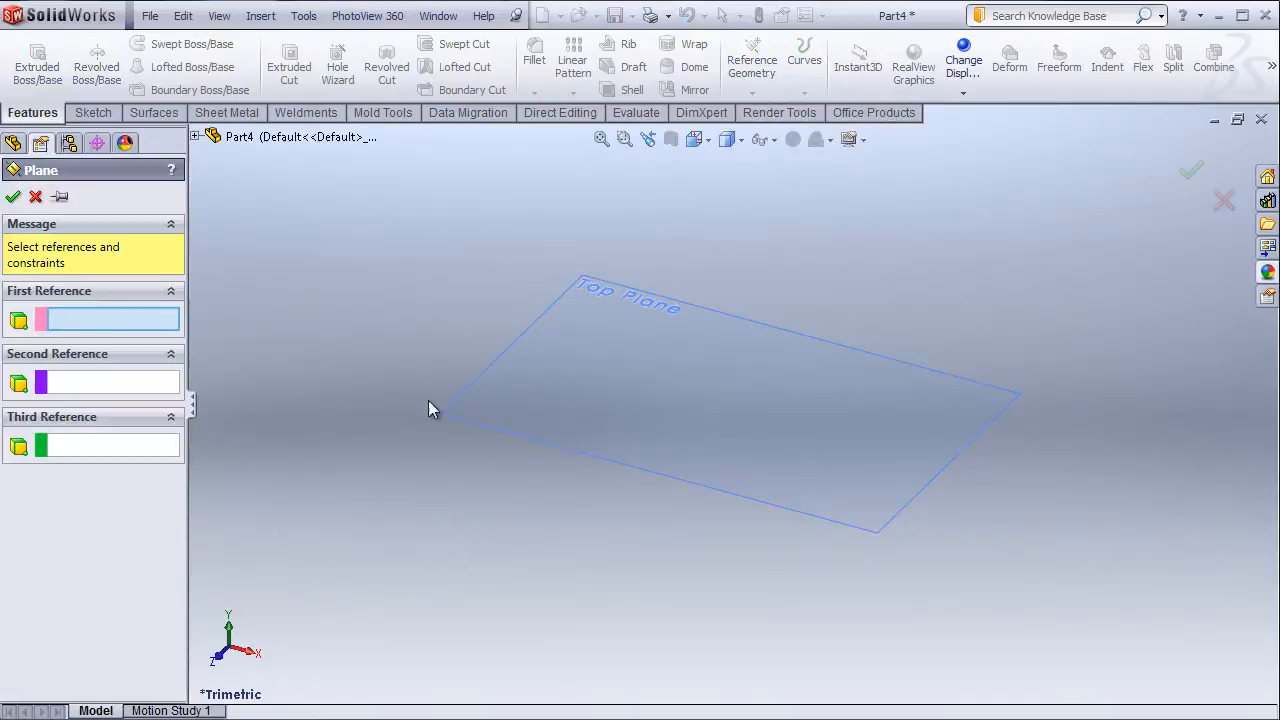
click(574, 376)
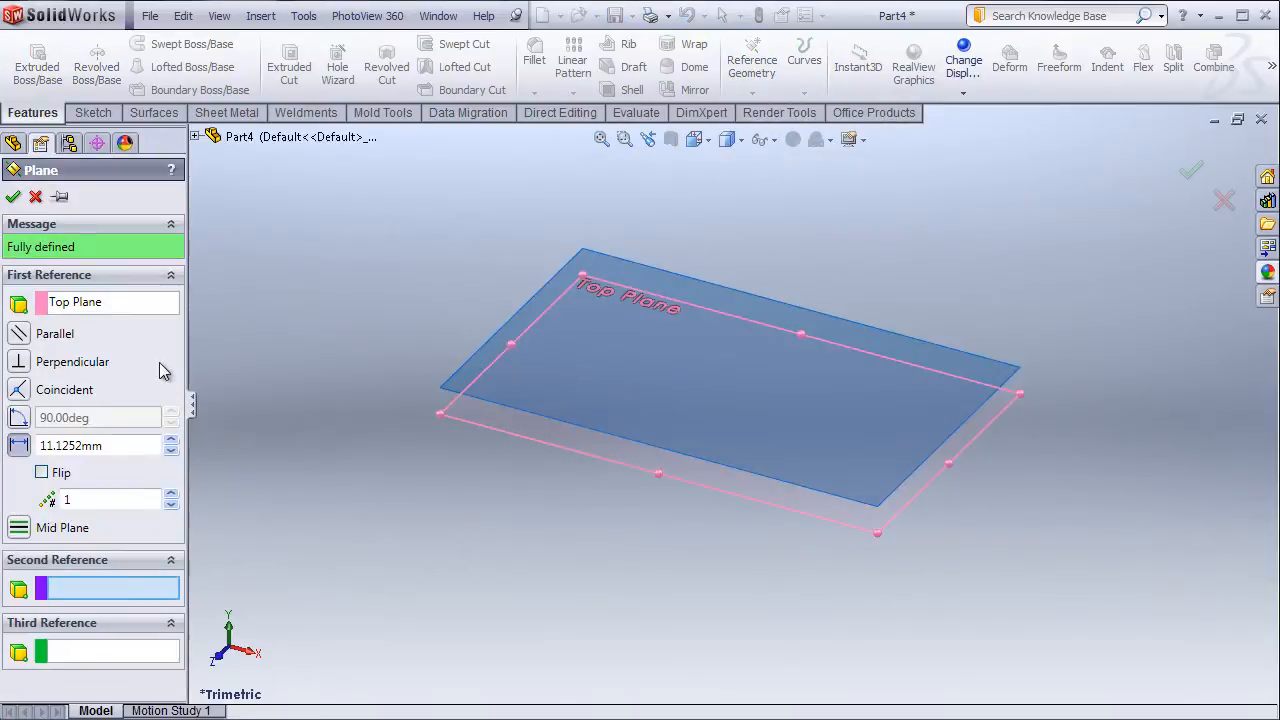
double_click(122, 446)
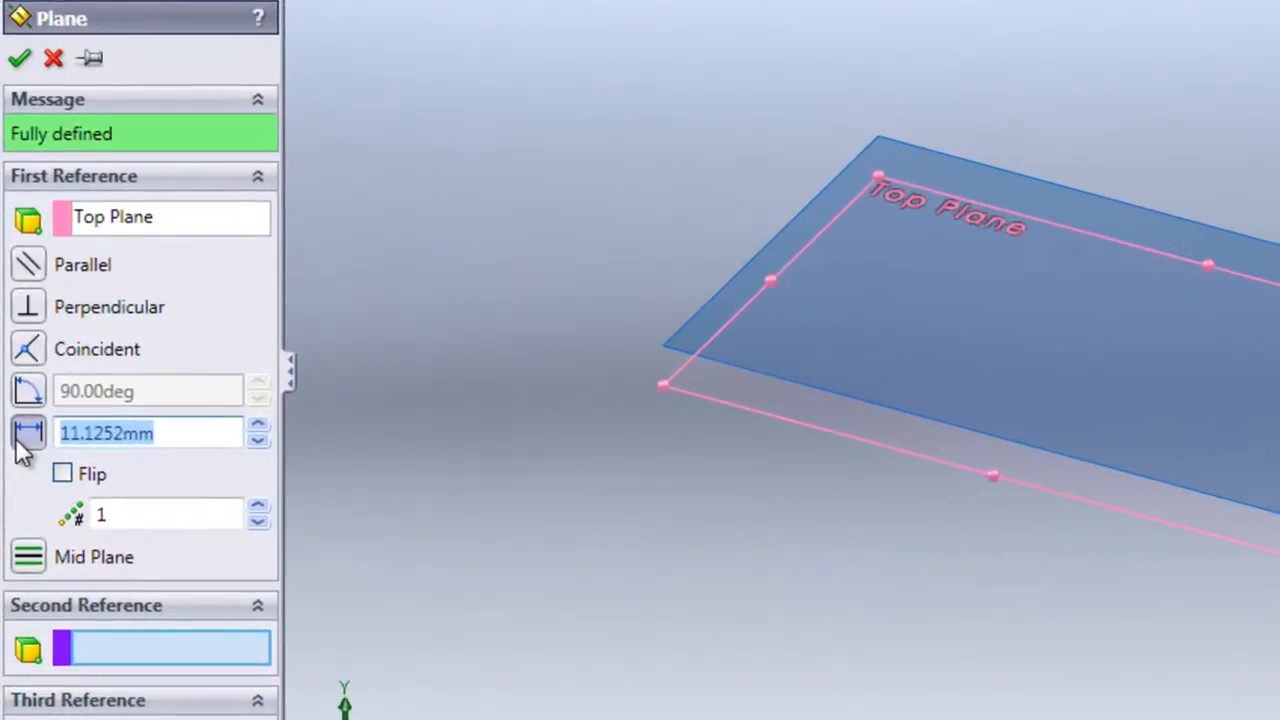
text(7)
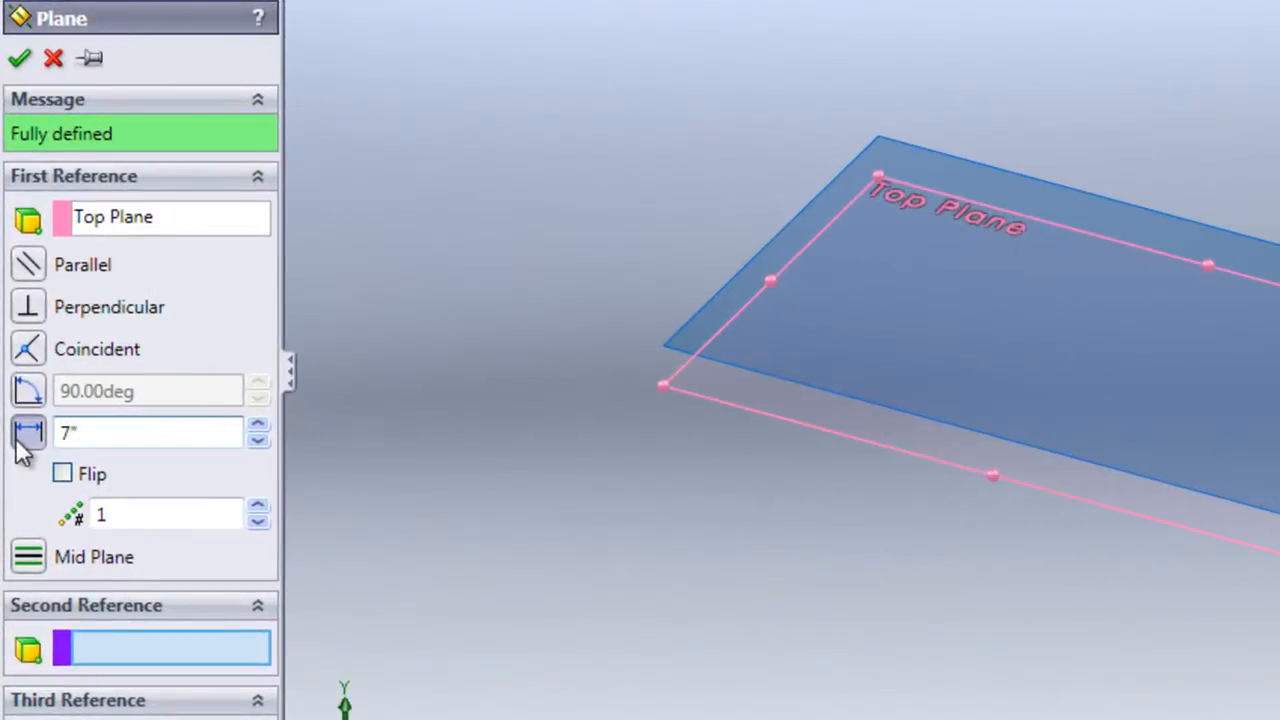
text(")
key(Return)
- Flip the offset so the new plane lies below the Top Plane, and create it
scroll(1106, 578, up, 3)
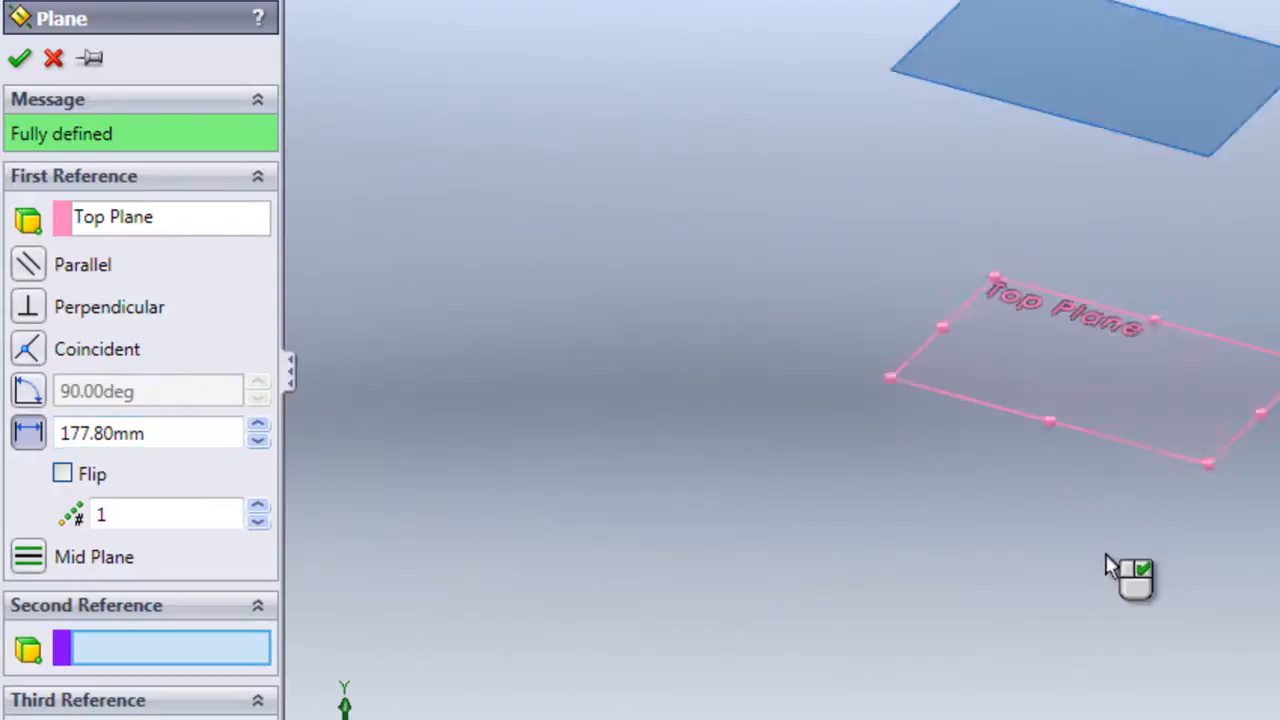
scroll(1163, 207, down, 1)
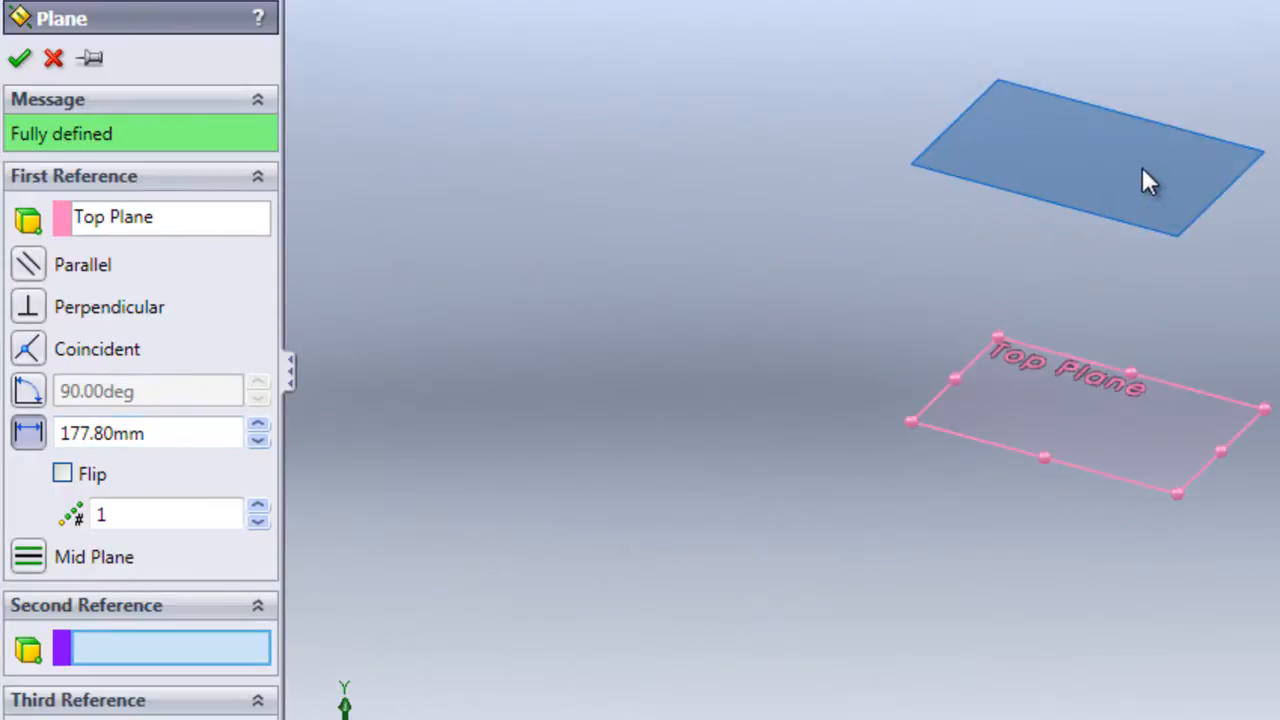
click(63, 473)
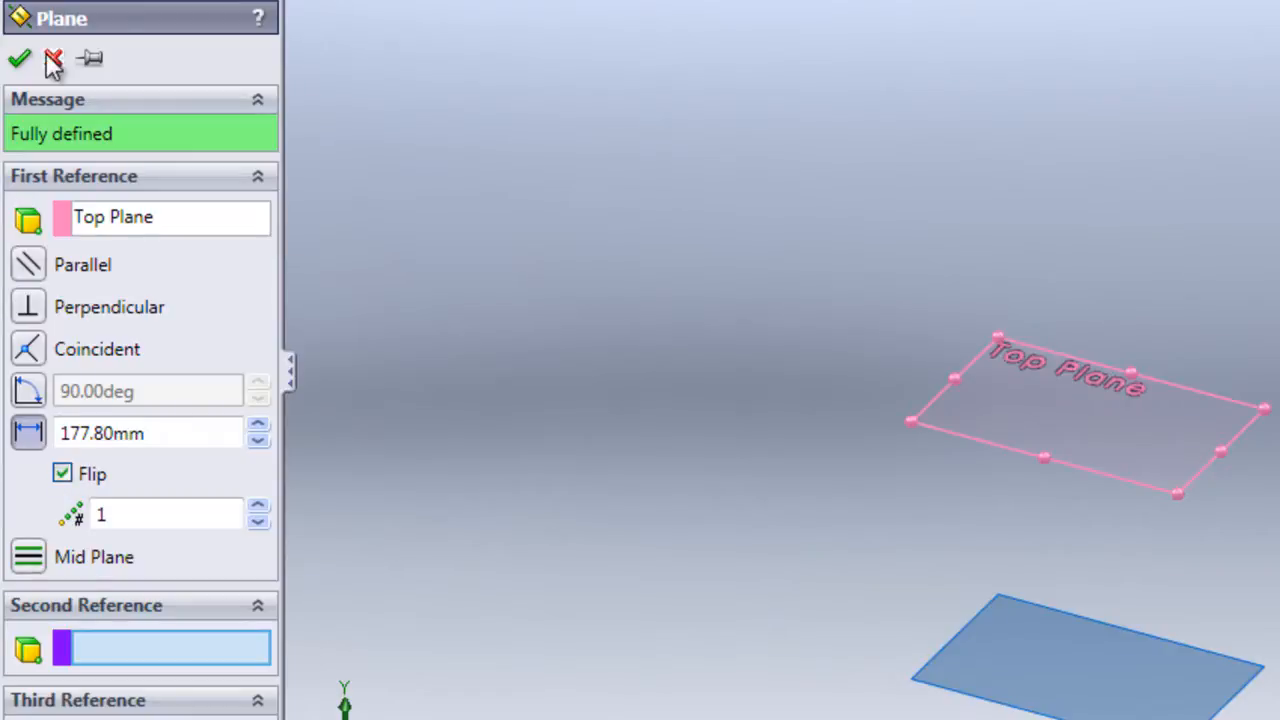
click(20, 57)
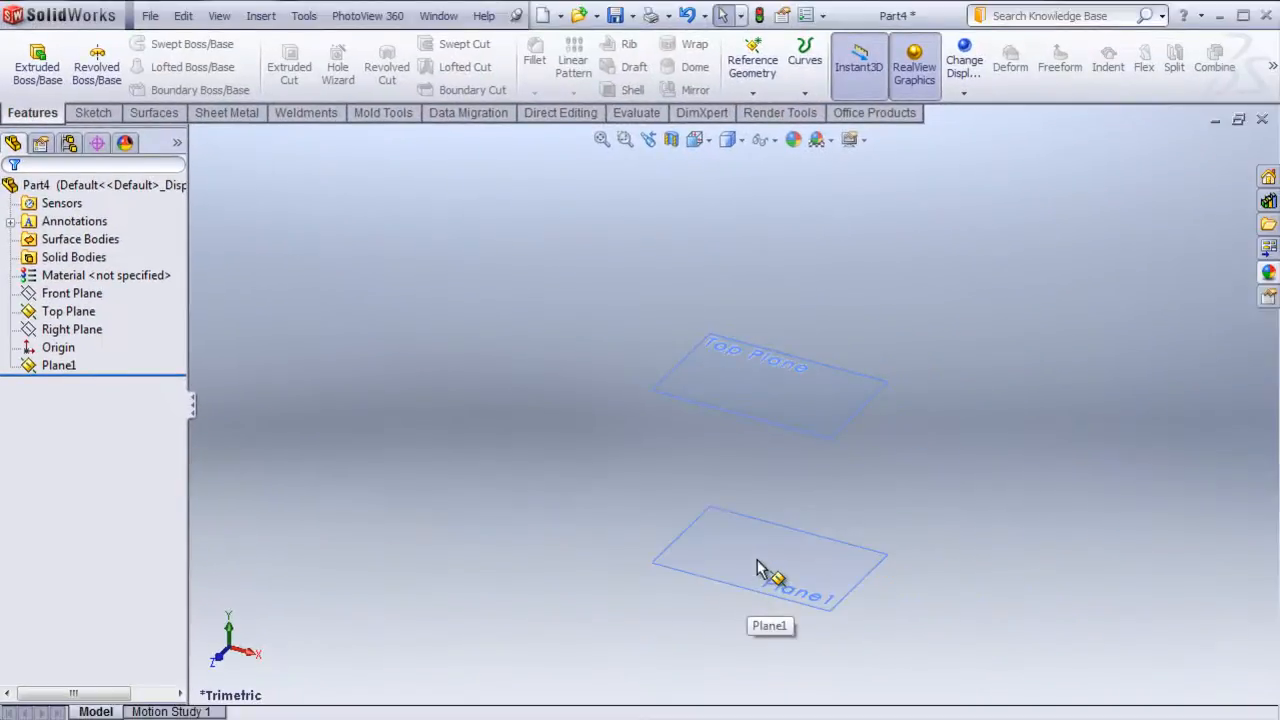
- Start another reference plane from Plane1 with an offset distance of 0.25 inch
click(1149, 651)
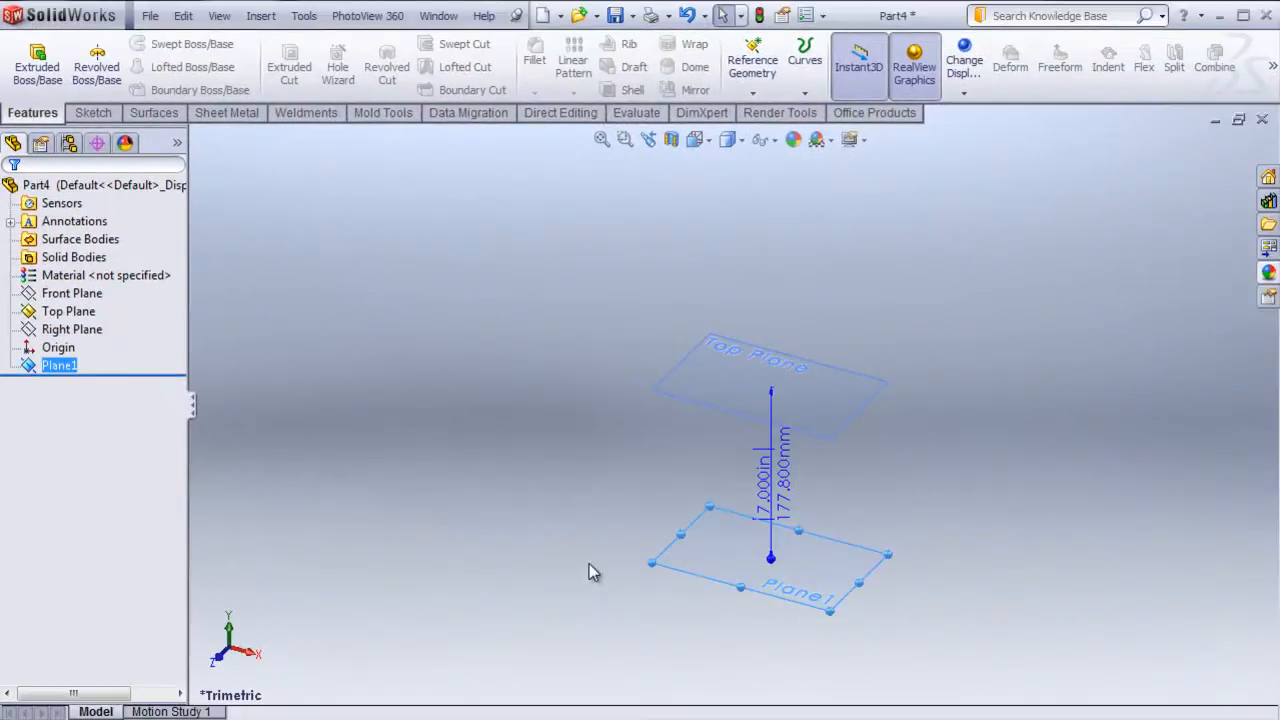
click(752, 66)
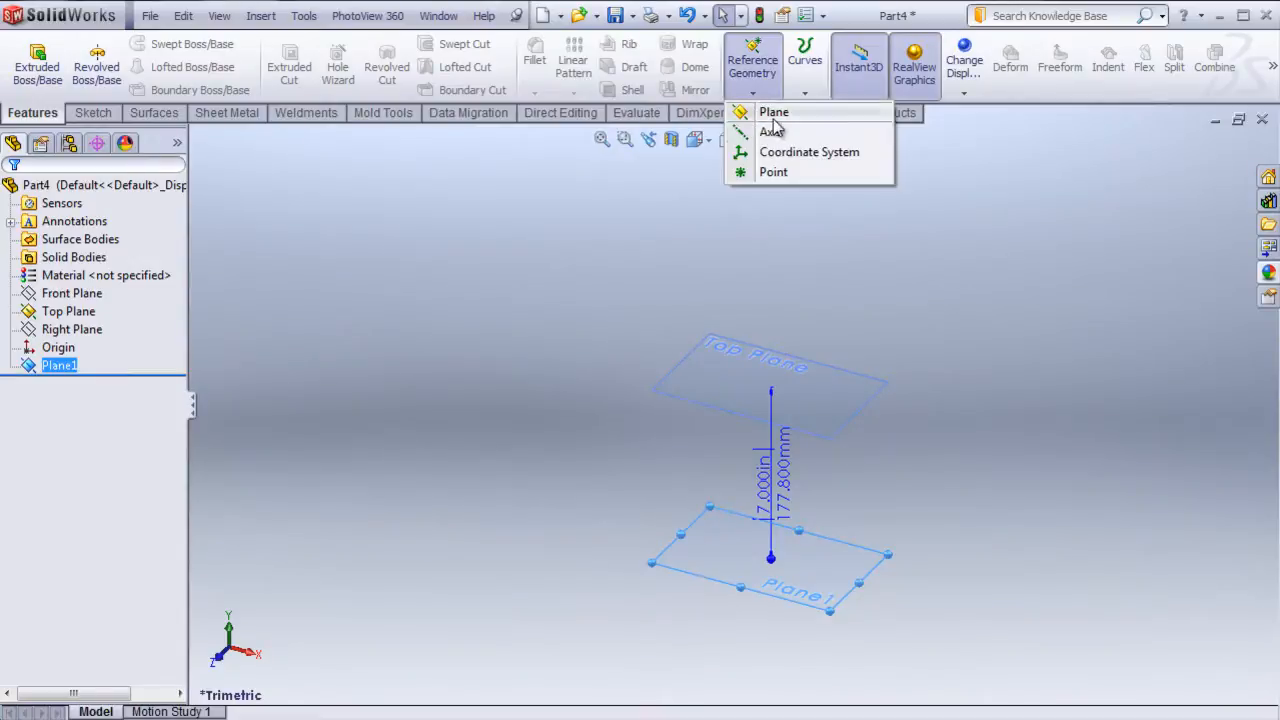
click(773, 127)
drag(115, 446, 45, 446)
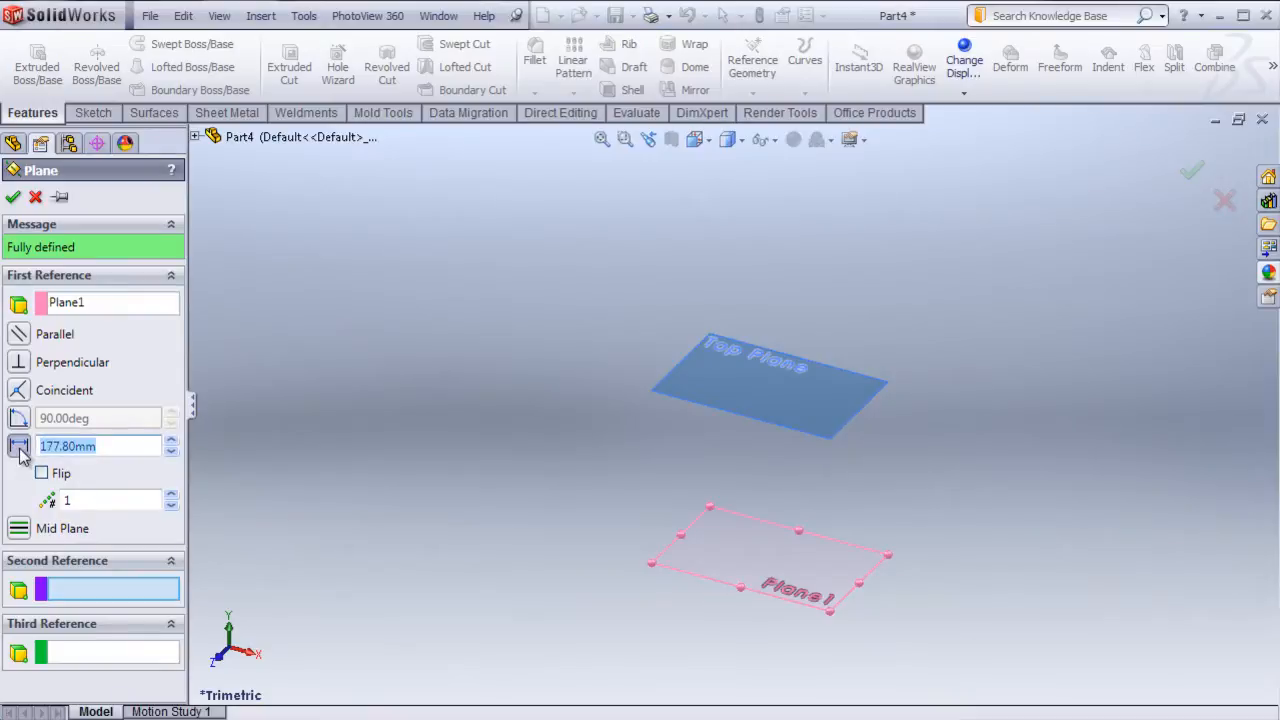
text(.25")
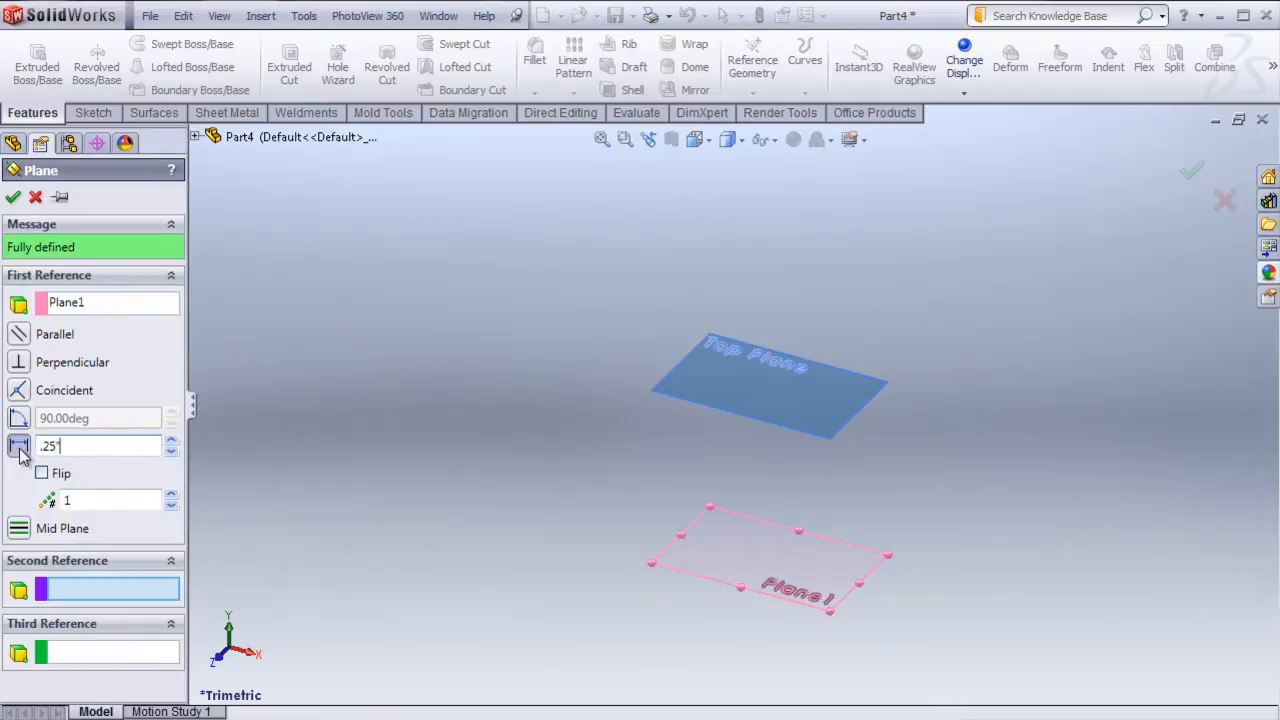
key(Return)
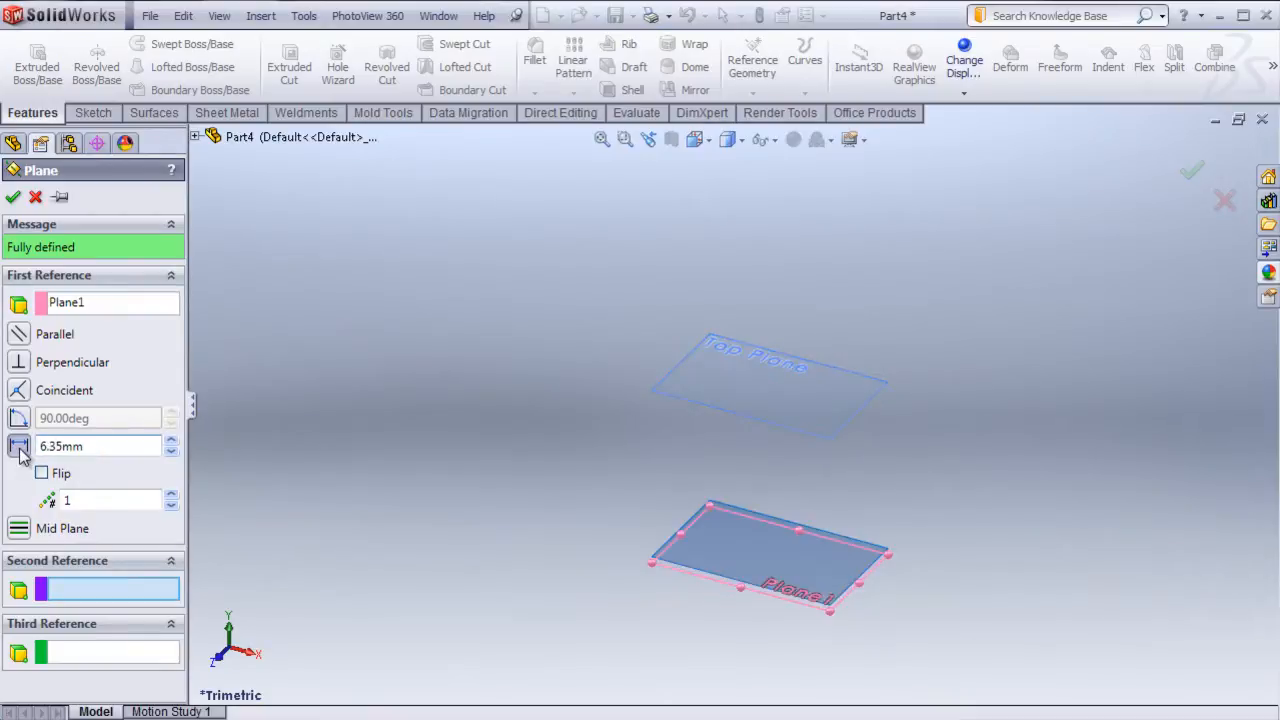
- Flip the 0.25 inch offset so the plane lies below Plane1, and create it
middle_drag(594, 606, 704, 578)
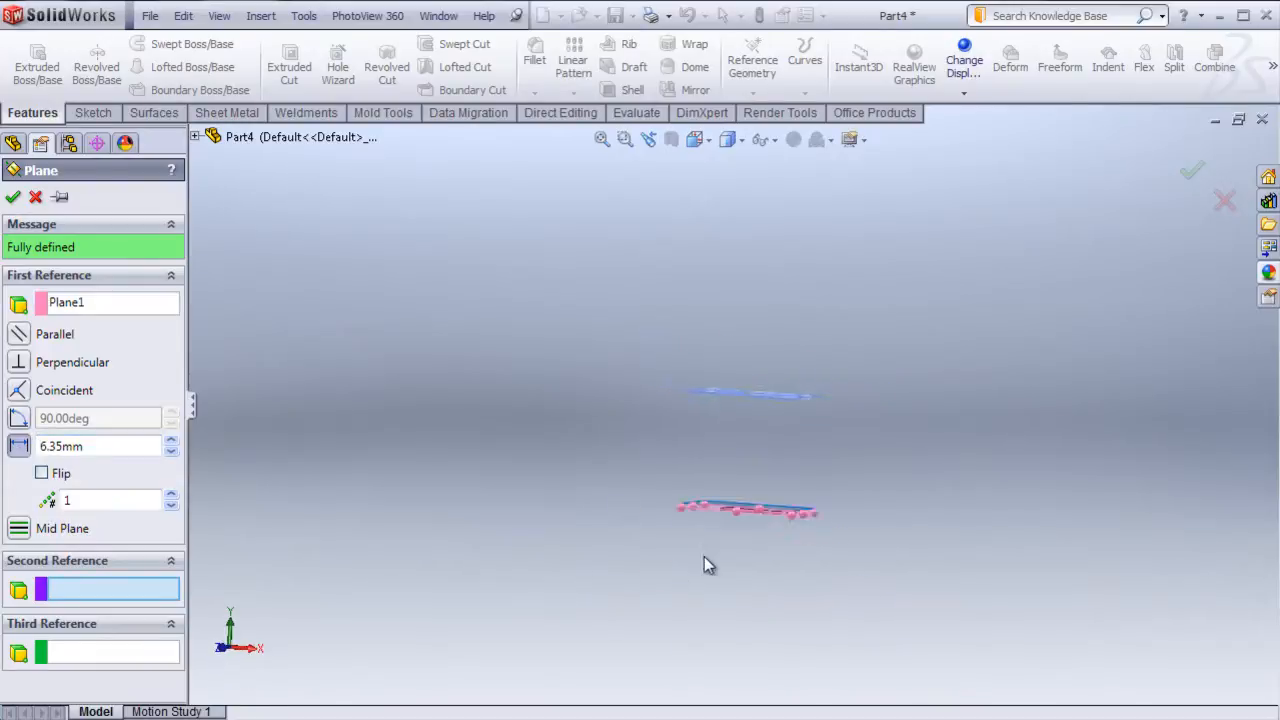
scroll(701, 571, down, 5)
middle_drag(808, 433, 806, 449)
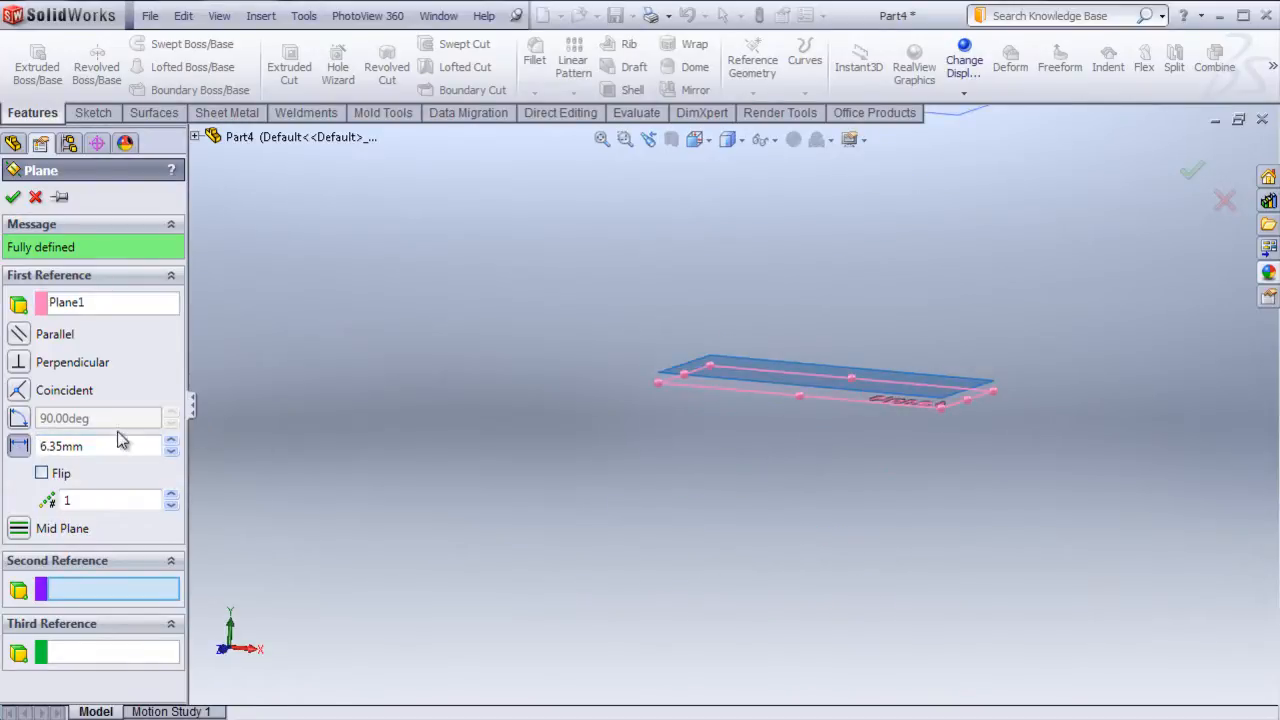
click(44, 474)
middle_drag(576, 388, 535, 445)
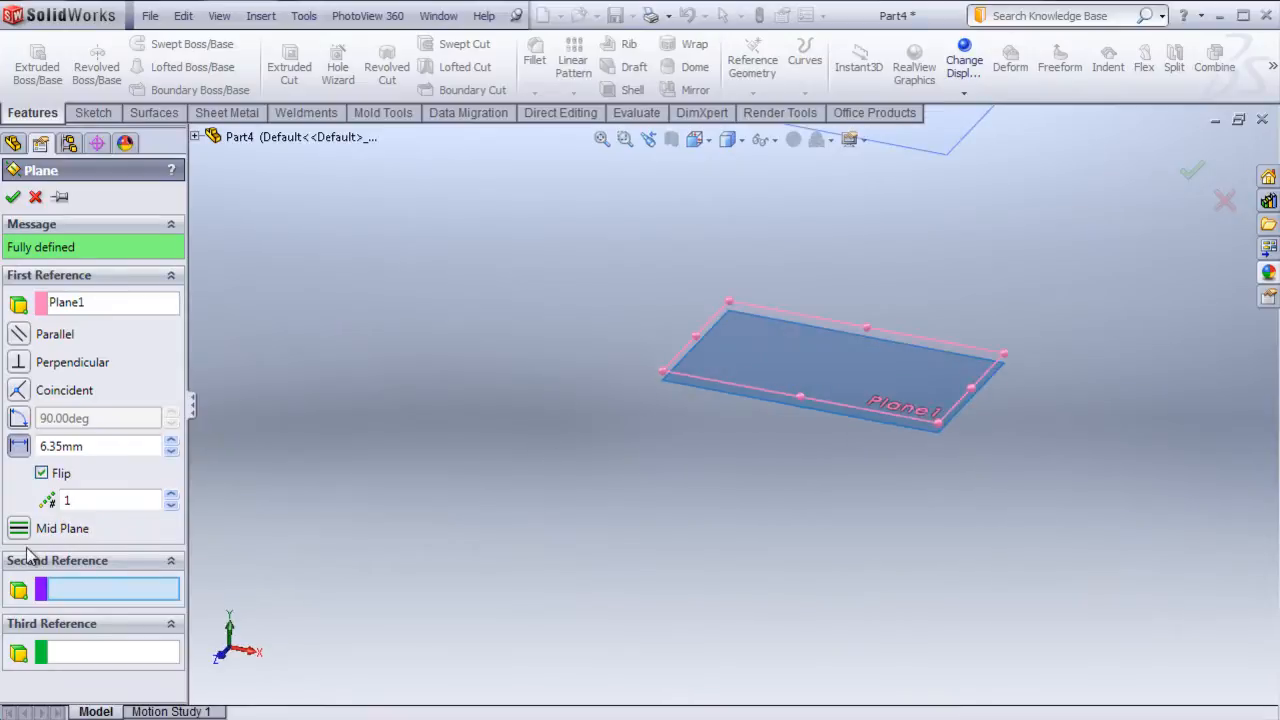
click(12, 198)
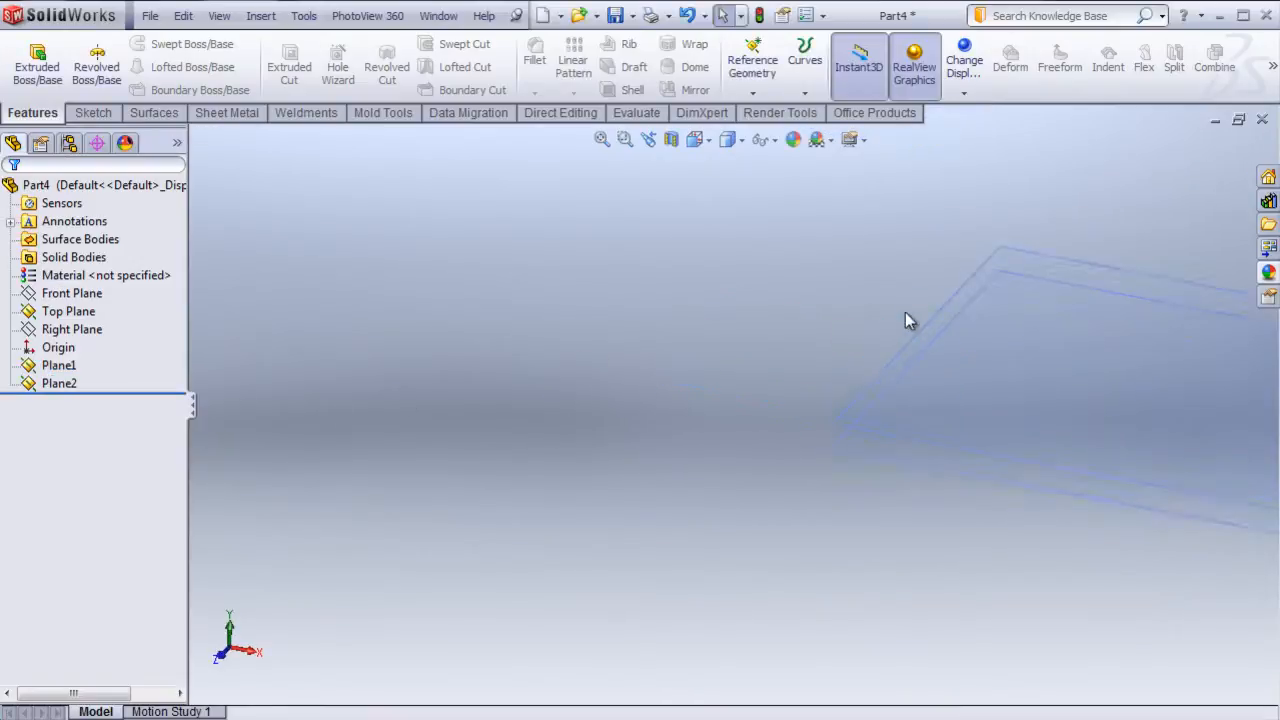
- Create a reference plane offset 3.25 inches above the Top Plane
middle_drag(994, 400, 814, 397)
scroll(837, 297, up, 1)
ctrl+middle_drag(799, 308, 795, 326)
scroll(795, 333, down, 1)
click(789, 347)
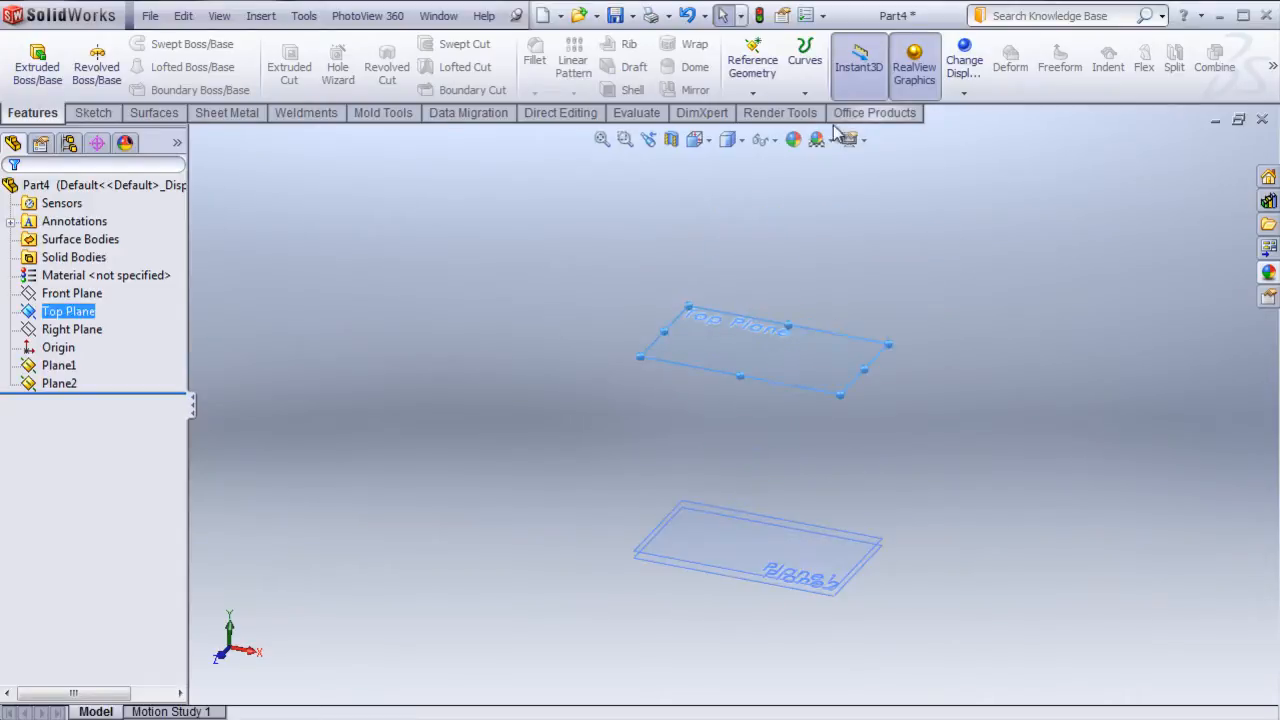
click(753, 92)
click(768, 111)
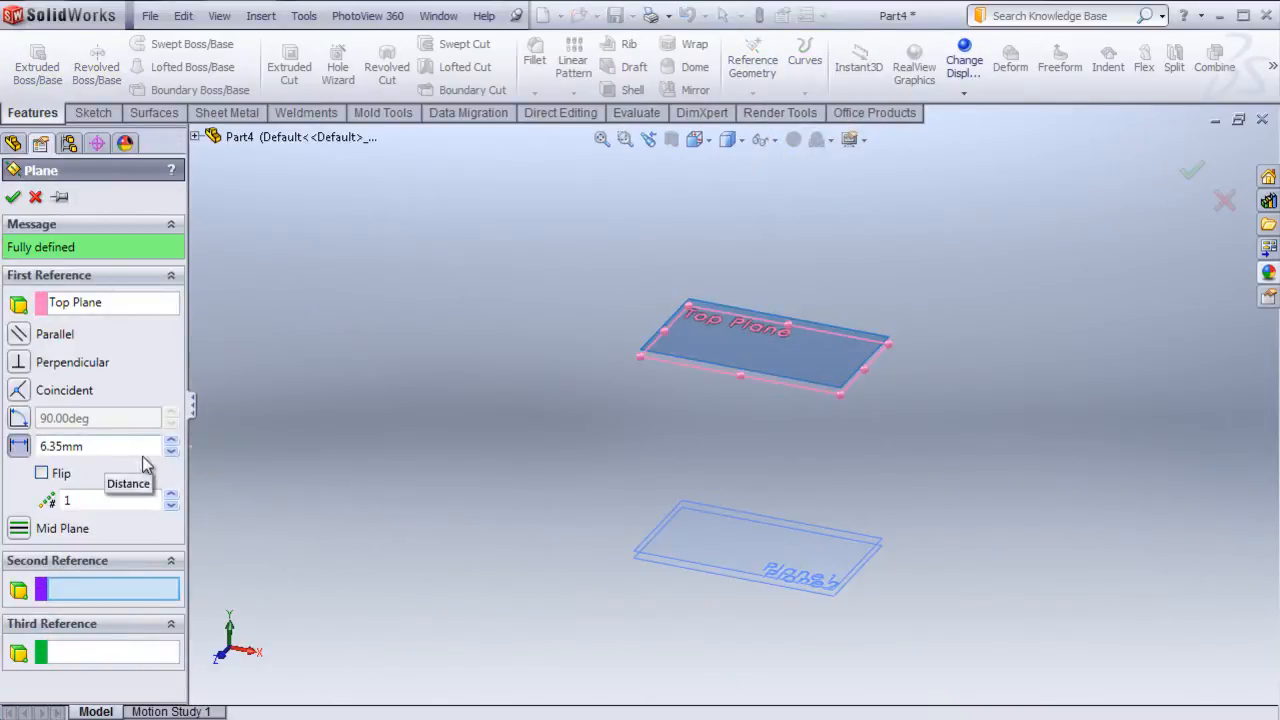
double_click(76, 446)
text(3.25")
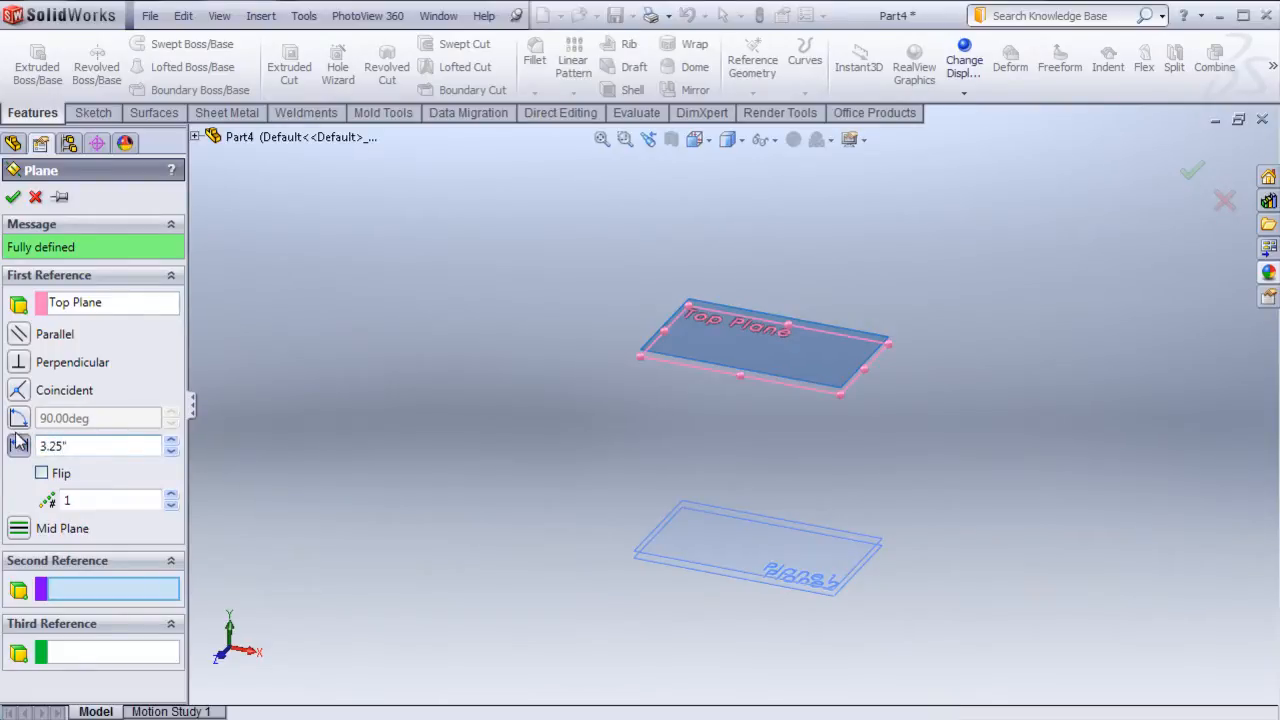
key(Return)
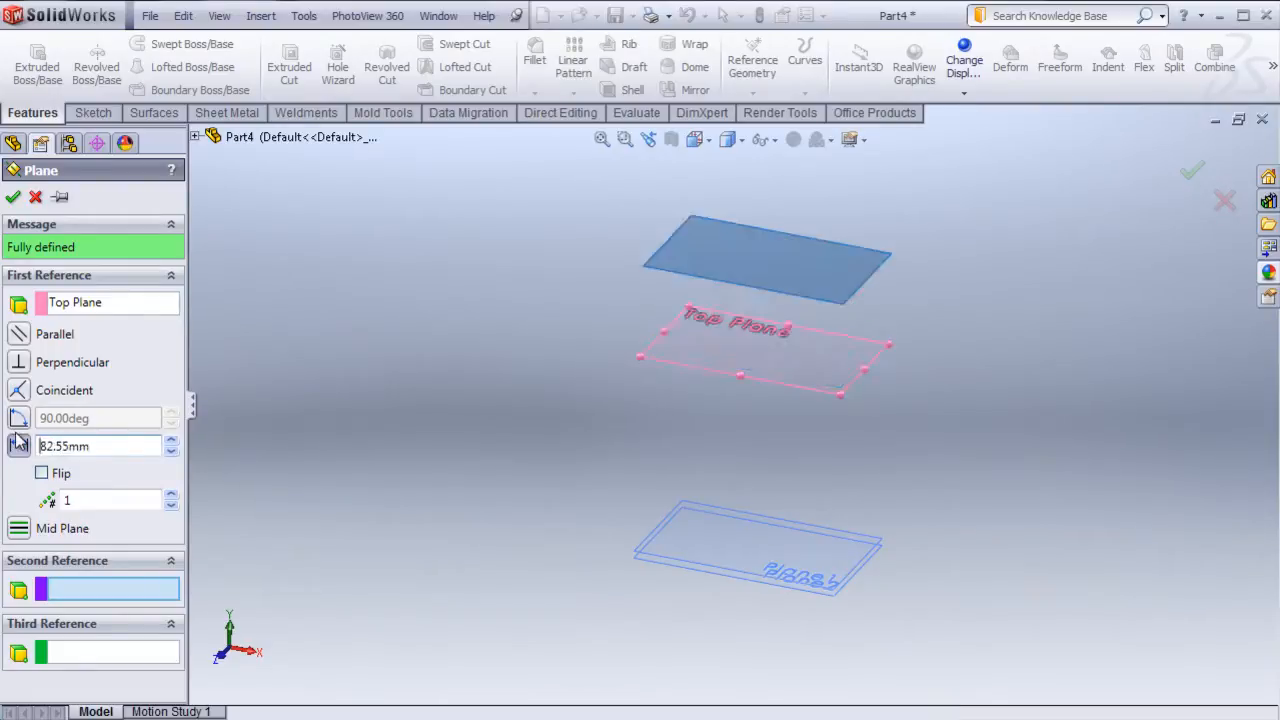
click(13, 196)
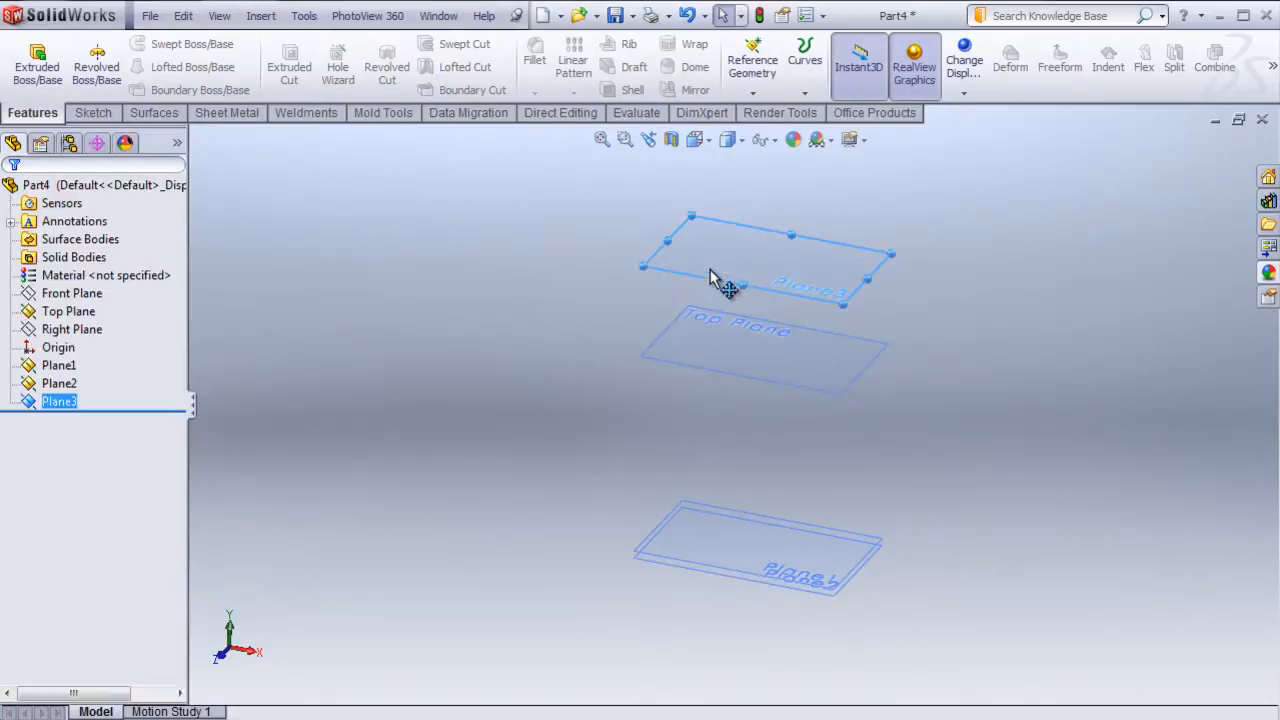
- Create a reference plane offset 3 inches above Plane3
click(812, 278)
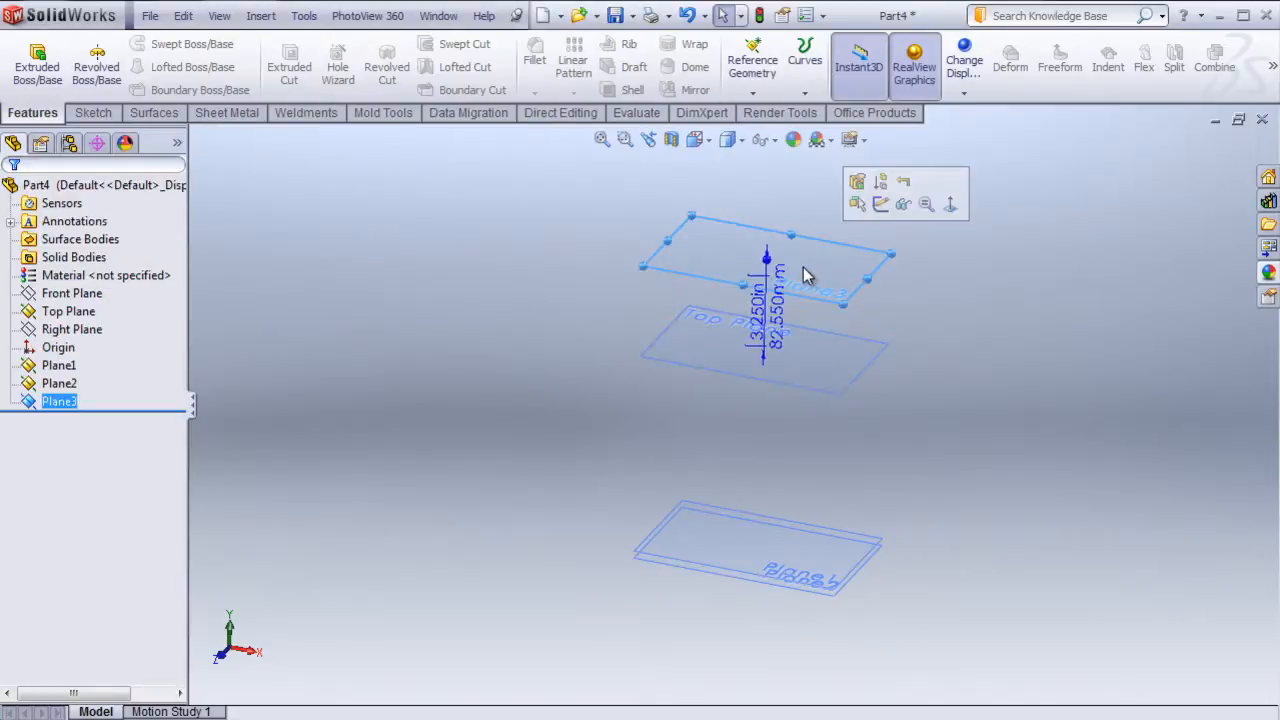
click(745, 72)
click(768, 106)
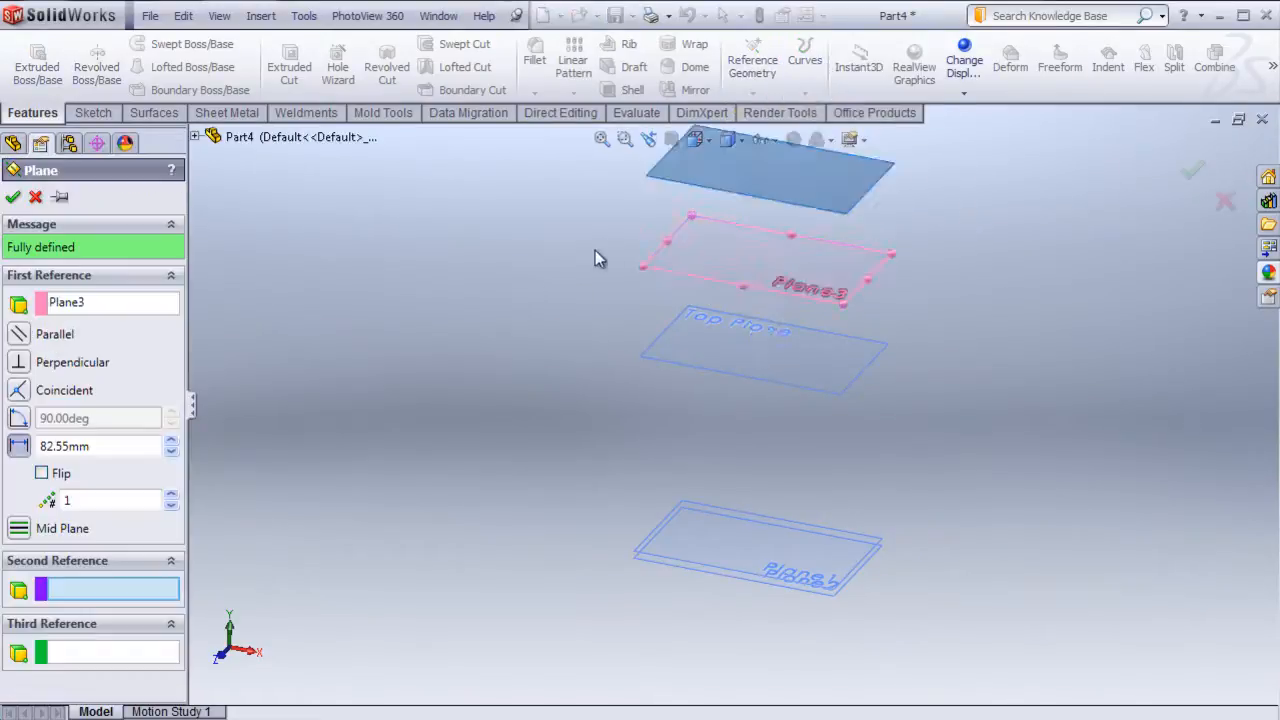
scroll(753, 309, down, 3)
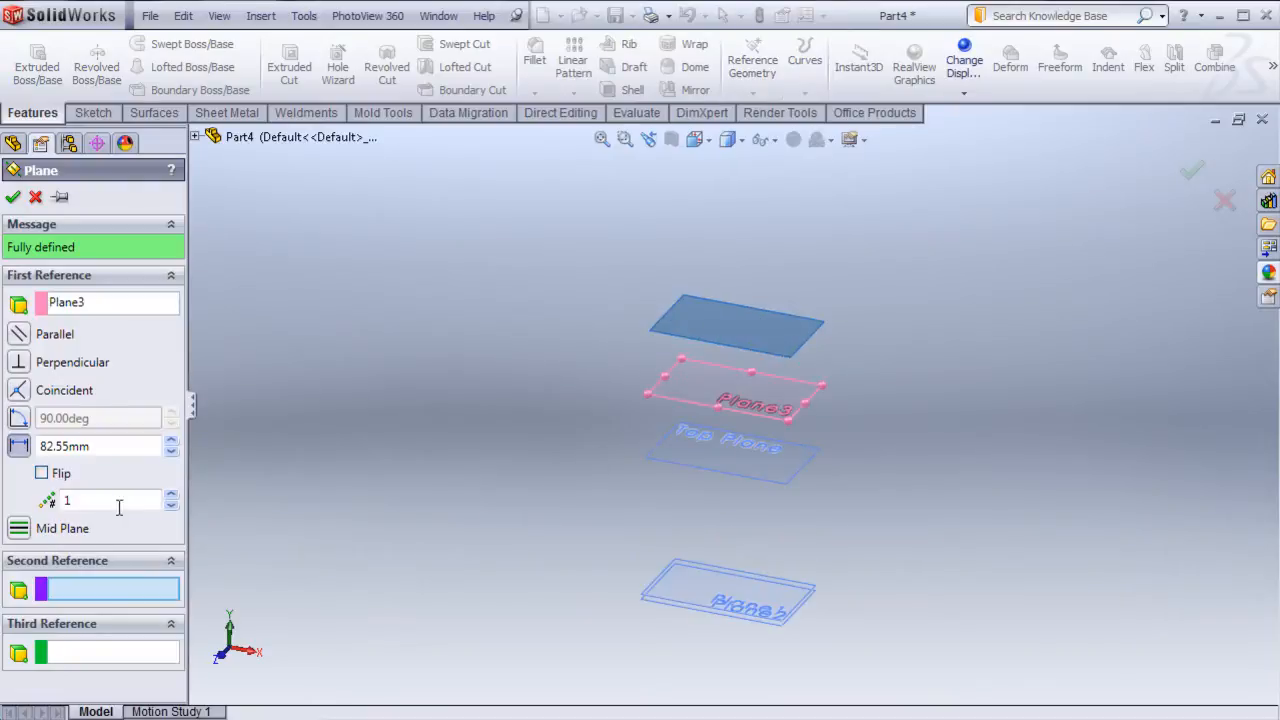
click(80, 446)
text(3")
key(Return)
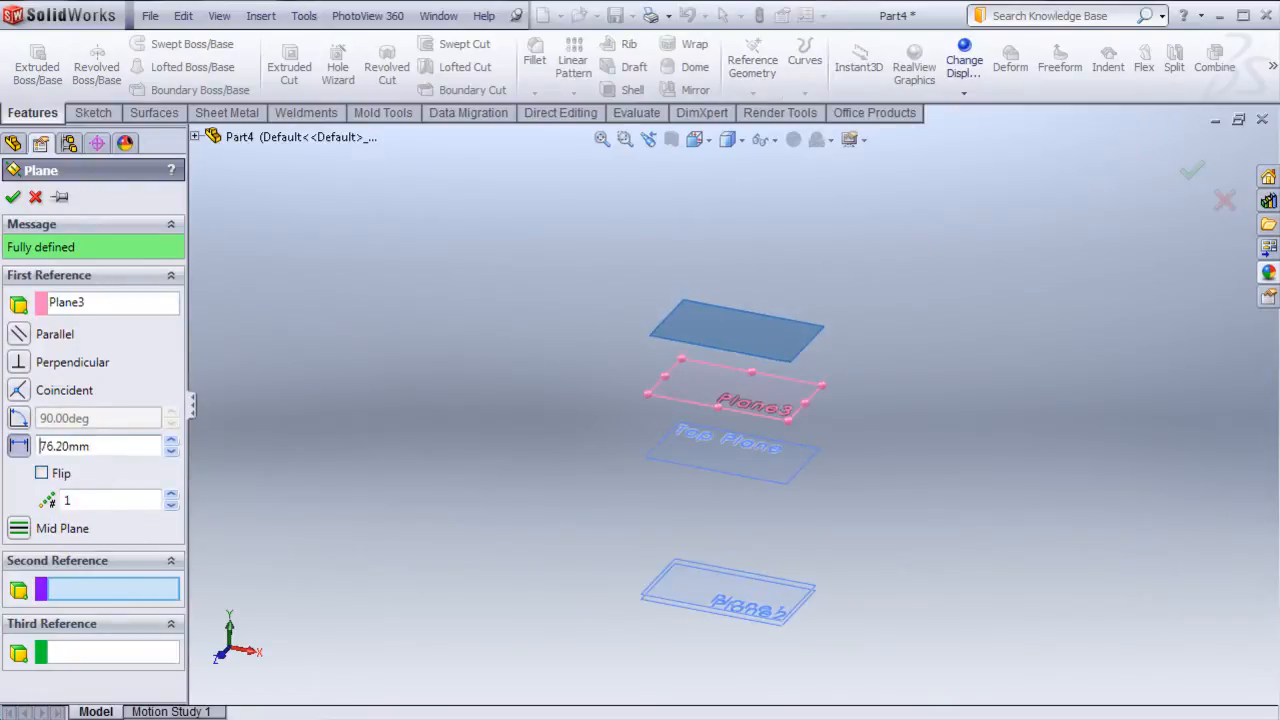
click(12, 196)
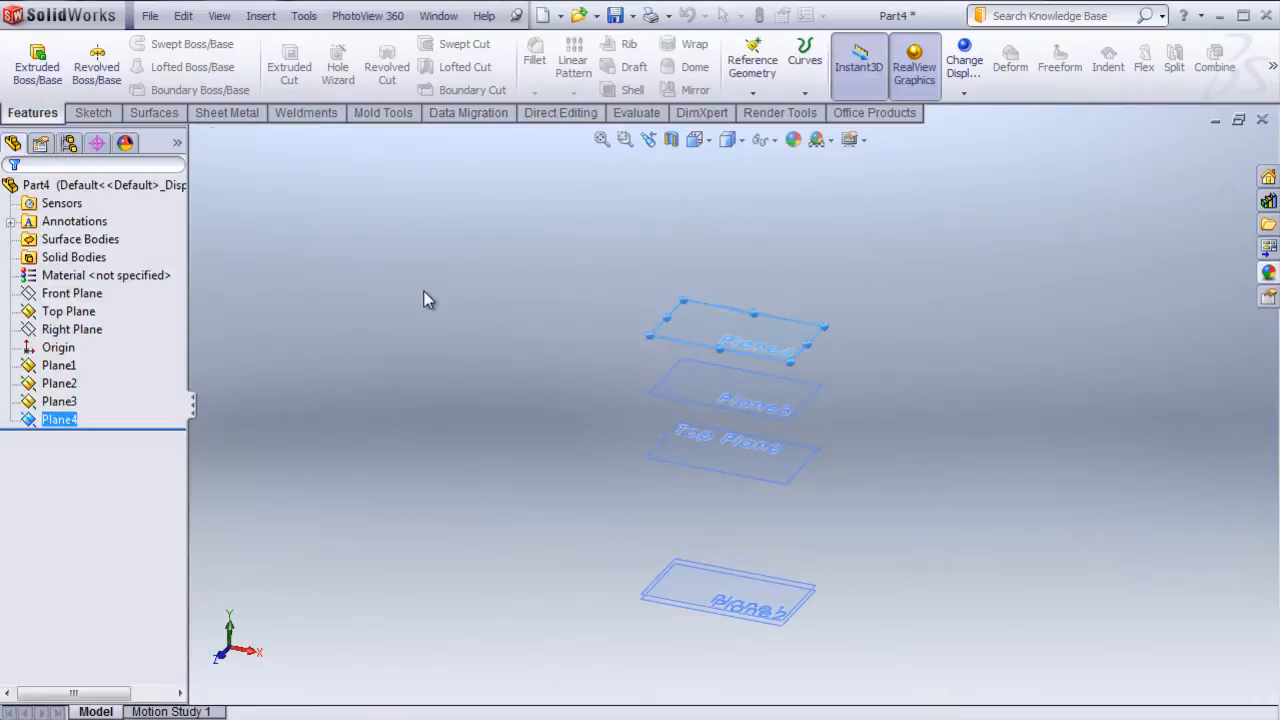
- Create a reference plane offset 0.063 inch (1.6002 mm) above Plane4
click(760, 326)
click(750, 95)
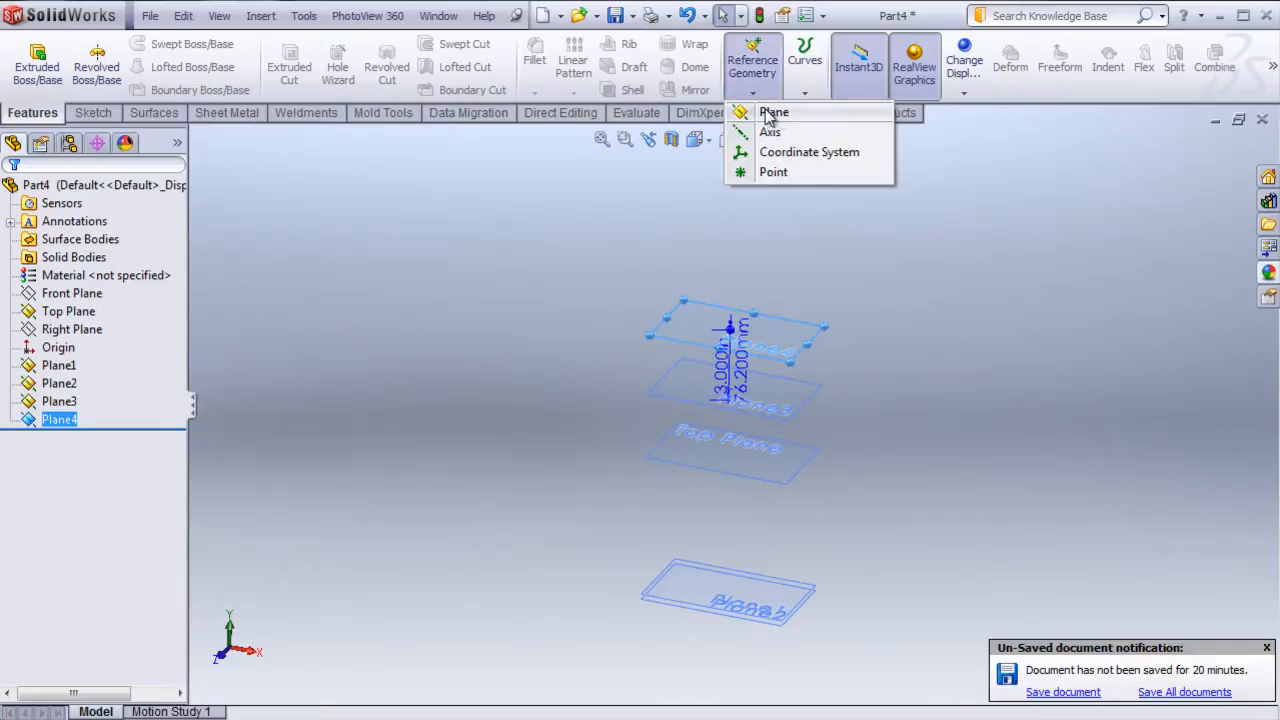
click(775, 113)
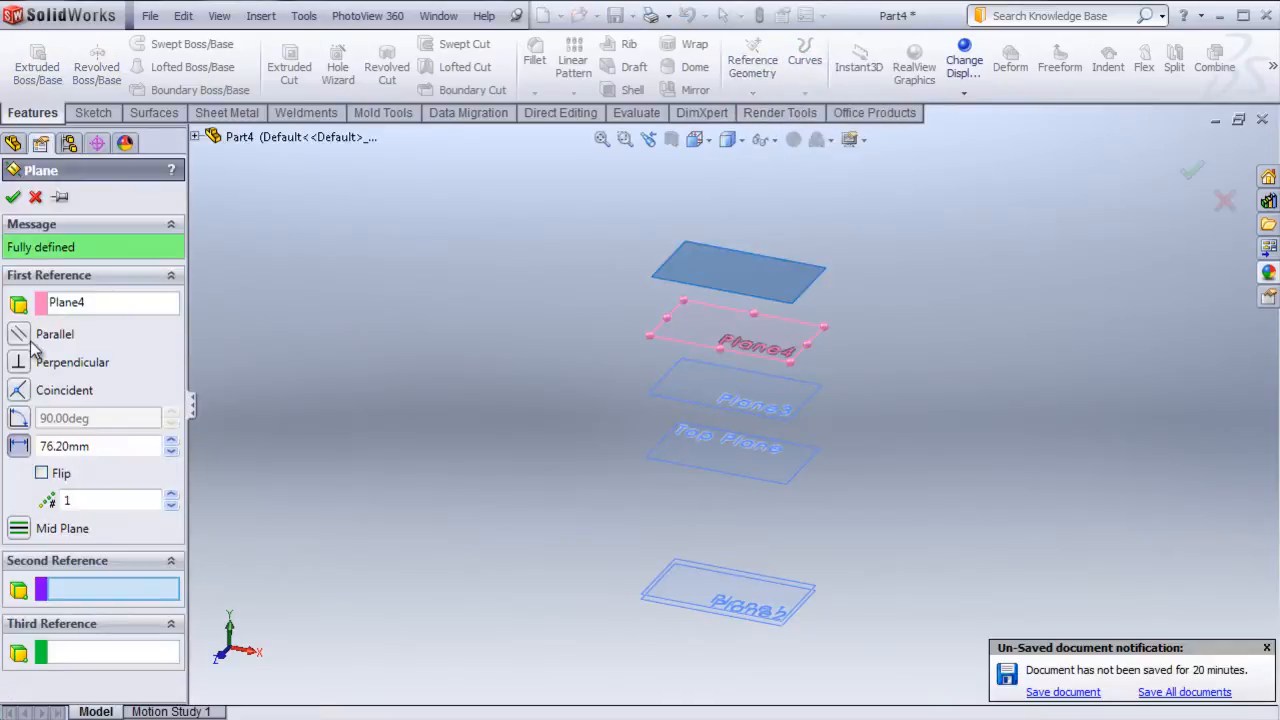
click(110, 303)
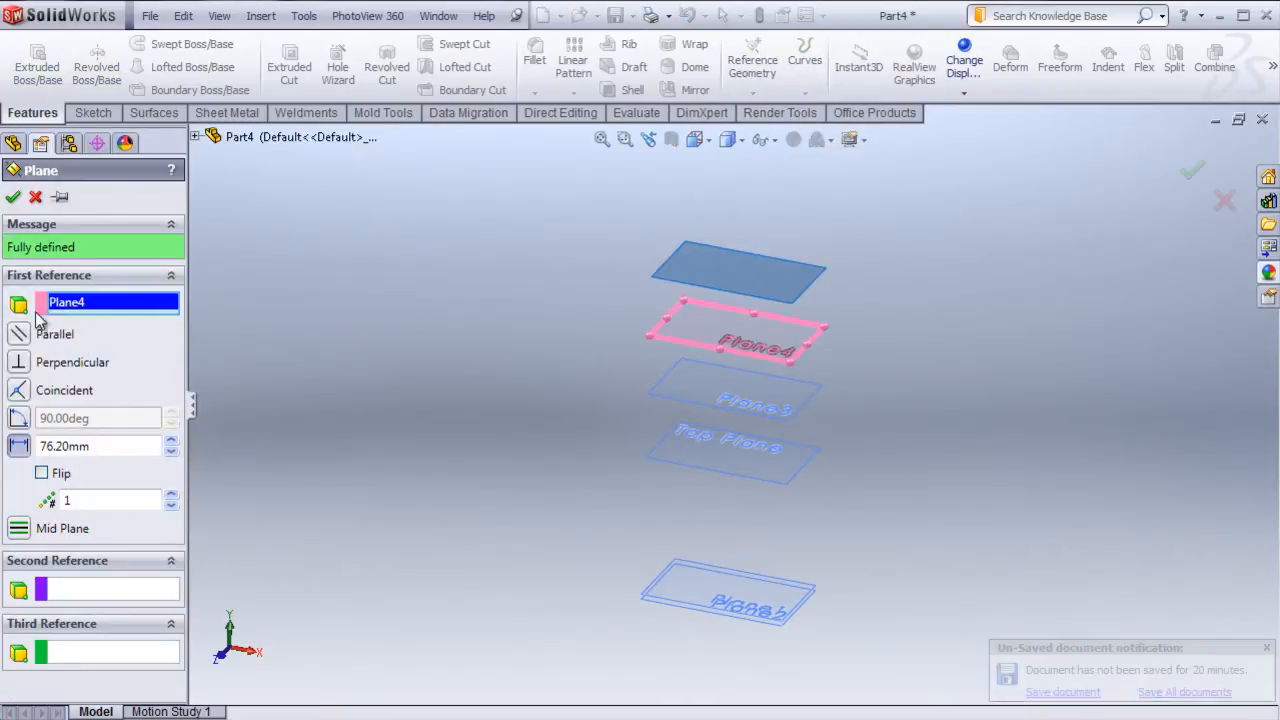
click(27, 454)
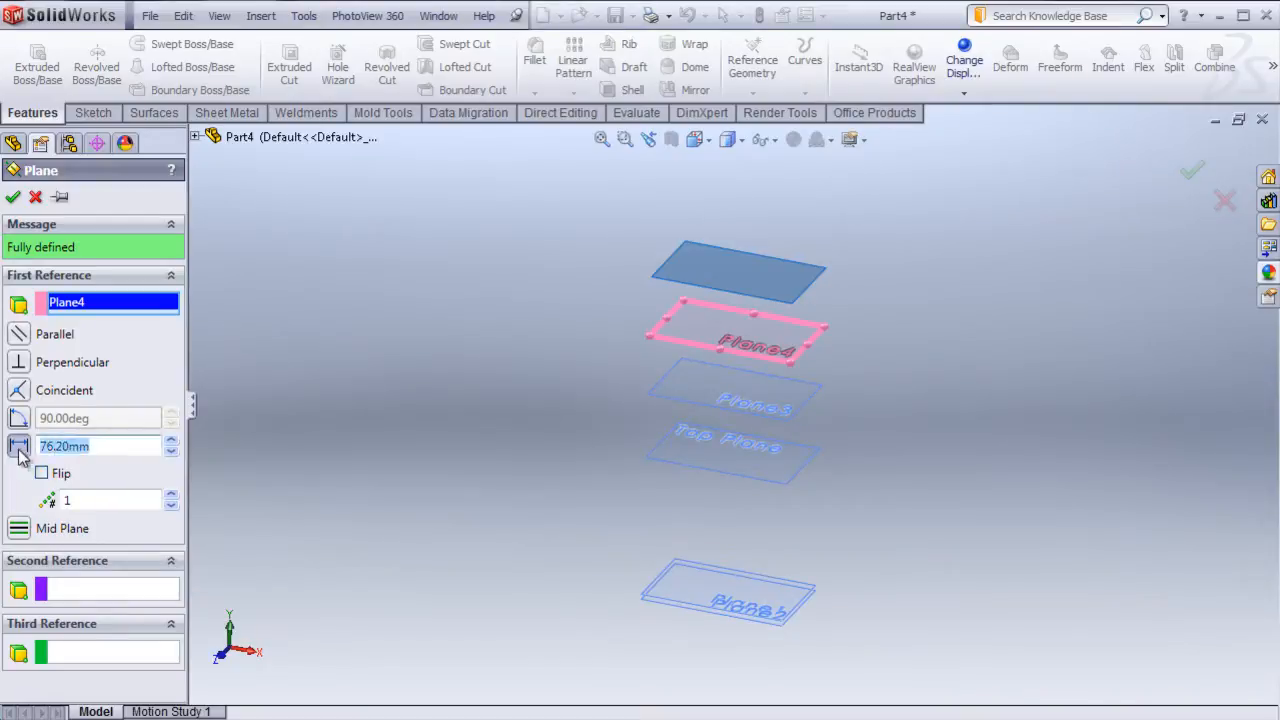
key(BackSpace)
key(Return)
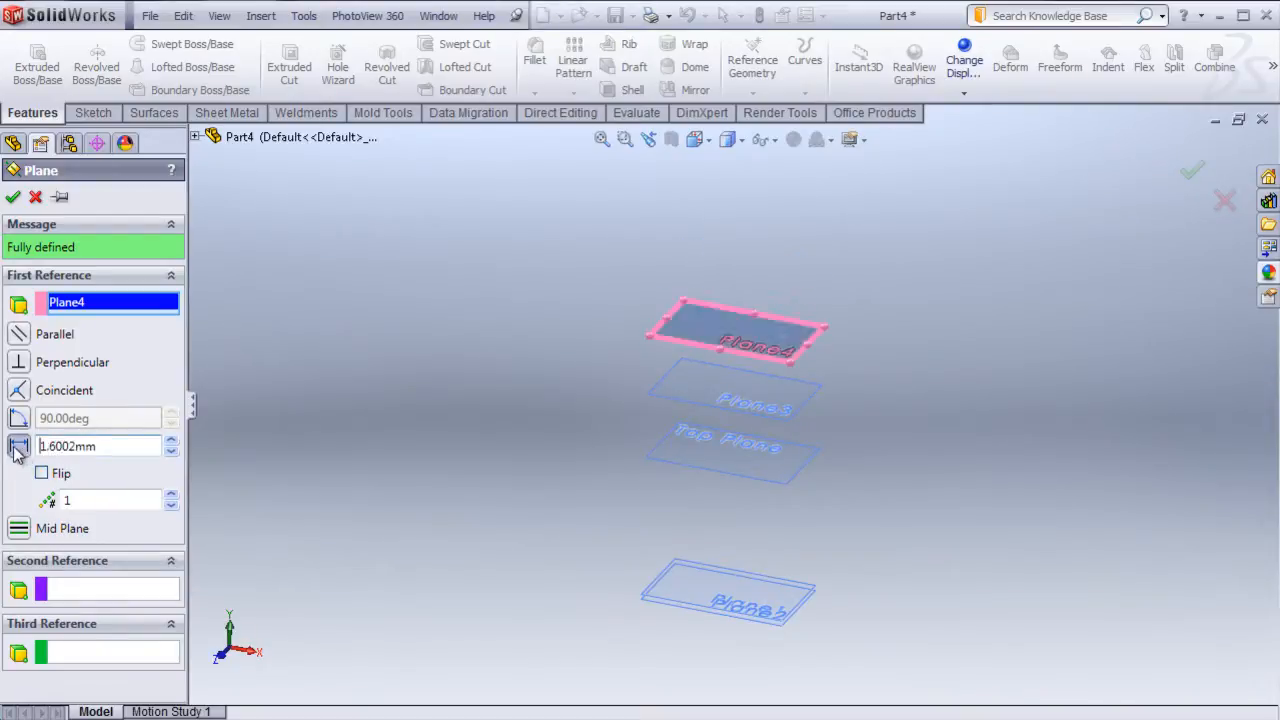
click(14, 198)
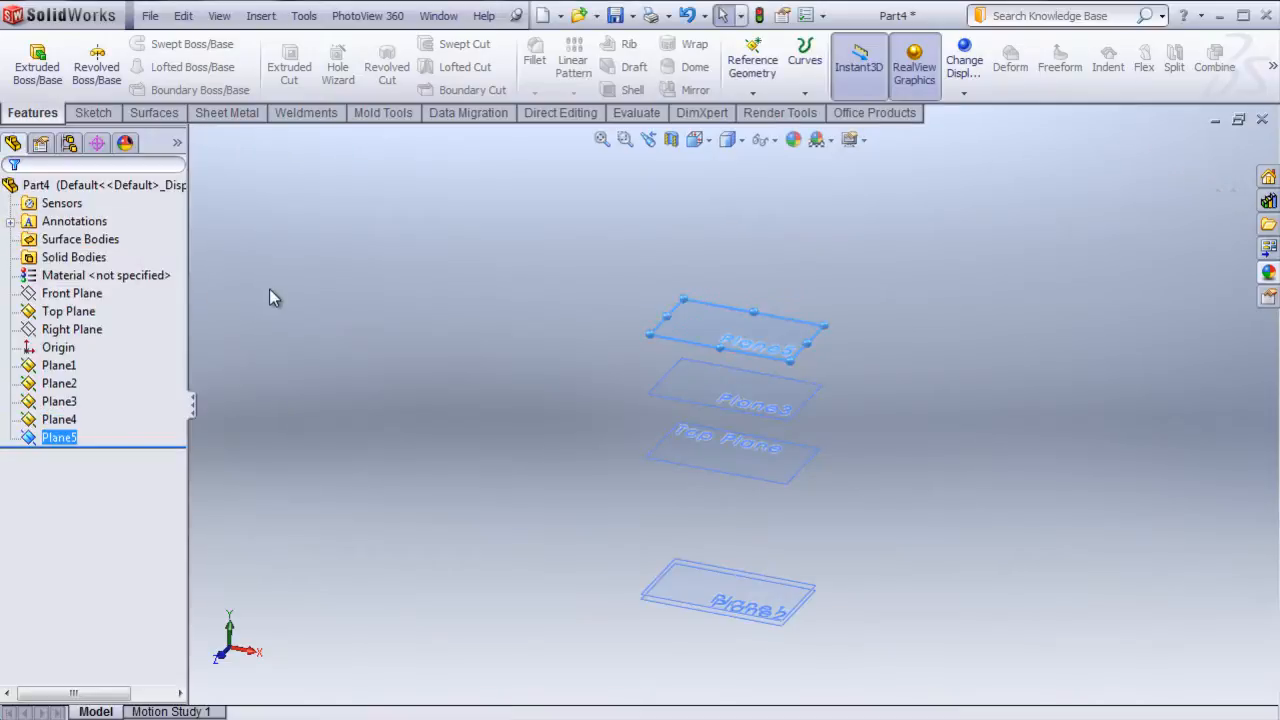
- Create a reference plane offset 11.1252 mm above Plane5
click(62, 440)
click(61, 440)
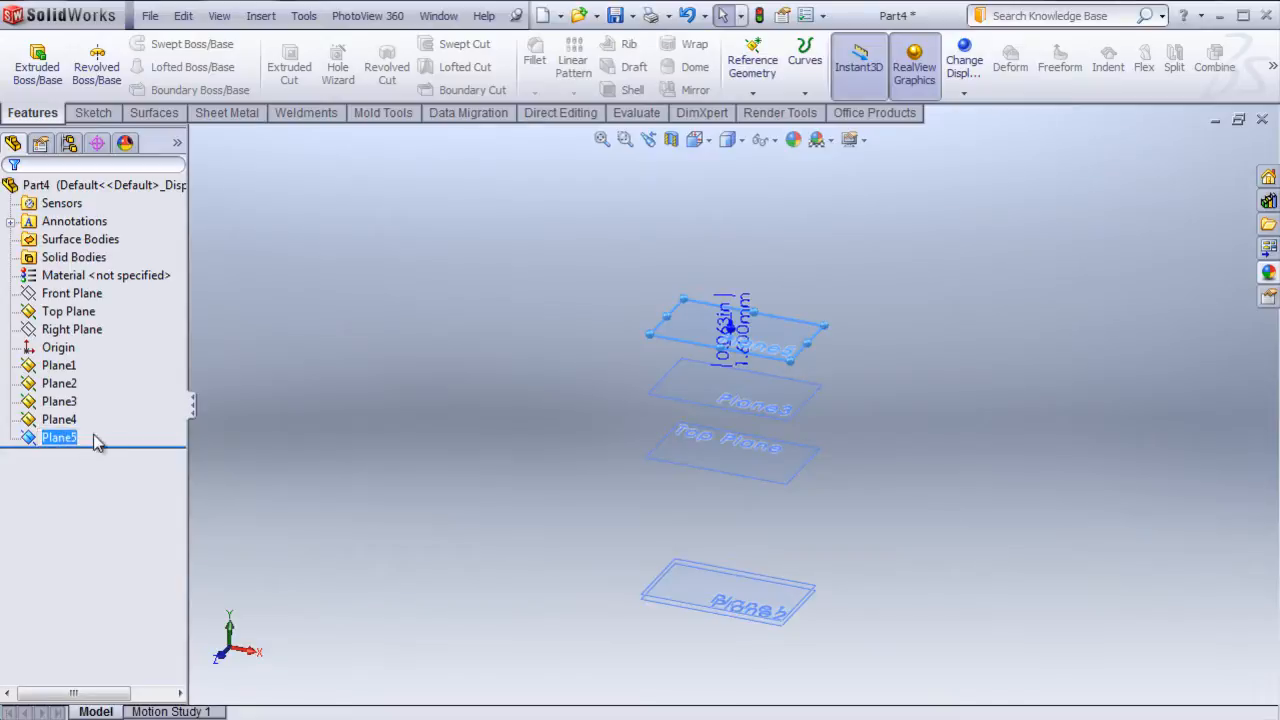
click(752, 62)
click(768, 108)
click(100, 446)
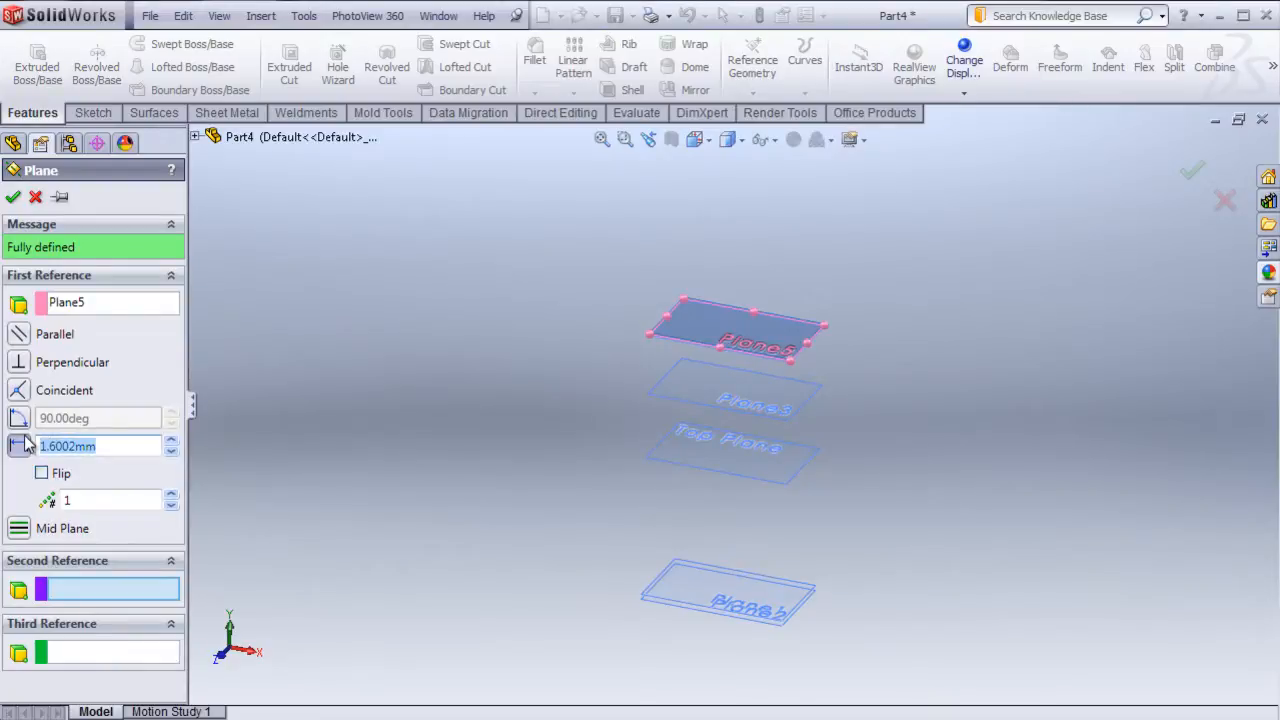
key(BackSpace)
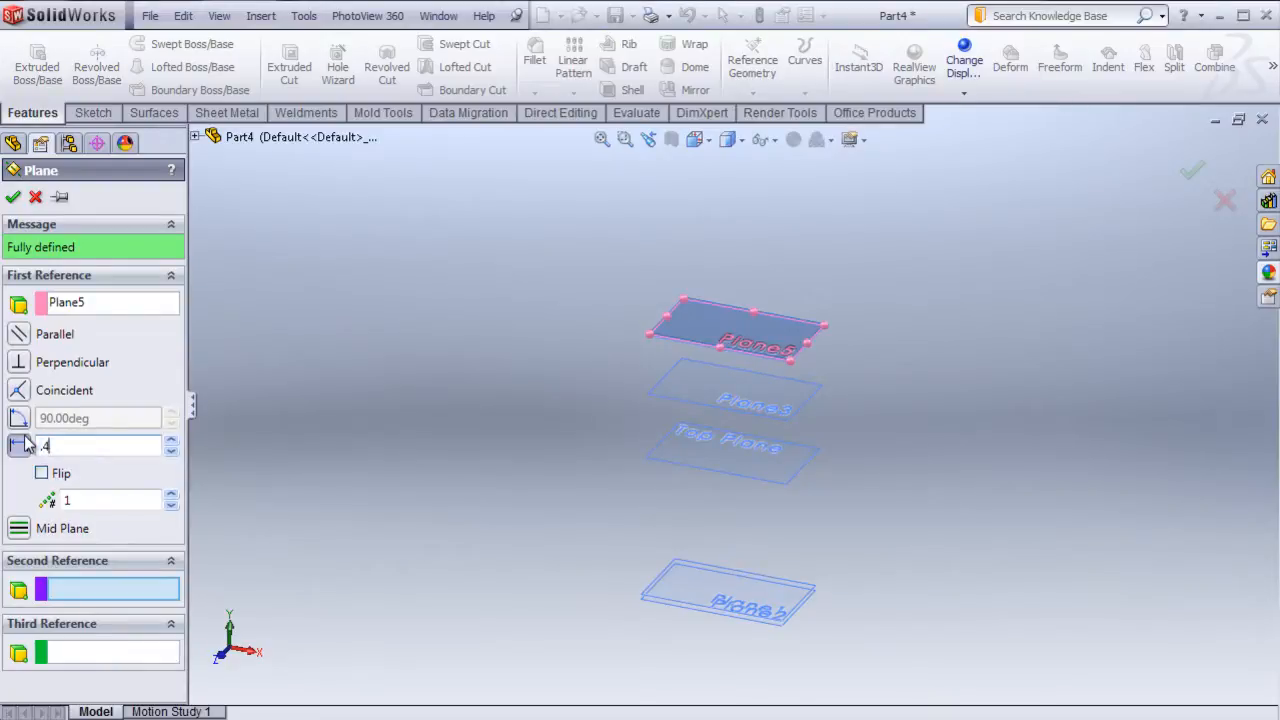
key(Return)
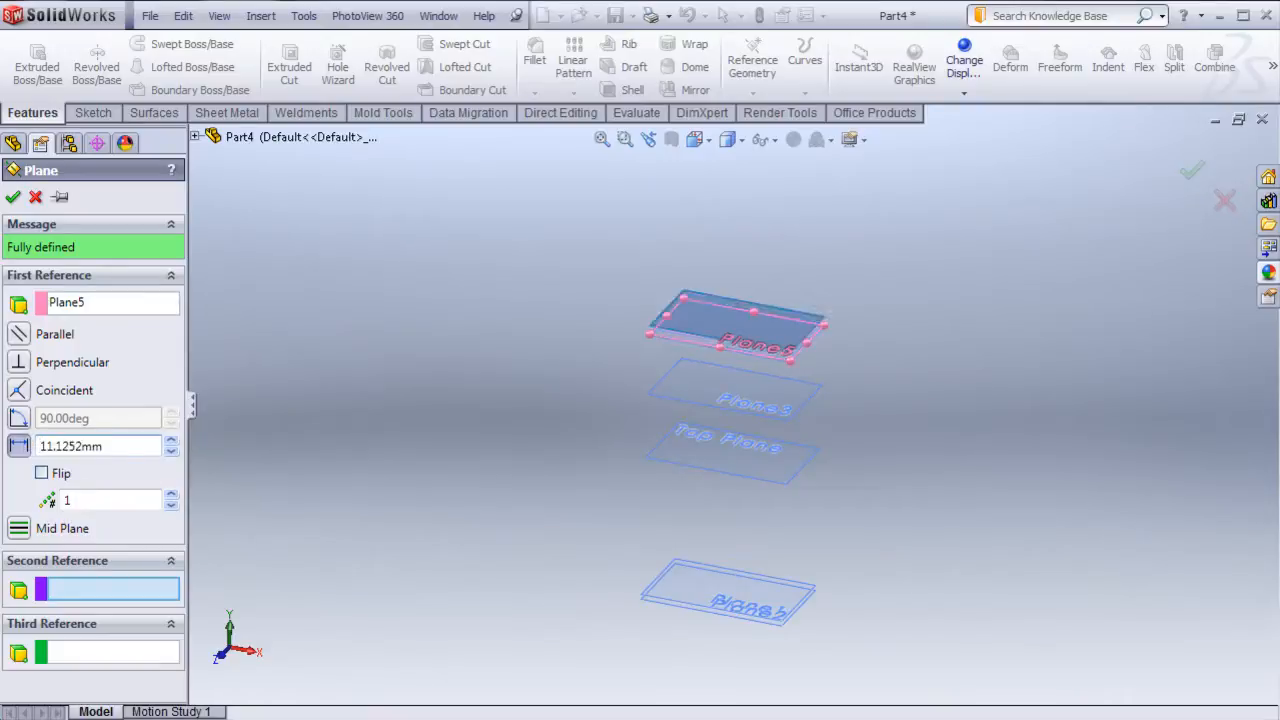
middle_drag(558, 494, 580, 408)
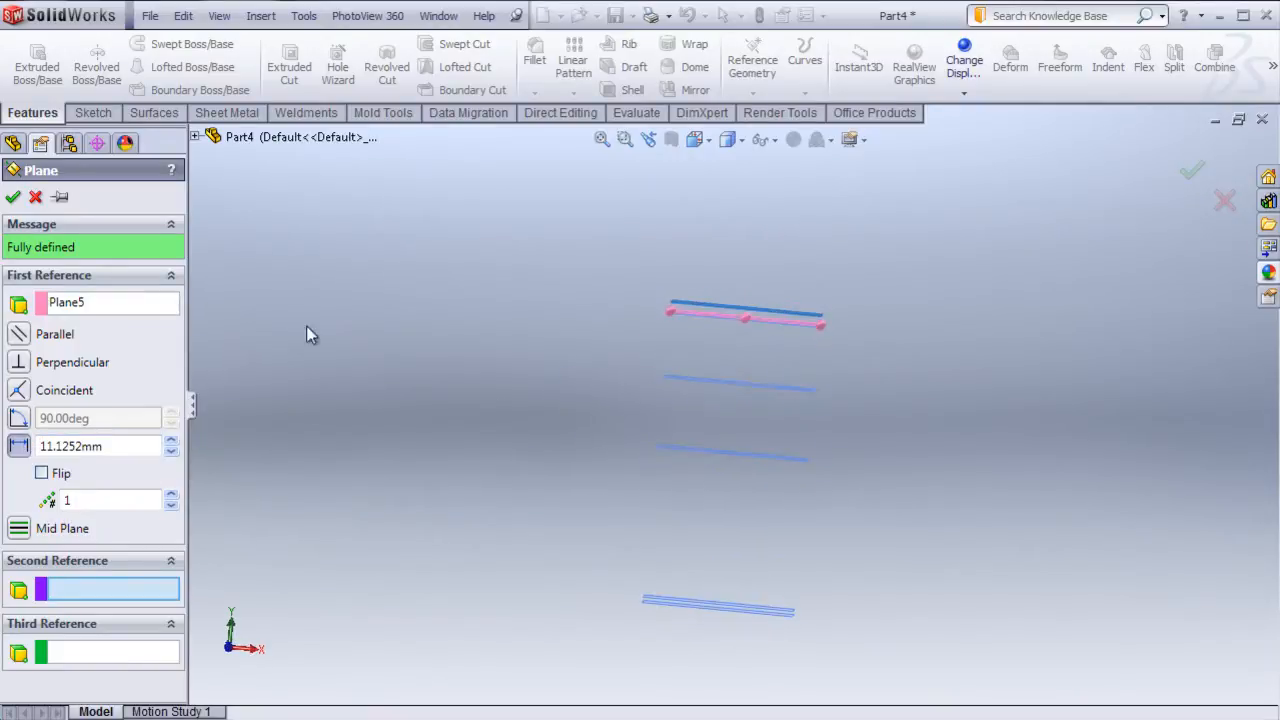
click(12, 197)
- Open a sketch on the Top Plane and hide Plane1 through Plane6
middle_drag(460, 451, 886, 400)
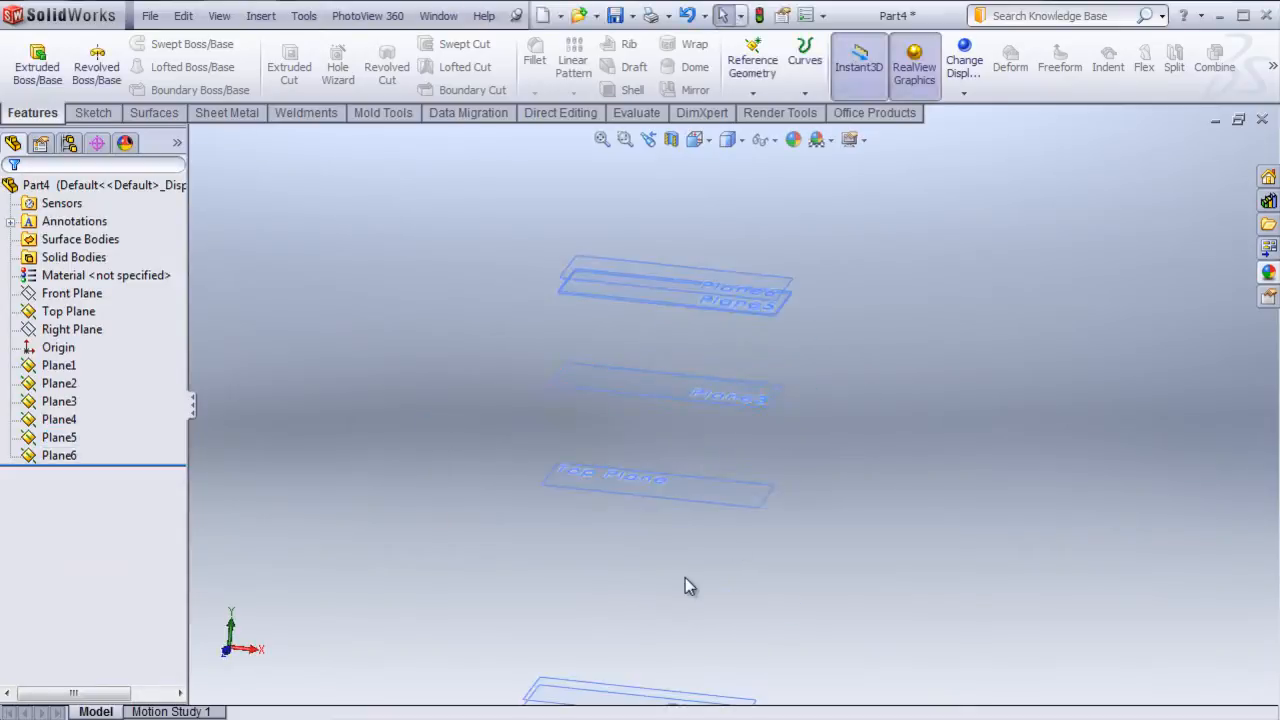
middle_drag(677, 602, 644, 555)
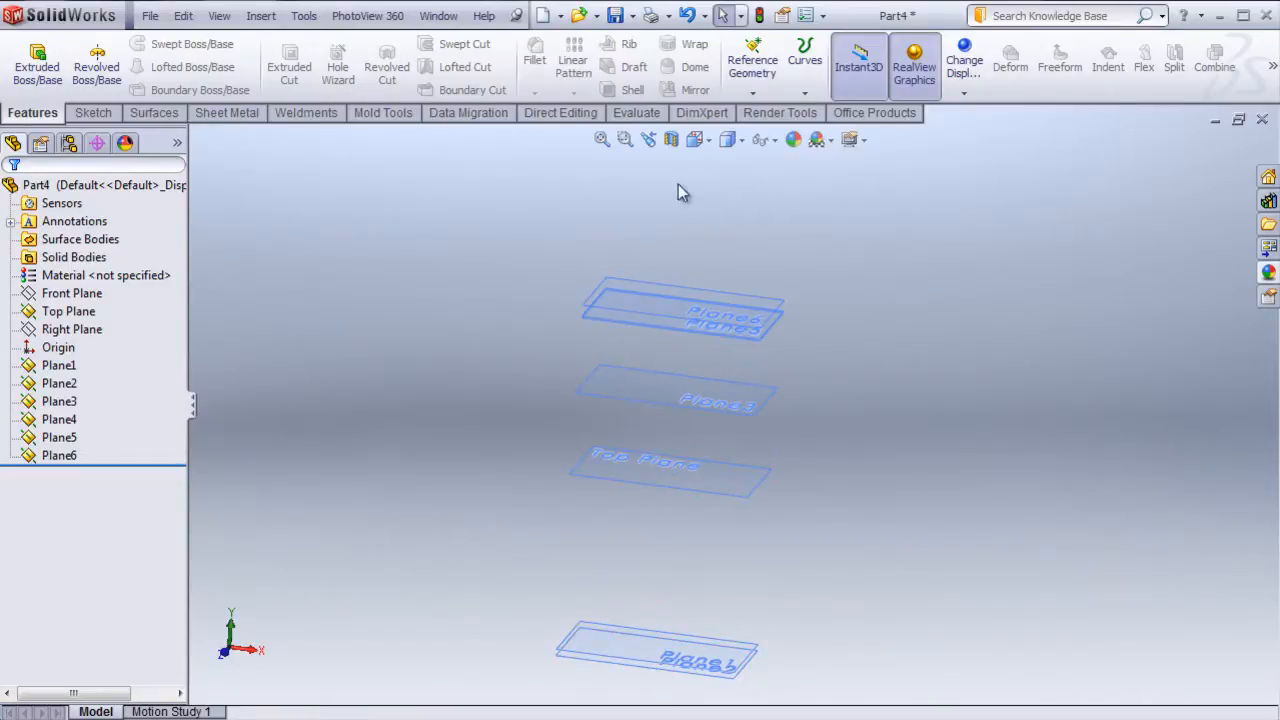
click(646, 474)
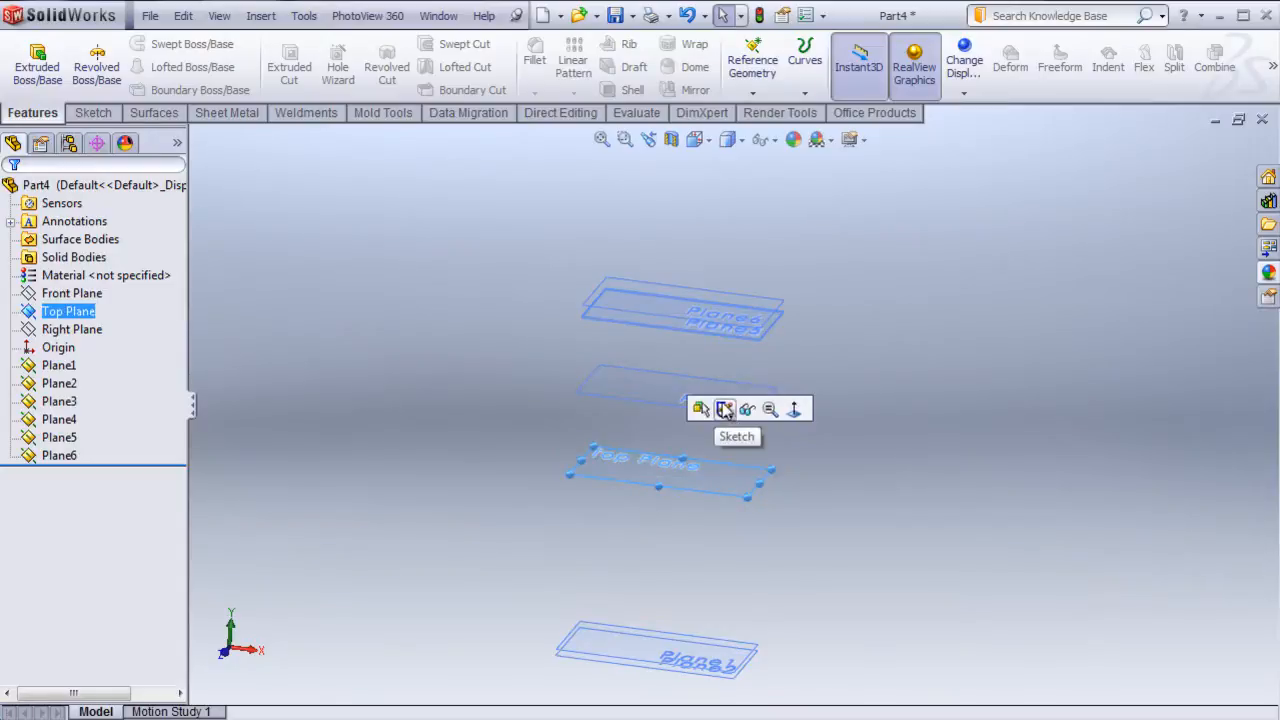
click(725, 412)
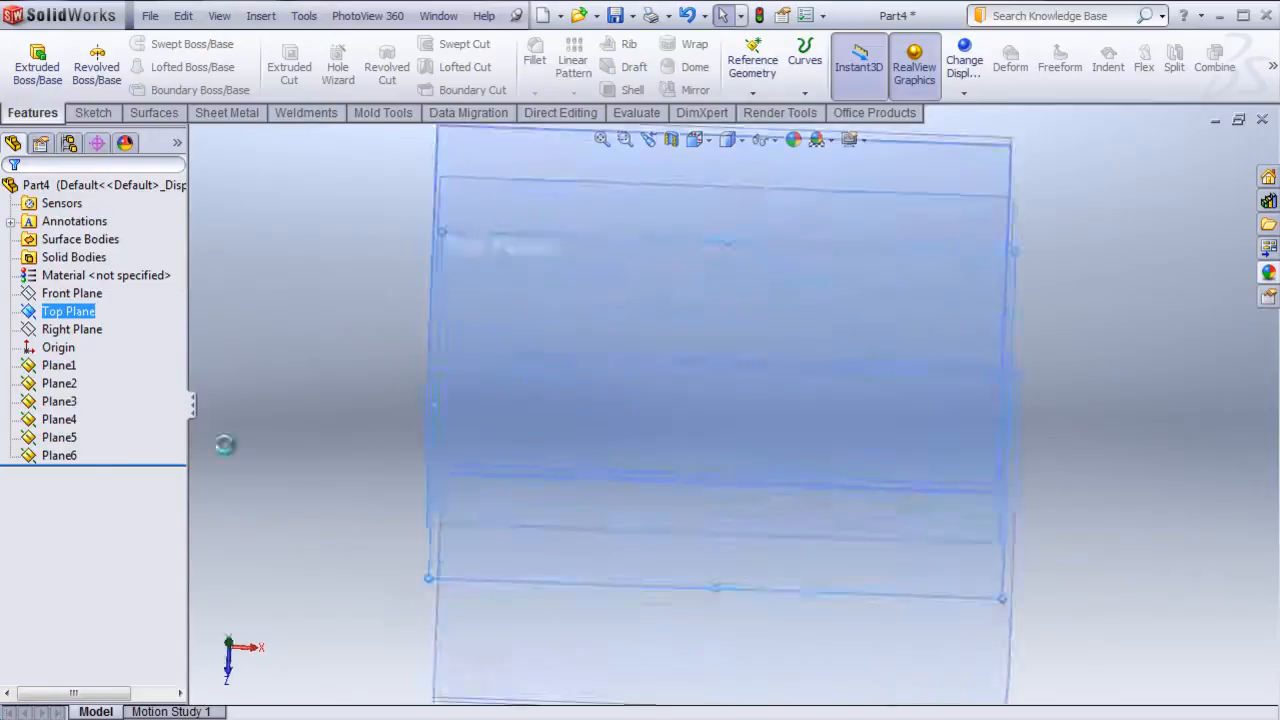
click(60, 455)
click(311, 452)
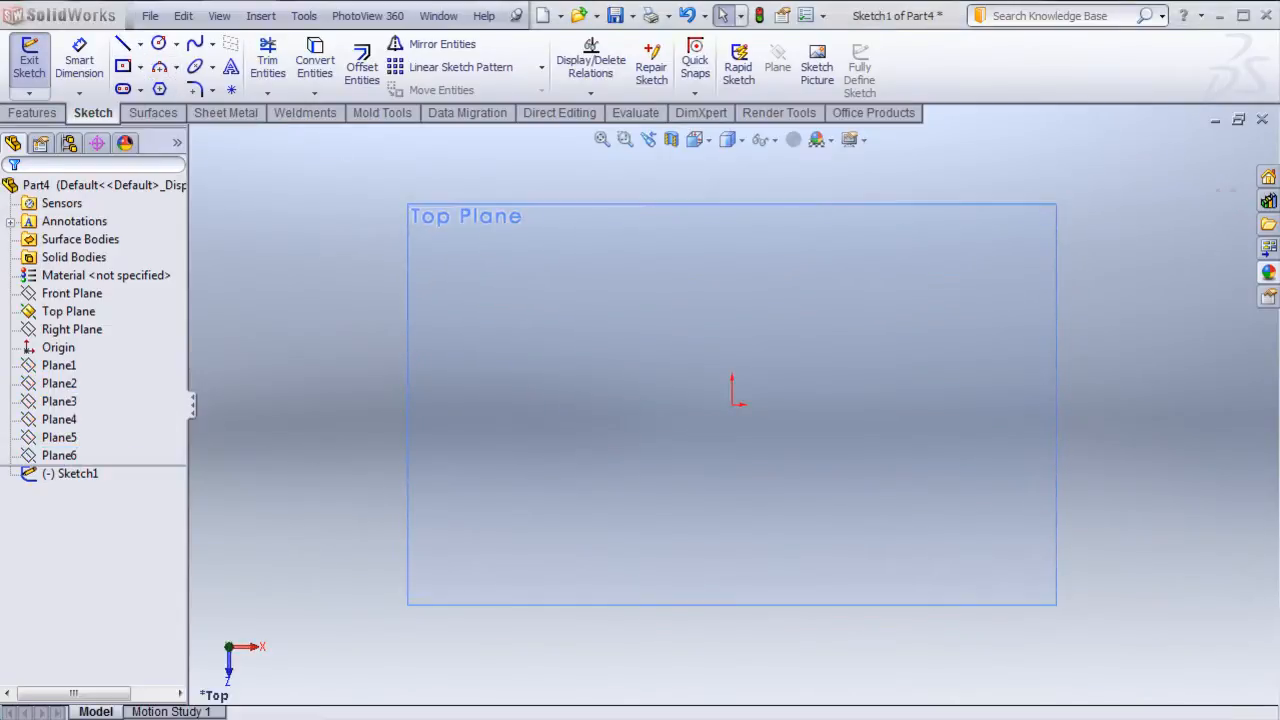
- Sketch a center rectangle about 55 mm wide and 50 mm high, centred on the origin of the Top Plane
click(140, 67)
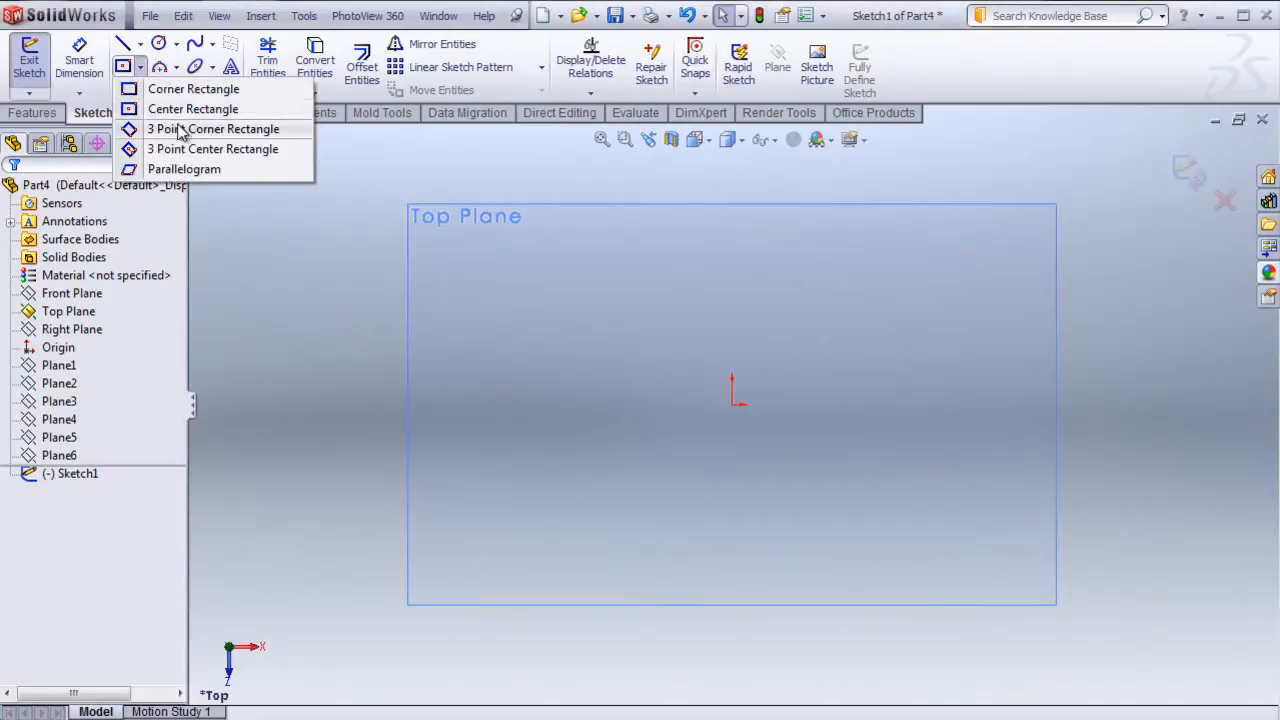
click(182, 109)
mouse_move(732, 404)
mouse_down()
mouse_move(827, 512)
mouse_move(833, 494)
mouse_up()
- Dimension the rectangle's upper horizontal edge to 2.125 inches with Smart Dimension
right_click(899, 412)
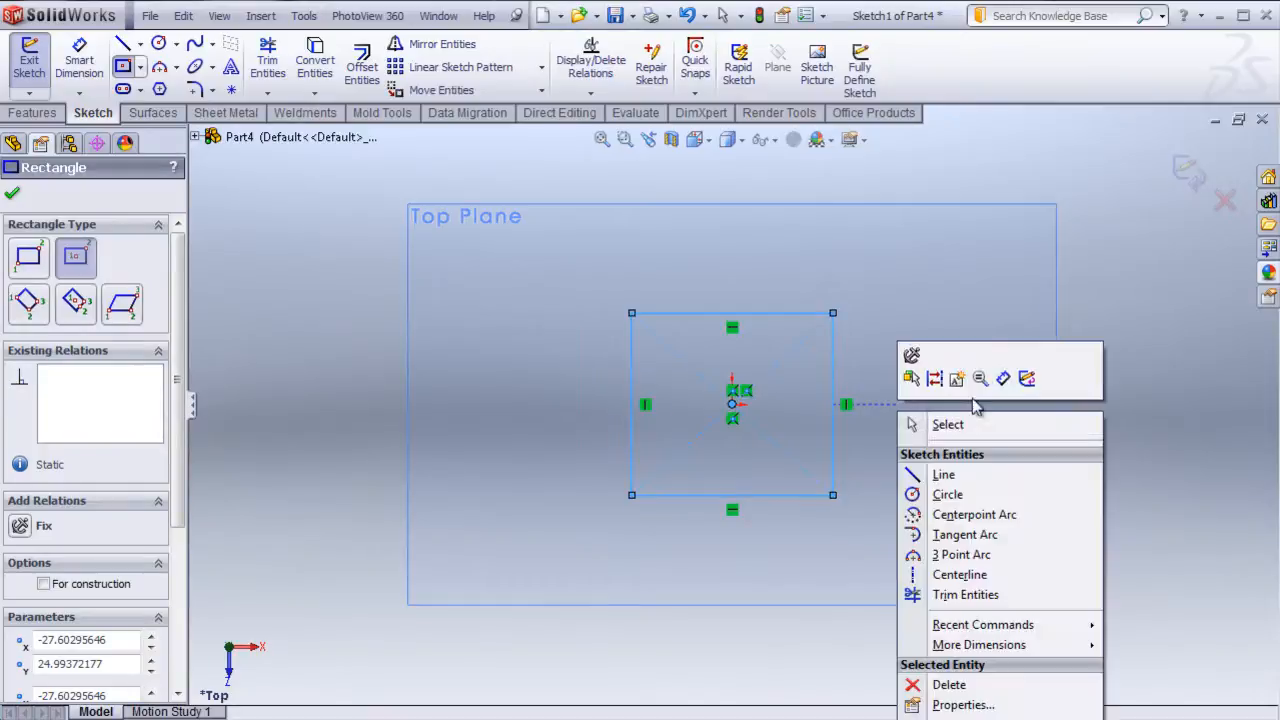
click(1003, 378)
click(783, 312)
click(737, 262)
text(2)
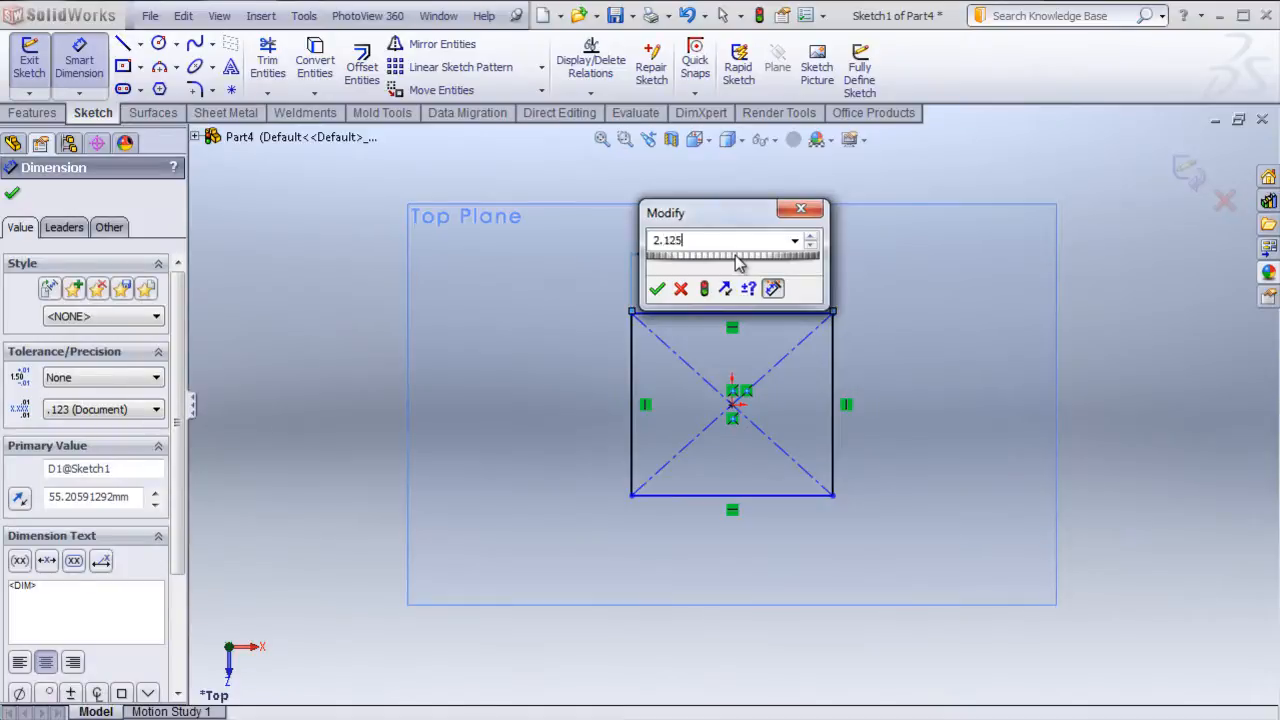
text(.125)
key(Return)
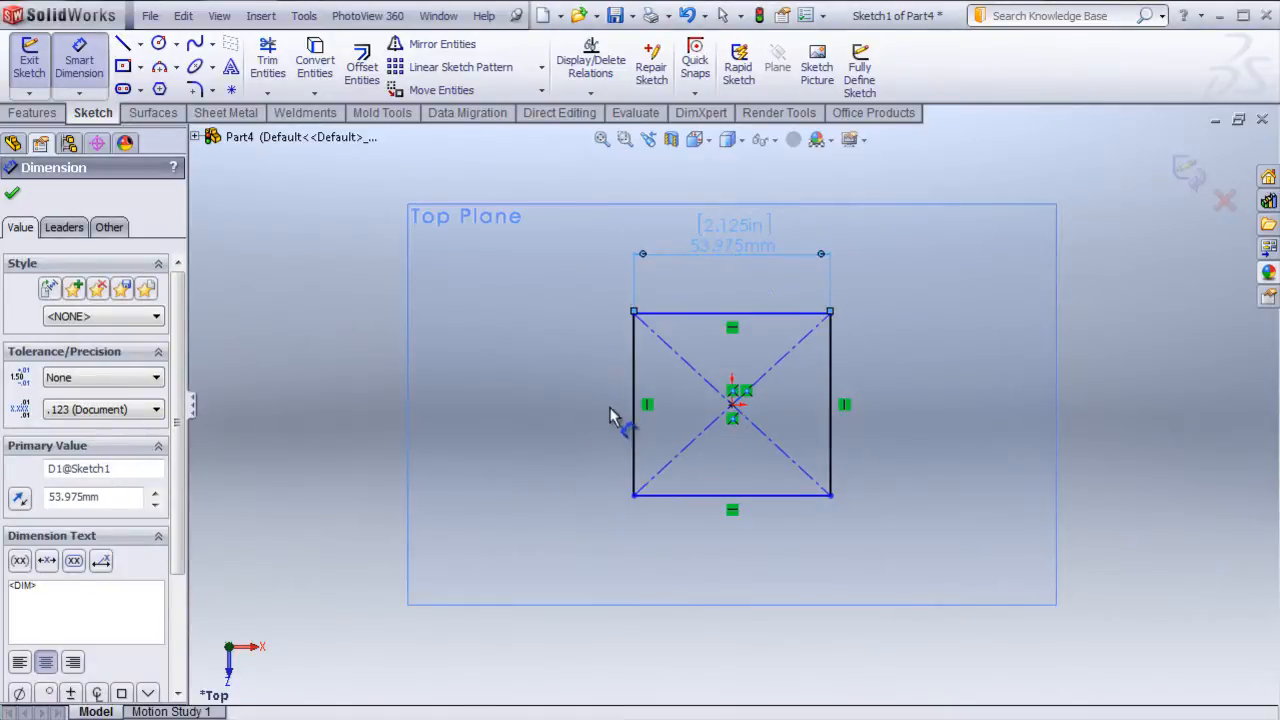
- Dimension the rectangle's vertical edge to 2.125 inches and finish dimensioning
click(632, 418)
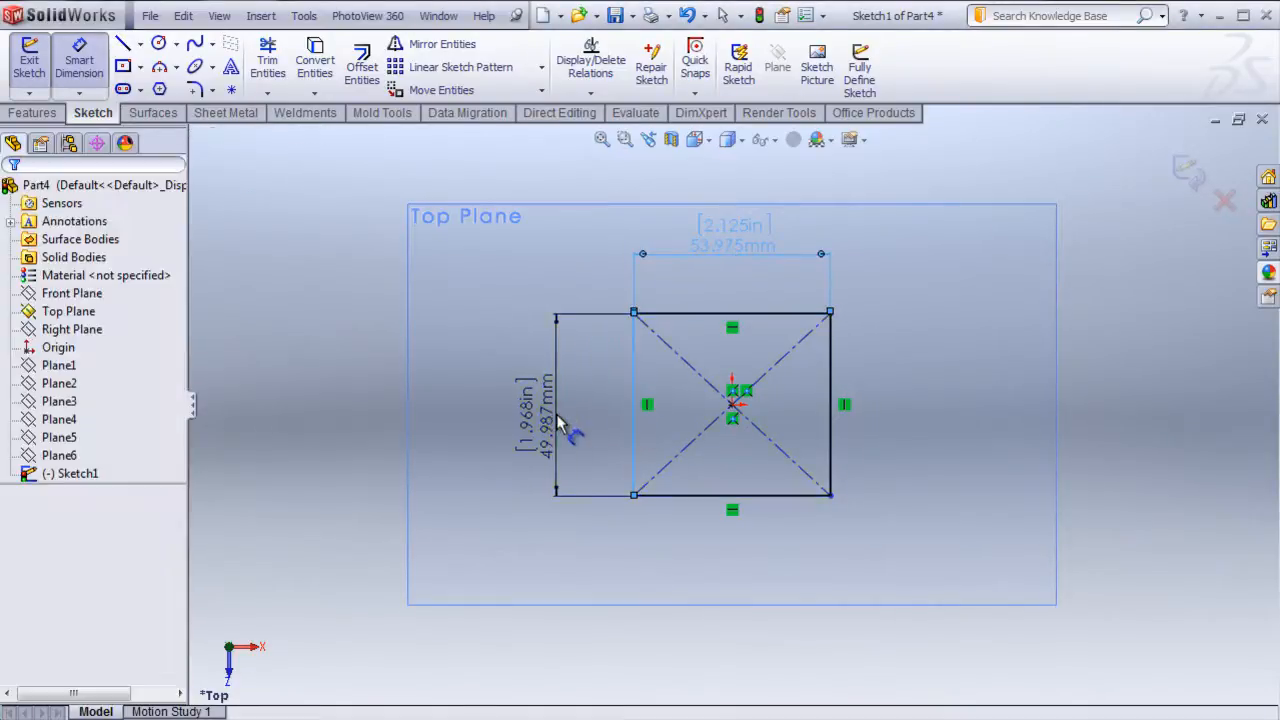
click(557, 414)
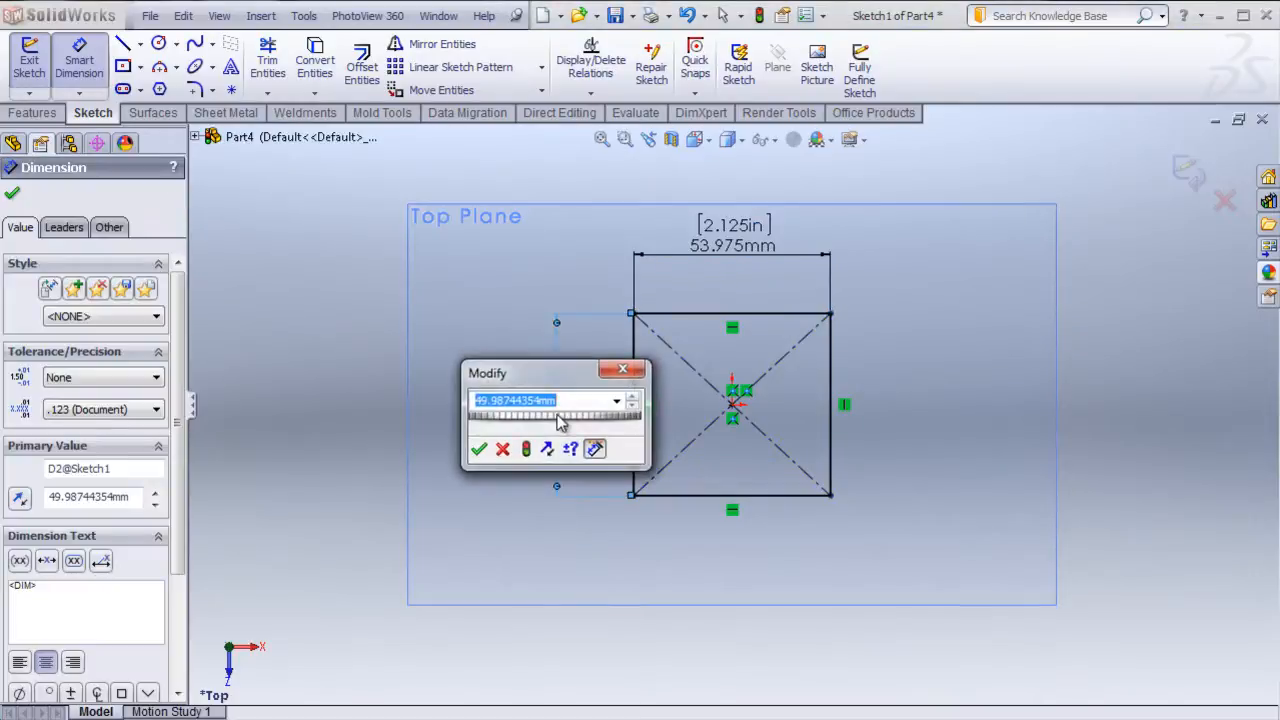
text(2.125")
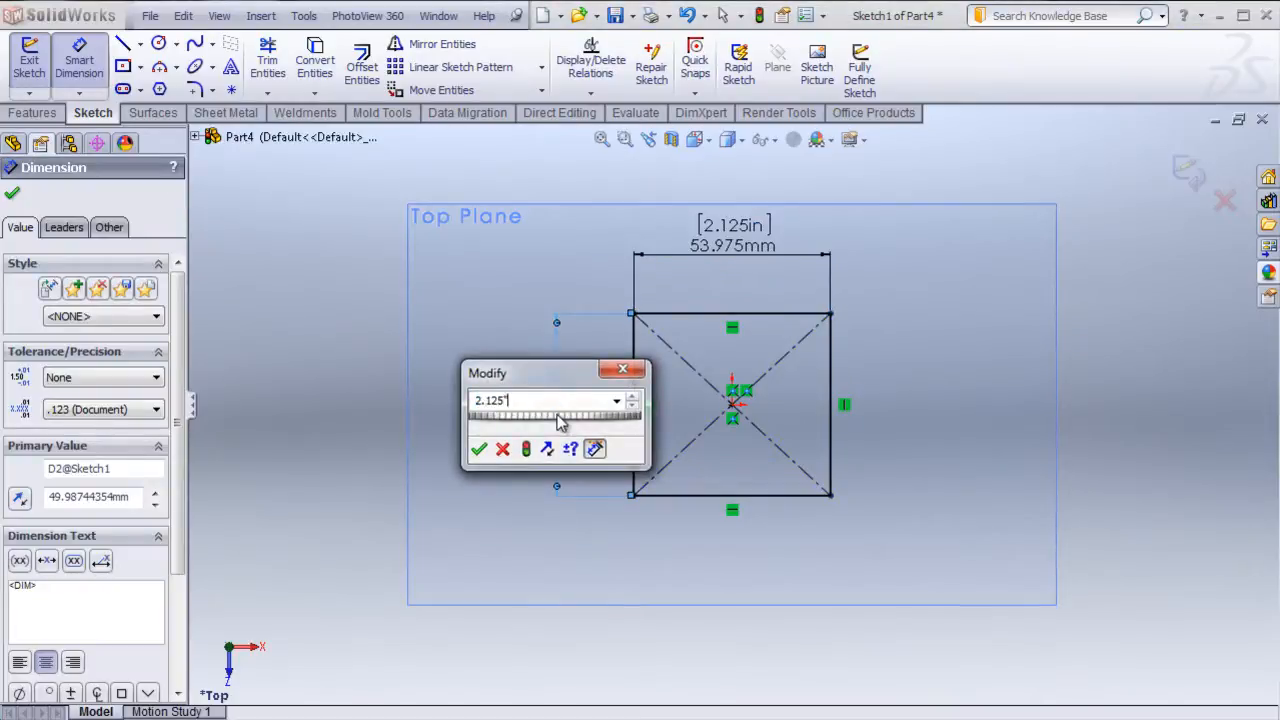
key(Return)
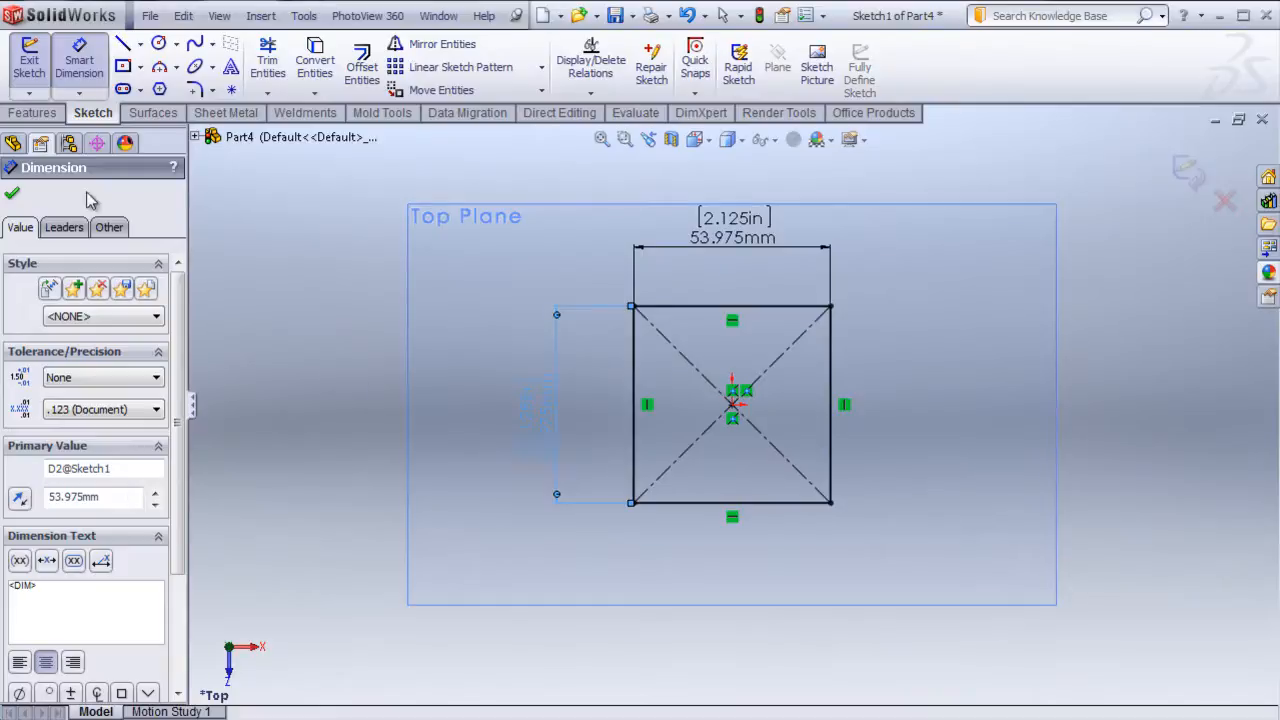
click(11, 193)
- Round all four corners of the square with sketch fillets of 0.25 inch radius
click(195, 89)
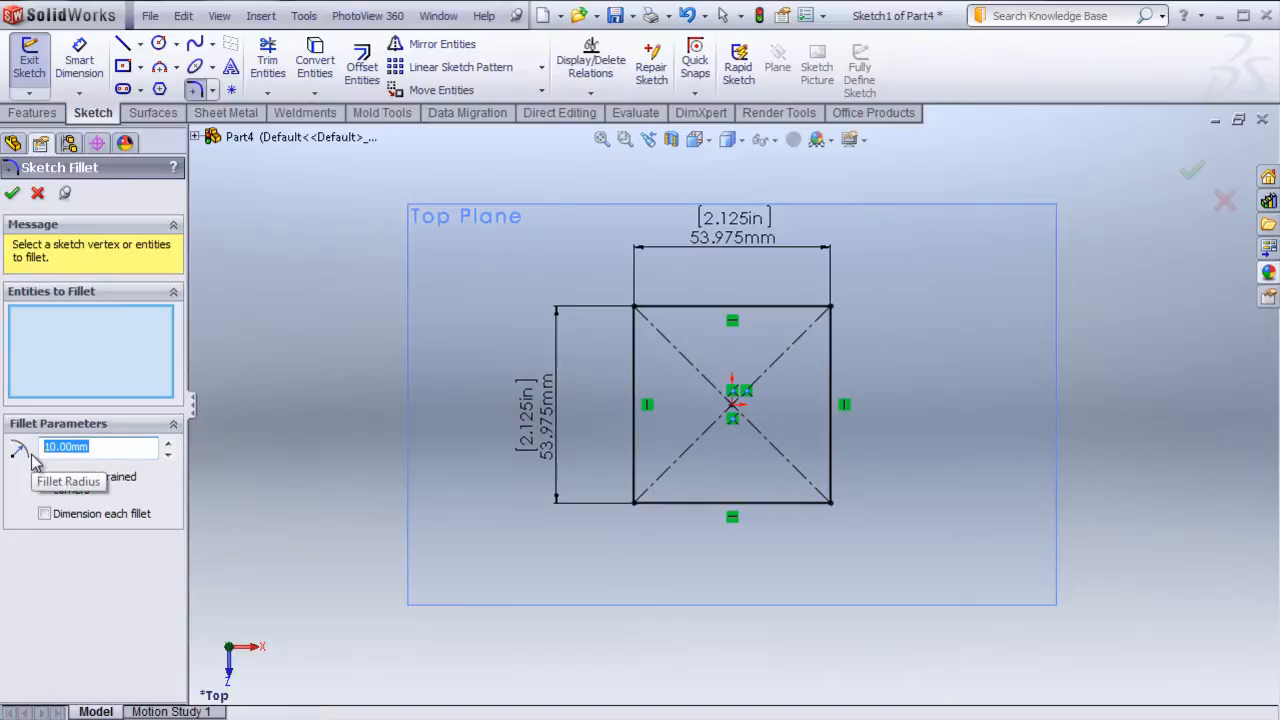
text(.25)
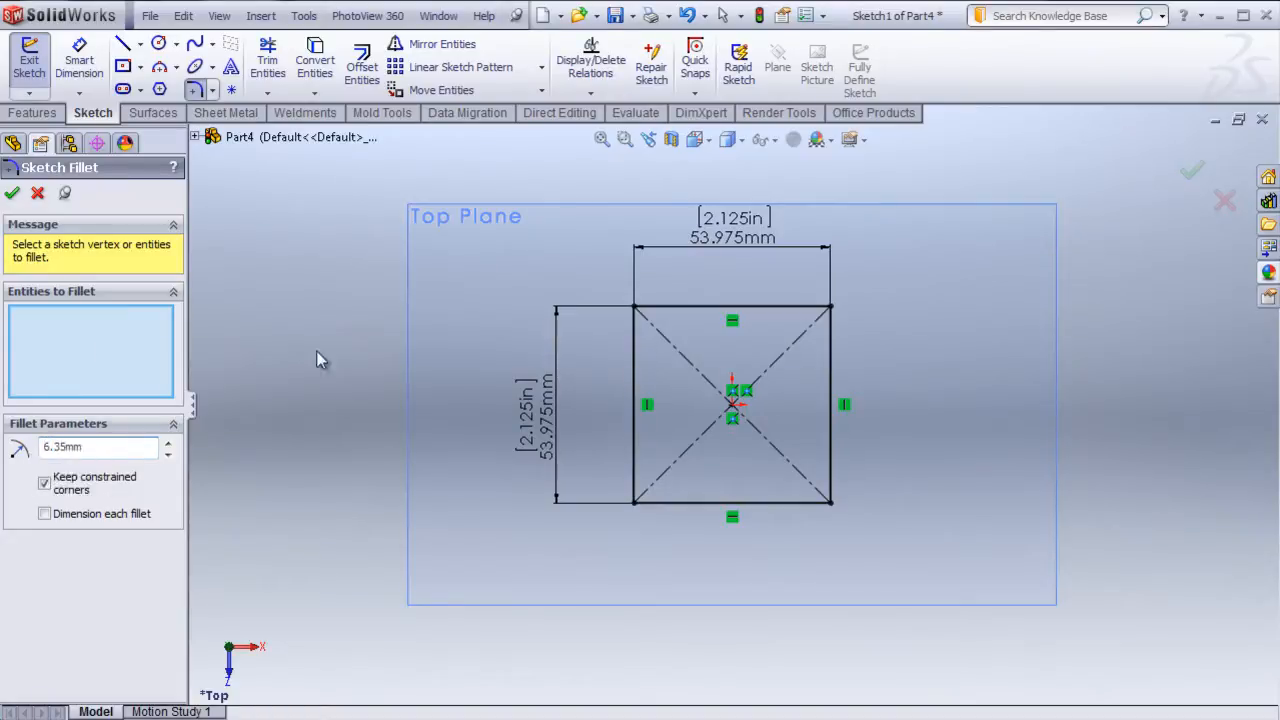
click(636, 308)
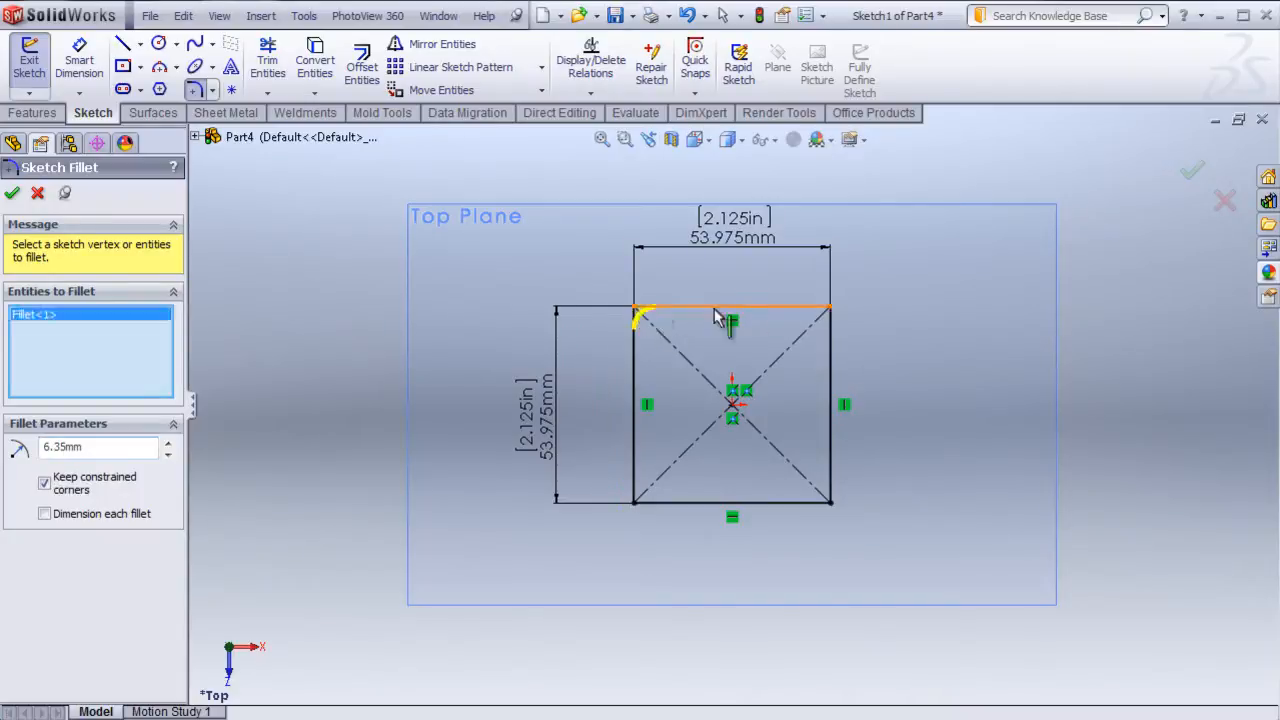
click(830, 309)
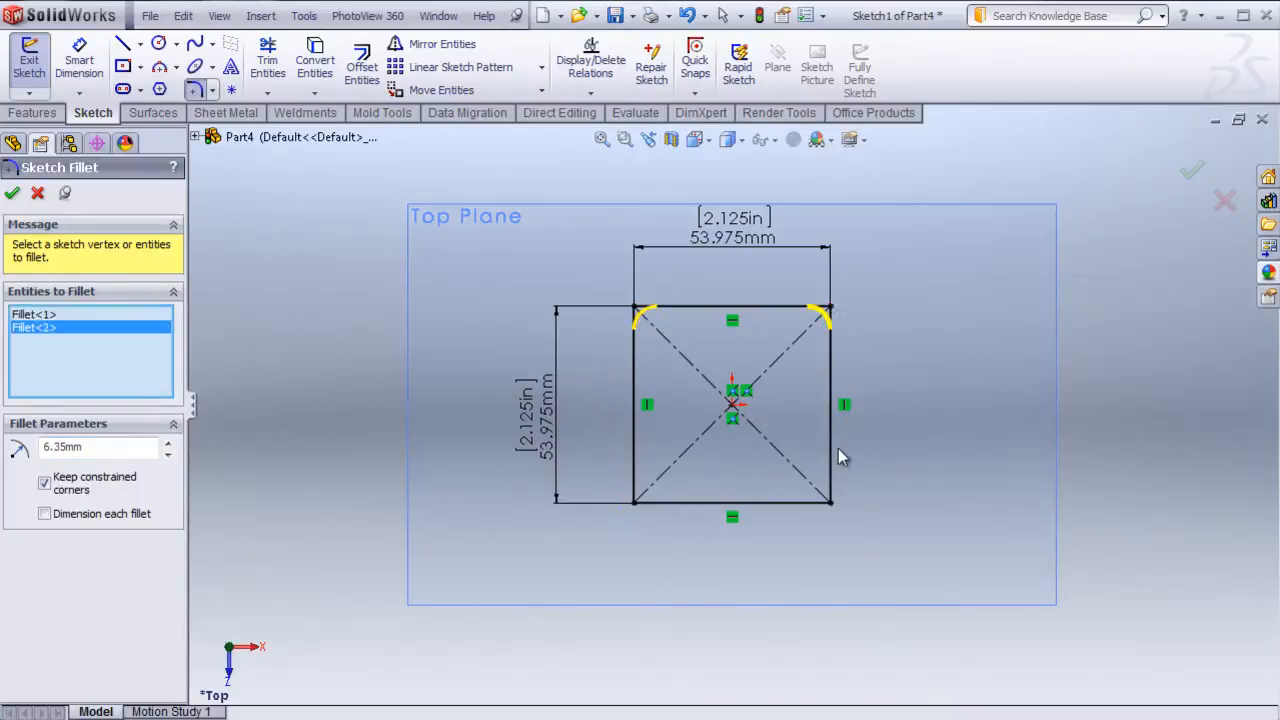
click(832, 504)
click(635, 503)
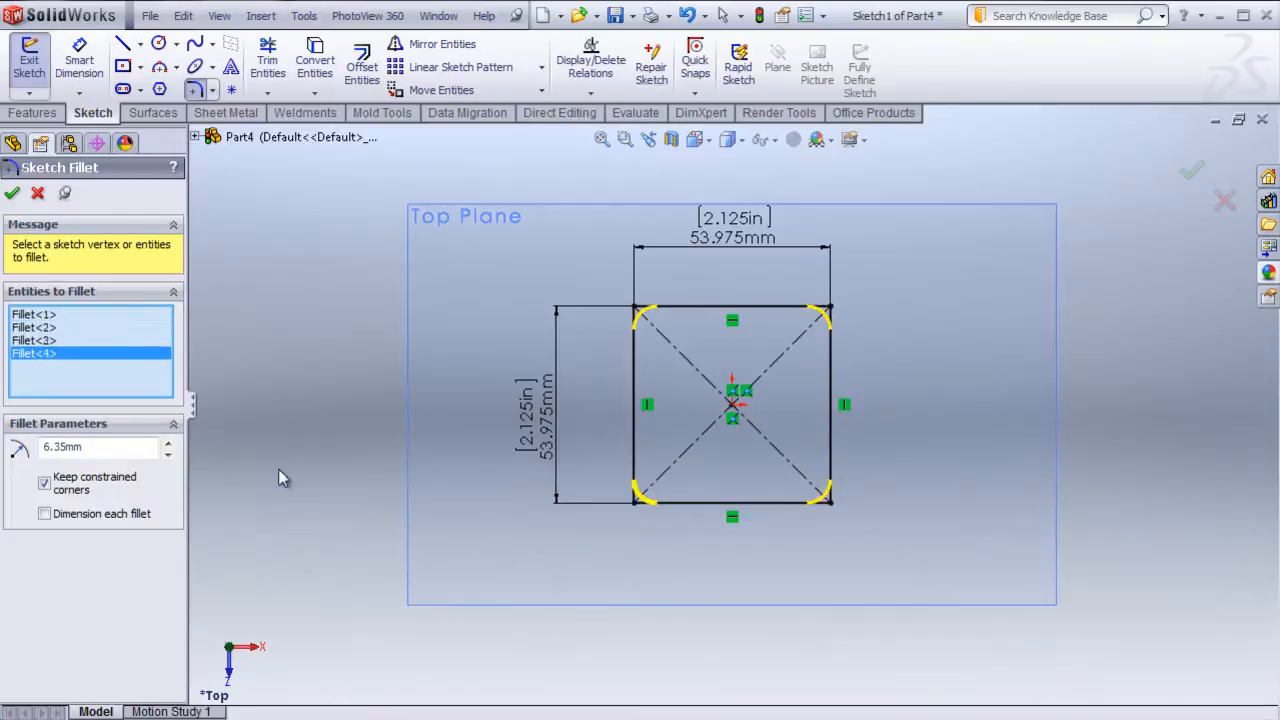
click(12, 194)
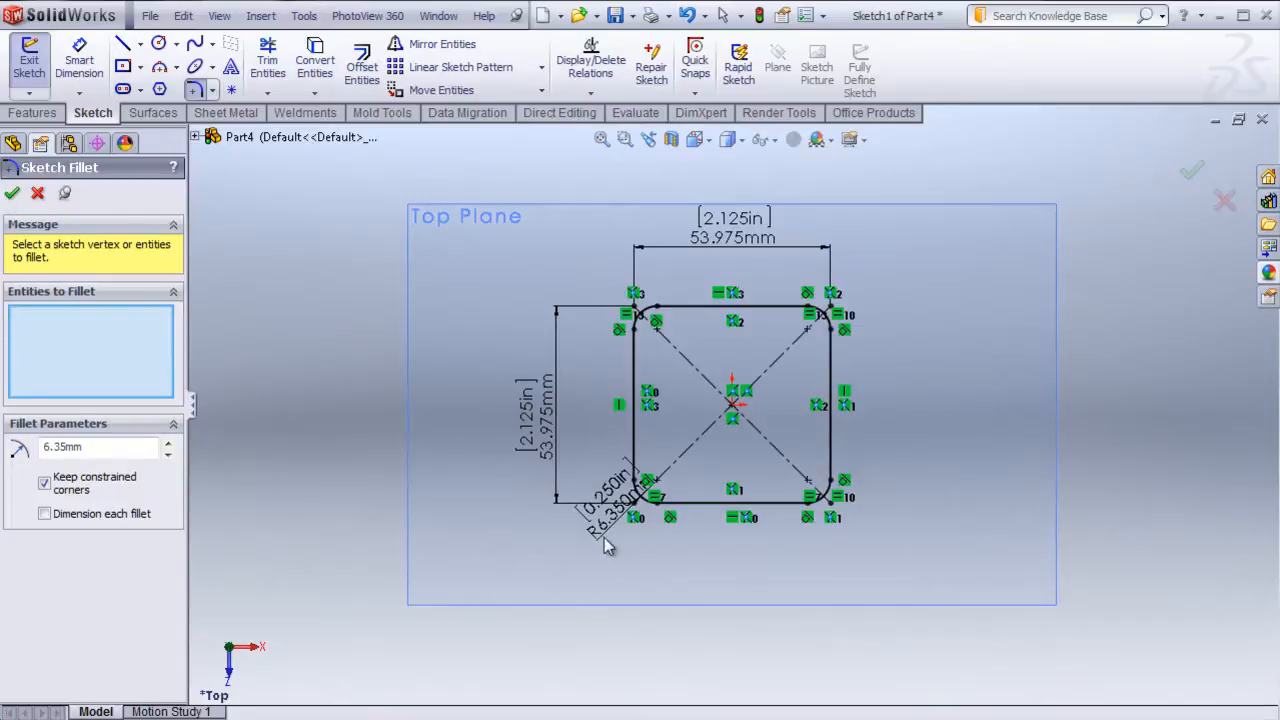
- Finish the corner fillets, move the radius dimension clear of the square's lower-left corner, and exit the Top Plane sketch
click(12, 194)
mouse_move(634, 530)
mouse_down()
mouse_move(608, 523)
mouse_move(515, 617)
mouse_up()
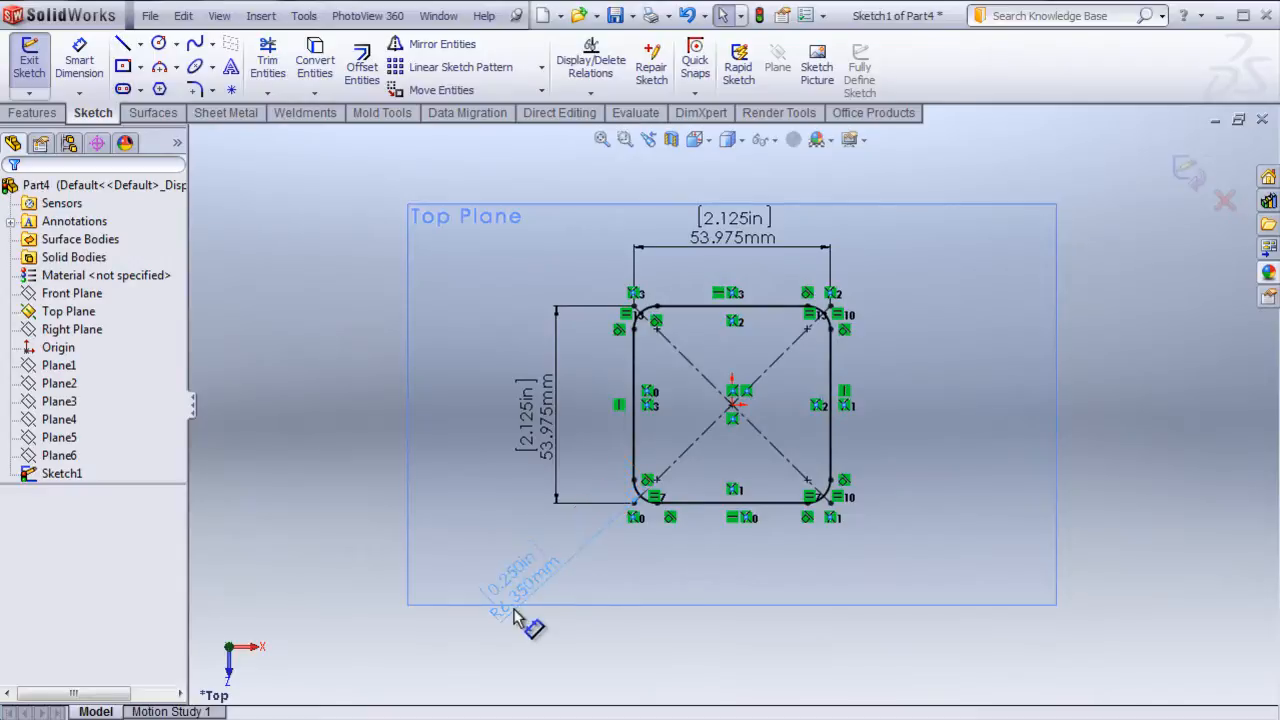
click(339, 477)
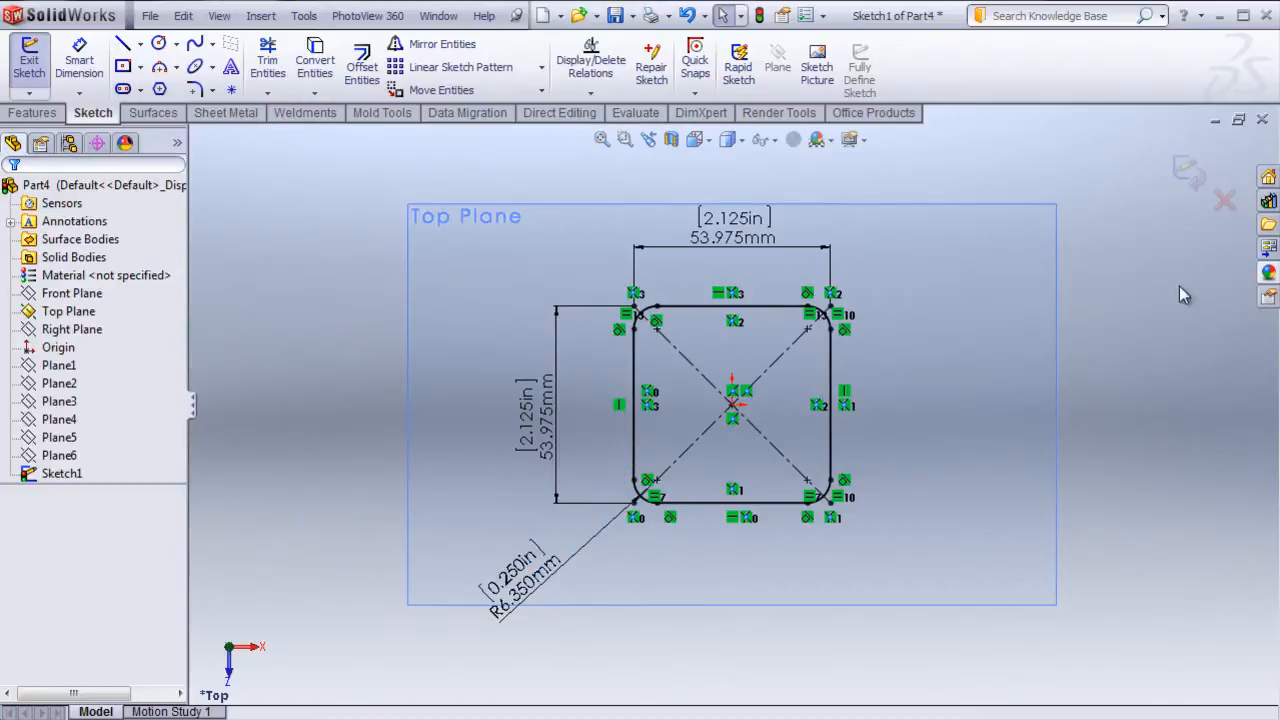
click(1187, 176)
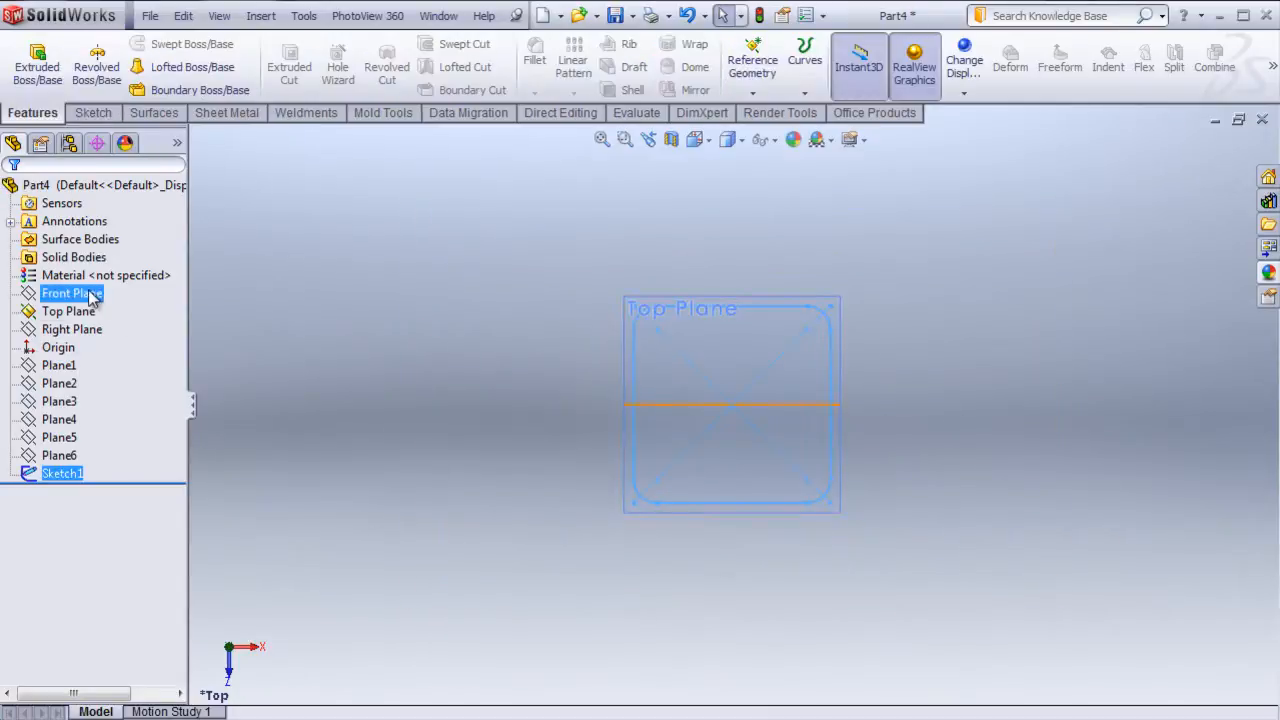
- Show Plane1 and start a new sketch on it
click(57, 365)
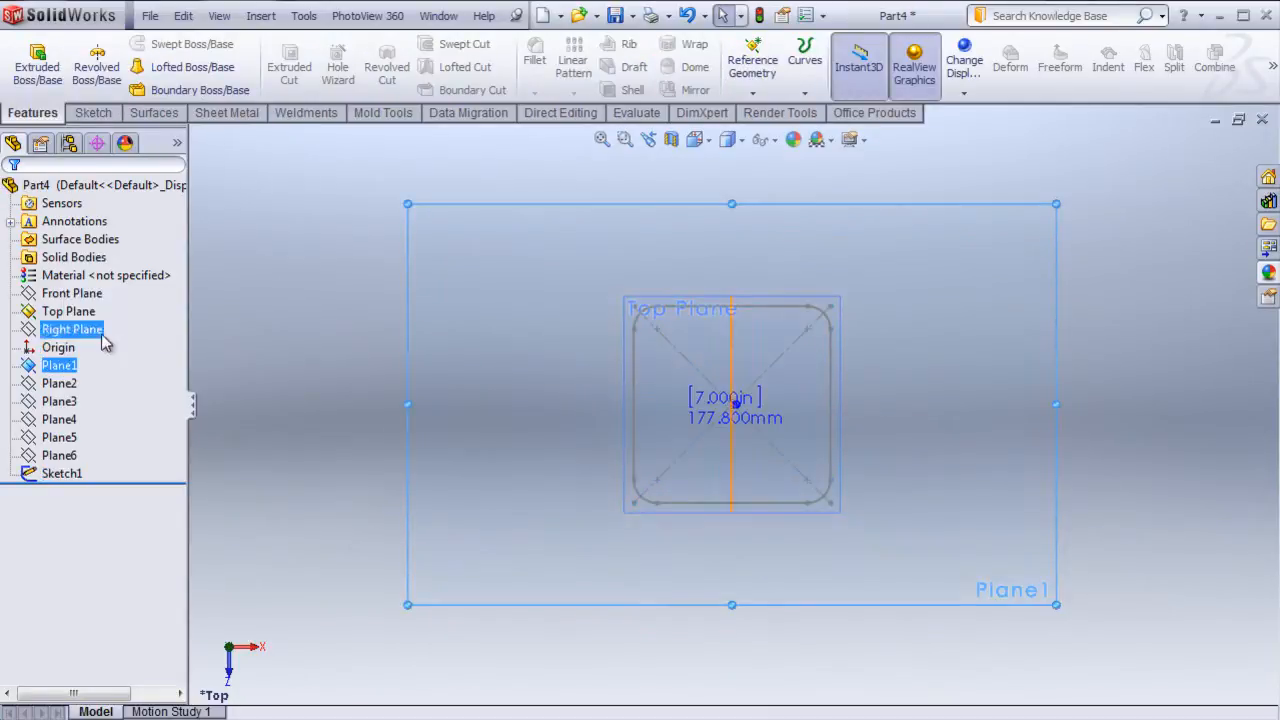
middle_drag(280, 509, 520, 386)
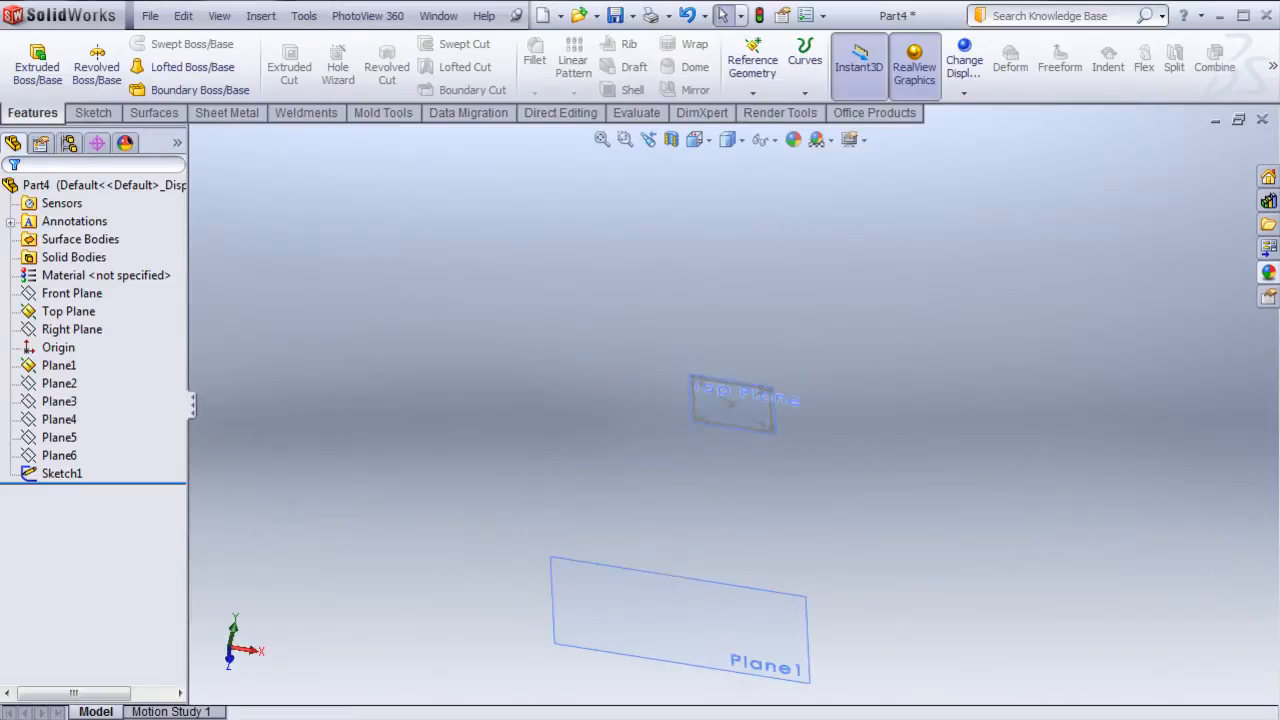
middle_drag(923, 560, 903, 580)
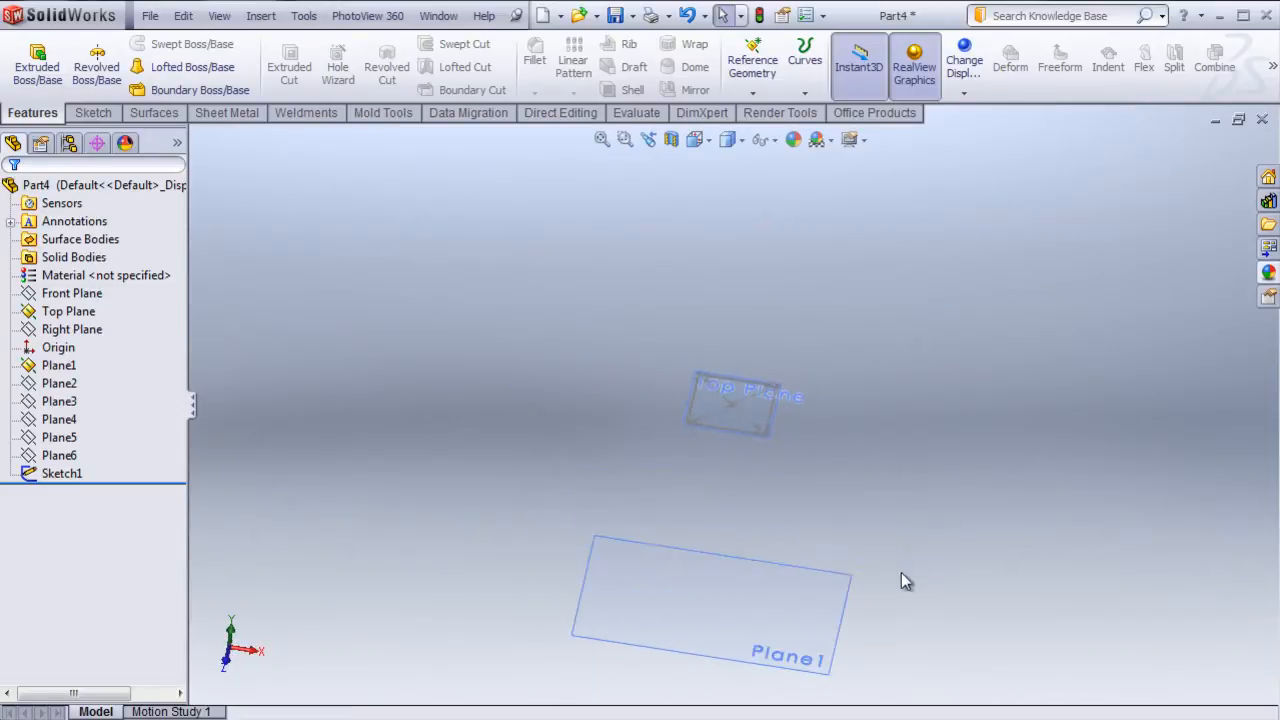
click(735, 610)
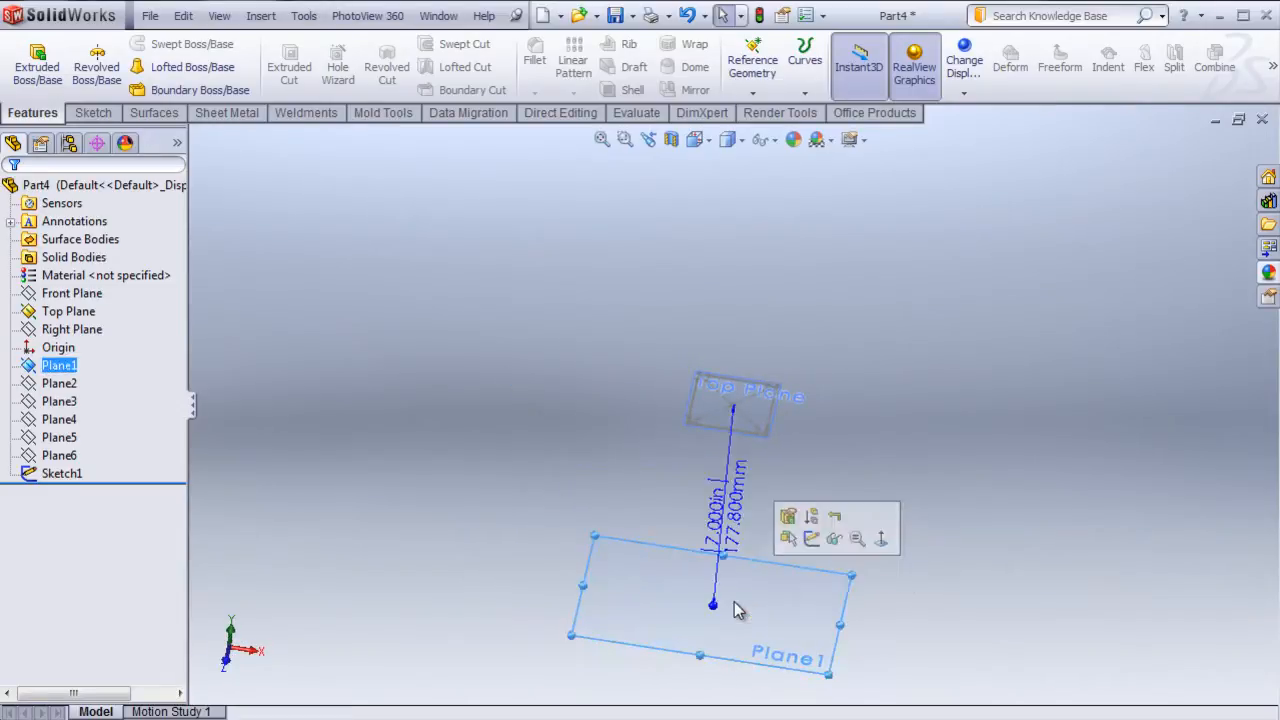
click(812, 545)
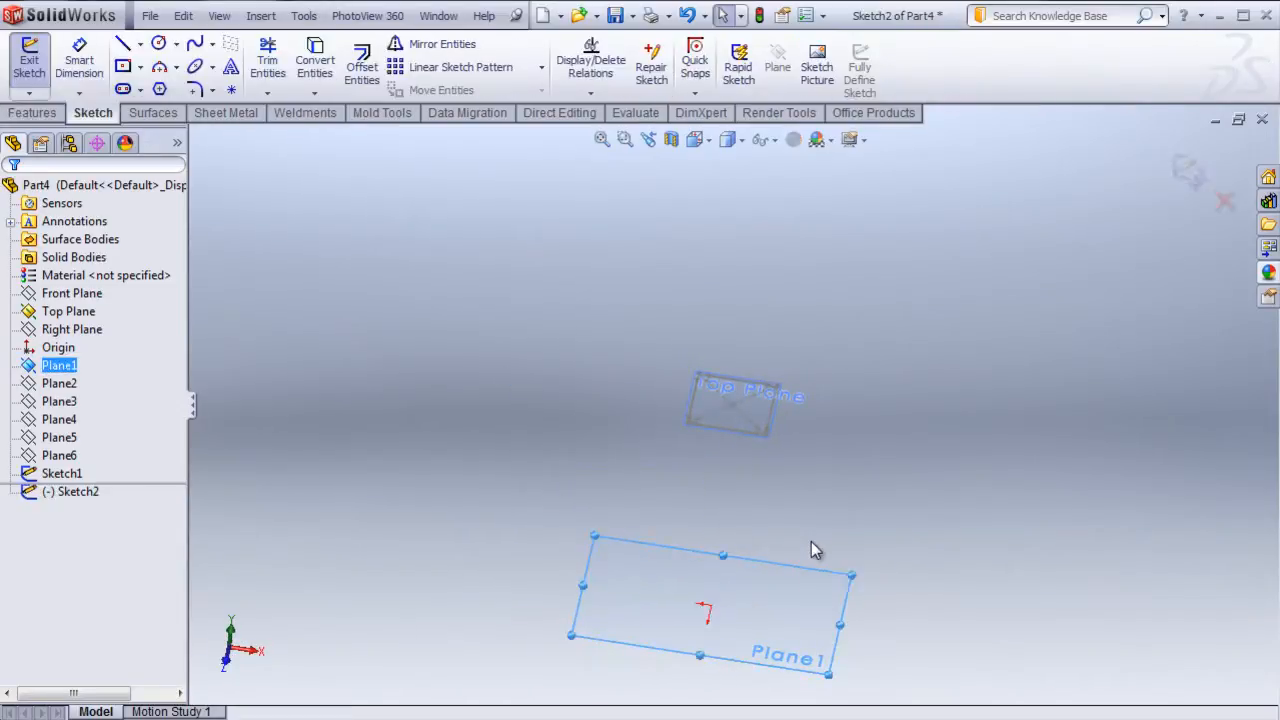
- Project the Sketch1 rounded square onto Plane1 with Convert Entities and exit the sketch
click(62, 473)
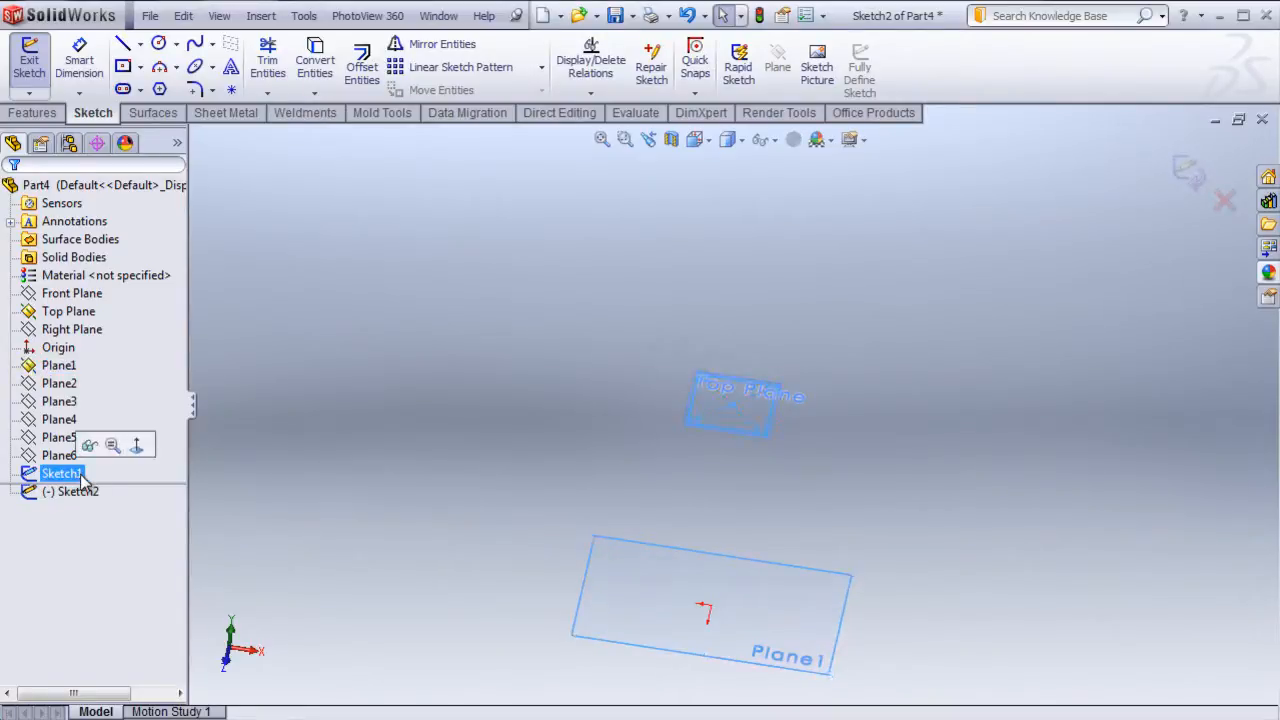
click(322, 72)
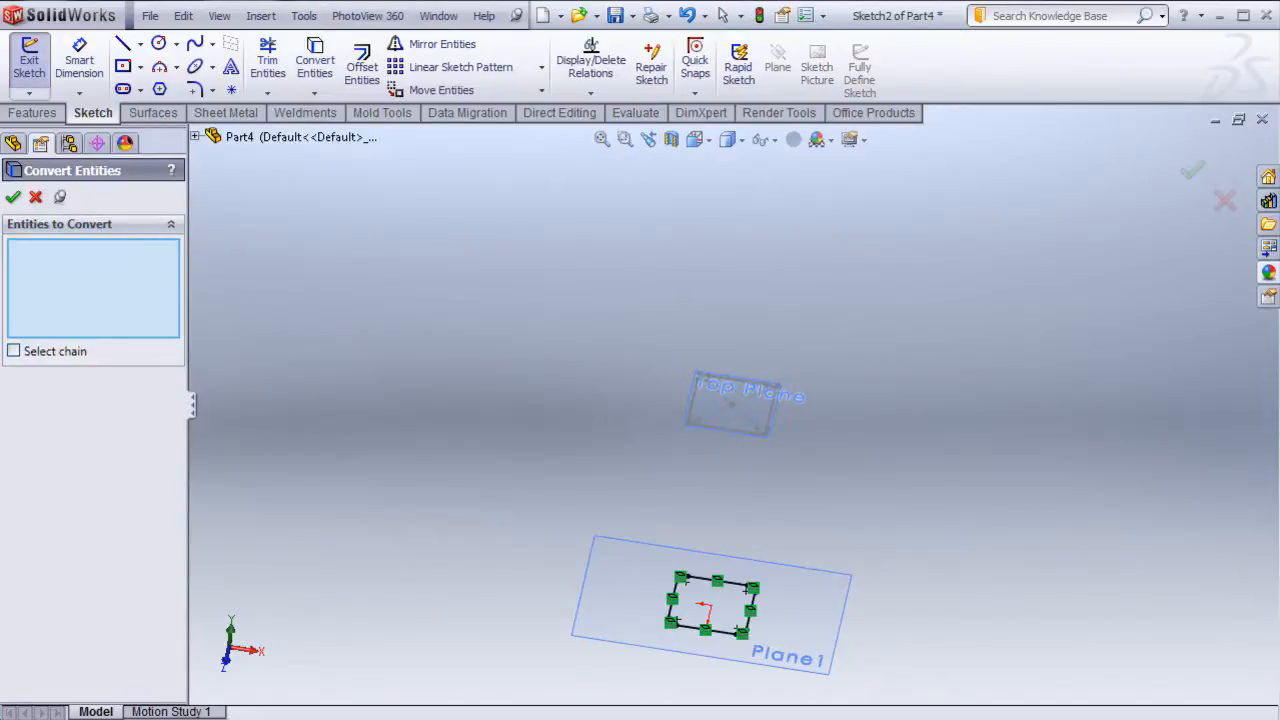
click(13, 198)
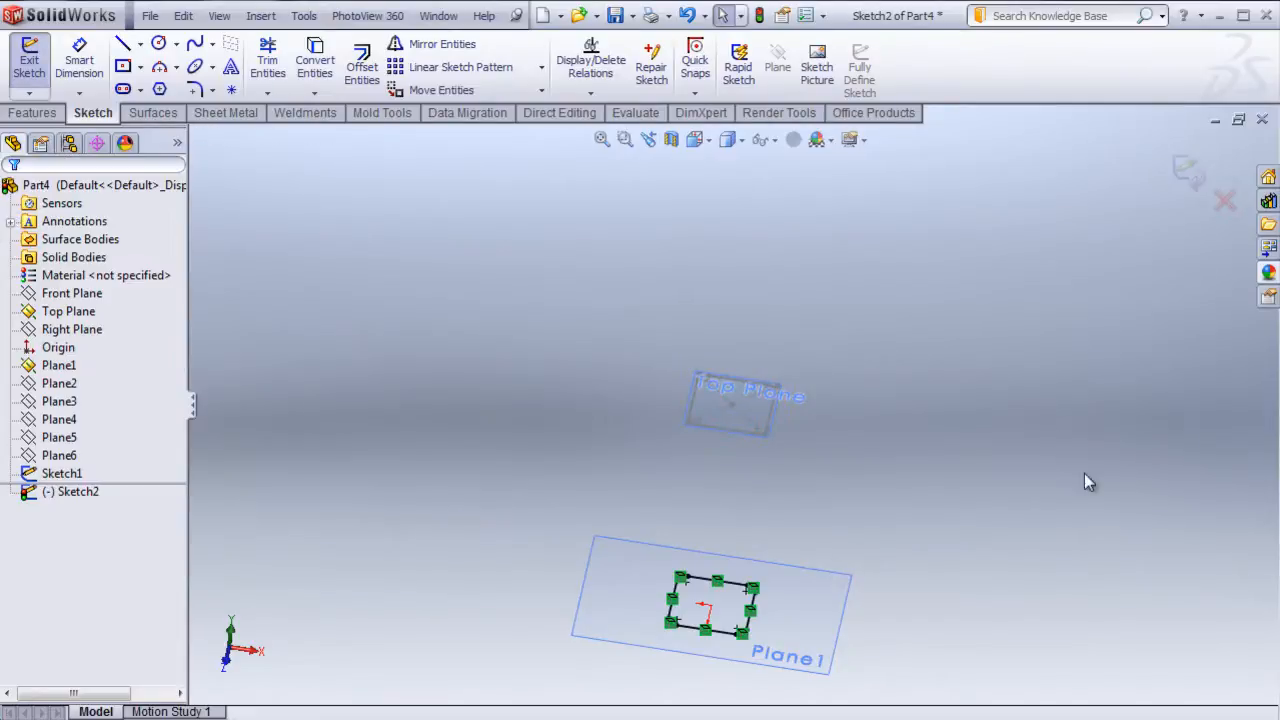
click(1185, 170)
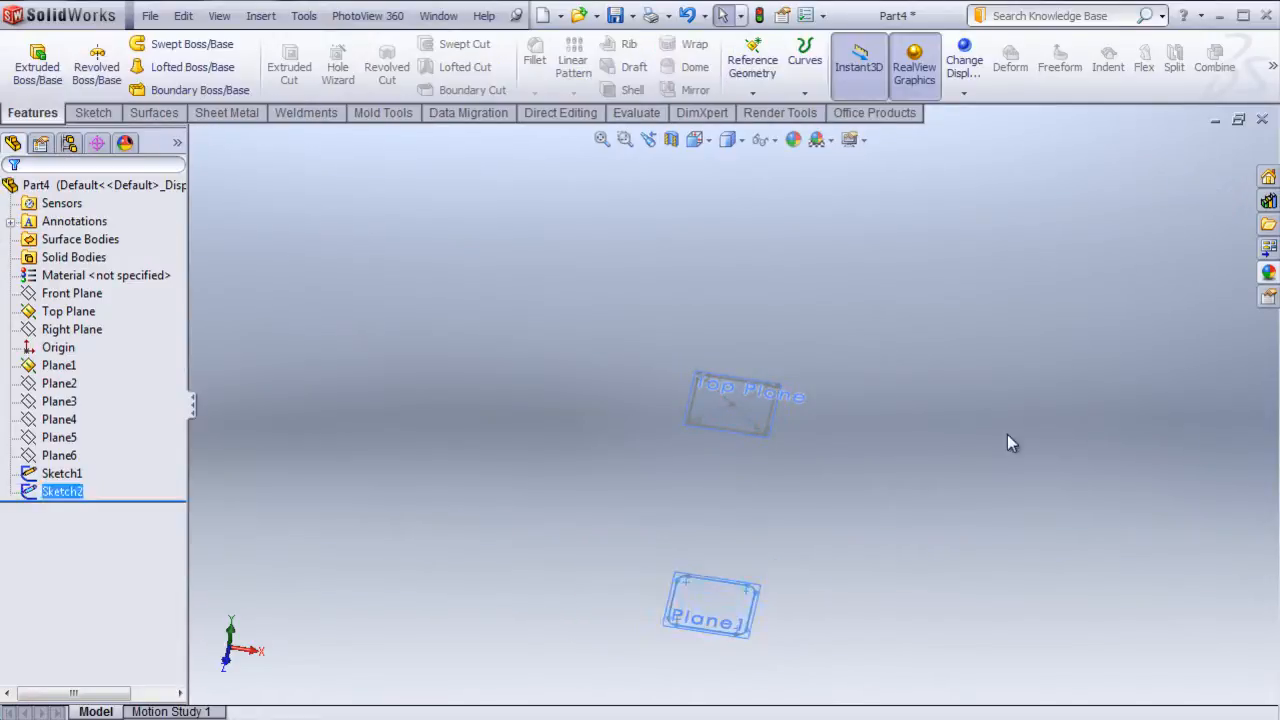
mouse_move(883, 570)
middle_down()
mouse_move(903, 497)
mouse_move(891, 509)
middle_up()
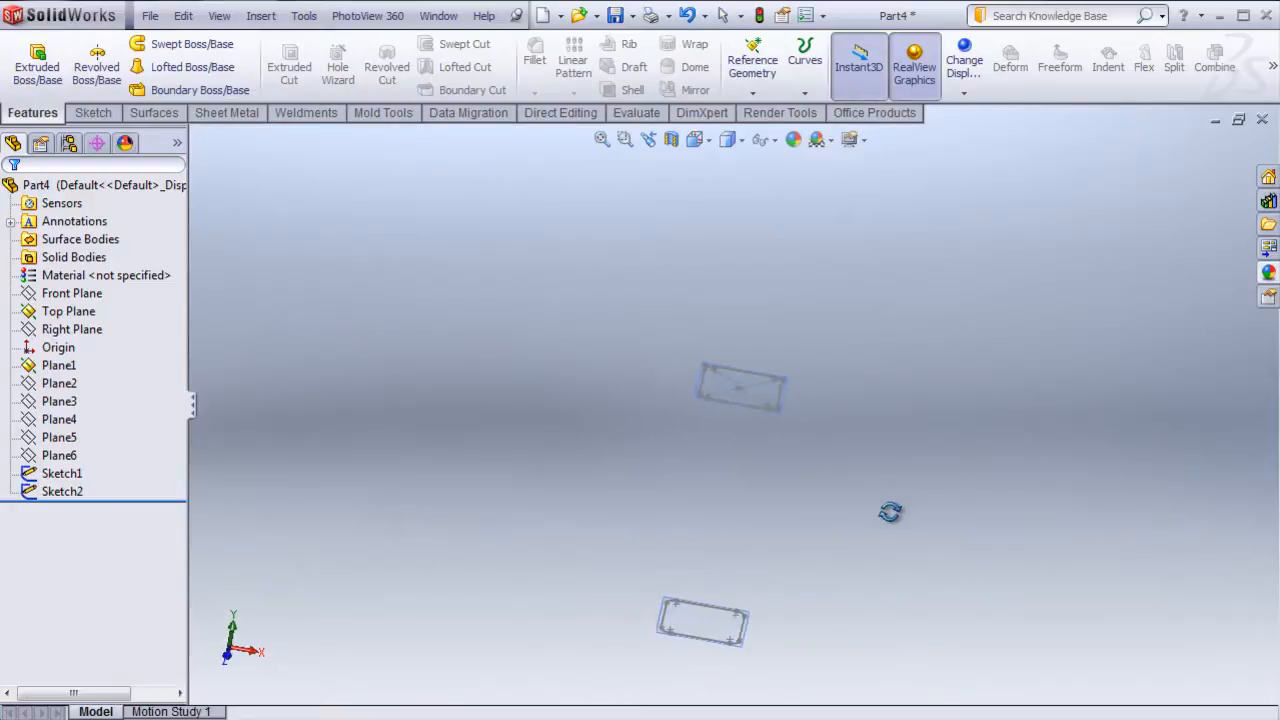
- Show Plane2 and start a new sketch on it
click(66, 476)
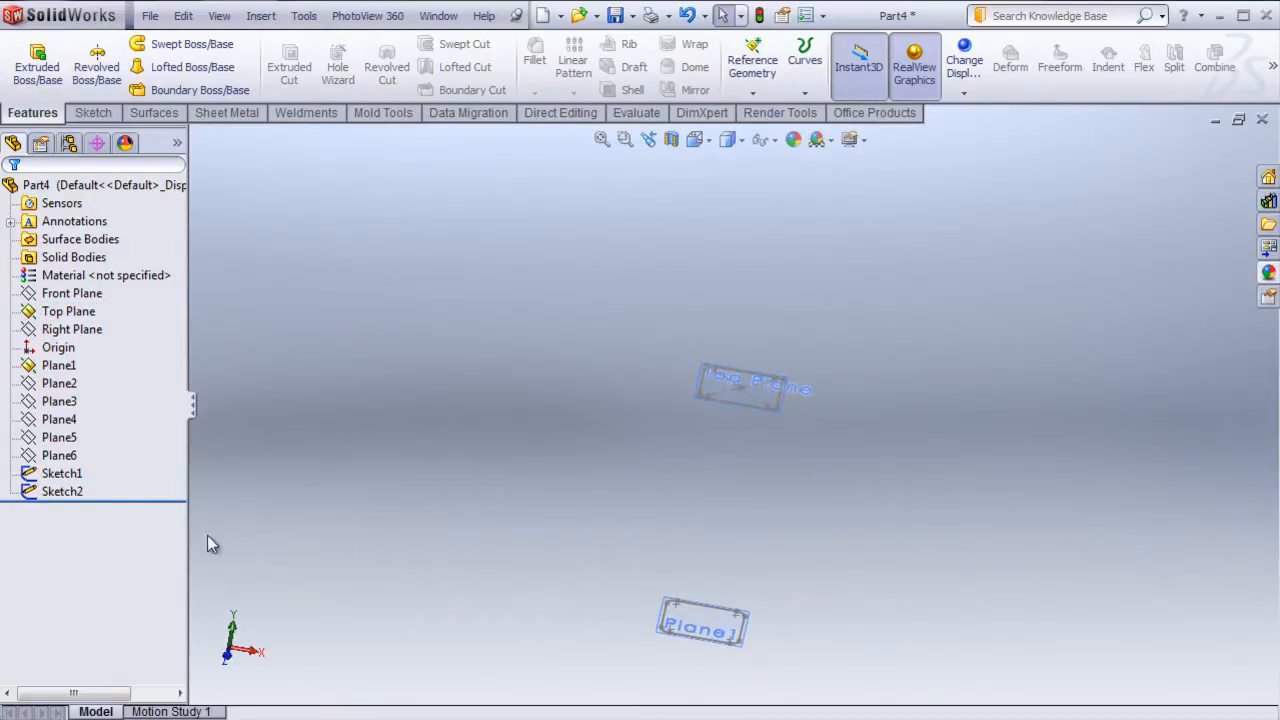
click(90, 383)
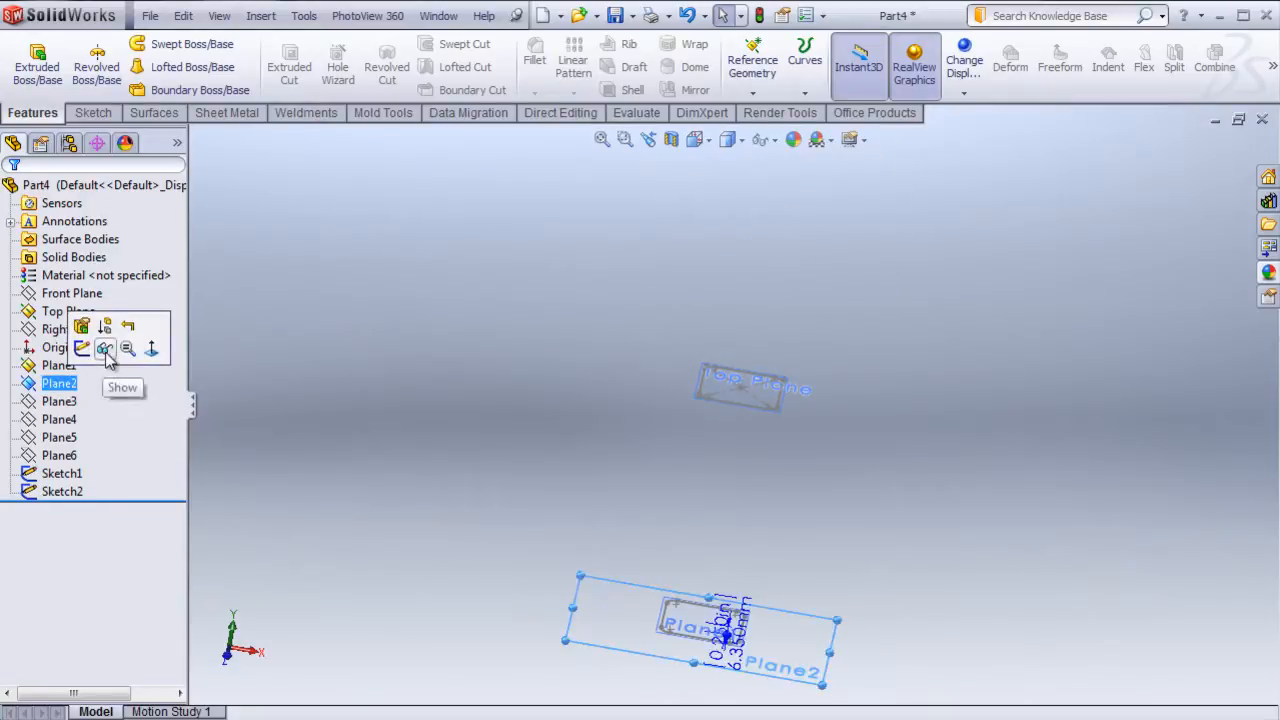
click(380, 520)
middle_drag(380, 528, 372, 510)
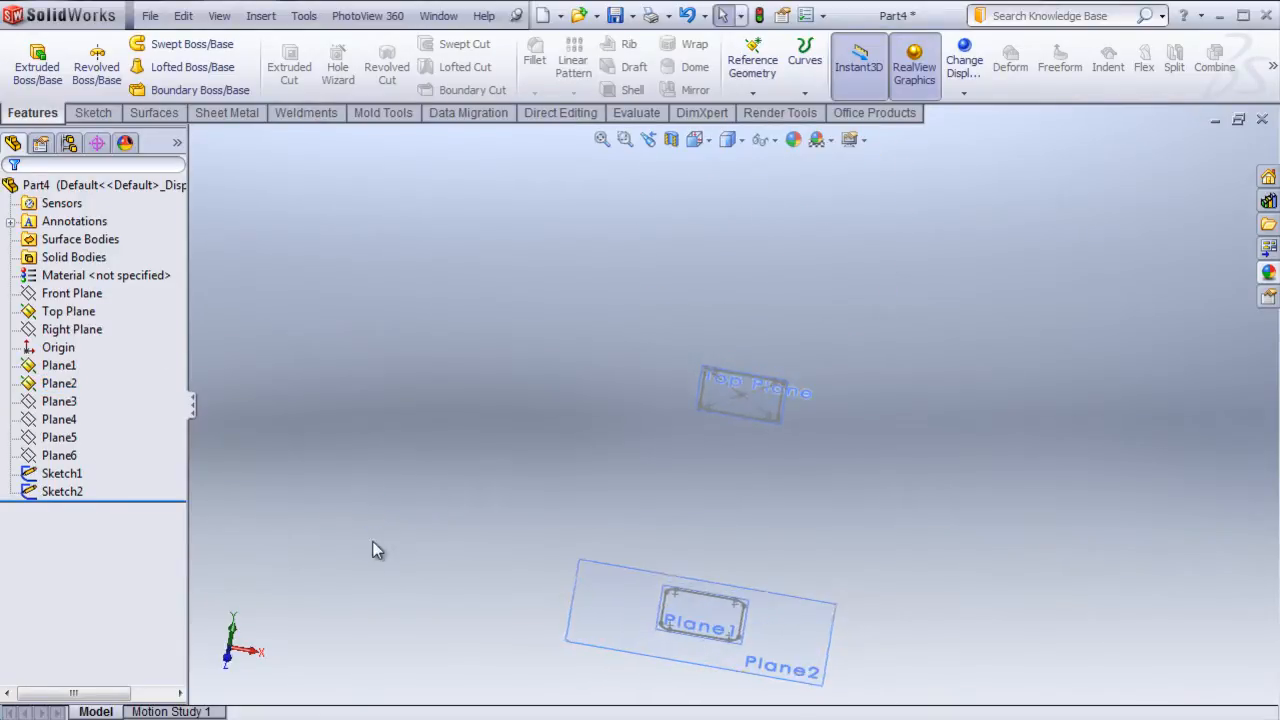
click(603, 617)
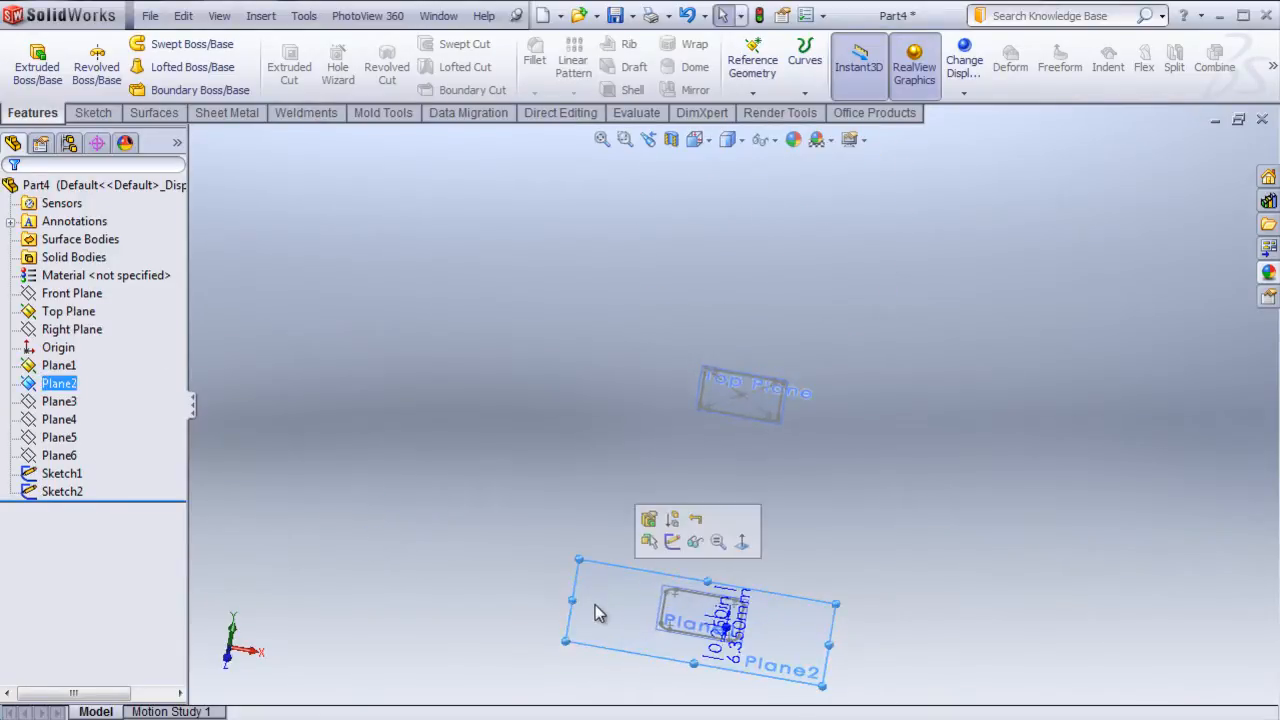
click(672, 541)
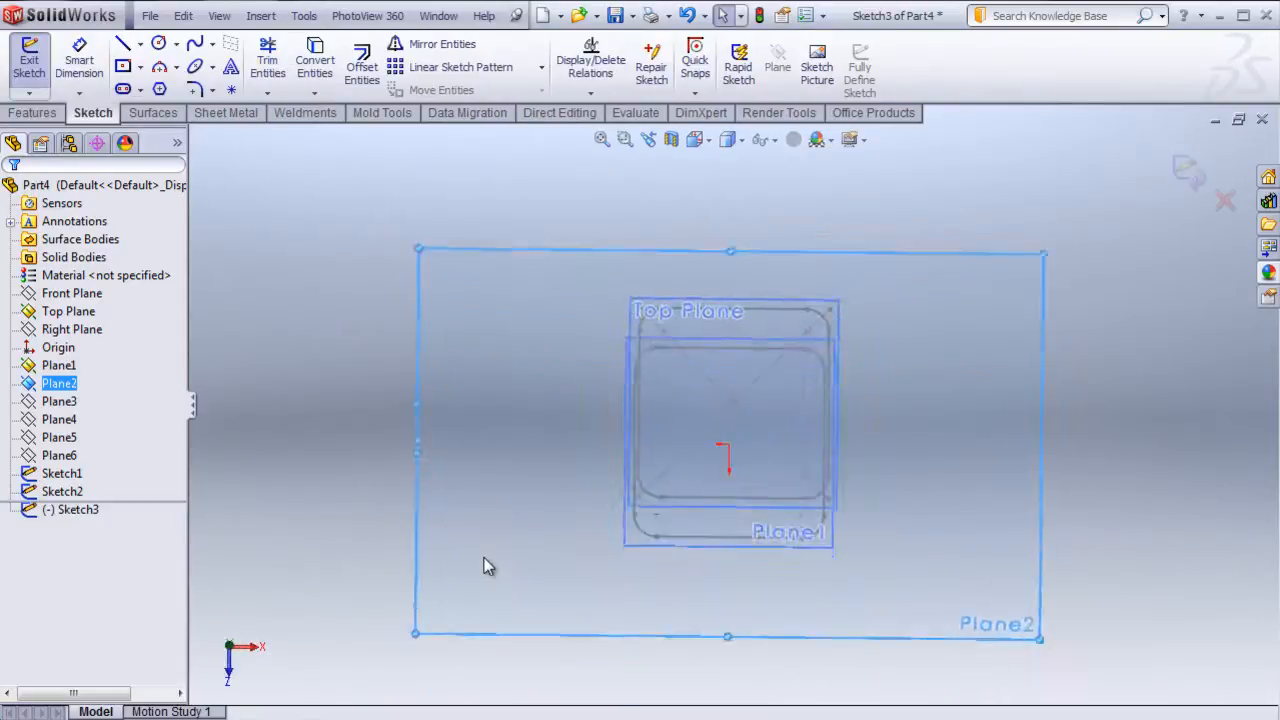
- Sketch a center rectangle about 37 mm wide and 25 mm high, centred on the origin of Plane2
click(142, 67)
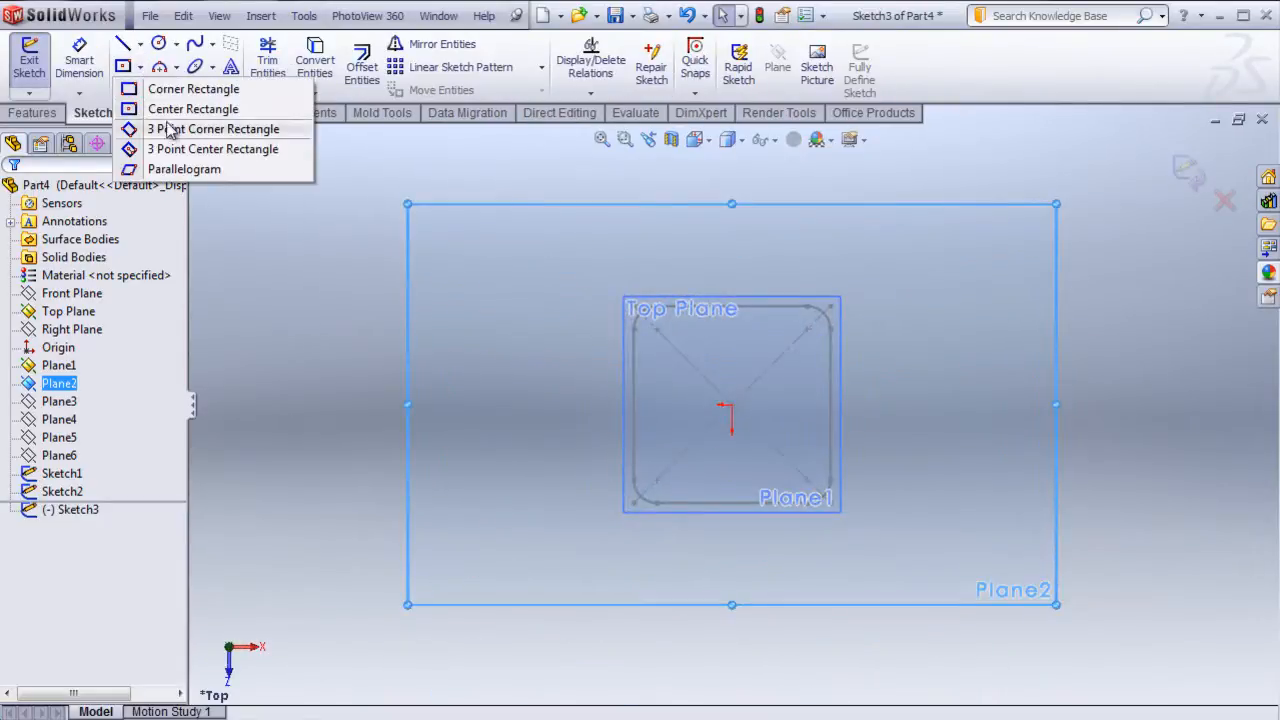
click(178, 106)
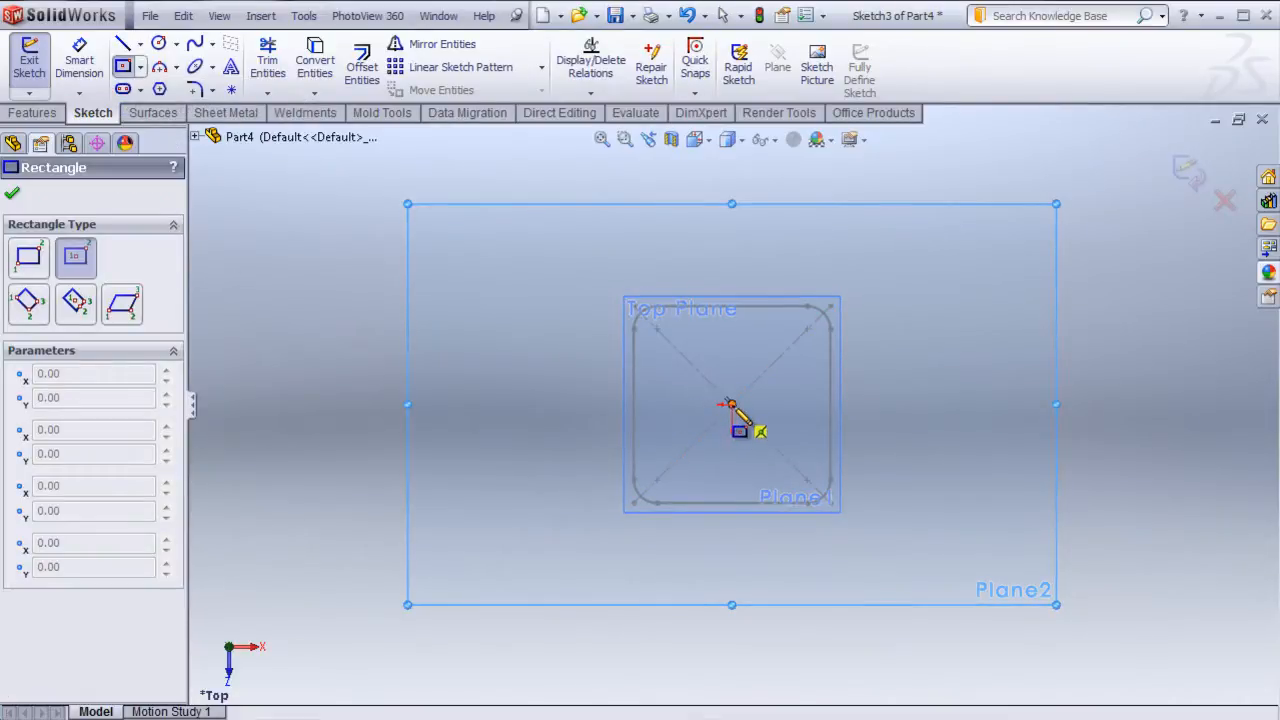
click(729, 403)
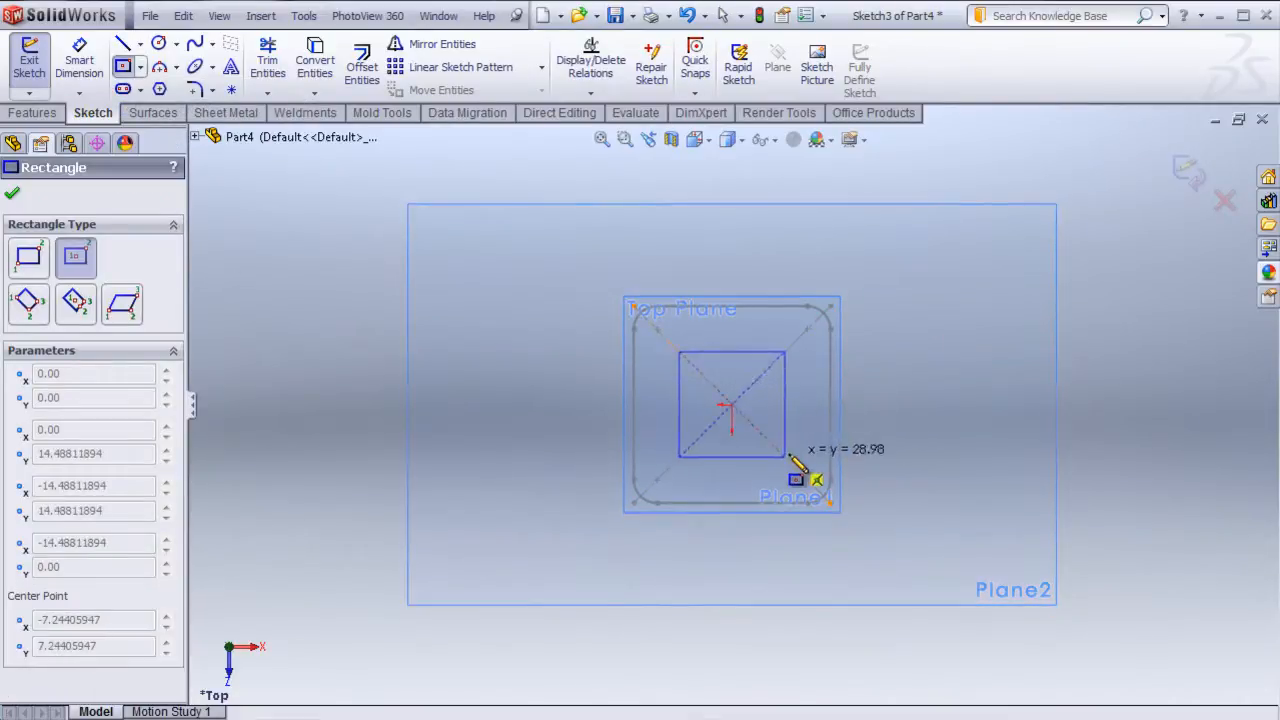
click(800, 449)
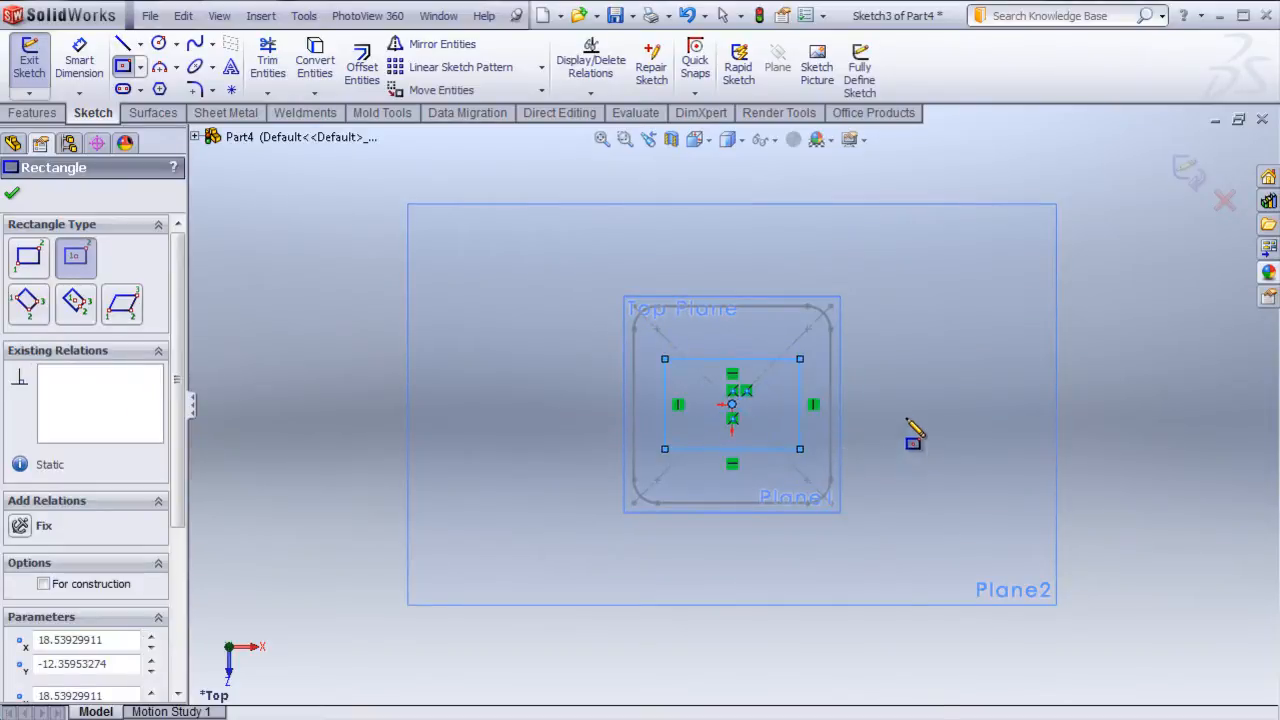
- Dimension the upper horizontal edge of the Plane2 rectangle to 1.625 inches with Smart Dimension
right_click(913, 440)
click(1020, 378)
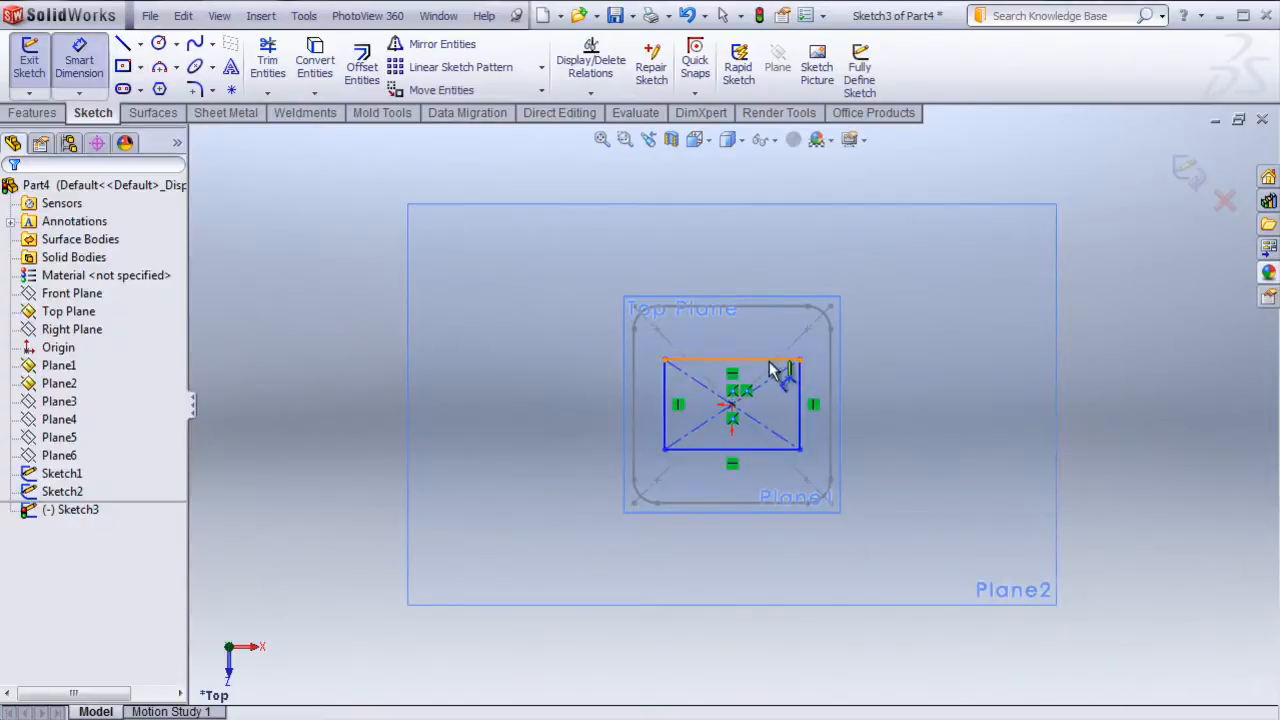
click(776, 372)
click(737, 251)
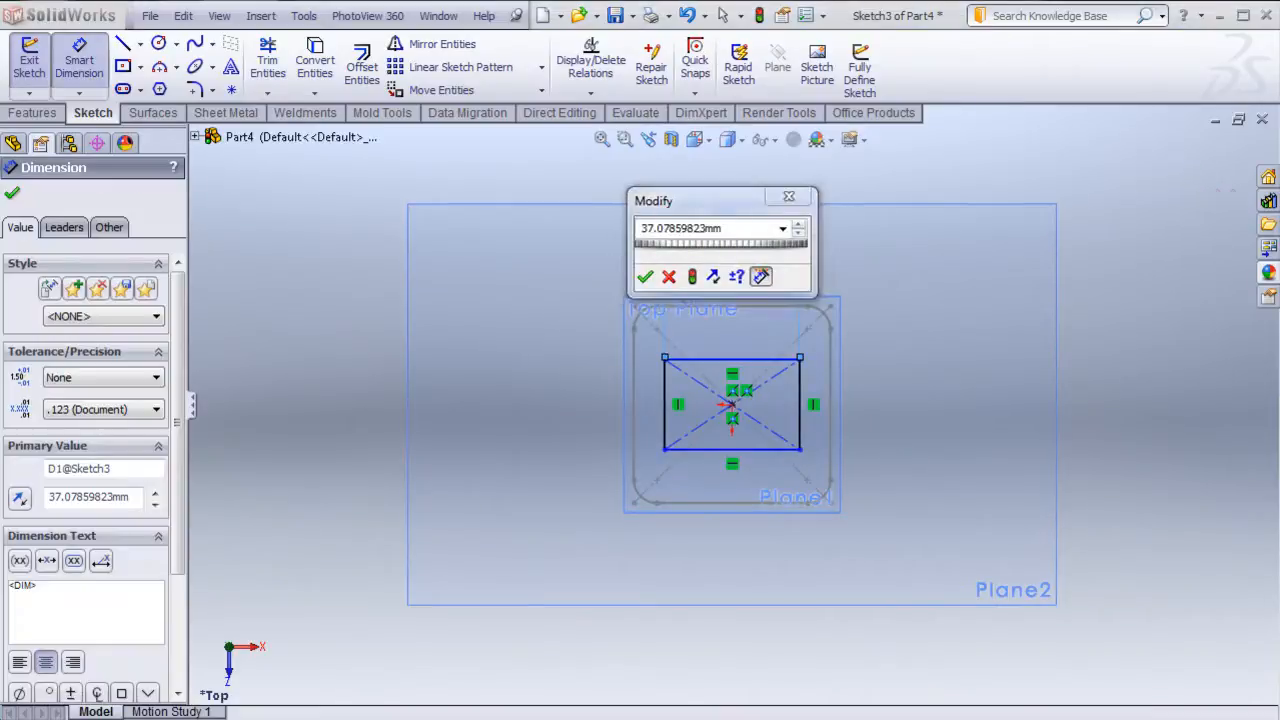
text(1.6)
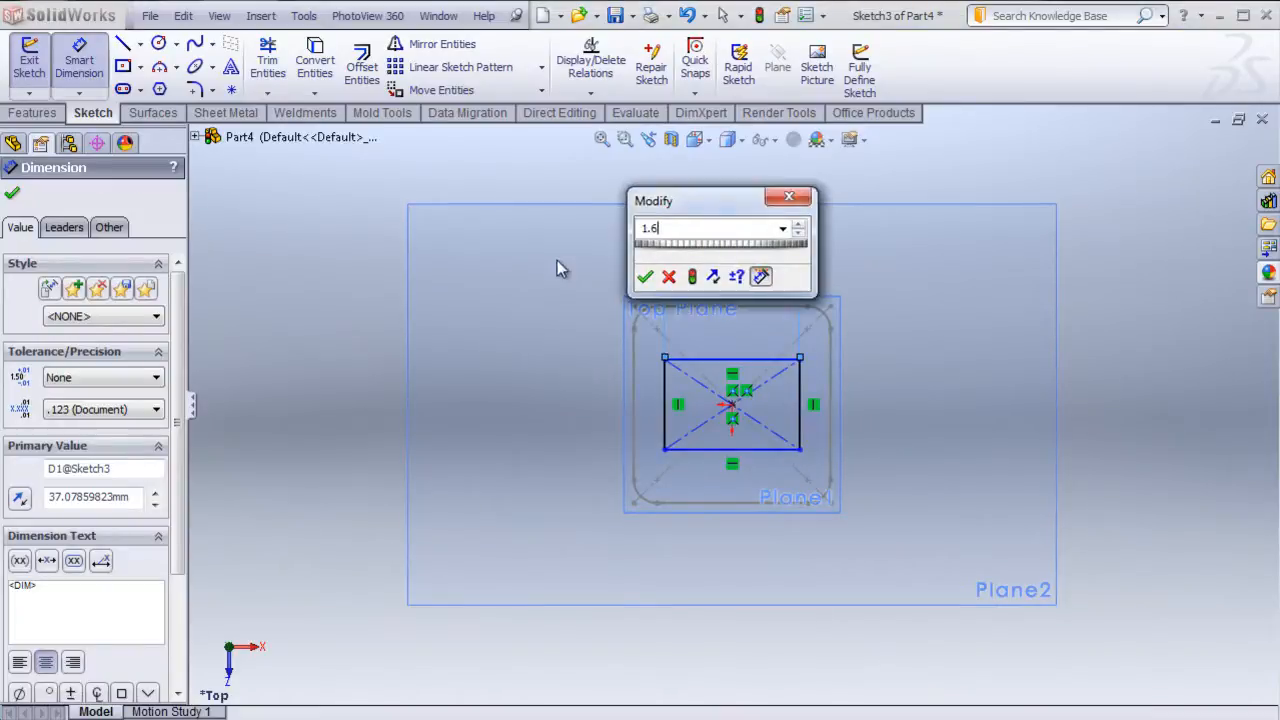
text(25in)
key(Return)
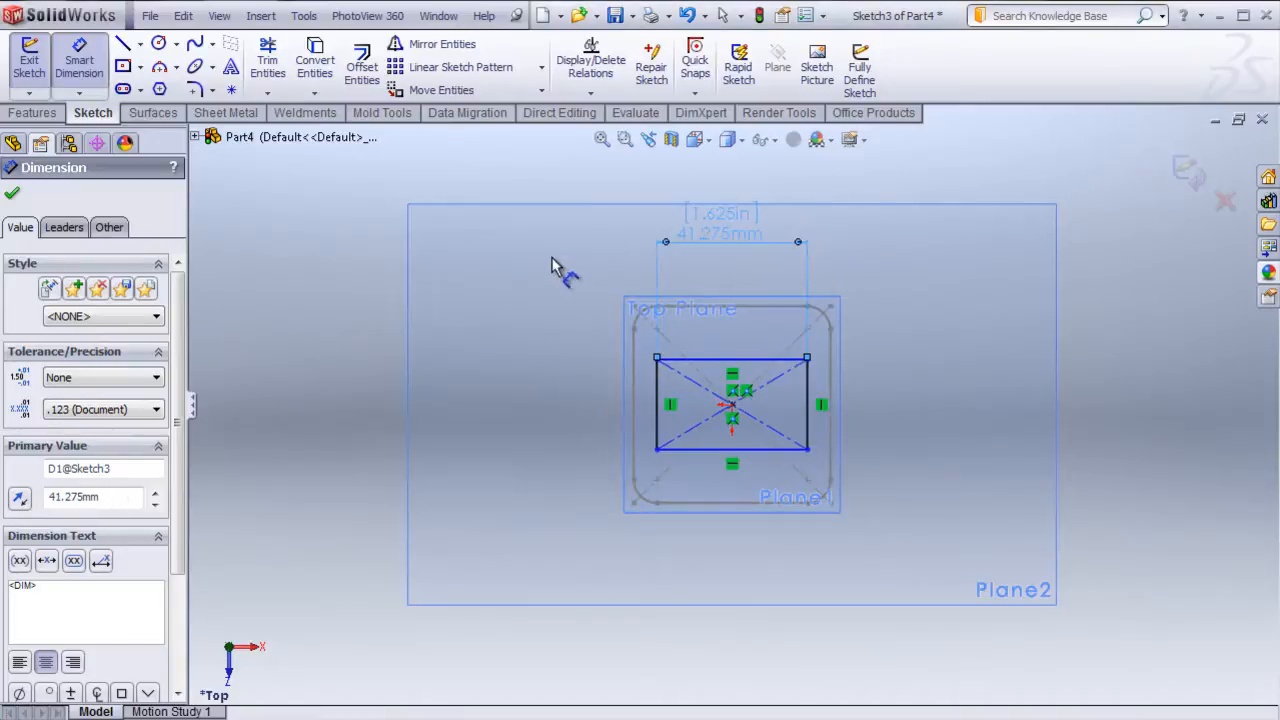
- Dimension the vertical edge of the Plane2 rectangle to 1.625 inches and finish dimensioning
click(658, 440)
click(565, 405)
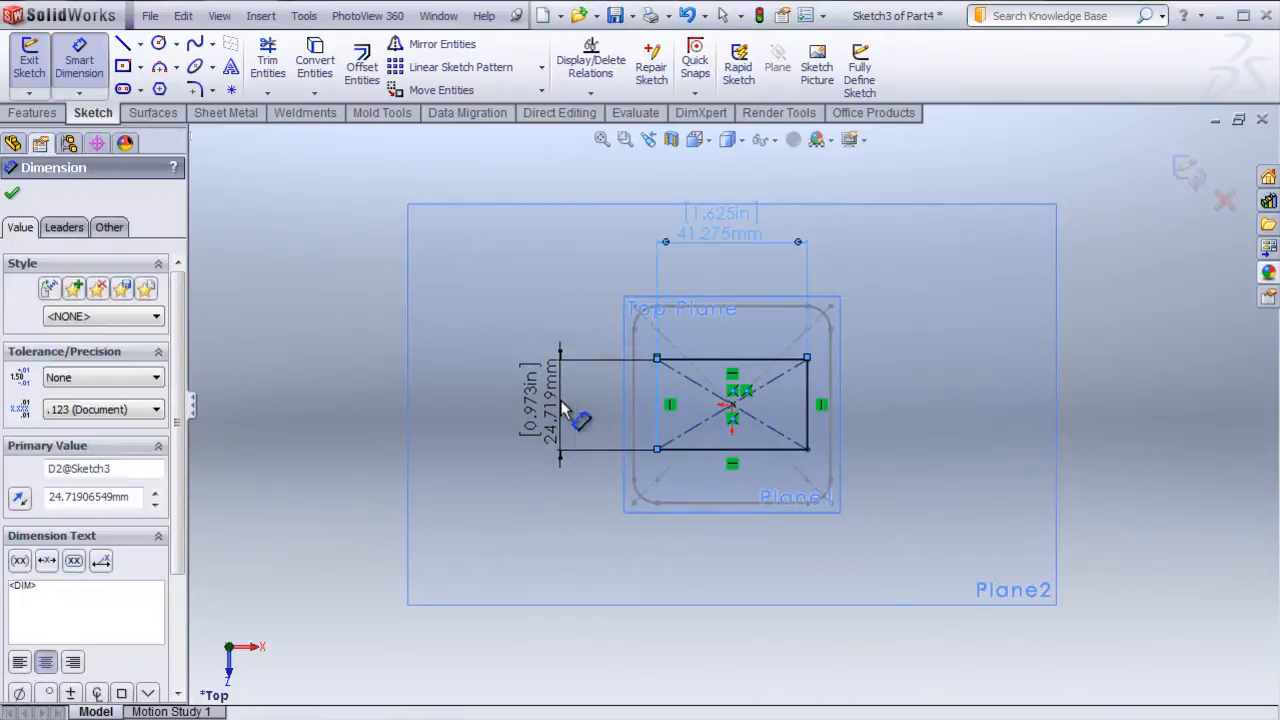
text(1.25)
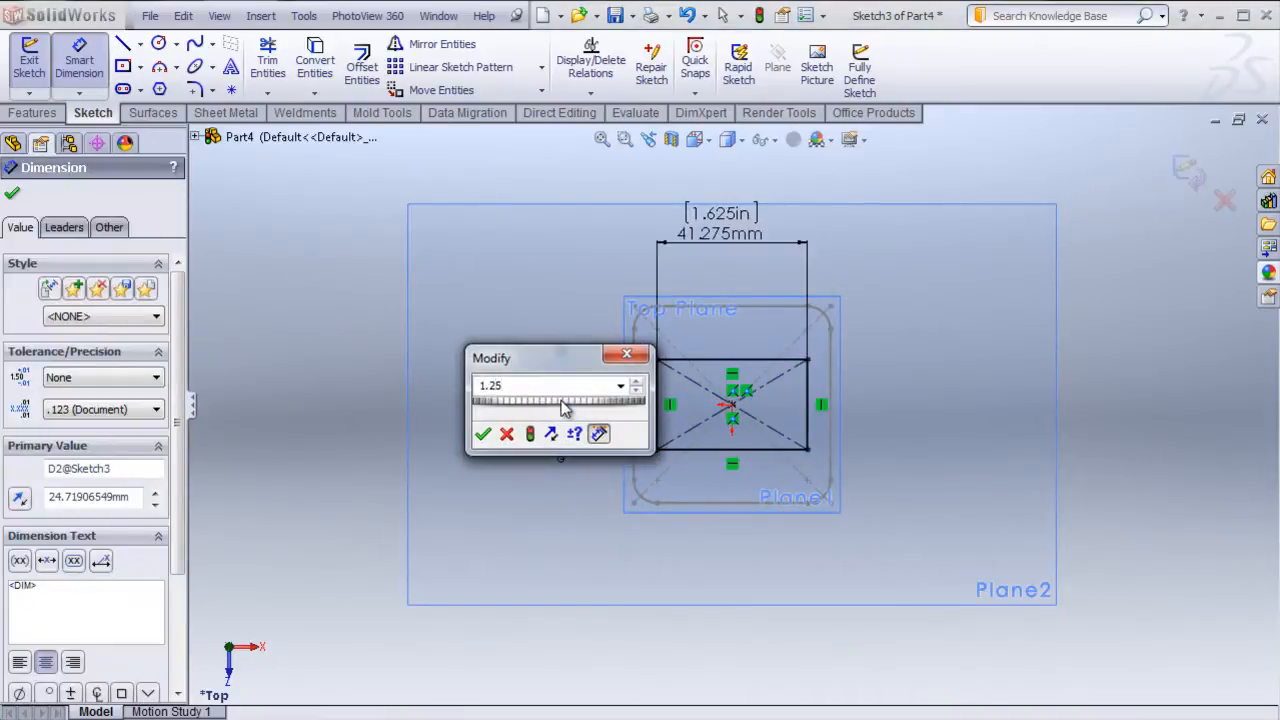
text(625in)
key(Return)
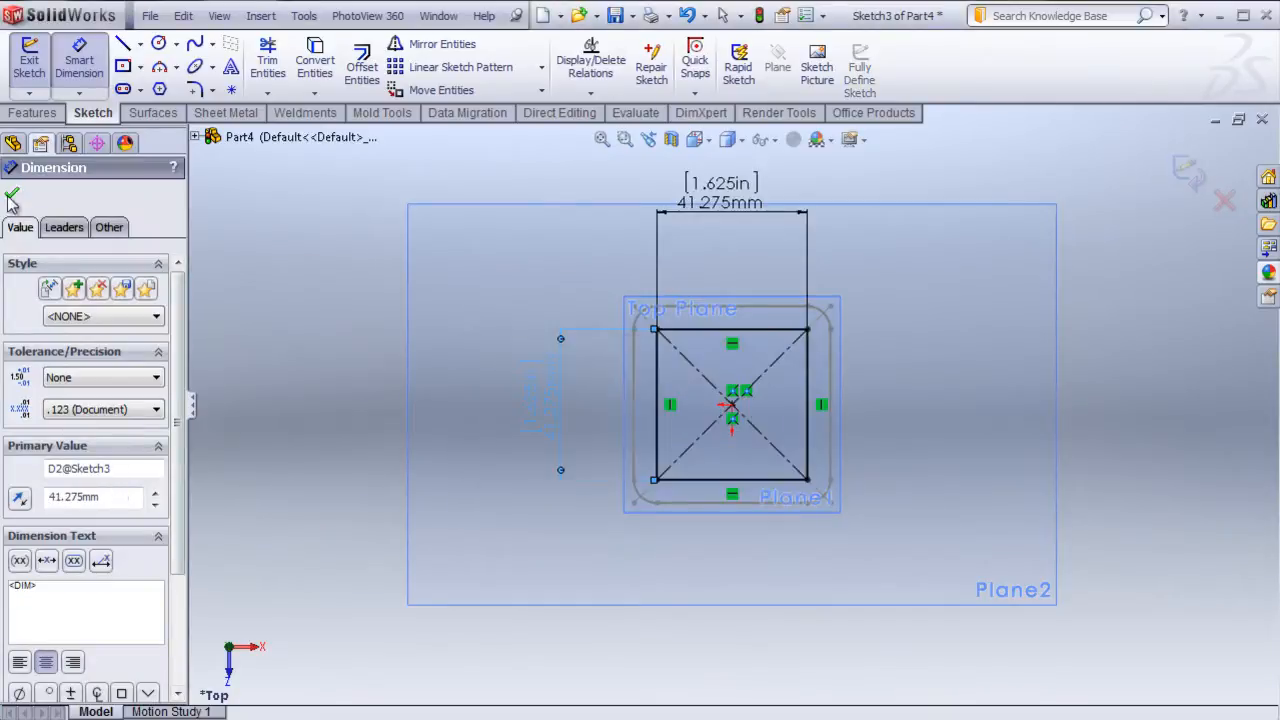
key(Escape)
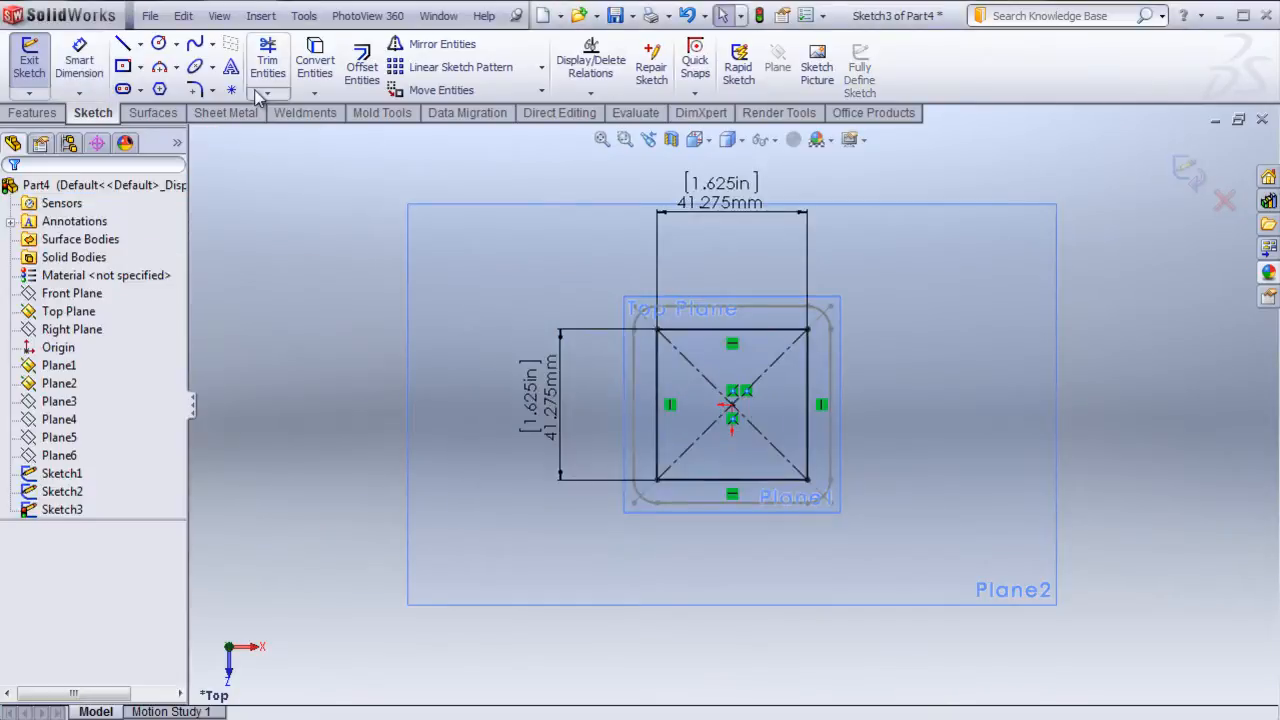
- Round all four corners of the Plane2 square with sketch fillets of 0.125 inch radius and exit the sketch
click(195, 90)
drag(101, 445, 66, 446)
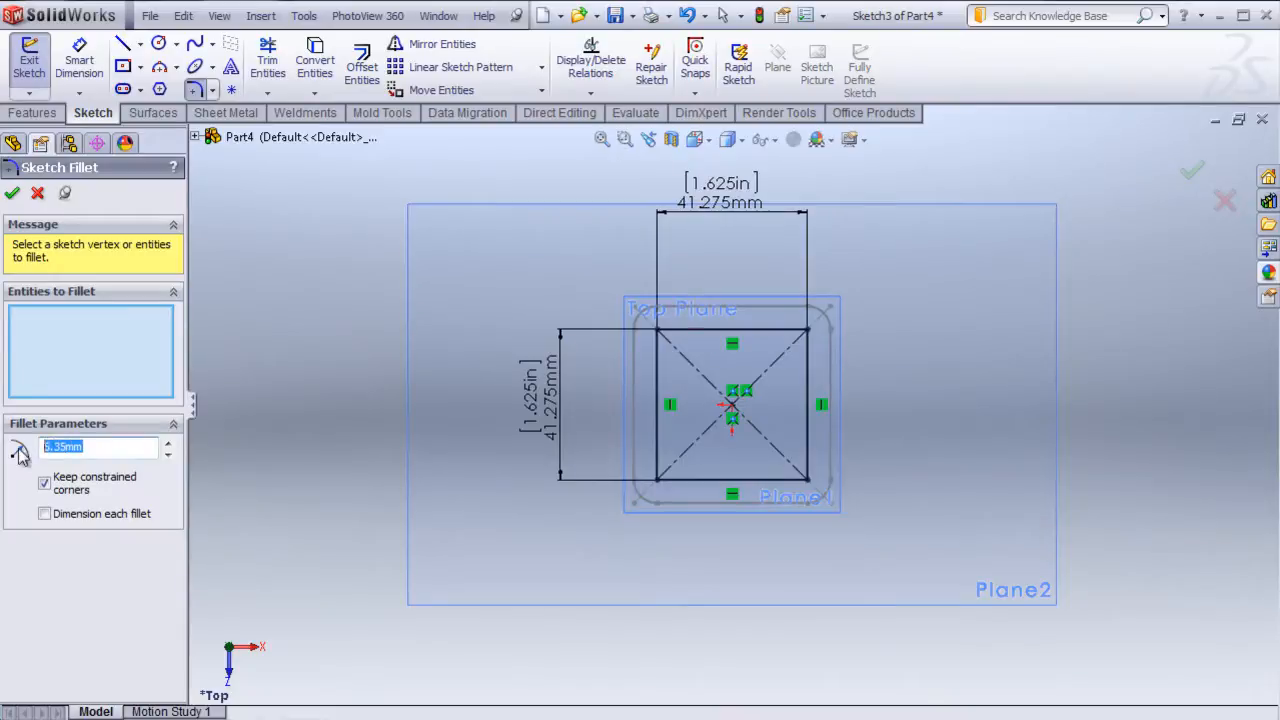
text(.)
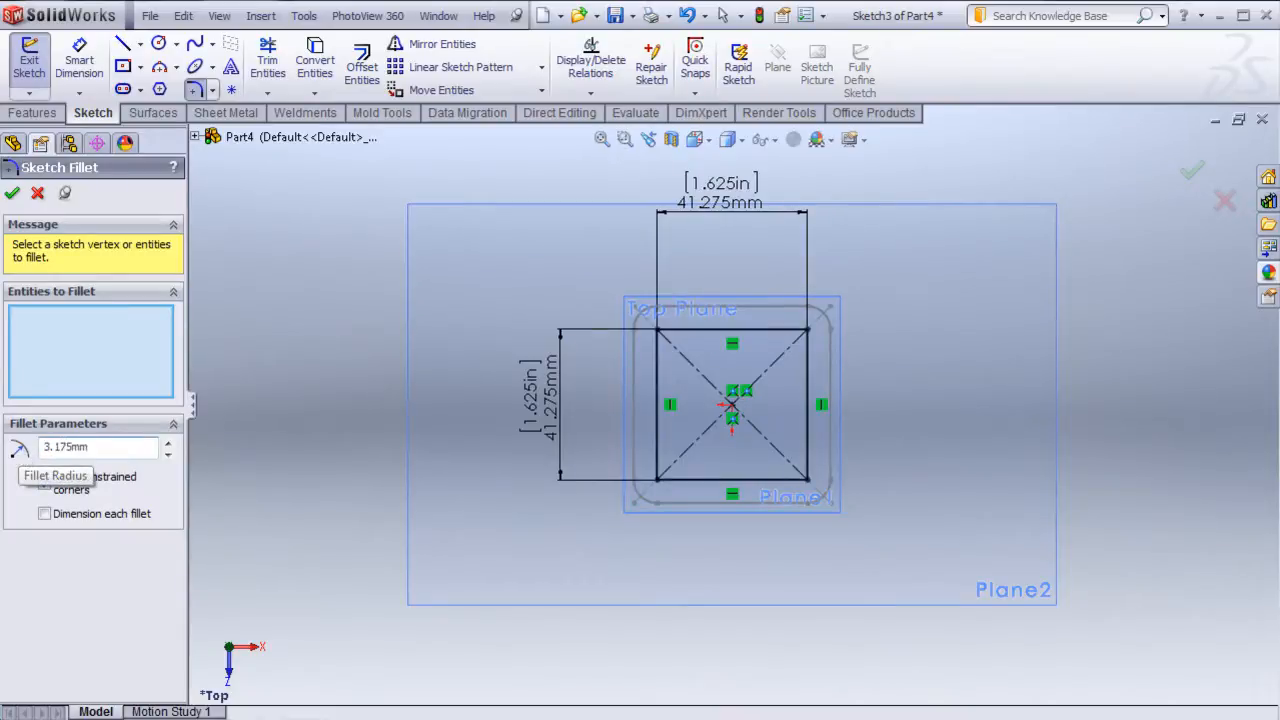
click(659, 331)
click(806, 331)
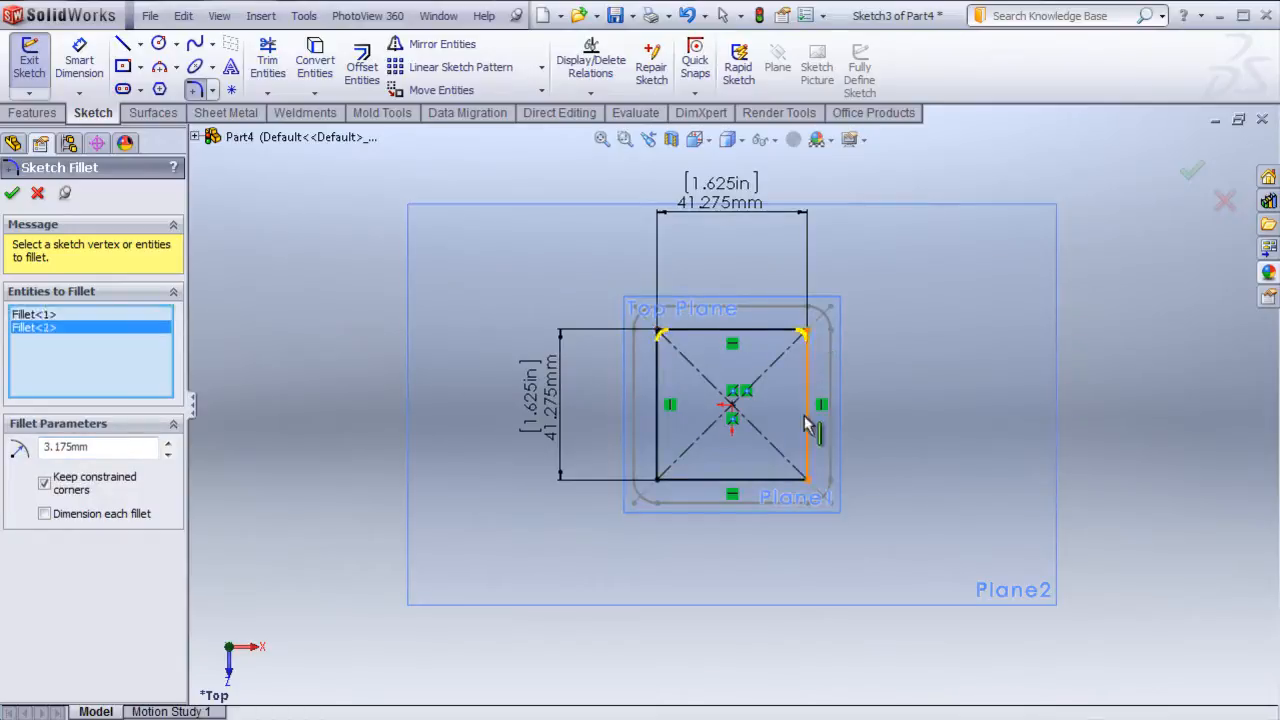
click(806, 477)
click(659, 477)
click(13, 195)
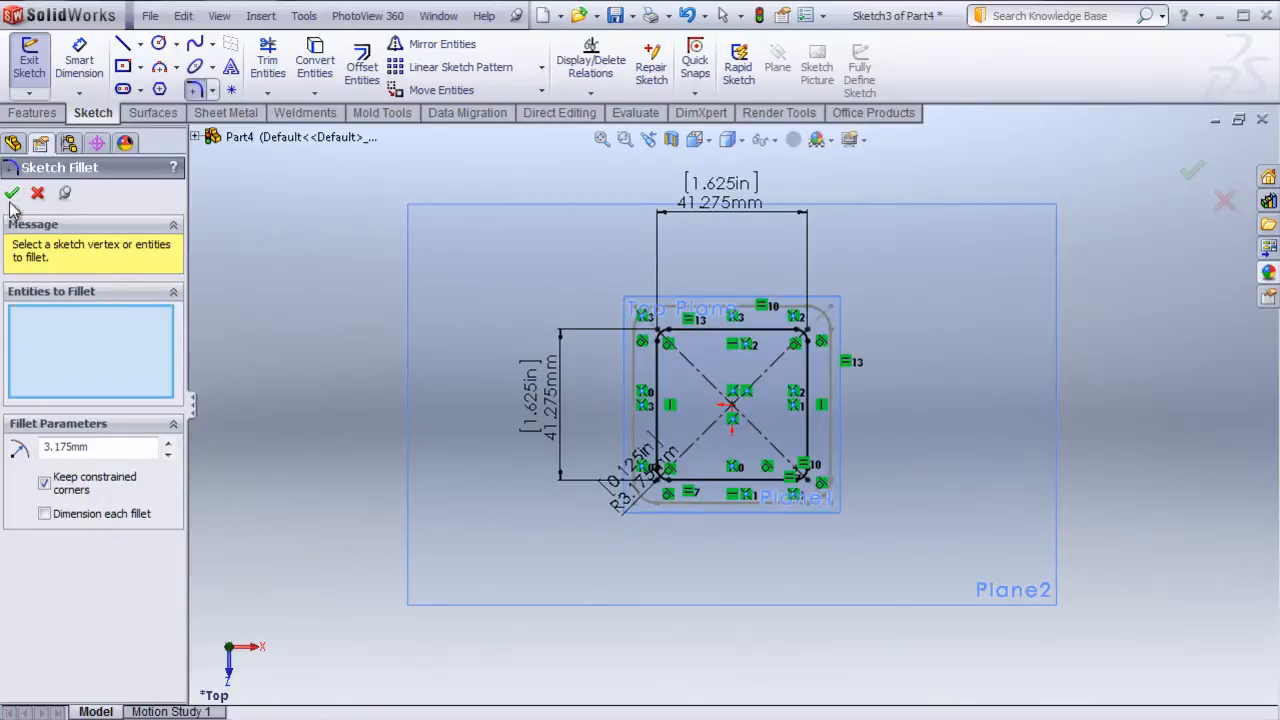
click(13, 195)
click(1188, 172)
mouse_move(766, 629)
middle_down()
mouse_move(757, 433)
mouse_move(753, 523)
middle_up()
mouse_move(669, 575)
middle_down()
mouse_move(666, 451)
mouse_move(711, 500)
mouse_move(723, 580)
mouse_move(777, 591)
mouse_move(771, 609)
middle_up()
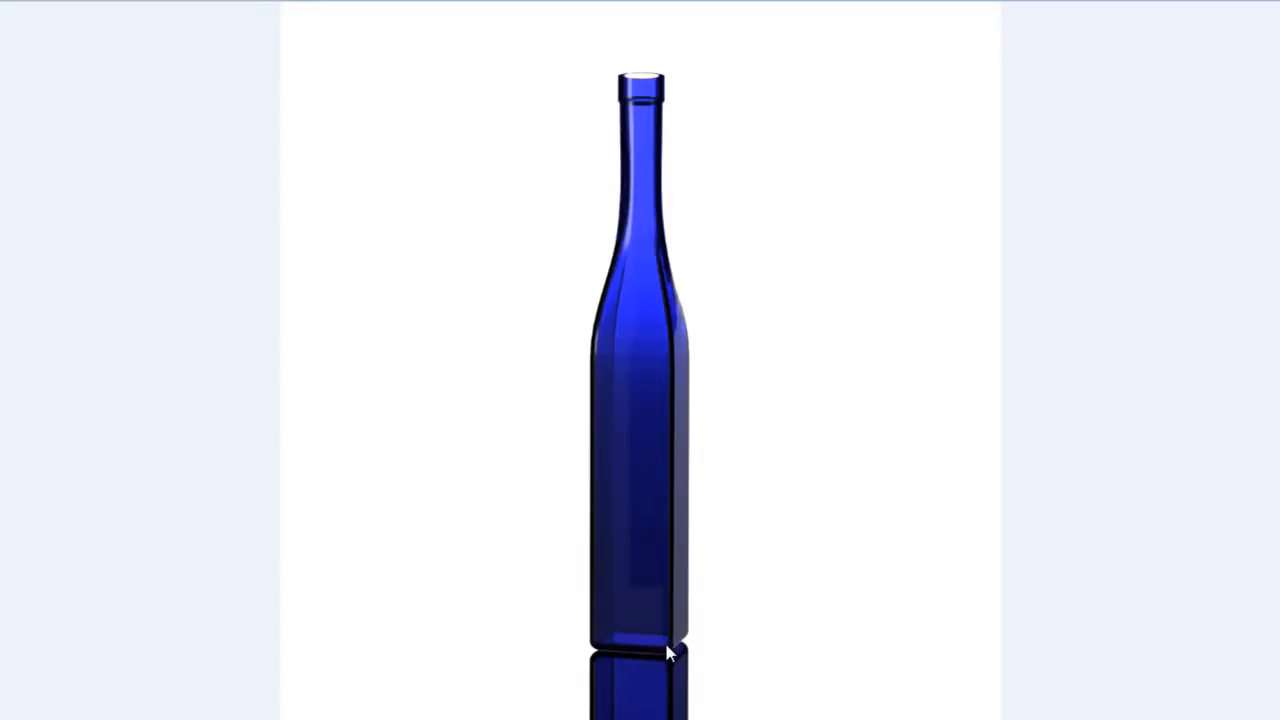
- Examine the rendered reference image of the blue bottle from its square base up to the shoulder and neck
scroll(665, 652, up, 2)
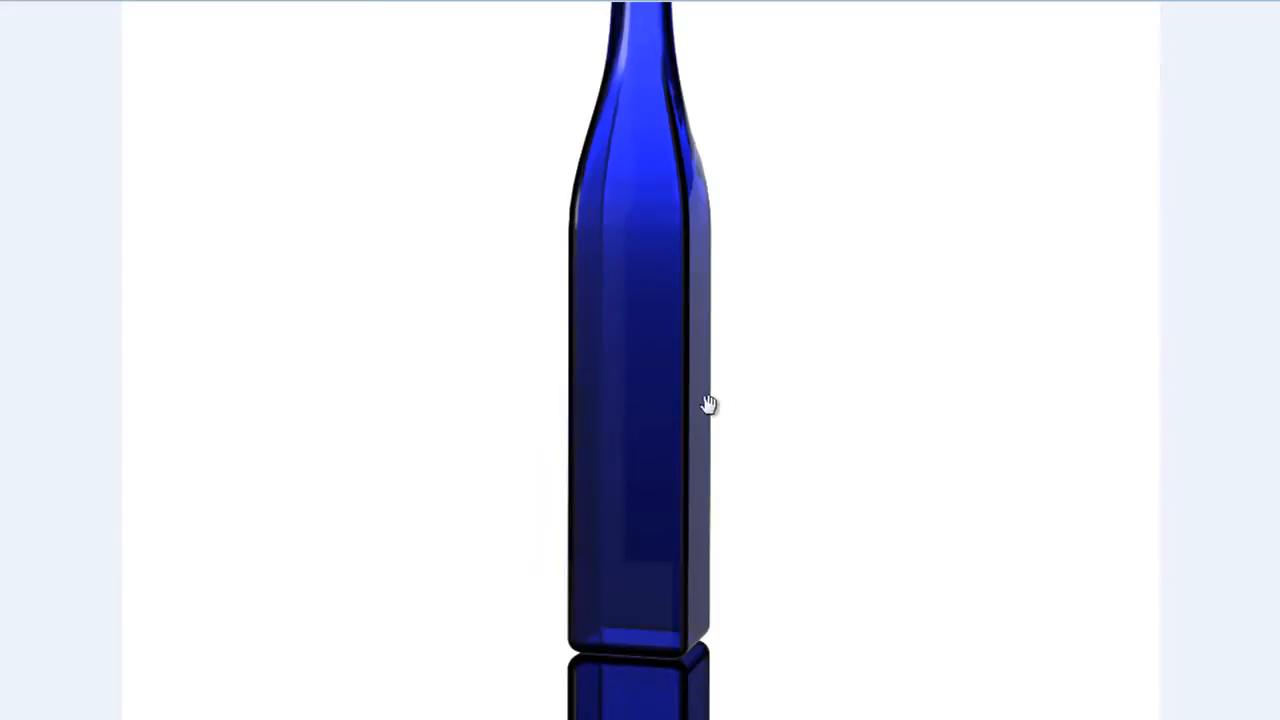
drag(627, 323, 617, 385)
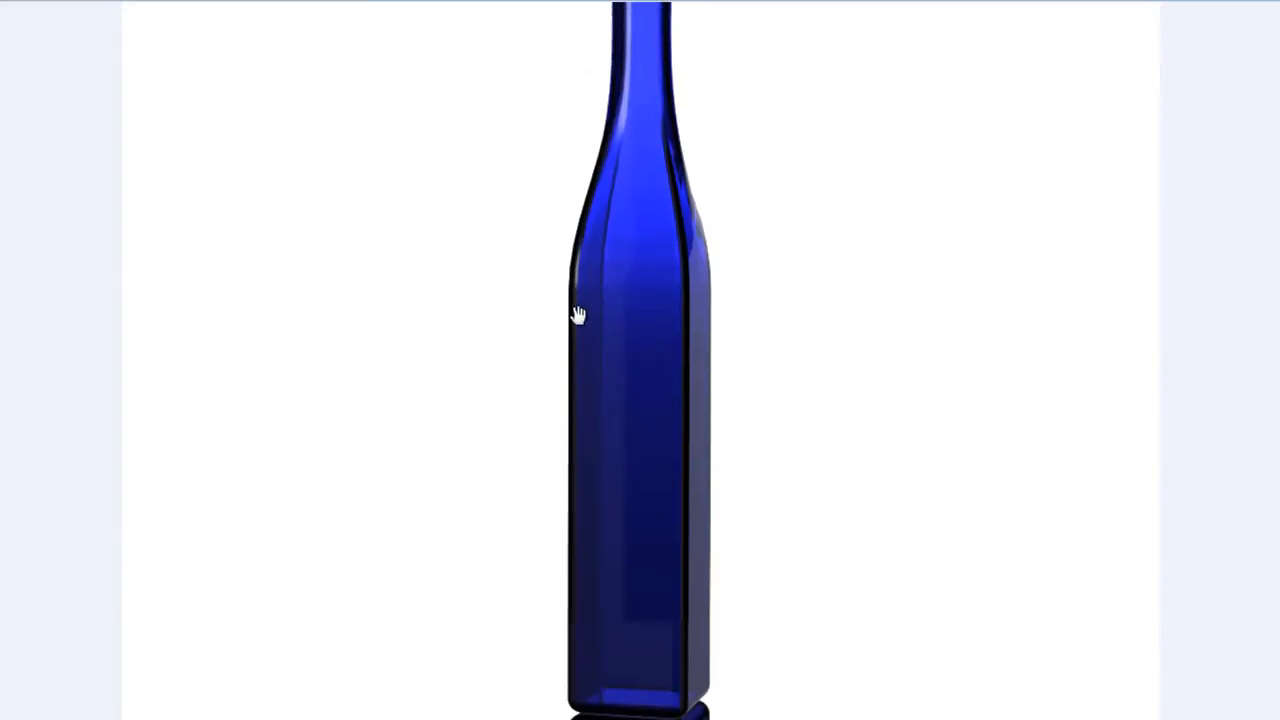
drag(640, 205, 614, 331)
drag(640, 143, 640, 173)
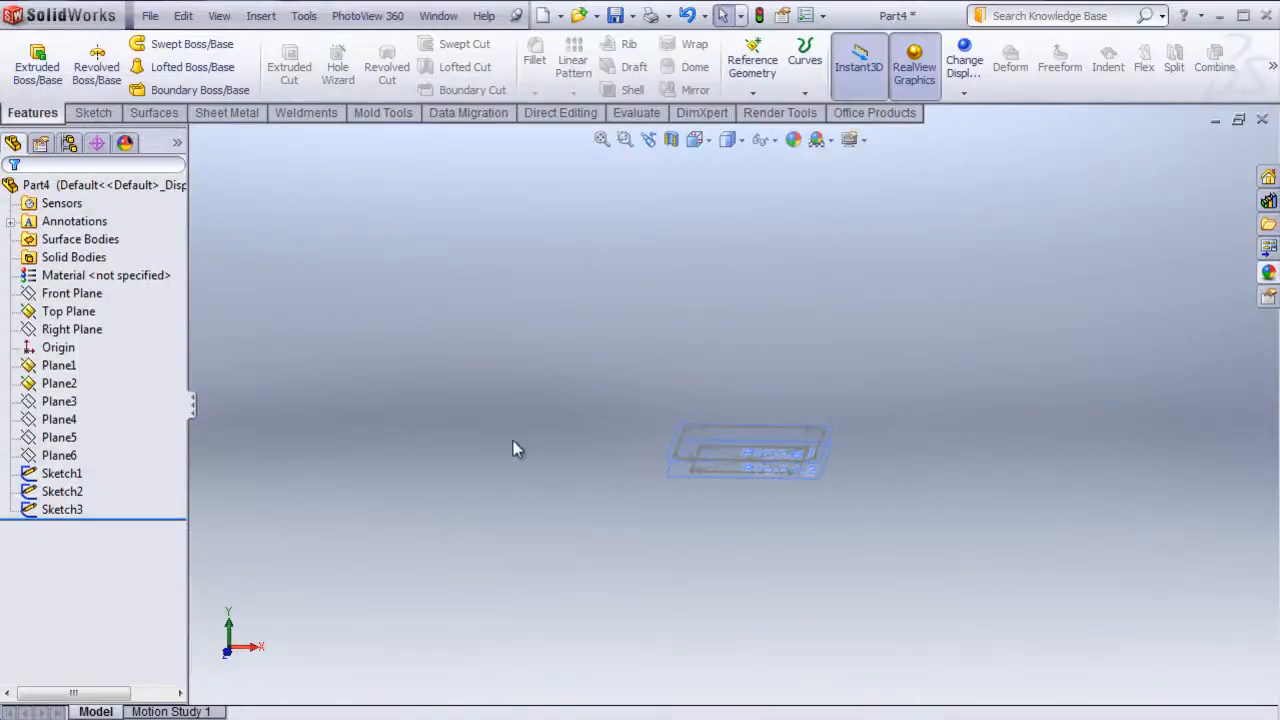
- Sketch a circle of about 47 mm radius centred on the origin of Plane3
scroll(567, 404, up, 4)
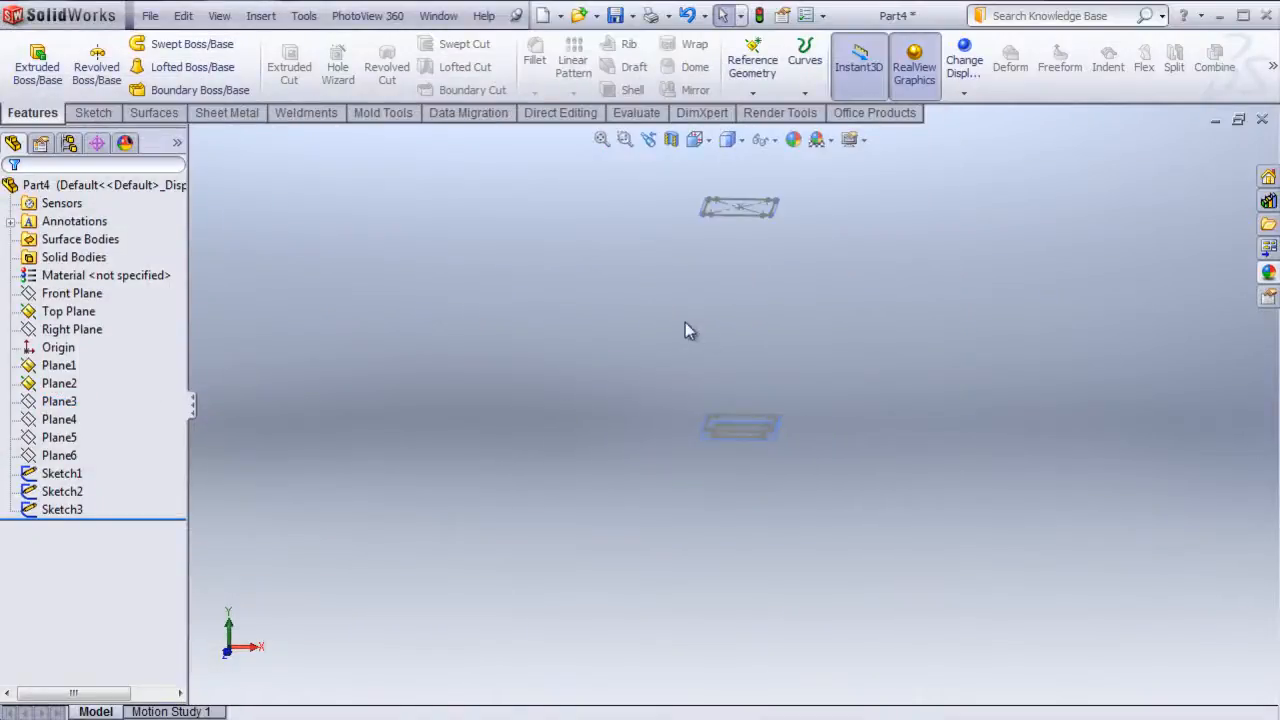
click(59, 401)
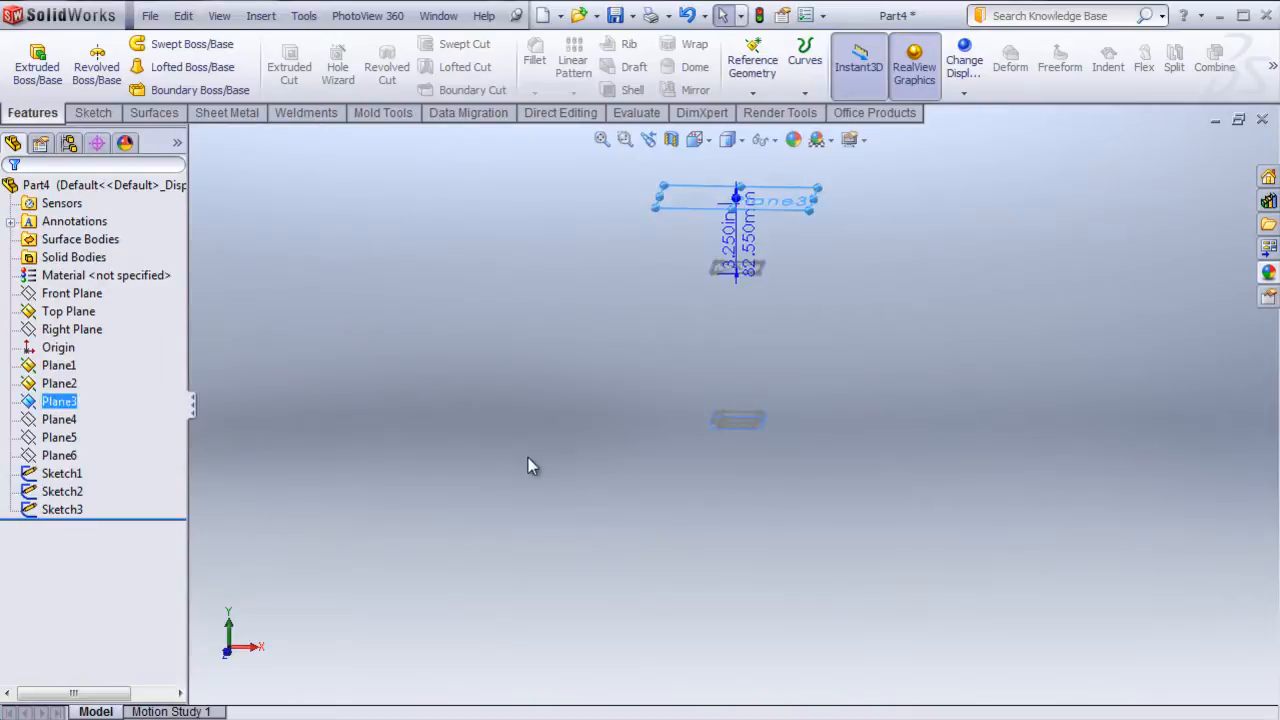
click(534, 429)
middle_drag(534, 429, 531, 451)
click(683, 209)
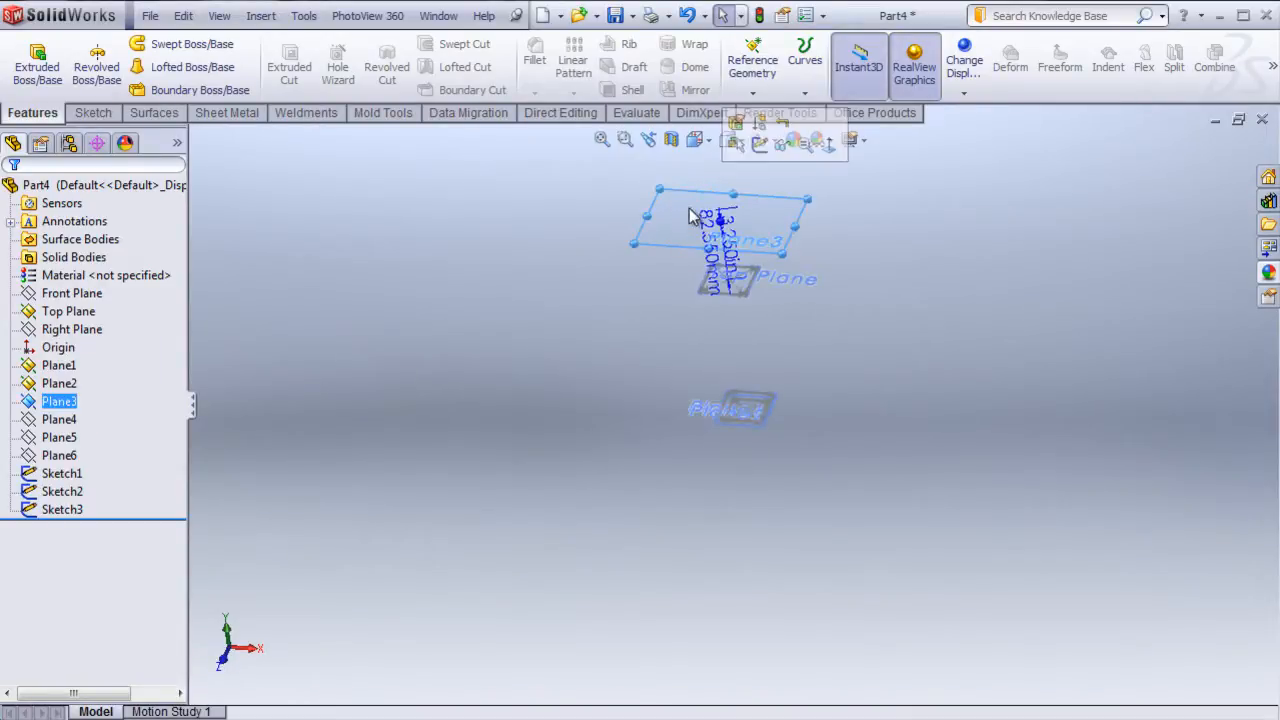
click(759, 143)
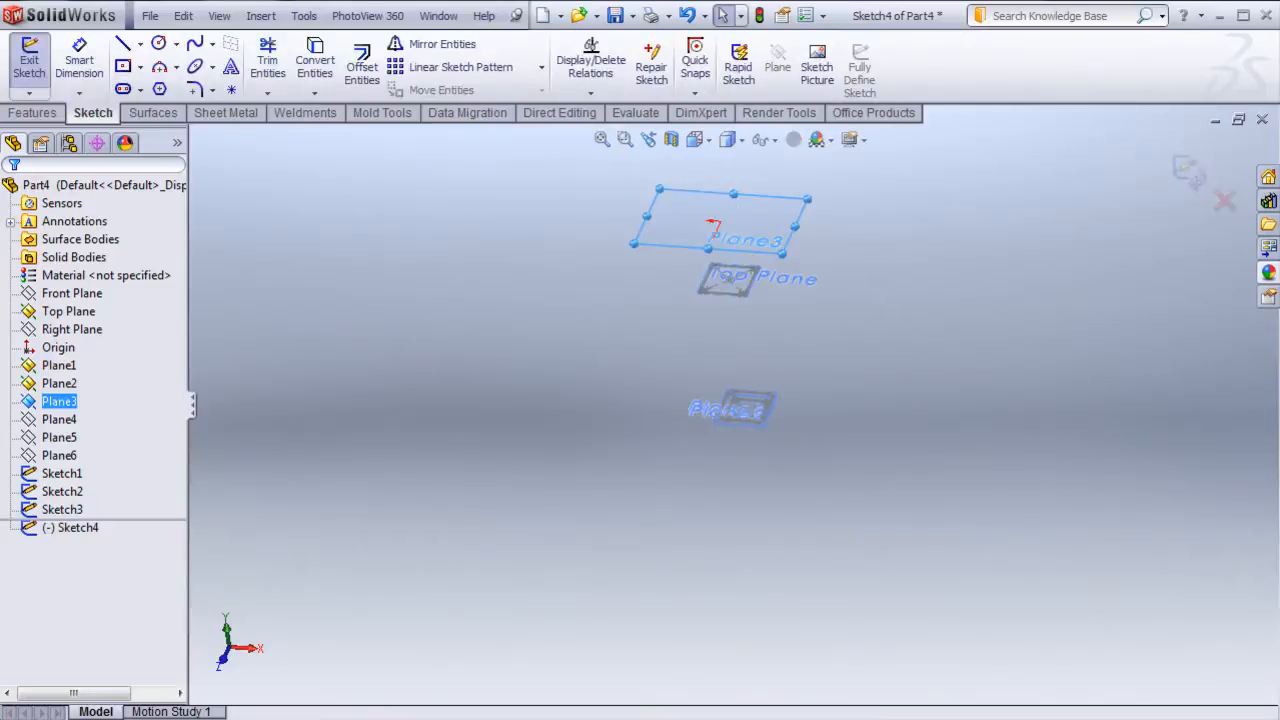
key(ctrl+8)
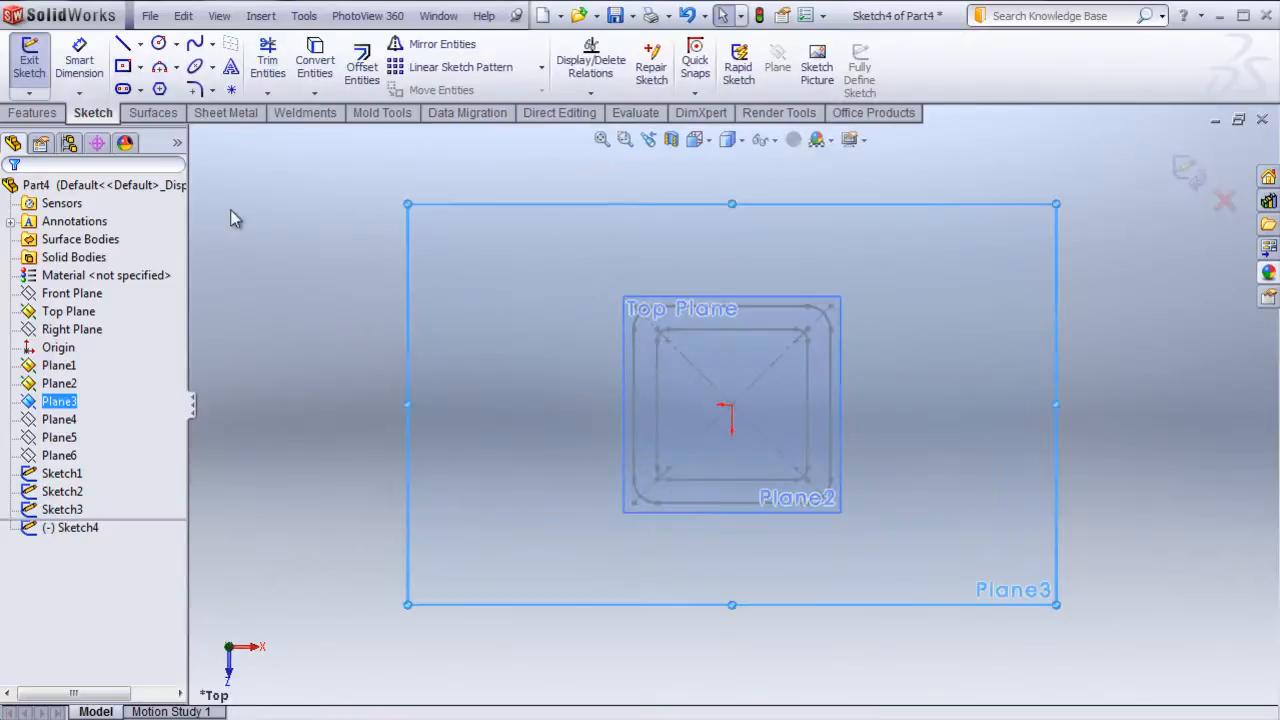
click(160, 45)
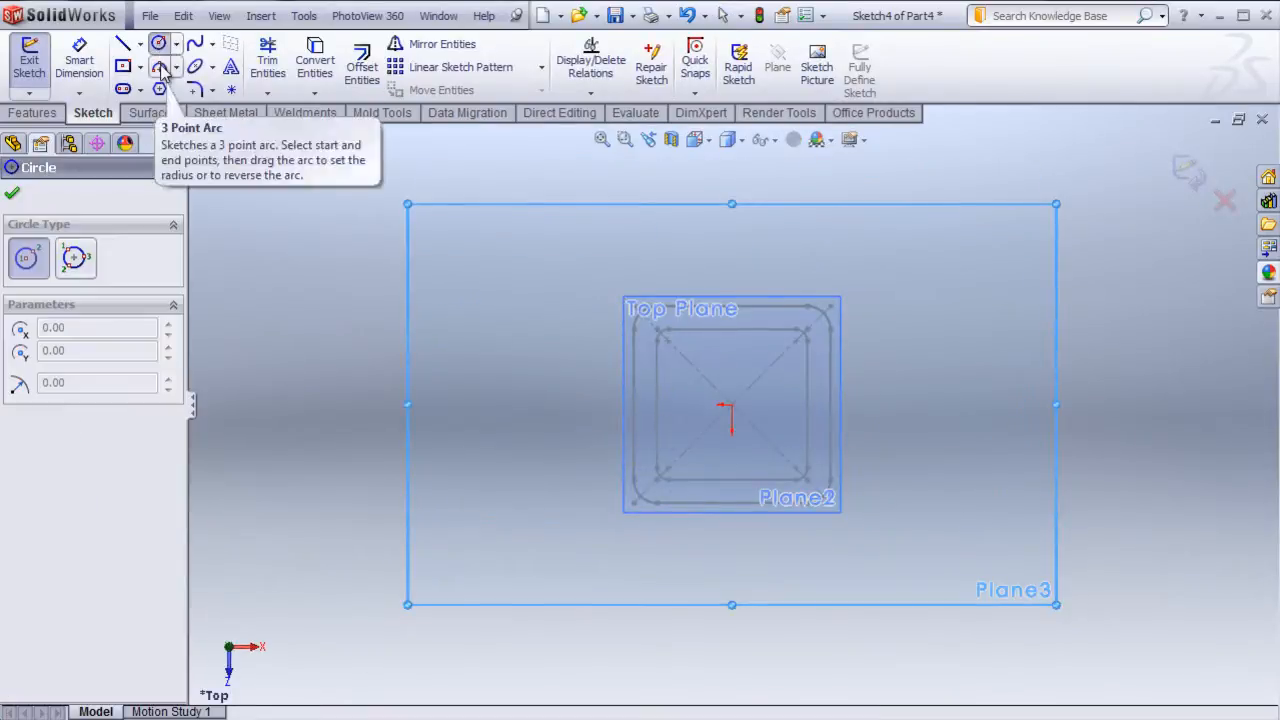
click(733, 405)
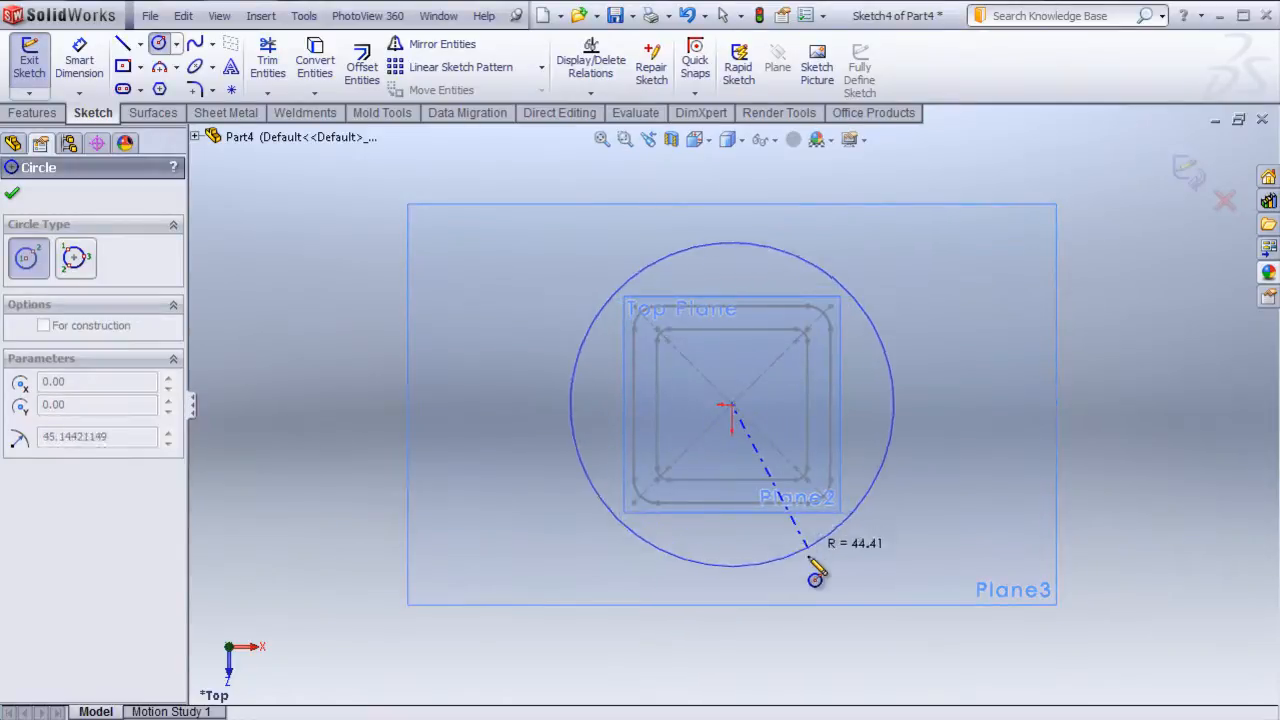
click(818, 556)
right_click(968, 505)
click(1020, 515)
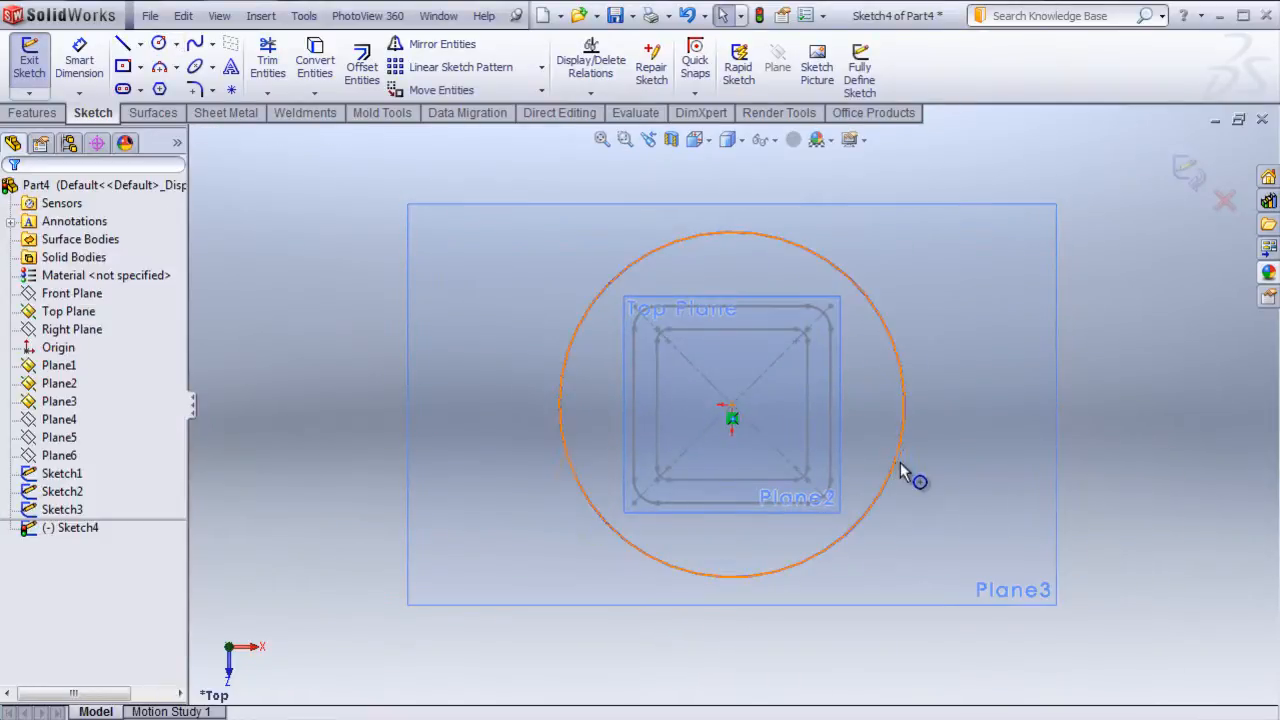
- Set the Plane3 circle's radius to 1.165"/2 and exit the sketch
click(886, 480)
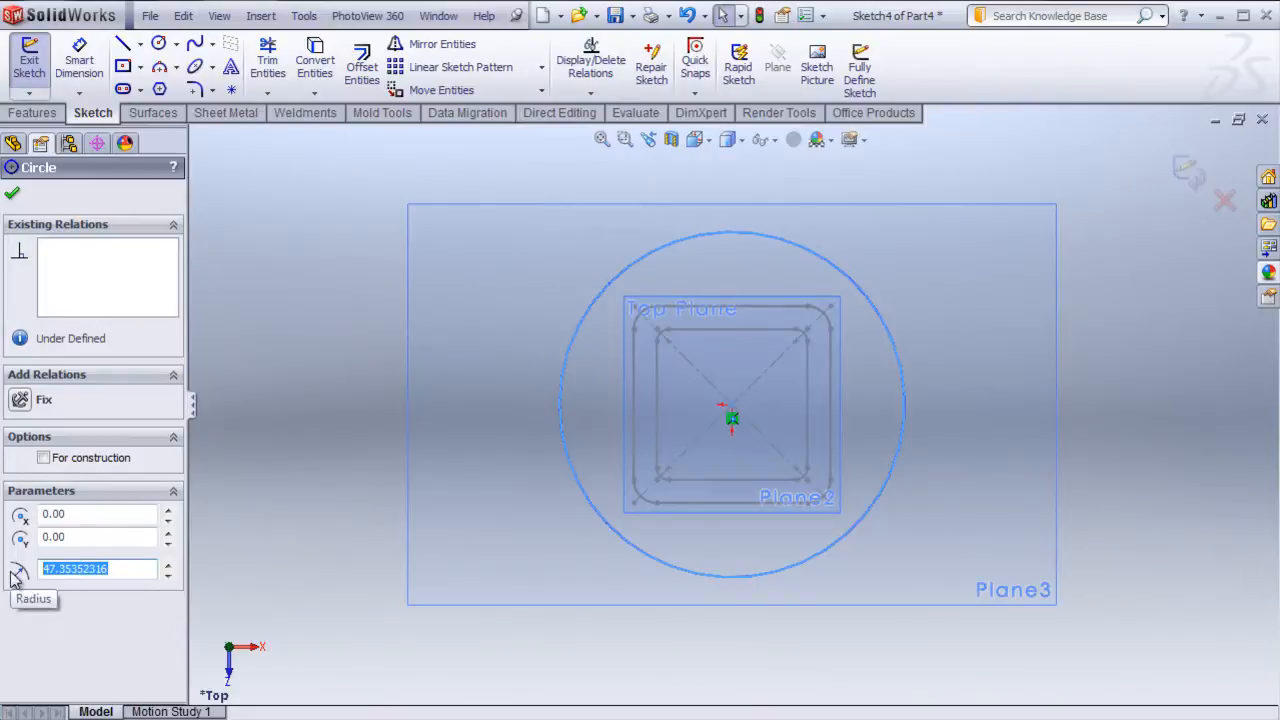
text(1.165"/2)
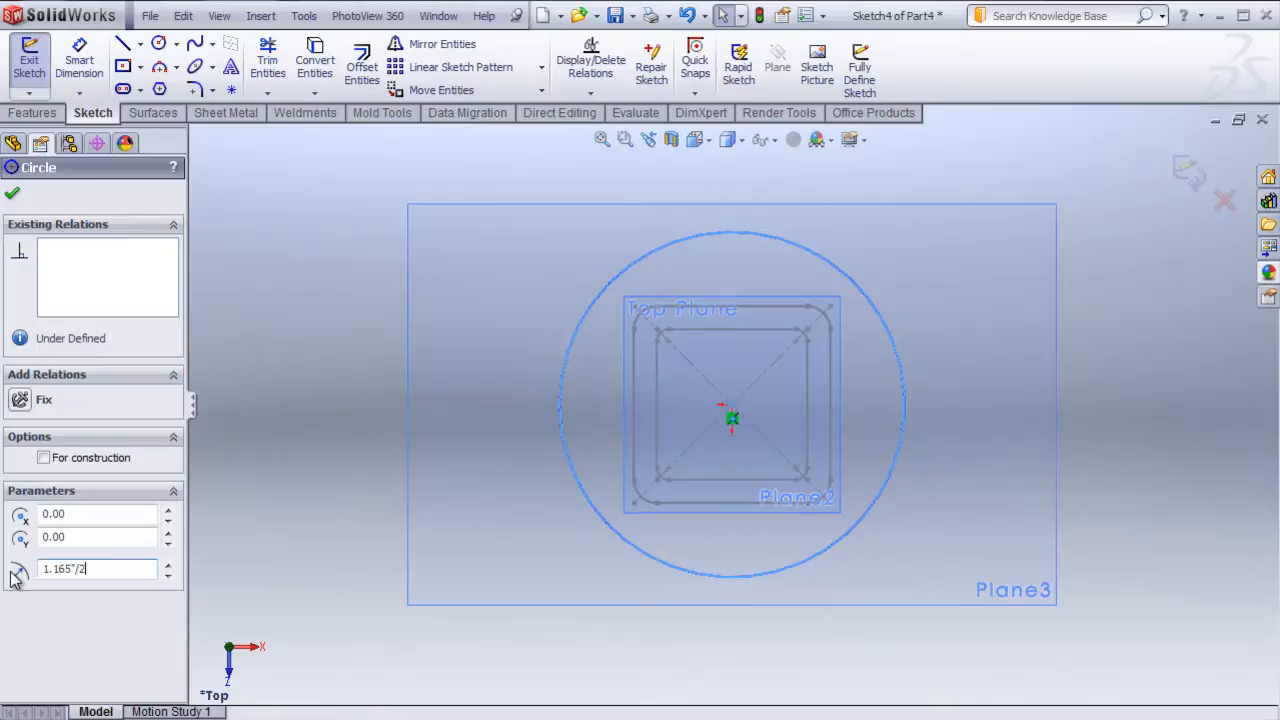
key(Return)
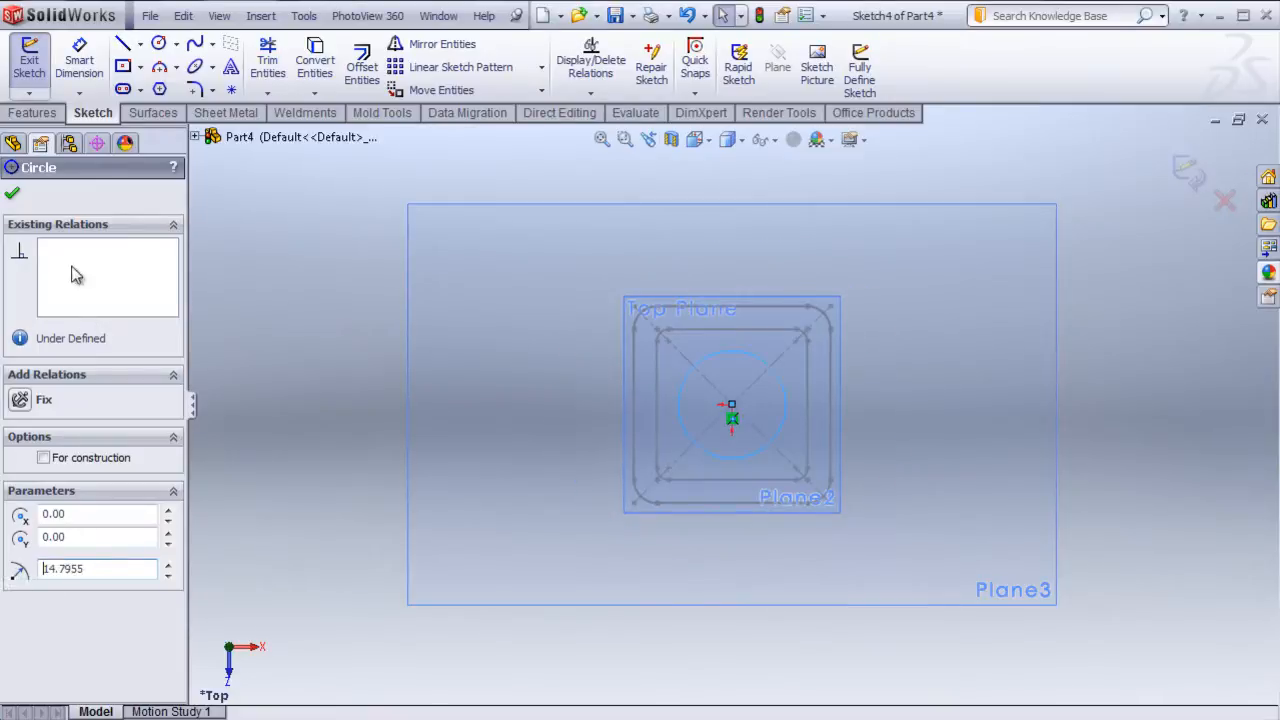
click(12, 197)
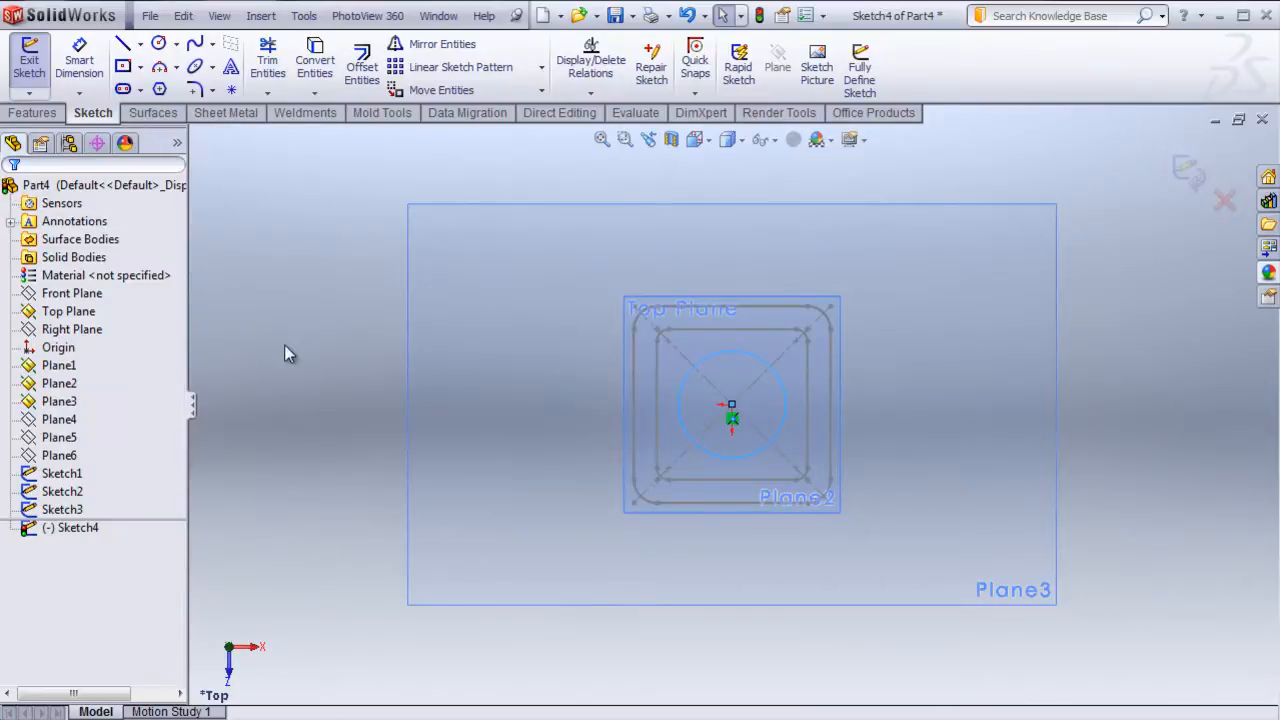
click(1188, 170)
- Show Plane4 and sketch a circle of about 25 mm radius centred on its origin
middle_drag(443, 484, 441, 512)
click(58, 420)
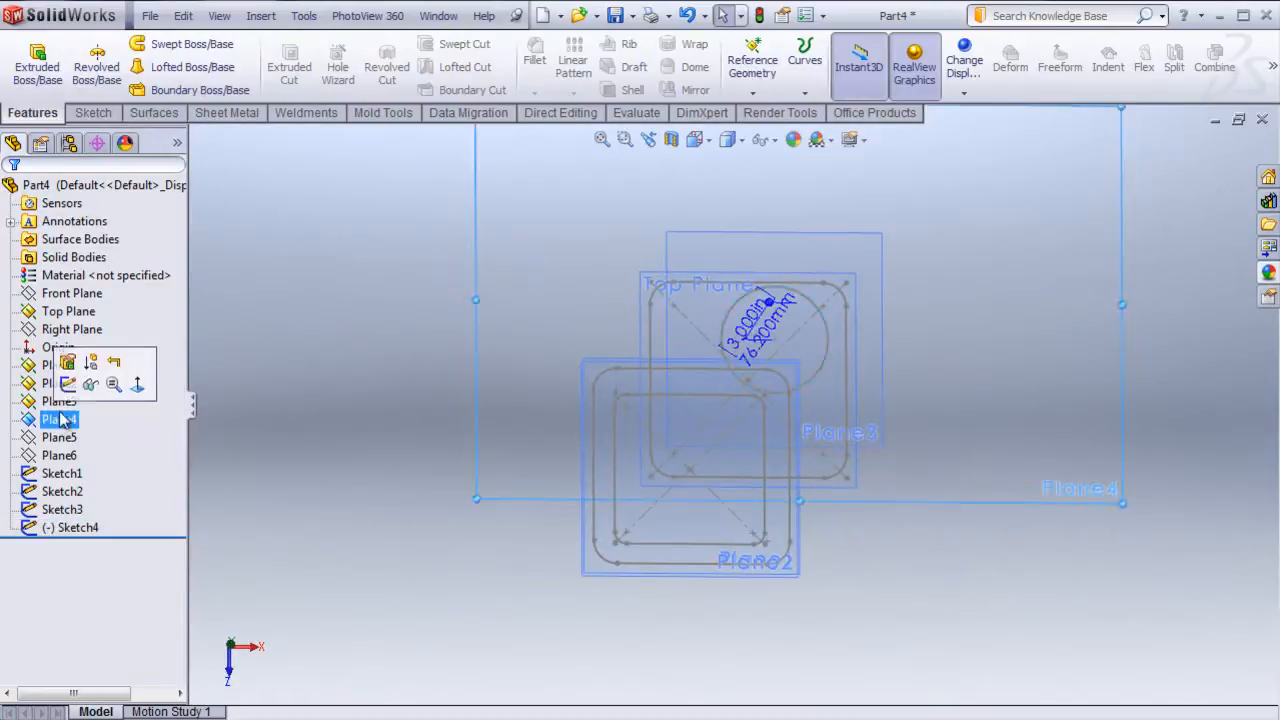
click(332, 556)
mouse_move(345, 575)
middle_down()
mouse_move(311, 504)
mouse_move(349, 446)
mouse_move(369, 457)
mouse_move(368, 418)
mouse_move(362, 428)
middle_up()
click(60, 455)
click(62, 420)
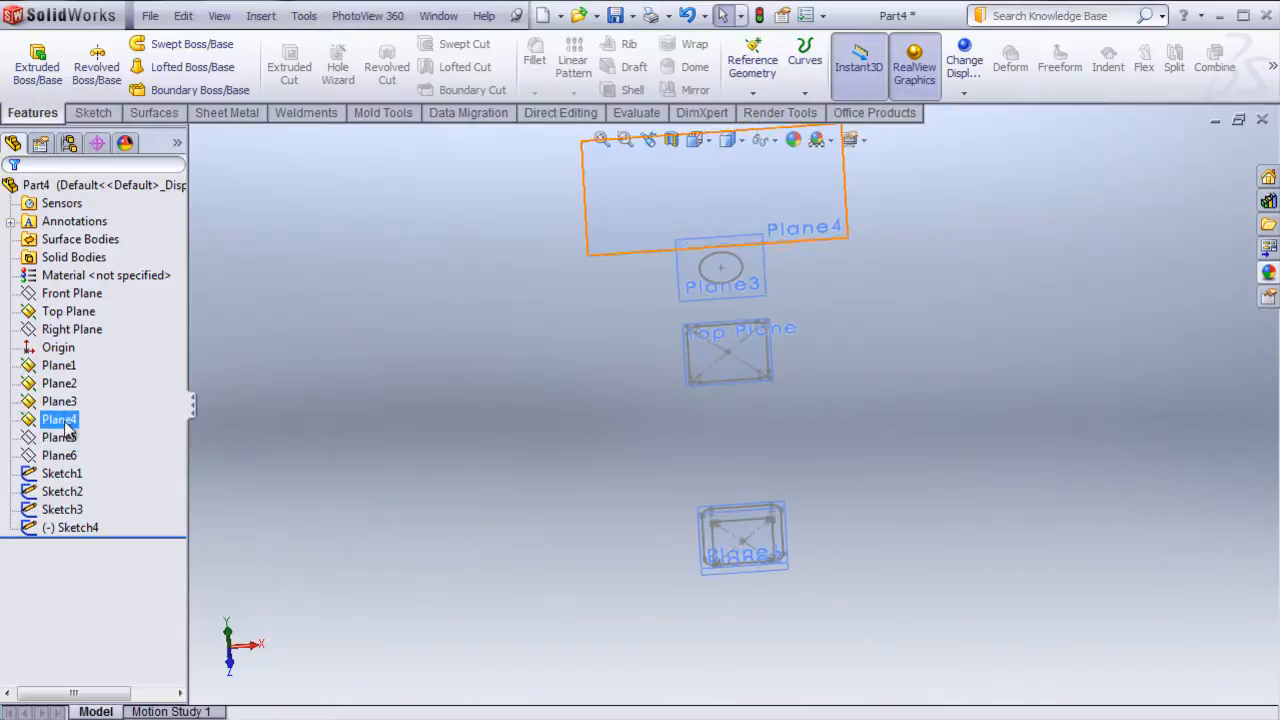
click(86, 394)
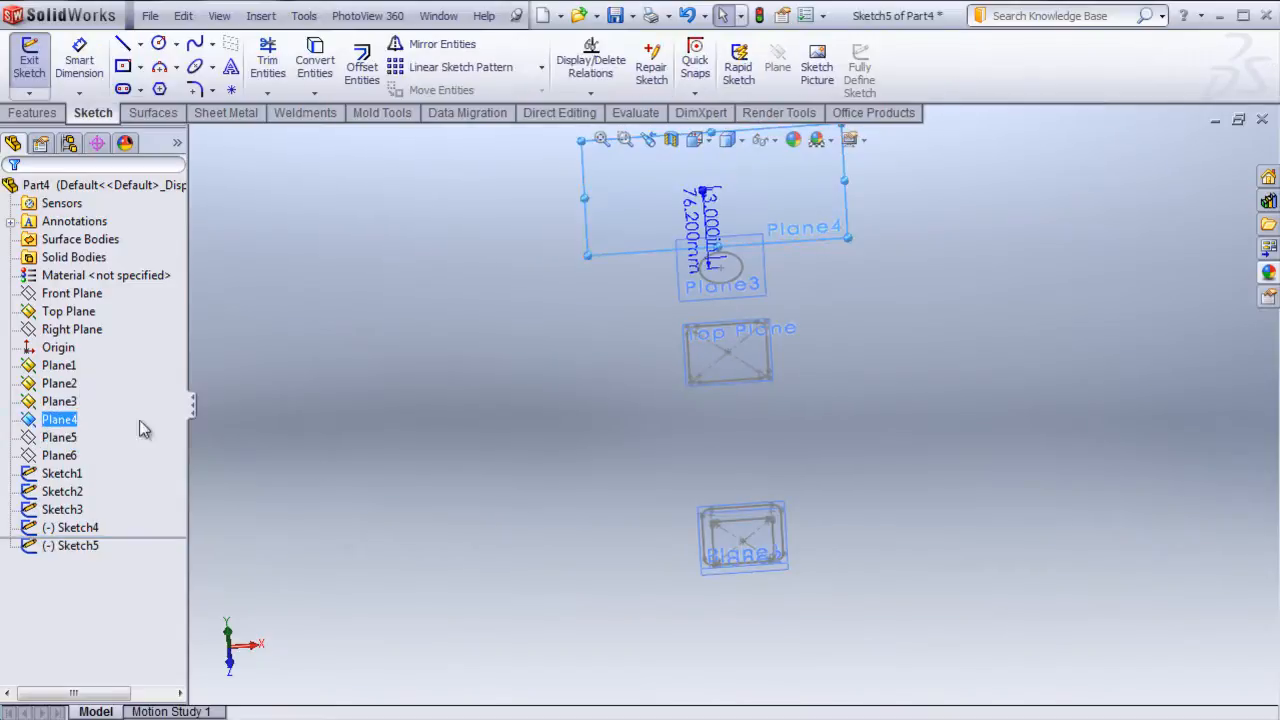
click(159, 46)
click(714, 192)
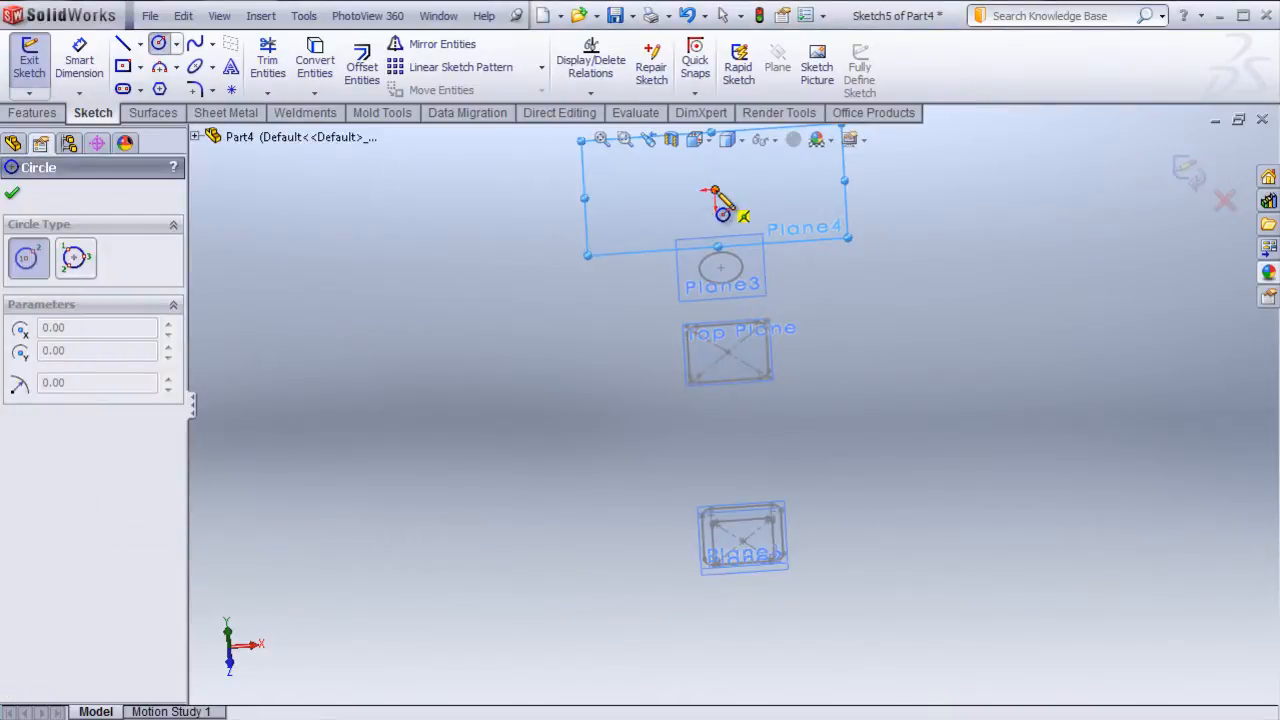
click(745, 214)
right_click(752, 207)
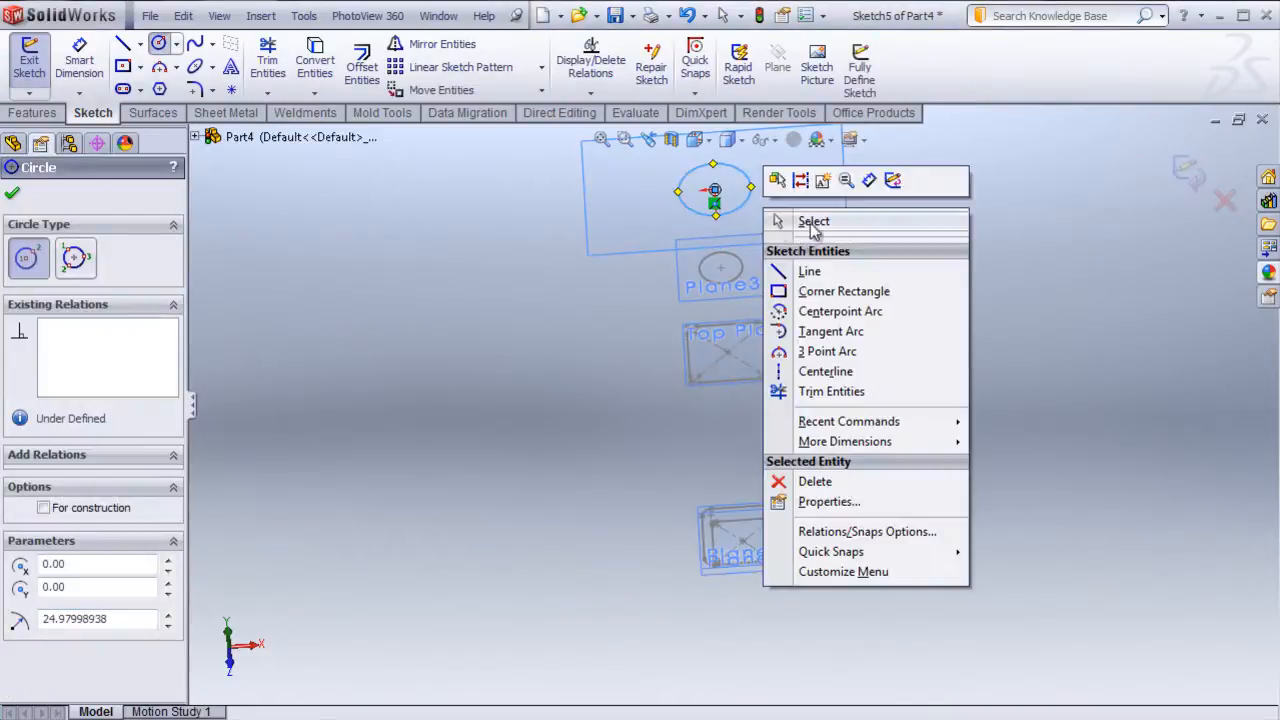
click(810, 222)
- Set the Plane4 circle's radius to 1.085"/2 and exit the sketch
click(733, 208)
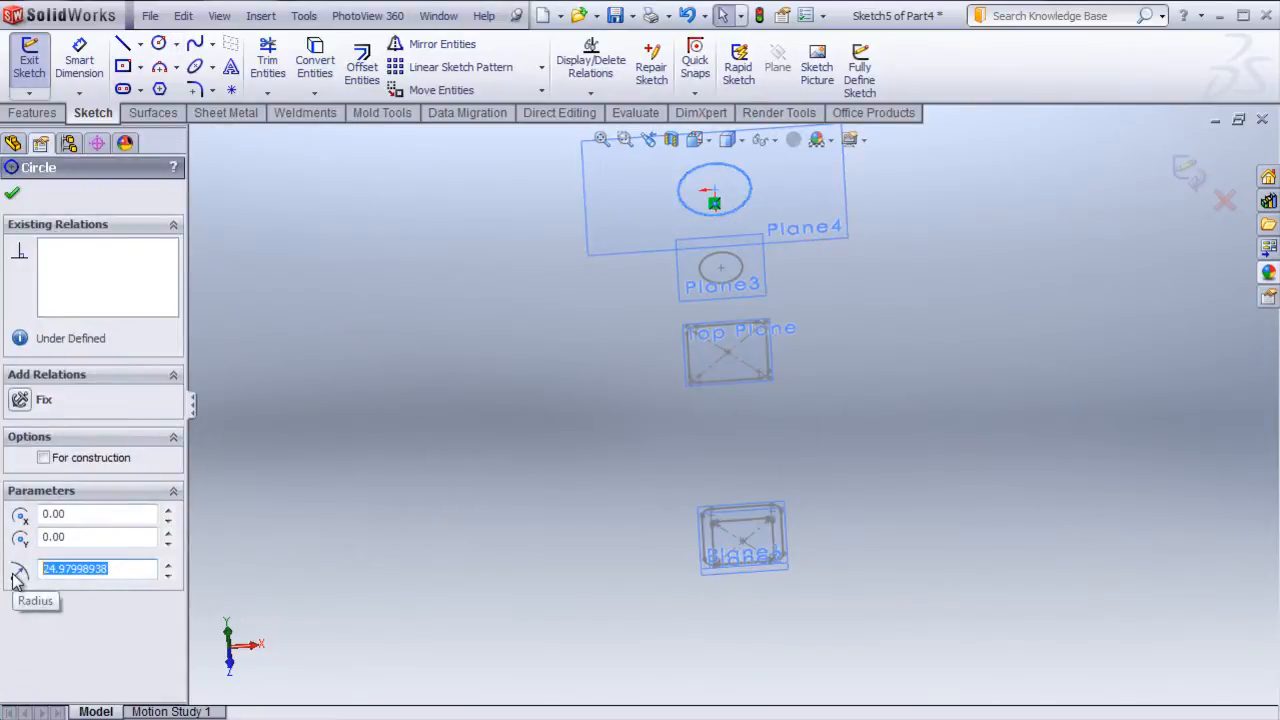
text(1.0)
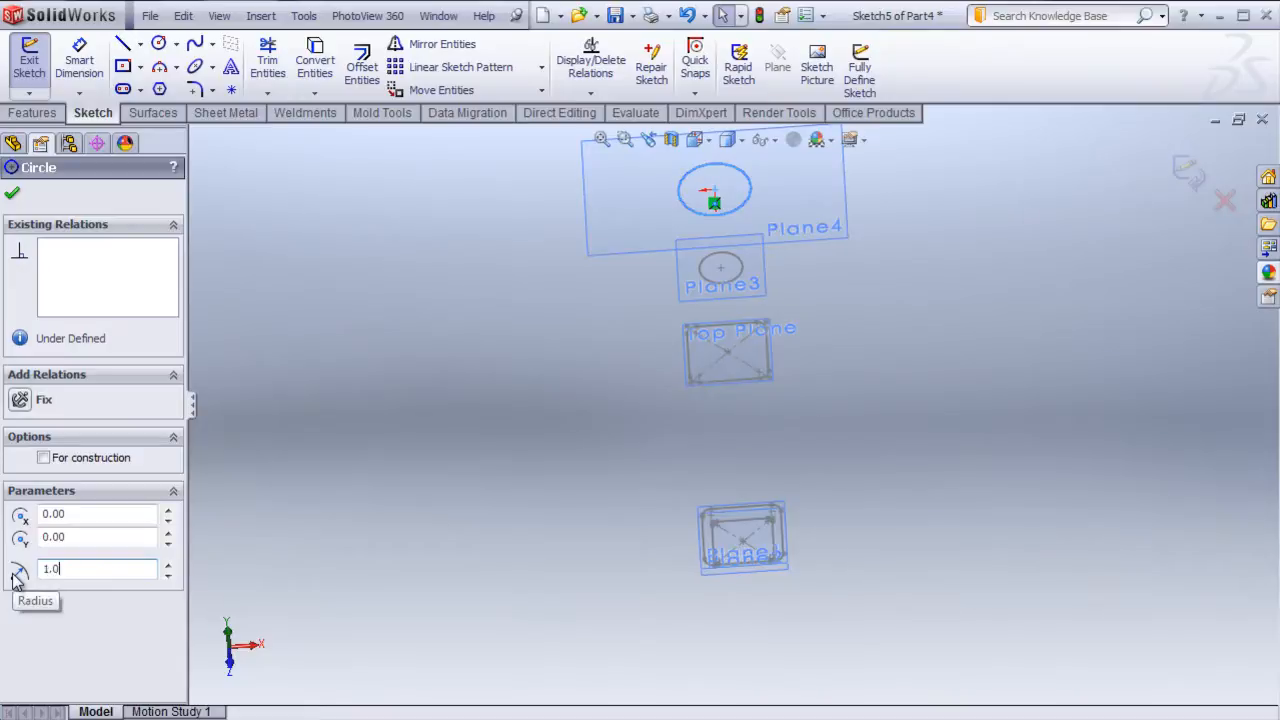
text(85"/2)
key(Return)
click(12, 194)
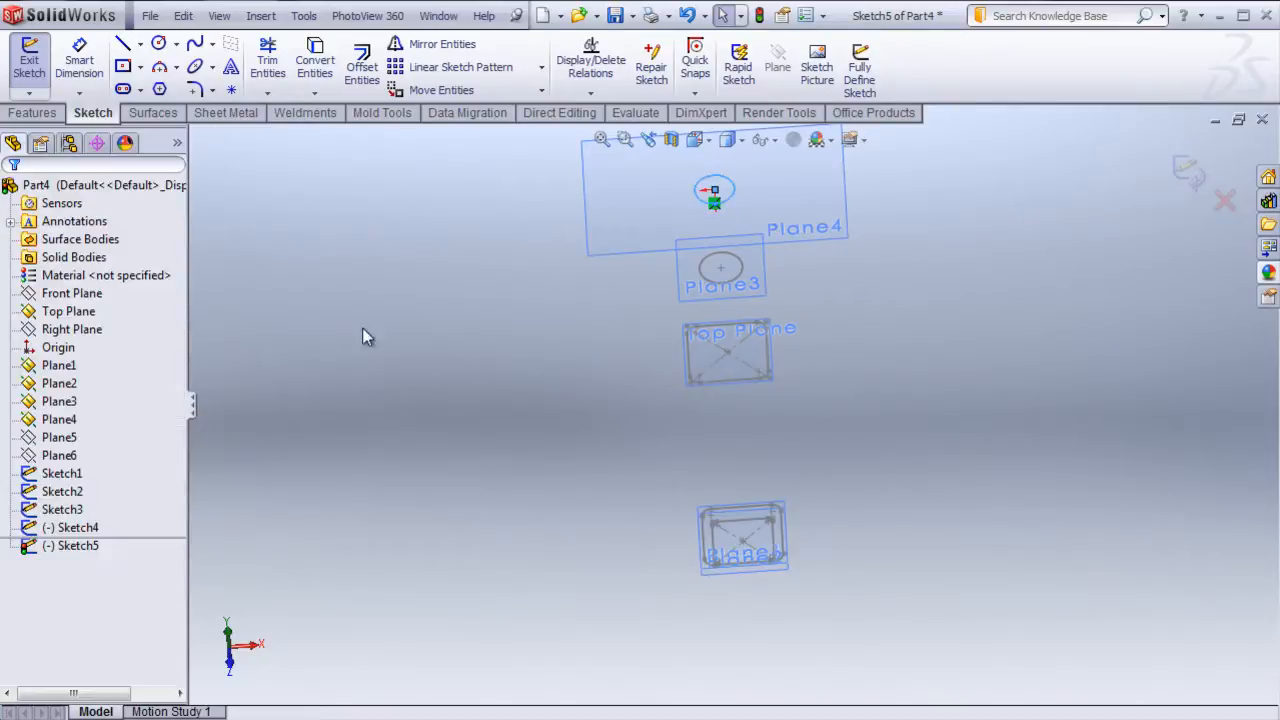
click(1188, 180)
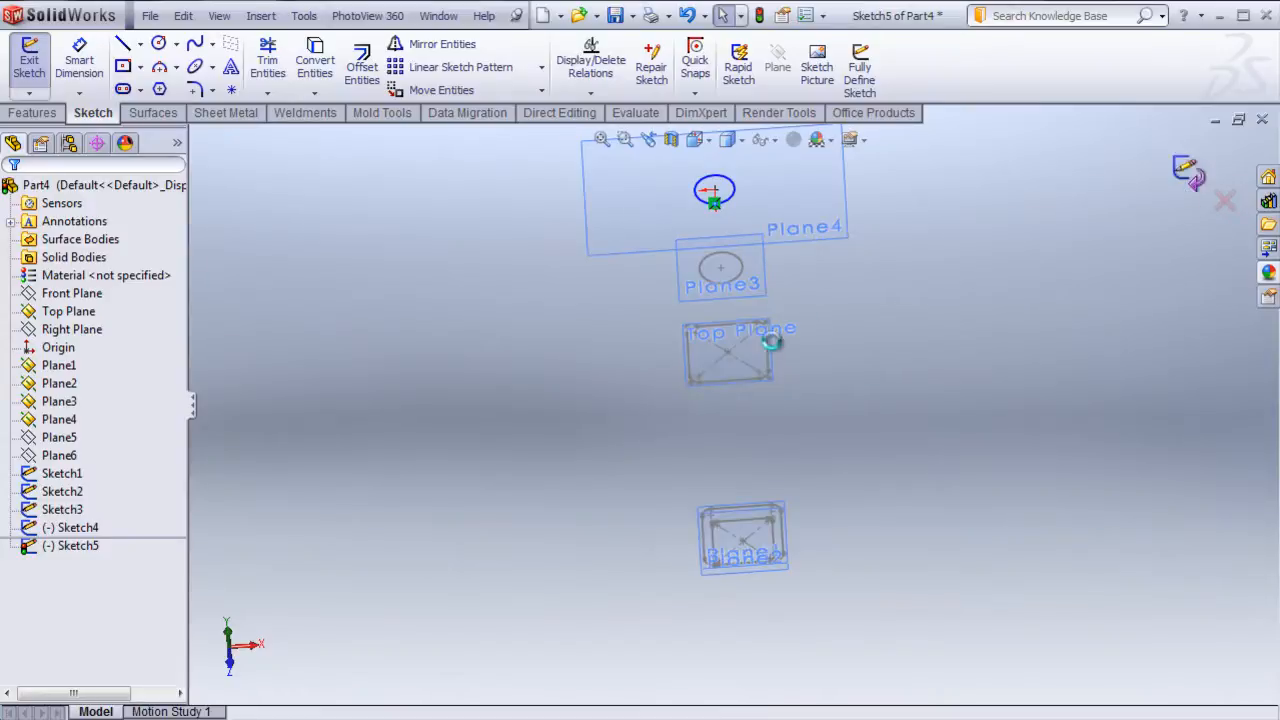
- Make Plane5 visible in the model
click(58, 440)
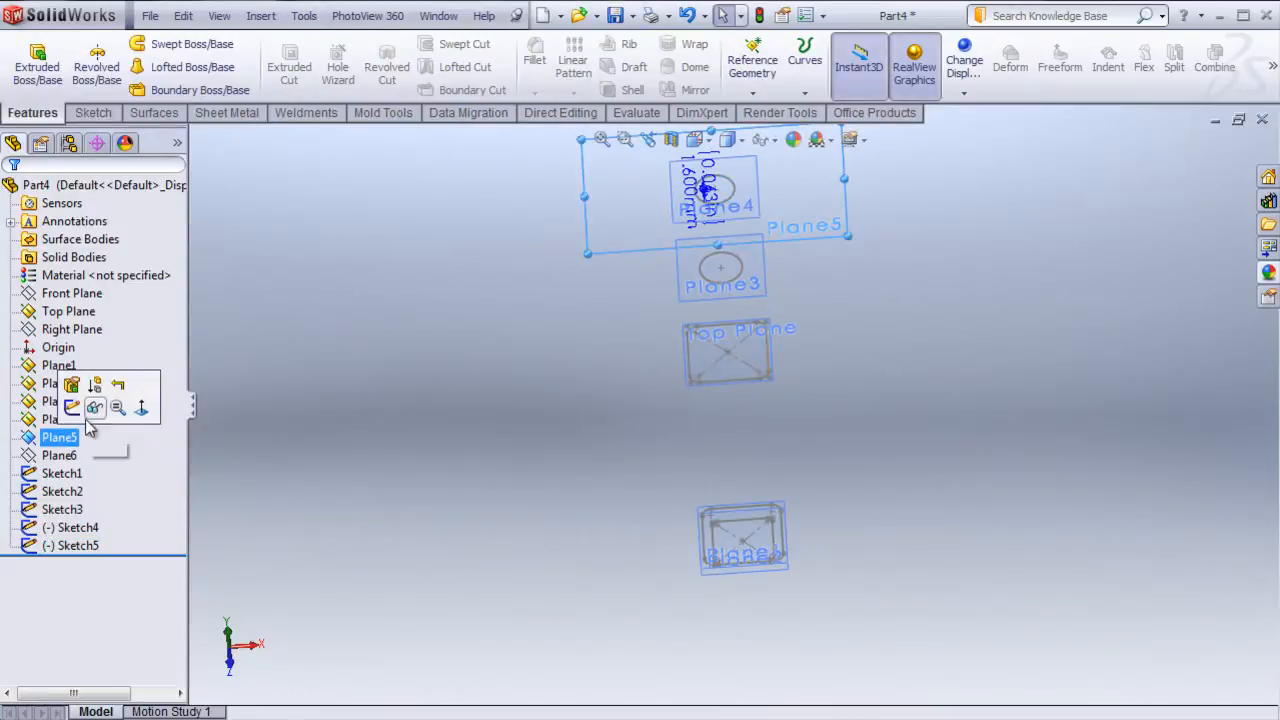
click(530, 397)
scroll(583, 320, up, 3)
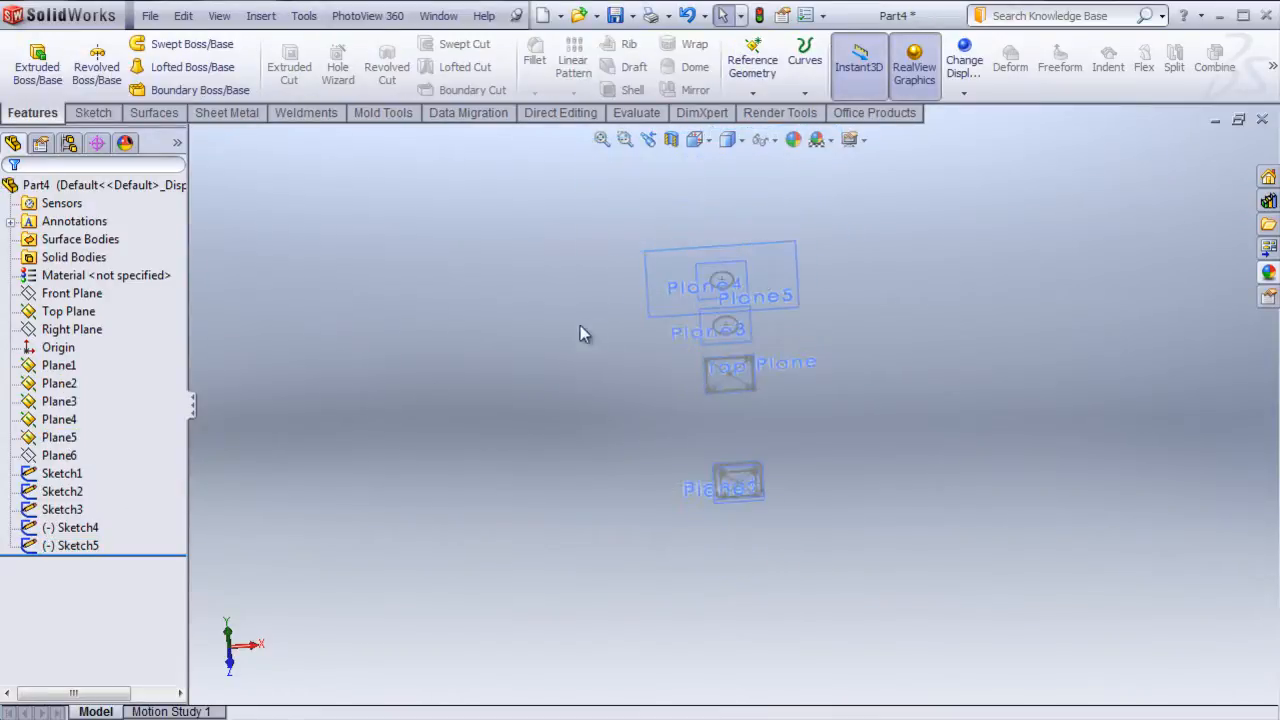
scroll(798, 344, down, 3)
mouse_move(558, 415)
middle_down()
mouse_move(551, 308)
mouse_move(557, 380)
mouse_move(551, 349)
middle_up()
- Sketch a circle of about 51 mm radius centred on the origin of Plane5
click(85, 527)
click(65, 438)
ctrl+click(78, 420)
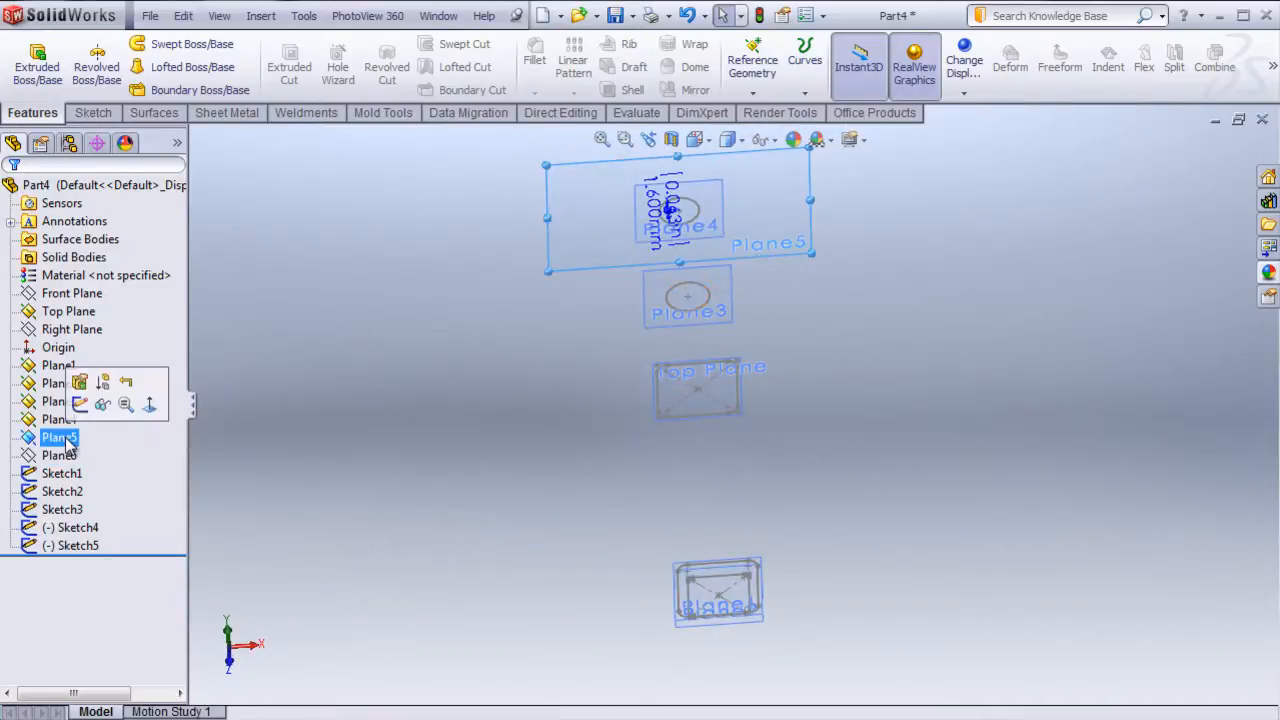
click(80, 404)
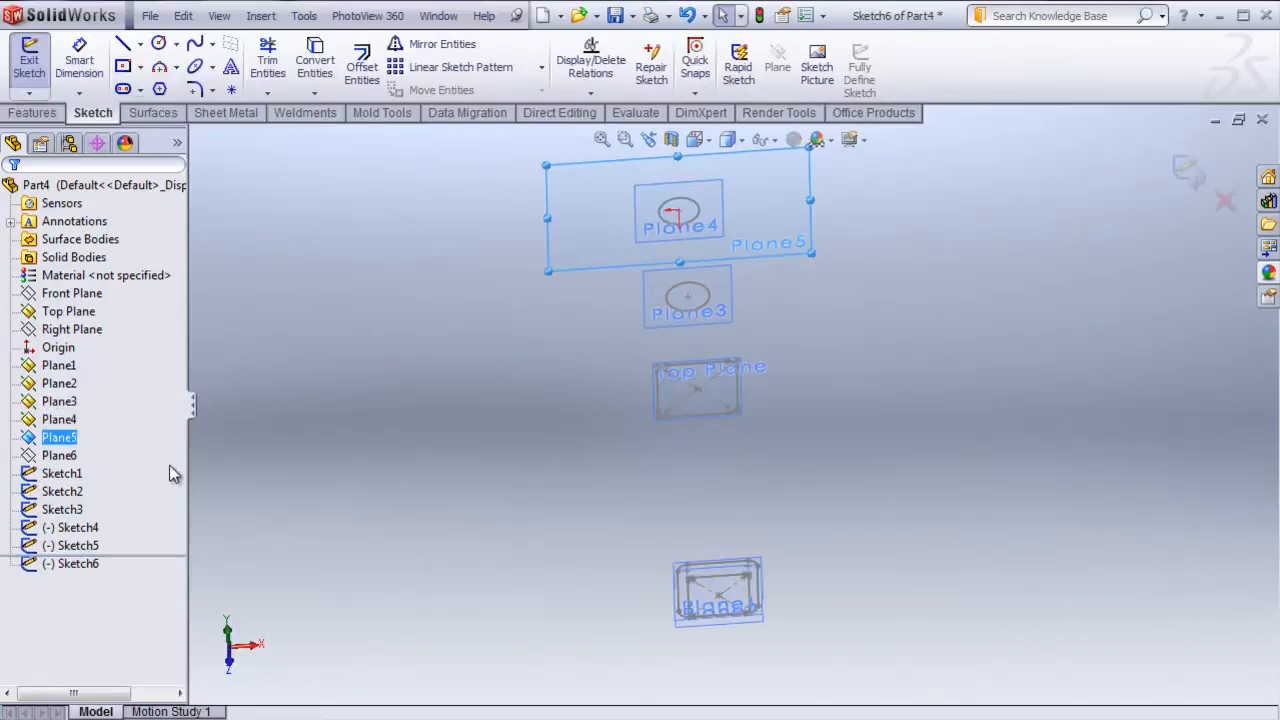
click(158, 43)
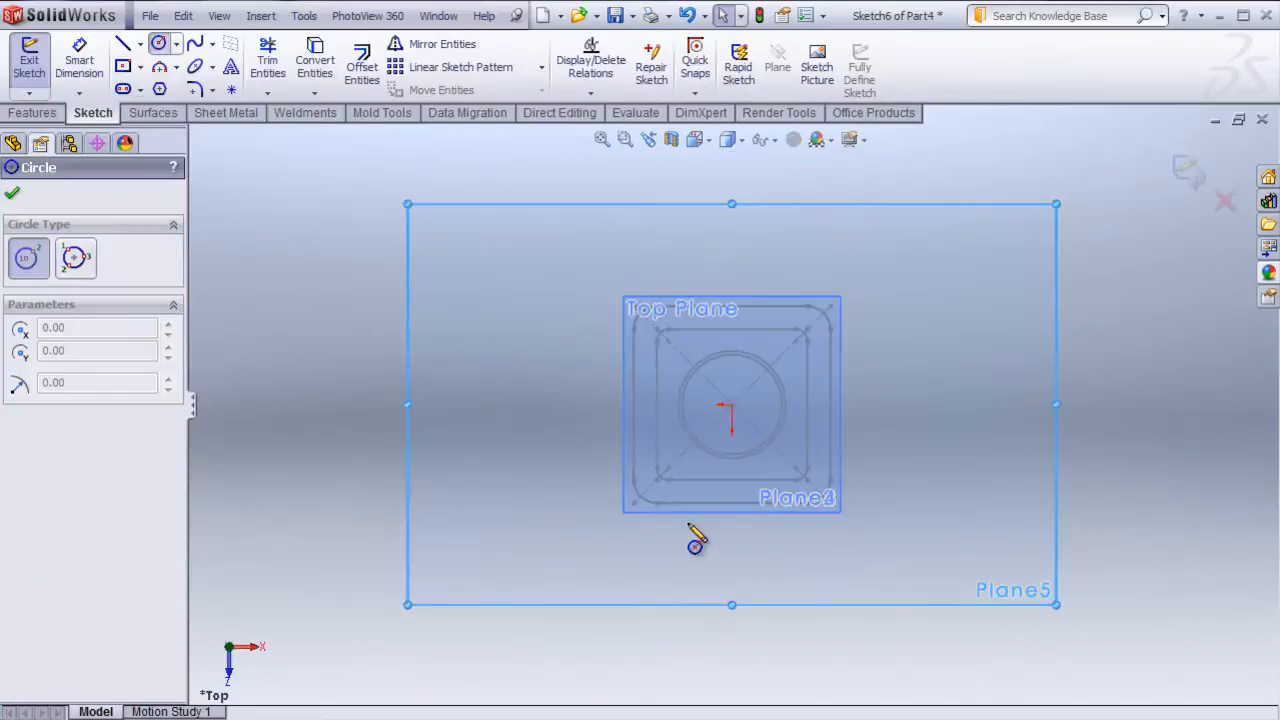
click(731, 405)
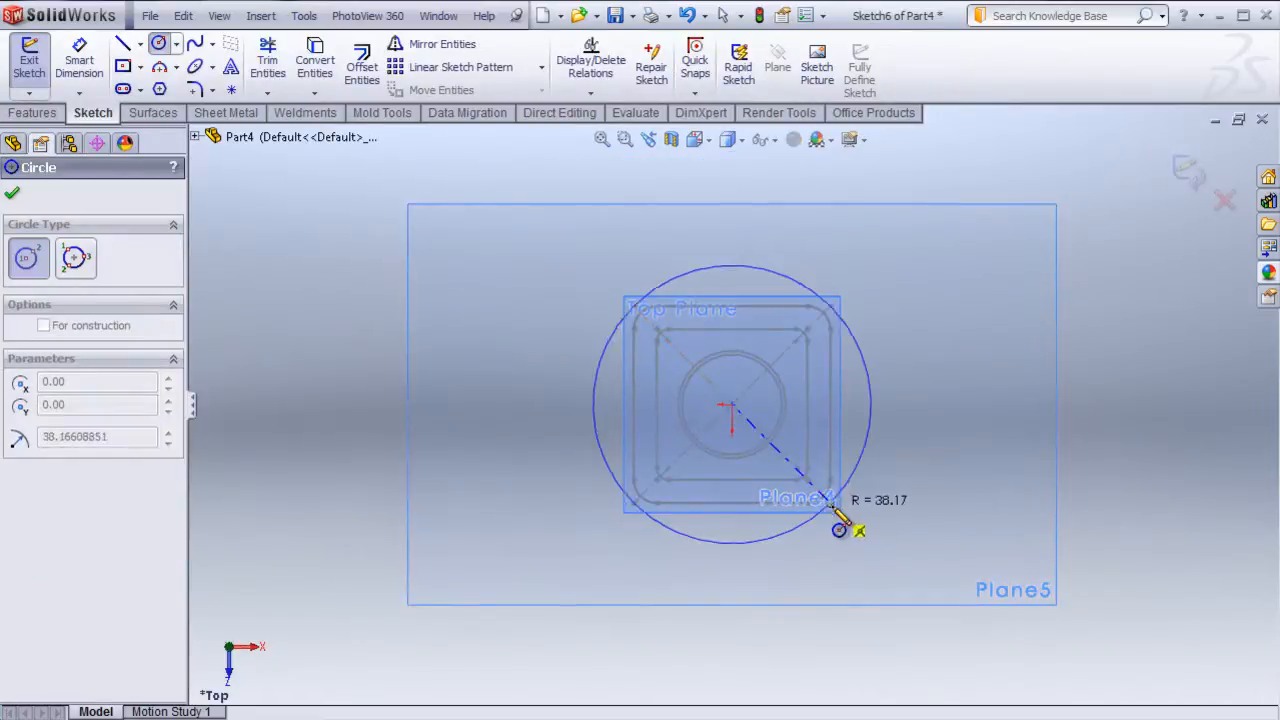
click(862, 535)
right_click(1038, 535)
click(1062, 520)
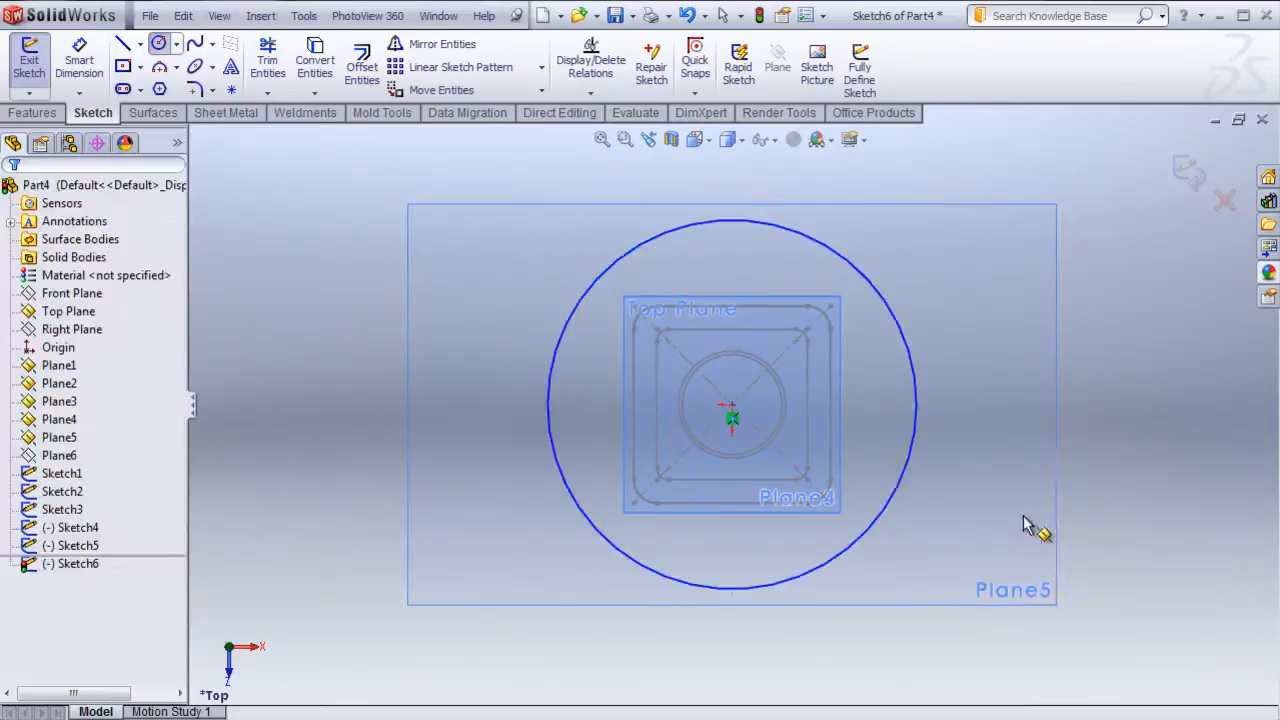
- Set the Plane5 circle's radius to 1.175"/2
click(832, 503)
drag(122, 569, 33, 578)
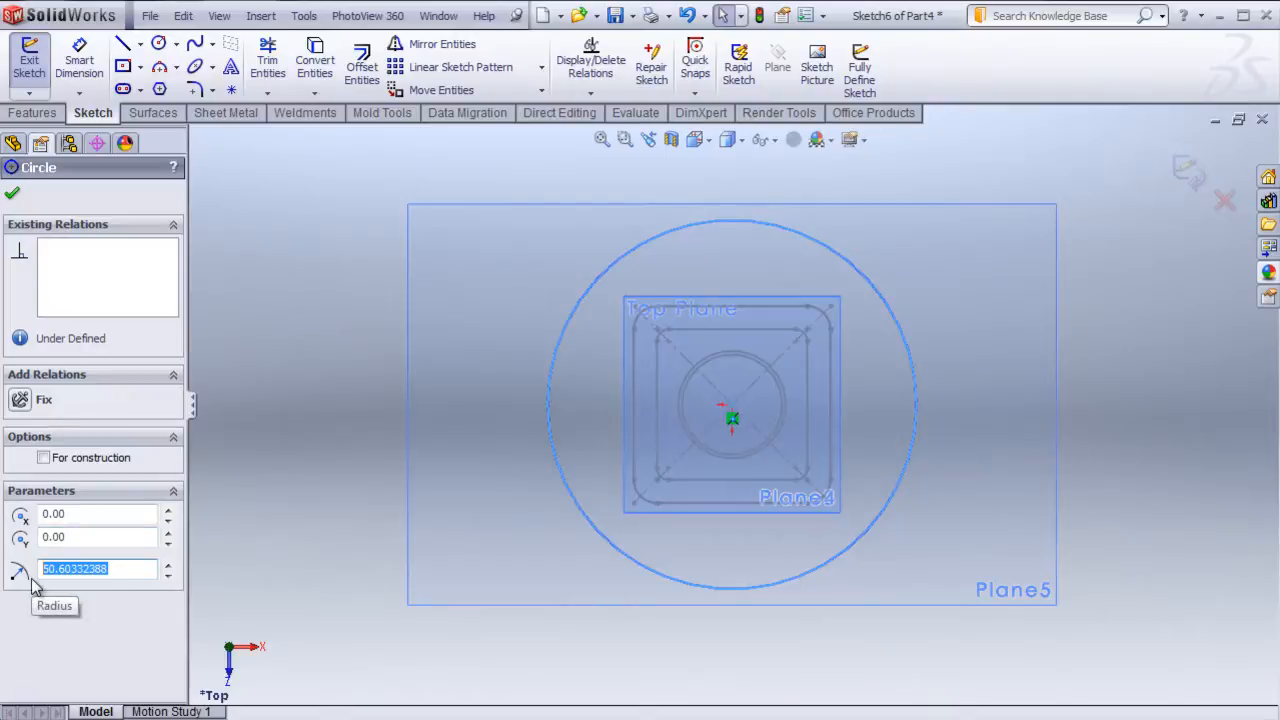
text(1.1)
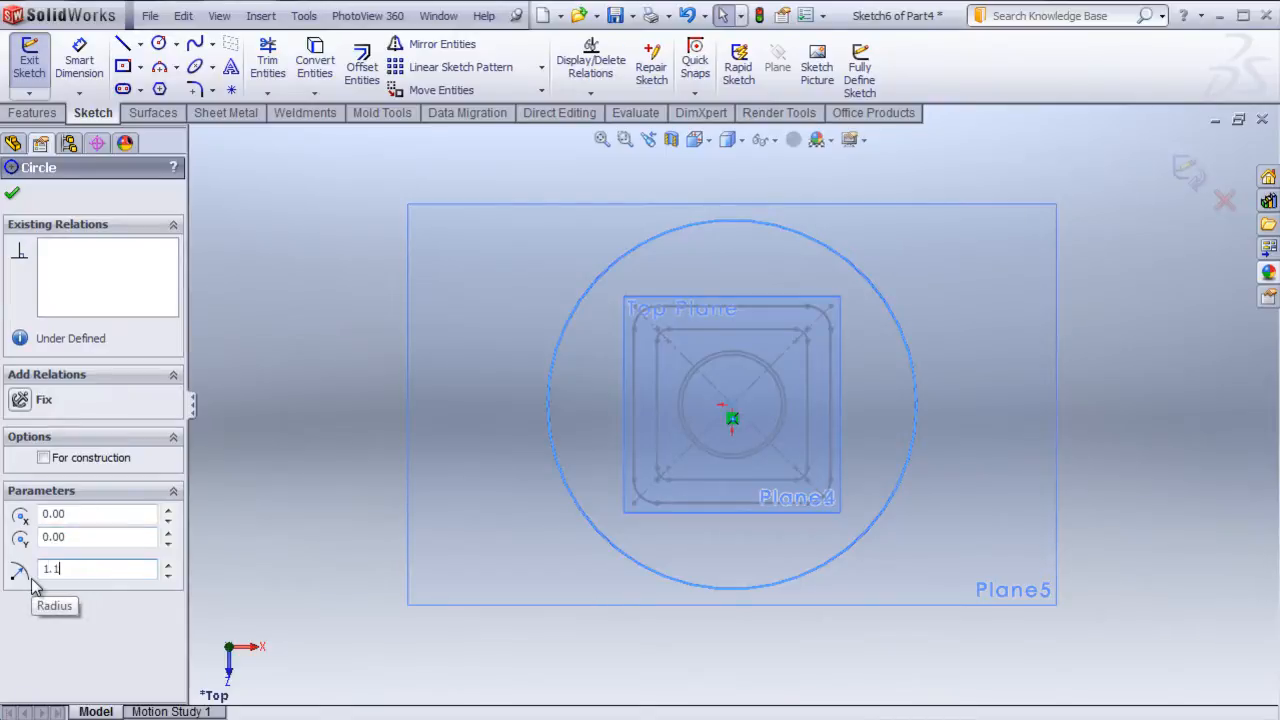
text(75")
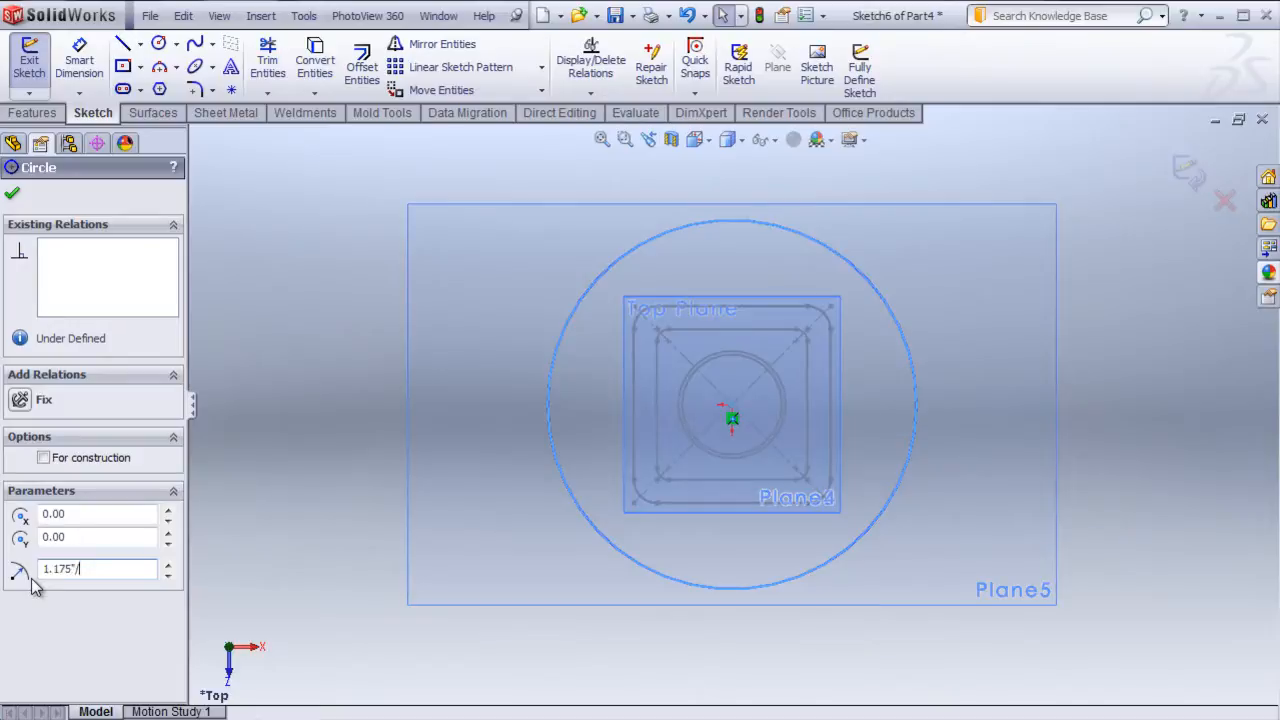
key(Return)
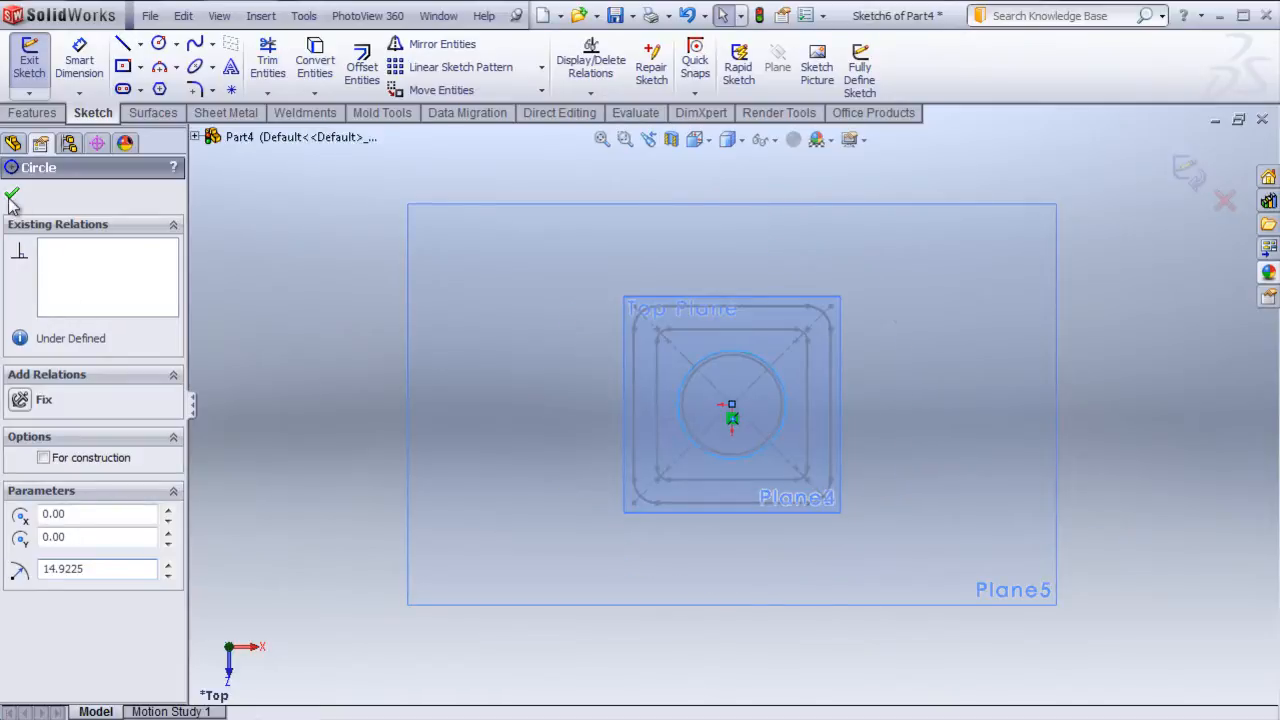
- Accept the circle, exit the Plane5 sketch and make Plane6 visible
click(12, 193)
click(1186, 175)
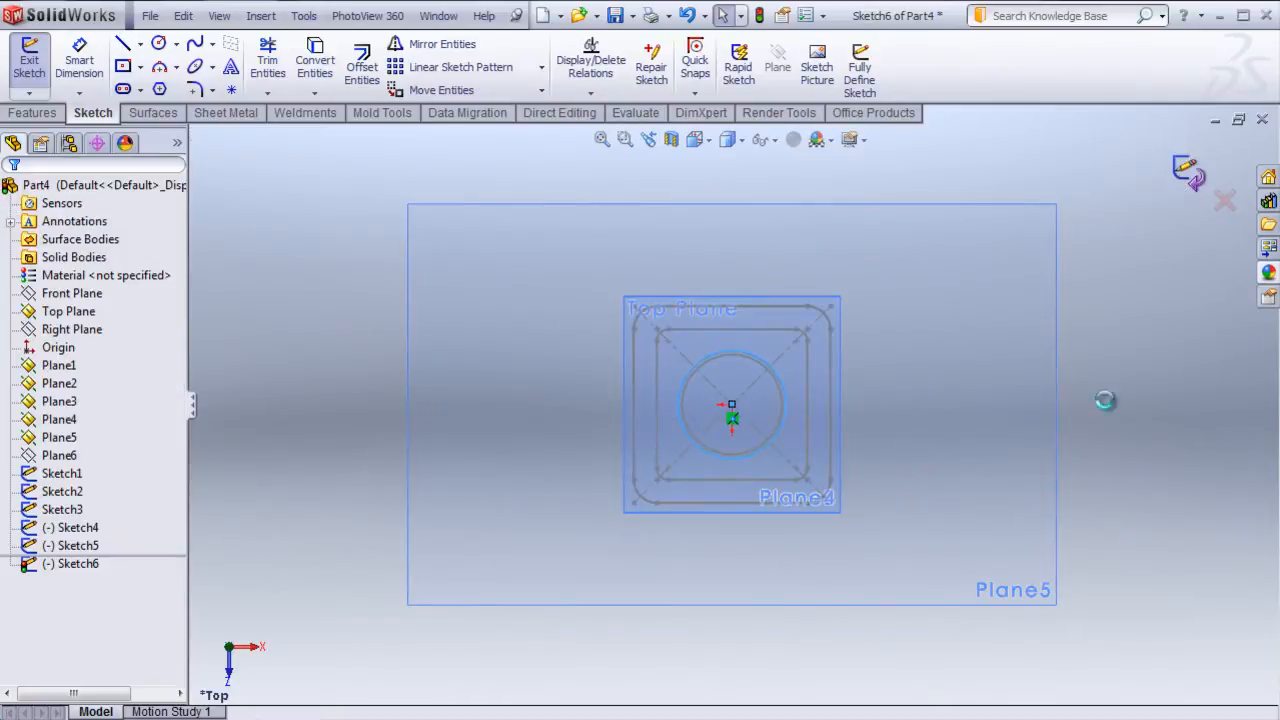
middle_drag(1130, 553, 1127, 425)
scroll(910, 331, up, 5)
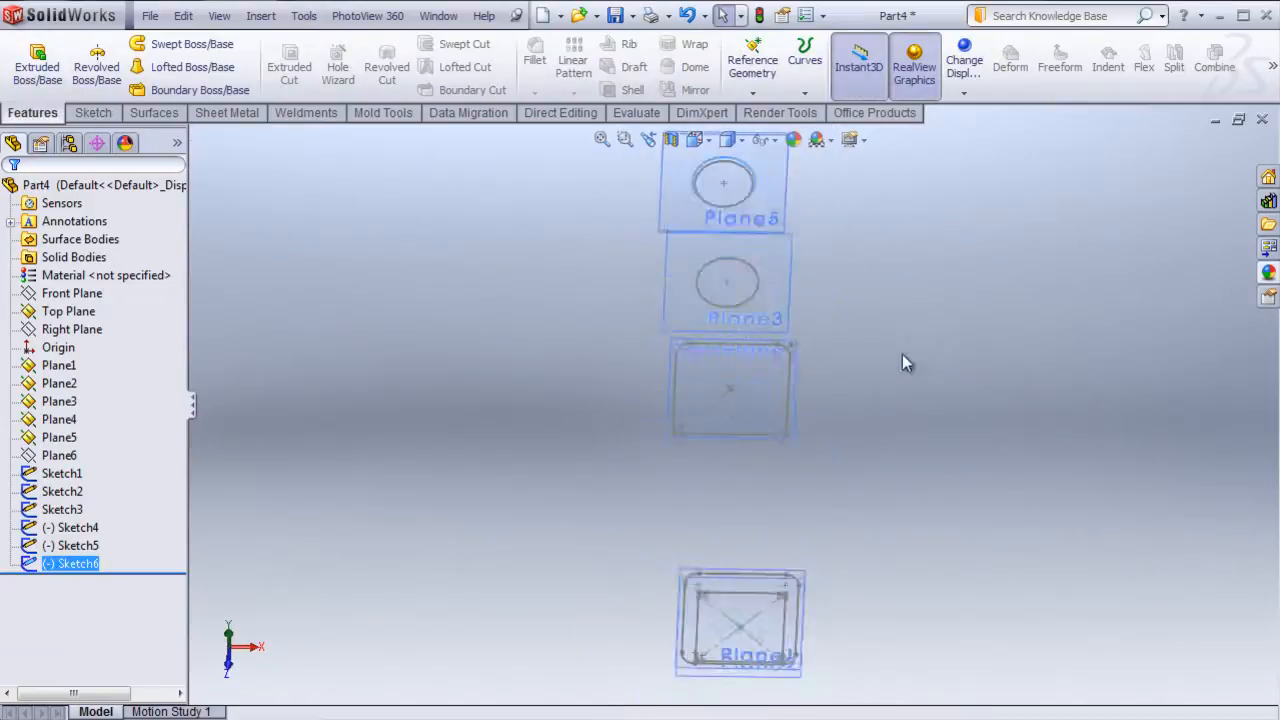
scroll(785, 262, down, 2)
middle_drag(772, 414, 765, 360)
click(58, 455)
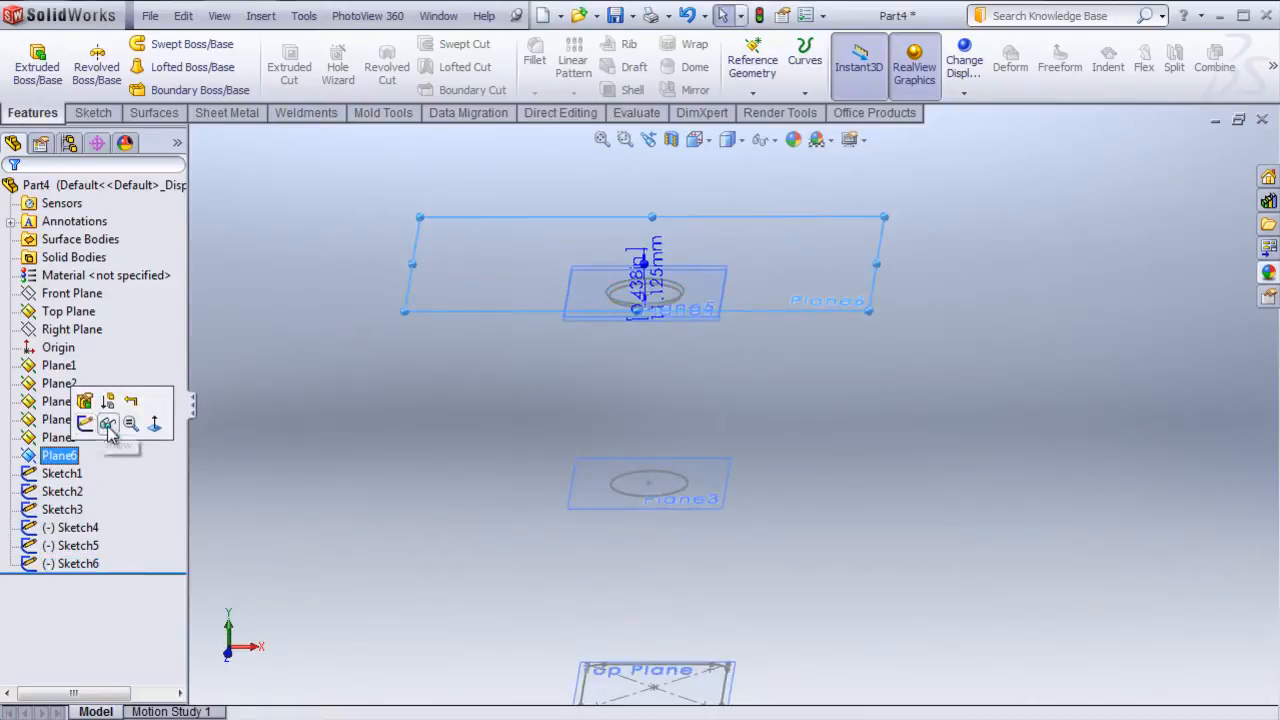
- Create a sketch on Plane6 containing the Sketch6 circle projected with Convert Entities, and exit the sketch
click(445, 242)
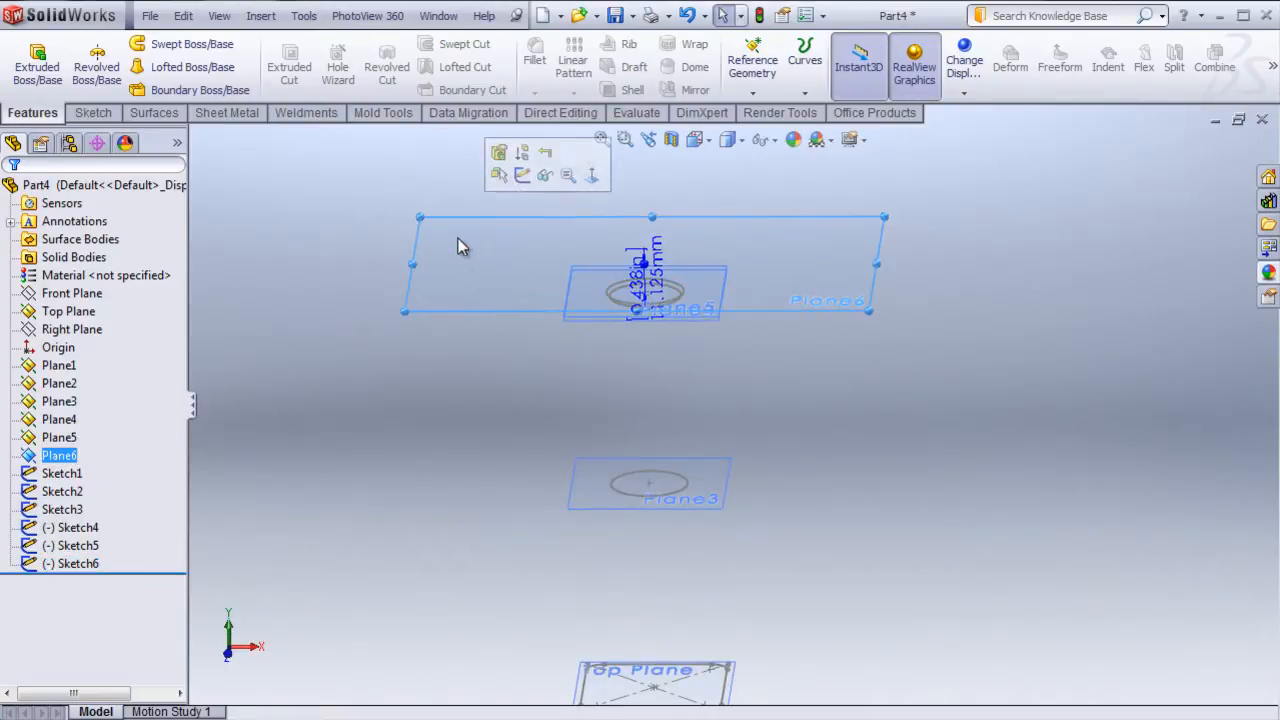
click(523, 171)
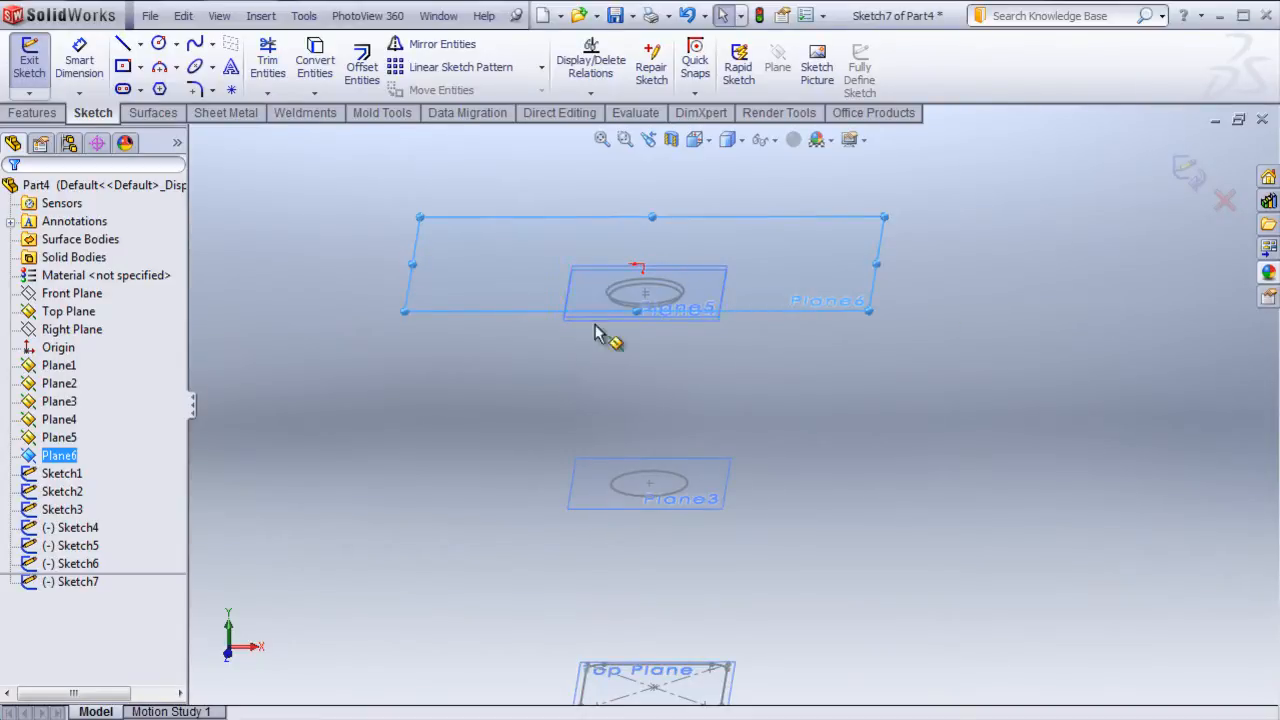
scroll(620, 312, down, 2)
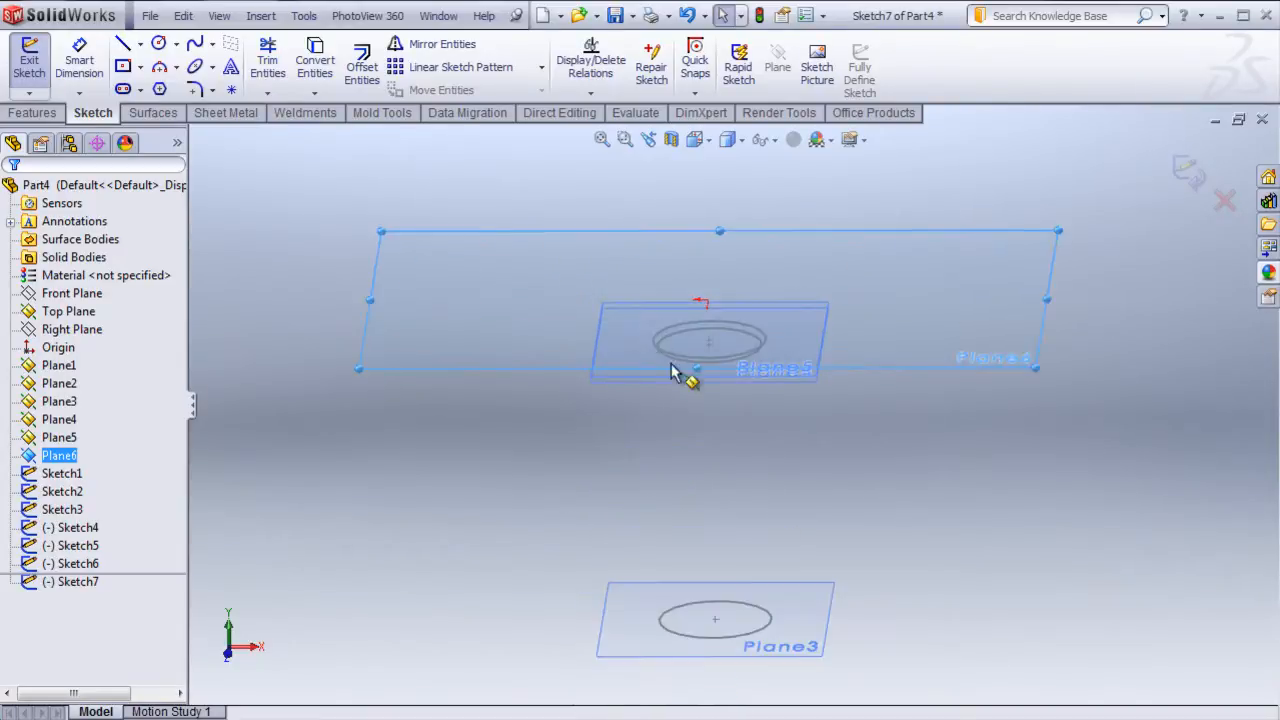
scroll(729, 371, down, 2)
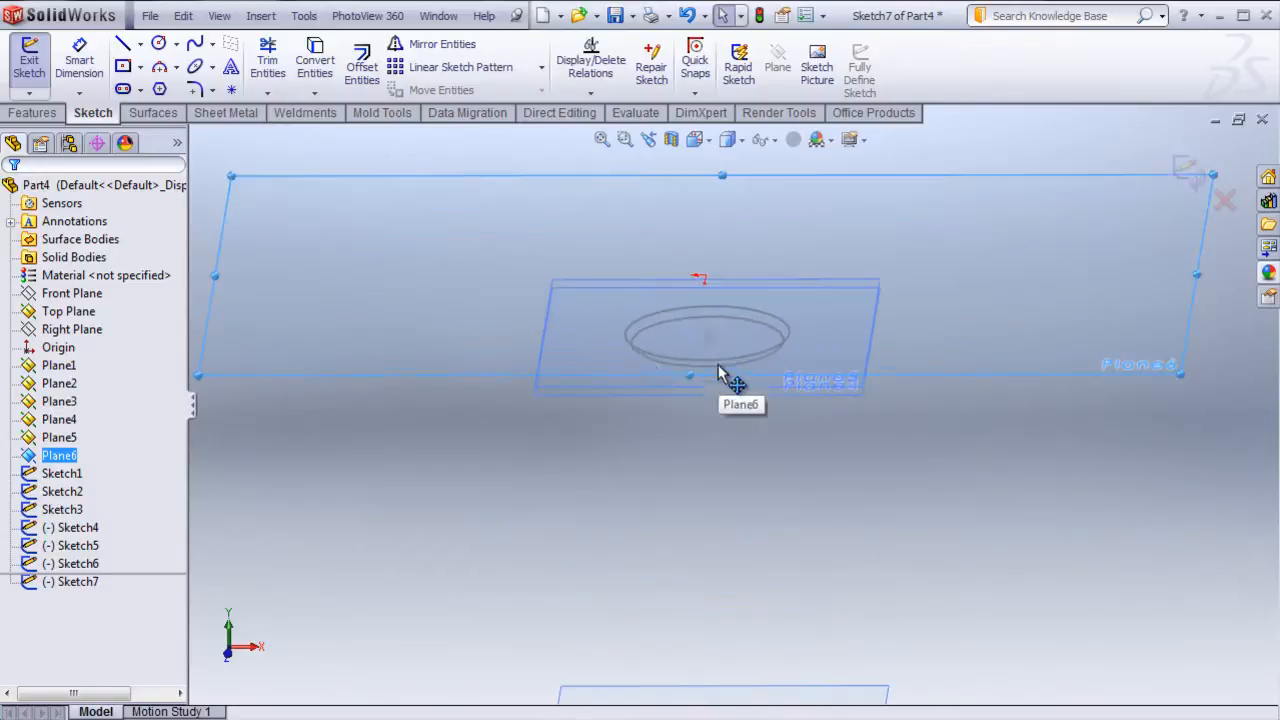
click(644, 320)
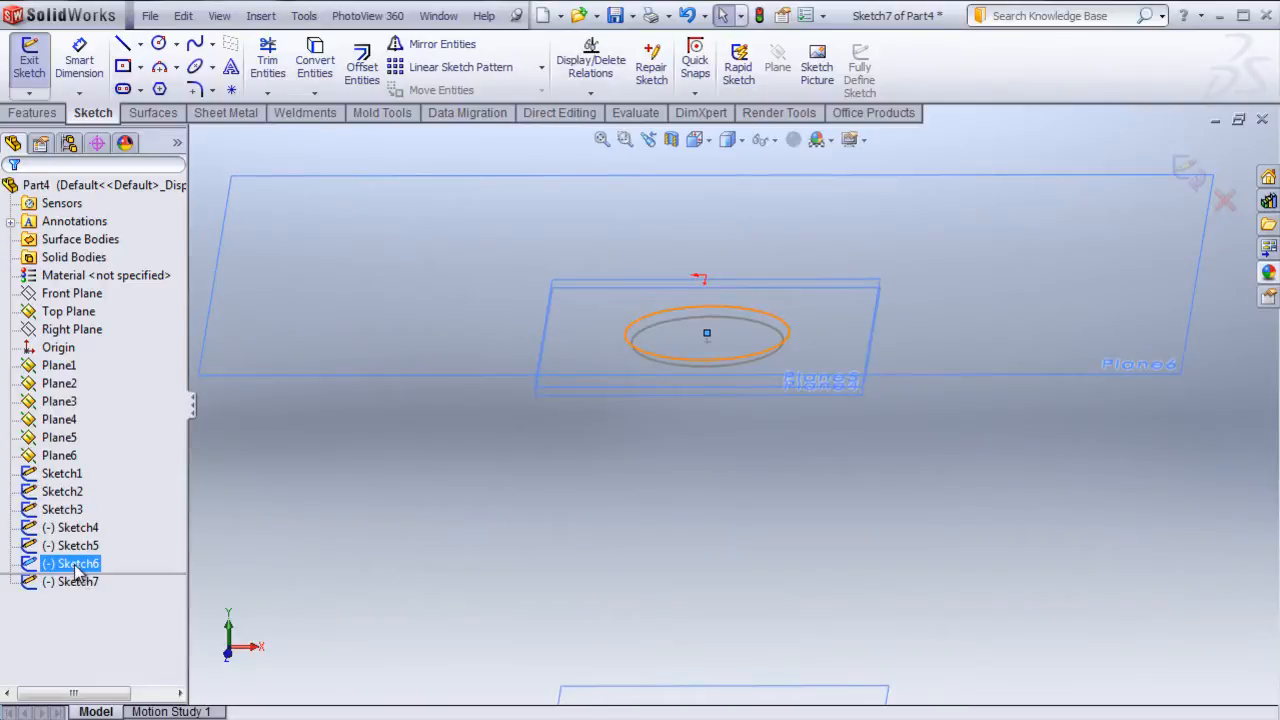
click(314, 66)
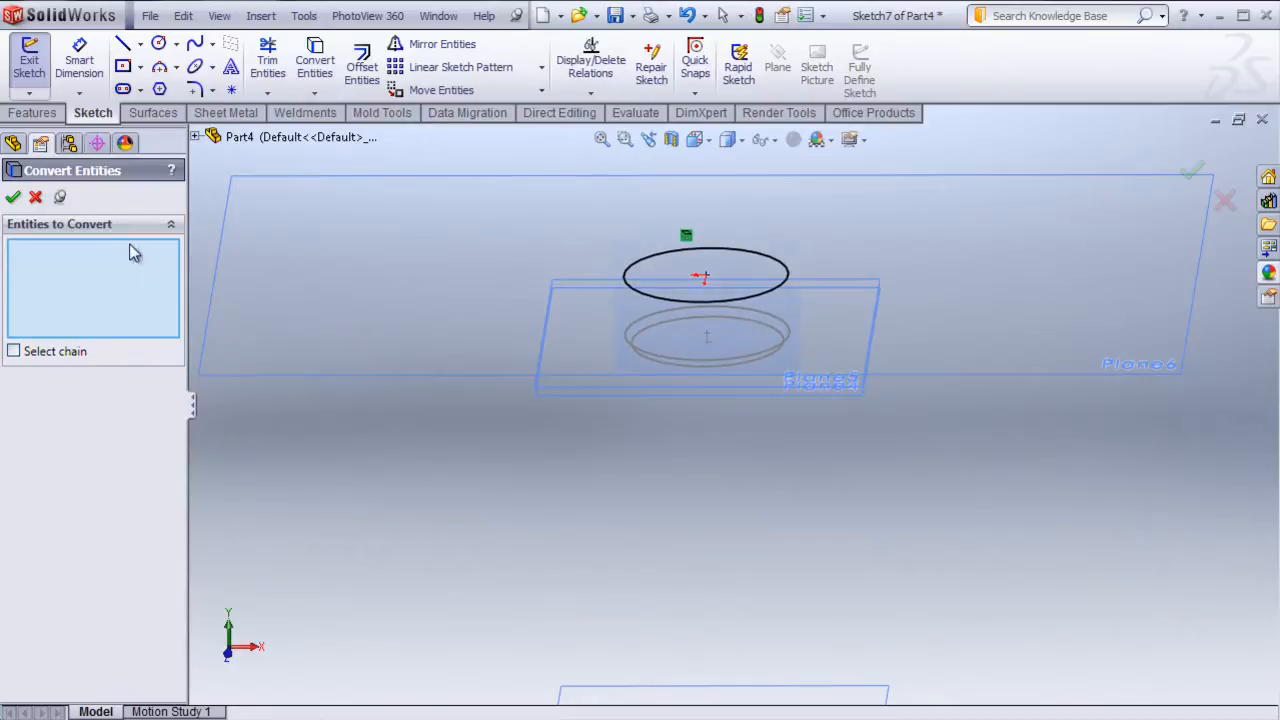
click(13, 198)
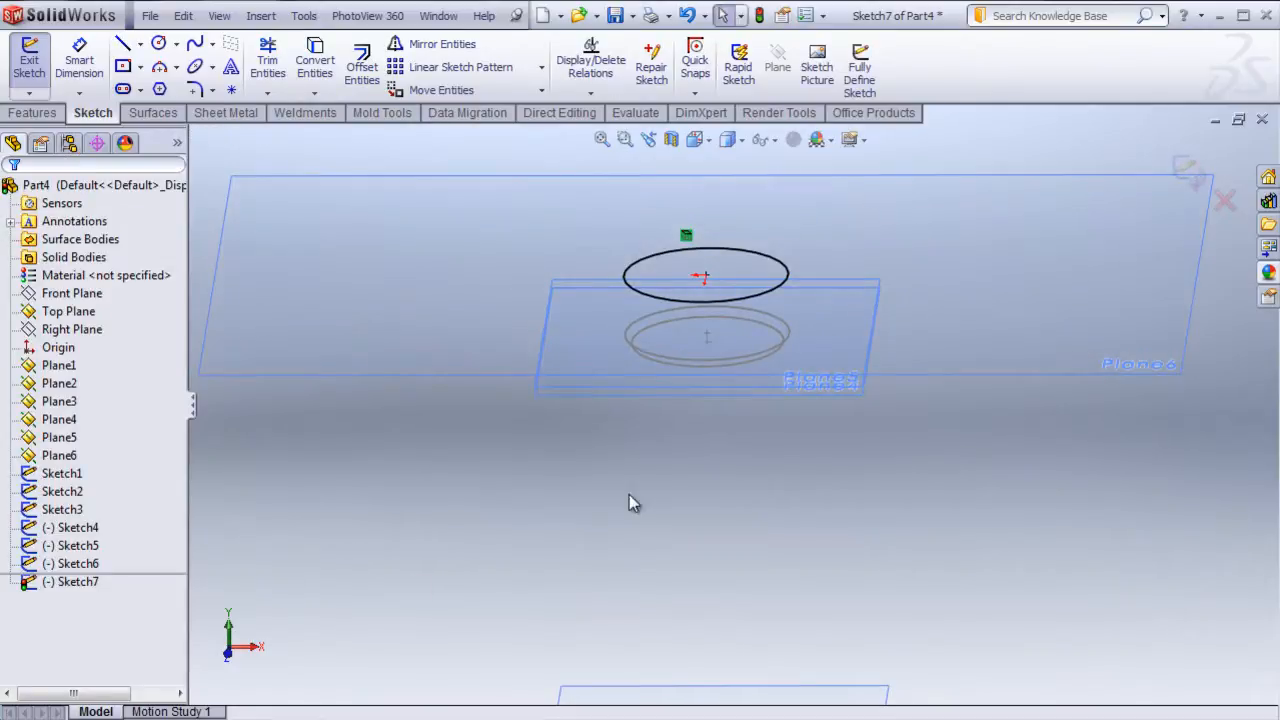
click(1184, 168)
- Start a new sketch on the Front Plane
scroll(974, 528, up, 5)
scroll(820, 568, down, 3)
scroll(787, 581, up, 4)
scroll(787, 581, down, 3)
mouse_move(755, 541)
middle_down()
mouse_move(759, 442)
mouse_move(751, 491)
mouse_move(731, 514)
mouse_move(626, 523)
mouse_move(609, 551)
mouse_move(529, 571)
mouse_move(586, 546)
mouse_move(737, 532)
middle_up()
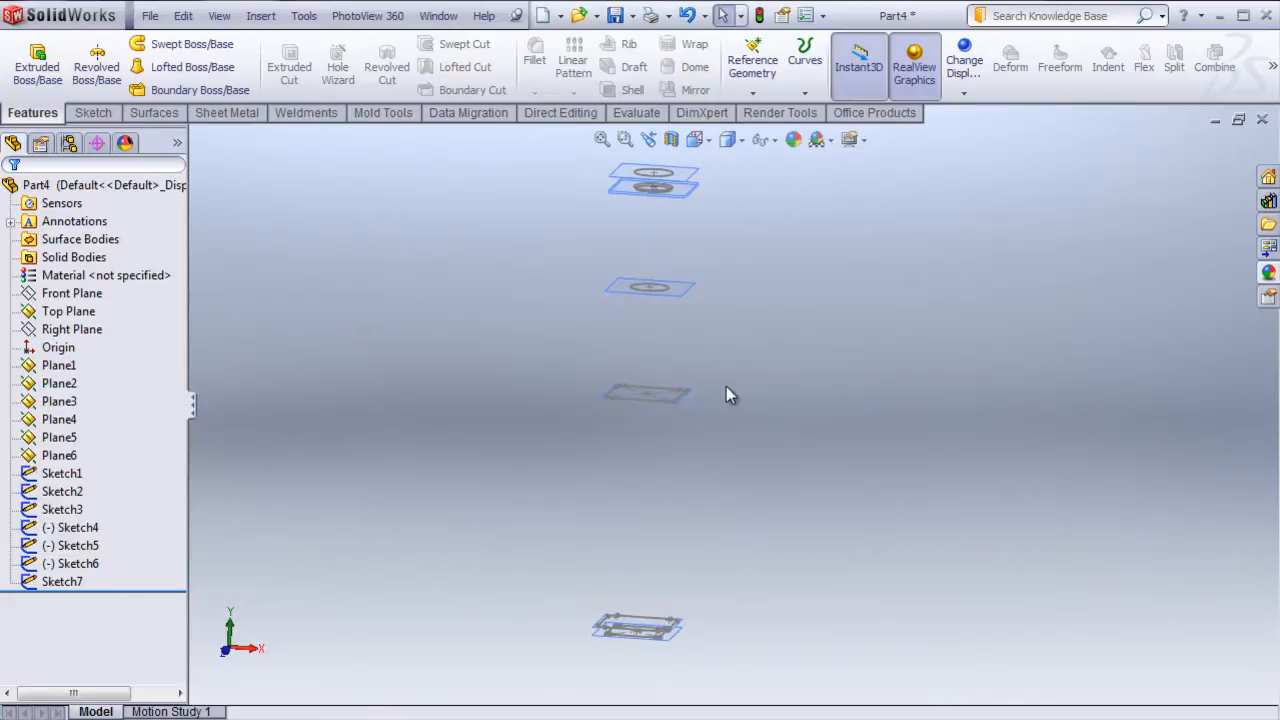
key(ctrl+1)
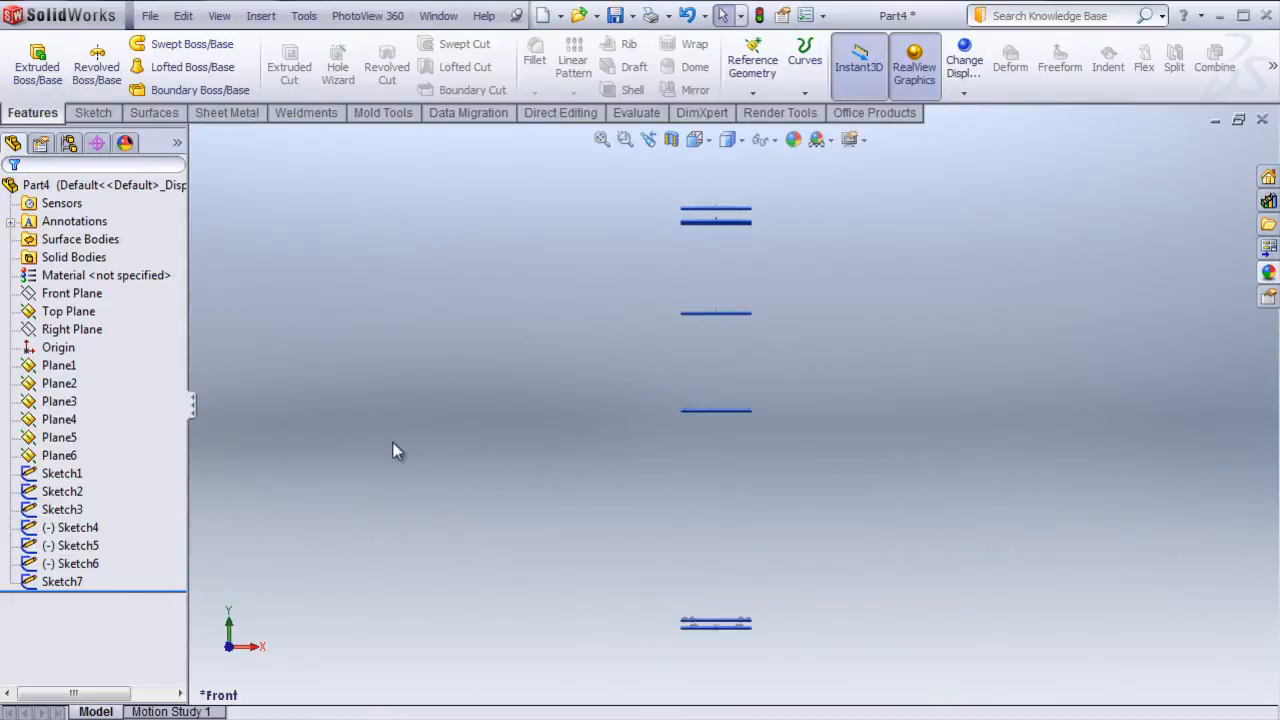
click(90, 293)
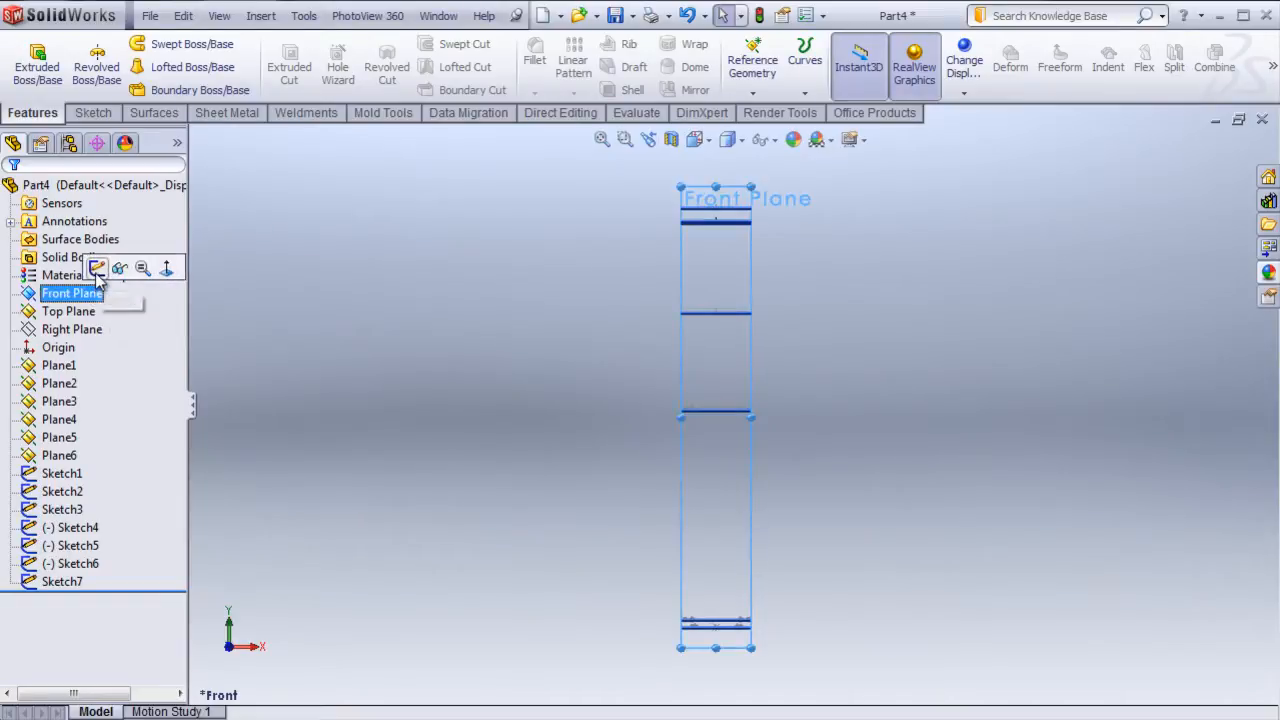
click(96, 268)
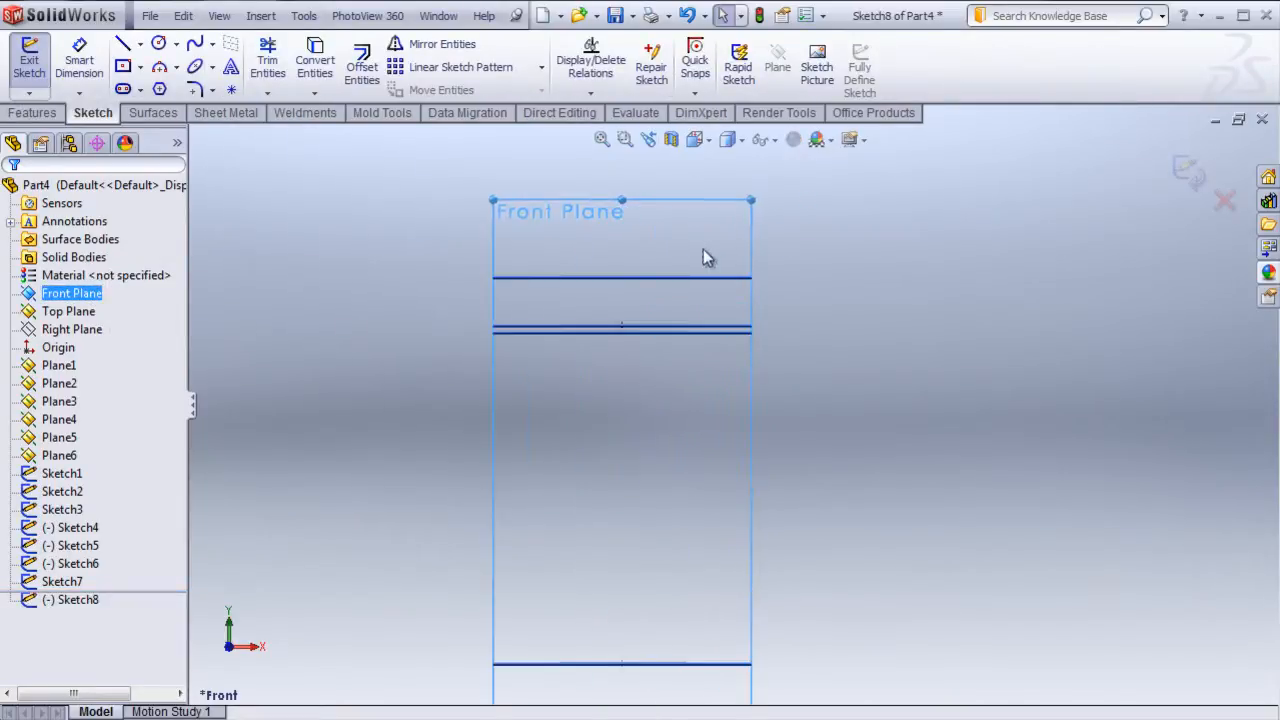
- Hide Plane1 through Plane6 and the Top Plane
click(58, 365)
ctrl+click(60, 456)
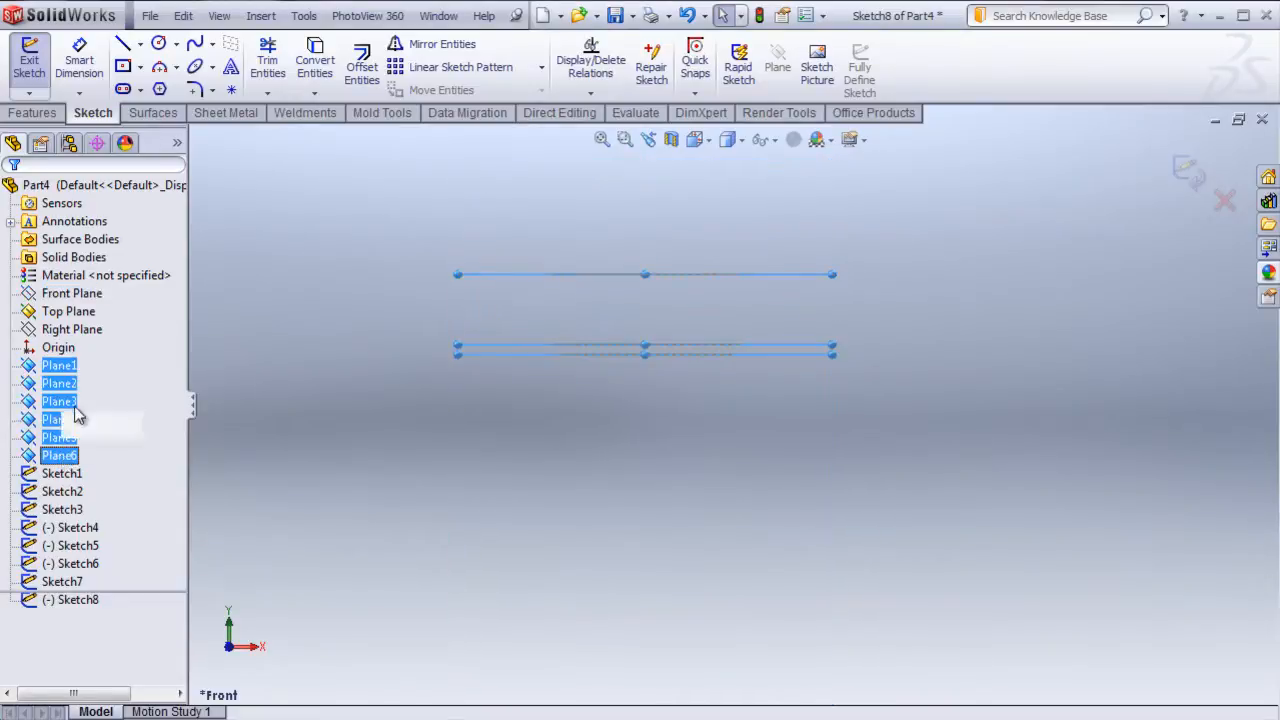
click(78, 427)
scroll(718, 546, up, 5)
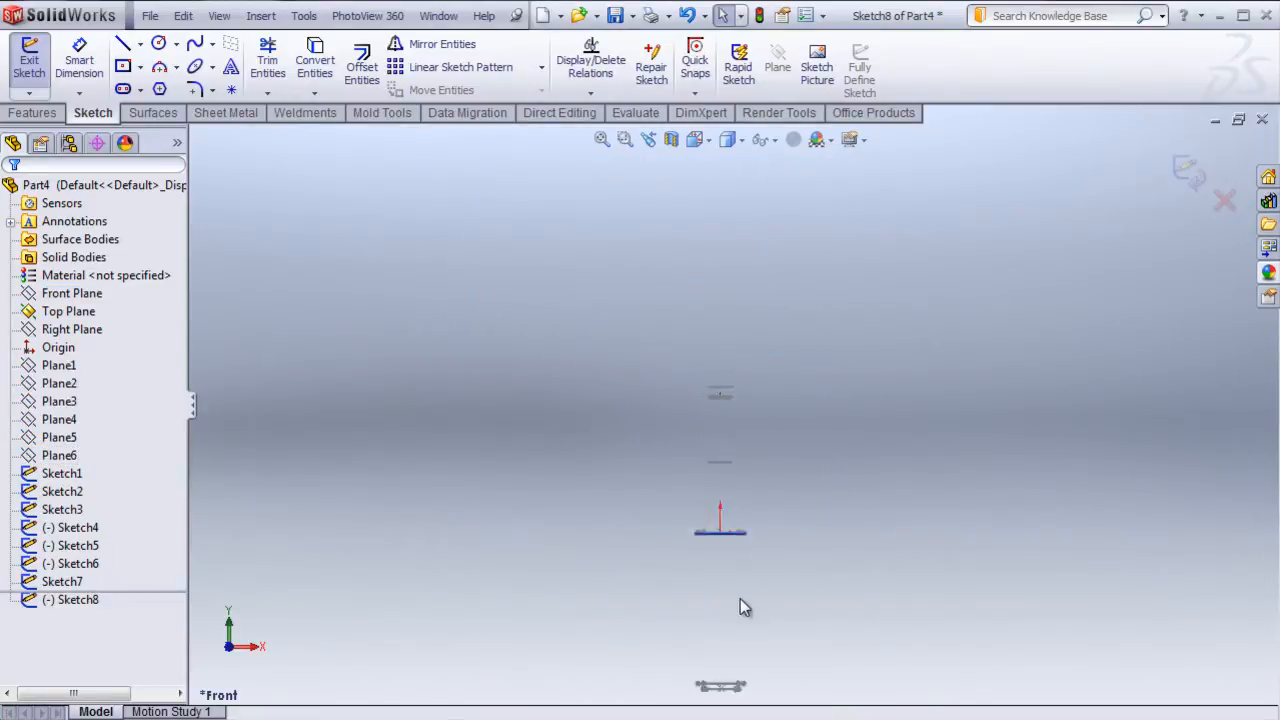
click(62, 313)
click(90, 282)
- Draw a vertical centerline about 356 mm long from the midpoint of the topmost circle down to the lowest base profile
scroll(598, 454, up, 4)
scroll(895, 498, down, 3)
scroll(788, 500, up, 1)
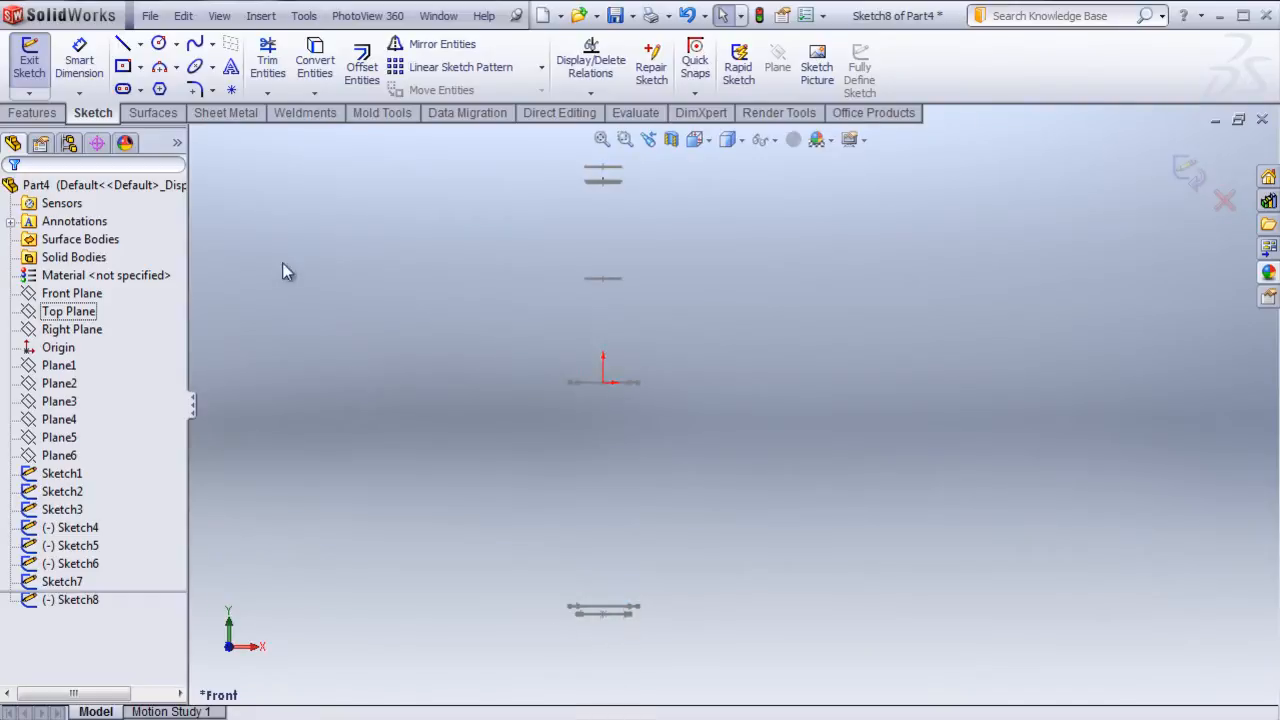
click(127, 48)
click(140, 44)
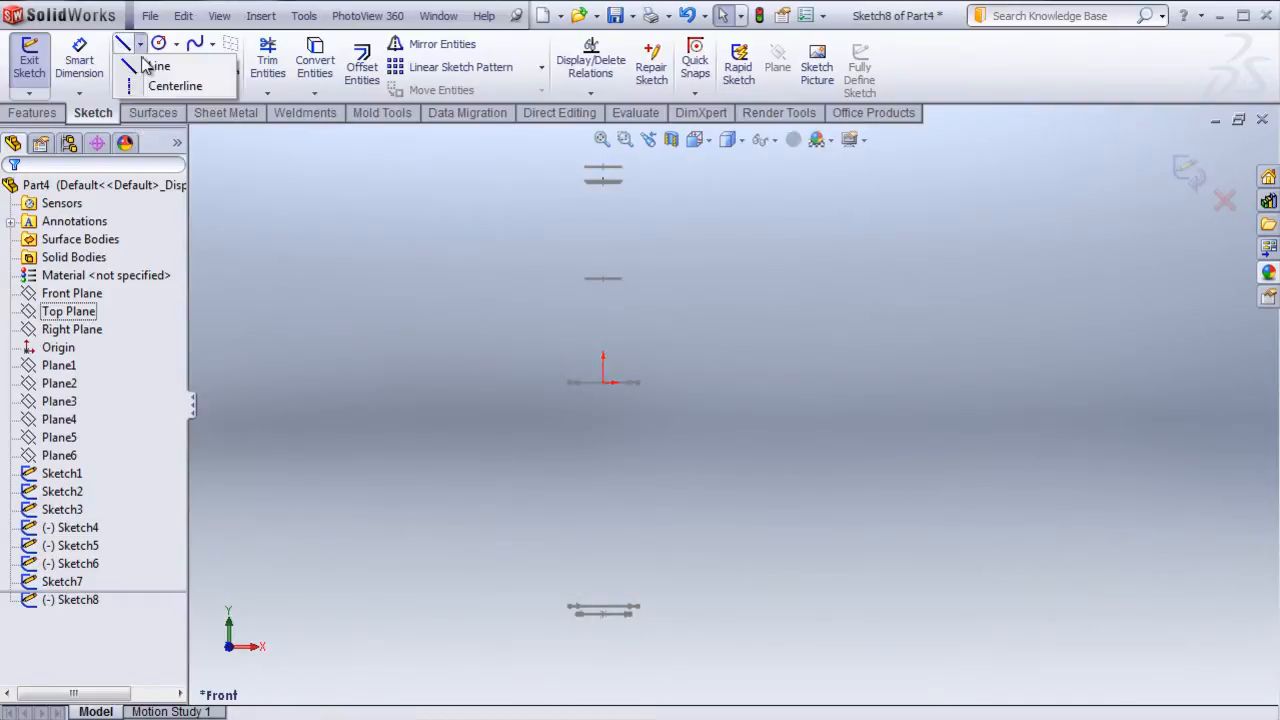
click(160, 86)
scroll(583, 191, down, 2)
scroll(670, 234, up, 3)
scroll(685, 322, down, 11)
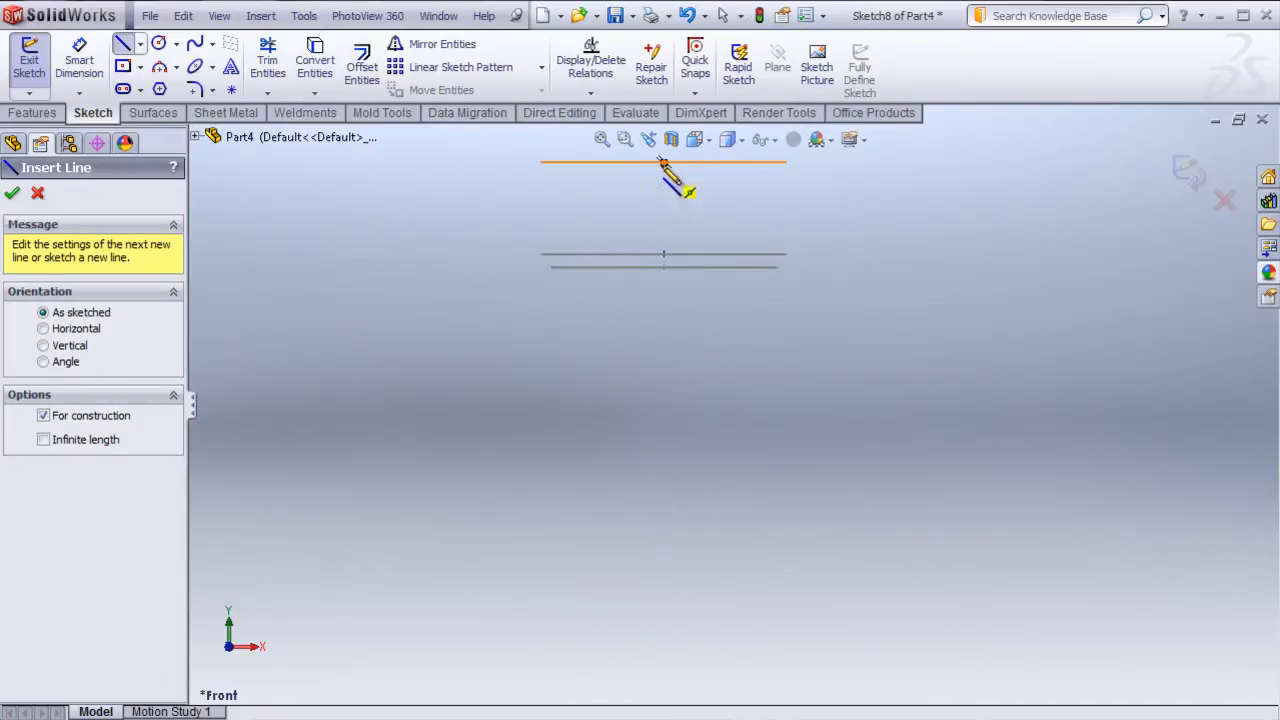
click(663, 161)
scroll(690, 560, up, 9)
scroll(746, 608, down, 6)
scroll(740, 611, up, 2)
scroll(697, 440, down, 10)
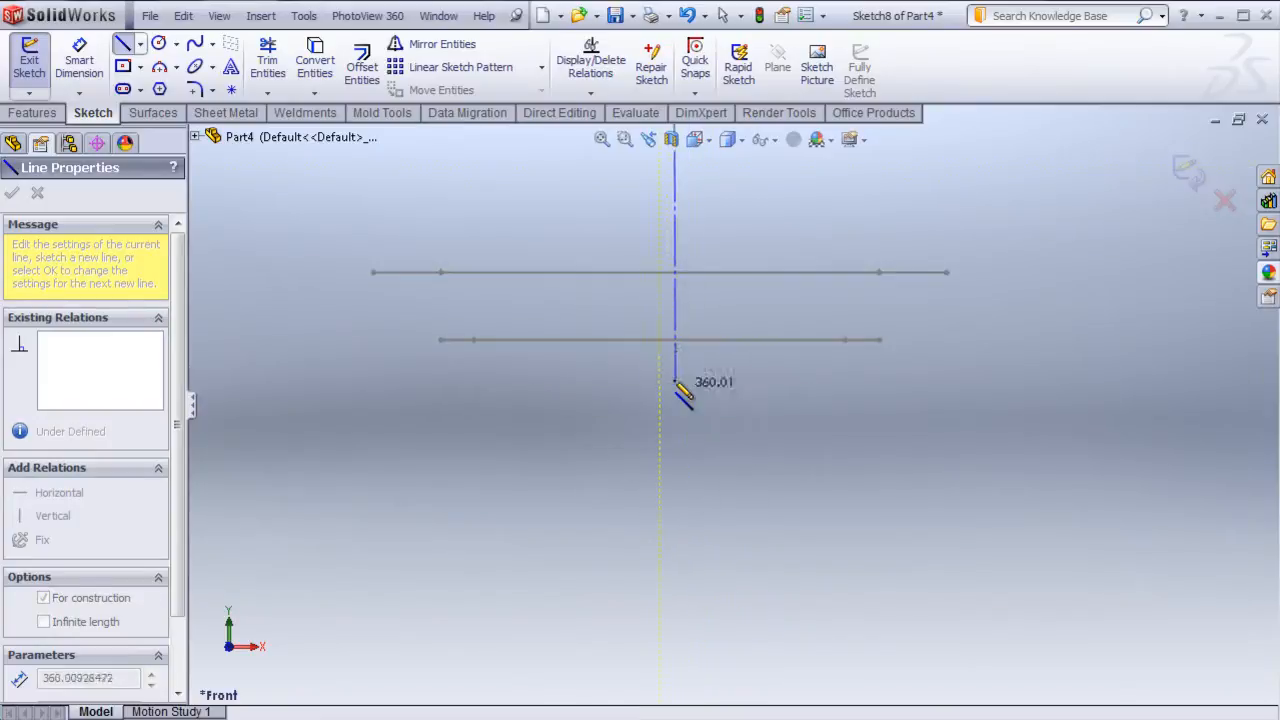
click(659, 340)
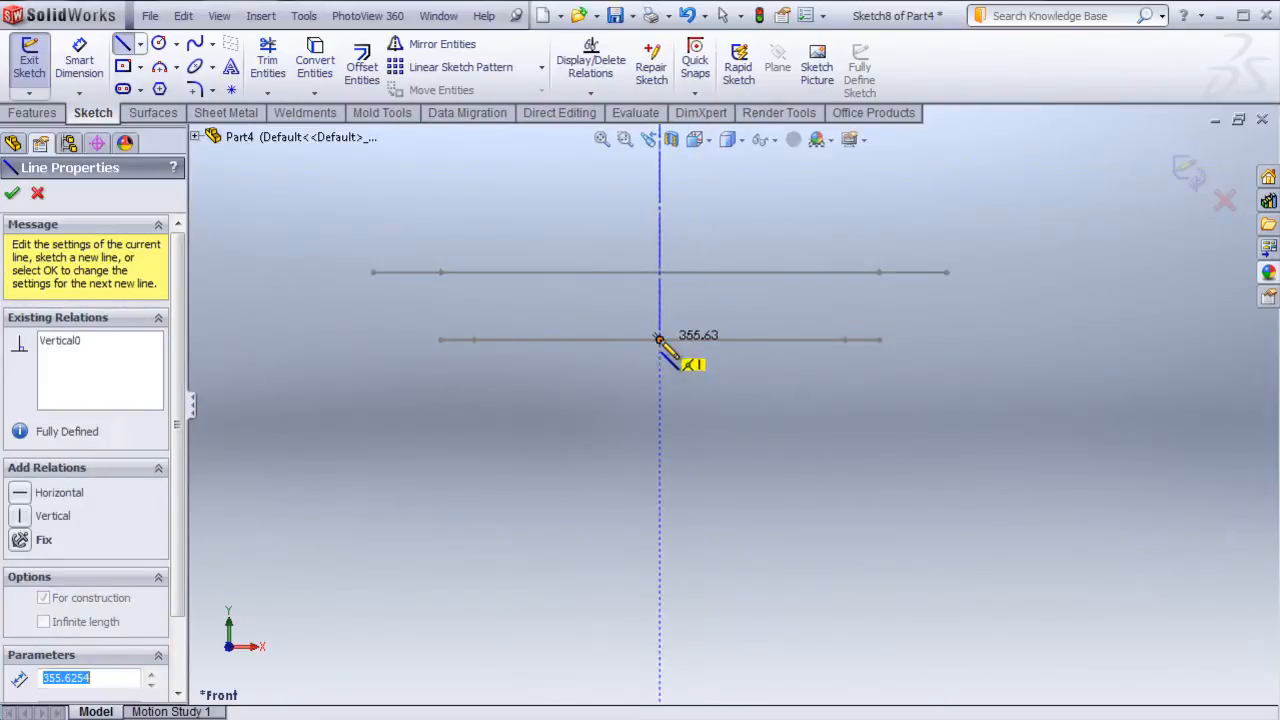
right_click(611, 509)
click(660, 518)
- Hide Sketch1 through Sketch7, leaving the Front Plane sketch displayed
scroll(726, 428, up, 16)
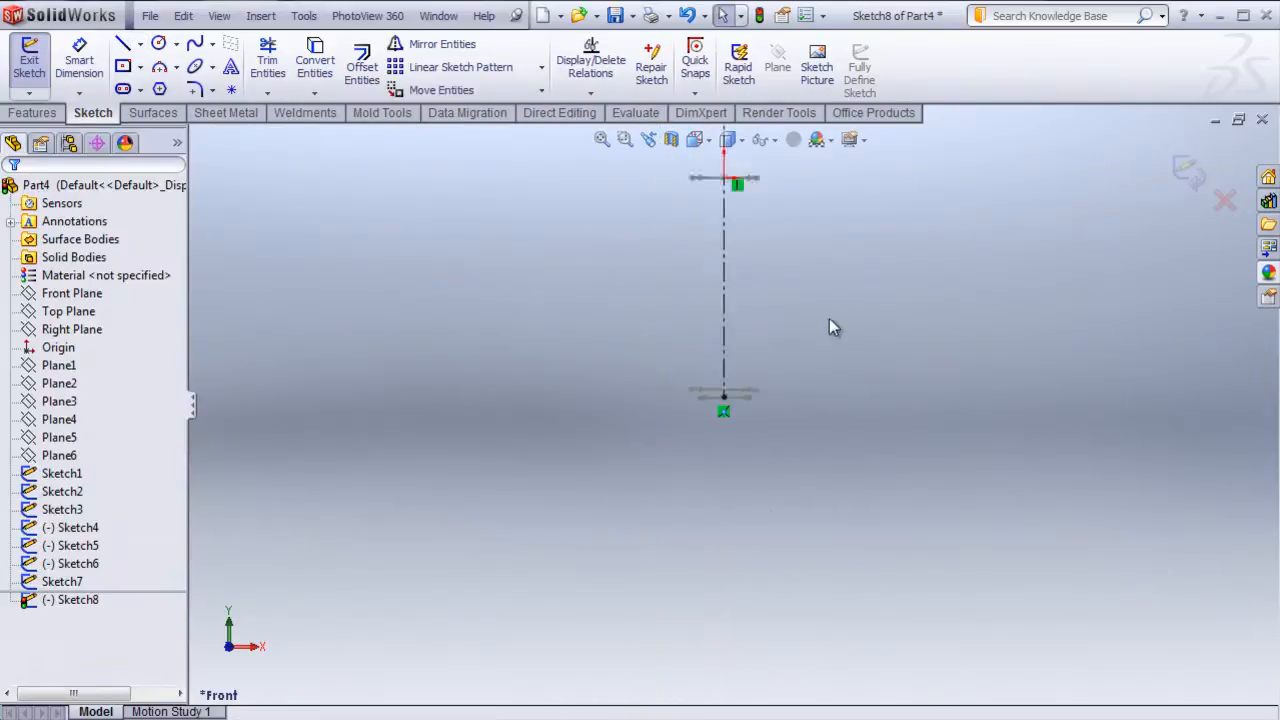
scroll(818, 310, down, 3)
scroll(790, 310, down, 2)
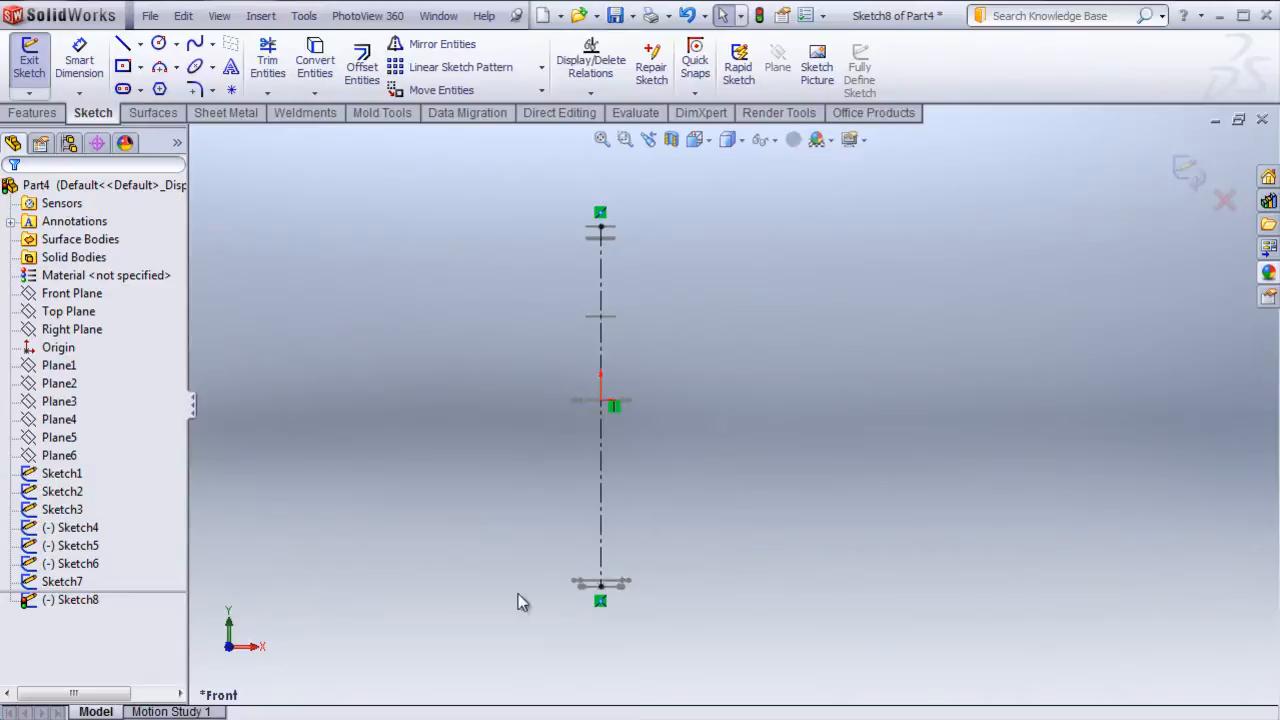
click(68, 584)
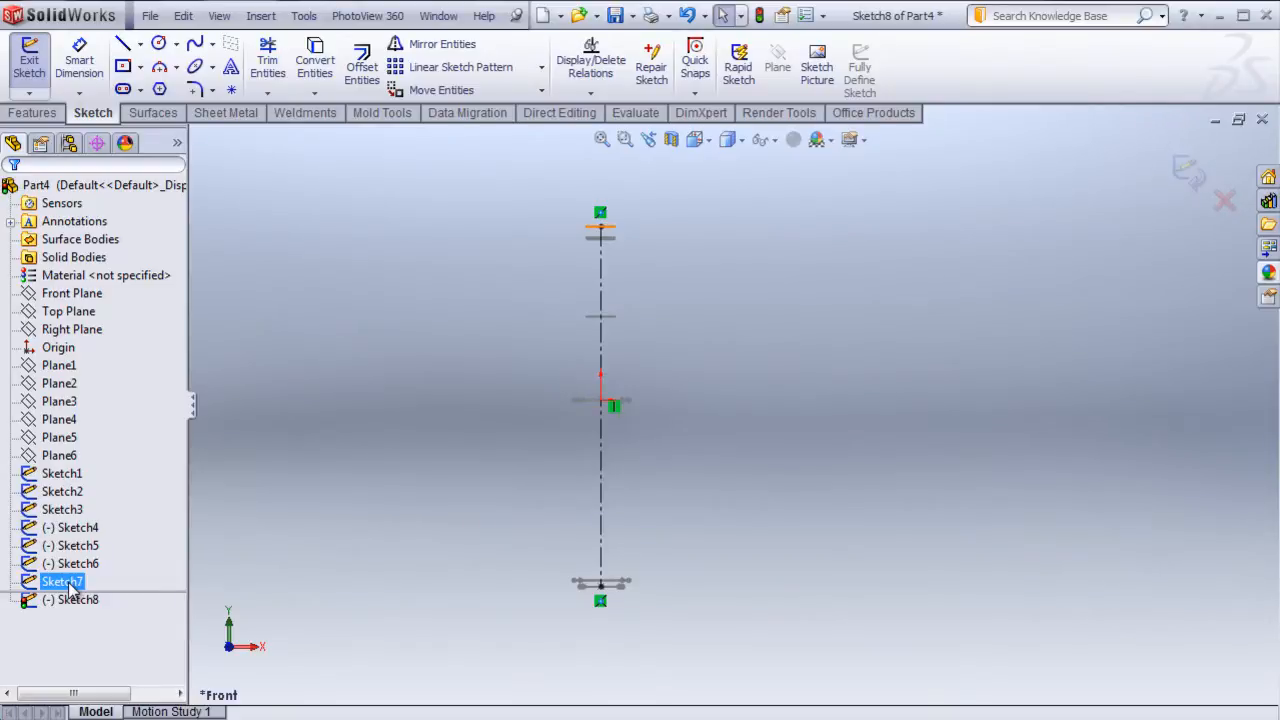
shift+click(71, 587)
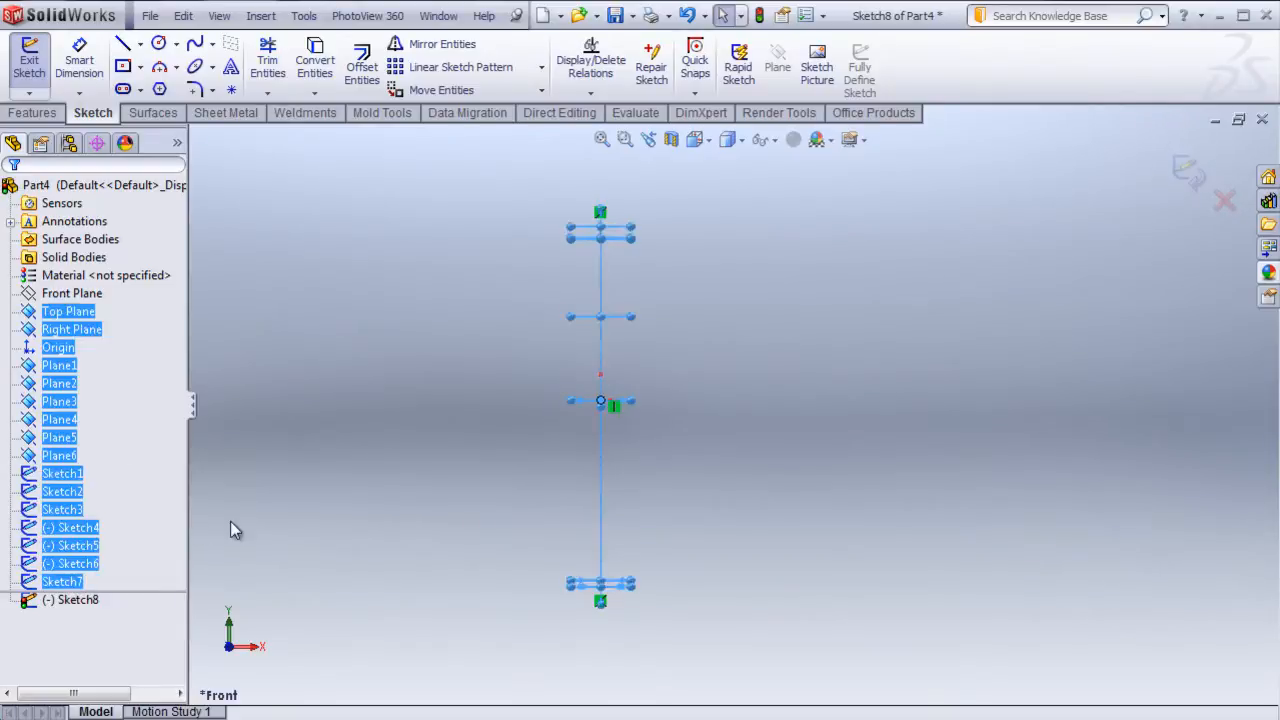
click(64, 475)
shift+click(67, 584)
right_click(66, 476)
click(82, 452)
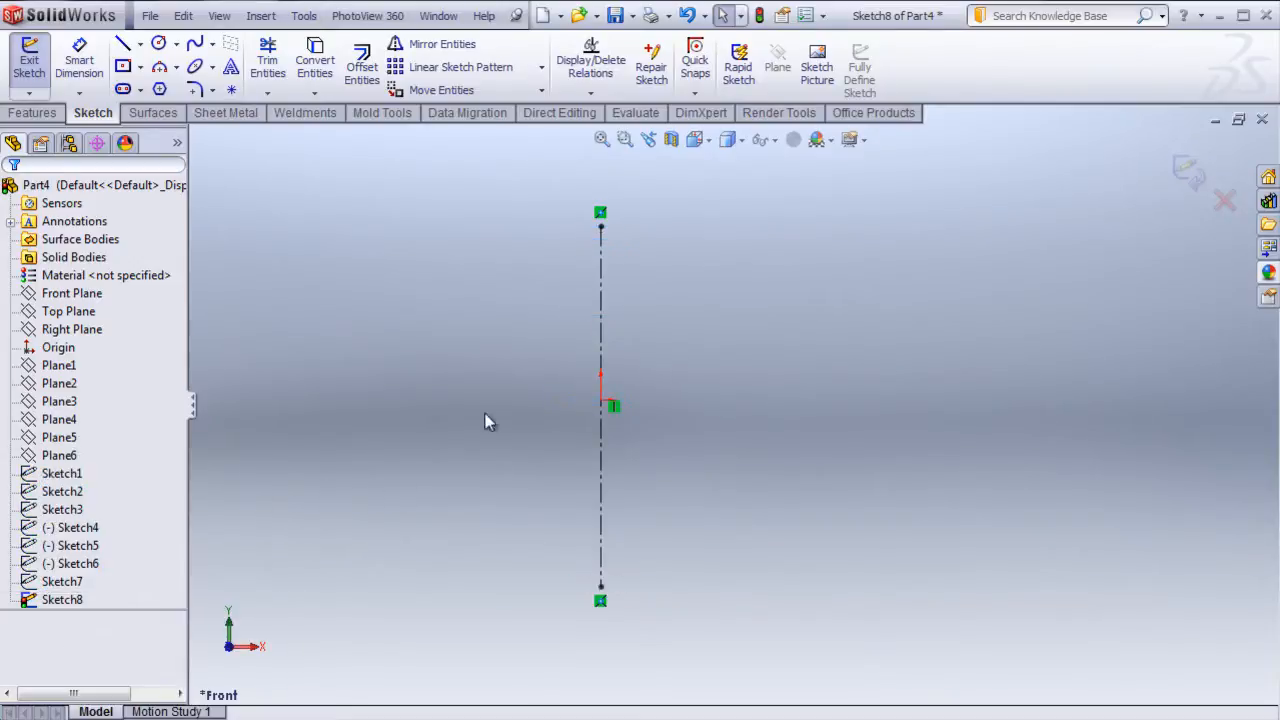
- Examine the silhouette of the blue bottle in the reference rendering from the neck down to the base
scroll(786, 318, up, 1)
scroll(783, 319, down, 1)
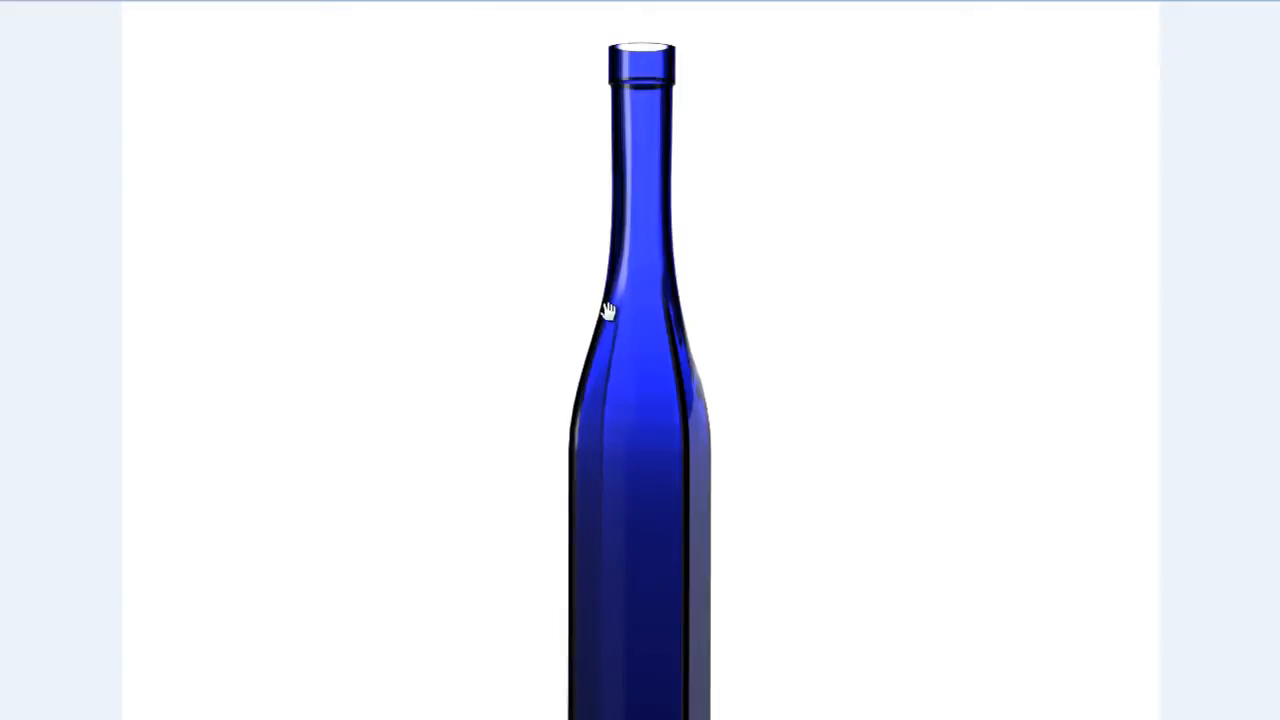
drag(598, 530, 625, 337)
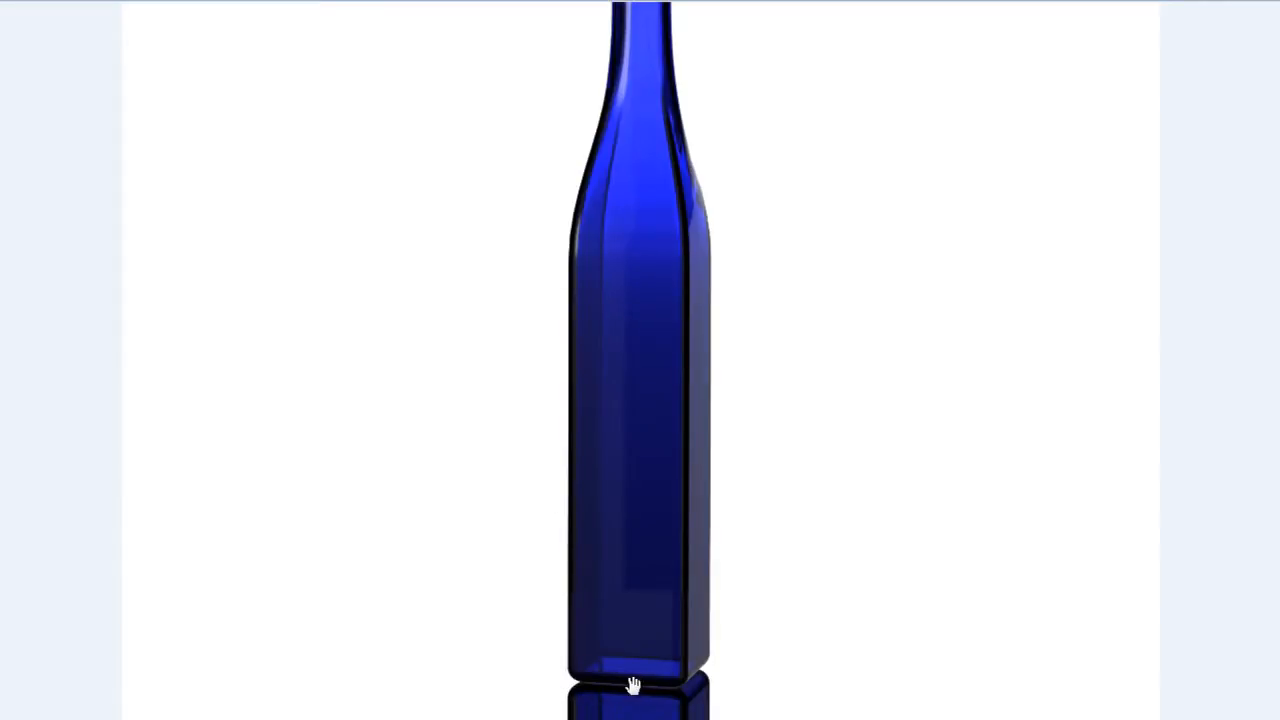
scroll(634, 430, down, 1)
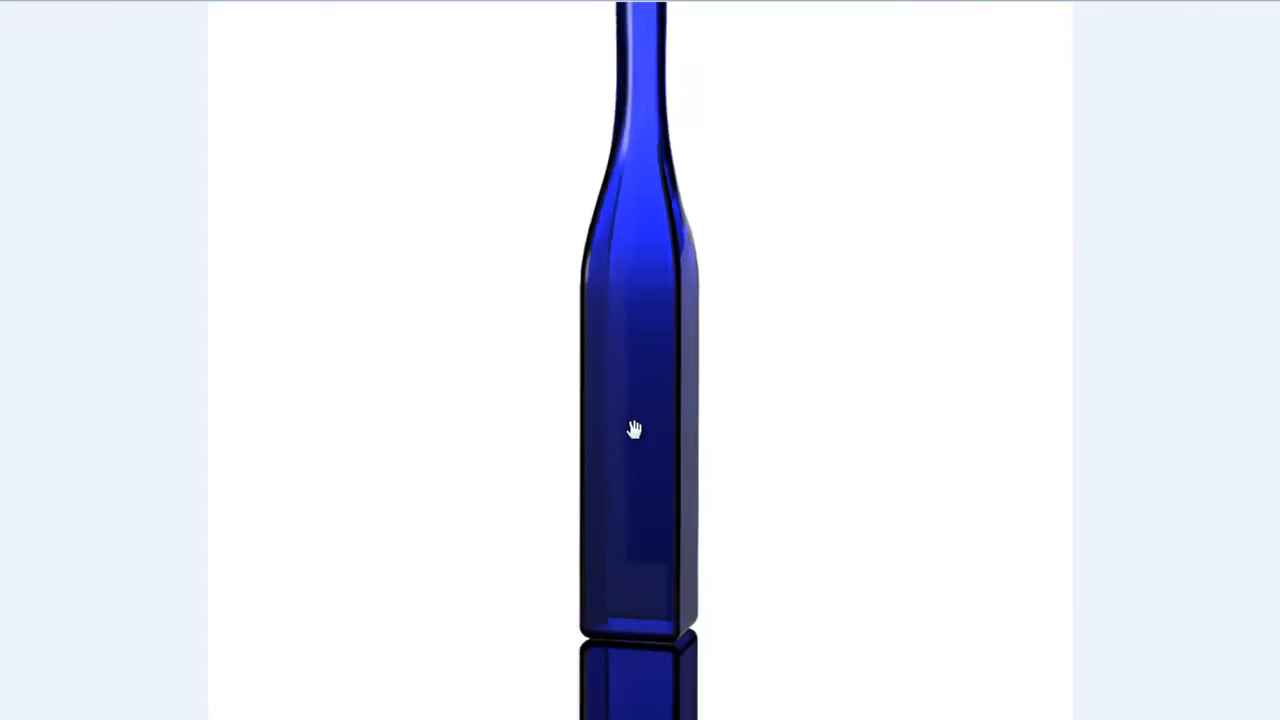
scroll(634, 430, down, 1)
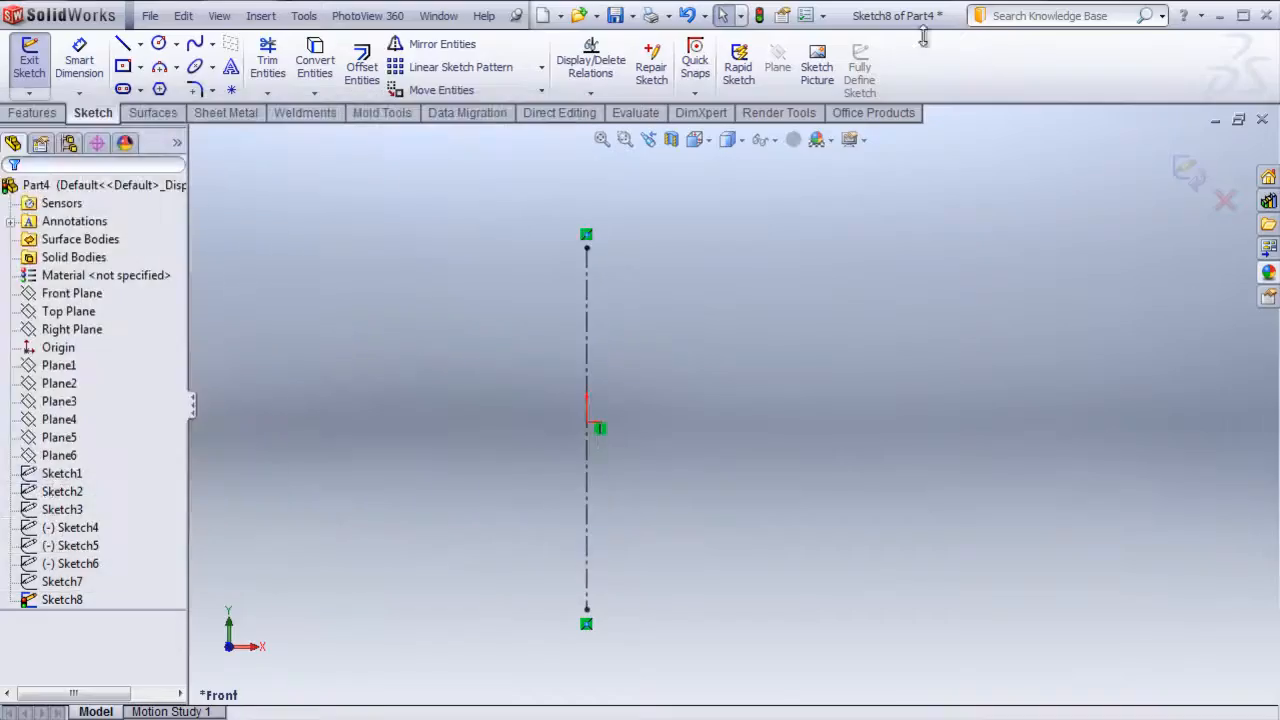
- Sketch connected lines from the centerline's upper end: a horizontal mouth line, a short vertical lip, a small inward step and a longer vertical neck line
click(121, 47)
scroll(551, 257, down, 1)
scroll(600, 262, down, 1)
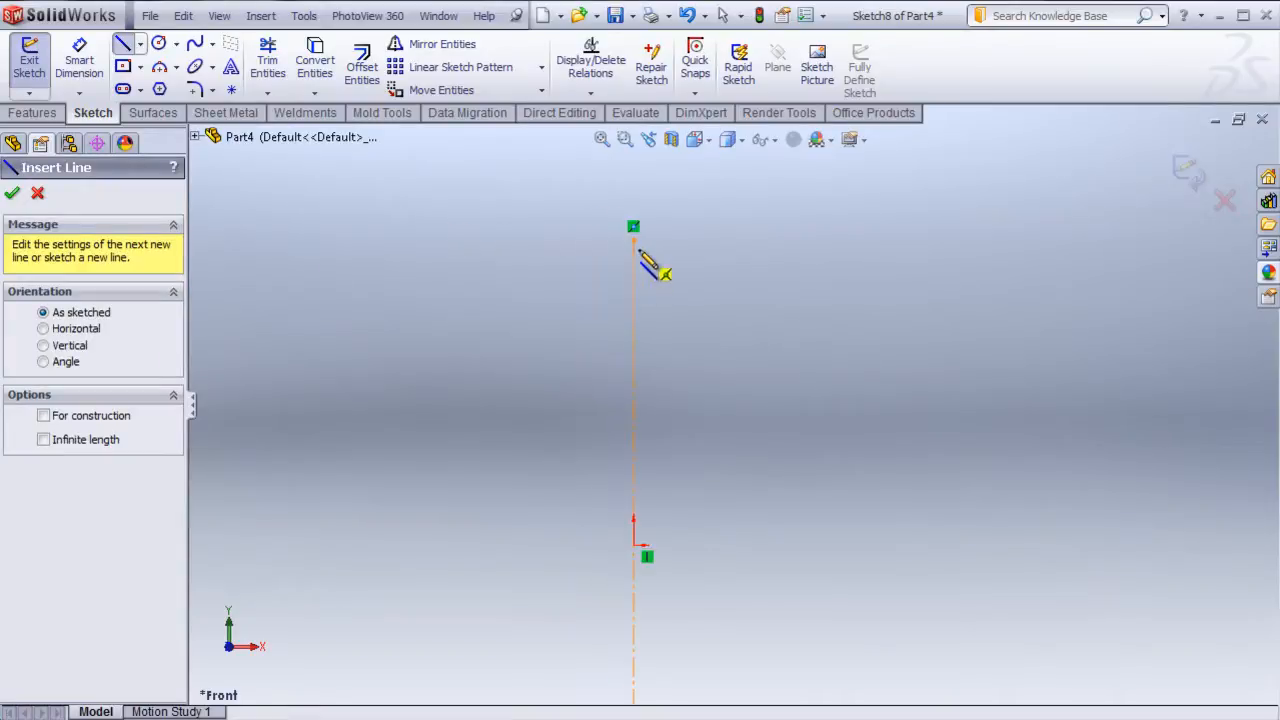
click(575, 240)
click(576, 268)
scroll(660, 340, down, 5)
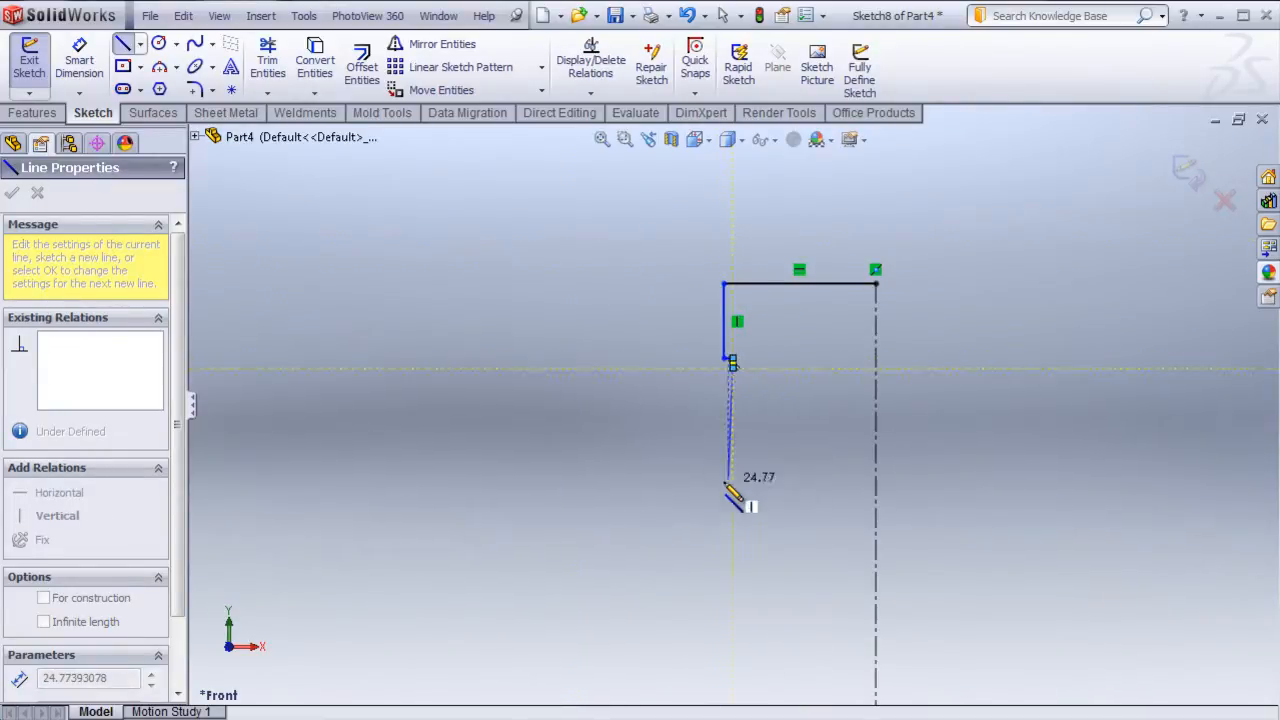
scroll(749, 560, up, 6)
scroll(745, 570, down, 1)
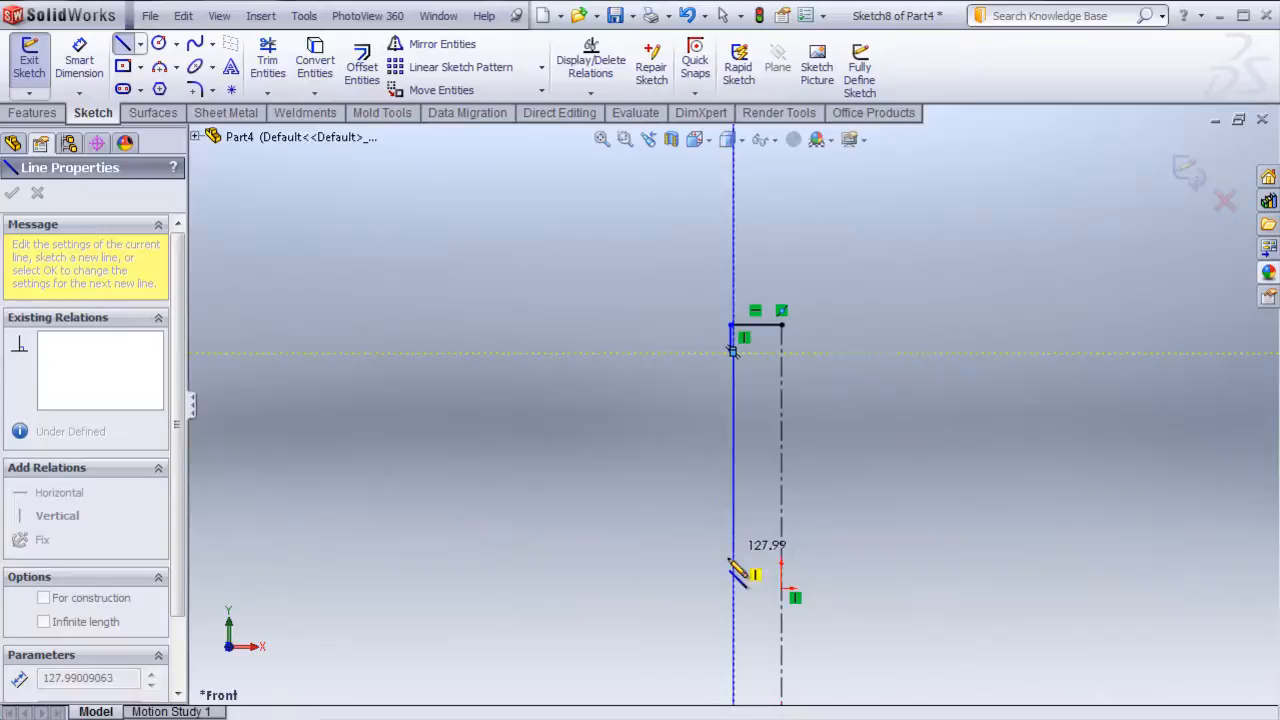
click(736, 491)
scroll(690, 605, up, 3)
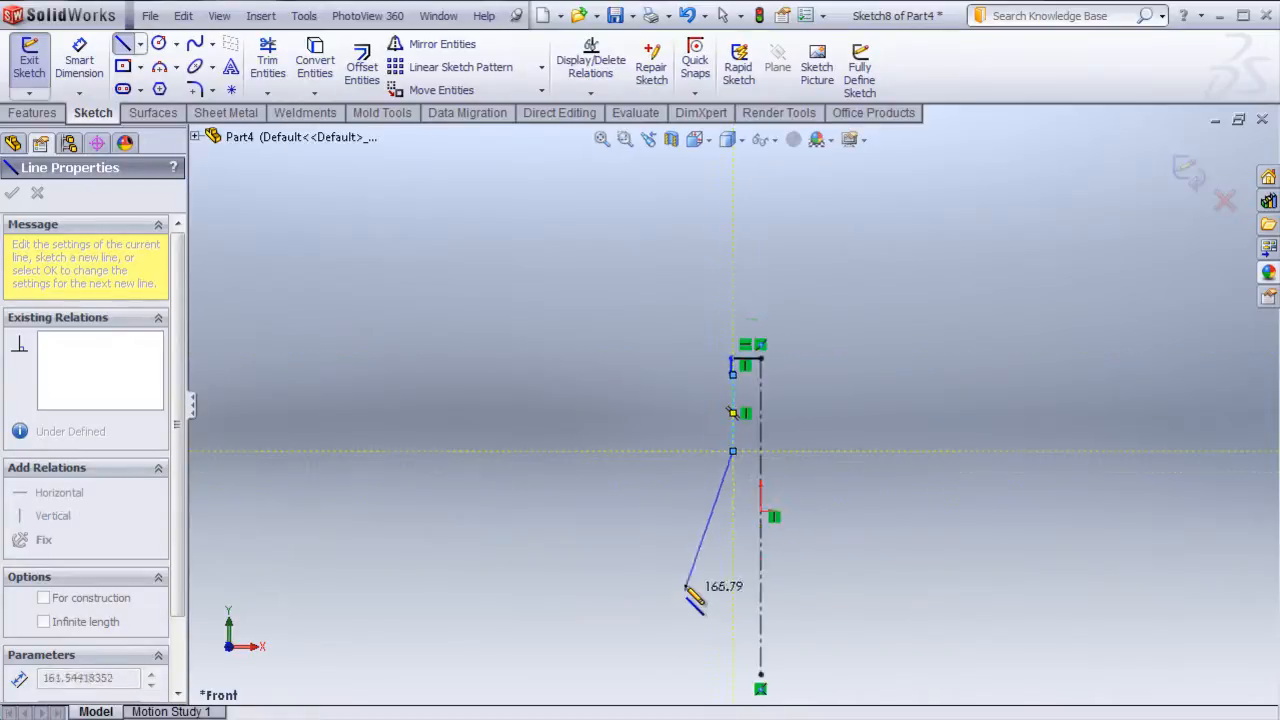
right_click(705, 548)
click(730, 544)
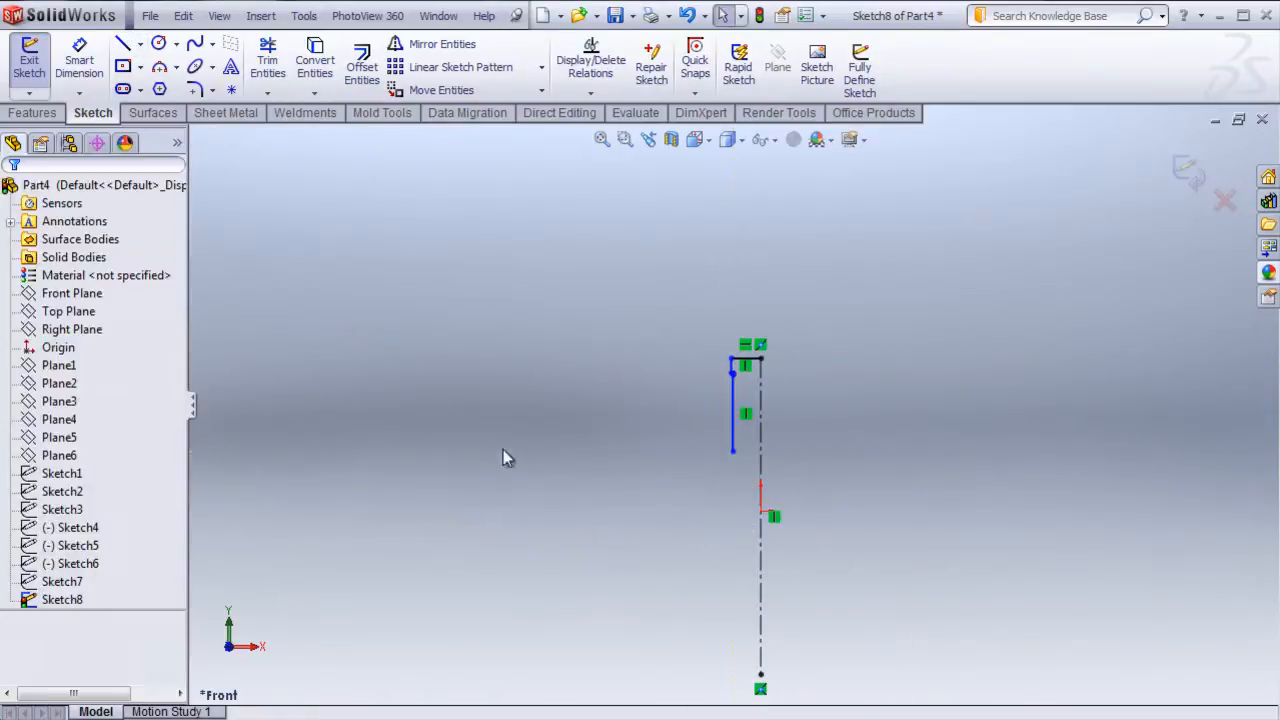
- Sketch a horizontal base line outward from the centerline's lower end and a vertical body side line rising from its outer end
click(122, 43)
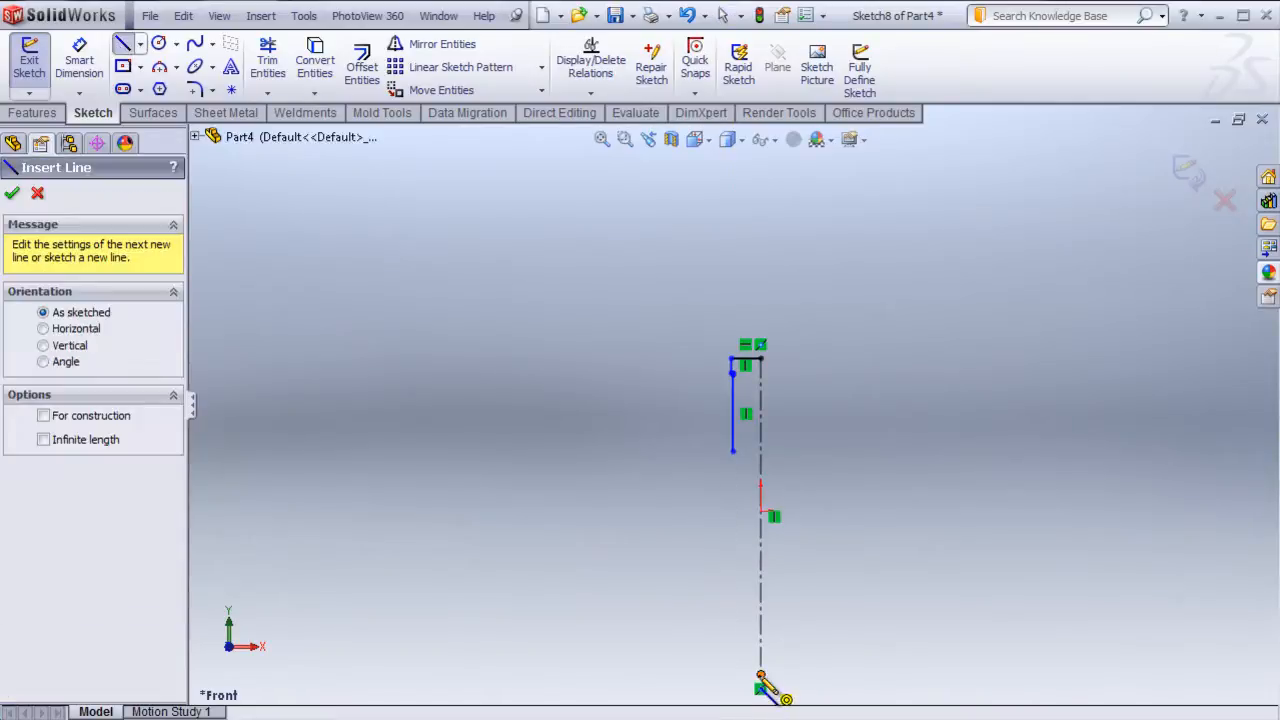
click(761, 674)
click(700, 674)
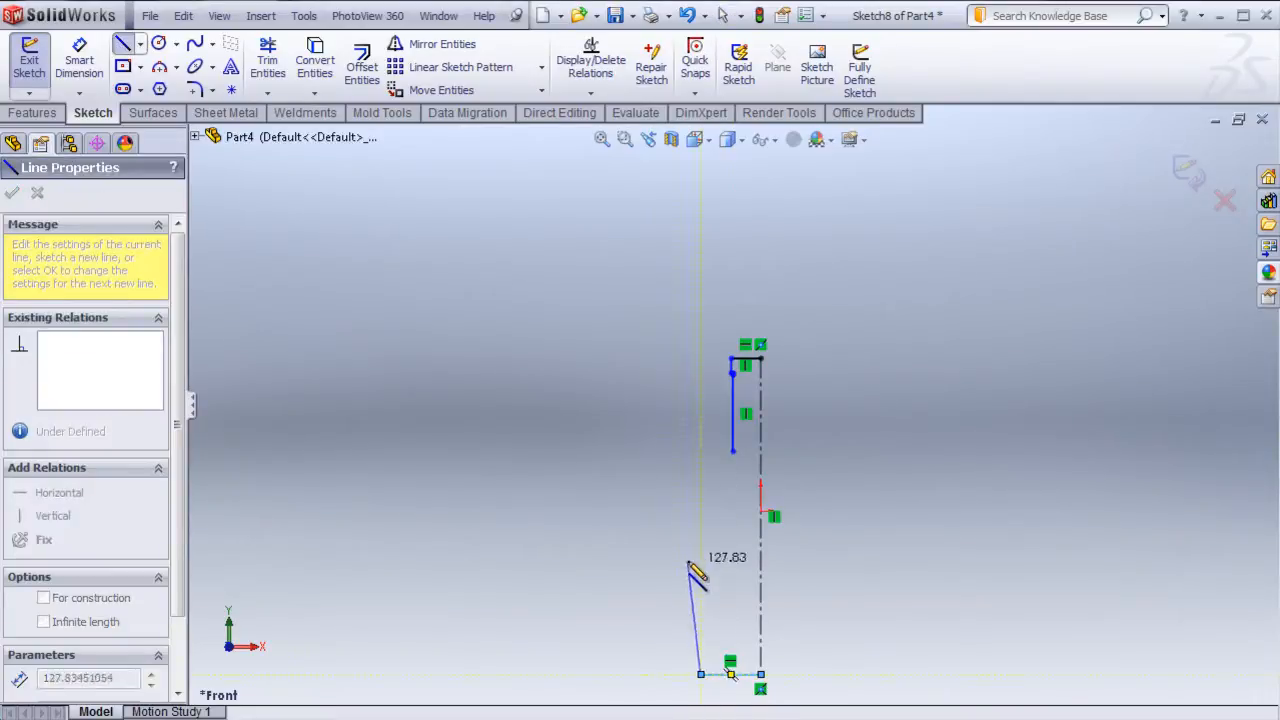
click(700, 512)
right_click(586, 598)
click(620, 609)
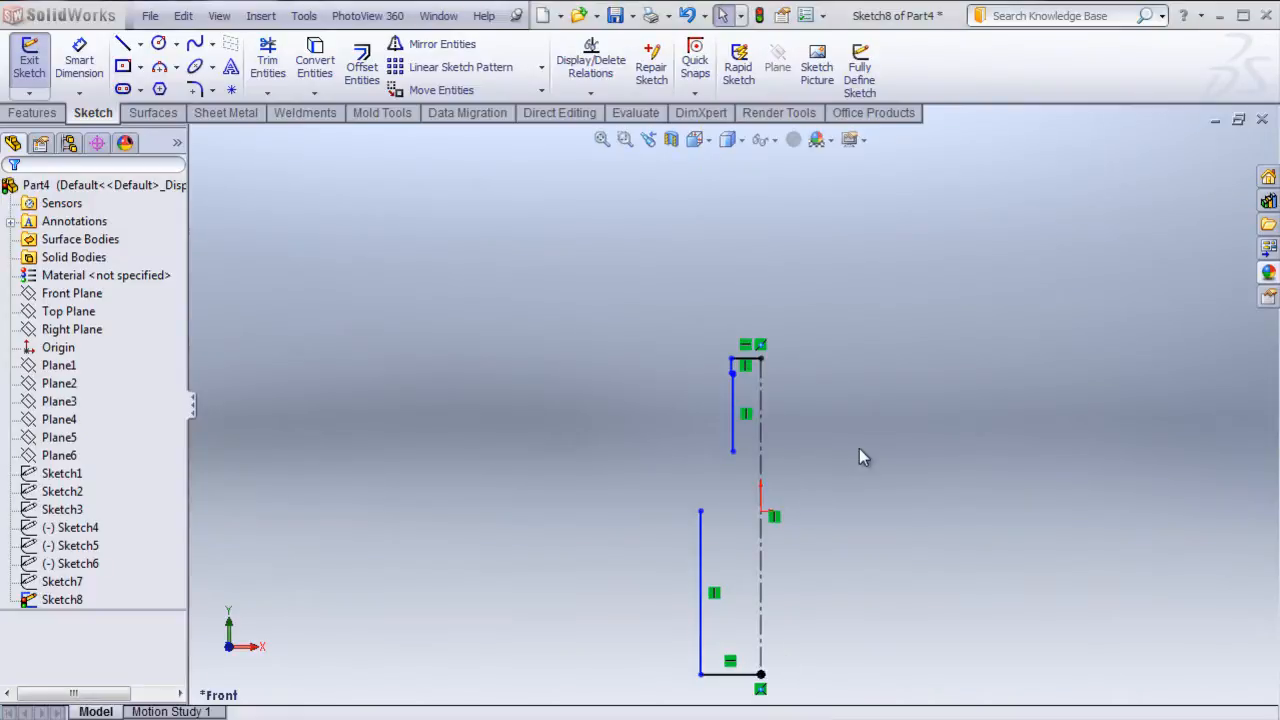
- Draw a two-point shoulder spline joining the neck line's lower end to the upper end of the body side line
click(195, 43)
click(733, 452)
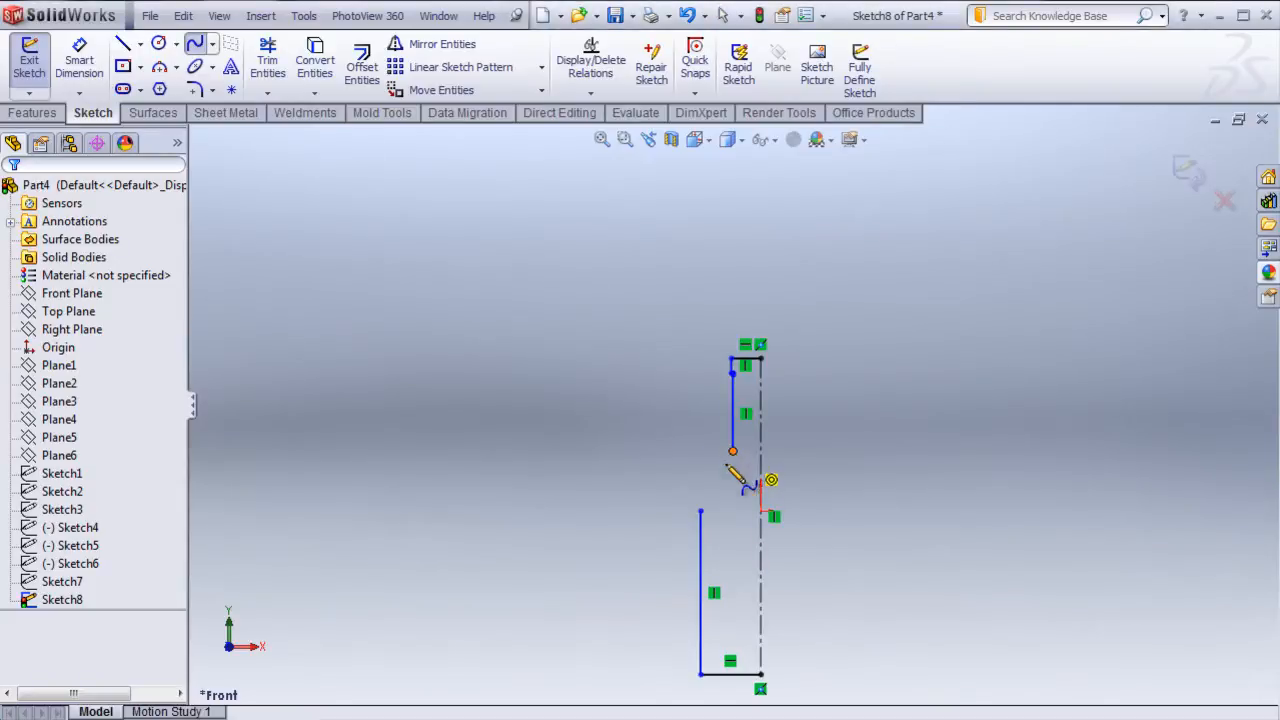
right_click(535, 550)
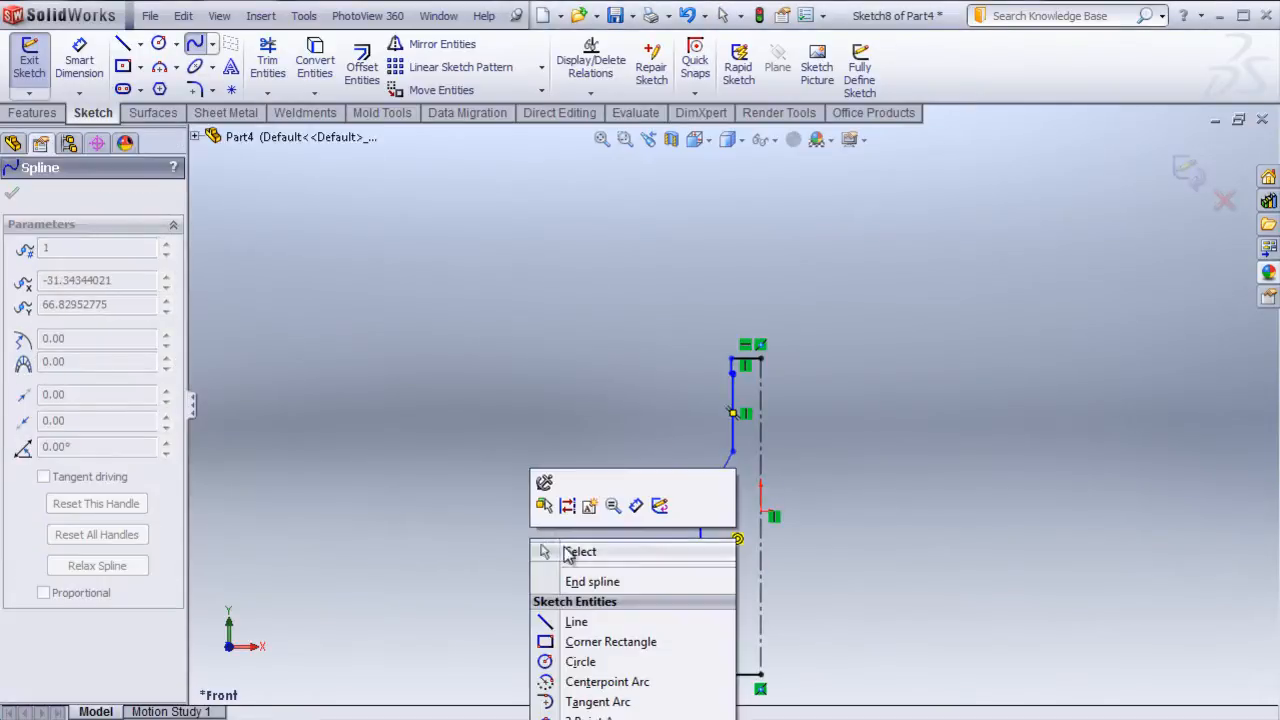
click(578, 551)
key(f)
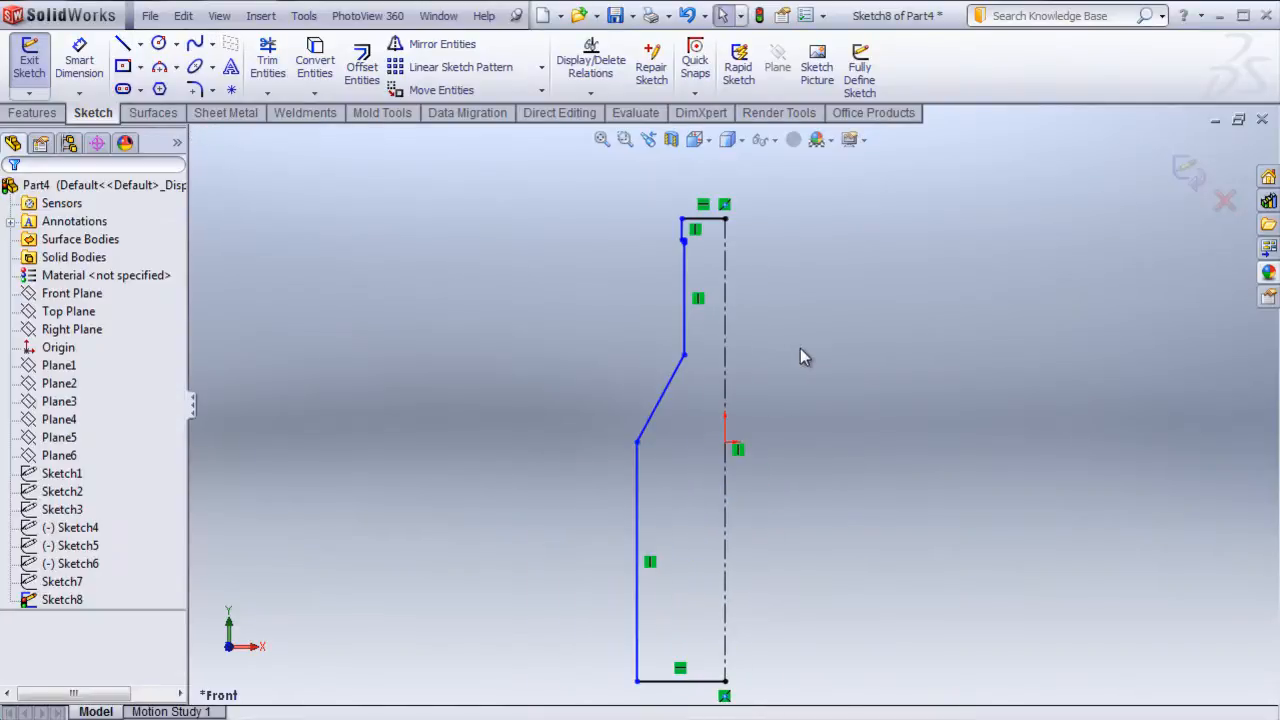
- Add a horizontal centerline about 31 mm long from the neck line's lower end to the central axis
click(140, 44)
click(168, 88)
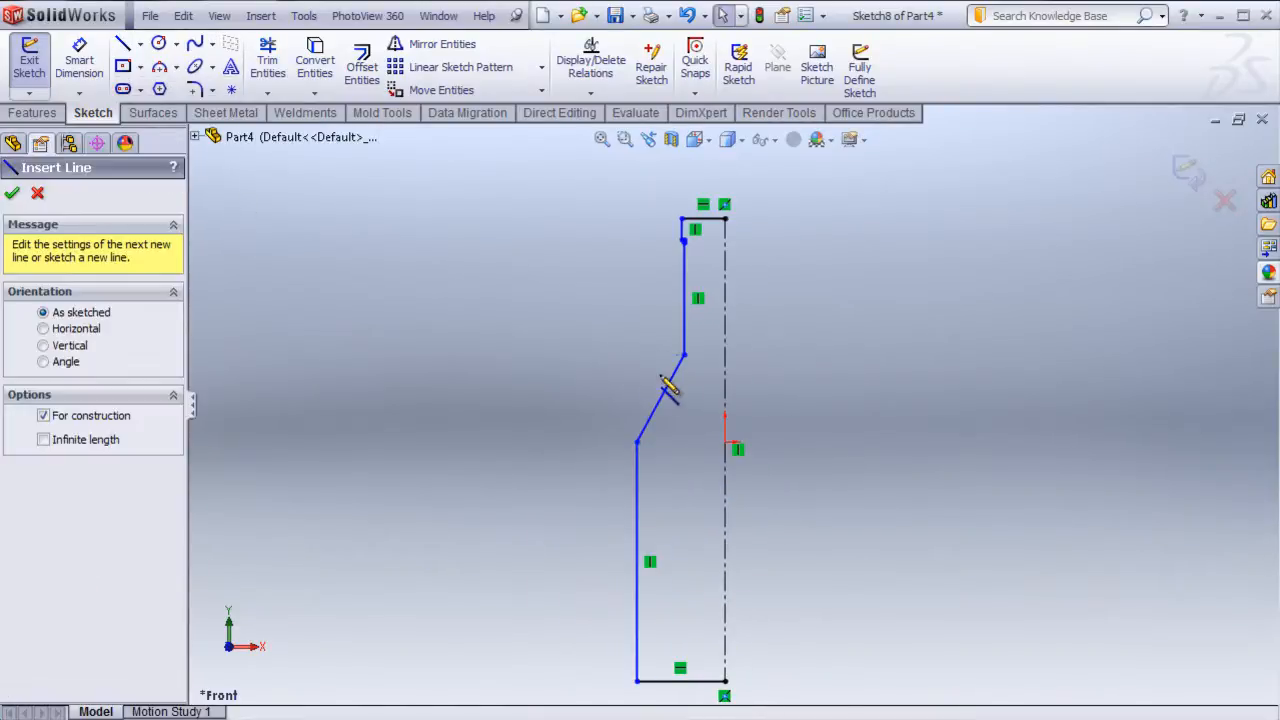
click(684, 357)
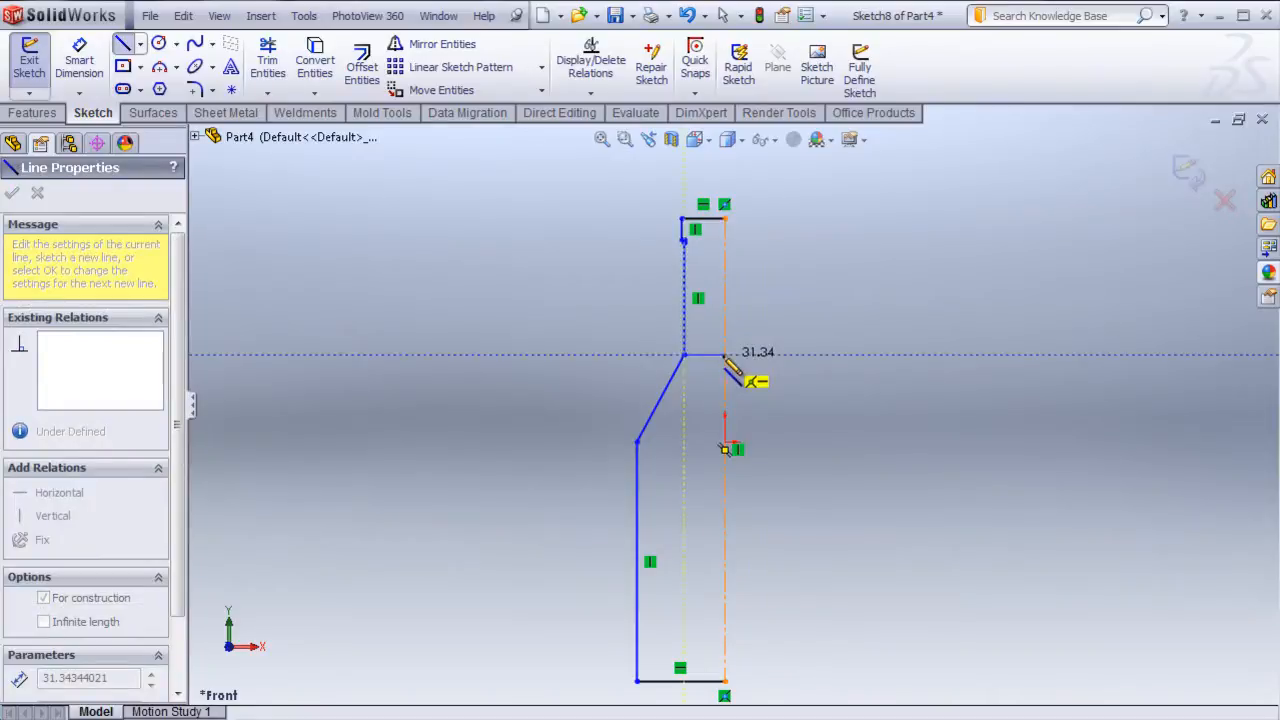
right_click(788, 354)
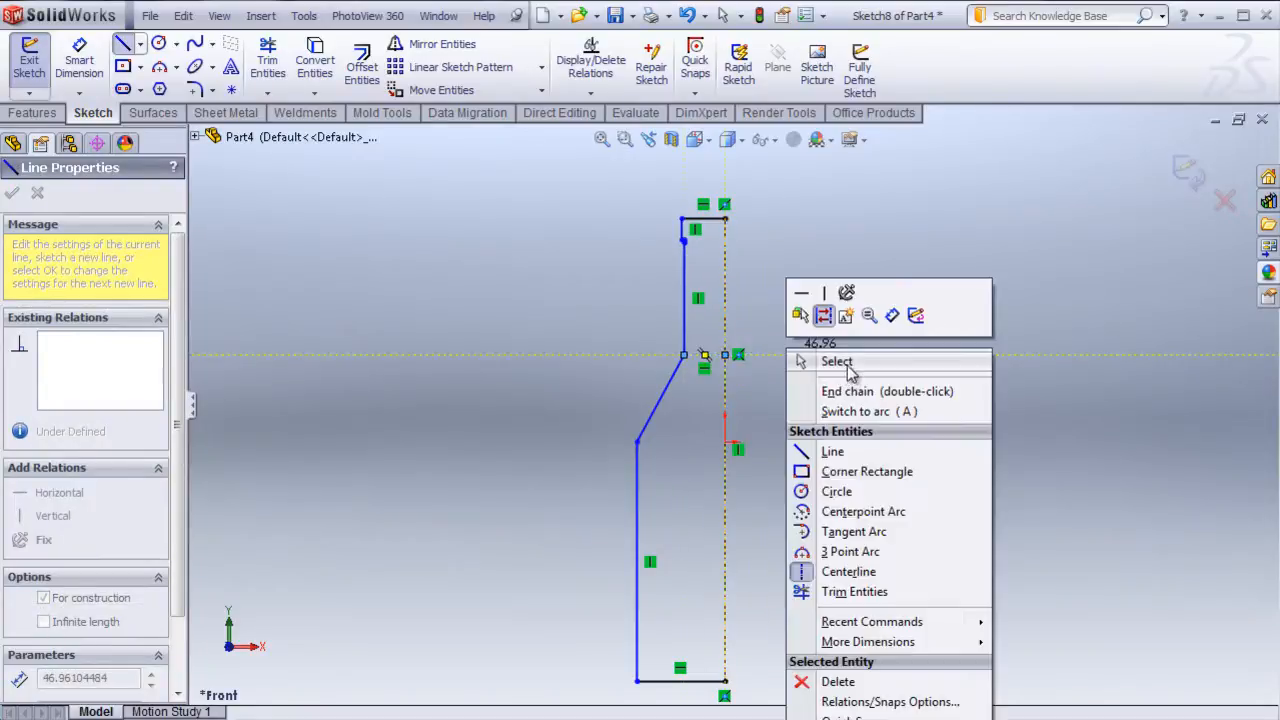
click(847, 368)
- Add a horizontal centerline from the body side line's upper end to the origin on the central axis
click(140, 44)
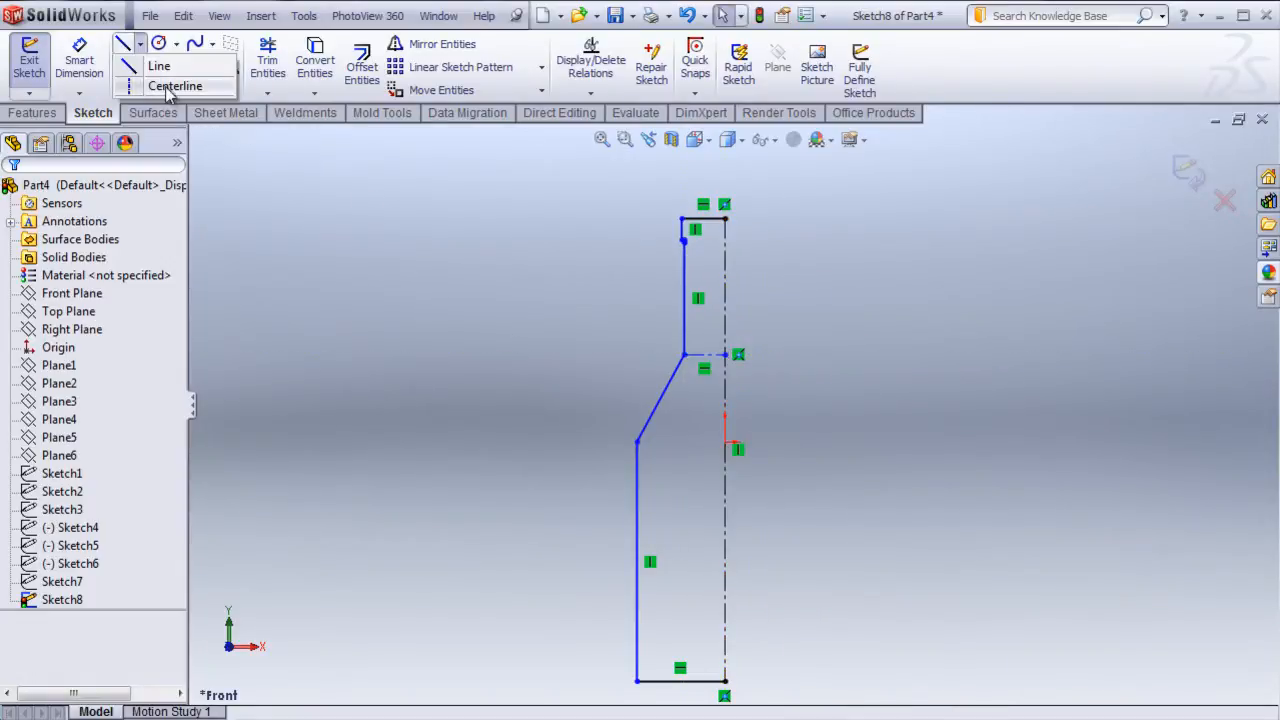
click(170, 87)
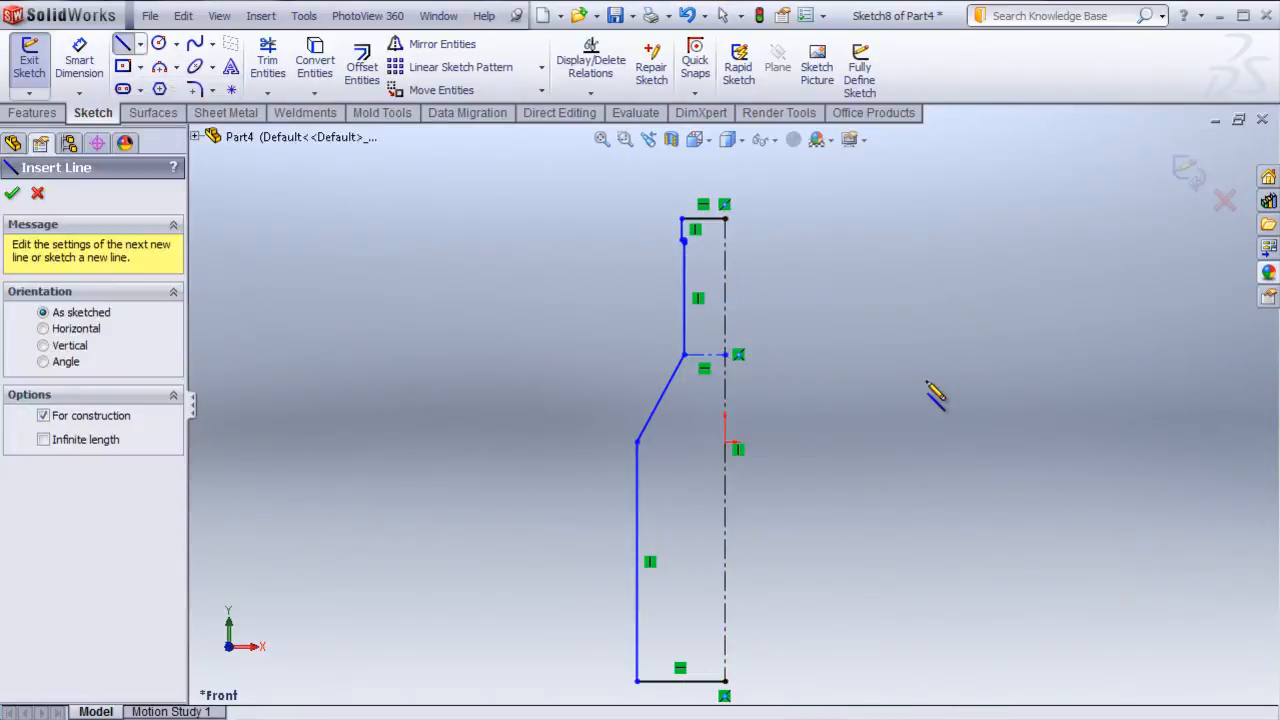
click(637, 443)
click(725, 442)
right_click(930, 425)
click(958, 429)
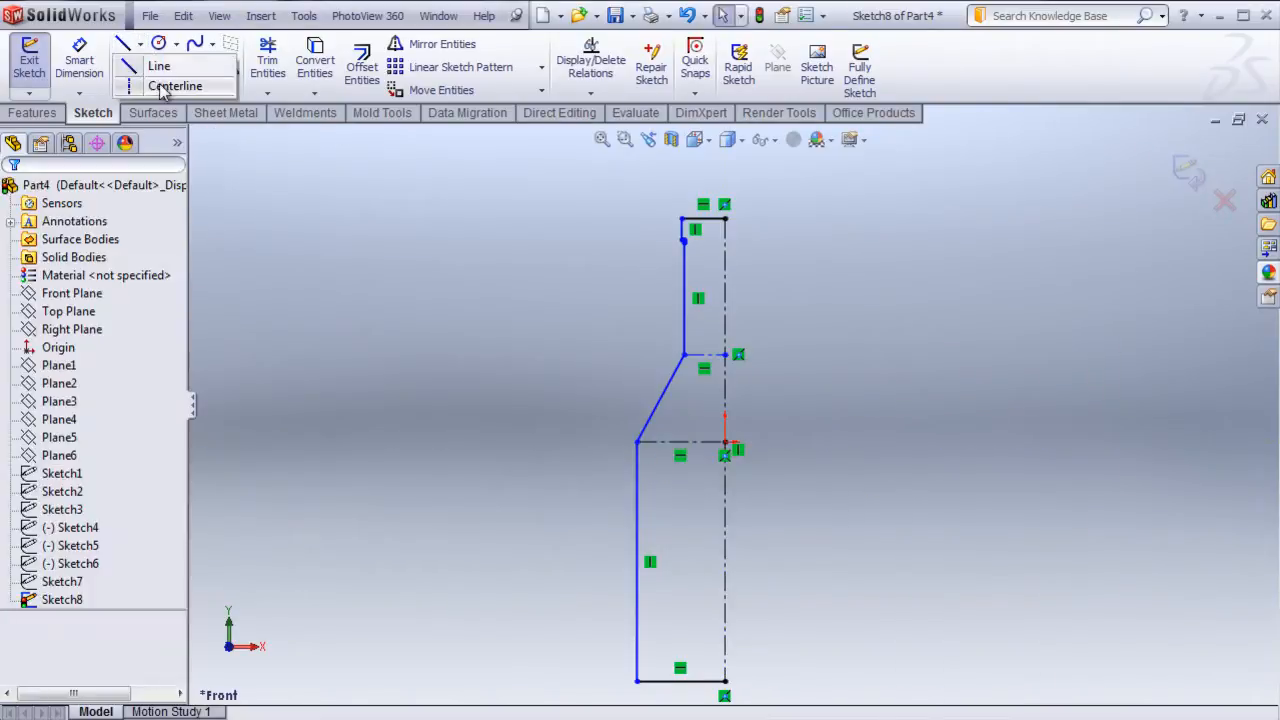
- Add a horizontal centerline about 31 mm long from the neck line's upper end, just below the lip step, to the central axis
key(Return)
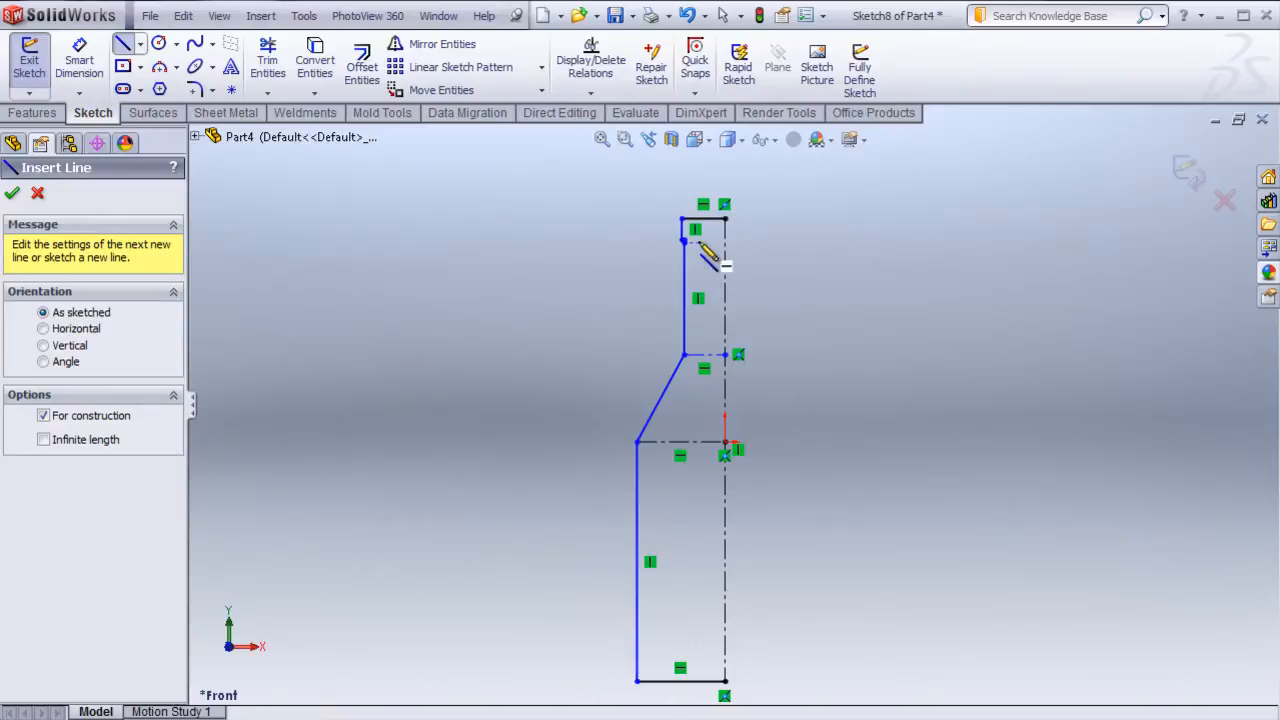
scroll(684, 240, down, 5)
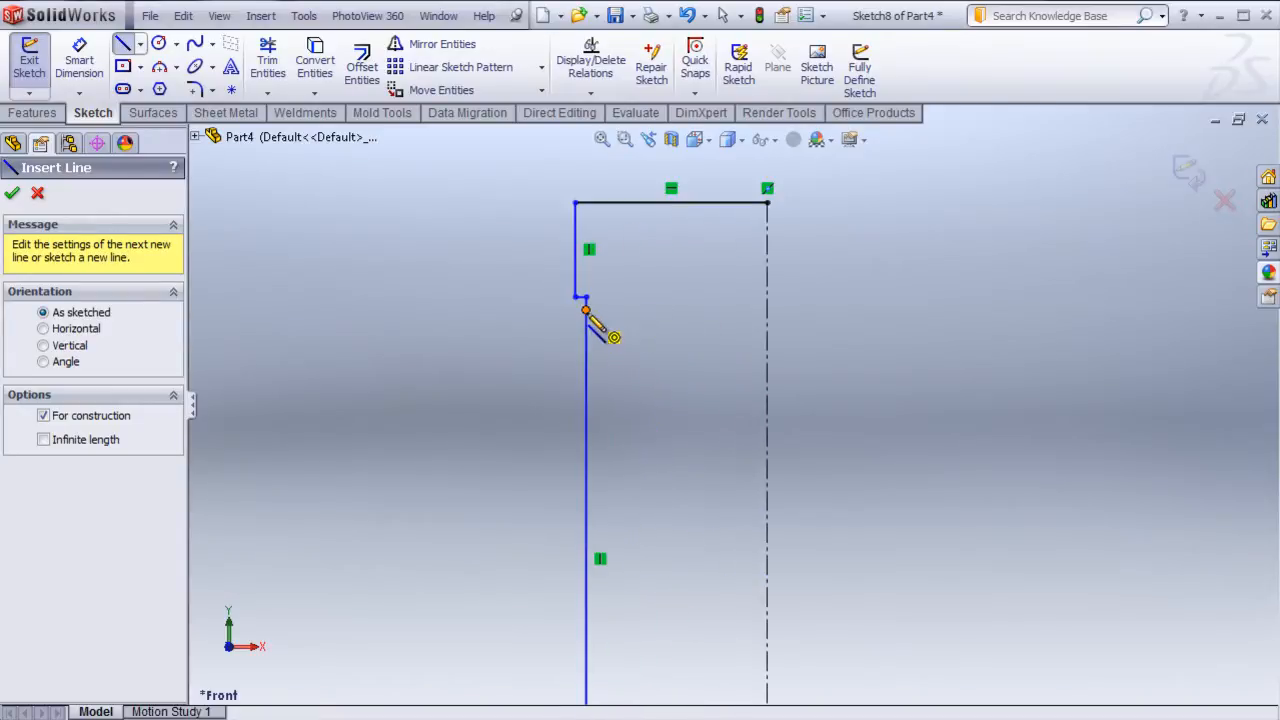
click(587, 311)
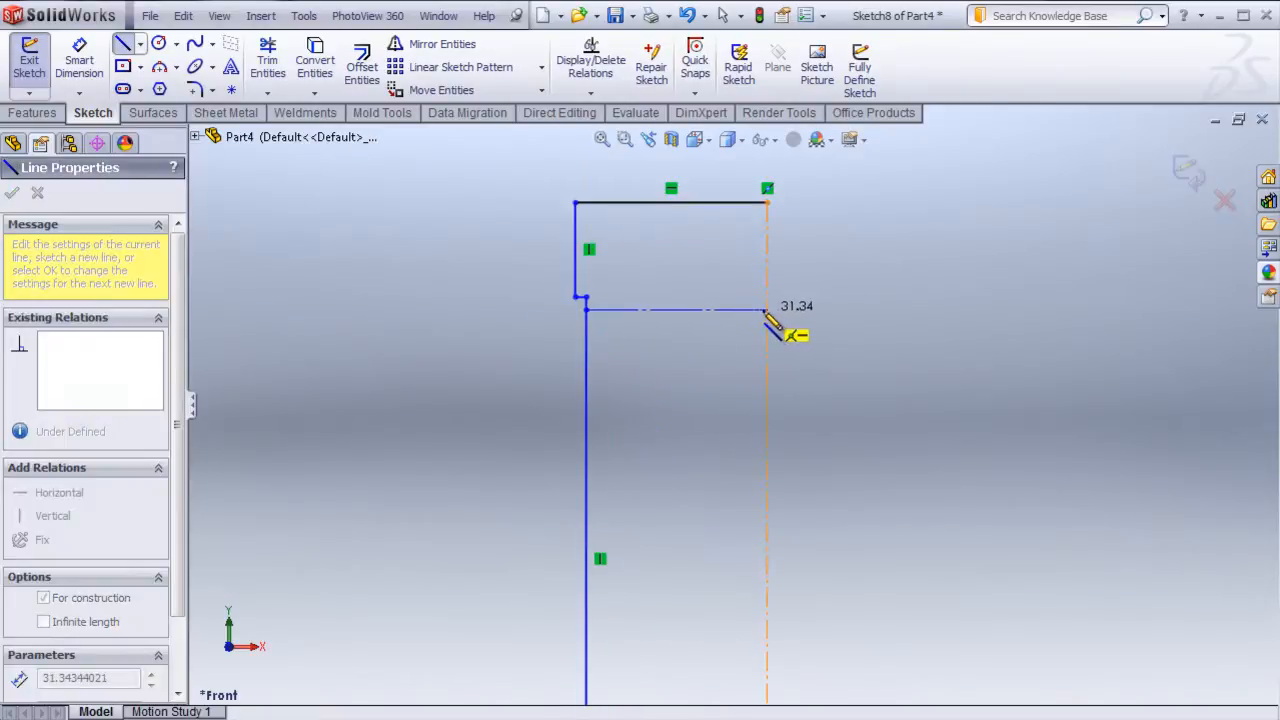
right_click(829, 312)
click(886, 328)
right_click(475, 342)
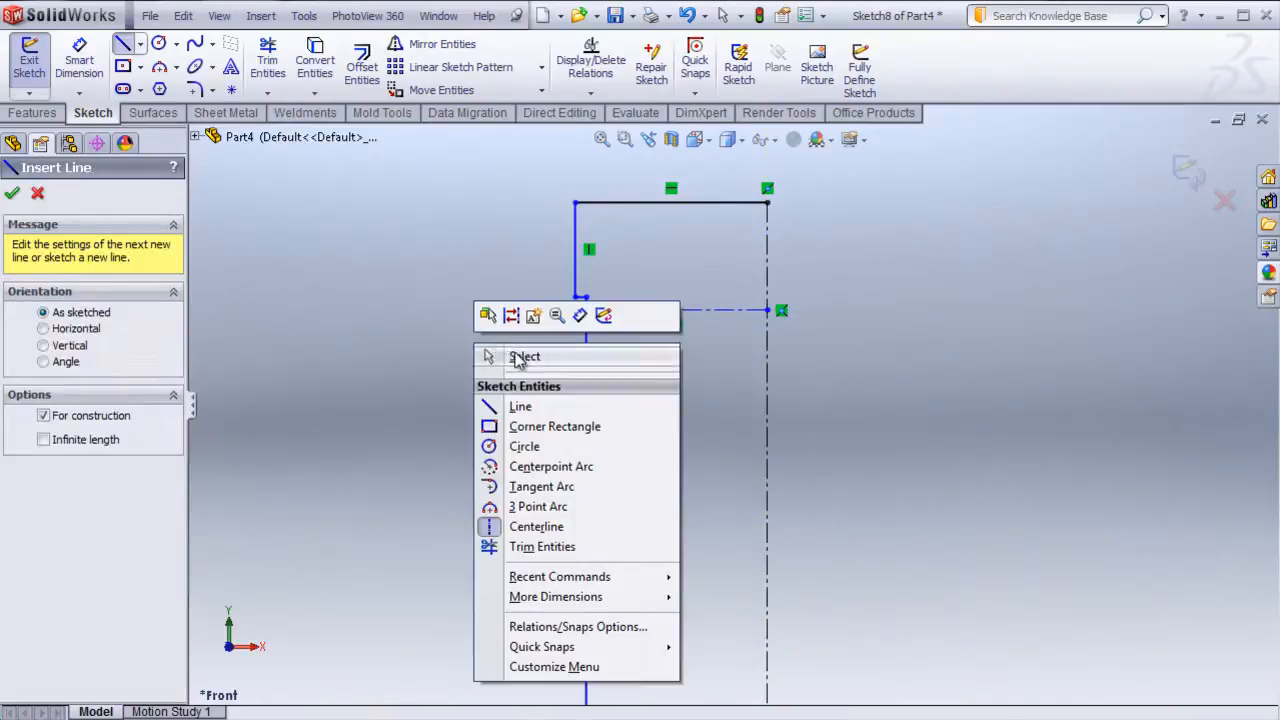
click(517, 357)
- Delete the small horizontal step and the short vertical segment between the lip and the neck line
scroll(620, 289, down, 4)
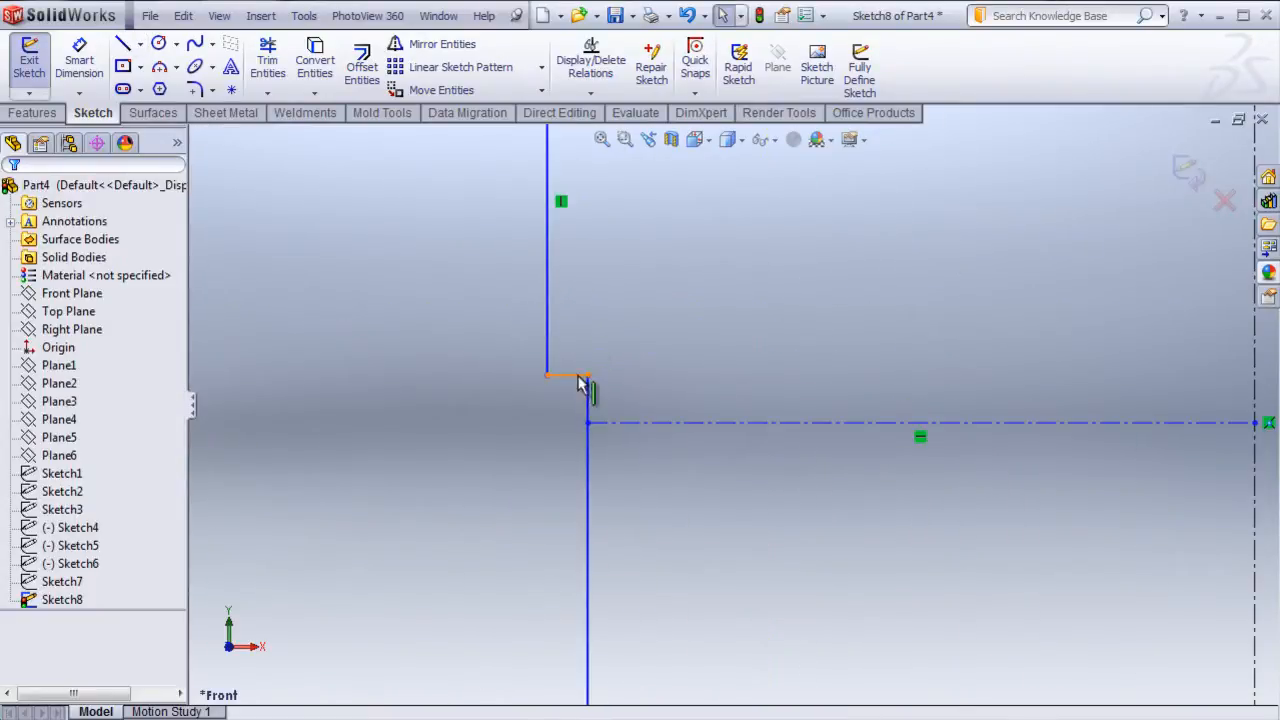
right_click(587, 386)
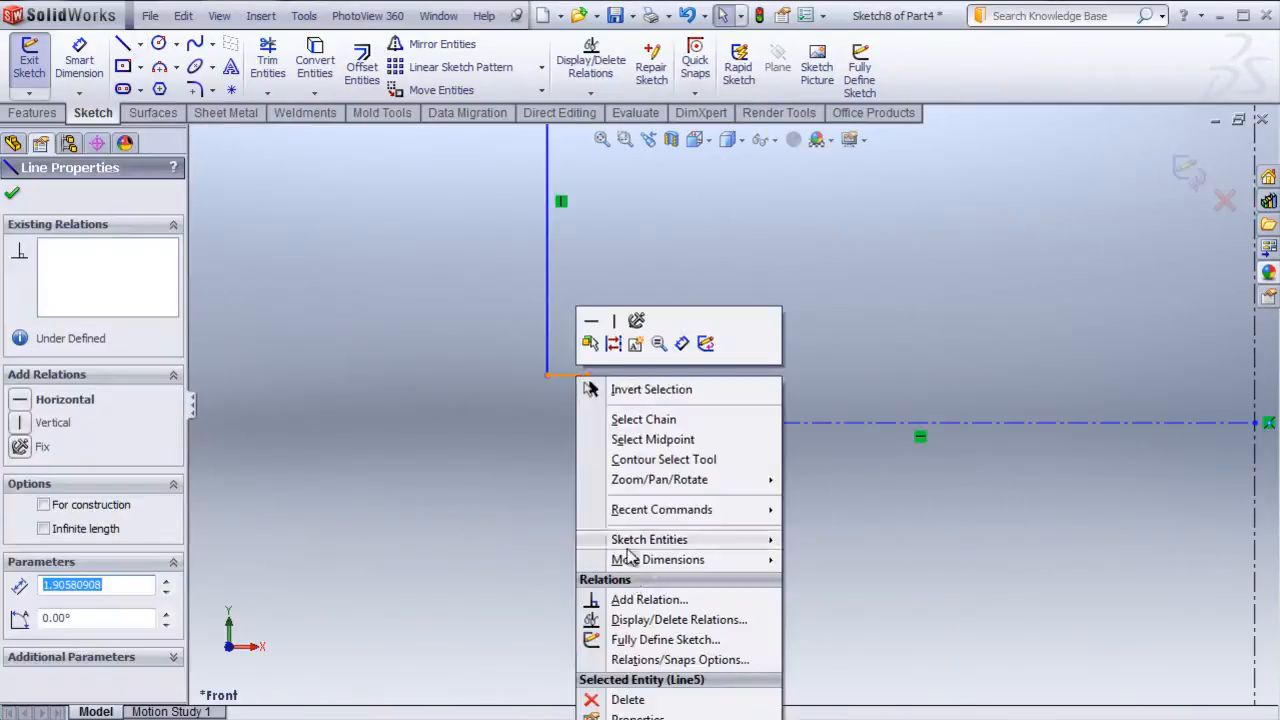
click(628, 699)
click(590, 400)
key(Delete)
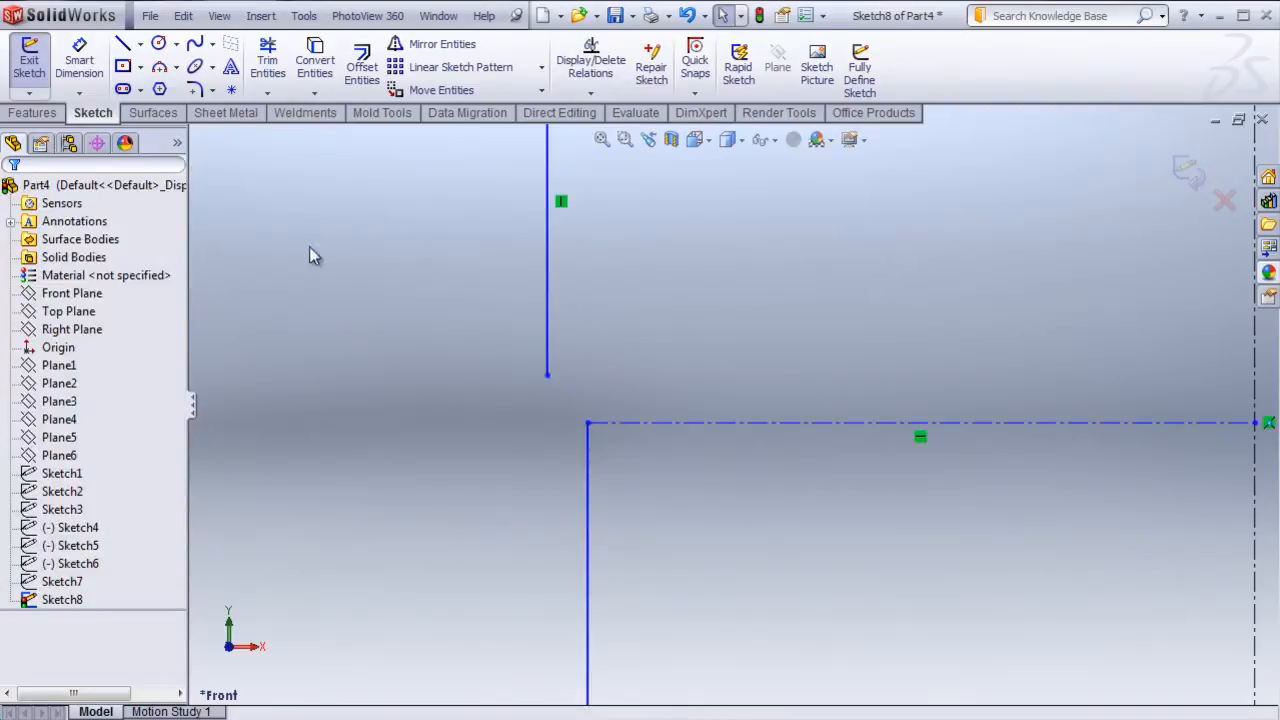
- Add a horizontal centerline about 33 mm long from the lower end of the lip line to the central axis
click(140, 44)
click(174, 87)
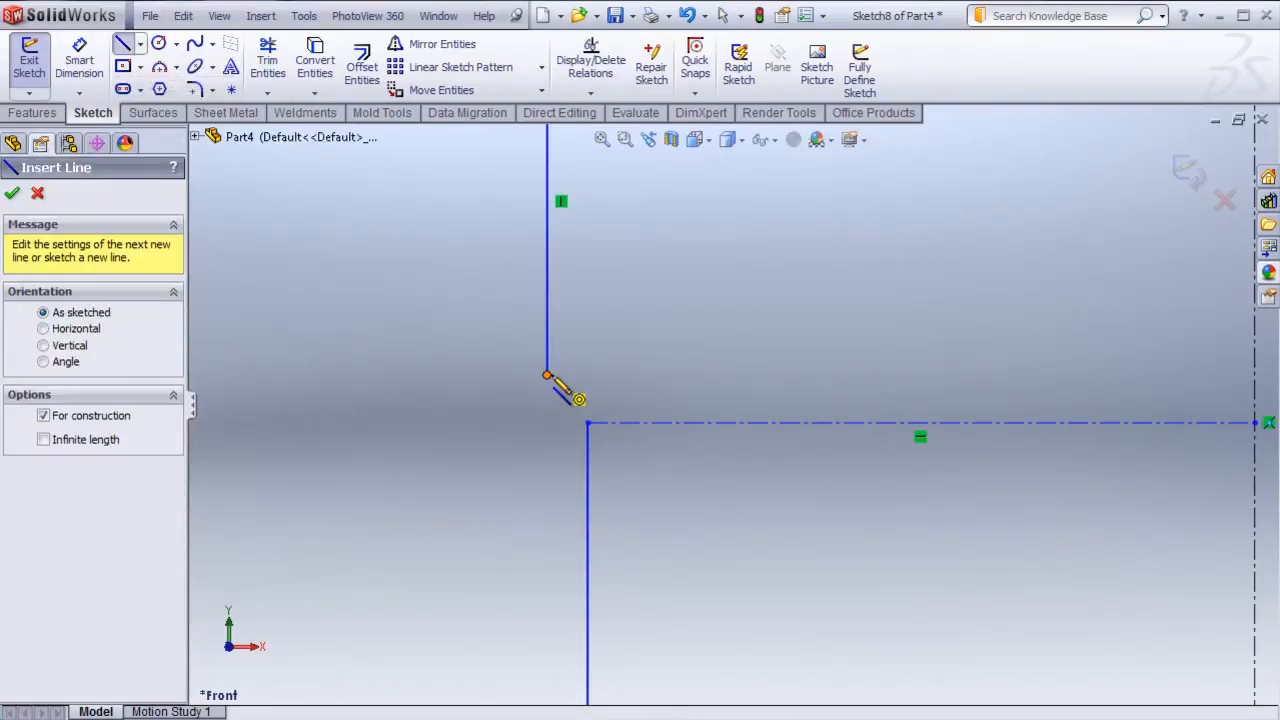
click(547, 375)
scroll(960, 378, up, 2)
scroll(1097, 370, up, 1)
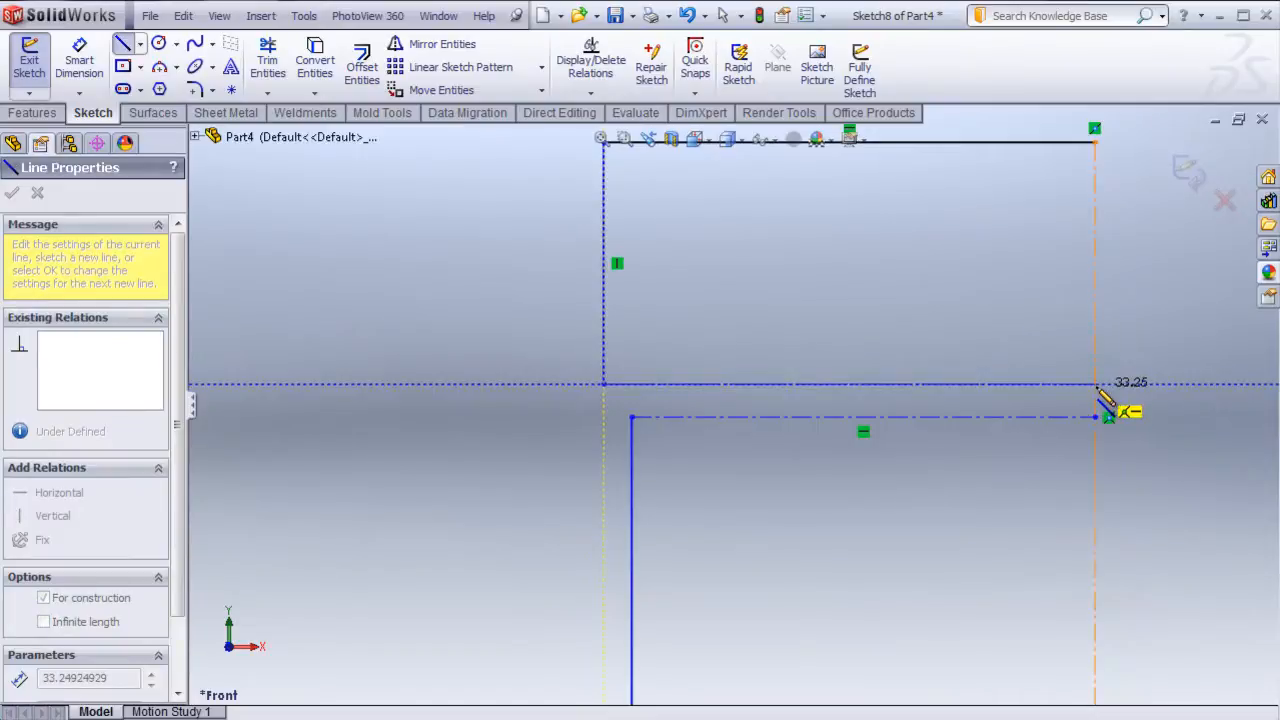
click(1095, 384)
right_click(1130, 284)
click(1170, 283)
- Dimension the horizontal mouth line at the top of the profile to 0.588 in
scroll(914, 350, up, 3)
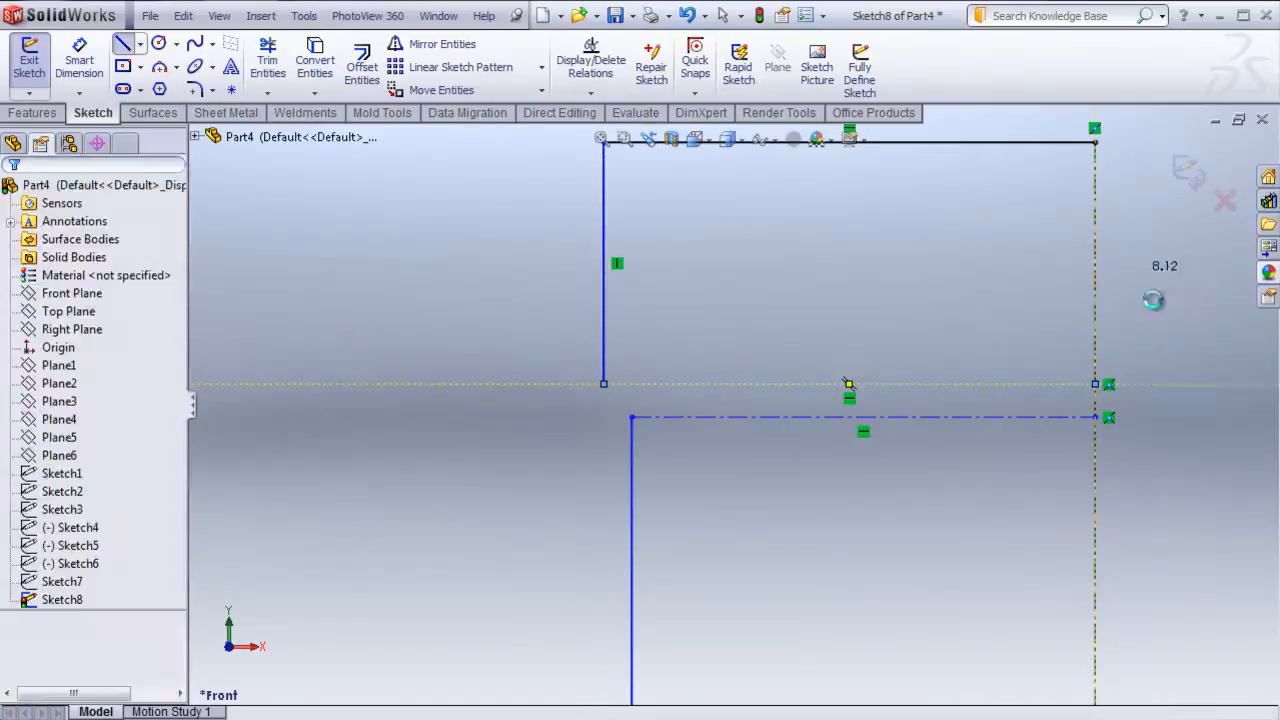
scroll(883, 457, up, 5)
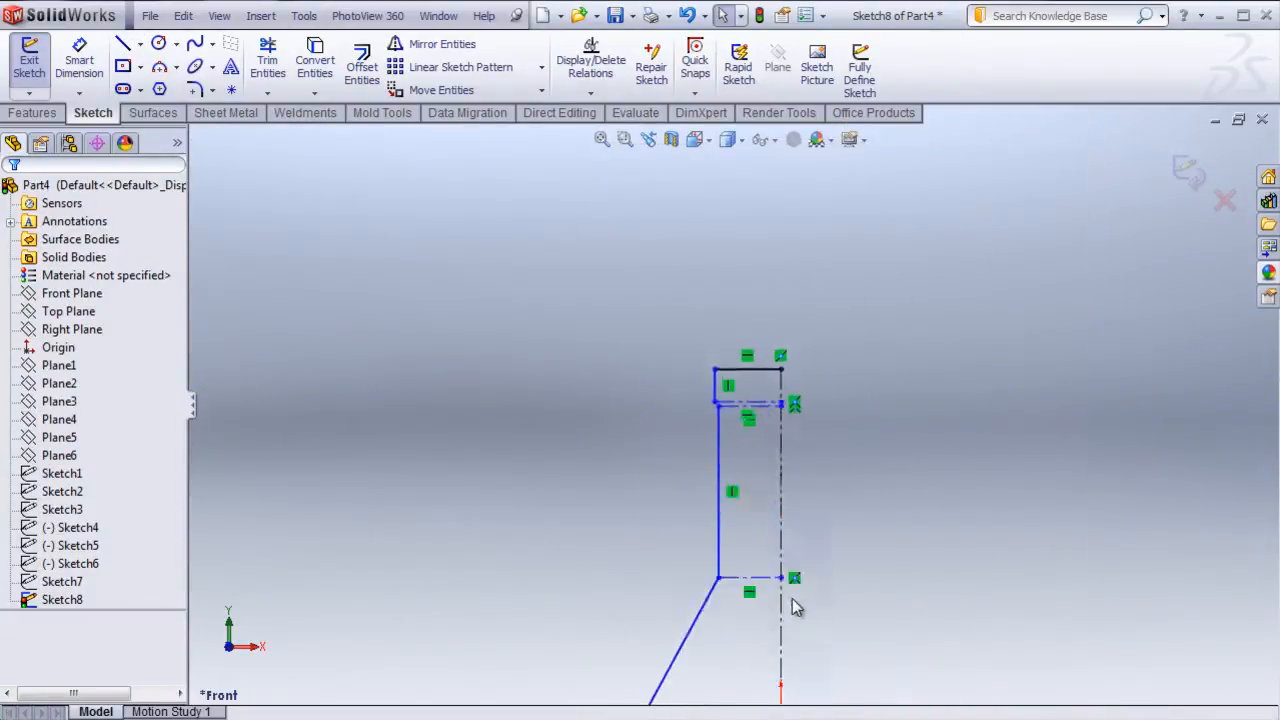
scroll(695, 485, up, 3)
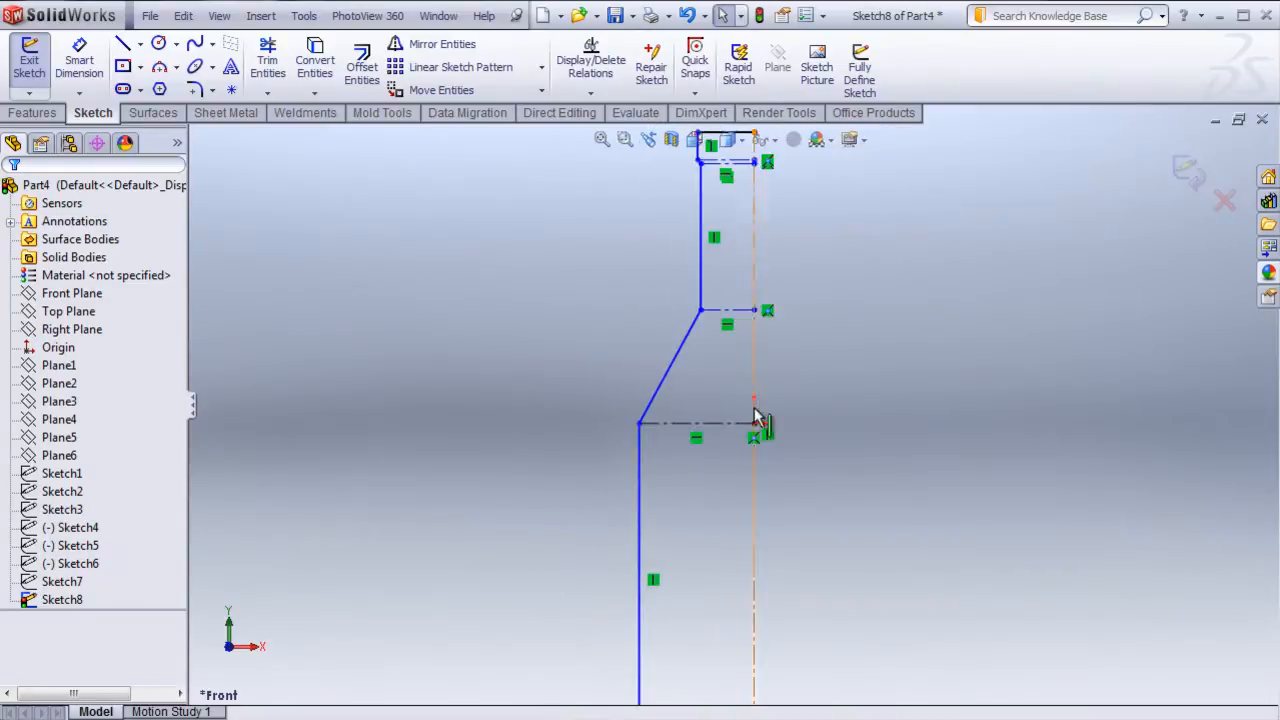
scroll(760, 330, down, 3)
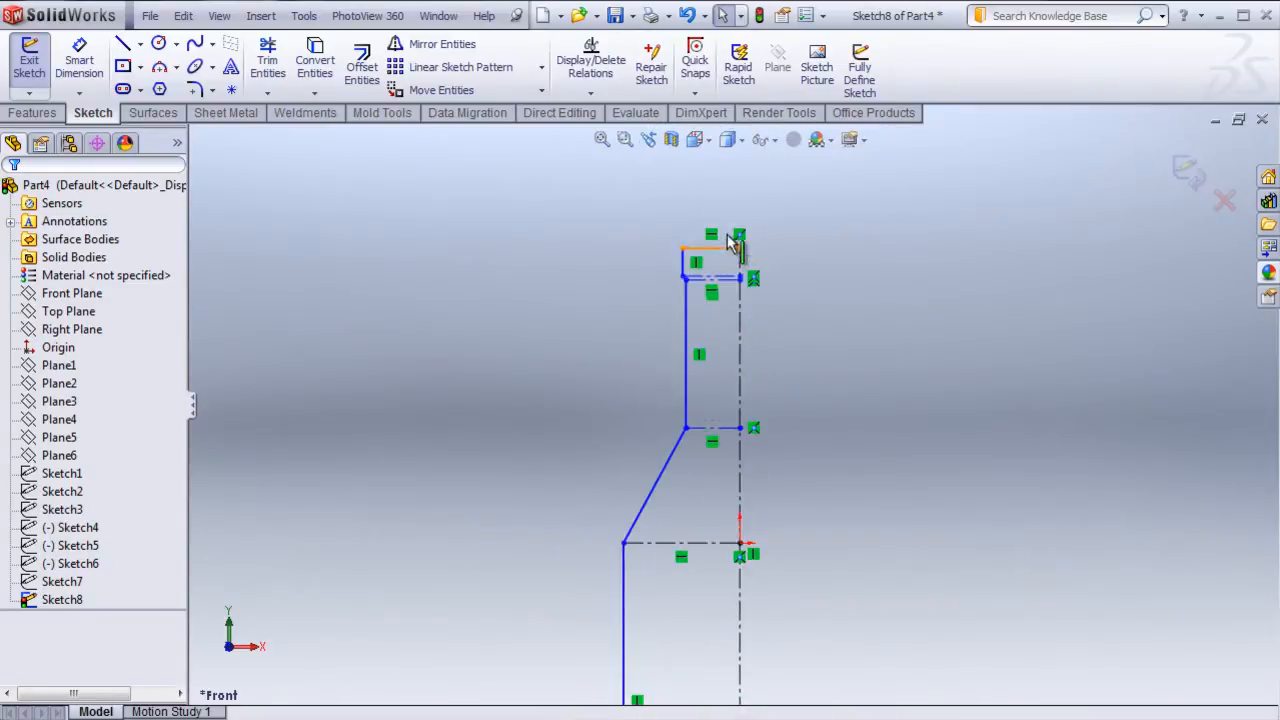
click(79, 62)
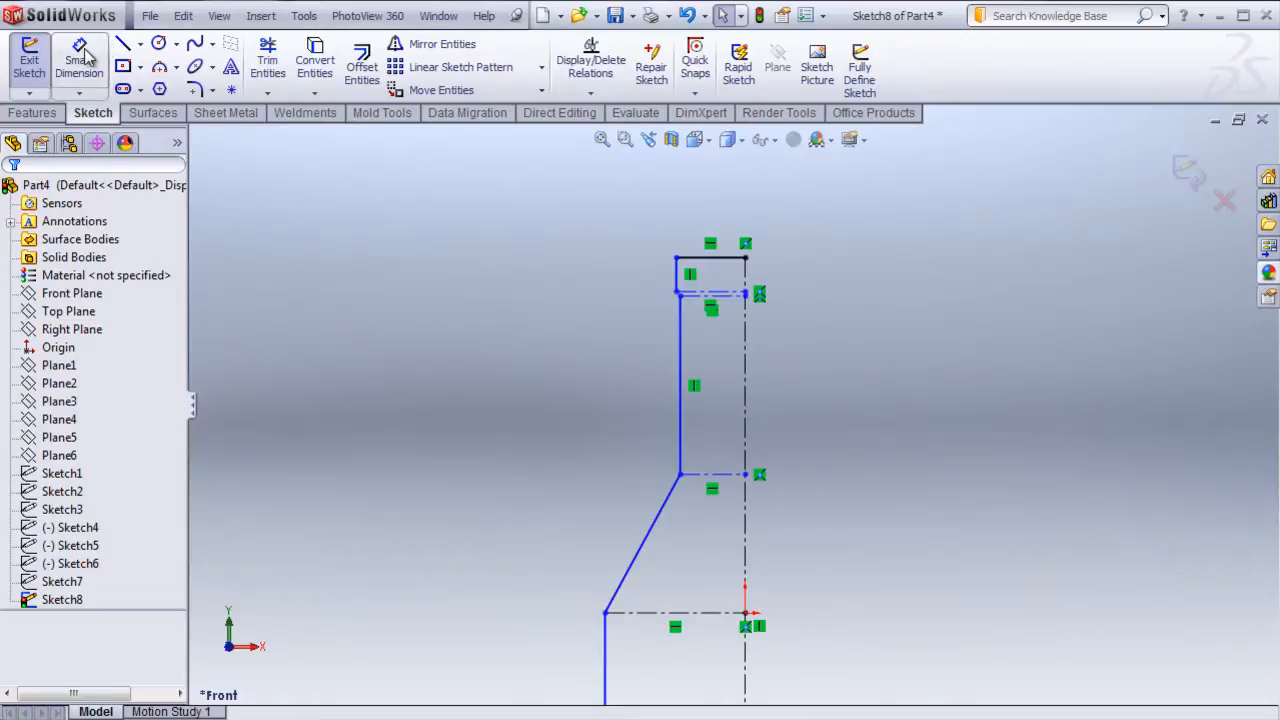
click(712, 259)
click(707, 207)
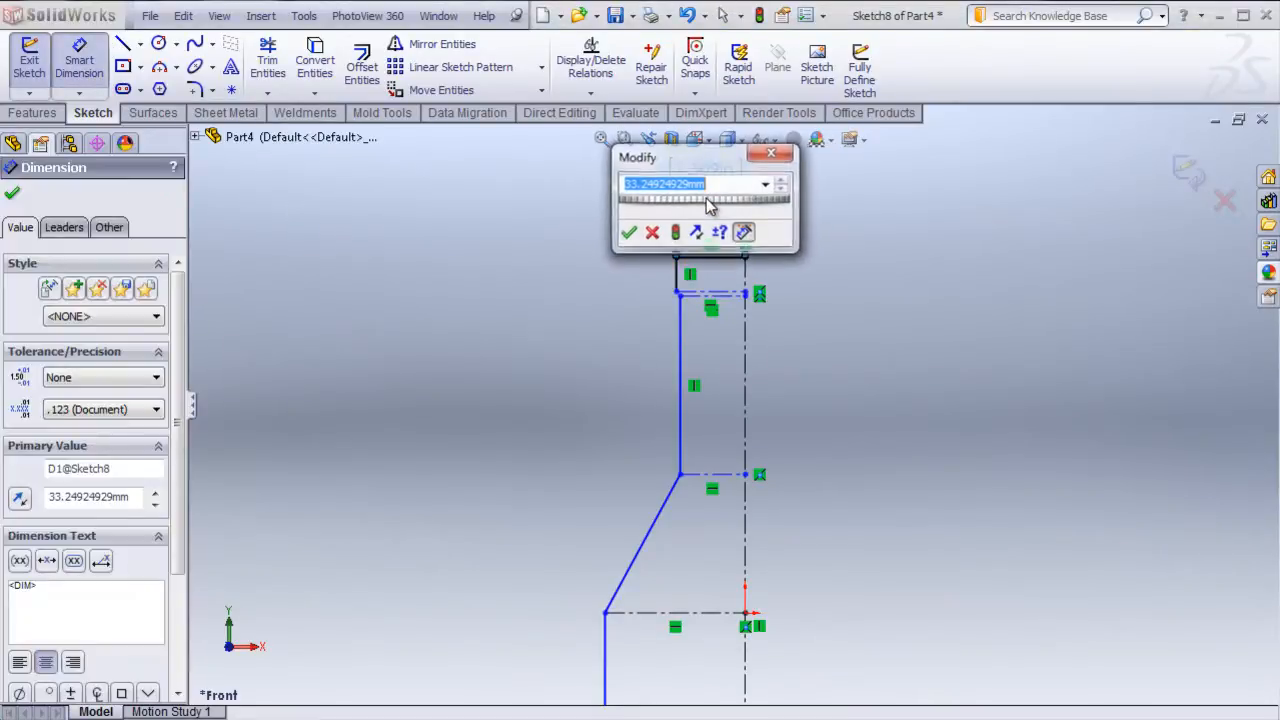
text(.588)
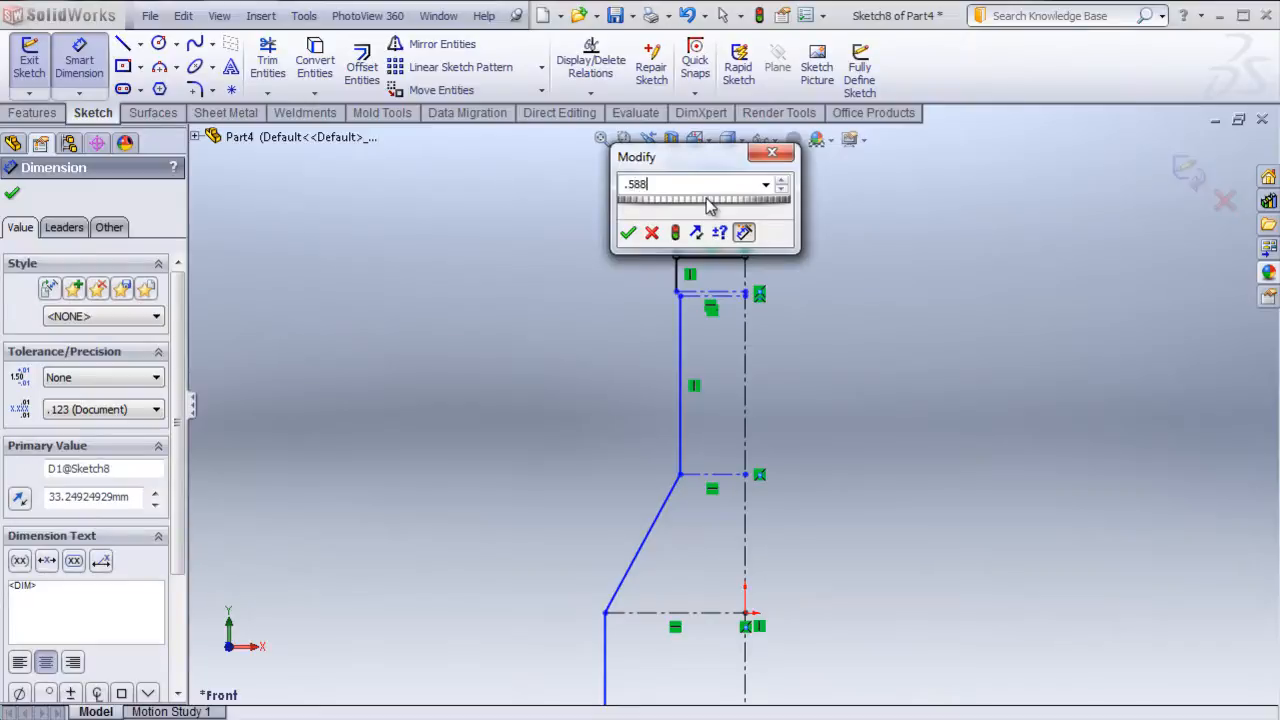
key(Return)
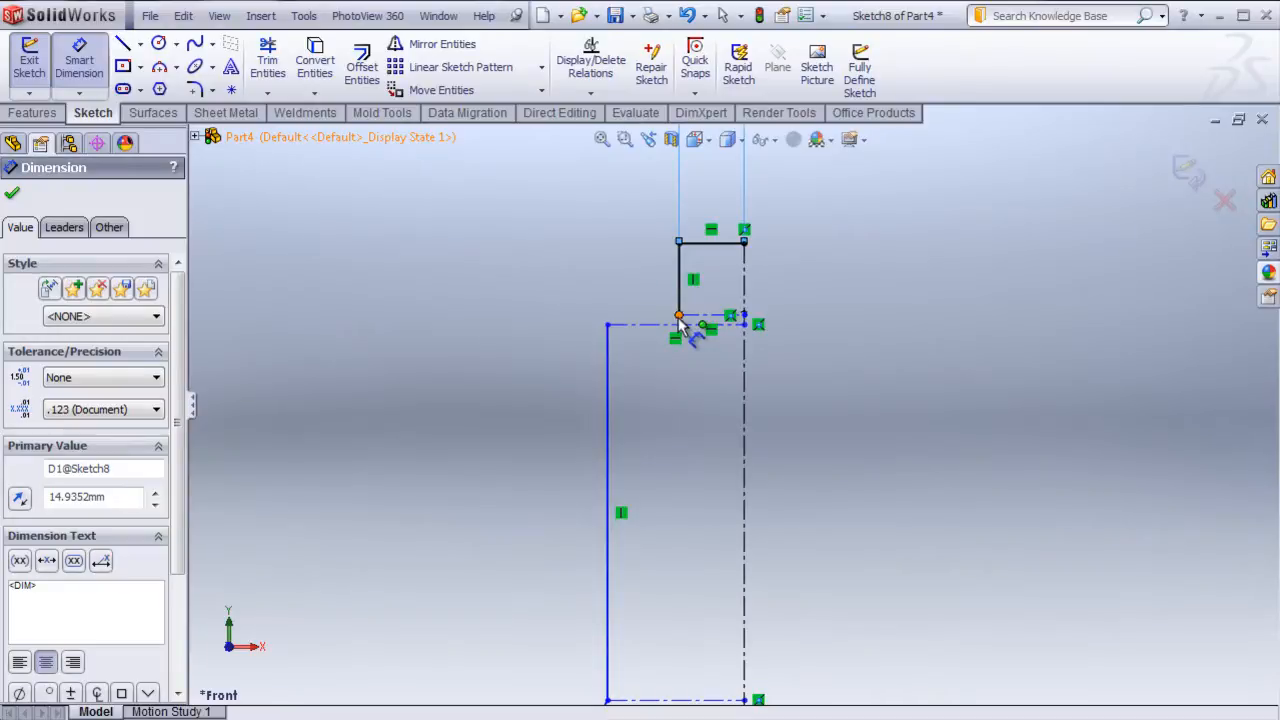
- Dimension the vertical gap between the lip line's lower end and the neck line's upper end to 0.063 in
click(679, 316)
click(608, 325)
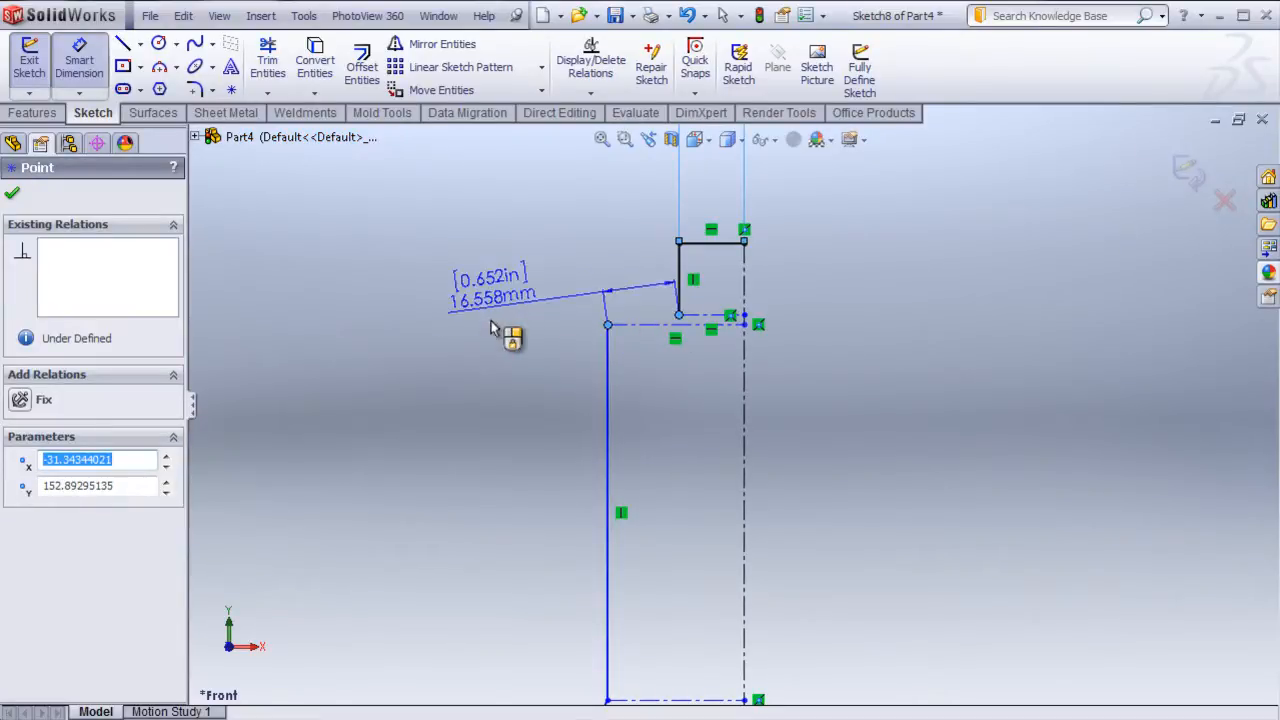
click(420, 325)
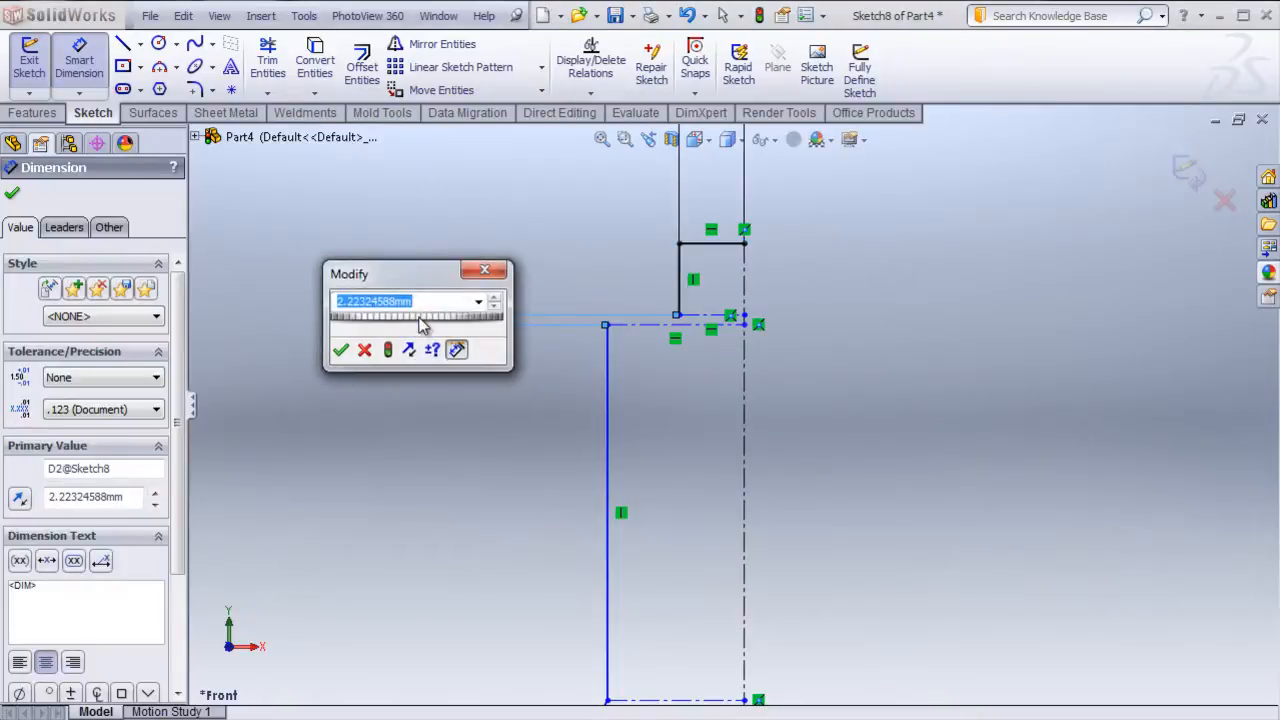
text(.063)
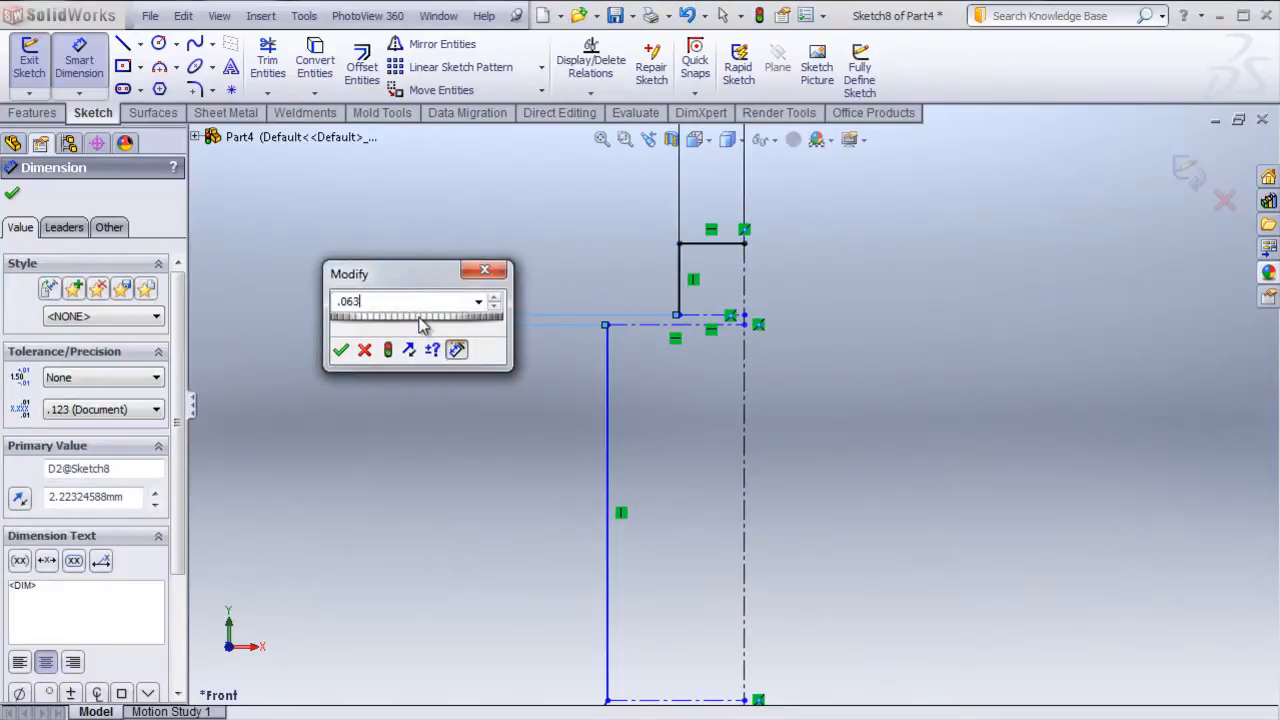
text(")
key(Return)
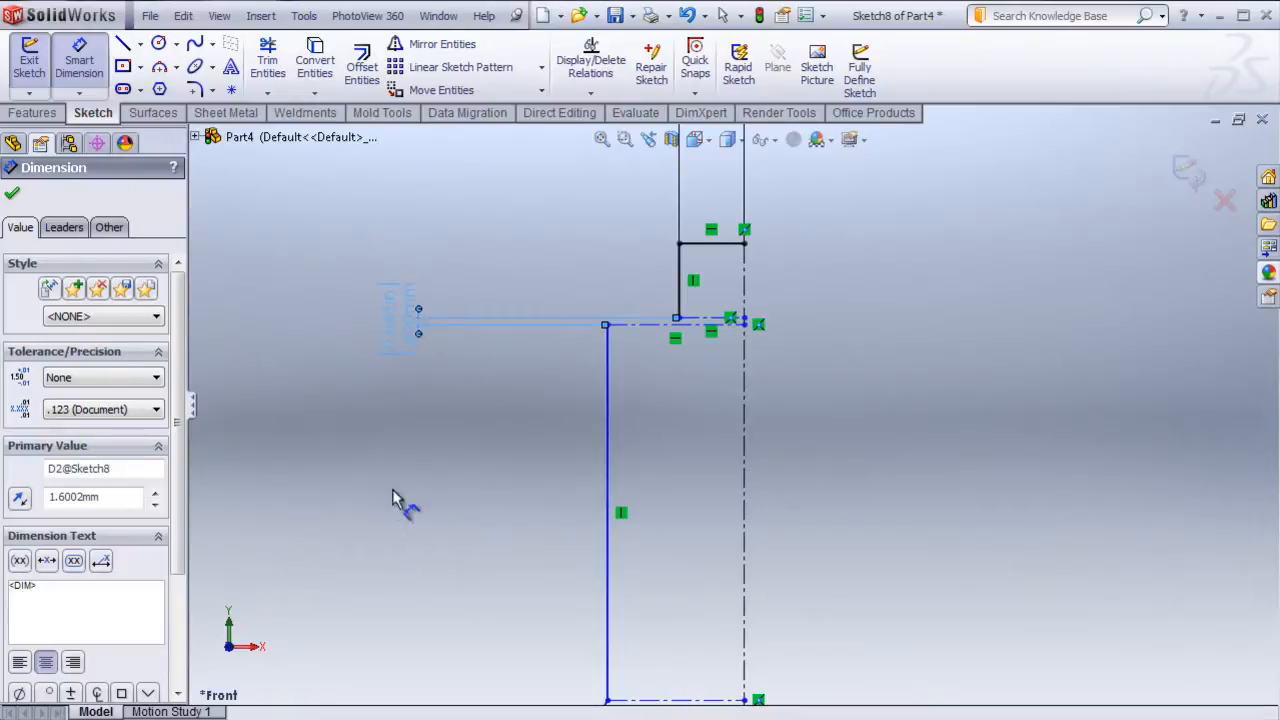
scroll(600, 475, up, 3)
right_click(619, 468)
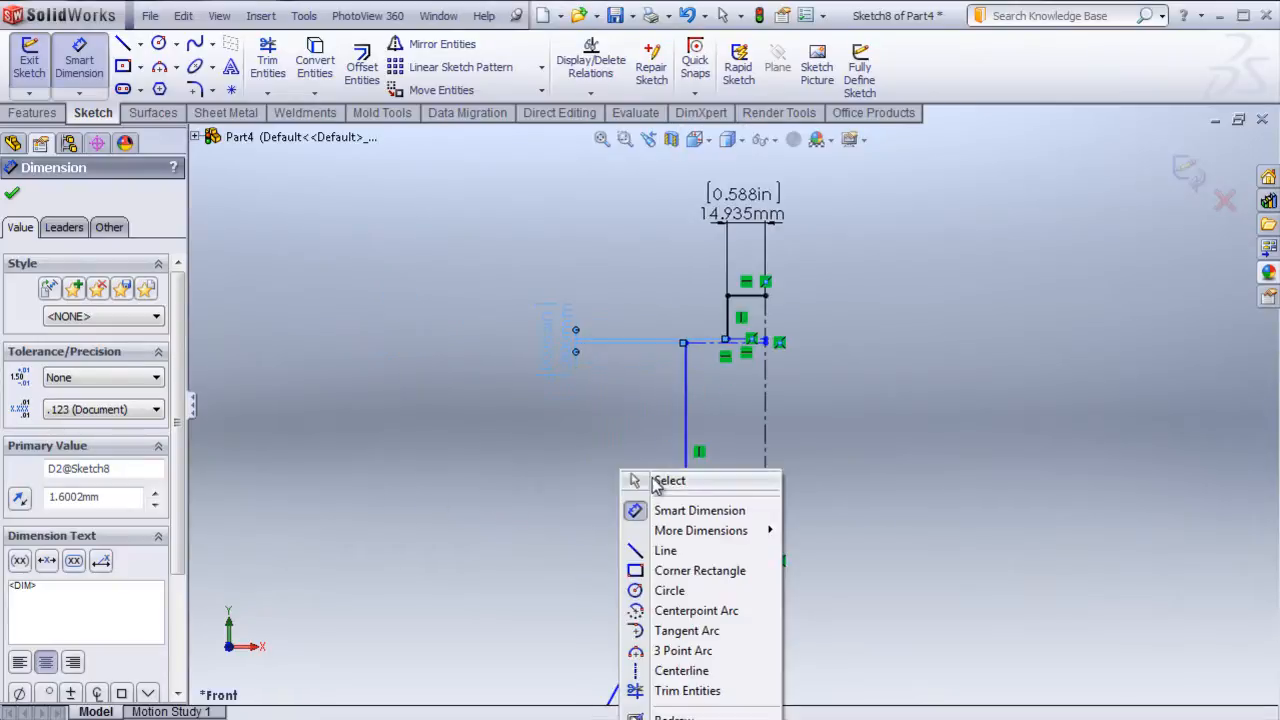
click(14, 194)
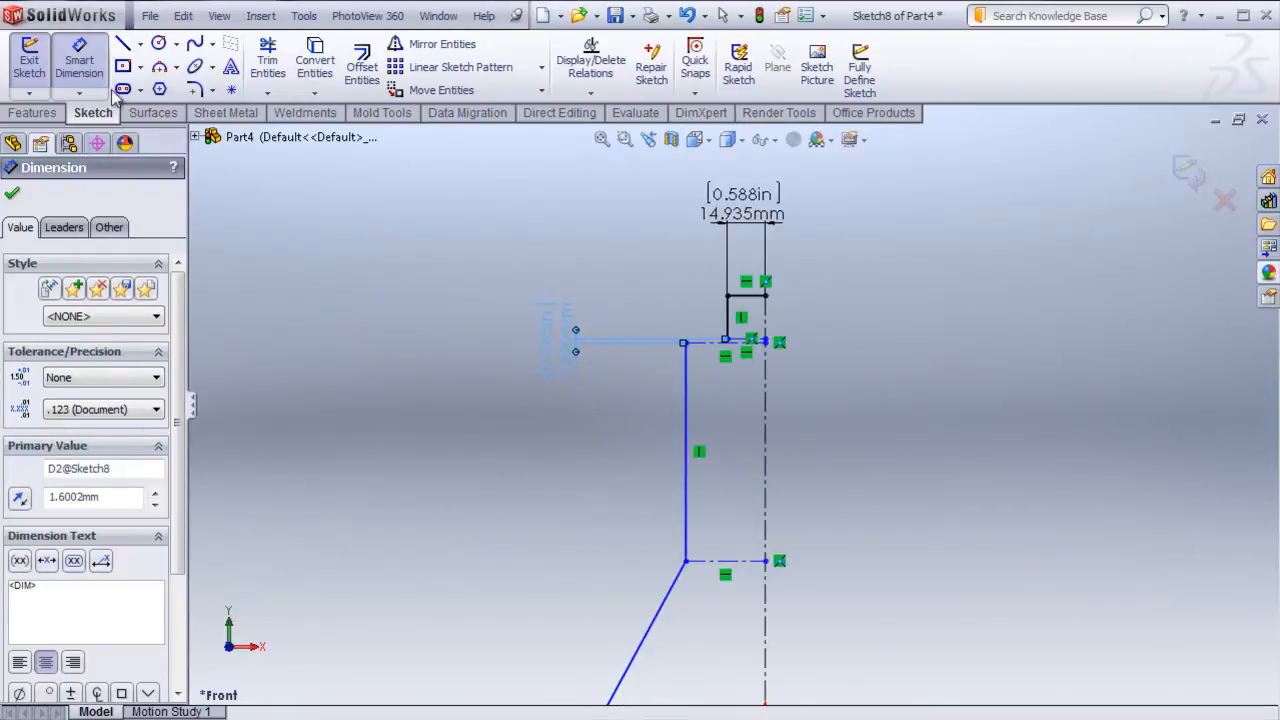
- Dimension the horizontal centerline at the upper end of the neck line to 0.543 in
scroll(743, 386, down, 5)
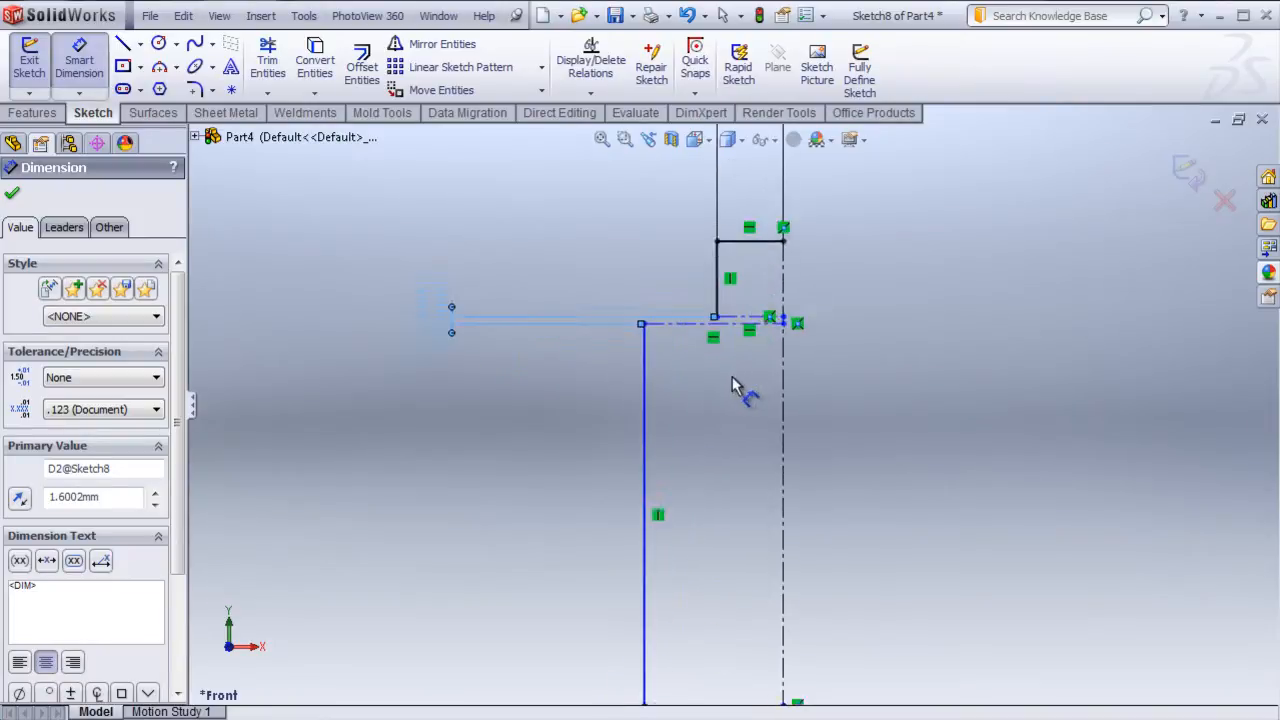
click(662, 296)
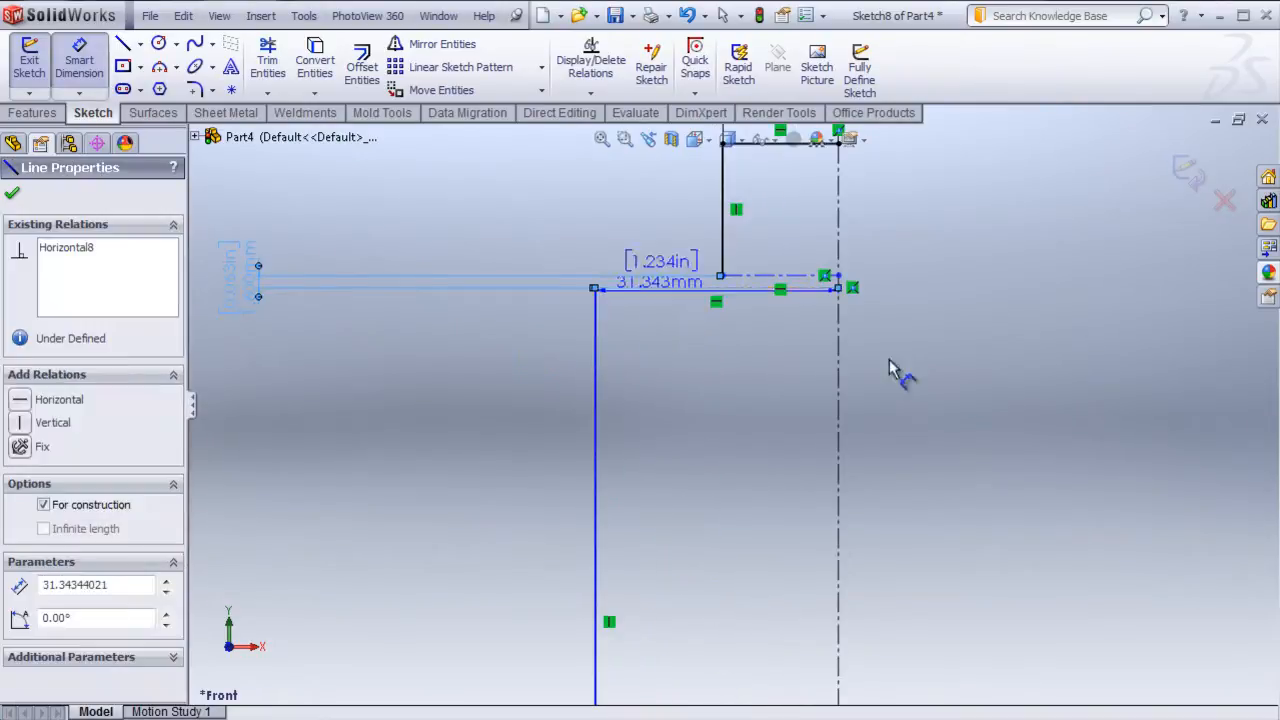
click(958, 358)
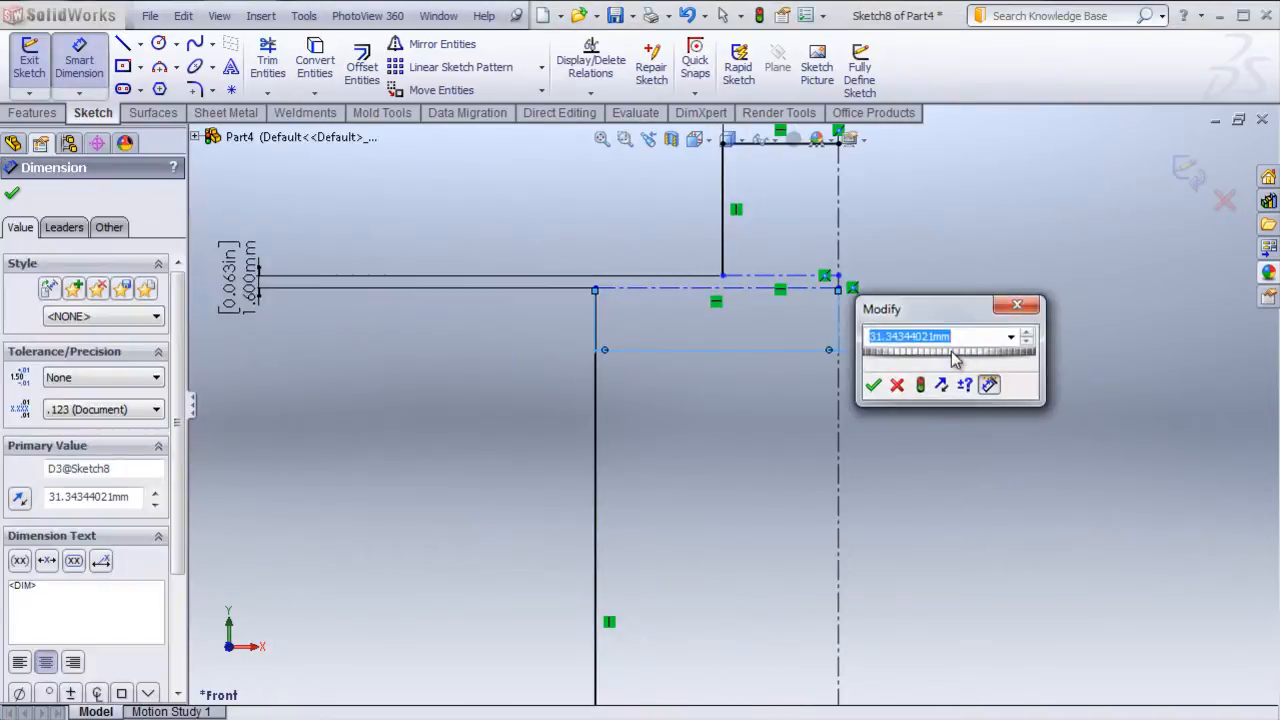
text(.543")
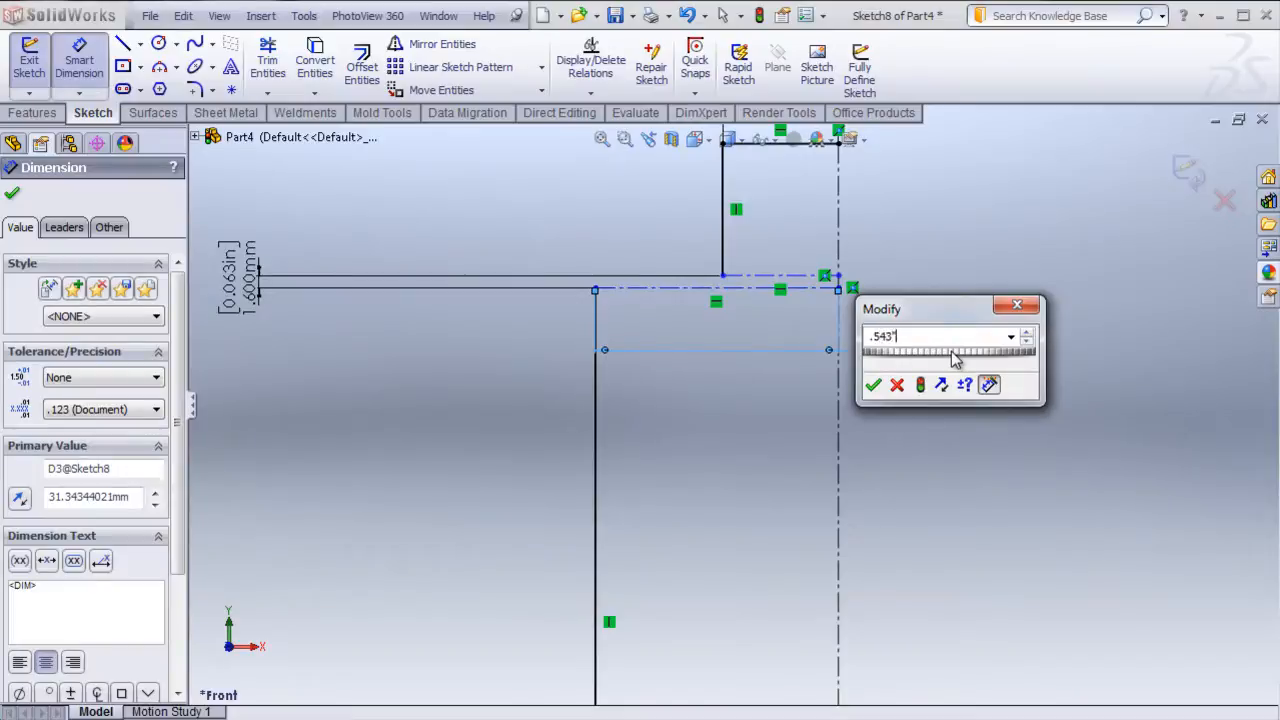
key(Return)
- Delete the vertical relation from the long neck line
scroll(884, 440, up, 5)
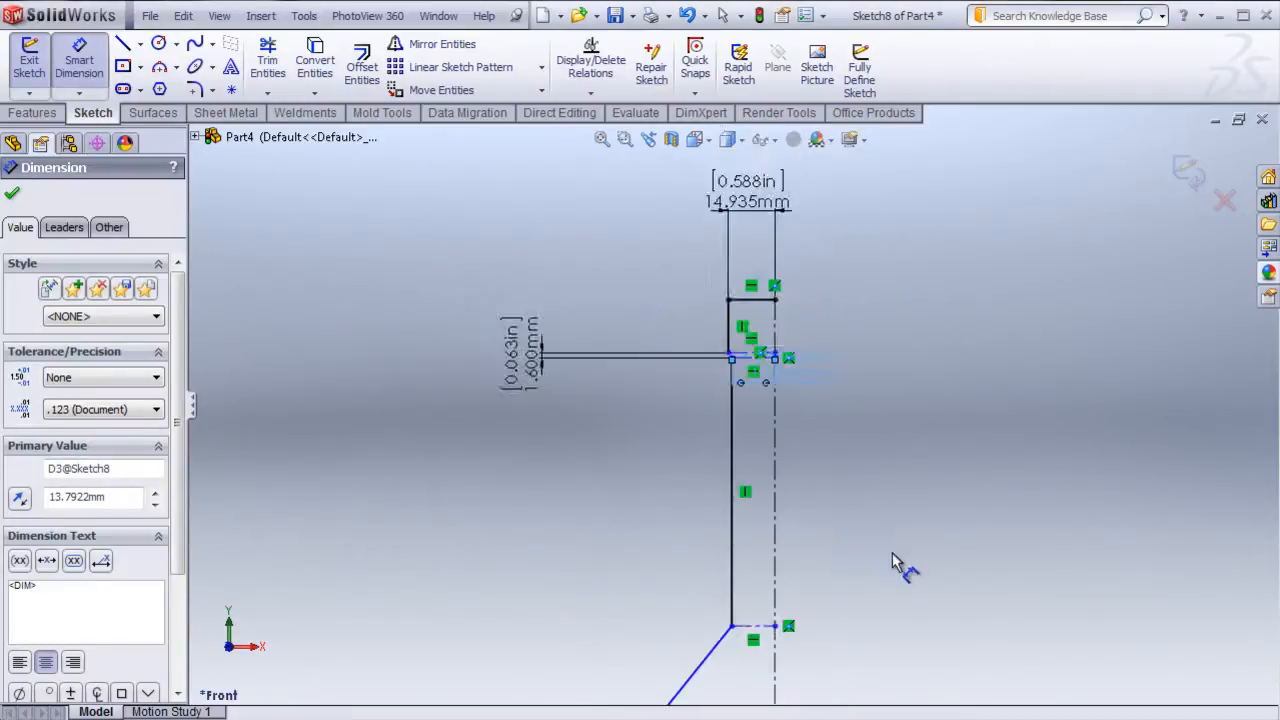
scroll(799, 588, down, 2)
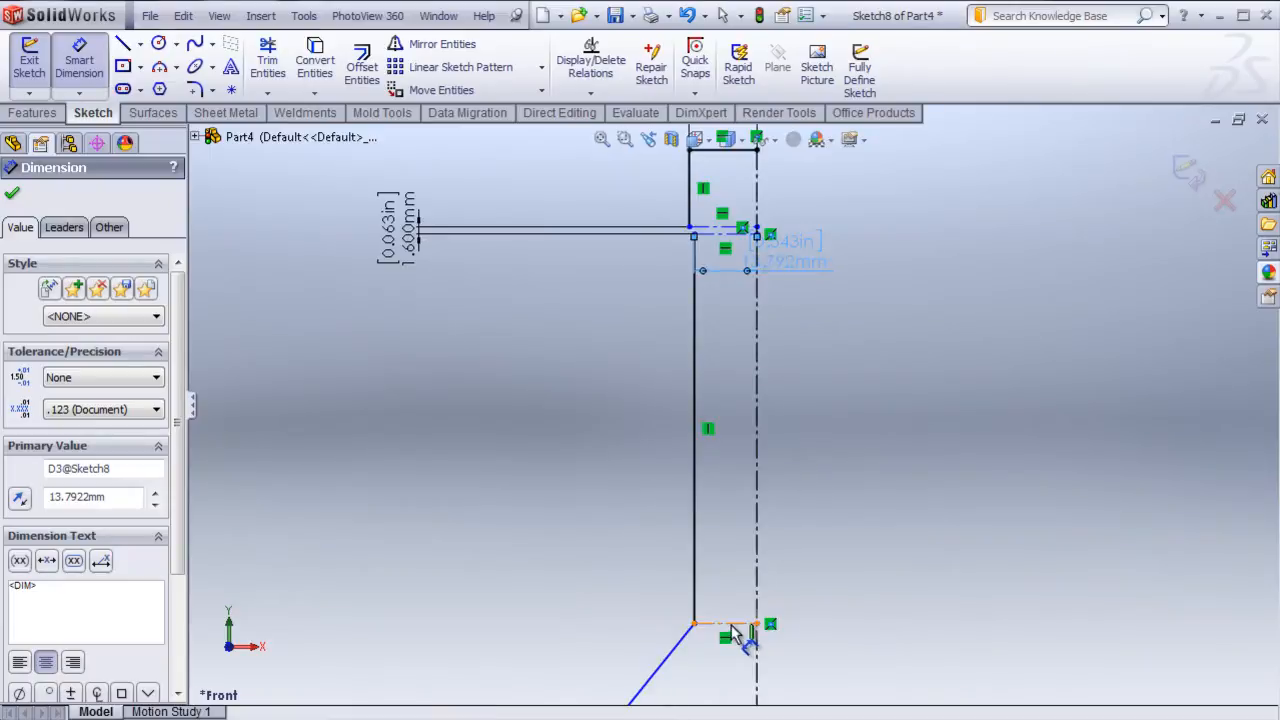
right_click(853, 533)
click(882, 536)
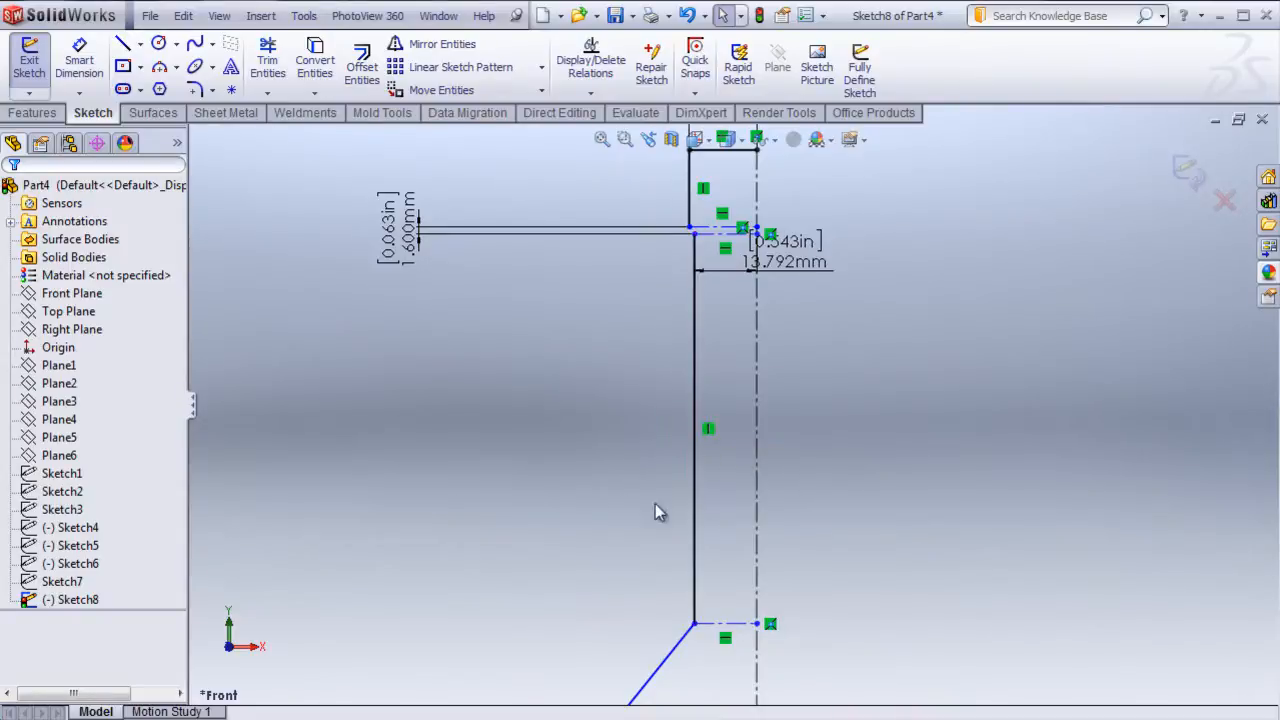
right_click(707, 428)
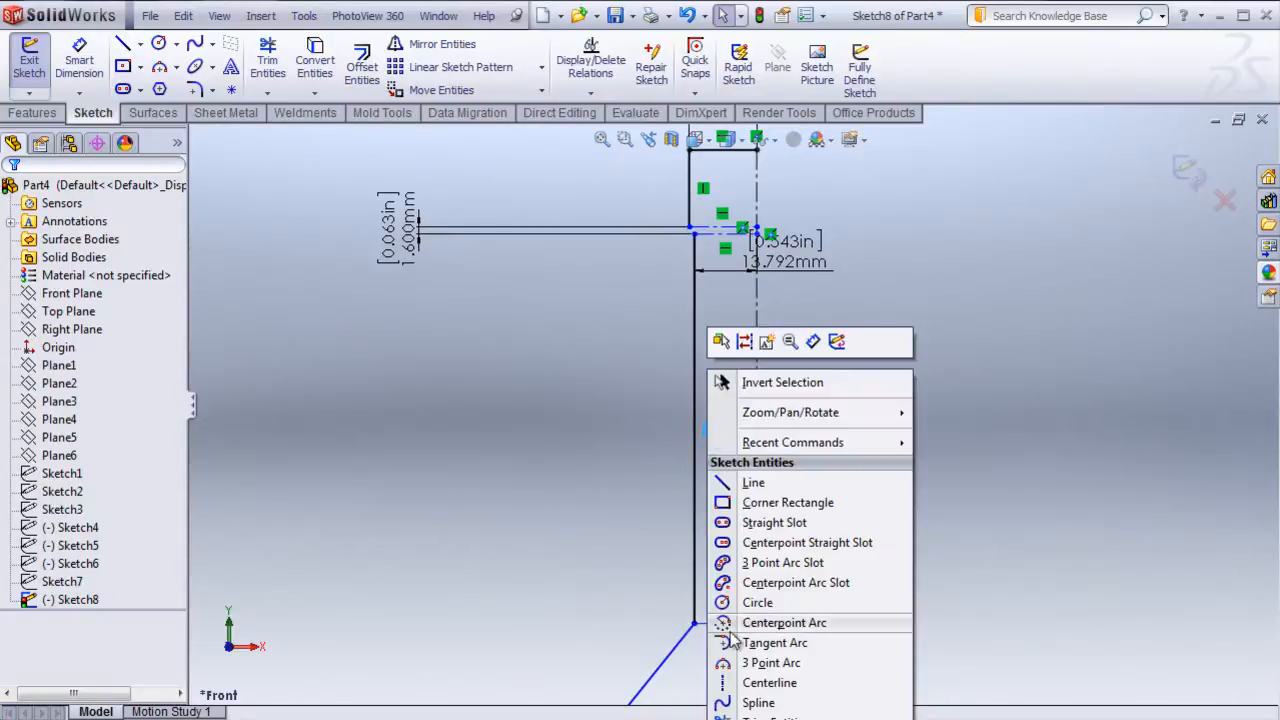
click(757, 718)
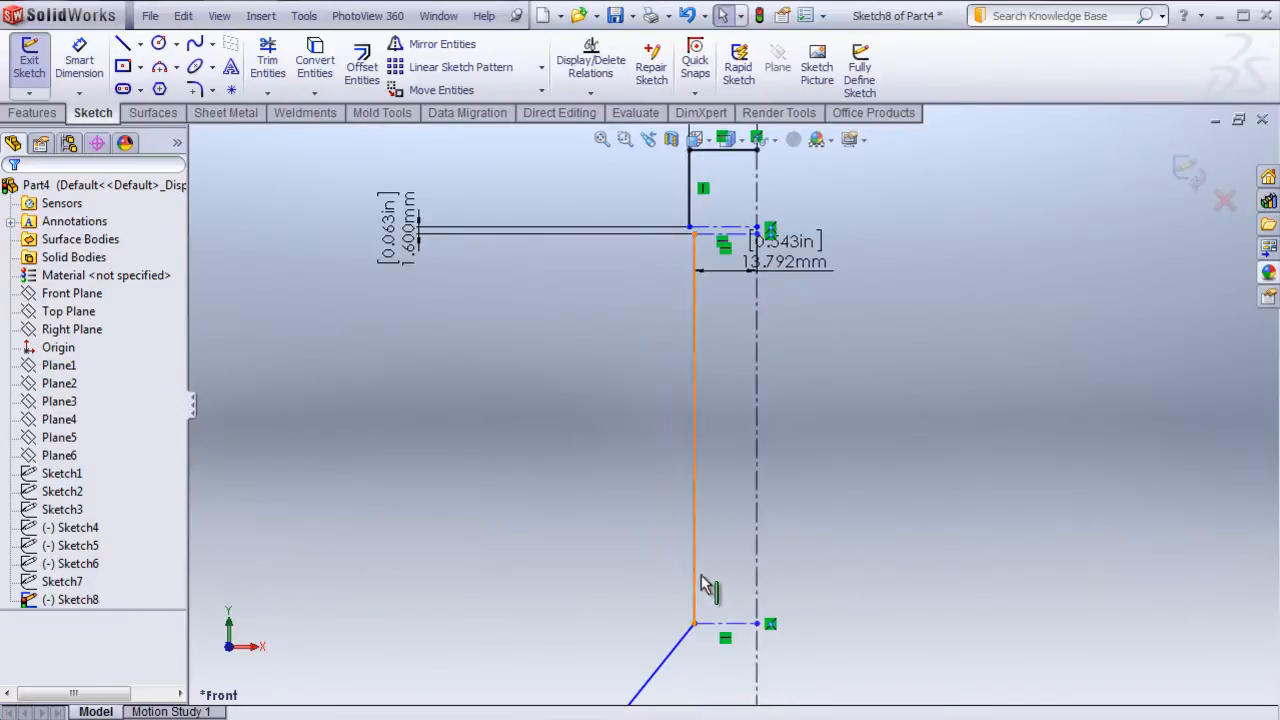
- Dimension the horizontal centerline at the lower end of the neck line to 0.583 in
click(79, 60)
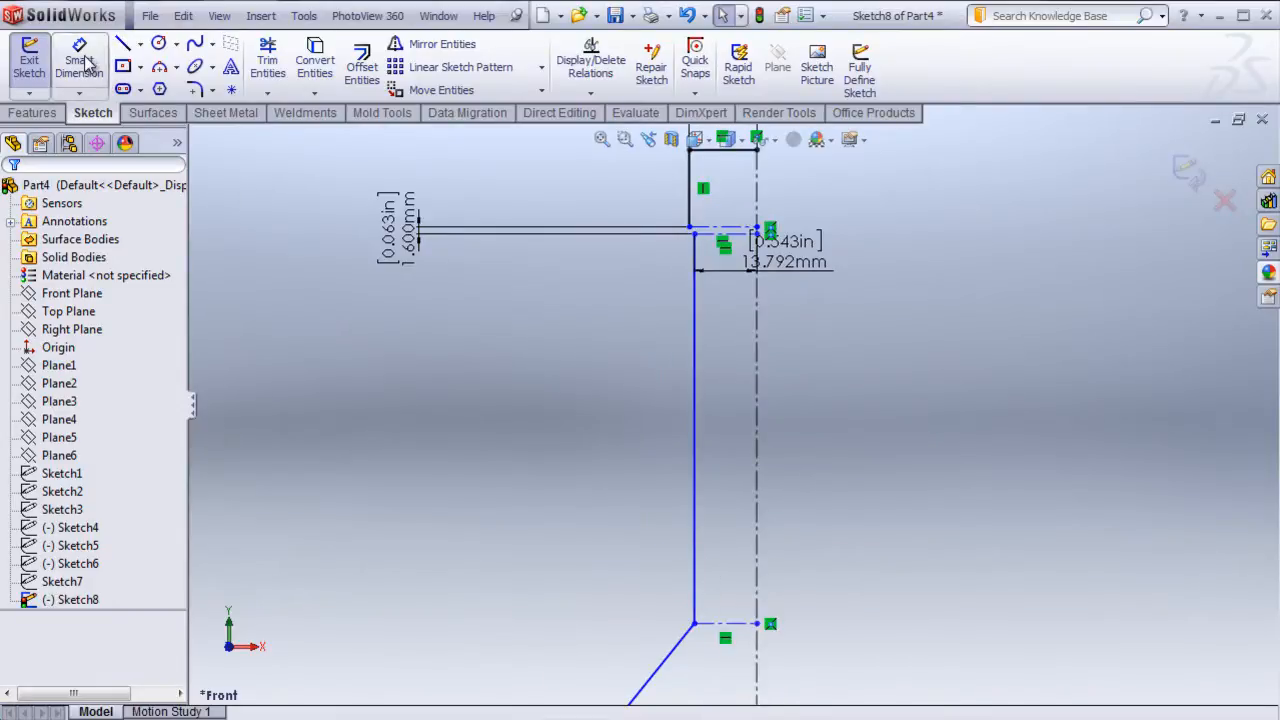
click(735, 624)
click(848, 541)
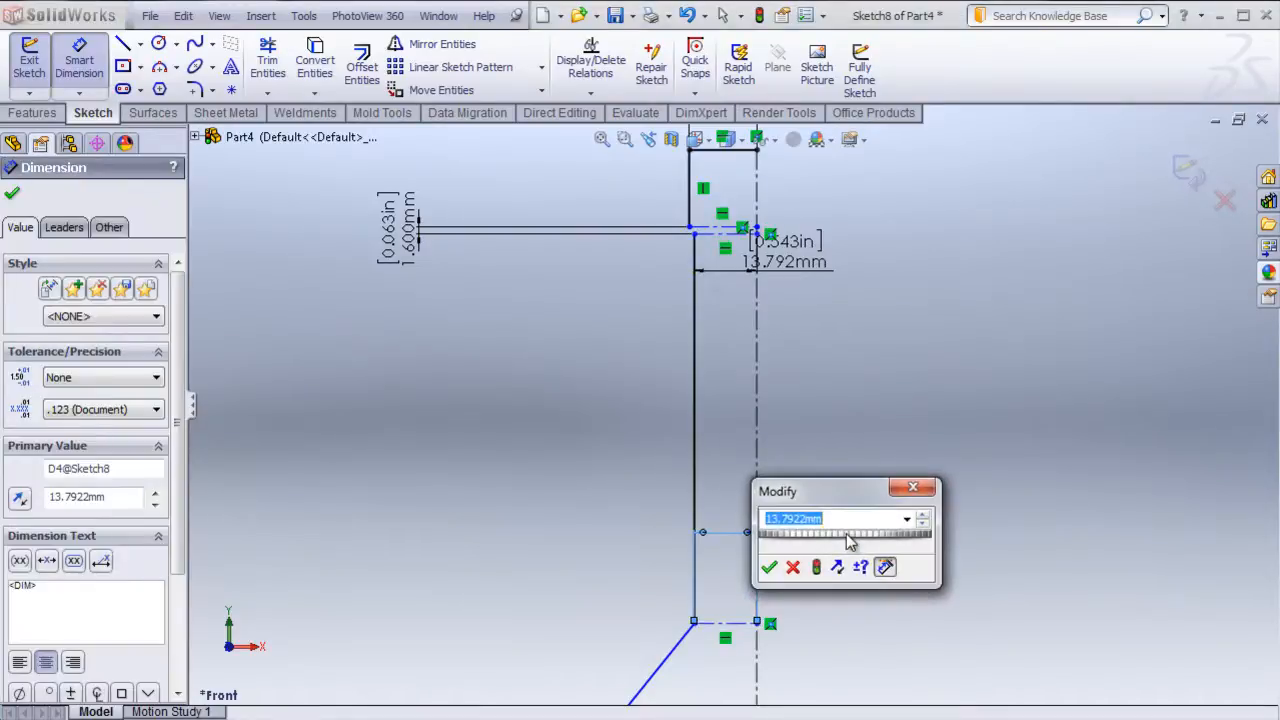
text(.583")
key(Return)
- Dimension the horizontal centerline between the top of the body line and the origin to 1.063 in
scroll(718, 567, up, 4)
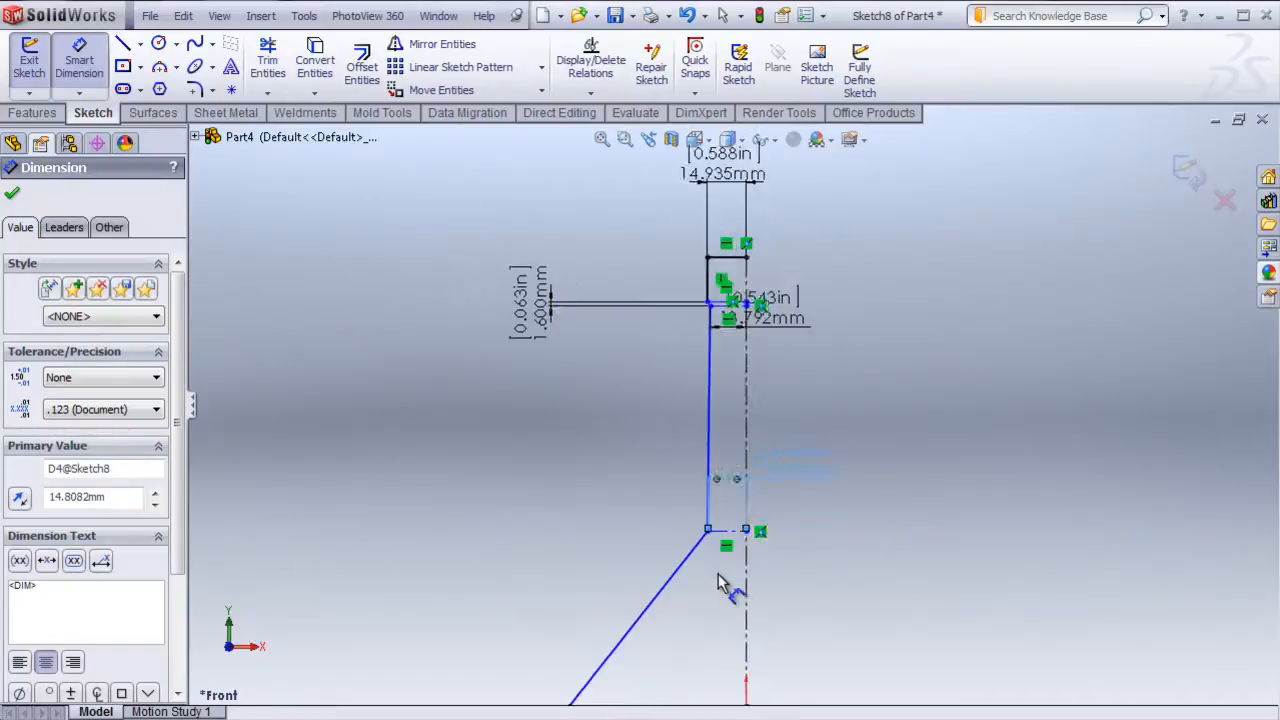
scroll(704, 579, down, 3)
scroll(700, 585, up, 2)
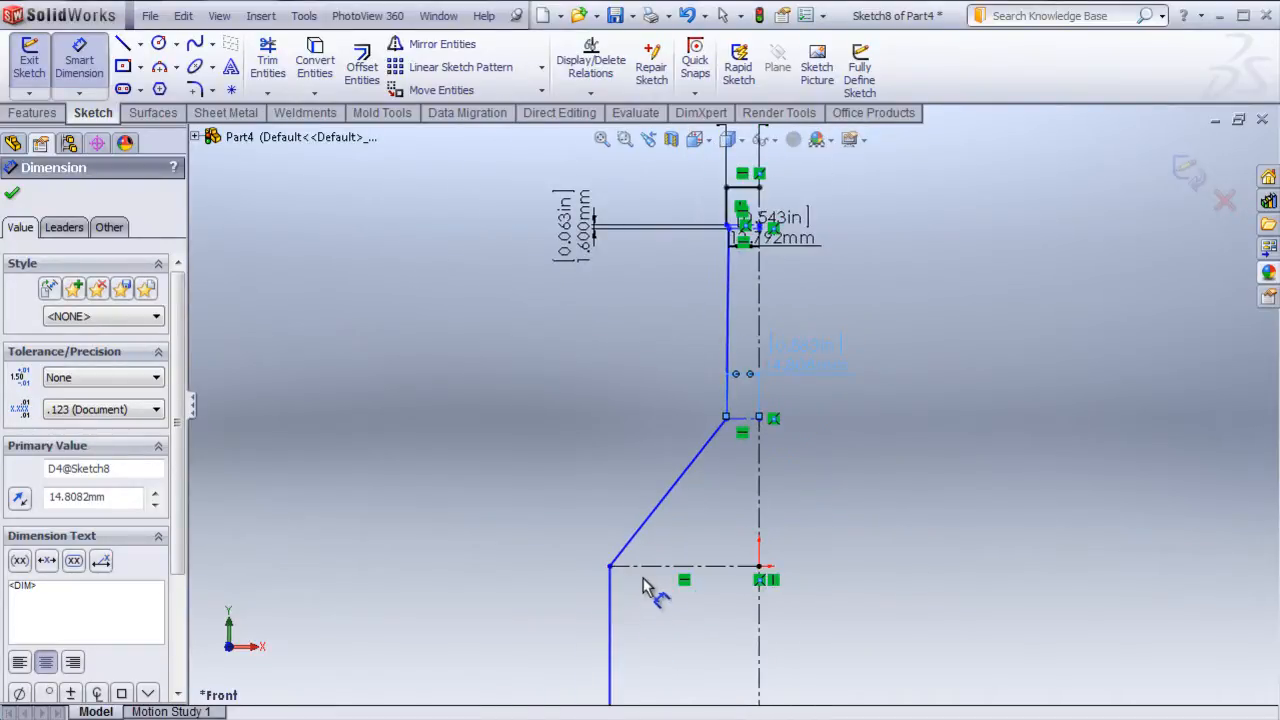
click(670, 567)
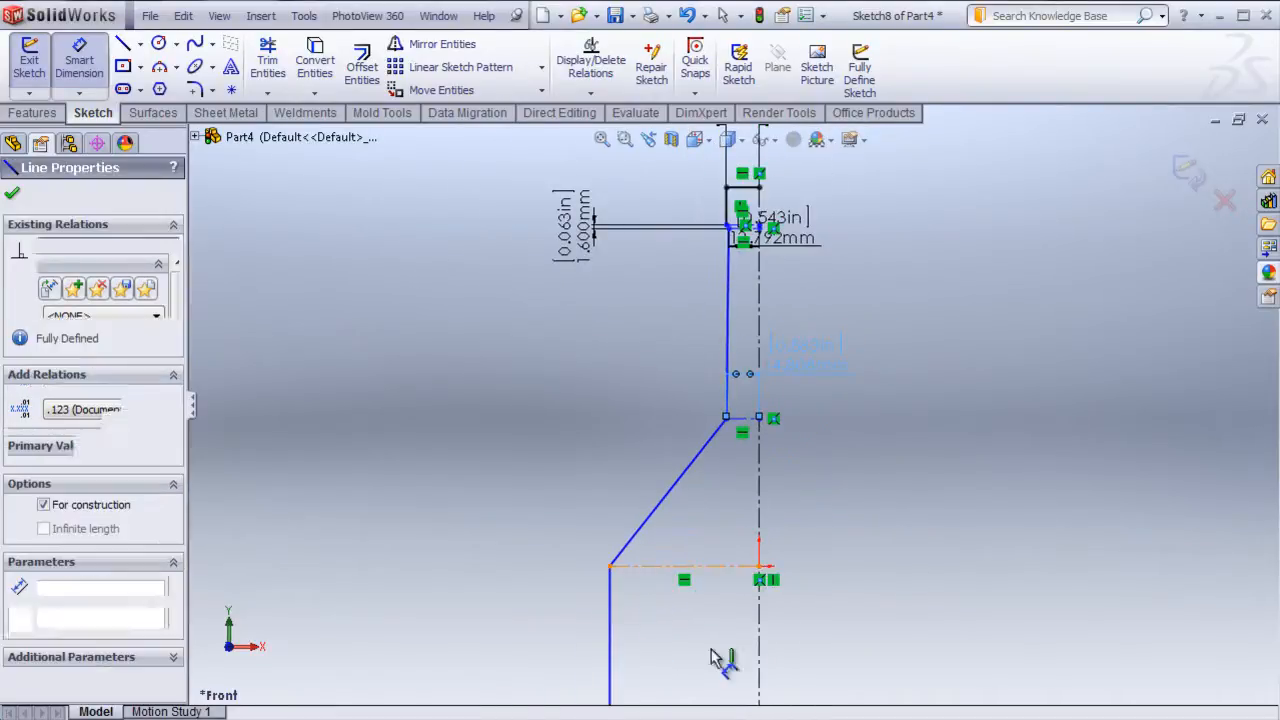
click(893, 585)
text(1.)
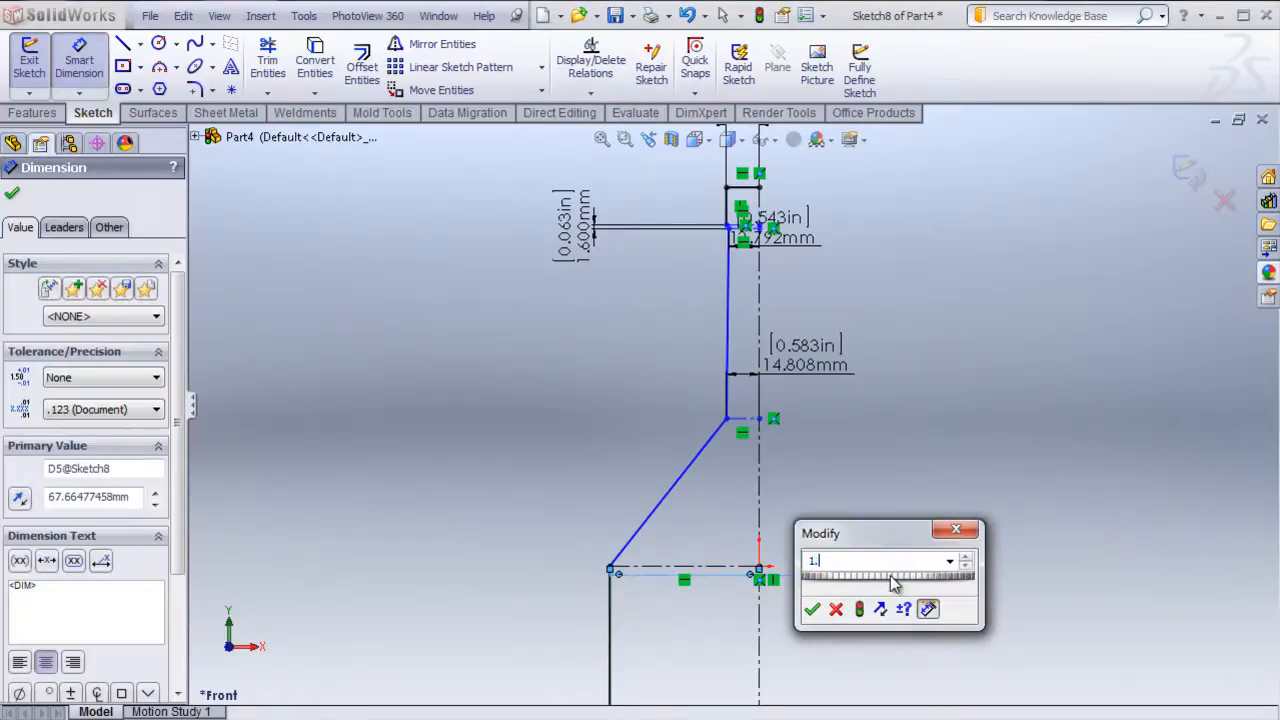
text(063")
key(Return)
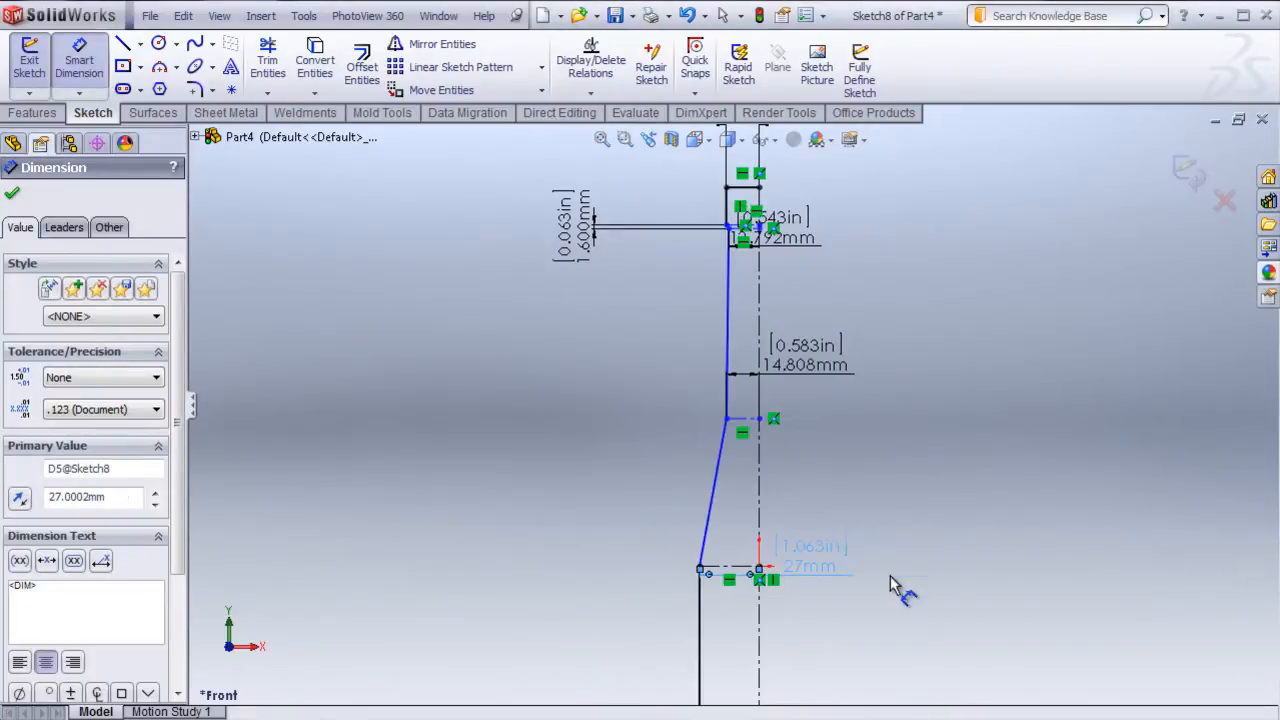
scroll(764, 595, up, 4)
scroll(763, 594, down, 3)
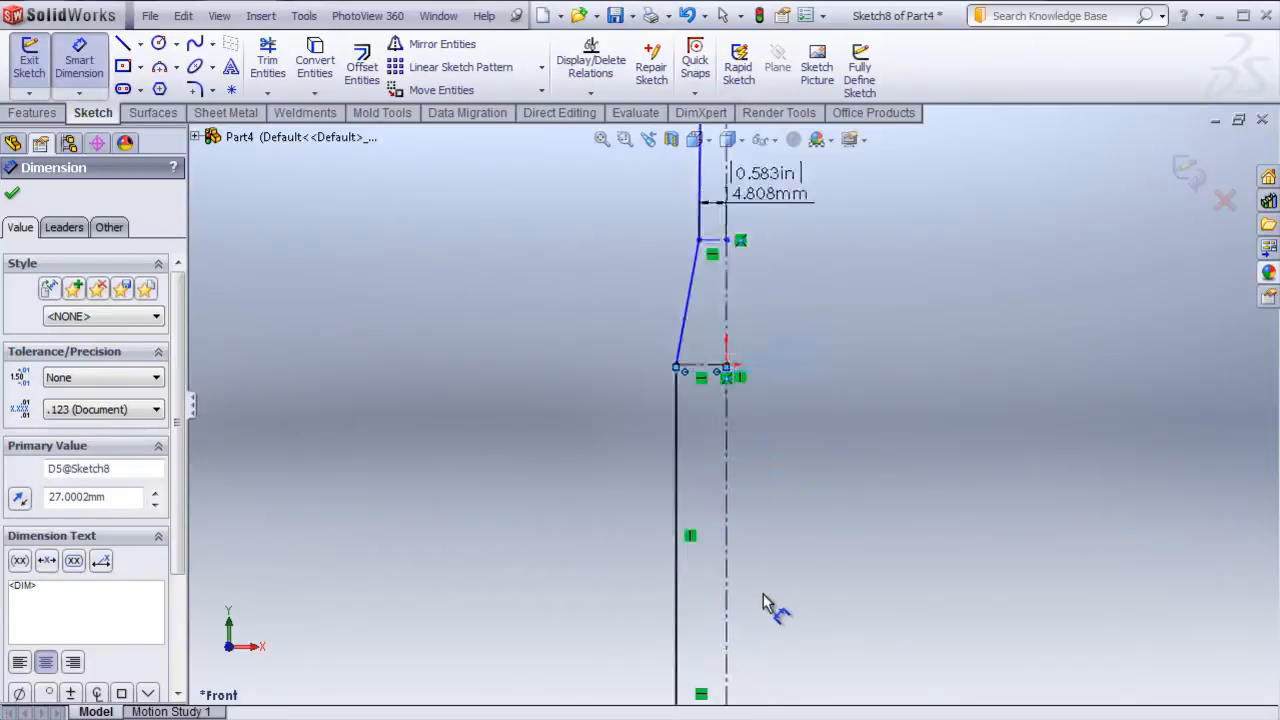
scroll(763, 594, up, 1)
scroll(763, 594, down, 1)
right_click(794, 569)
click(855, 580)
- Make the shoulder spline's upper tangent handle vertical where the spline meets the neck line
scroll(810, 286, down, 3)
scroll(756, 270, up, 4)
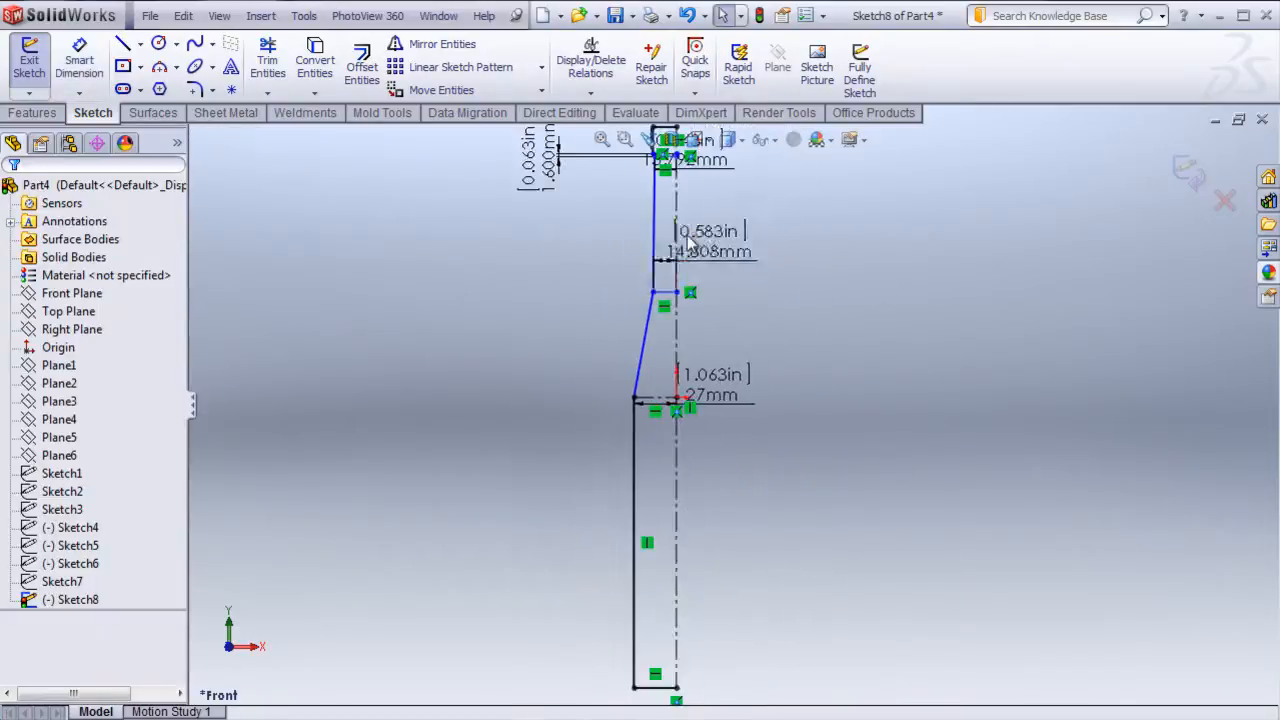
scroll(692, 232, down, 2)
scroll(709, 411, down, 2)
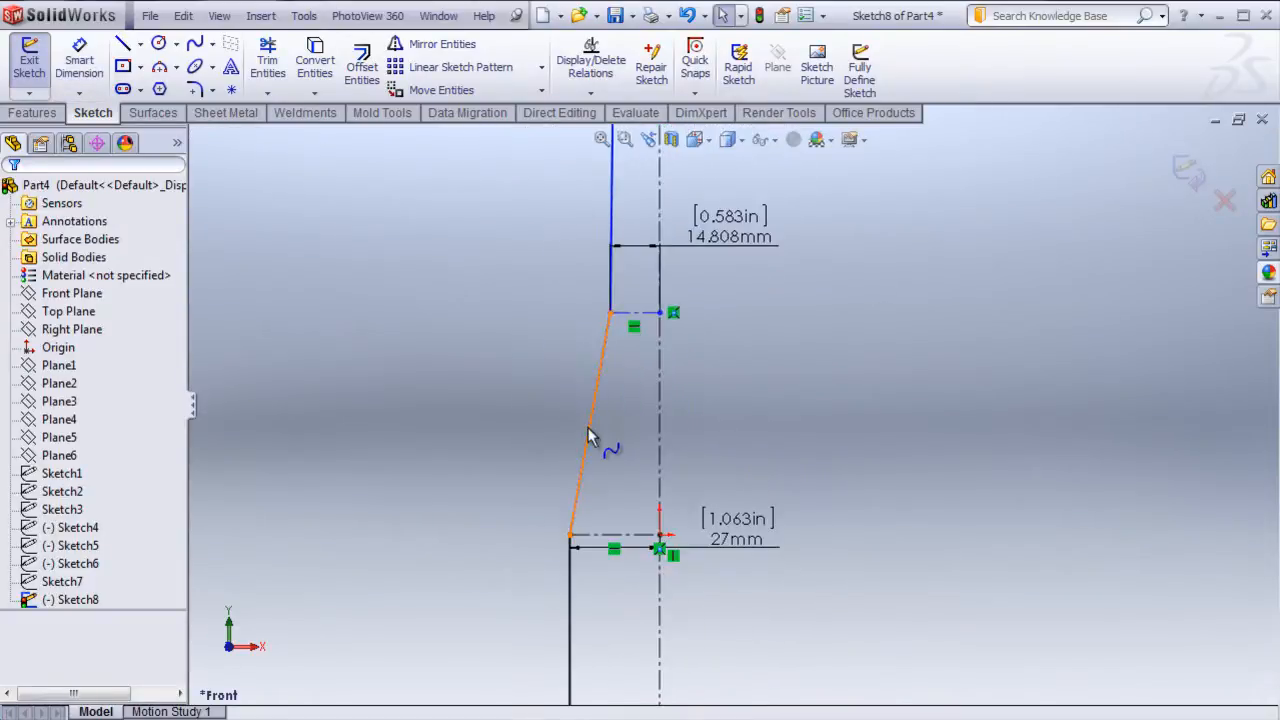
click(588, 432)
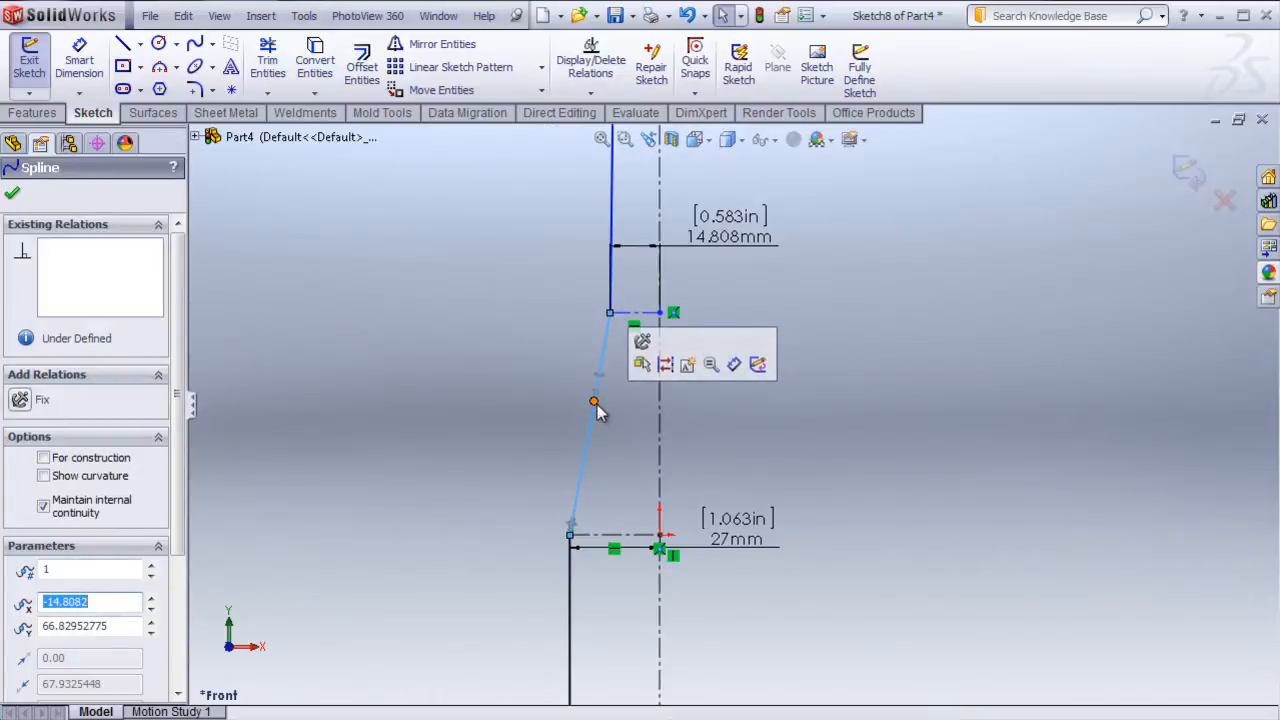
click(594, 403)
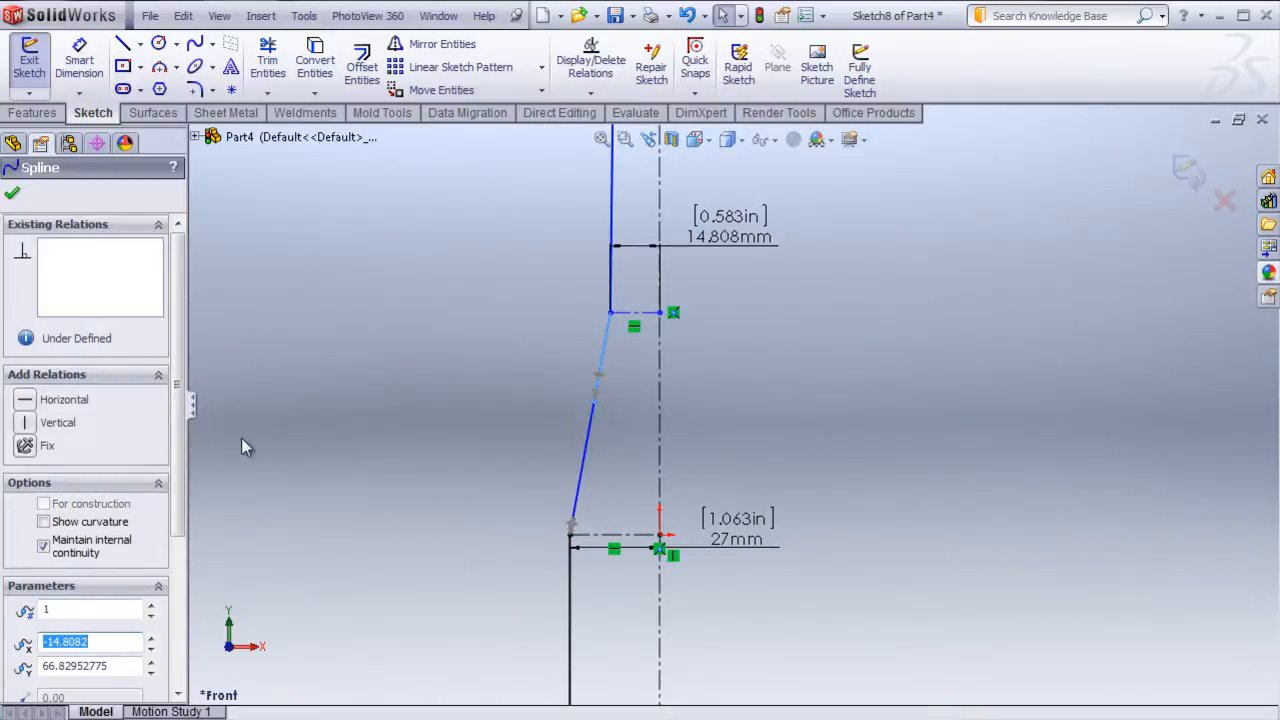
click(28, 425)
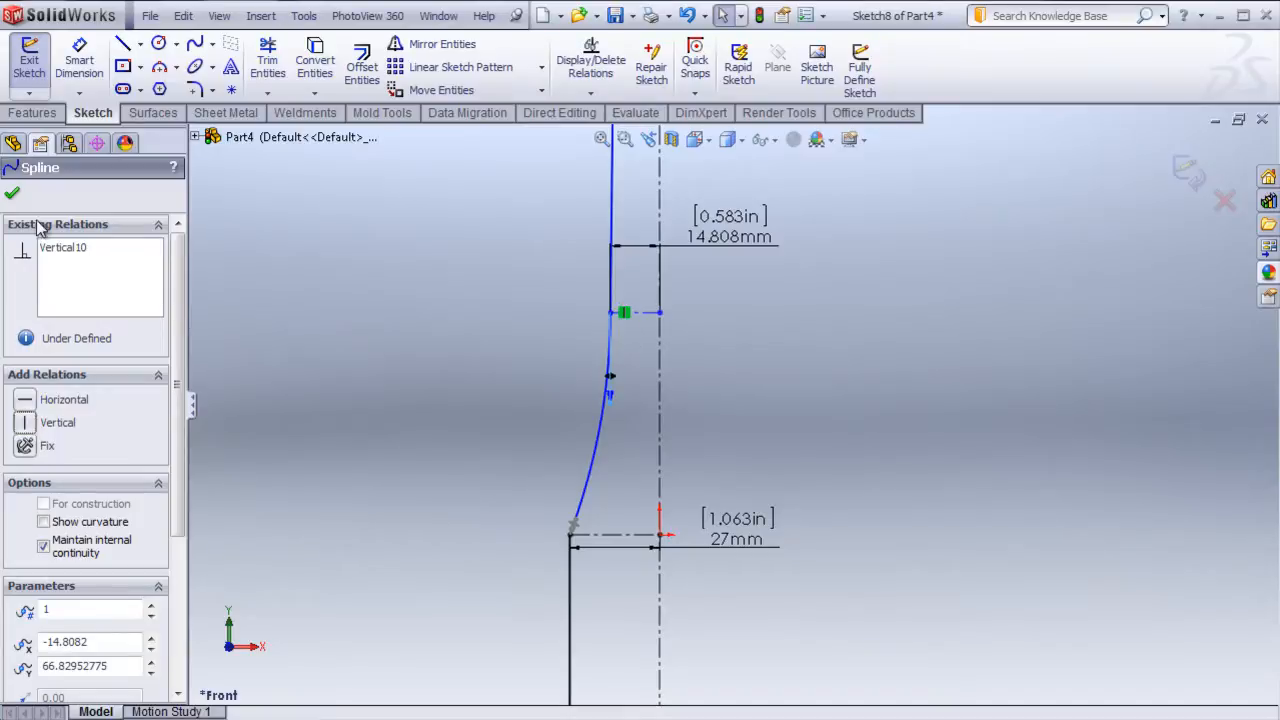
click(13, 196)
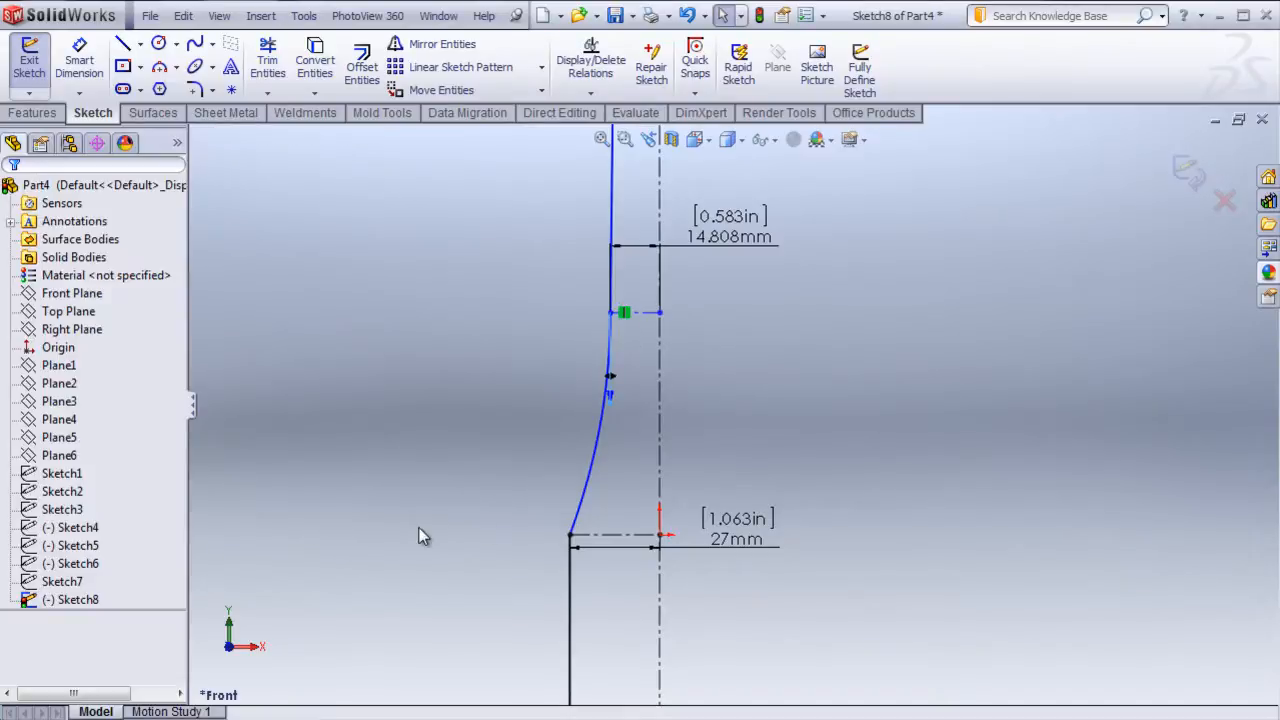
- Make the shoulder spline's lower tangent handle vertical where the spline meets the body line
click(571, 537)
scroll(583, 522, down, 5)
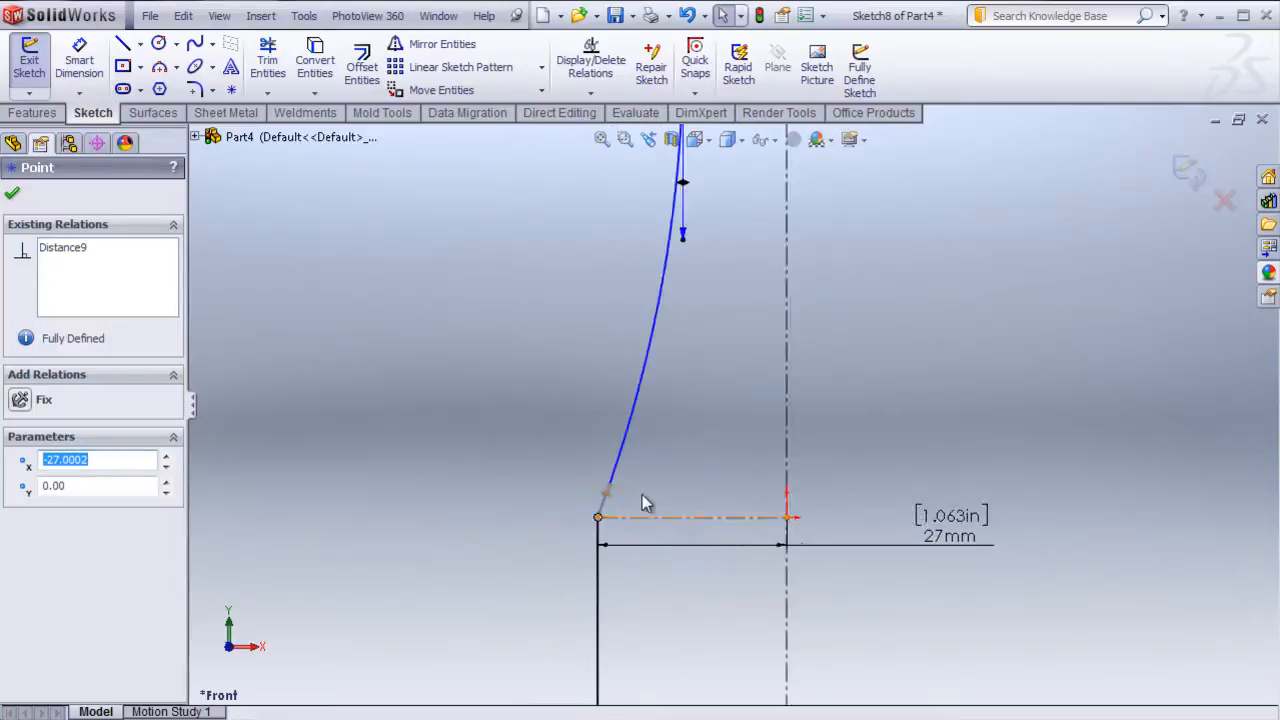
click(614, 477)
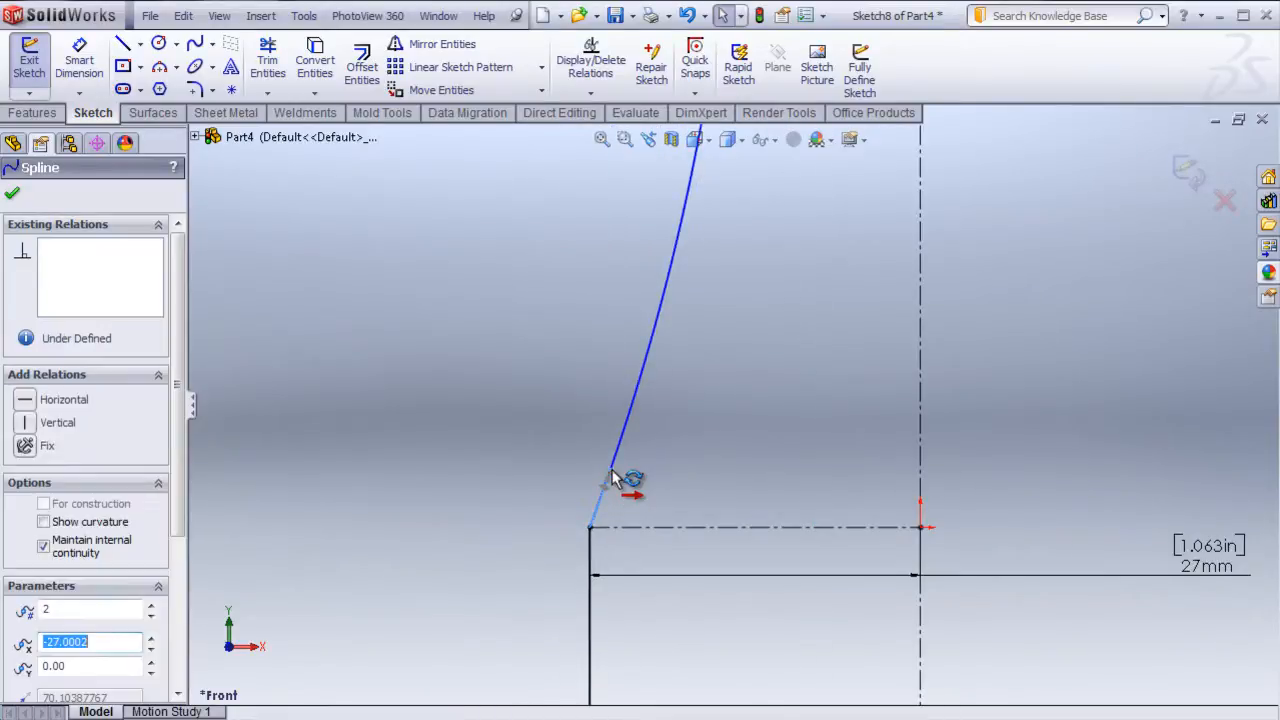
click(26, 428)
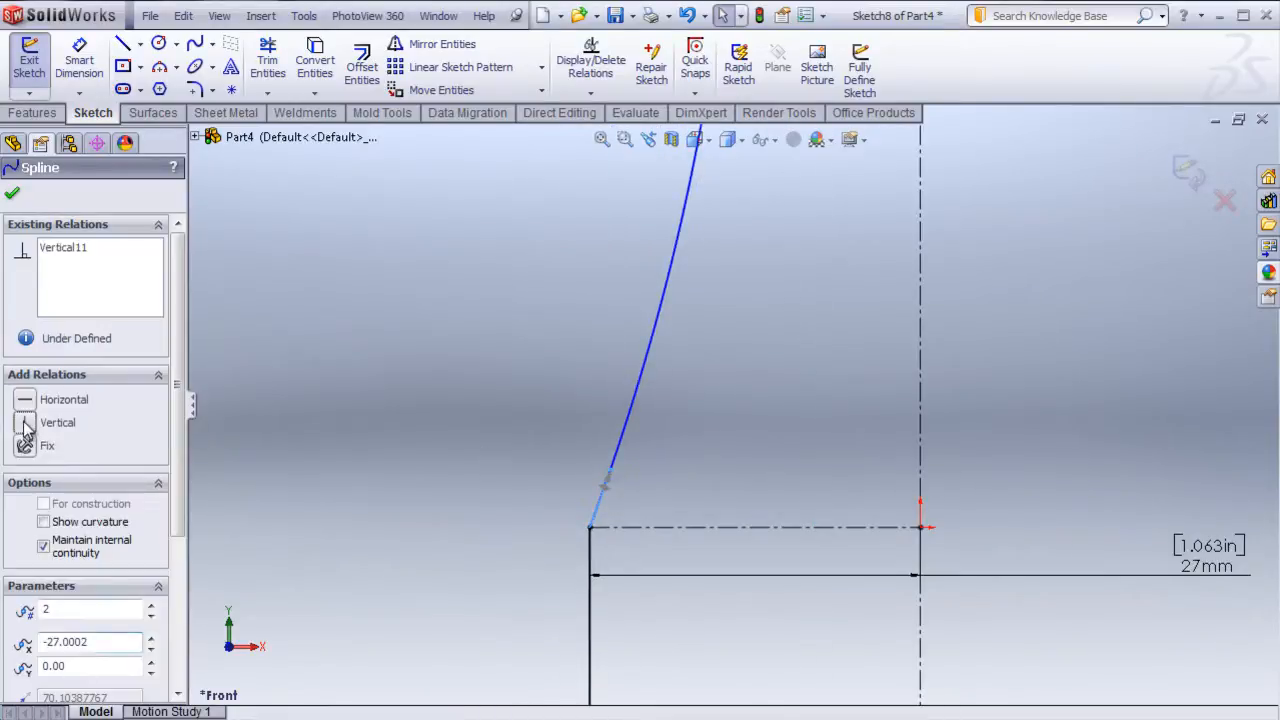
scroll(700, 395, up, 5)
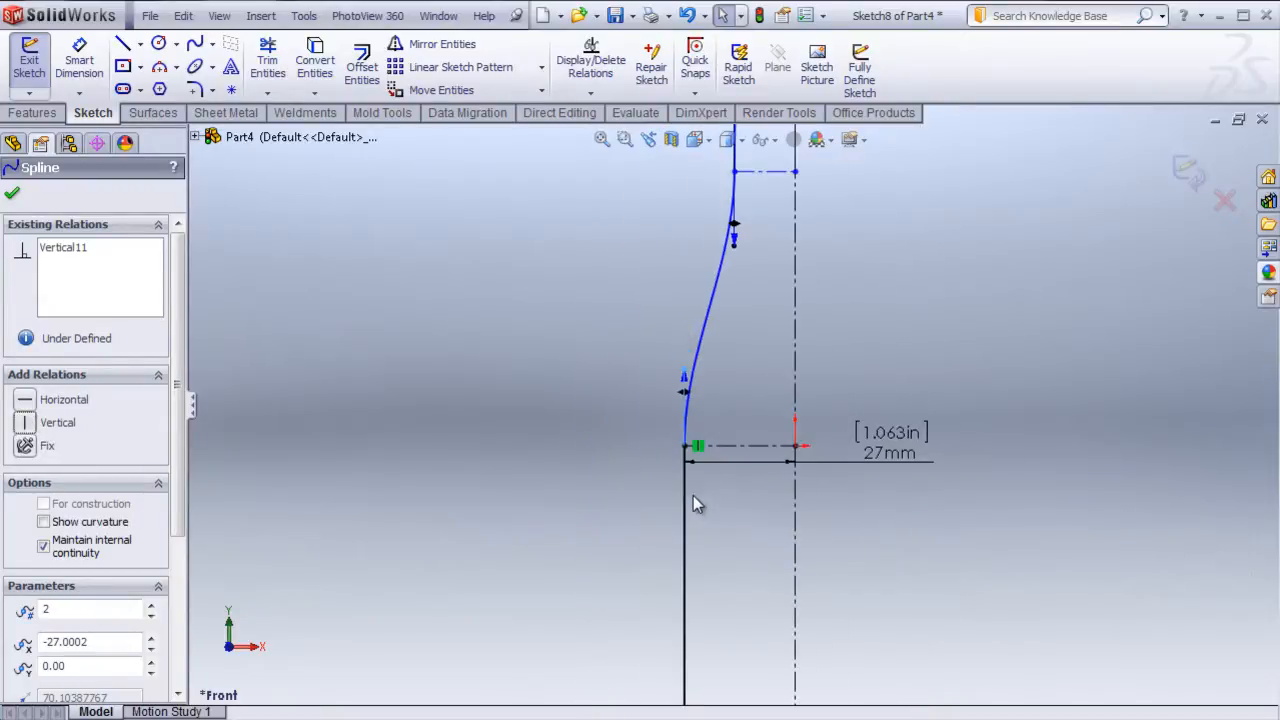
click(12, 195)
- Dimension the shoulder spline's height between its lower and upper endpoints
scroll(808, 300, down, 4)
scroll(752, 293, up, 9)
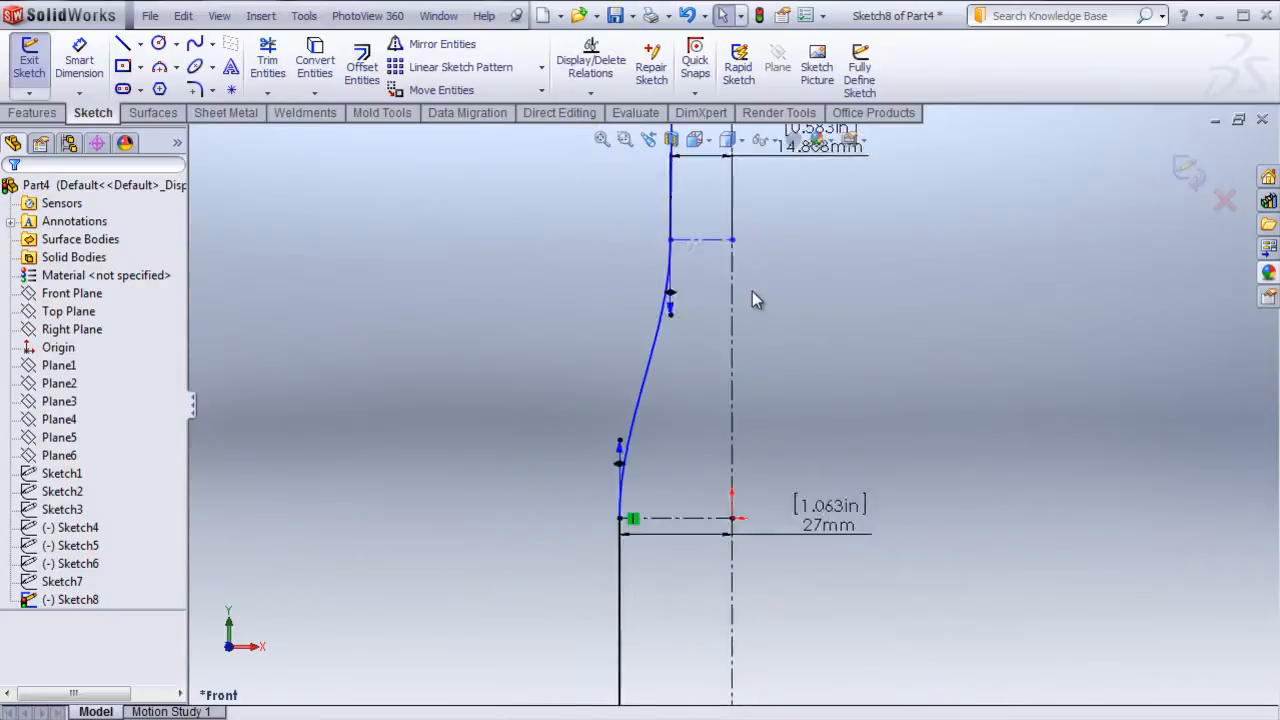
scroll(700, 330, down, 3)
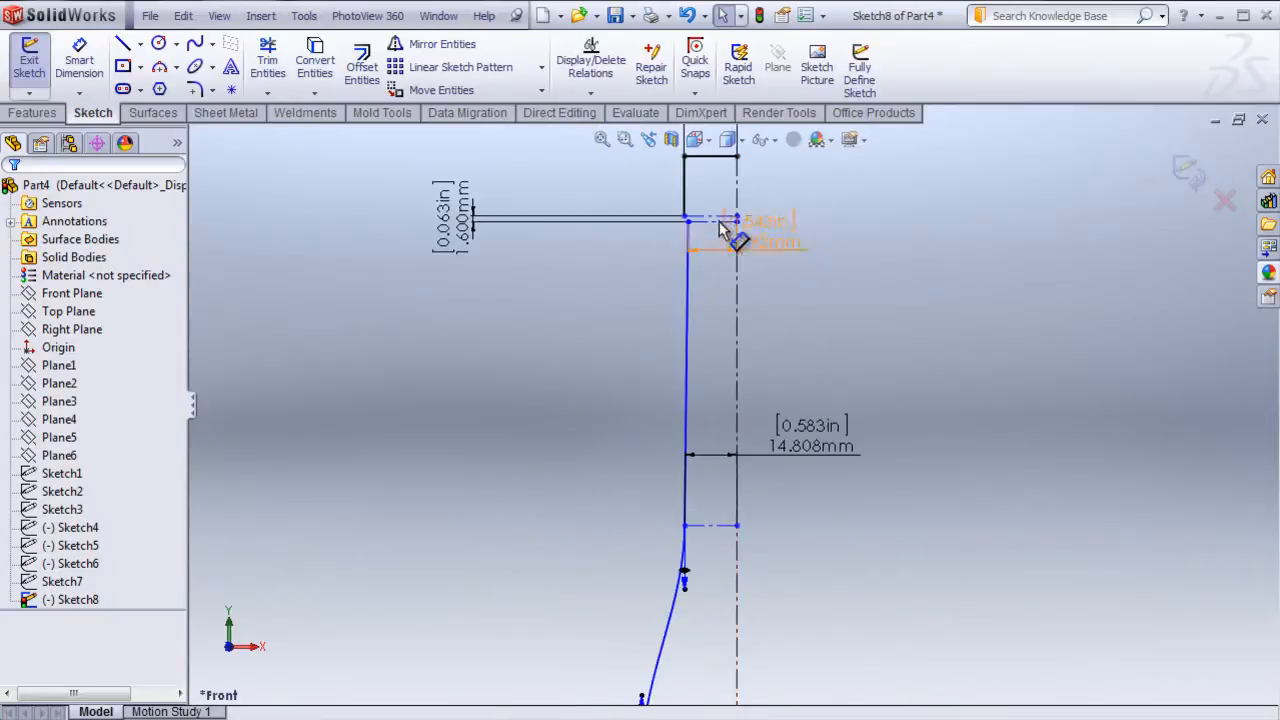
scroll(754, 645, up, 4)
scroll(754, 645, up, 1)
scroll(744, 560, down, 2)
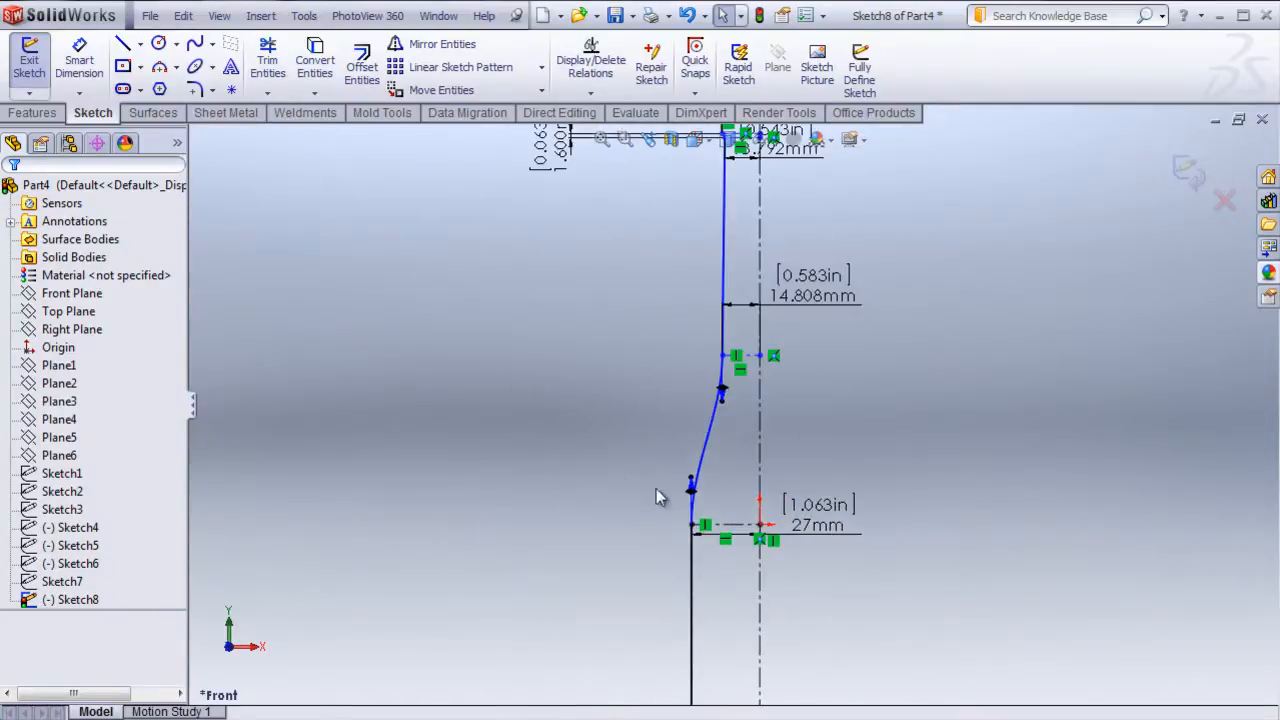
click(80, 60)
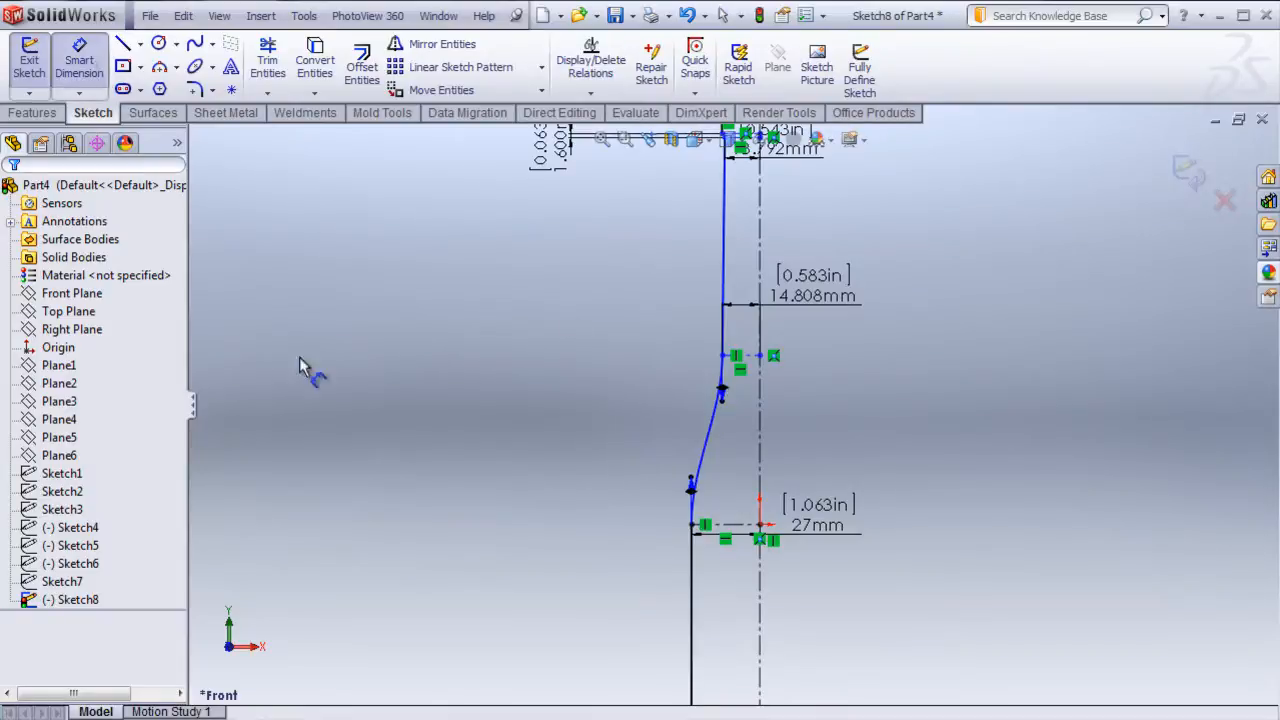
click(691, 524)
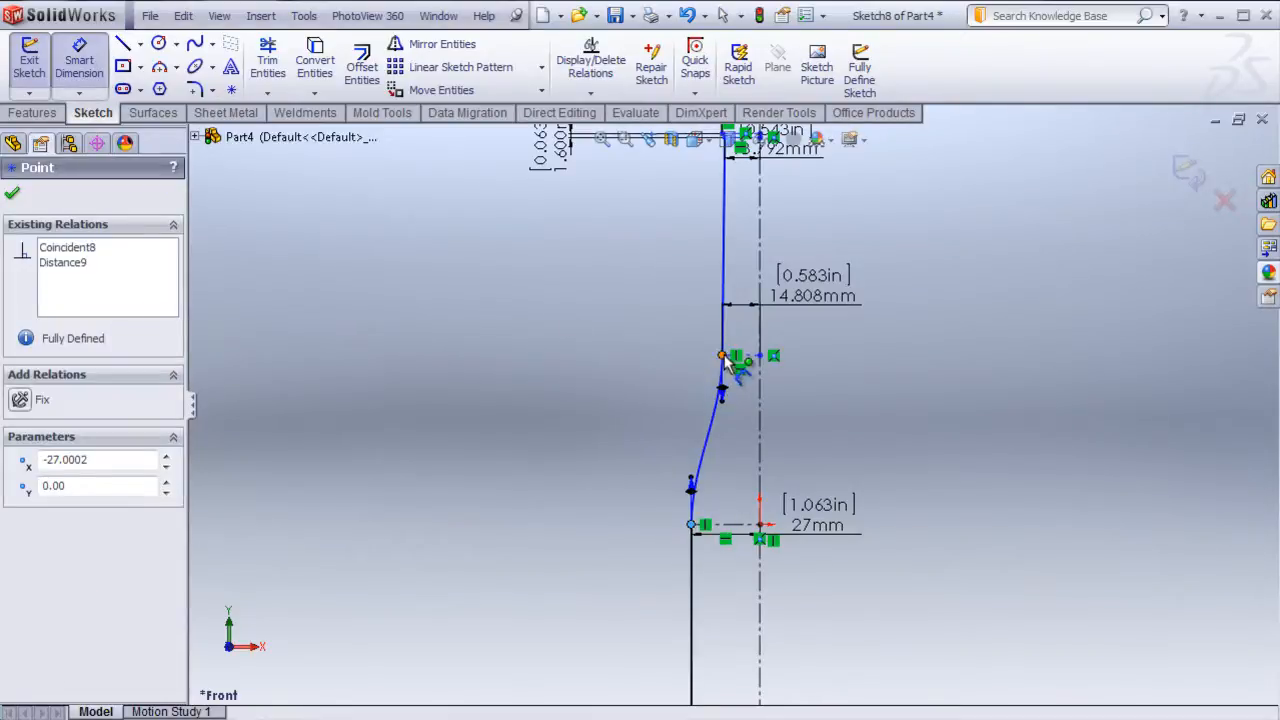
- Dimension the vertical distance between the lower and upper endpoints of the curved transition as 3.25 in
click(722, 355)
click(565, 450)
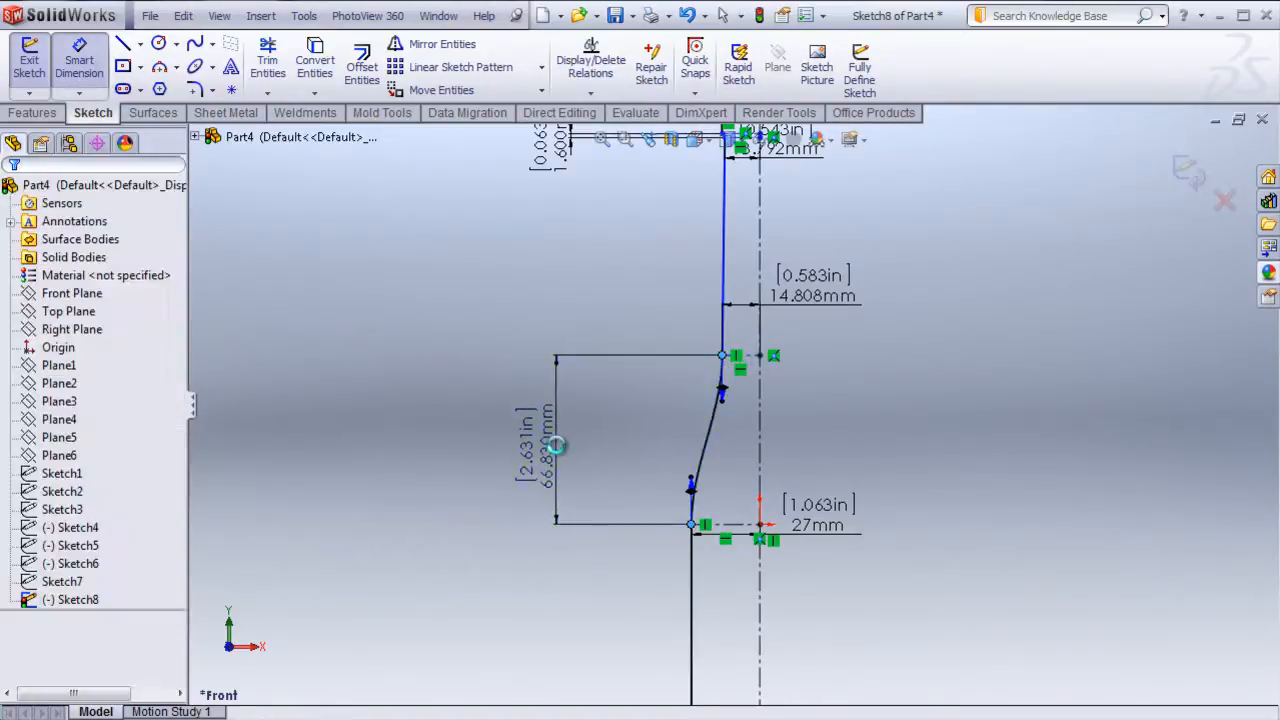
text(3.25")
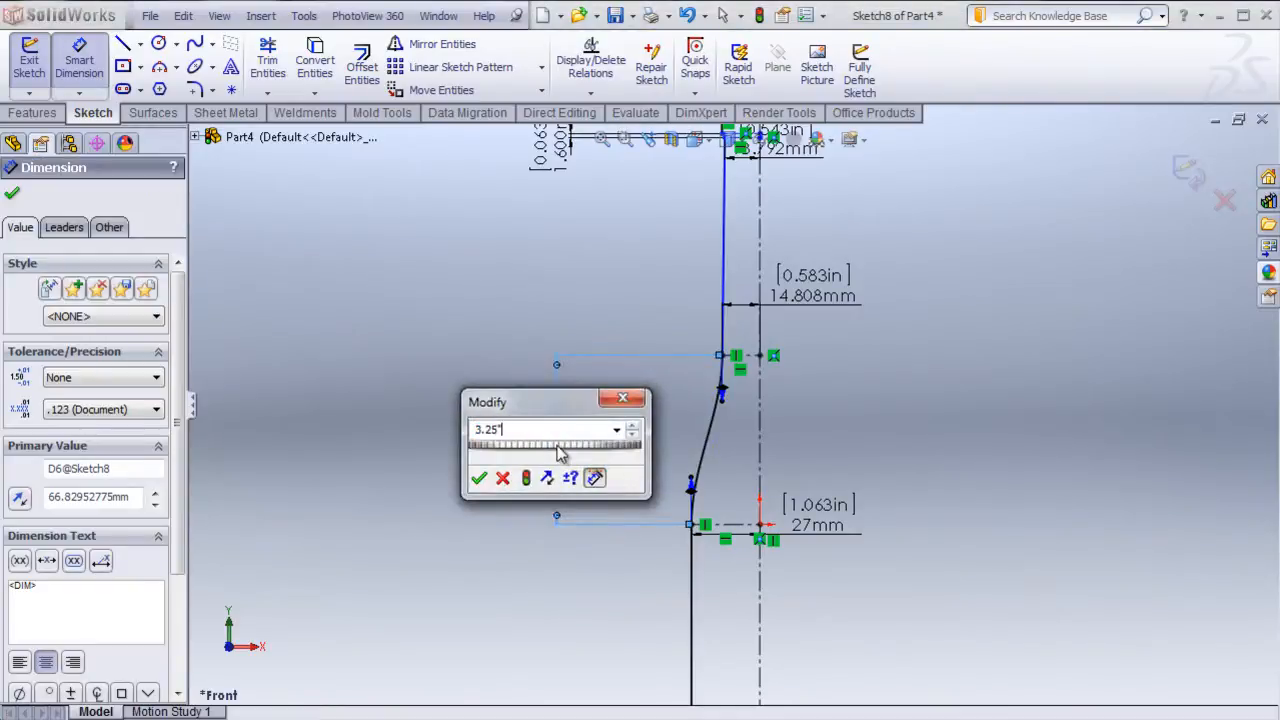
key(Return)
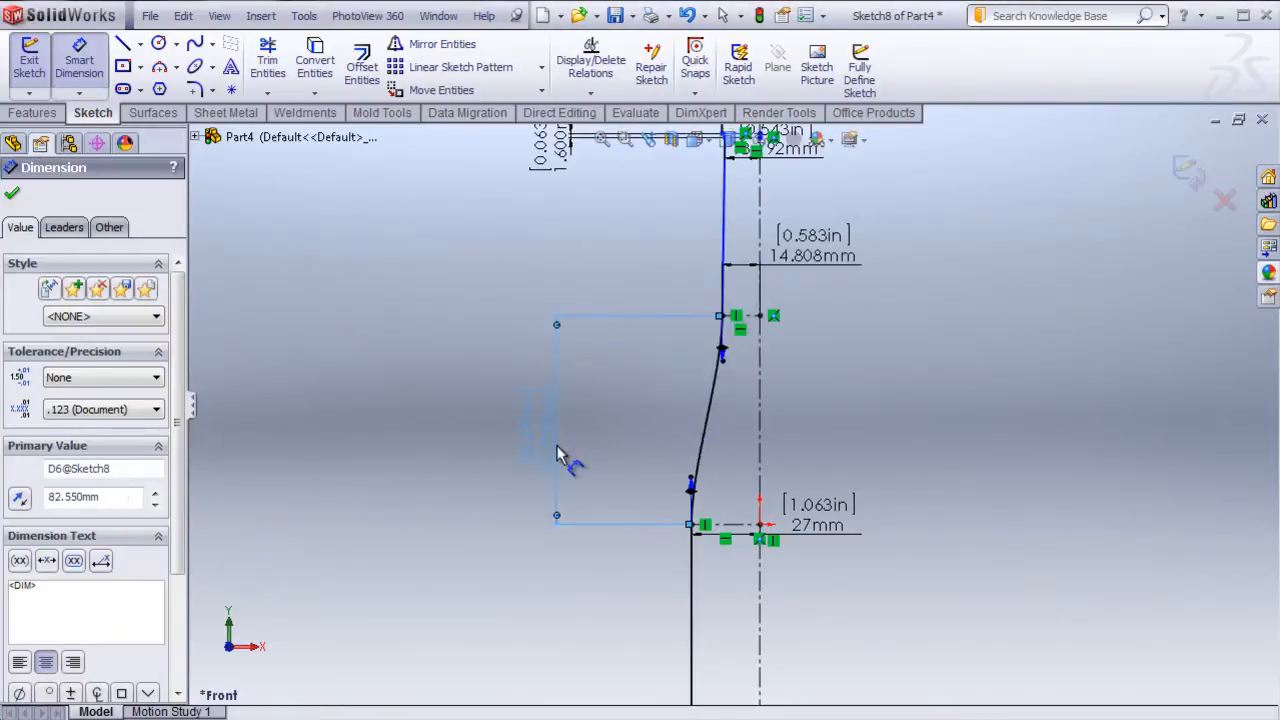
scroll(697, 272, up, 2)
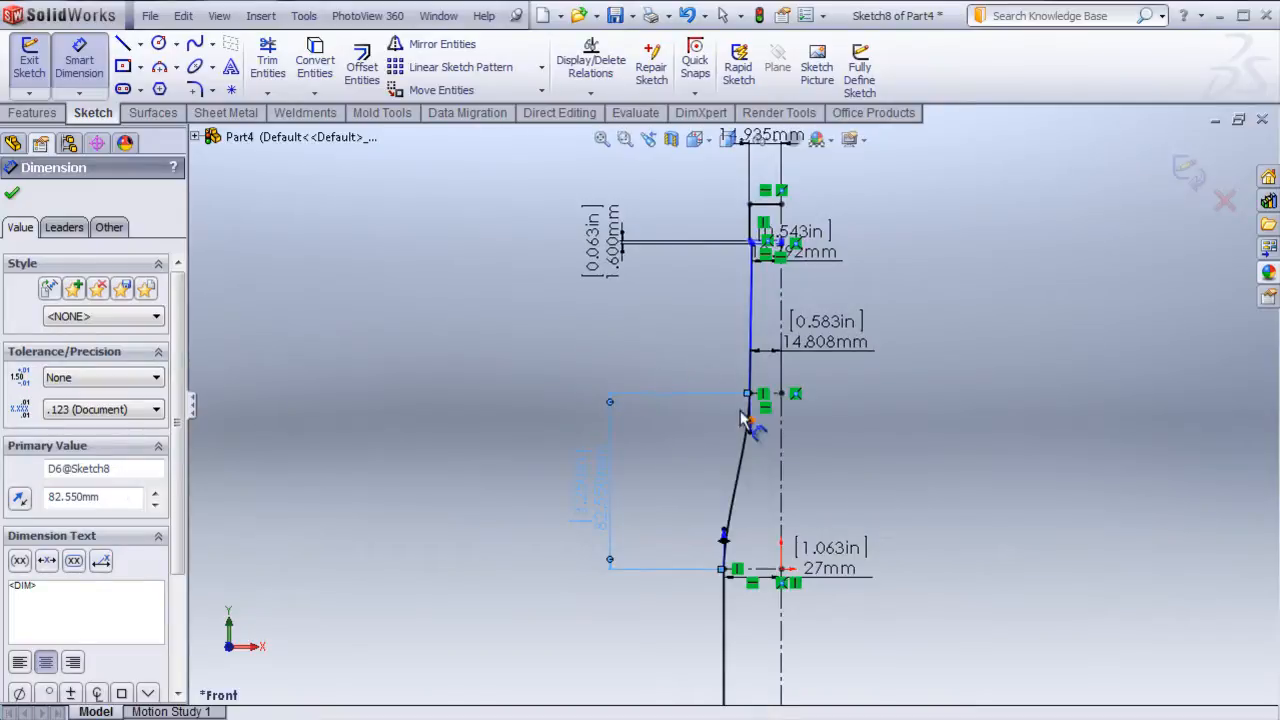
click(603, 360)
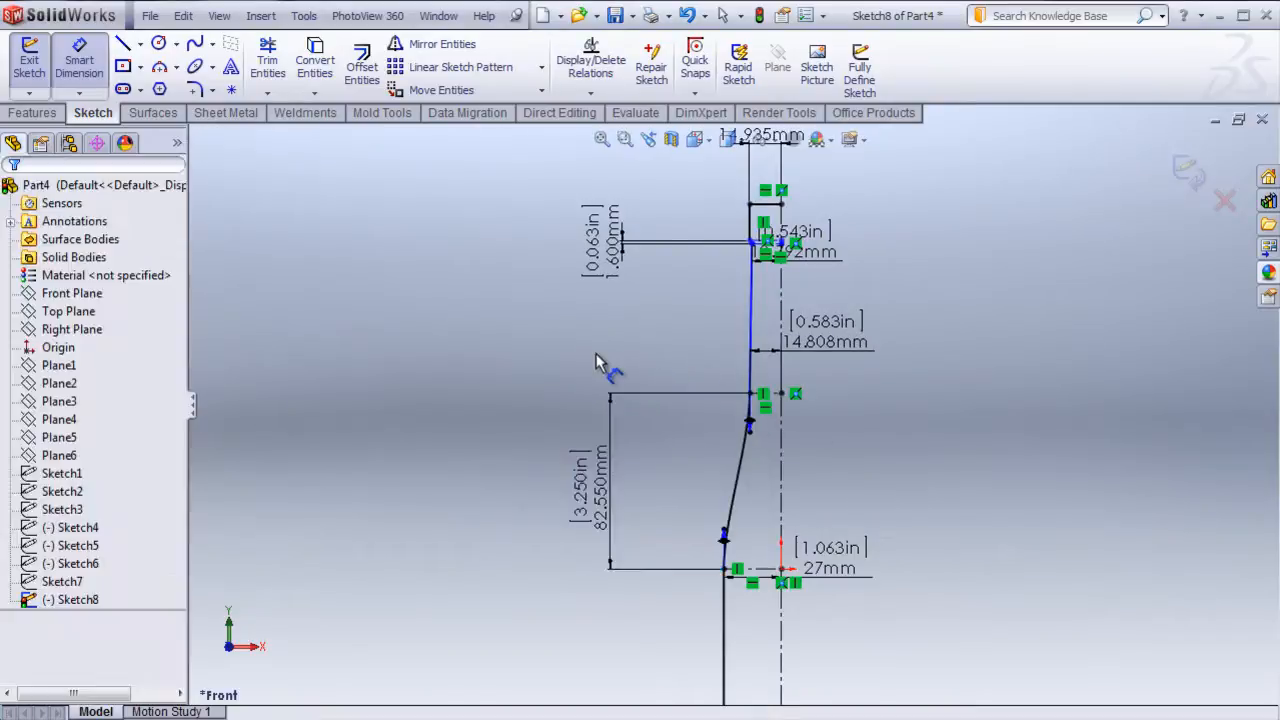
- Dimension the vertical distance from the curved transition's upper endpoint to the slanted line's top endpoint as 3 in
click(757, 399)
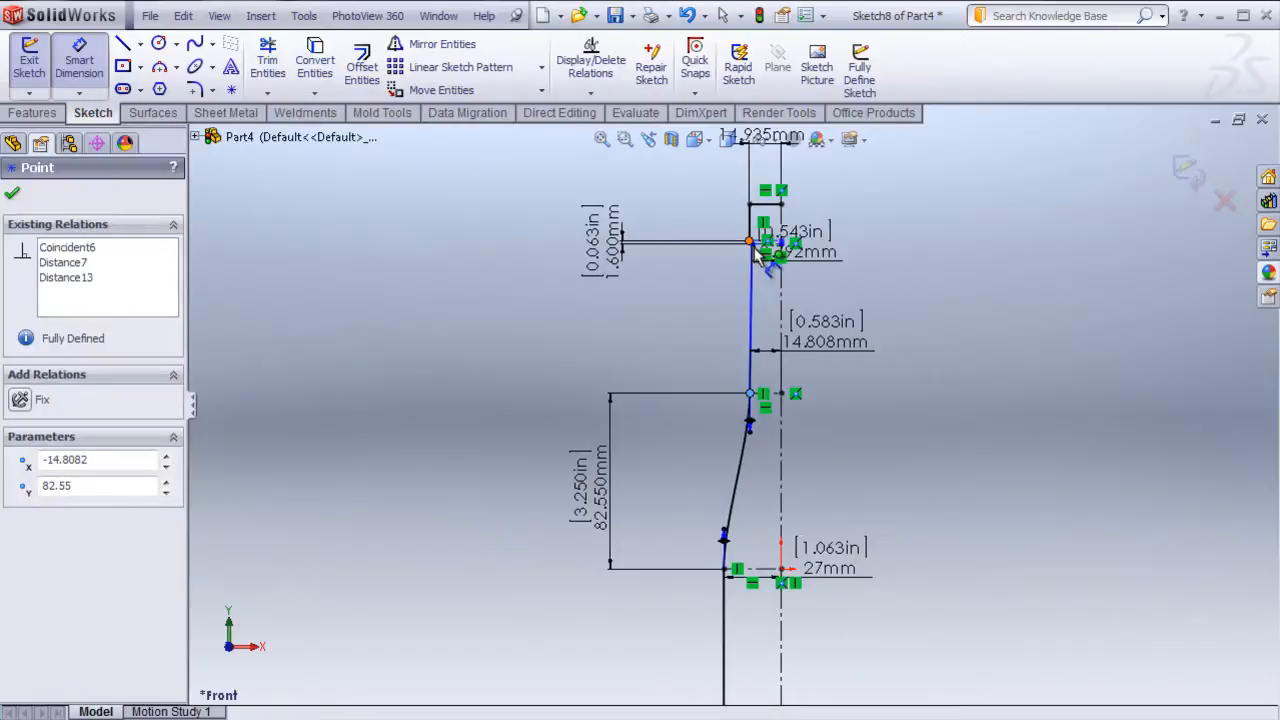
click(755, 248)
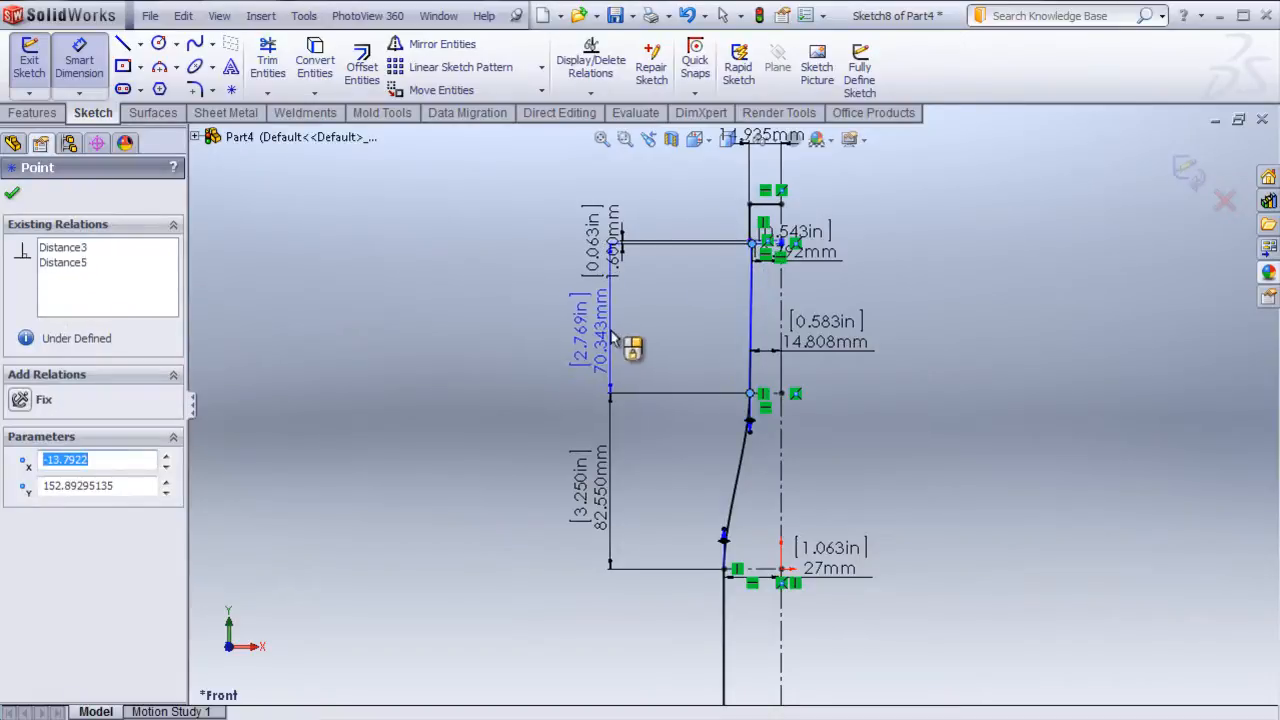
click(613, 331)
text(3)
key(Return)
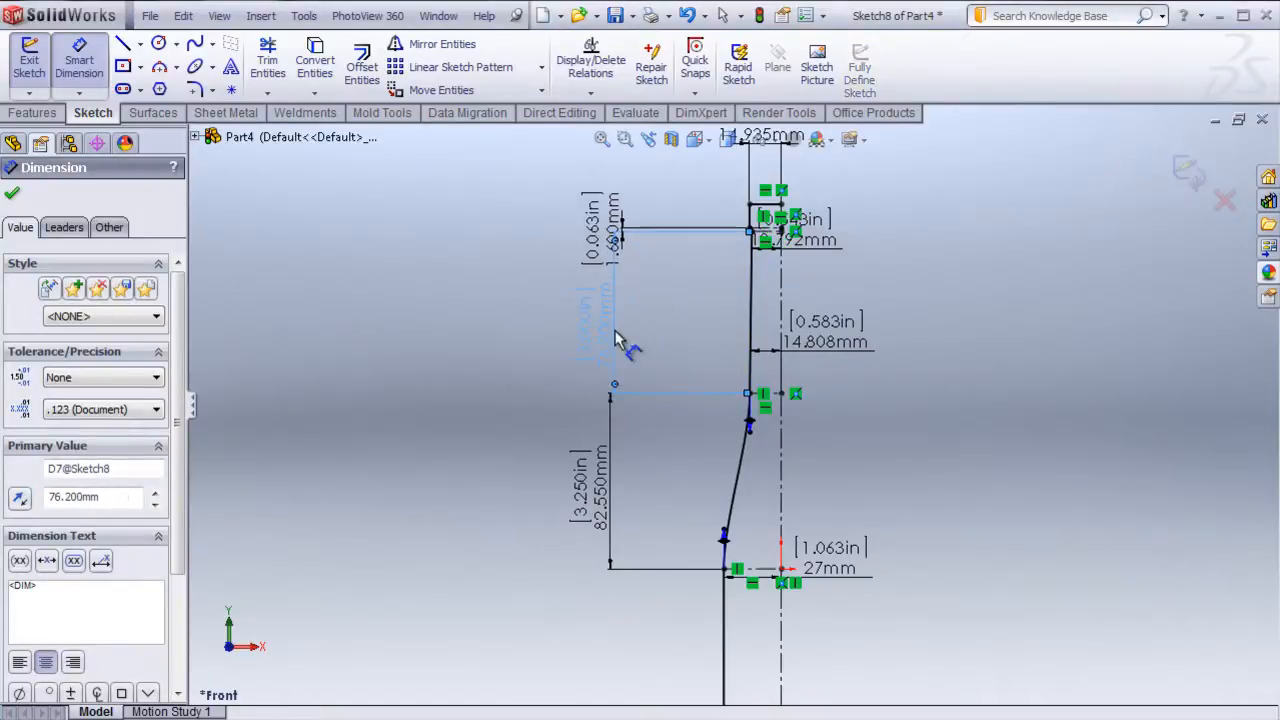
right_click(474, 347)
click(511, 357)
- Try to dimension the length of the short vertical line near the profile's upper end
scroll(742, 390, up, 4)
scroll(748, 549, down, 2)
scroll(751, 261, up, 2)
scroll(750, 258, down, 3)
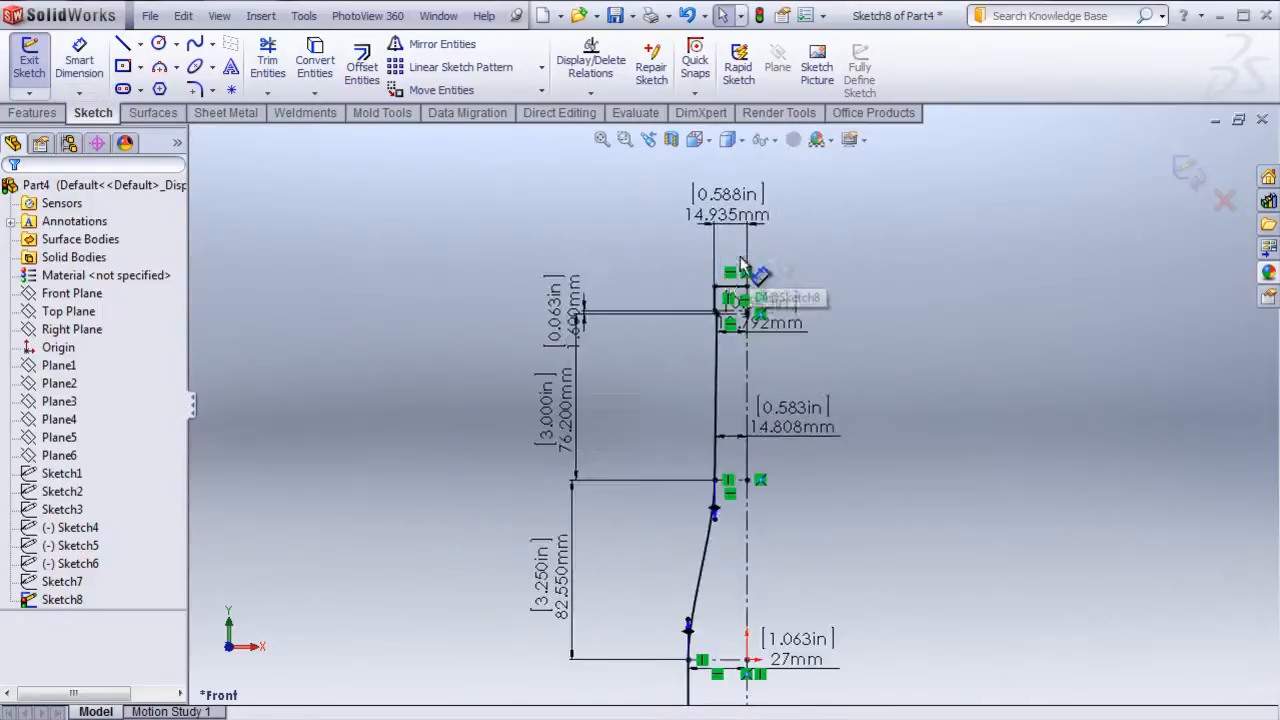
scroll(745, 258, down, 4)
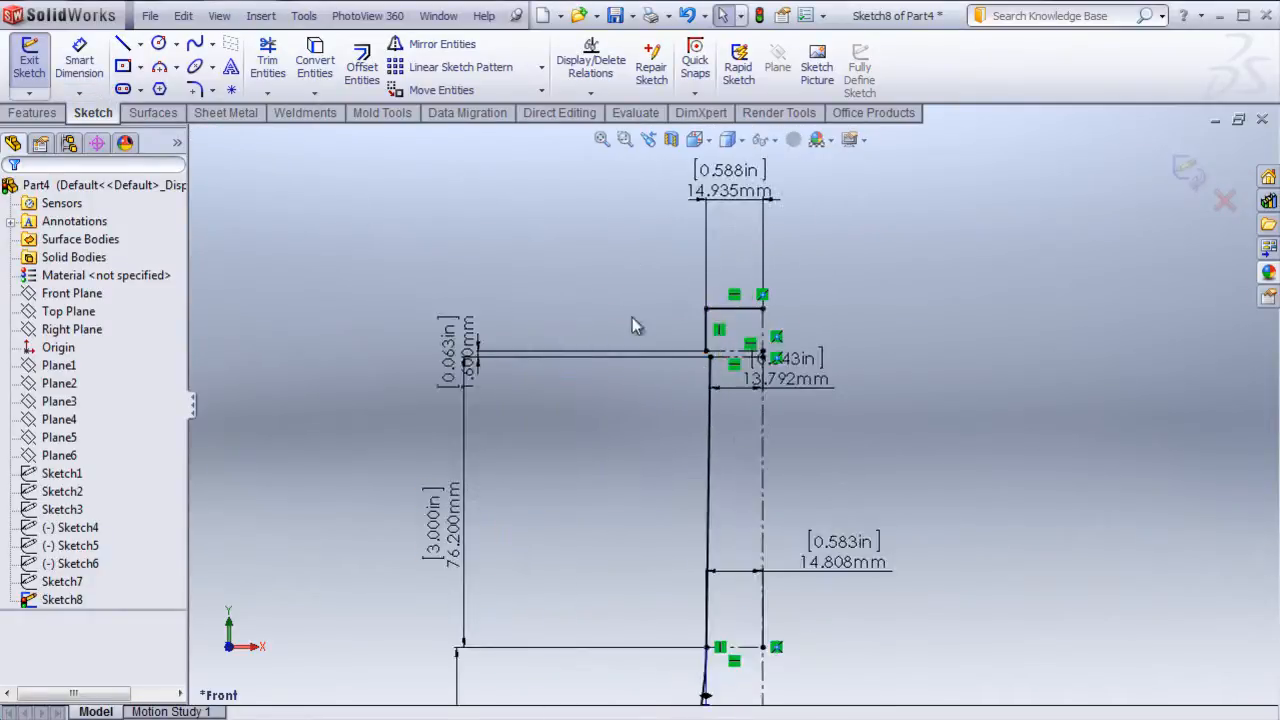
key(d)
click(705, 338)
click(520, 260)
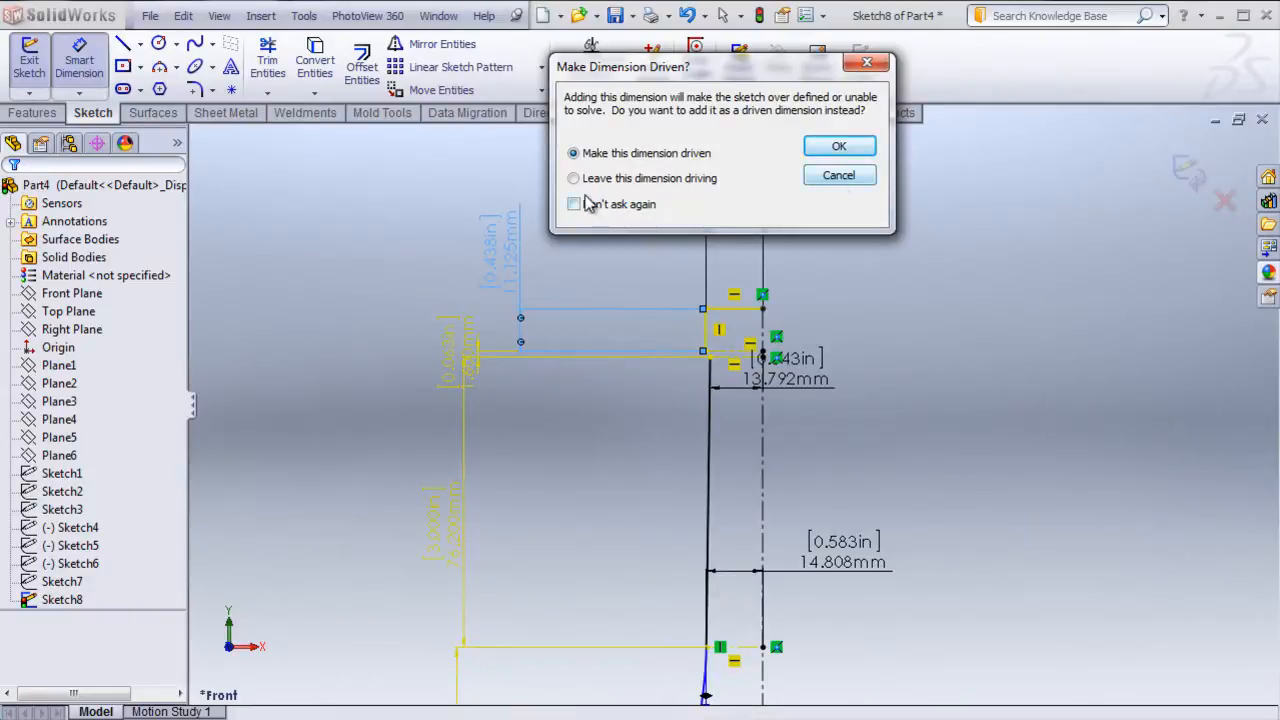
click(818, 181)
- Fillet the profile's lower outer corner with a 6.35 mm radius and move its radius dimension clear of the corner
scroll(810, 632, up, 8)
scroll(786, 580, down, 7)
scroll(750, 598, up, 2)
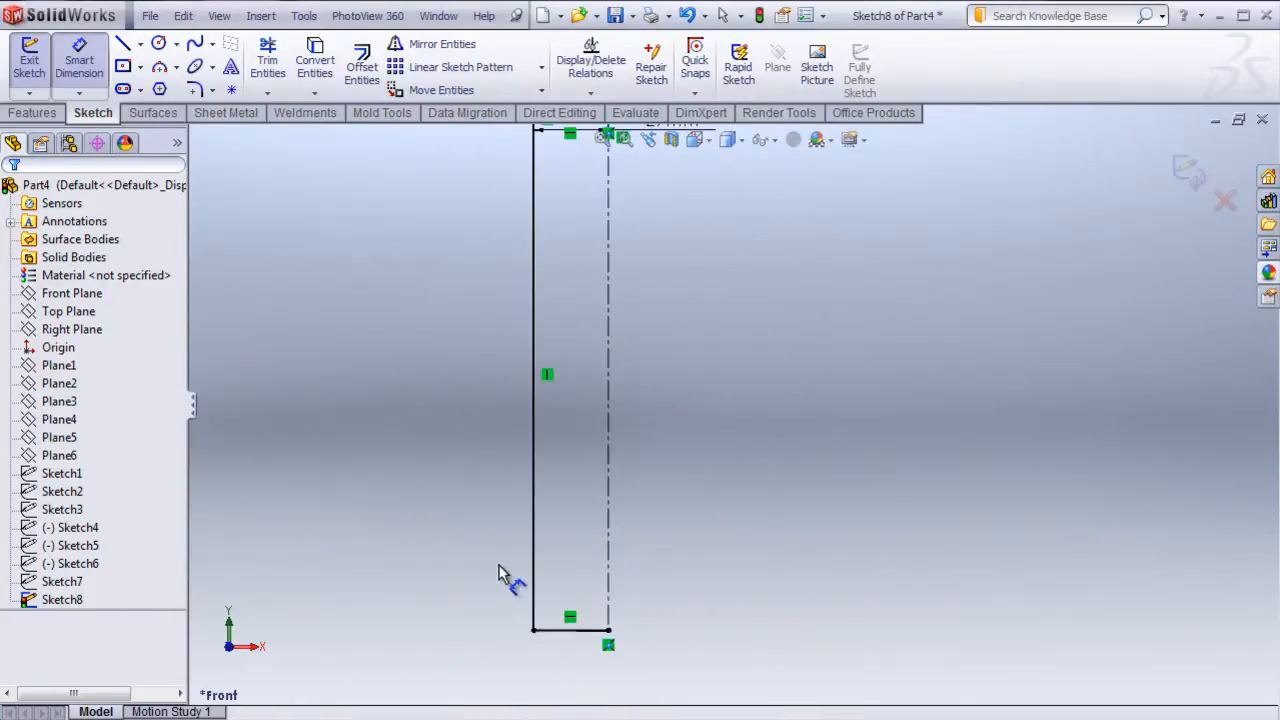
right_click(387, 568)
click(390, 568)
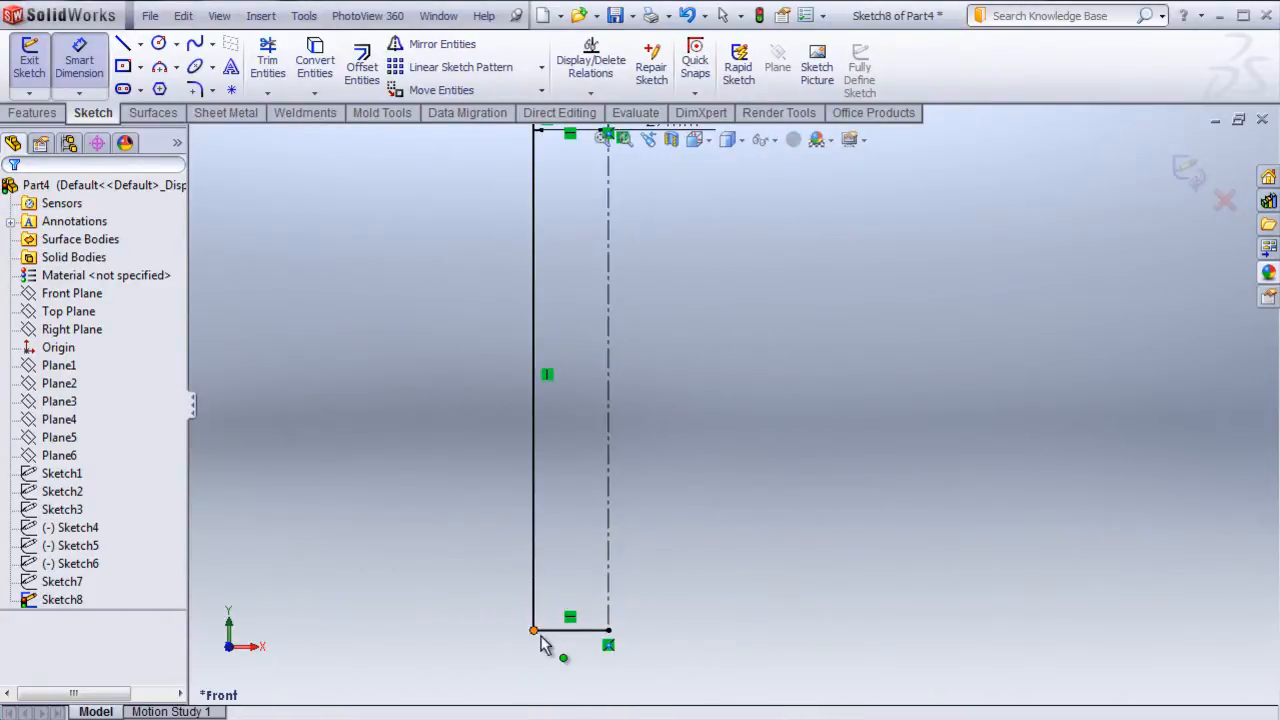
click(195, 89)
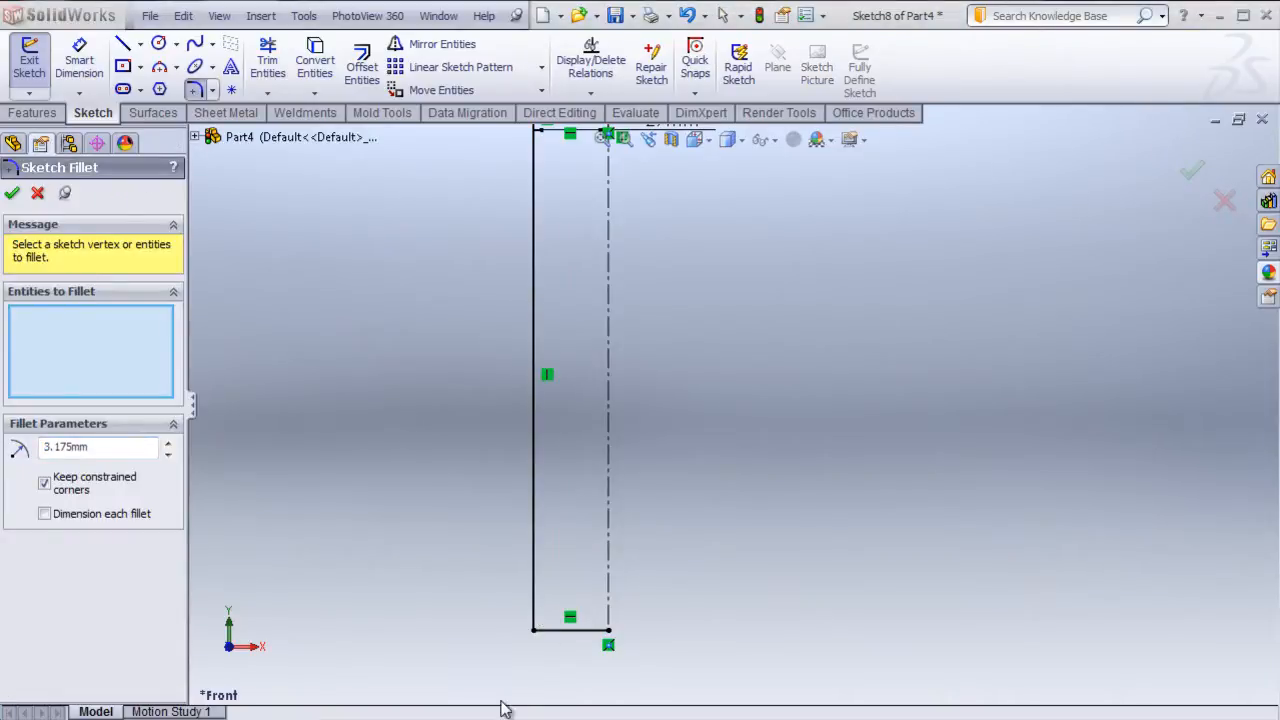
drag(99, 445, 39, 448)
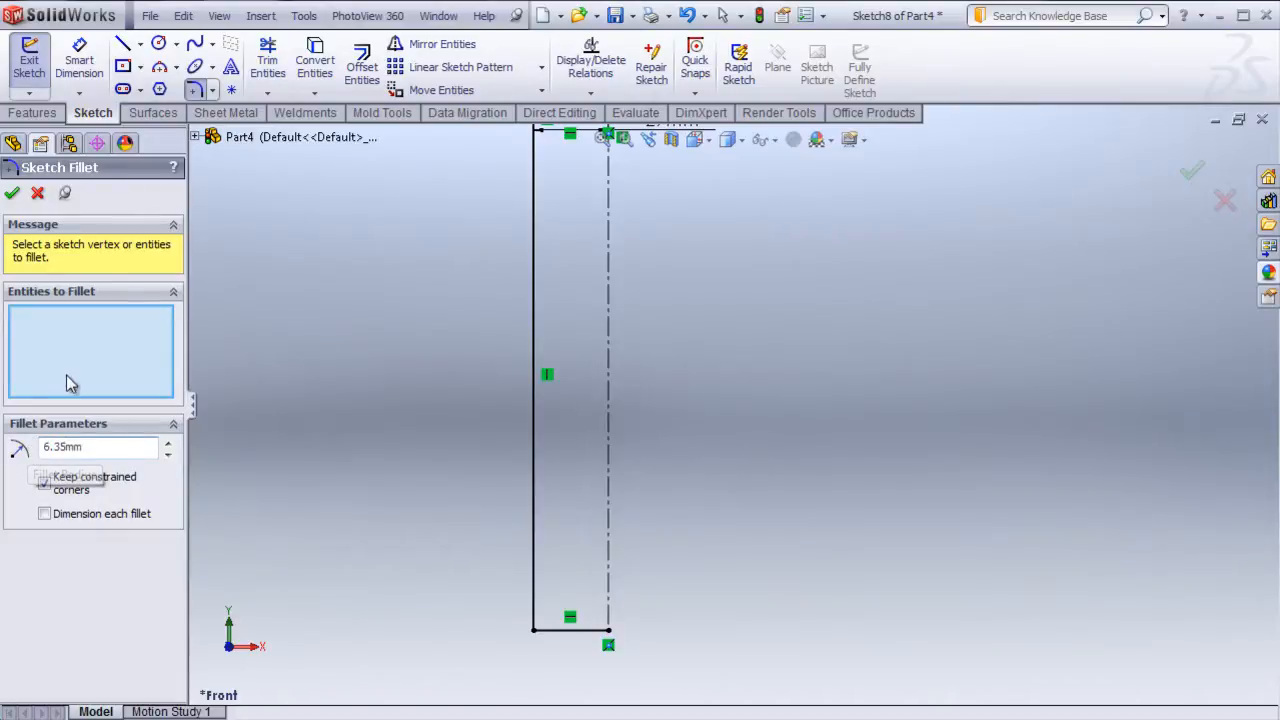
click(535, 631)
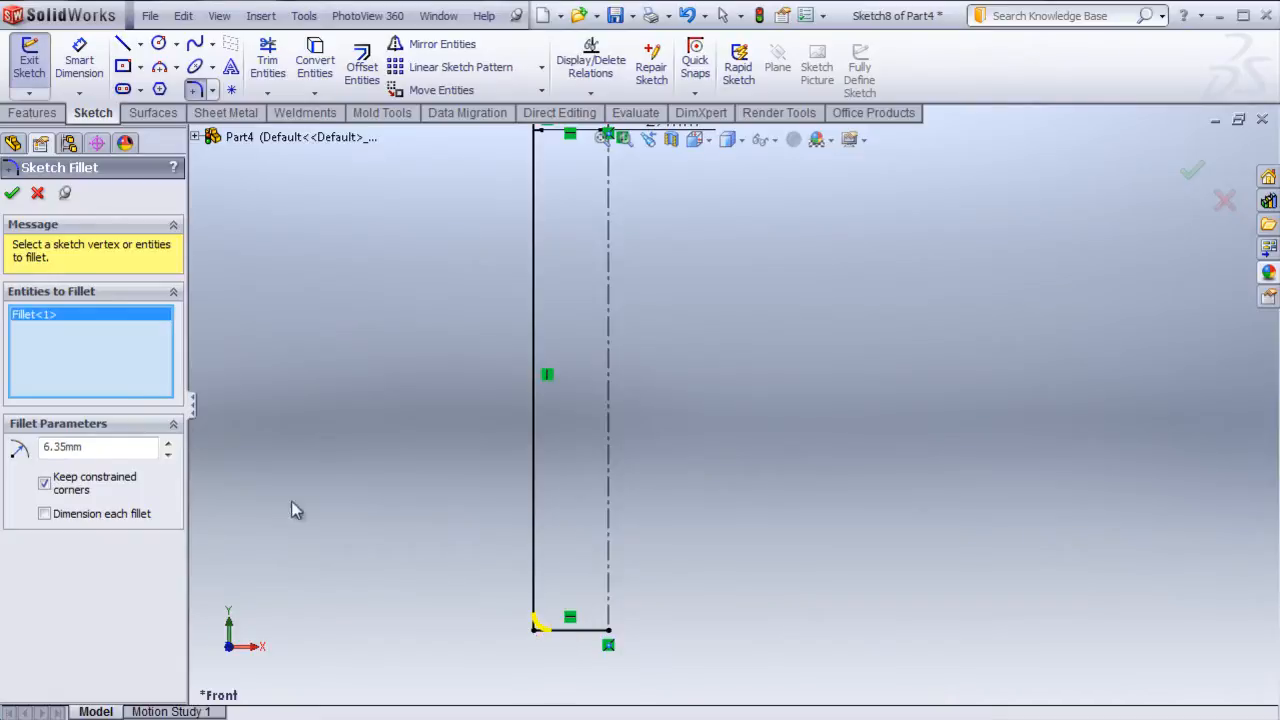
click(11, 194)
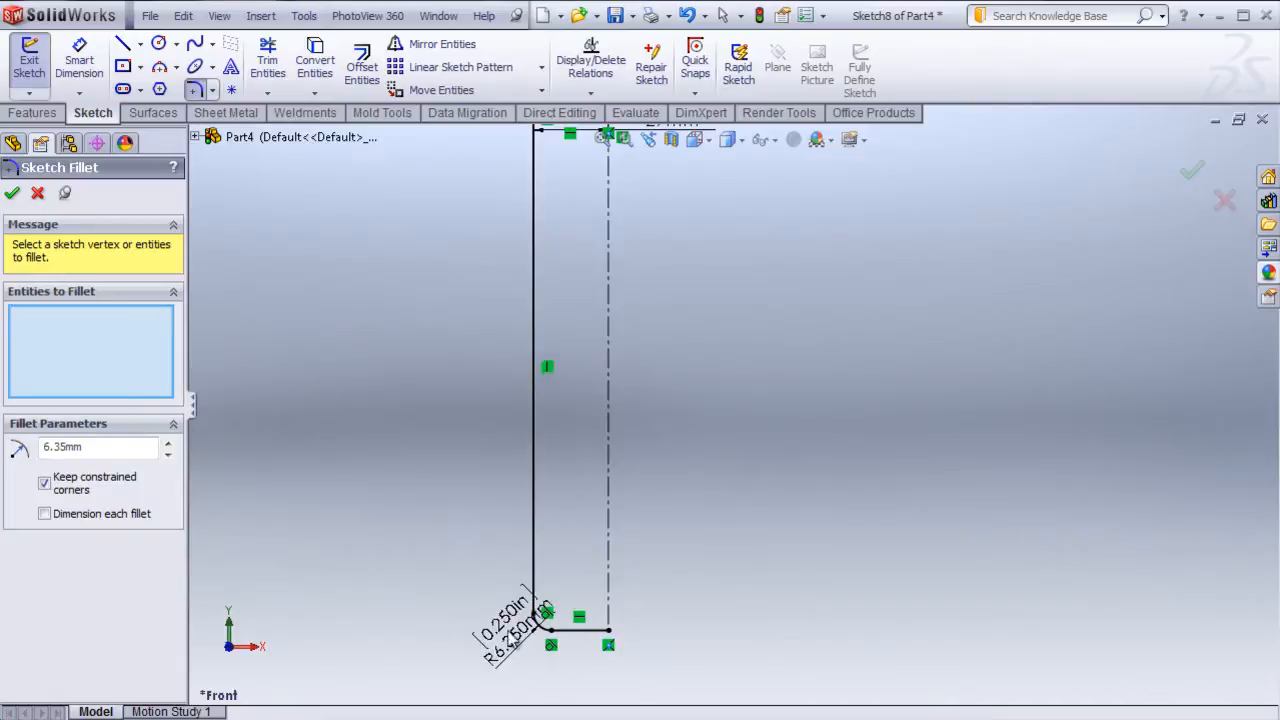
click(12, 194)
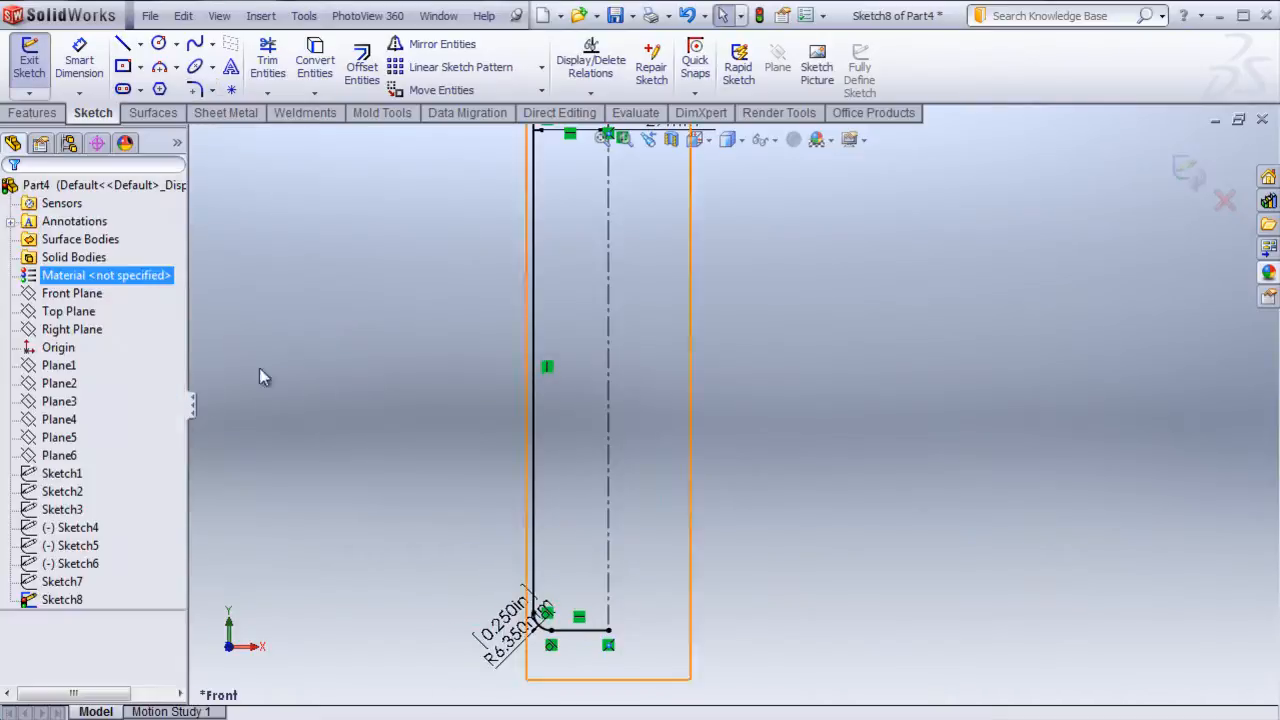
click(427, 649)
click(393, 476)
- Move the horizontal width dimensions around the profile's neck apart so they sit clear of the sketch lines
scroll(640, 461, up, 4)
scroll(726, 380, down, 2)
scroll(726, 380, down, 2)
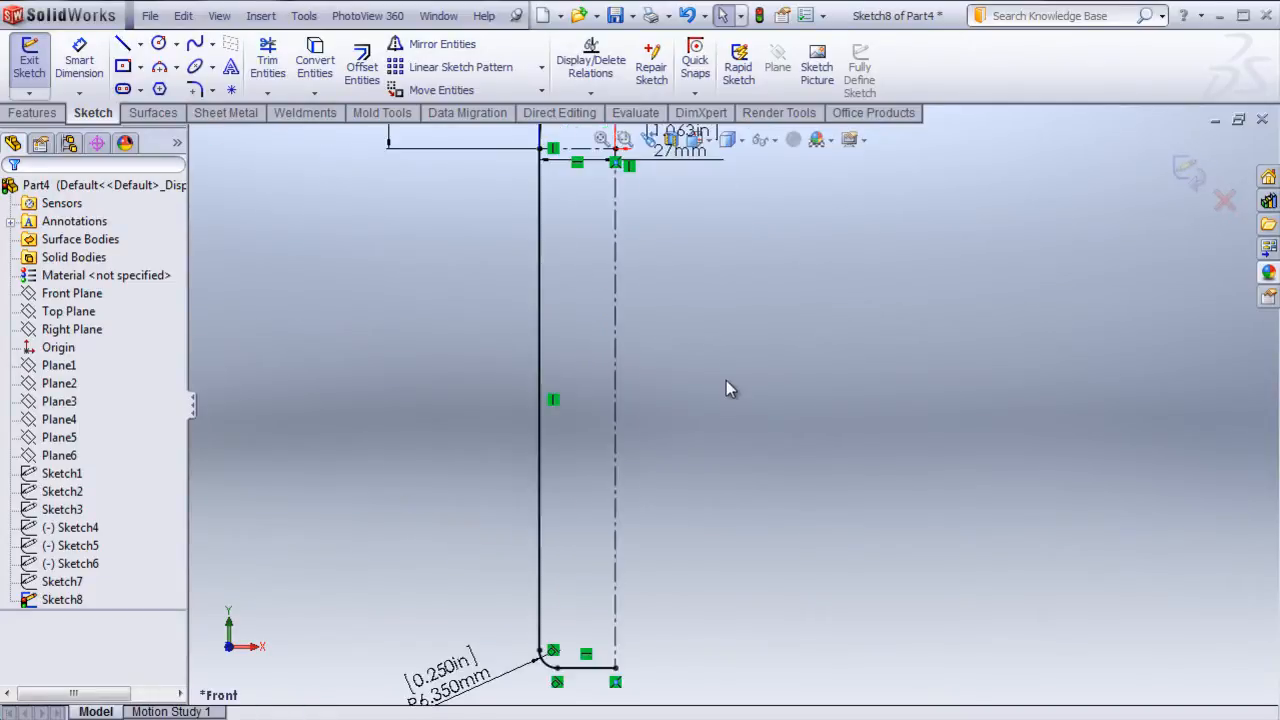
scroll(712, 335, up, 2)
scroll(708, 334, up, 2)
scroll(756, 224, down, 2)
scroll(704, 260, up, 2)
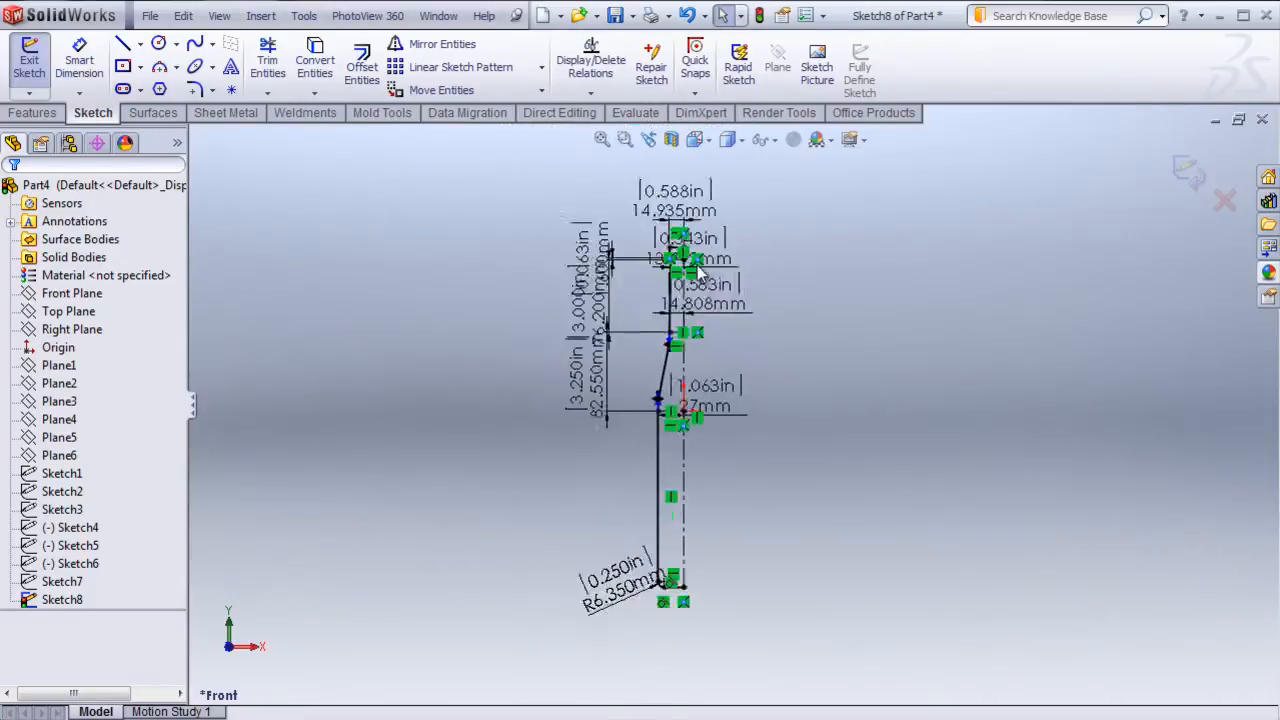
scroll(692, 240, down, 2)
drag(720, 363, 823, 359)
click(757, 400)
click(788, 304)
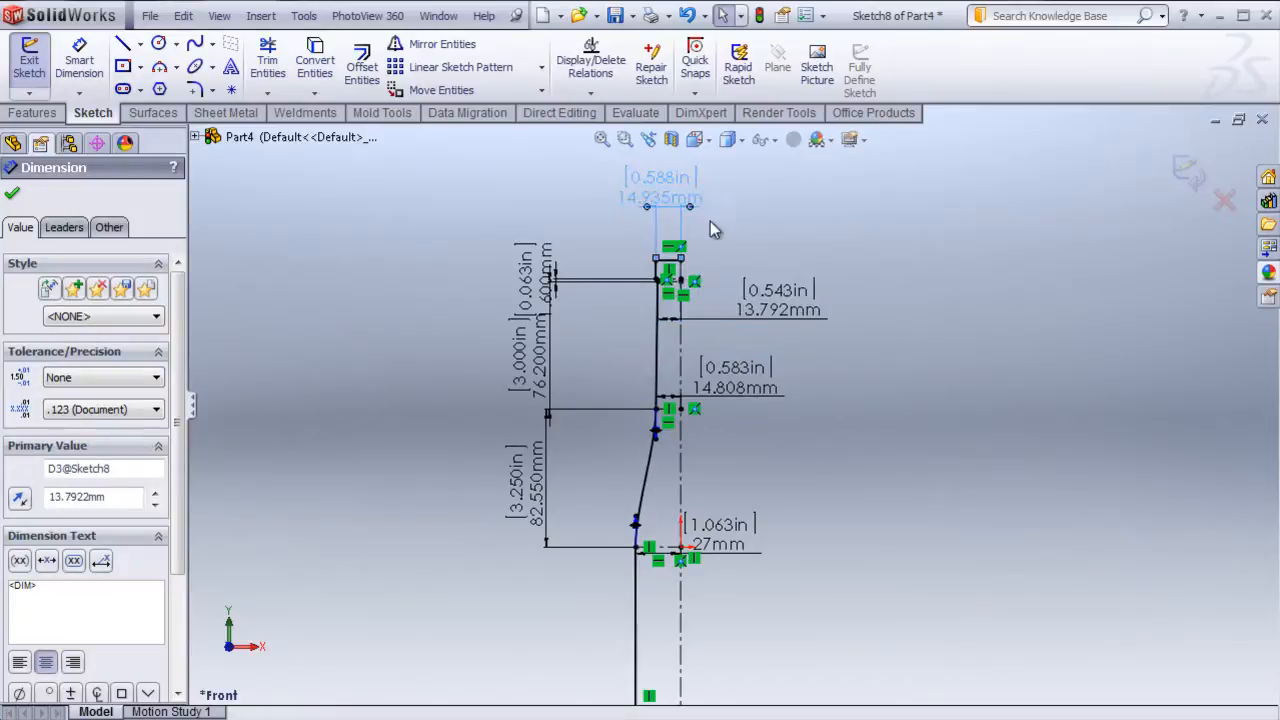
key(Escape)
- Draw centerlines from the short vertical line's lower end about 1.6 mm straight down and across to the slanted line's top endpoint
scroll(698, 279, down, 4)
scroll(634, 310, down, 5)
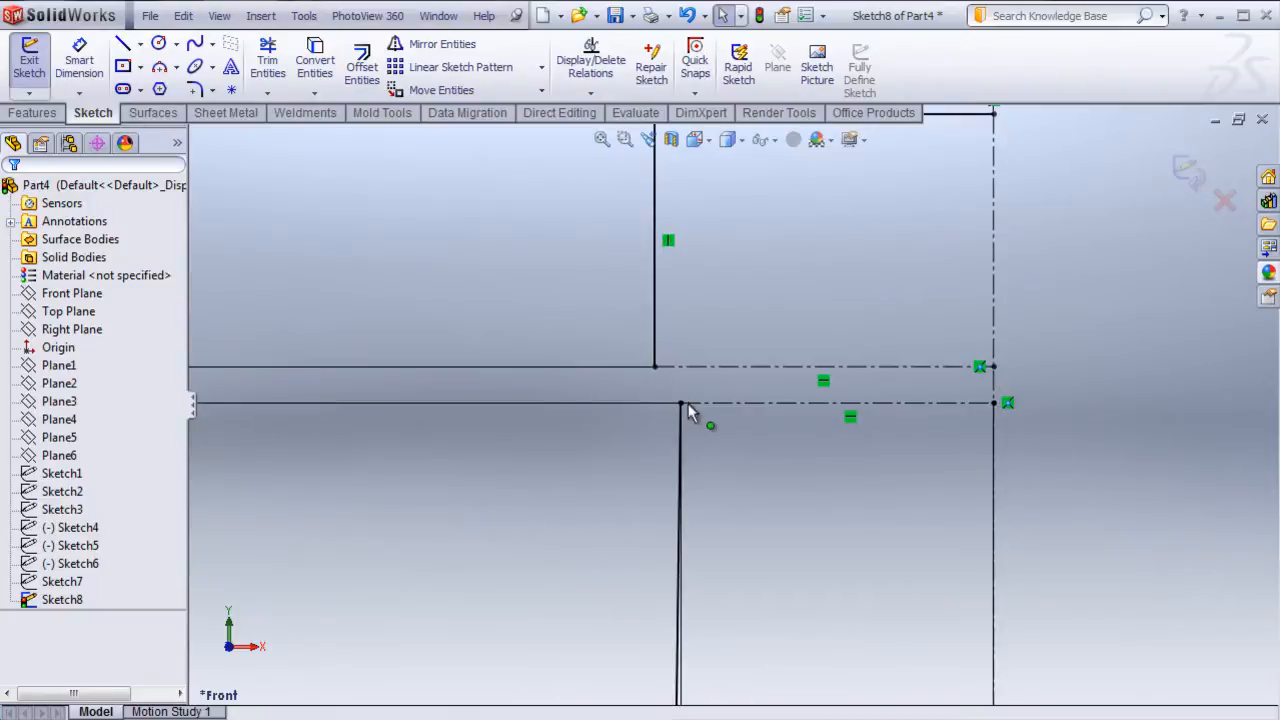
click(140, 44)
click(168, 86)
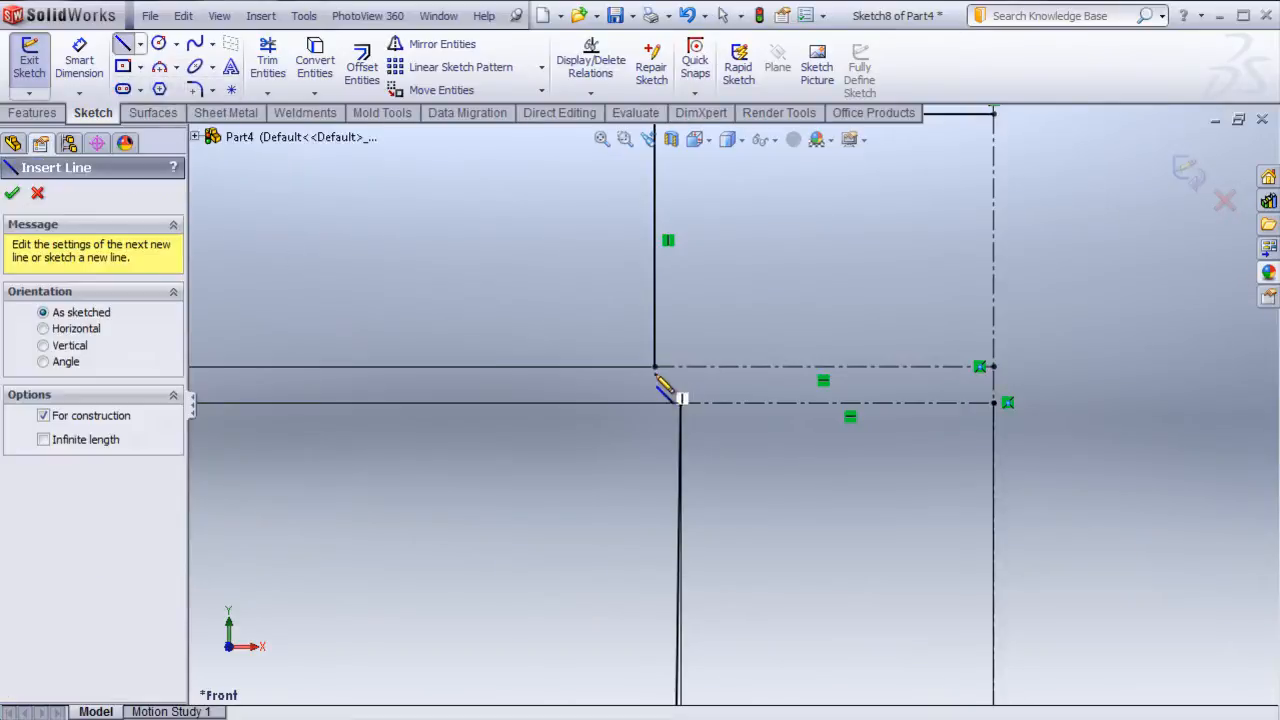
click(655, 367)
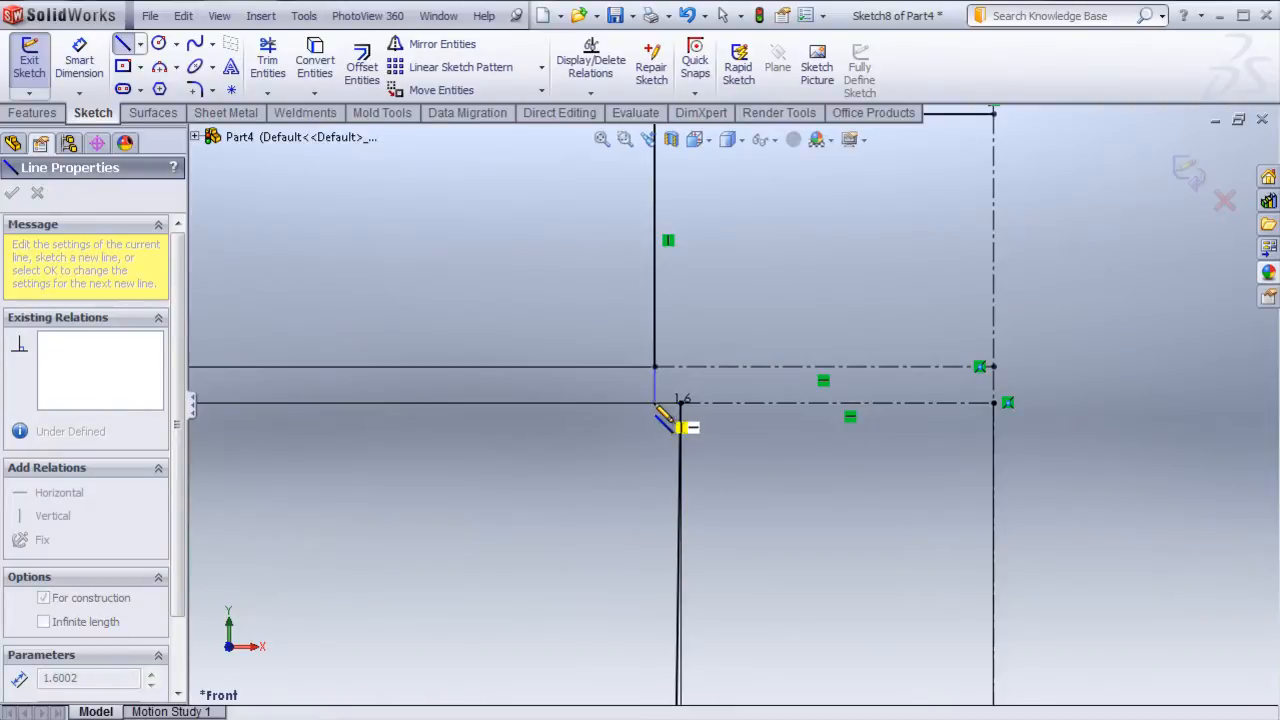
click(680, 403)
right_click(470, 270)
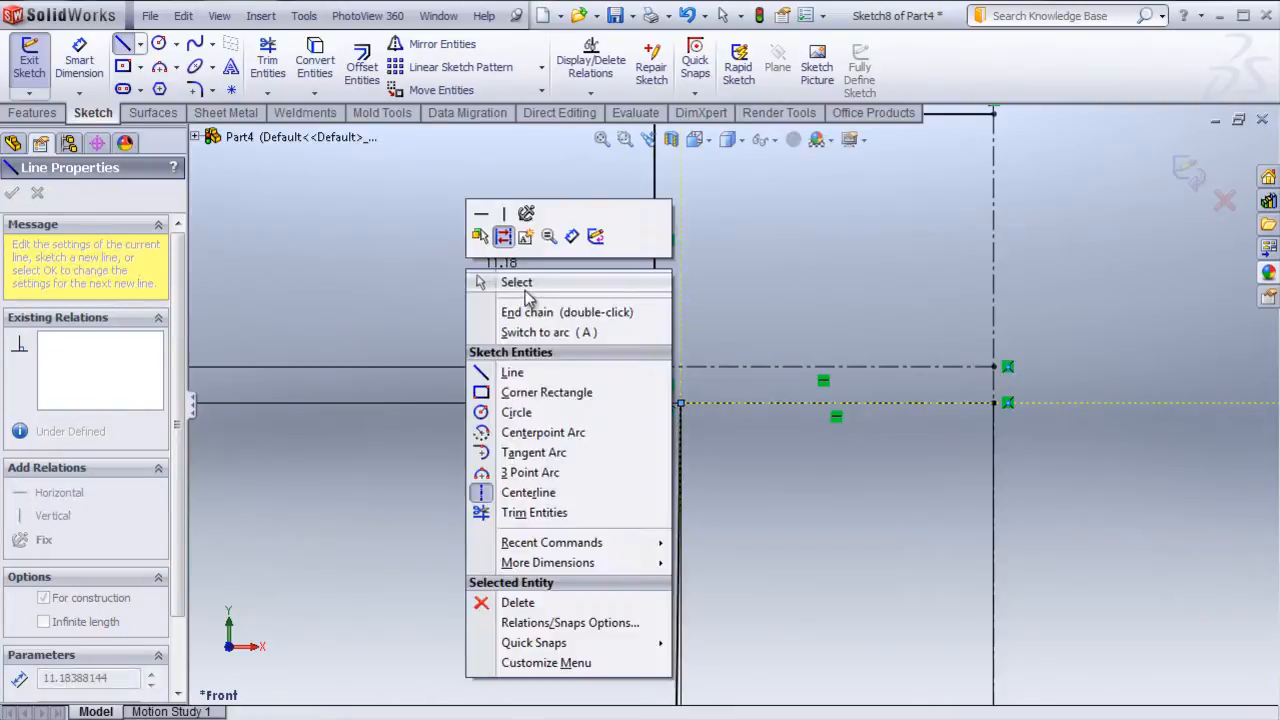
click(518, 283)
- Draw an ellipse centred on the new centerlines' corner, passing through the slanted line's top and the short vertical line's lower end
scroll(661, 410, down, 2)
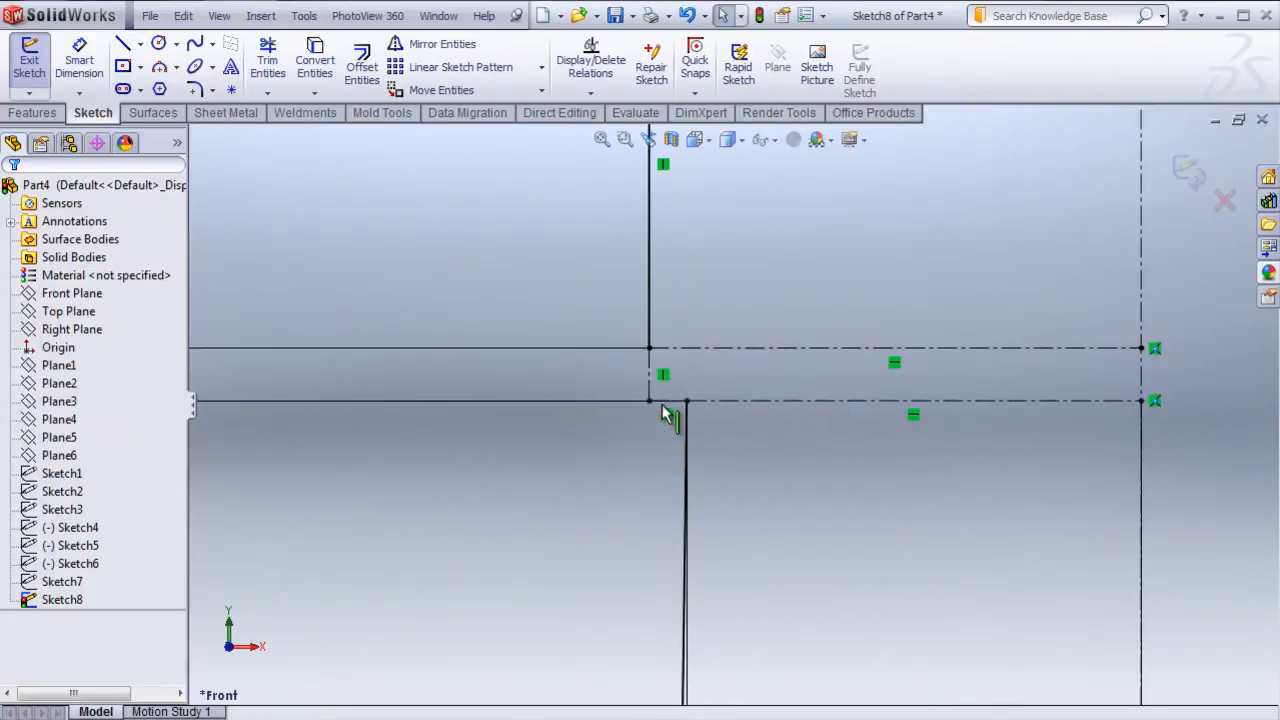
click(196, 70)
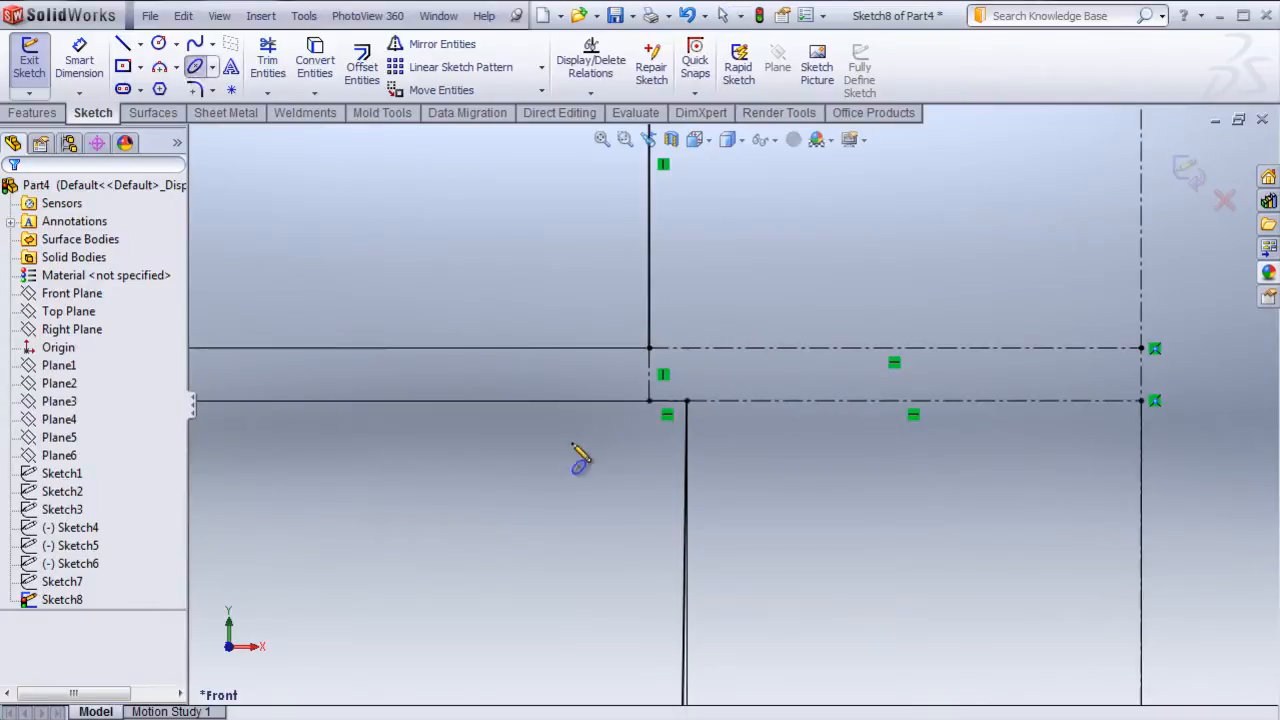
click(649, 402)
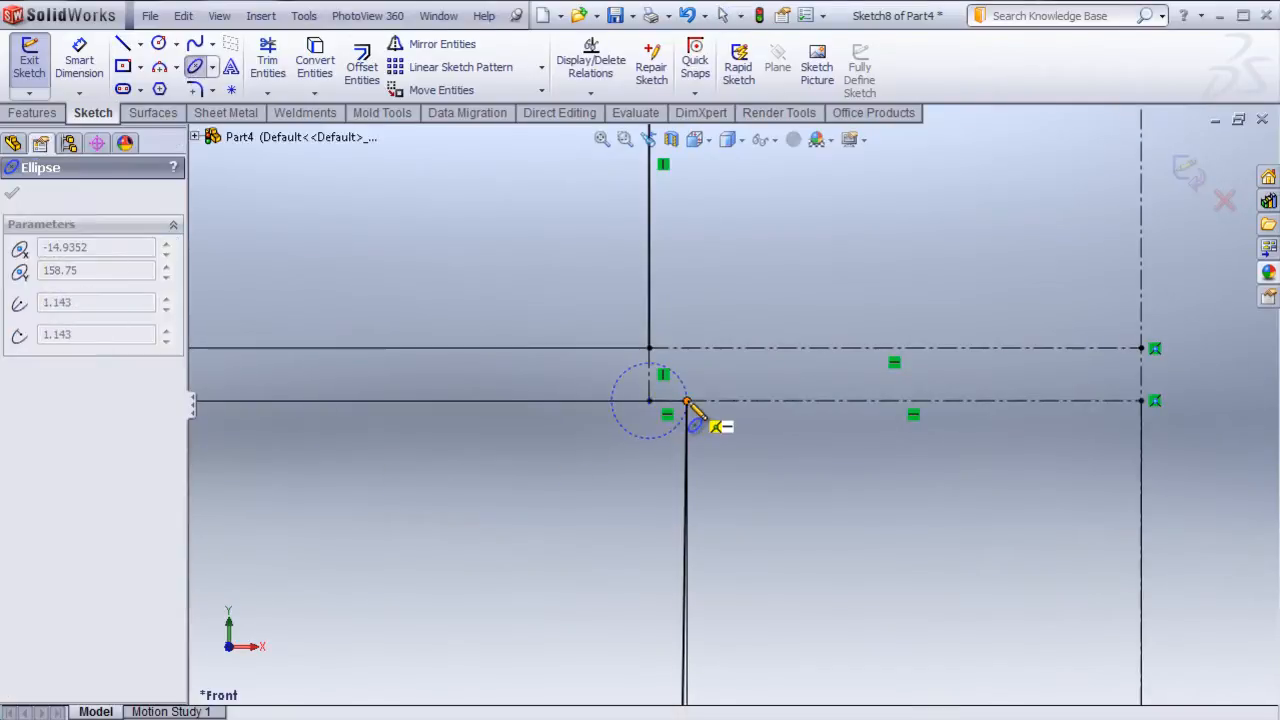
click(686, 402)
click(649, 349)
right_click(545, 316)
click(590, 330)
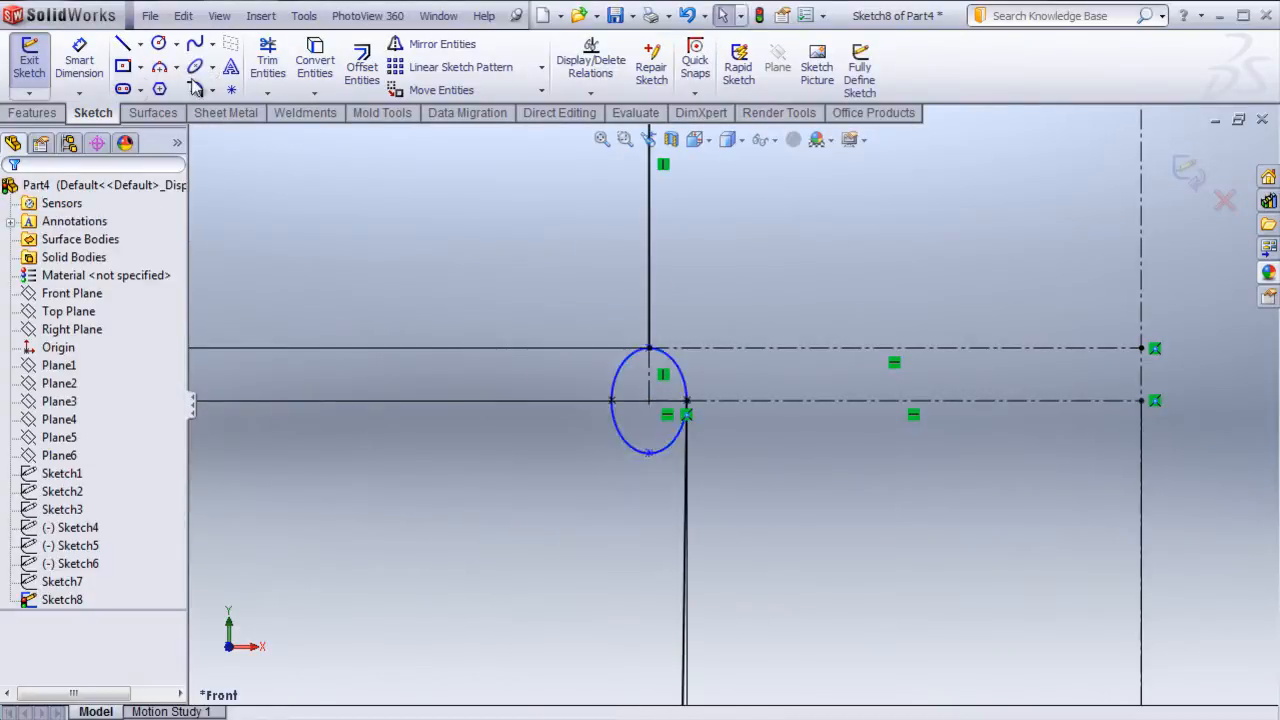
- Trim the ellipse to the upper quarter arc that joins the short vertical line to the slanted line
click(267, 62)
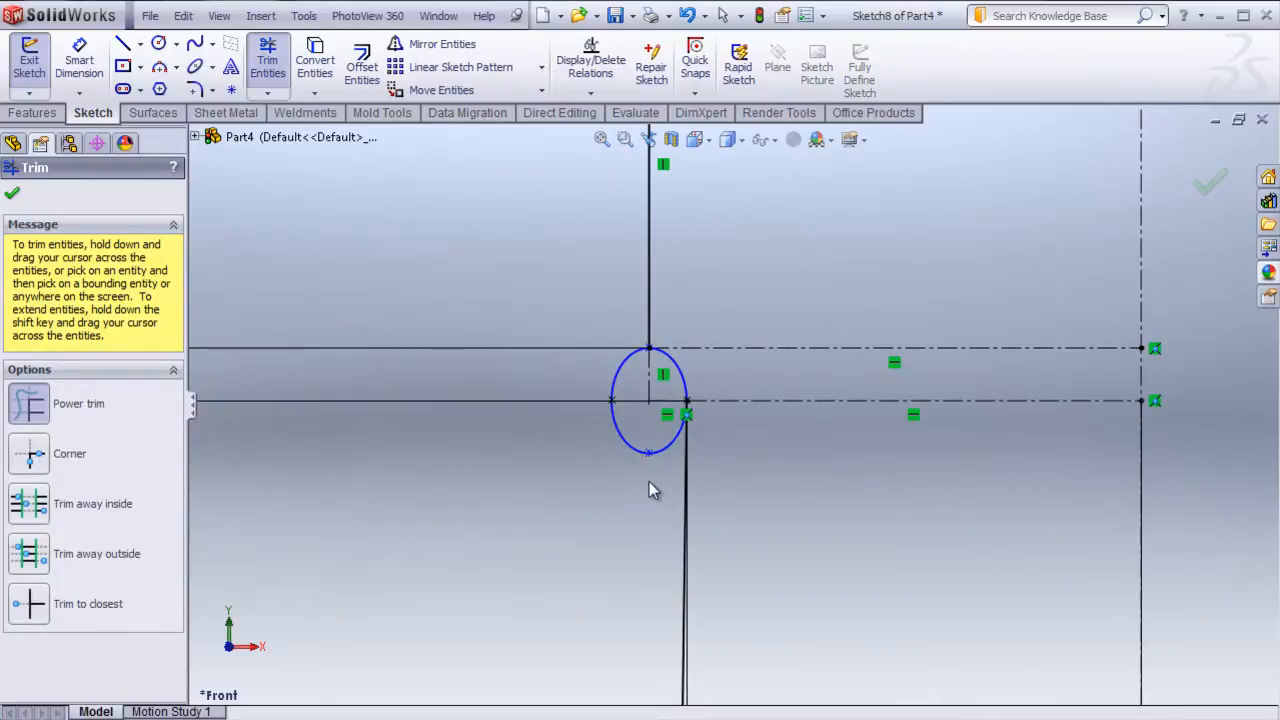
drag(654, 451, 594, 430)
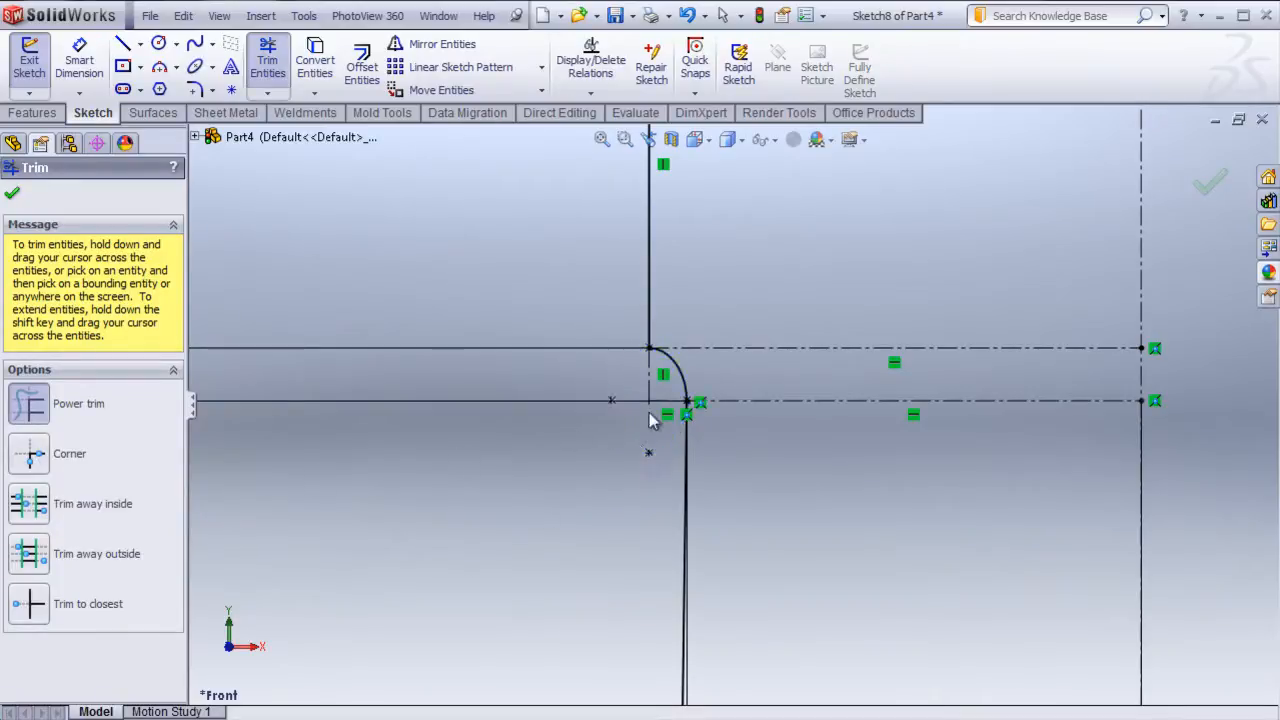
right_click(448, 248)
click(24, 206)
click(14, 197)
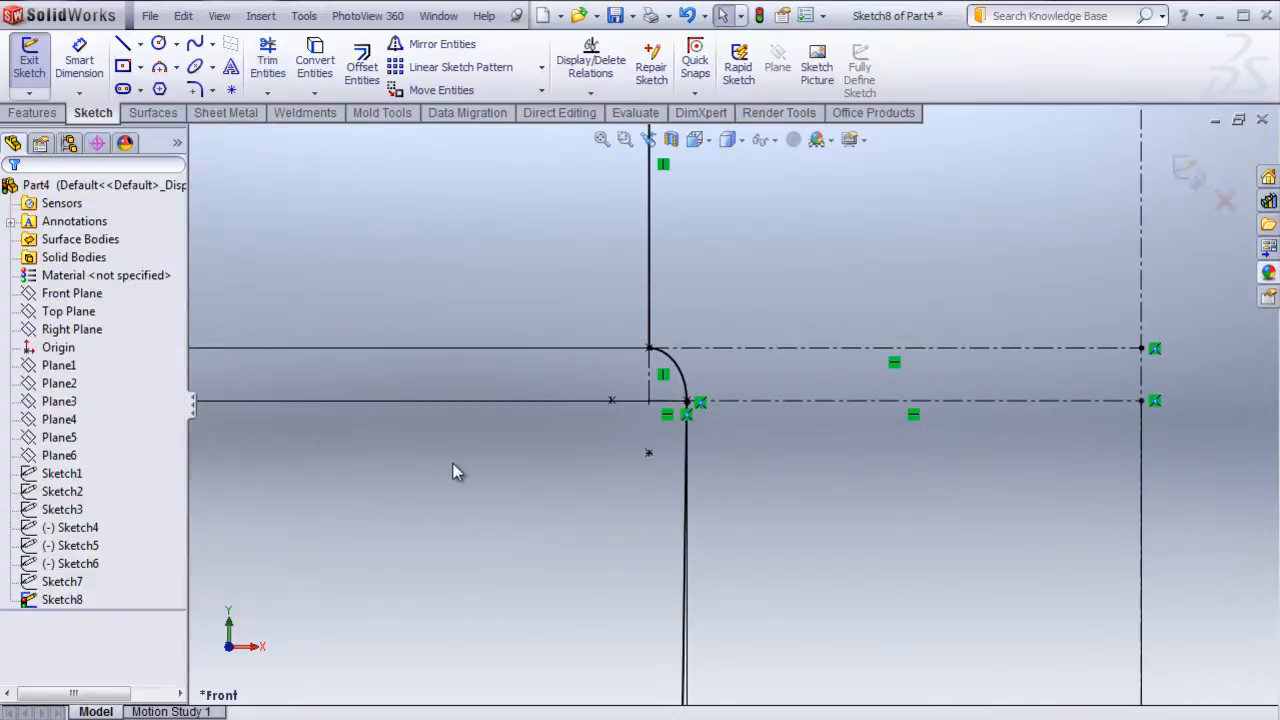
- Examine the sketch profile along its length, including the horizontal lines at its upper and lower ends
scroll(425, 447, up, 7)
click(802, 284)
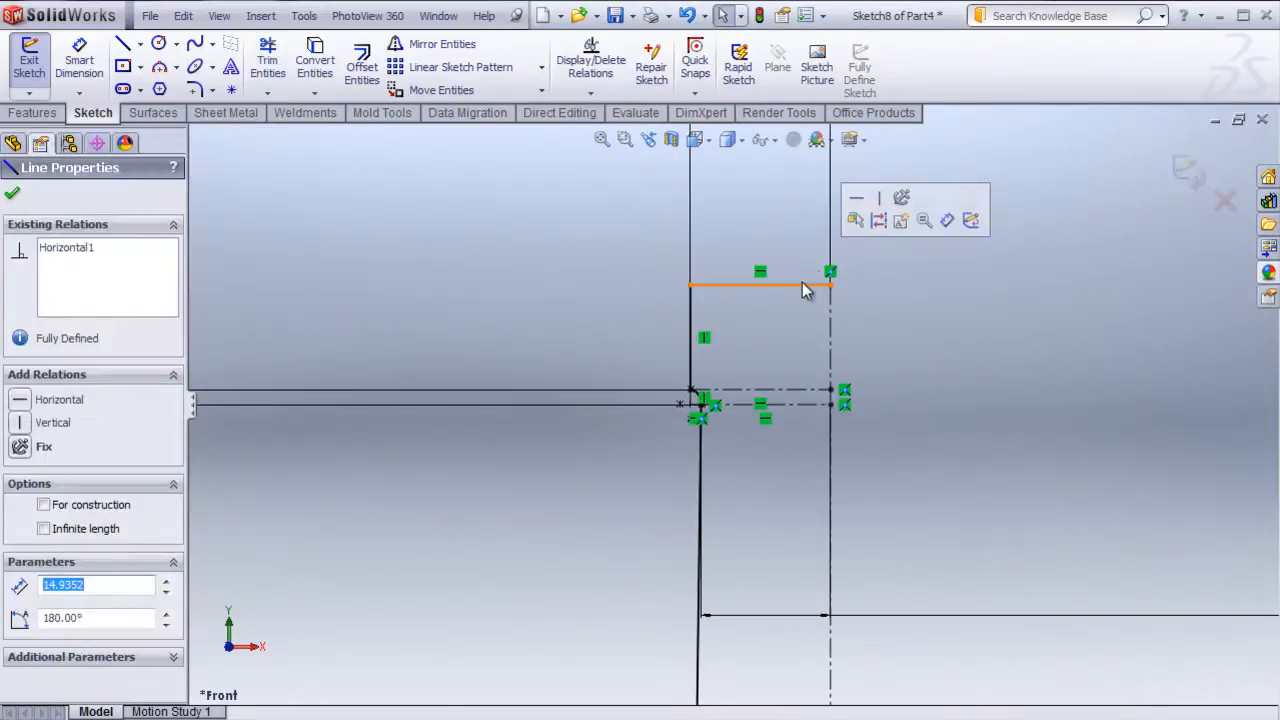
click(871, 245)
scroll(838, 392, up, 2)
scroll(834, 385, up, 5)
scroll(724, 652, down, 4)
scroll(802, 598, up, 7)
scroll(771, 596, down, 5)
scroll(764, 604, up, 5)
scroll(764, 606, down, 6)
scroll(668, 645, up, 3)
scroll(657, 691, down, 4)
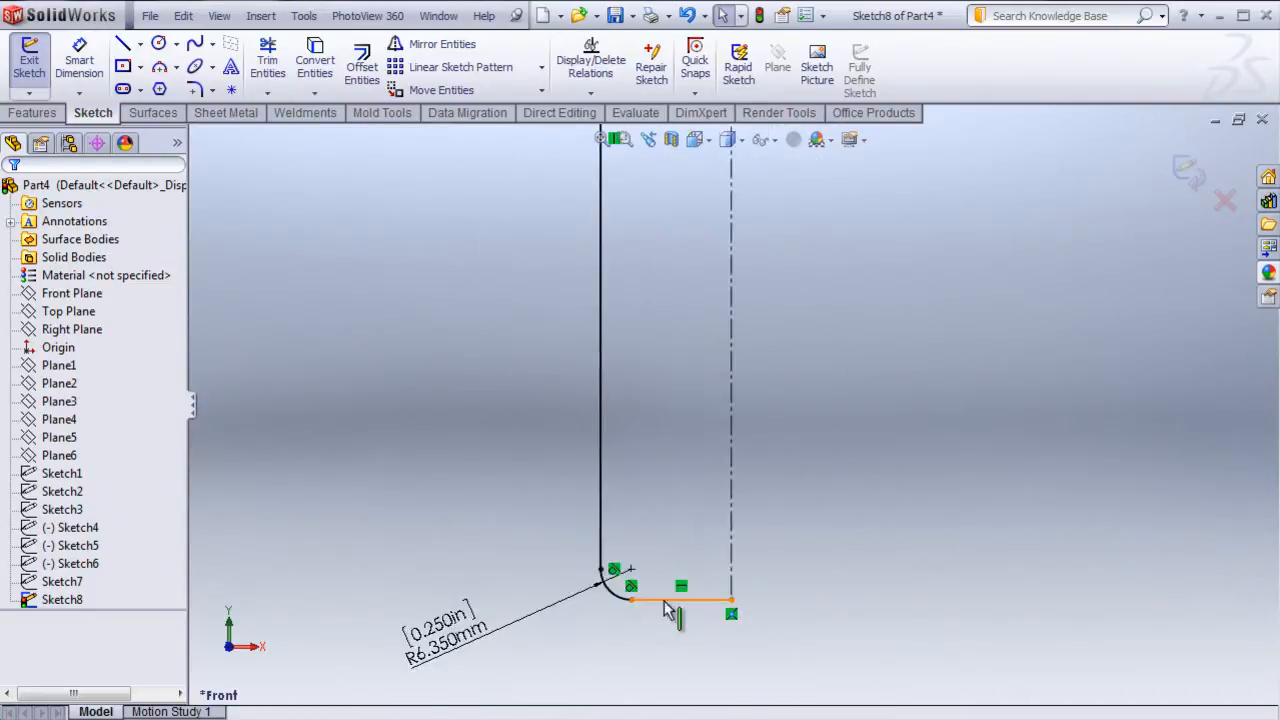
click(668, 600)
click(740, 534)
scroll(697, 435, up, 6)
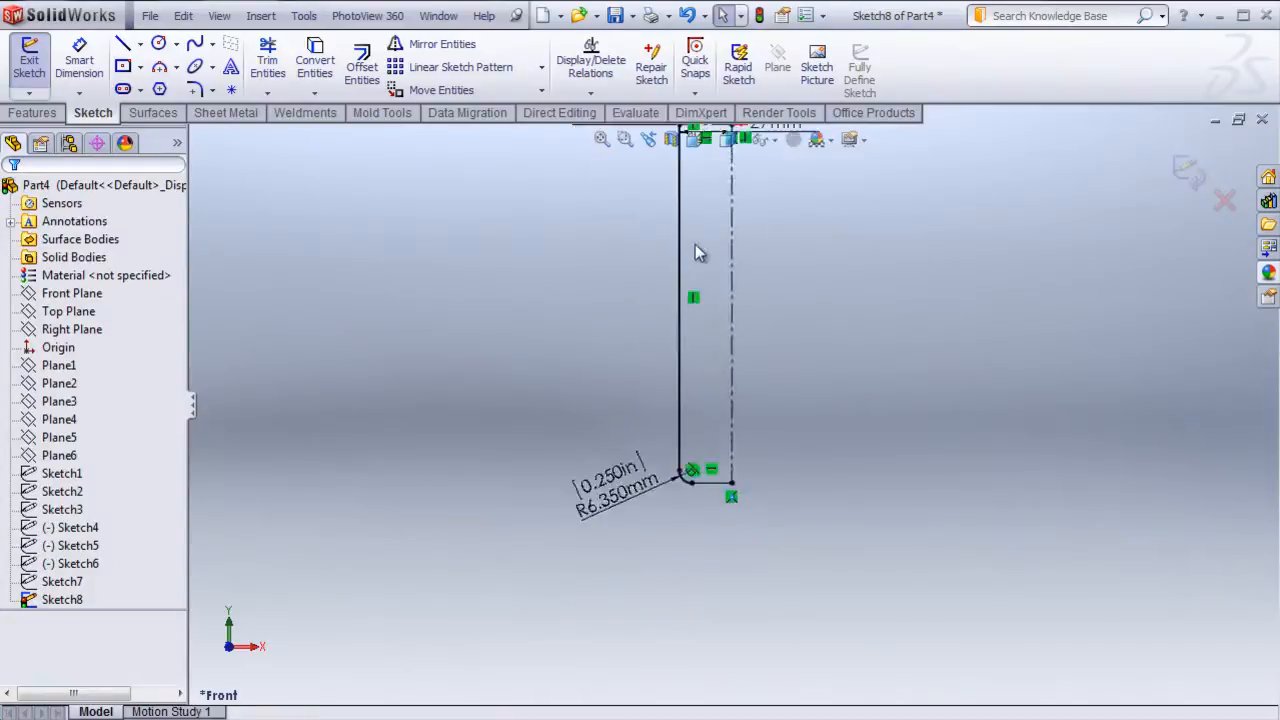
- Mirror the bottle's half-profile entities about the vertical centerline, keeping the original half
scroll(733, 296, down, 1)
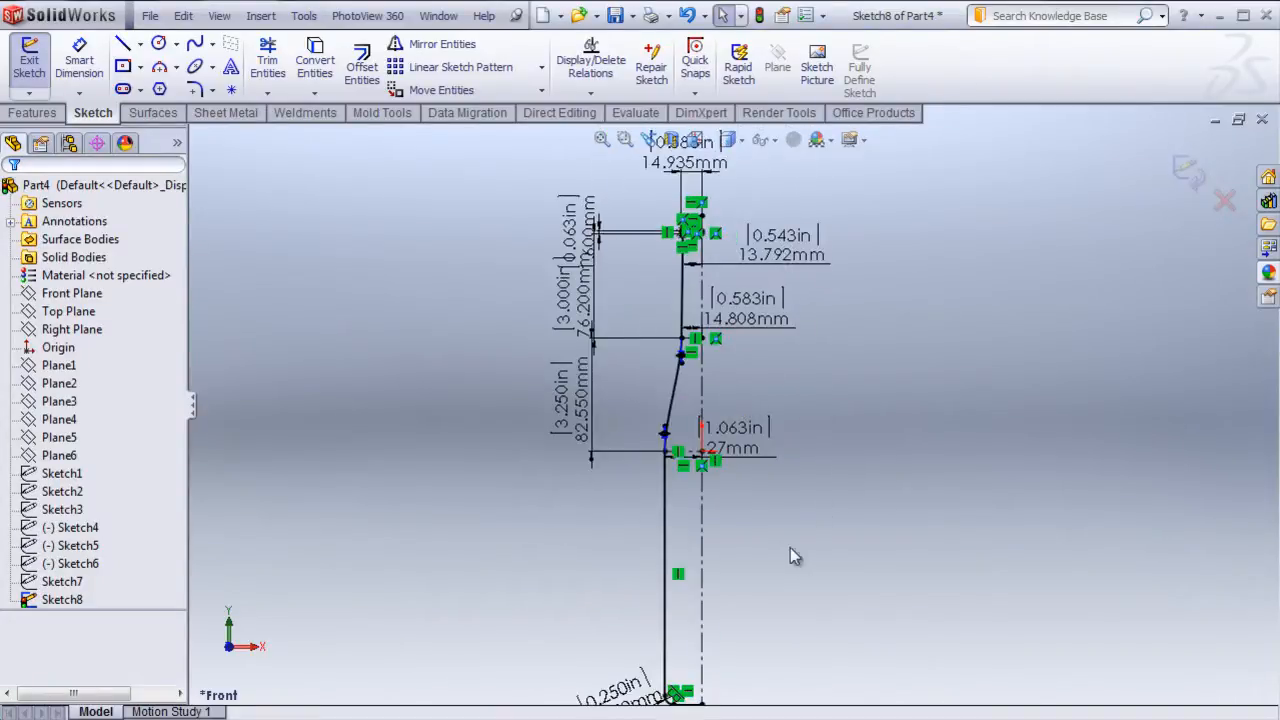
scroll(789, 547, up, 1)
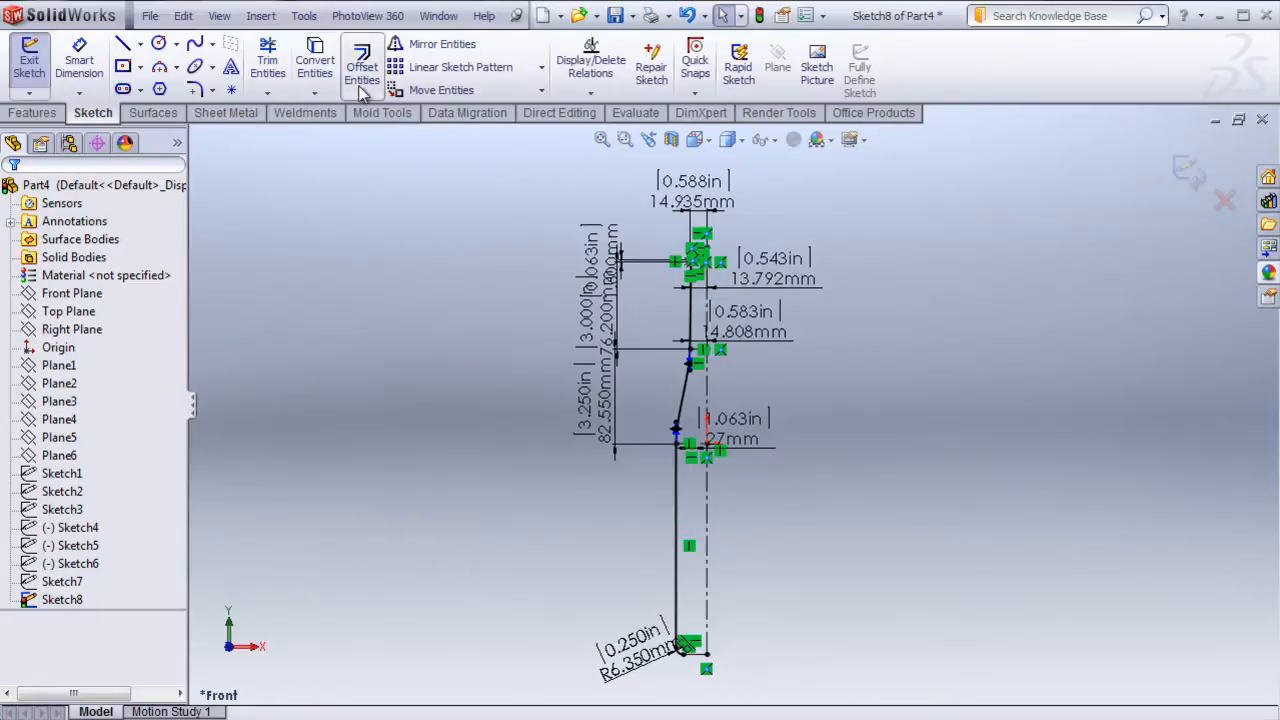
click(431, 47)
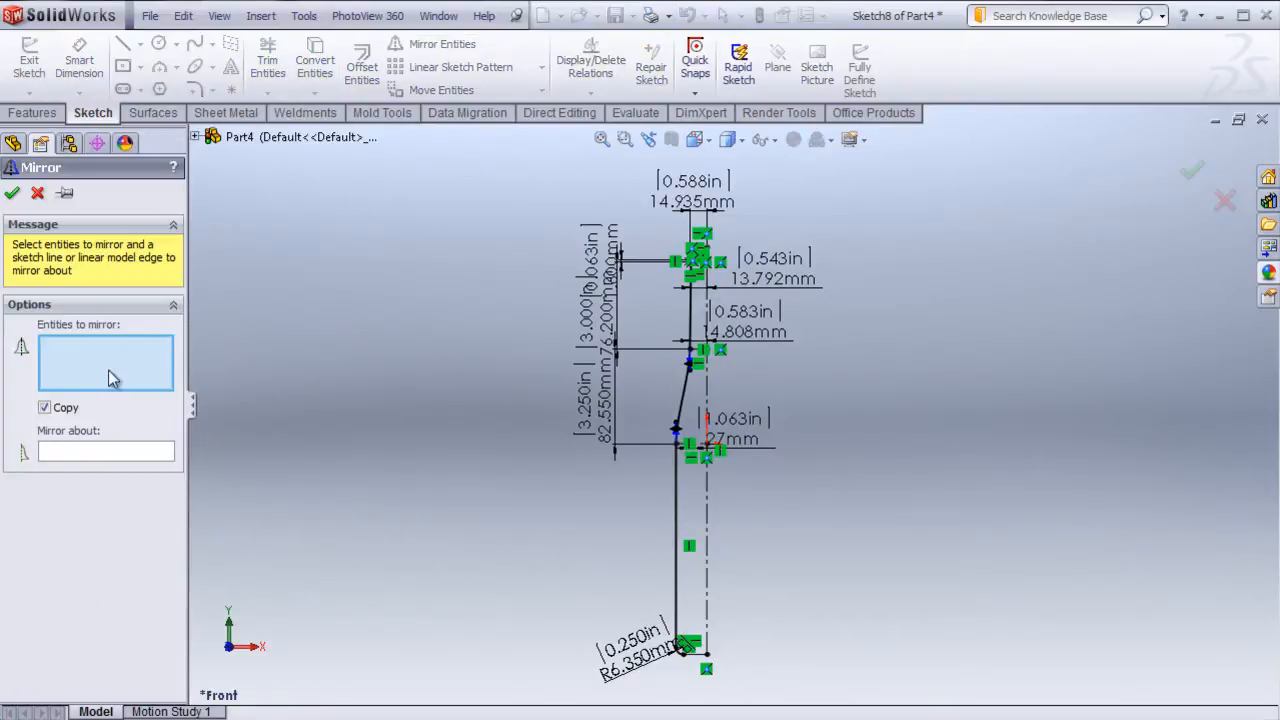
mouse_move(533, 170)
mouse_down()
mouse_move(680, 712)
mouse_move(699, 712)
mouse_up()
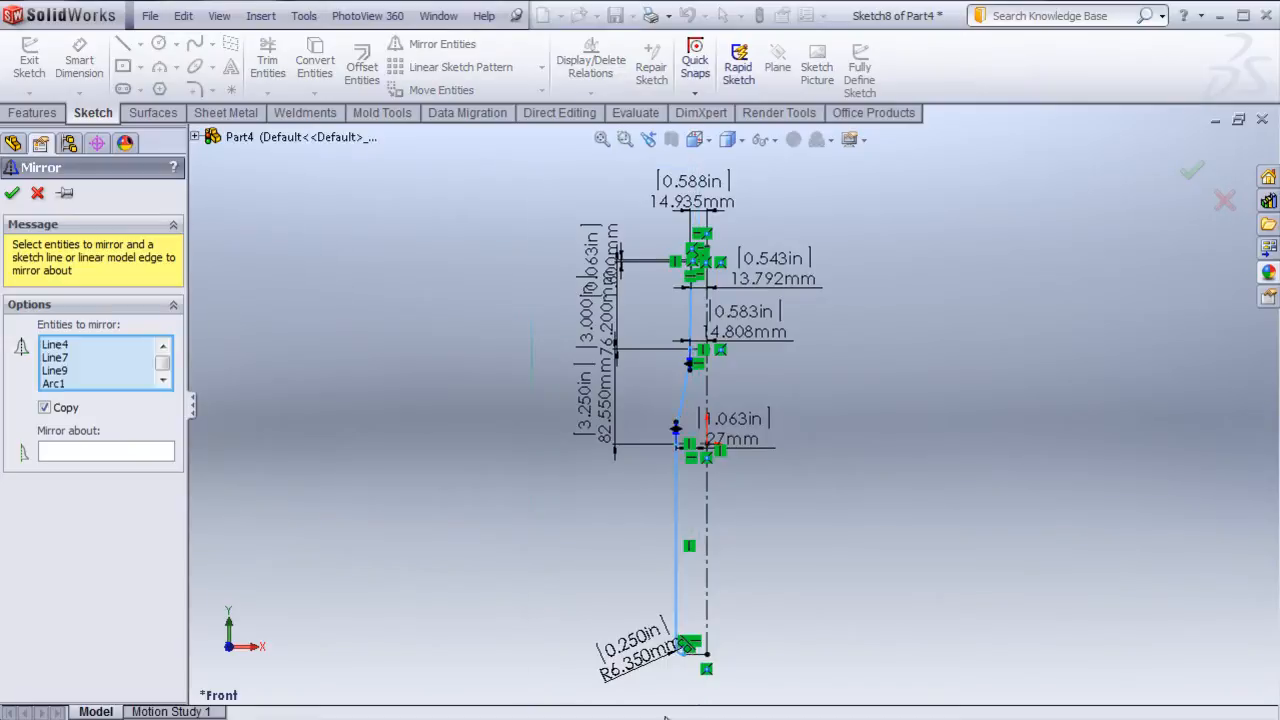
click(71, 452)
scroll(742, 561, down, 4)
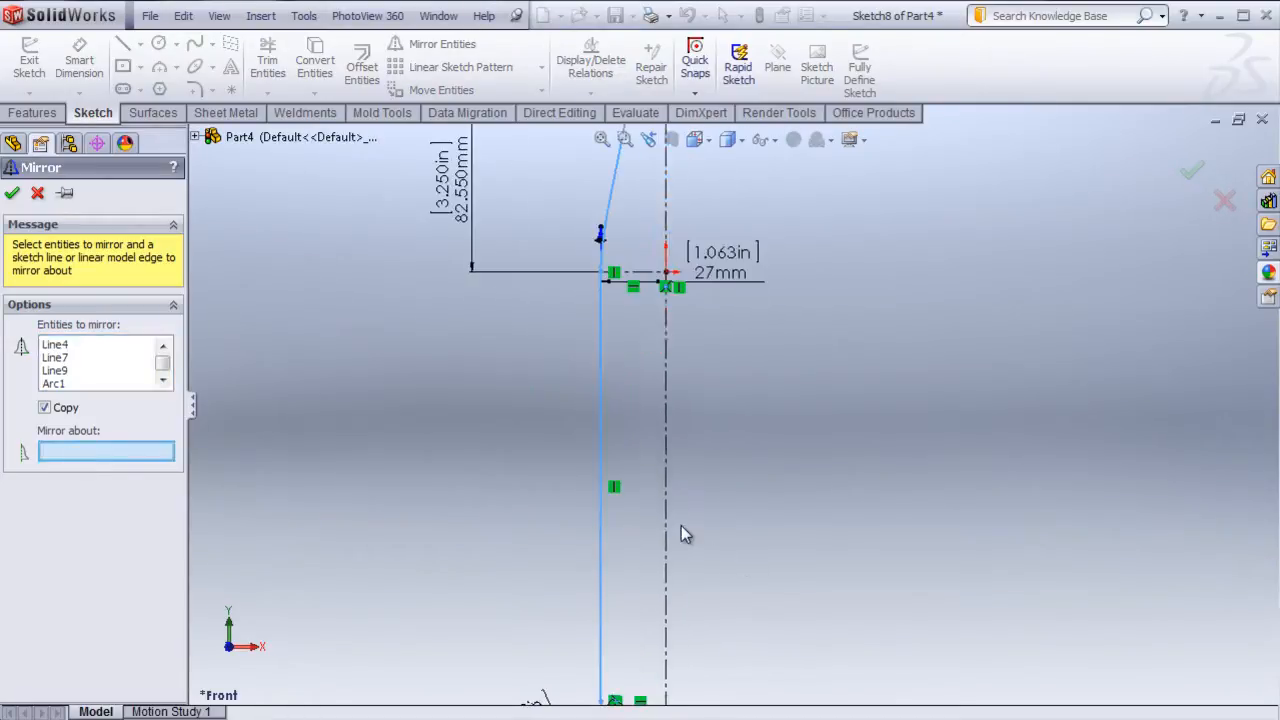
click(668, 531)
scroll(690, 520, up, 5)
scroll(770, 262, down, 10)
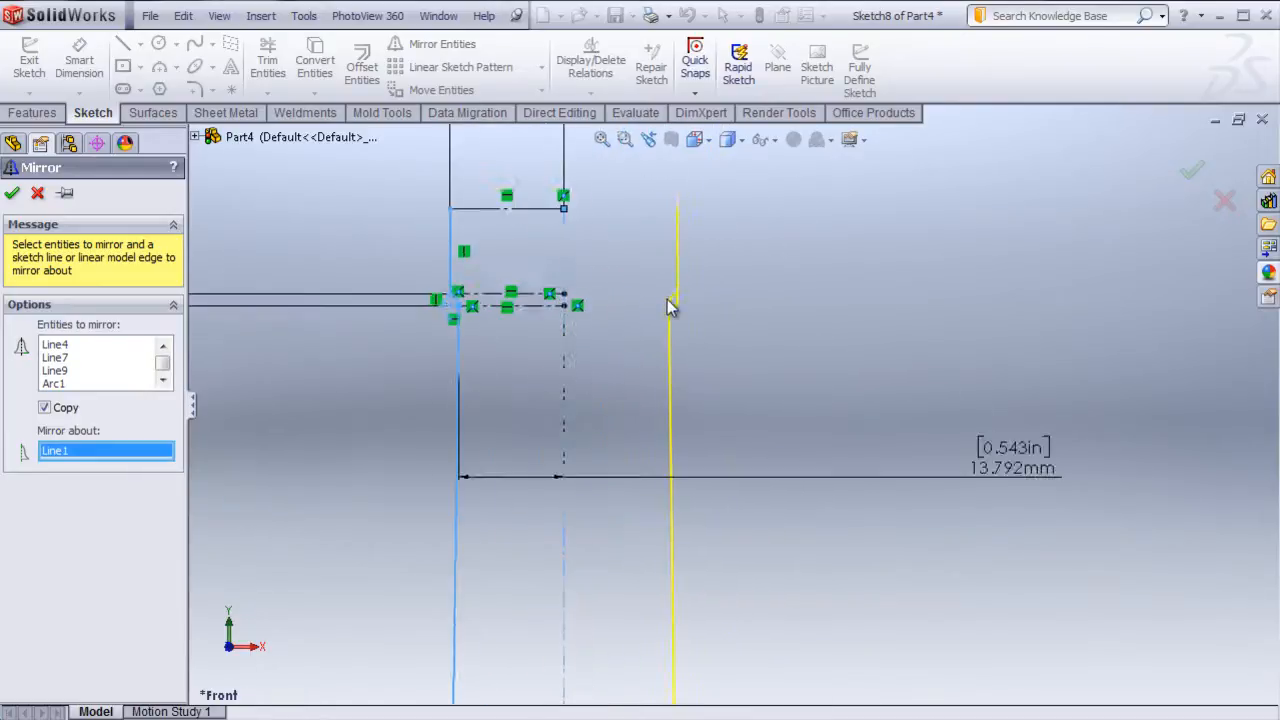
scroll(665, 295, down, 3)
click(12, 194)
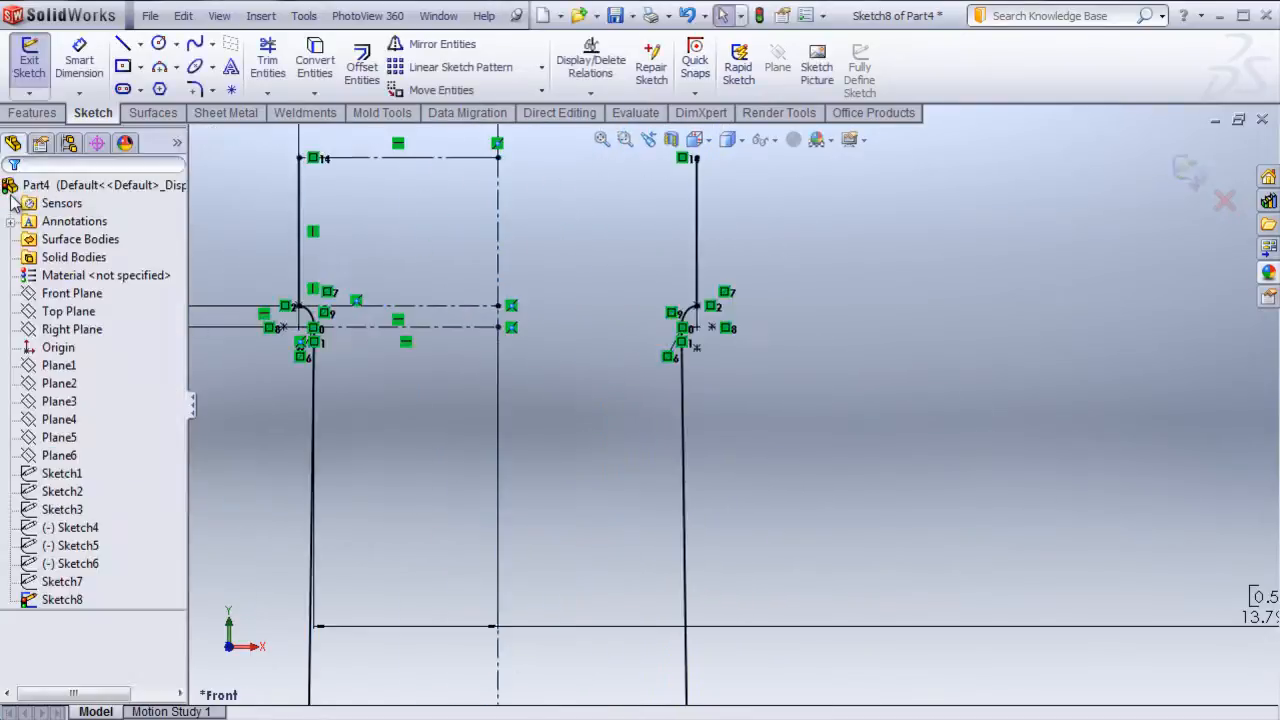
- Examine the mirrored profile, including the small elliptical arc at the neck and the overall outline
scroll(725, 370, down, 3)
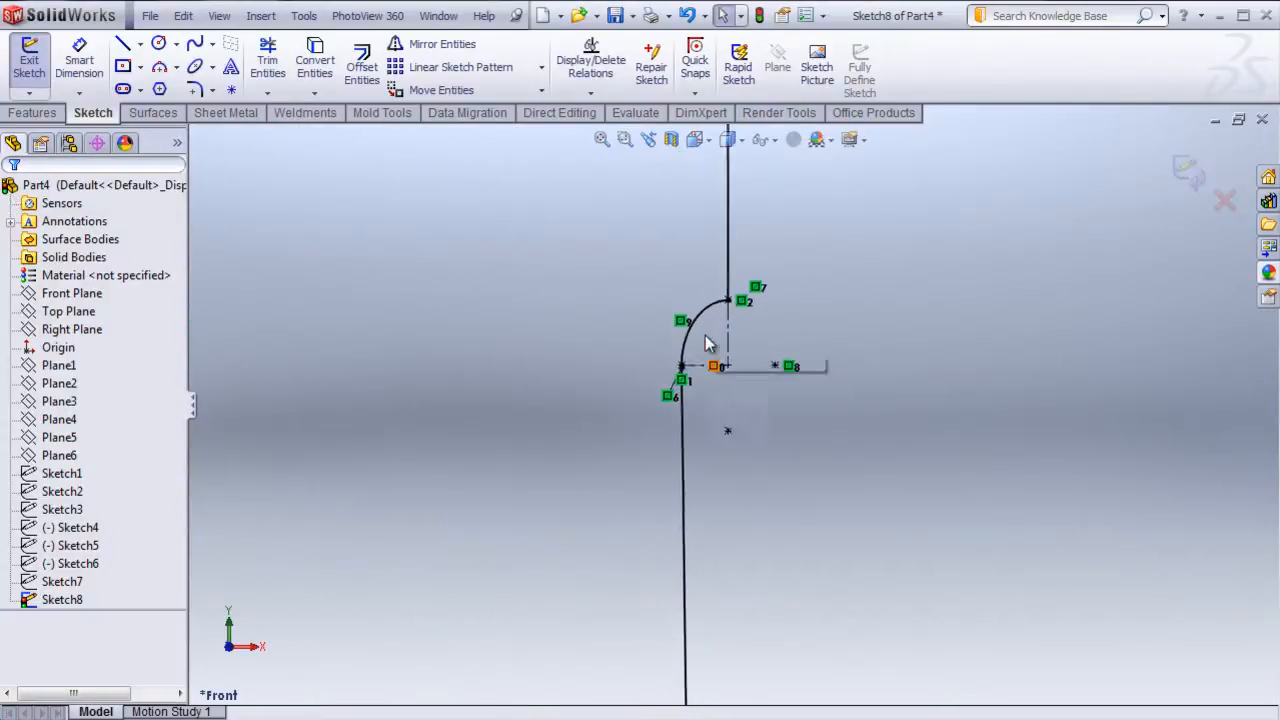
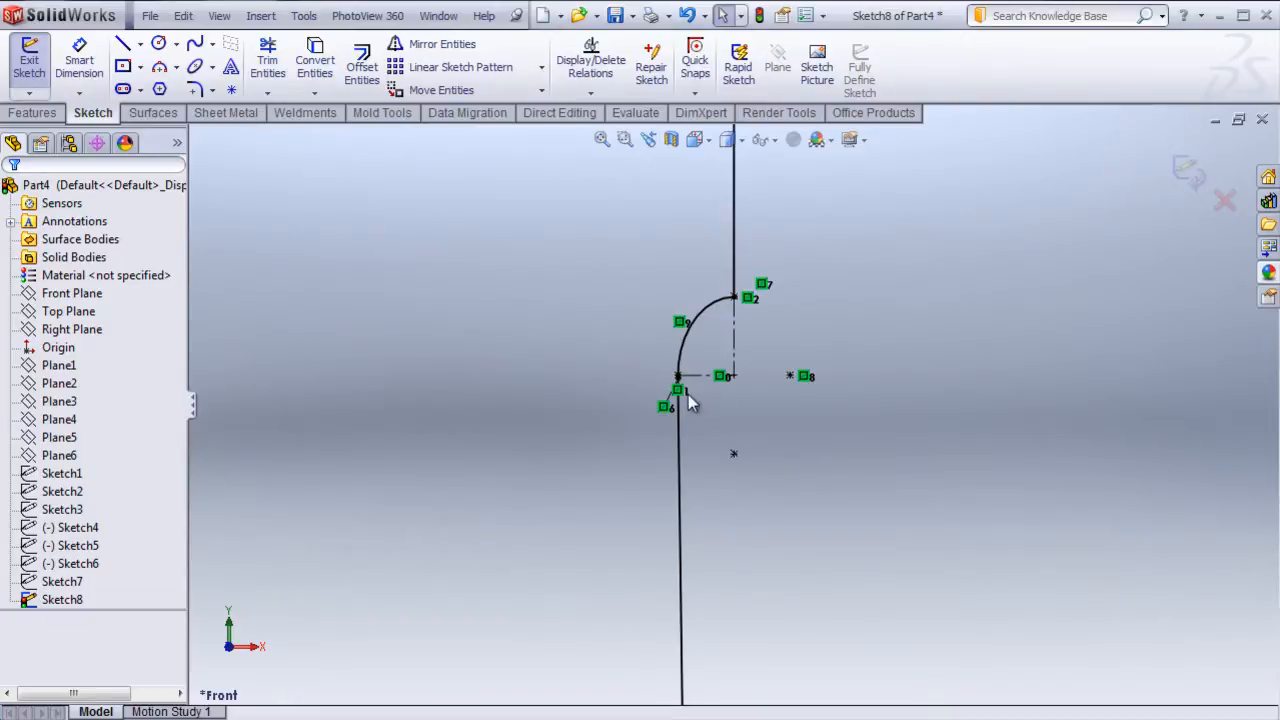
scroll(650, 420, up, 5)
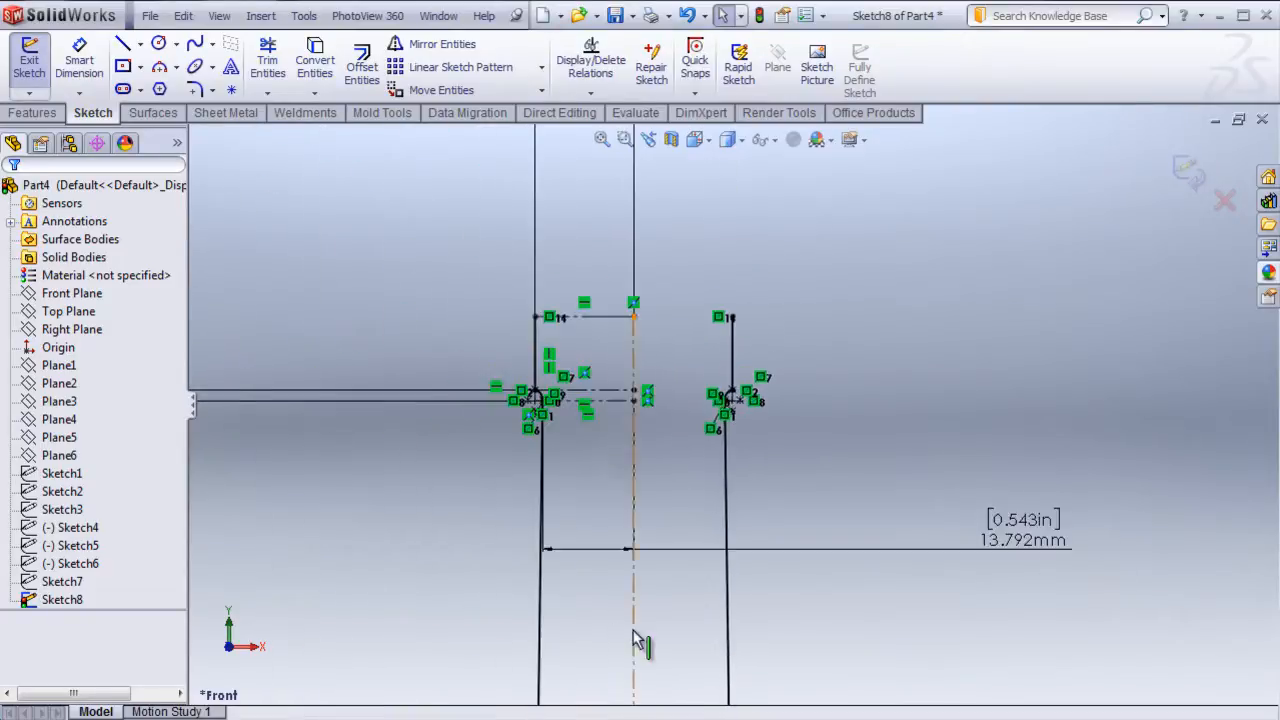
scroll(636, 638, up, 2)
scroll(728, 684, up, 4)
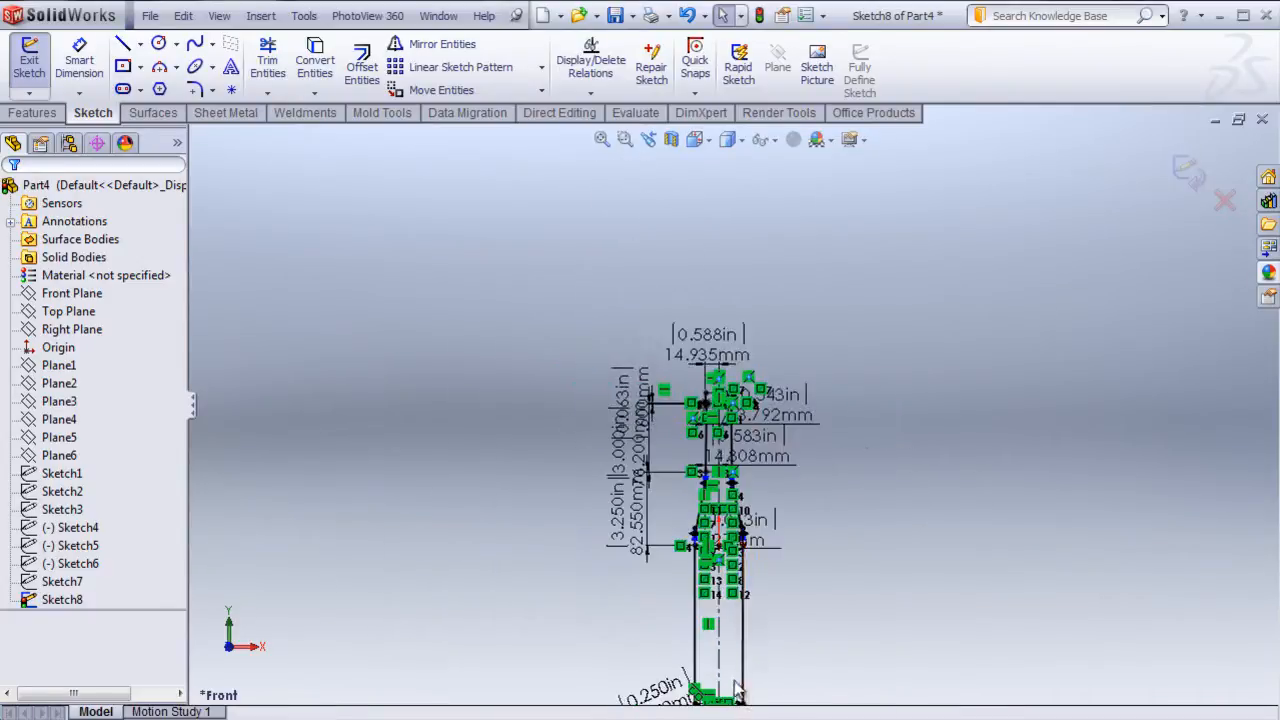
scroll(734, 680, down, 2)
scroll(735, 655, up, 1)
scroll(735, 648, down, 1)
scroll(826, 403, up, 1)
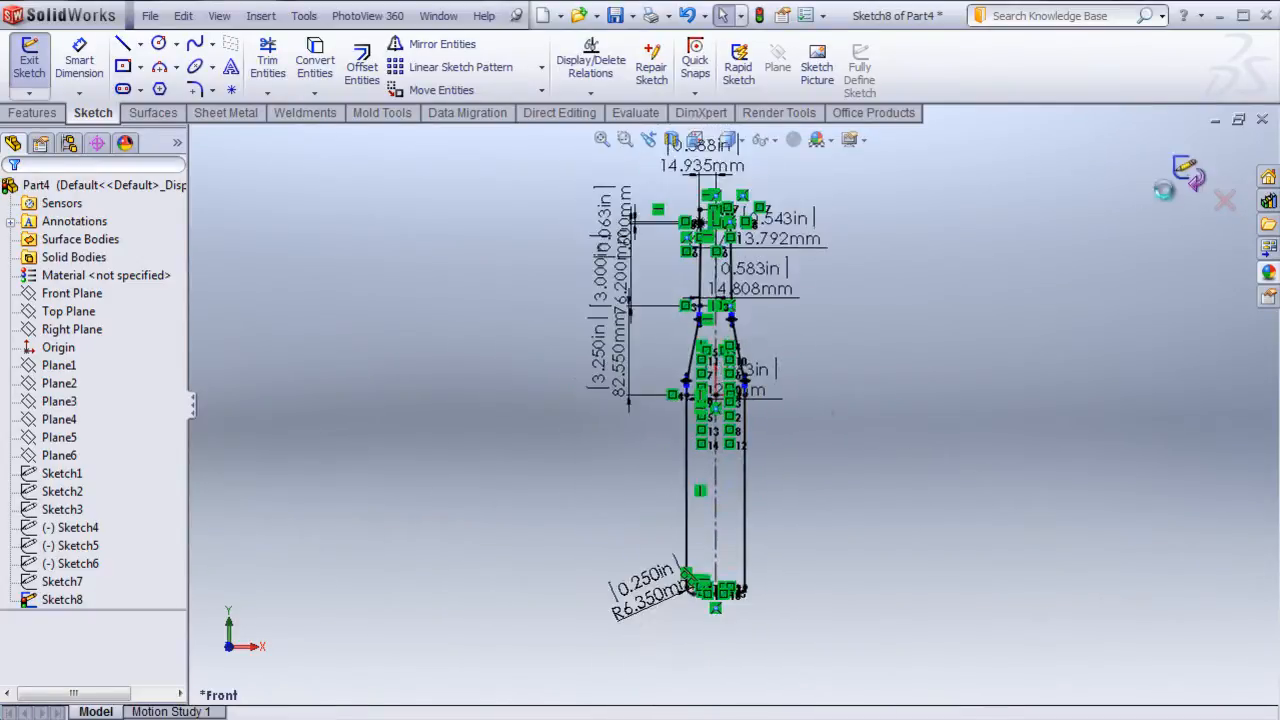
- Close the profile sketch and show Sketch1 through Sketch7 together with it
click(1187, 172)
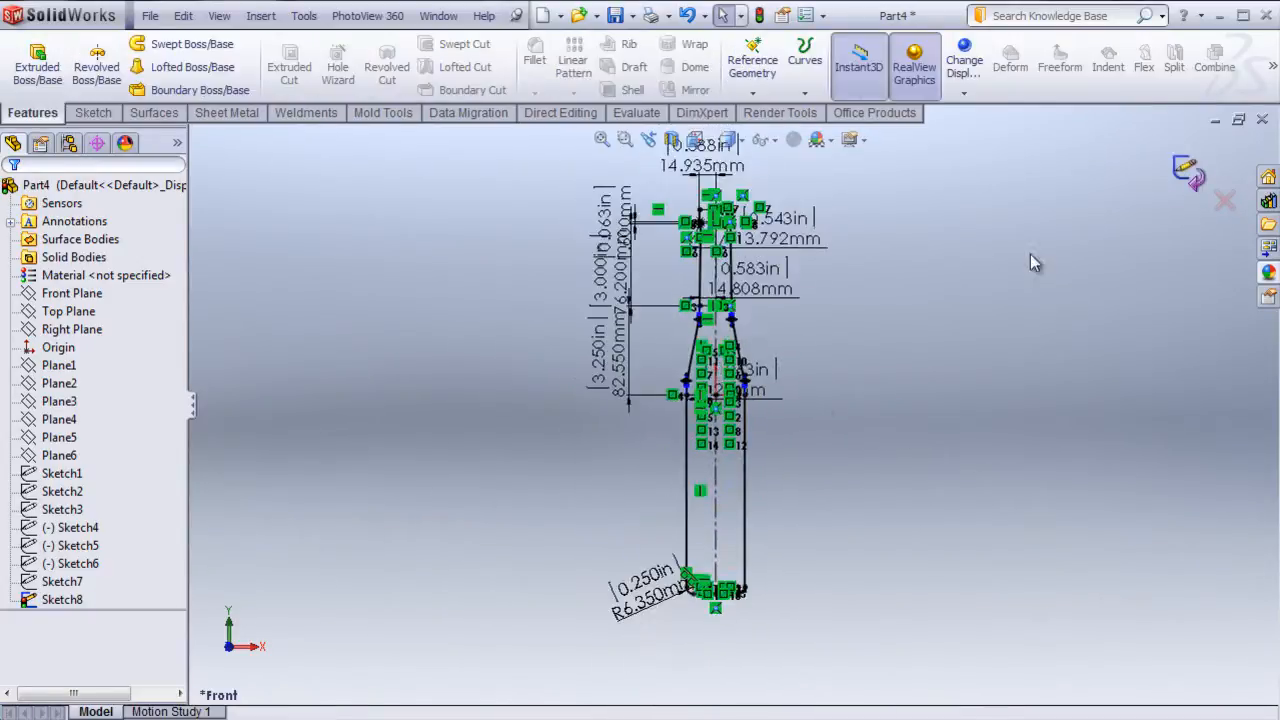
click(60, 587)
shift+click(62, 473)
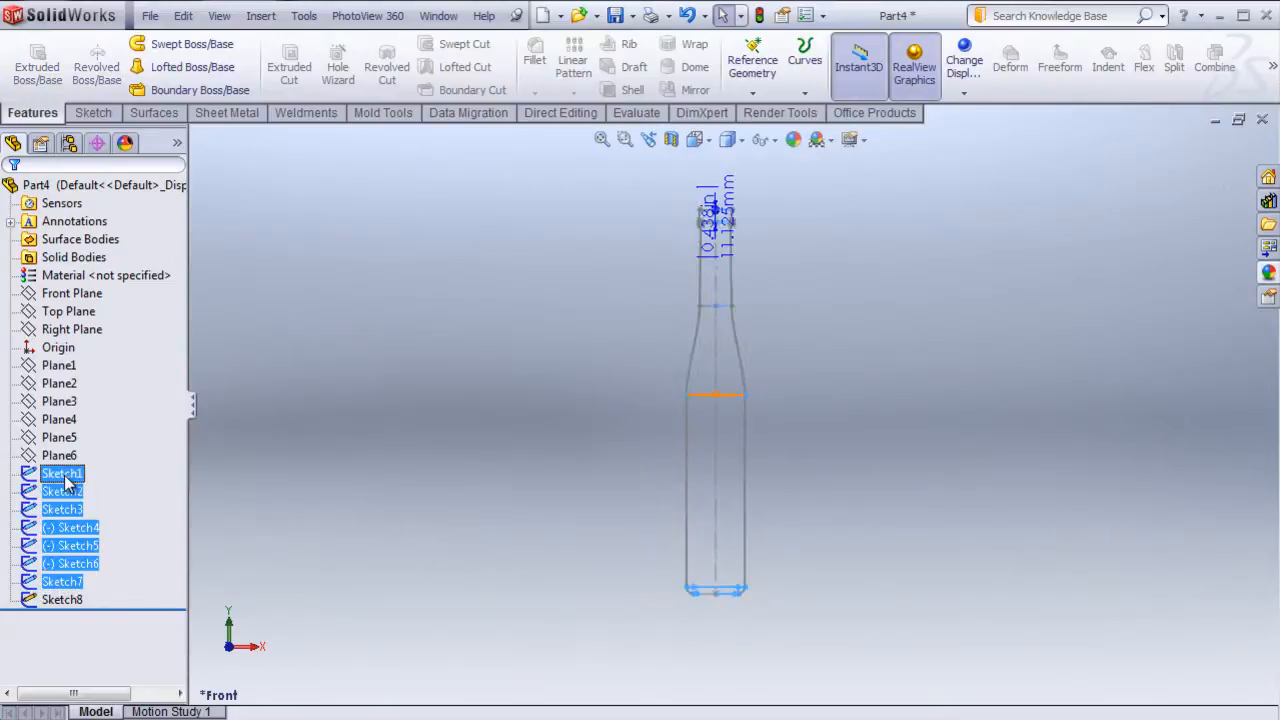
click(428, 455)
- Examine the cross-section sketches against the bottle profile from several angles and return to the front view
middle_drag(856, 339, 837, 397)
scroll(707, 250, down, 10)
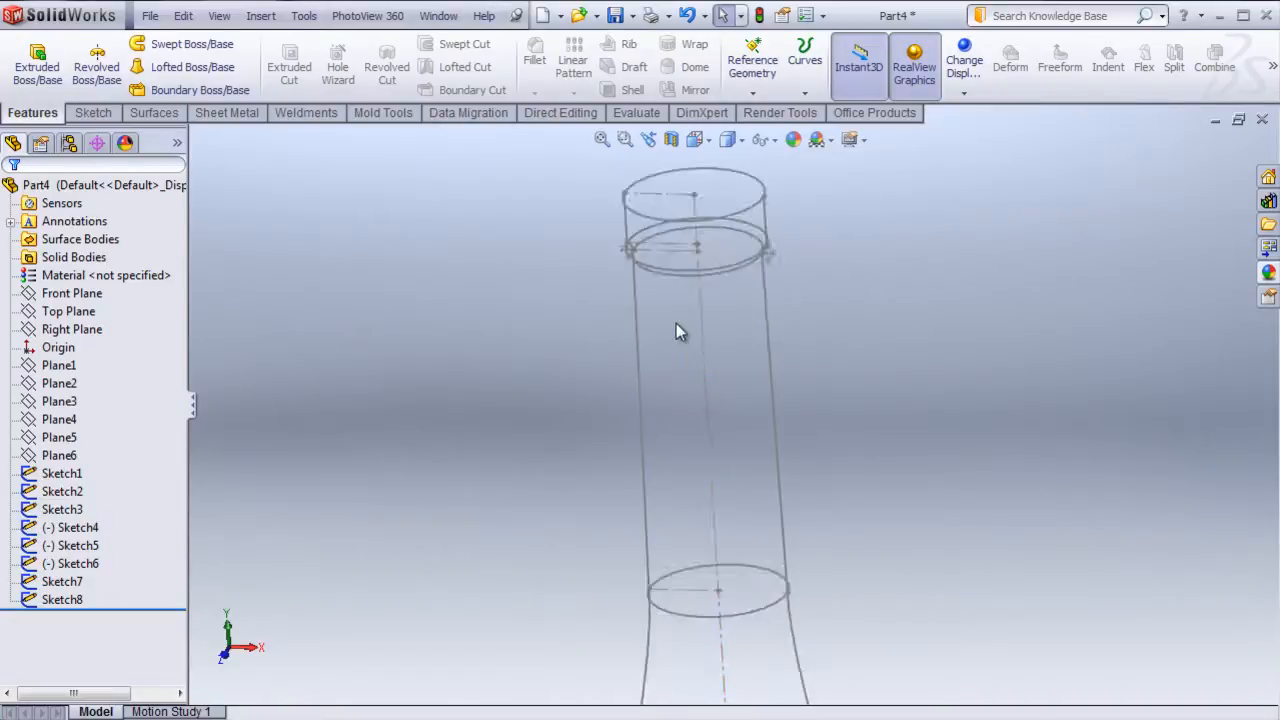
middle_drag(649, 323, 780, 334)
scroll(780, 334, up, 5)
middle_drag(843, 660, 712, 626)
scroll(826, 581, up, 4)
scroll(800, 567, down, 4)
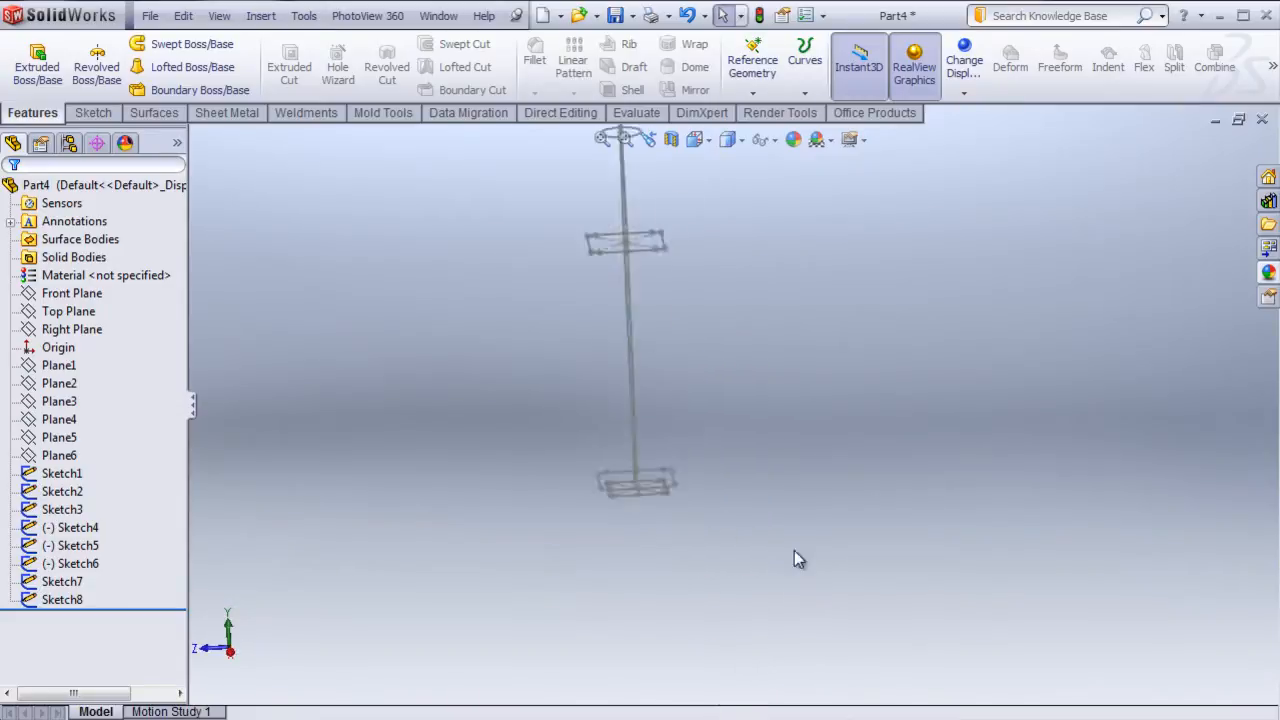
middle_drag(702, 347, 766, 375)
scroll(670, 266, down, 3)
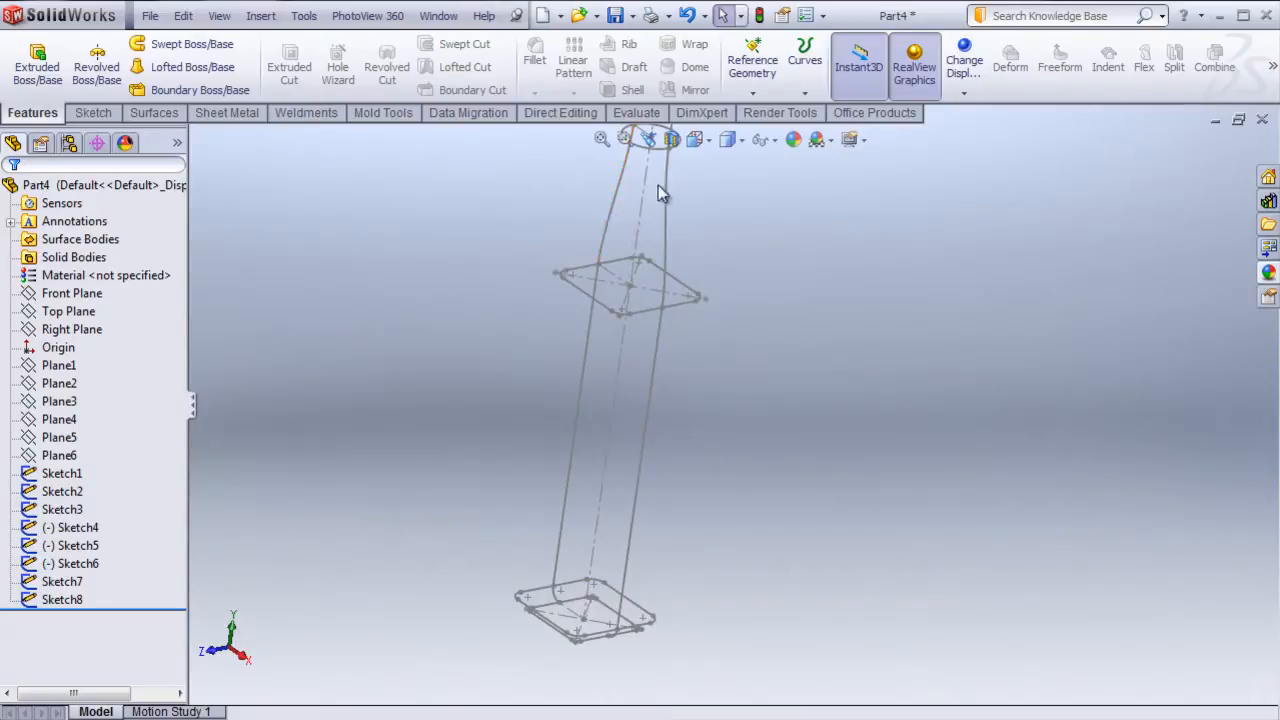
middle_drag(743, 414, 640, 378)
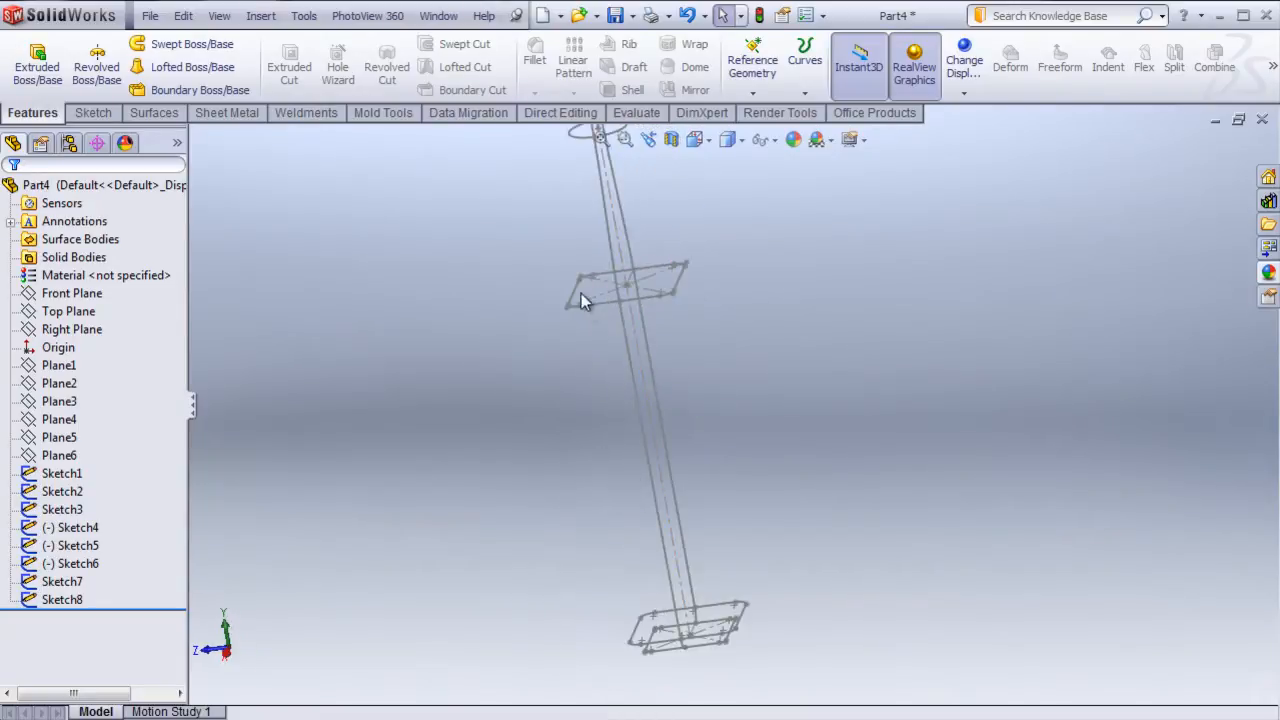
scroll(758, 308, up, 4)
scroll(740, 333, down, 2)
key(ctrl+1)
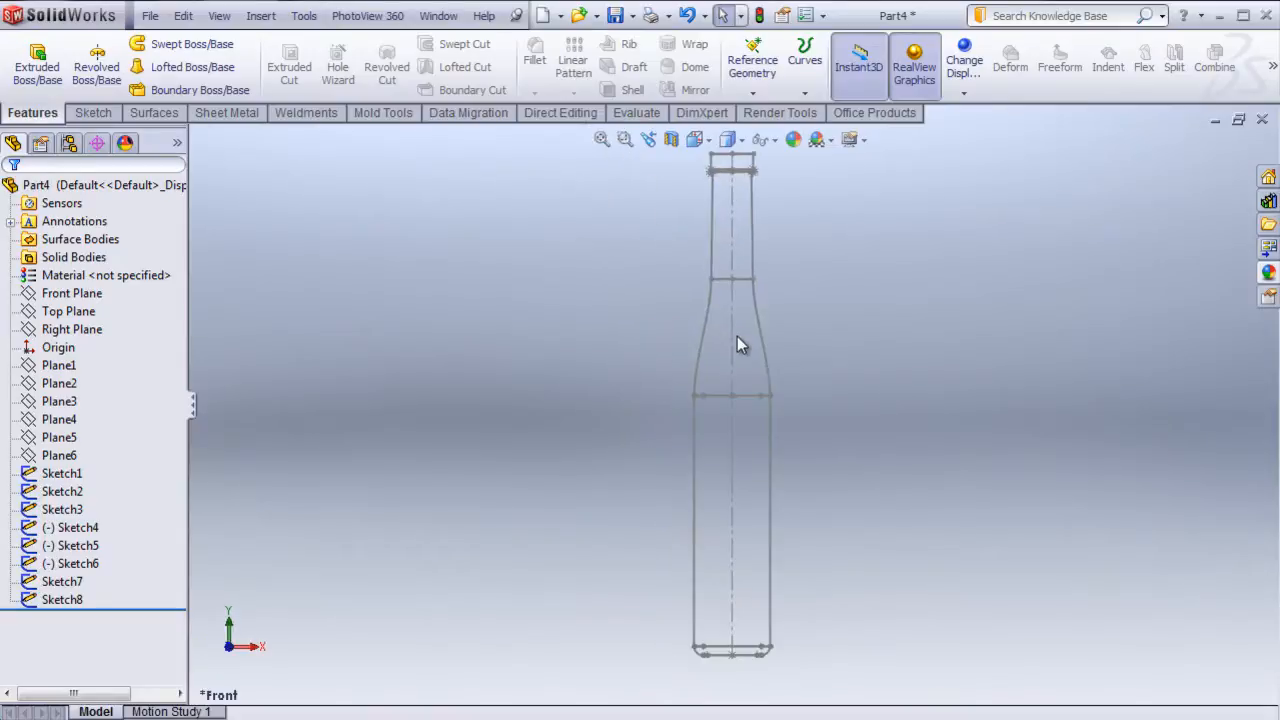
- Show the Front Plane around the bottle profile
click(70, 293)
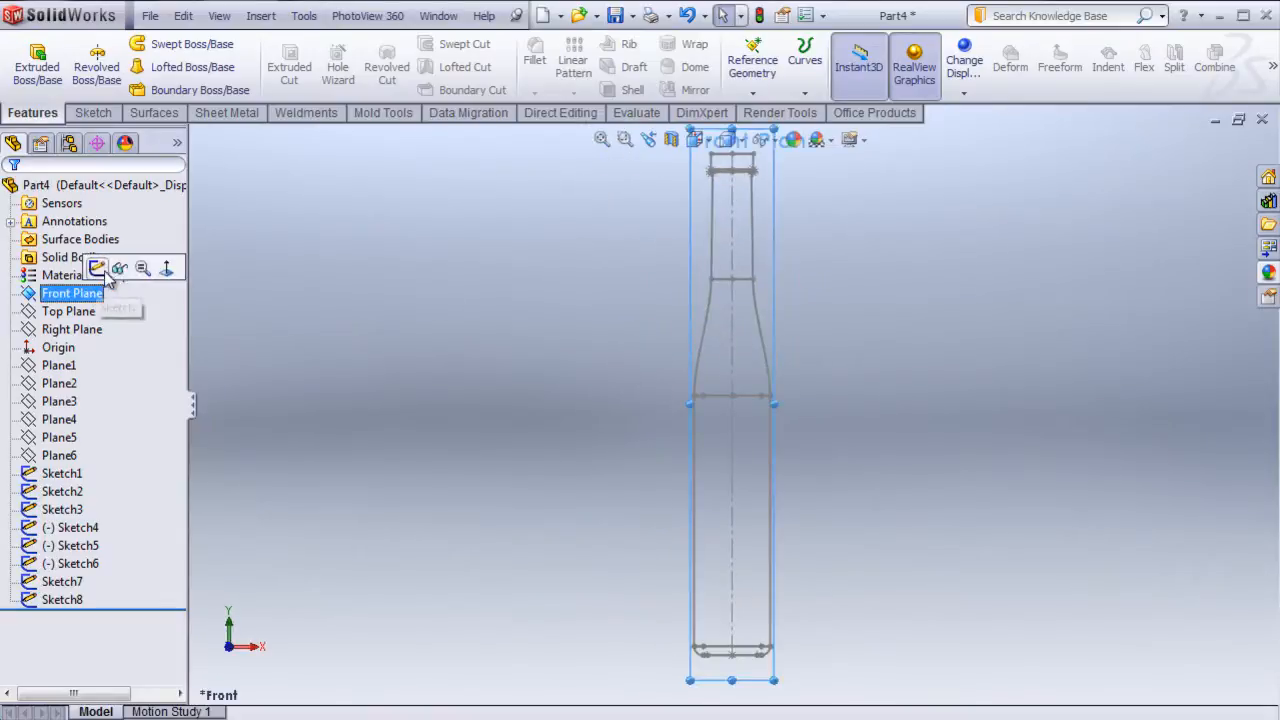
scroll(768, 270, up, 3)
scroll(766, 270, down, 3)
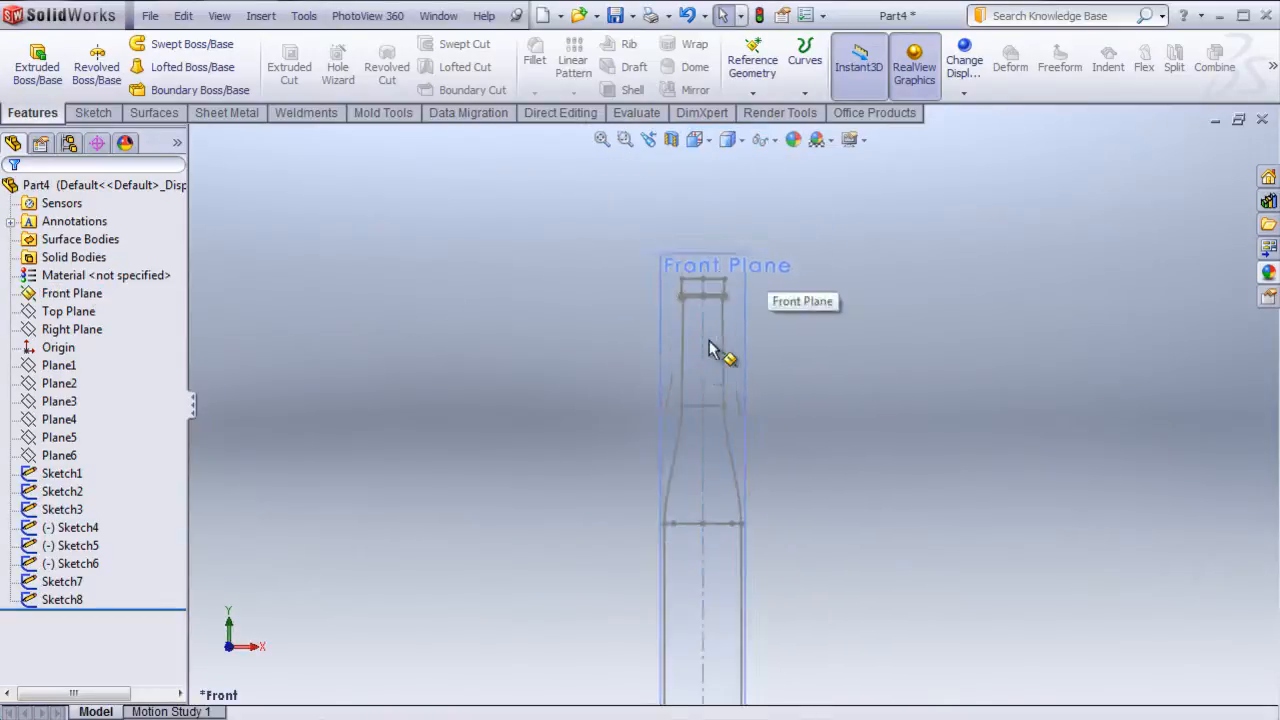
scroll(808, 382, up, 2)
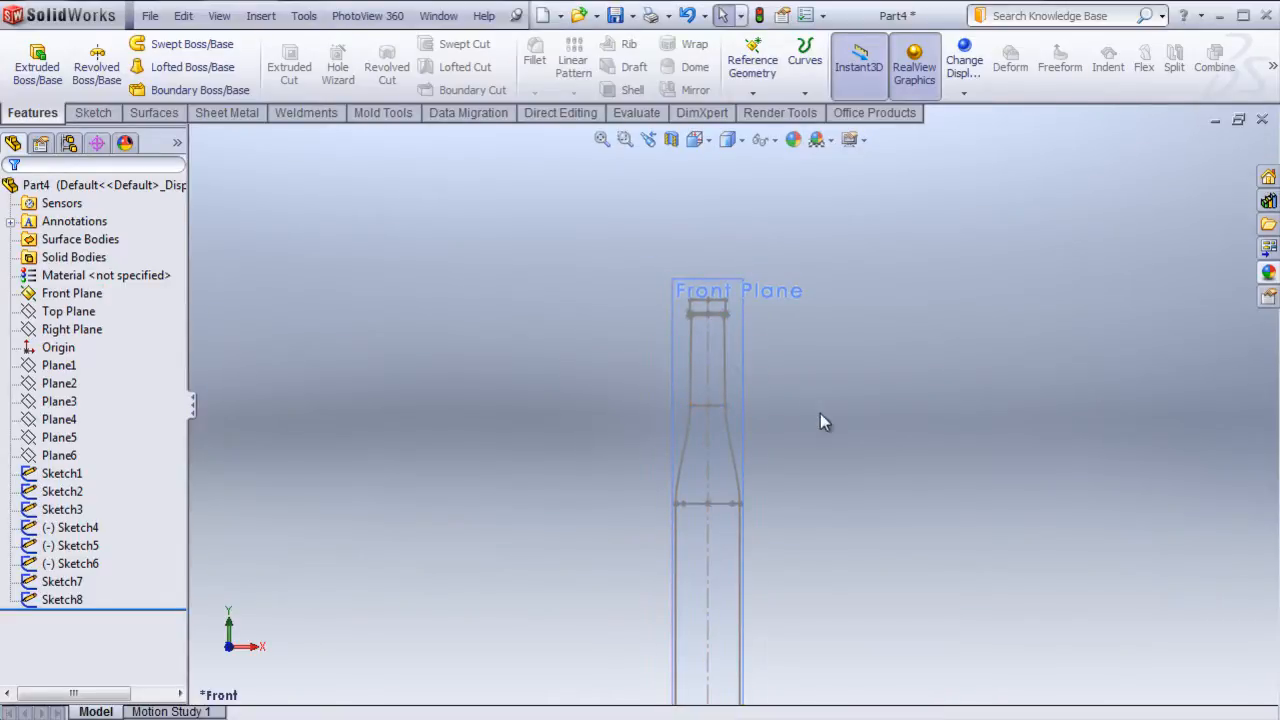
- Inspect how the bottle sketches line up with the Right Plane, using the left and front views
click(70, 329)
click(243, 355)
key(ctrl+3)
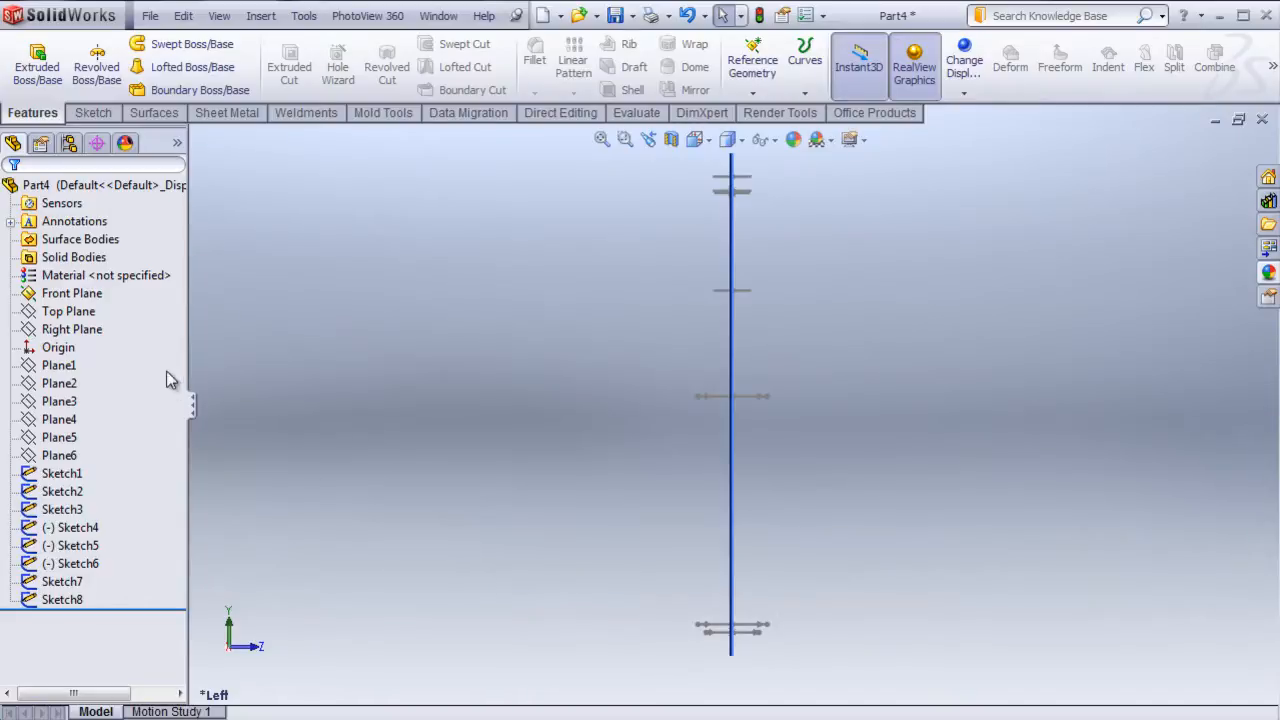
click(100, 330)
key(ctrl+1)
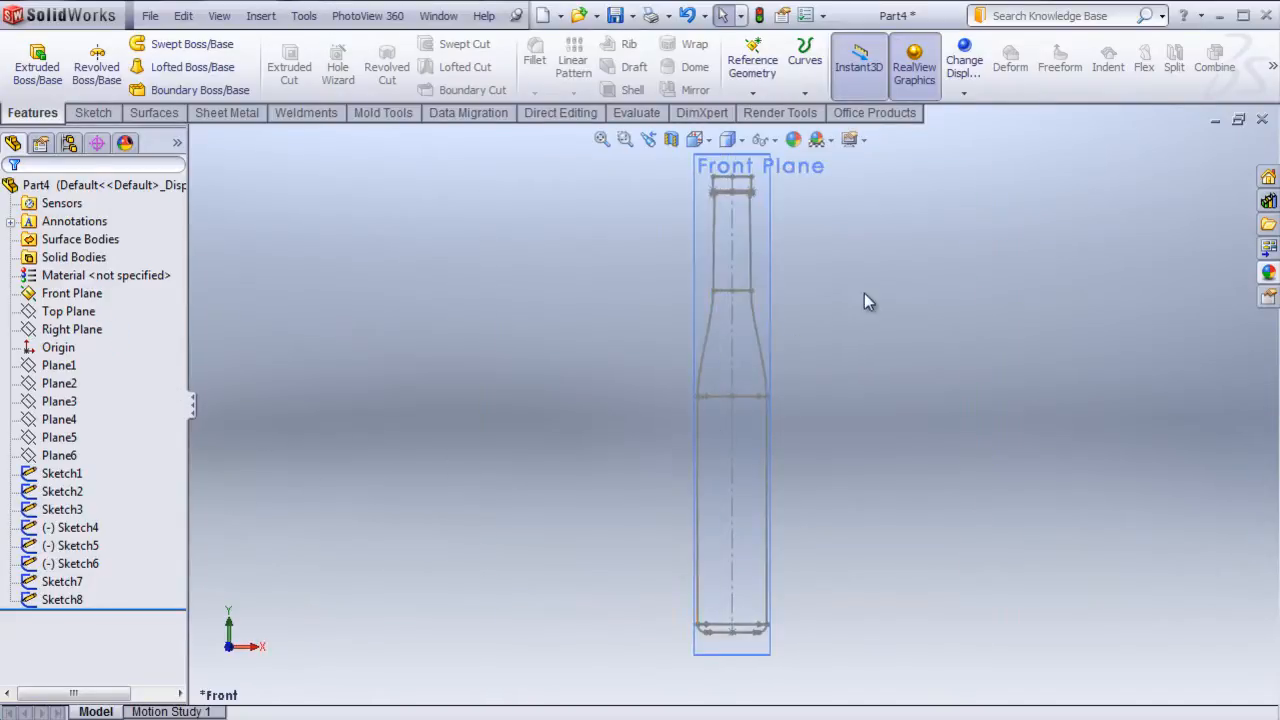
- Open Sketch8 for editing, copy its entire profile with dimensions, and close the sketch
click(81, 600)
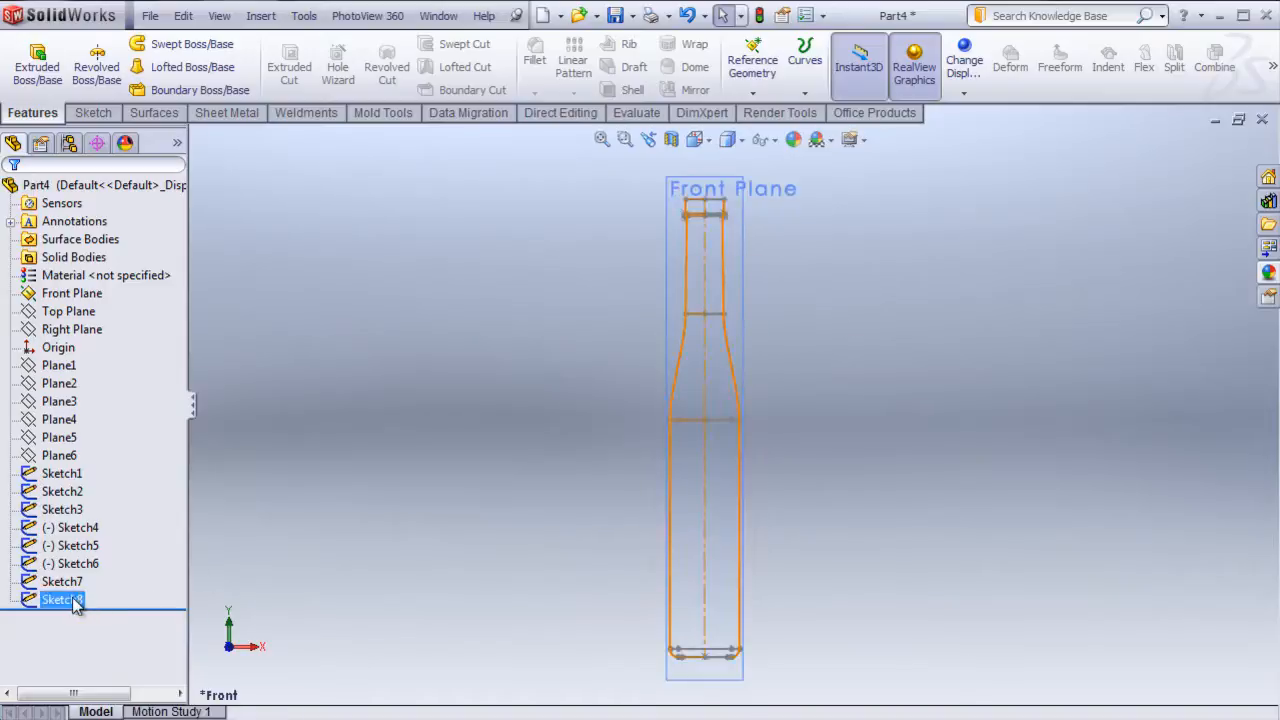
click(88, 536)
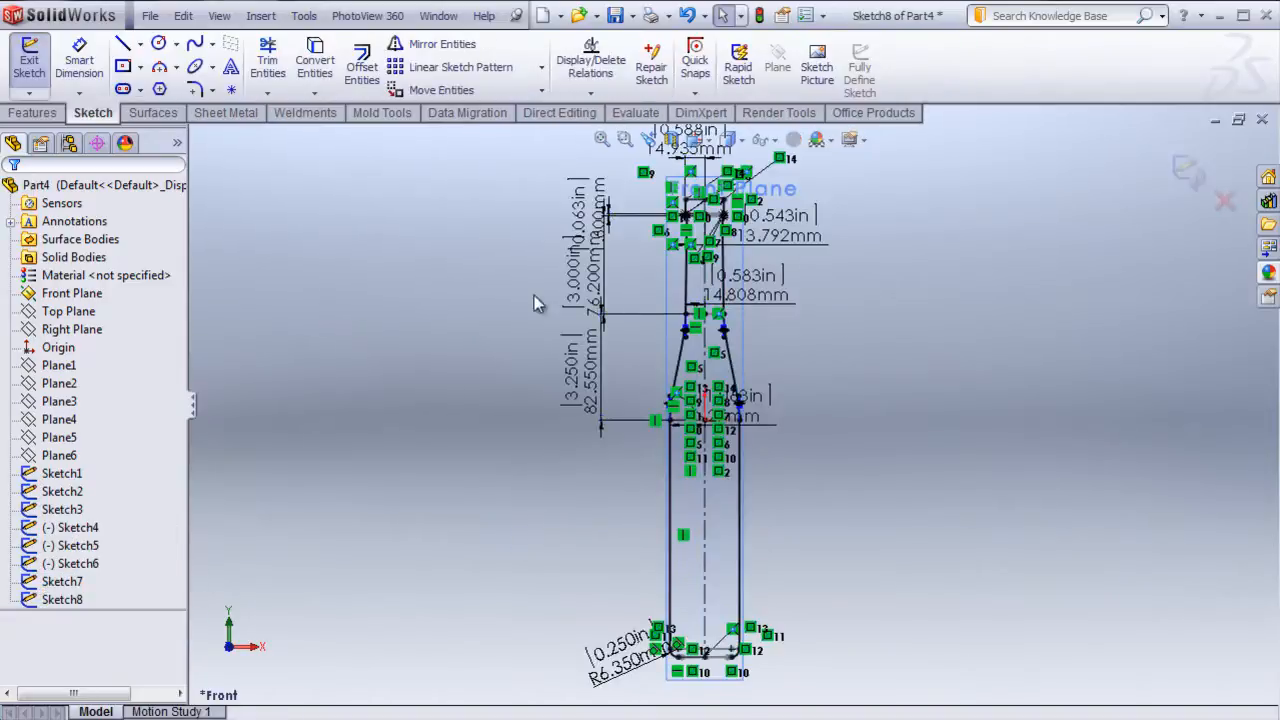
mouse_move(506, 164)
mouse_down()
mouse_move(632, 451)
mouse_move(886, 694)
mouse_up()
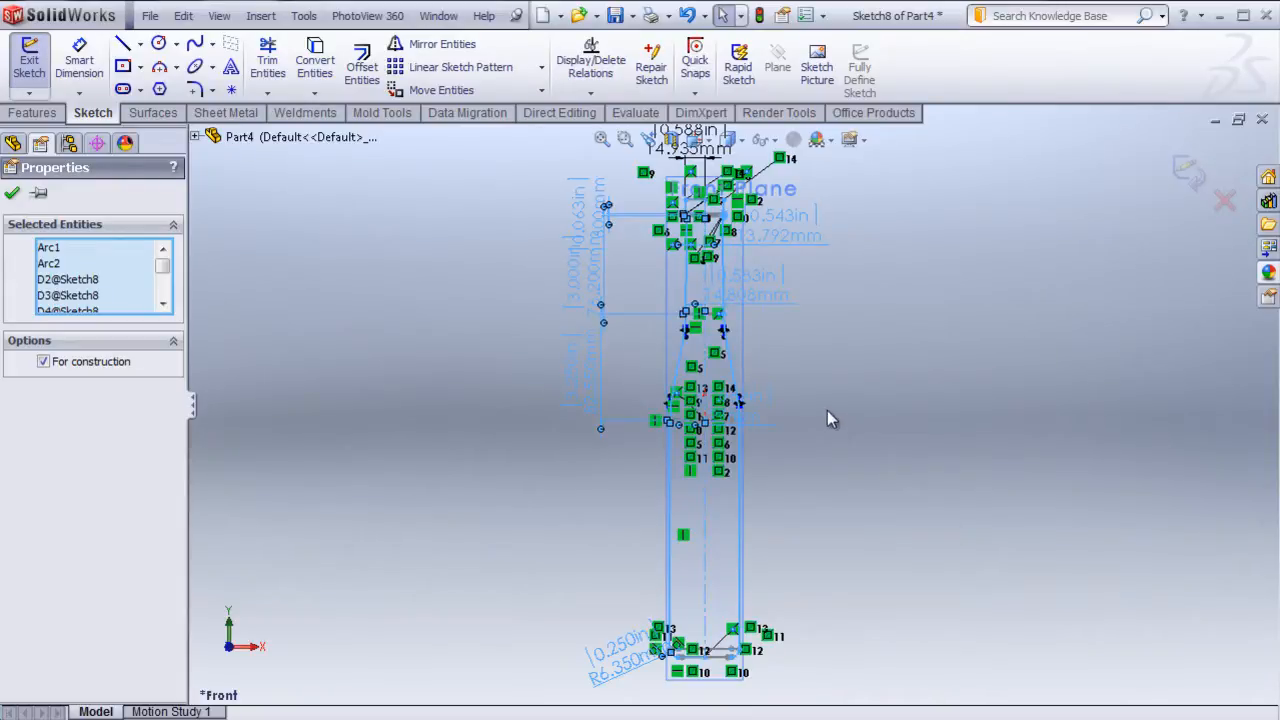
click(1190, 178)
- Start a new sketch on the Right Plane and paste the copied bottle profile into it
click(87, 330)
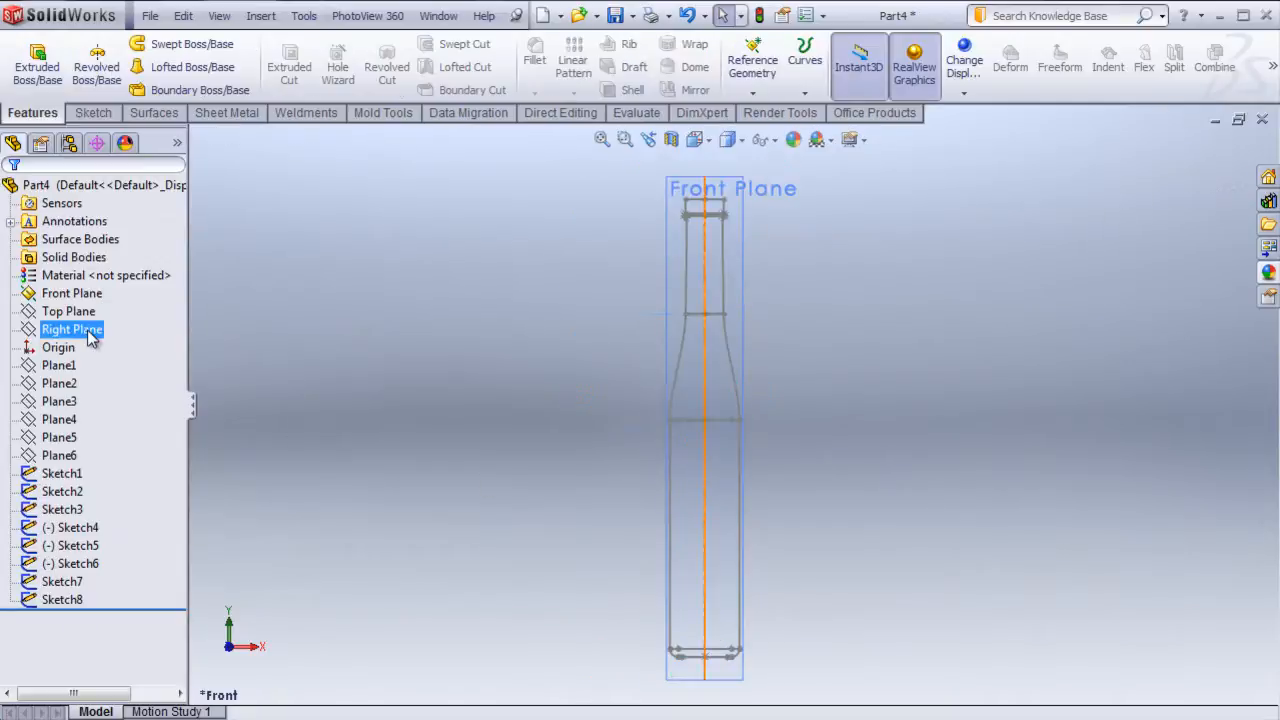
click(102, 302)
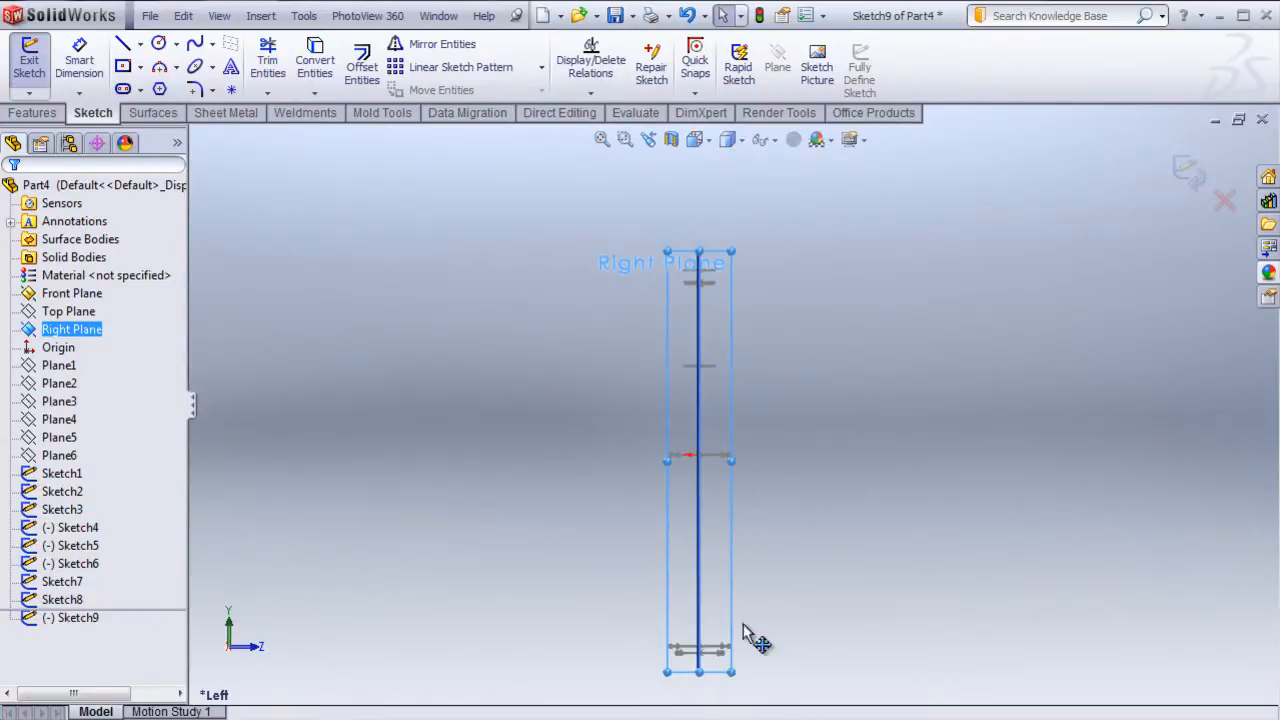
click(678, 575)
key(ctrl+v)
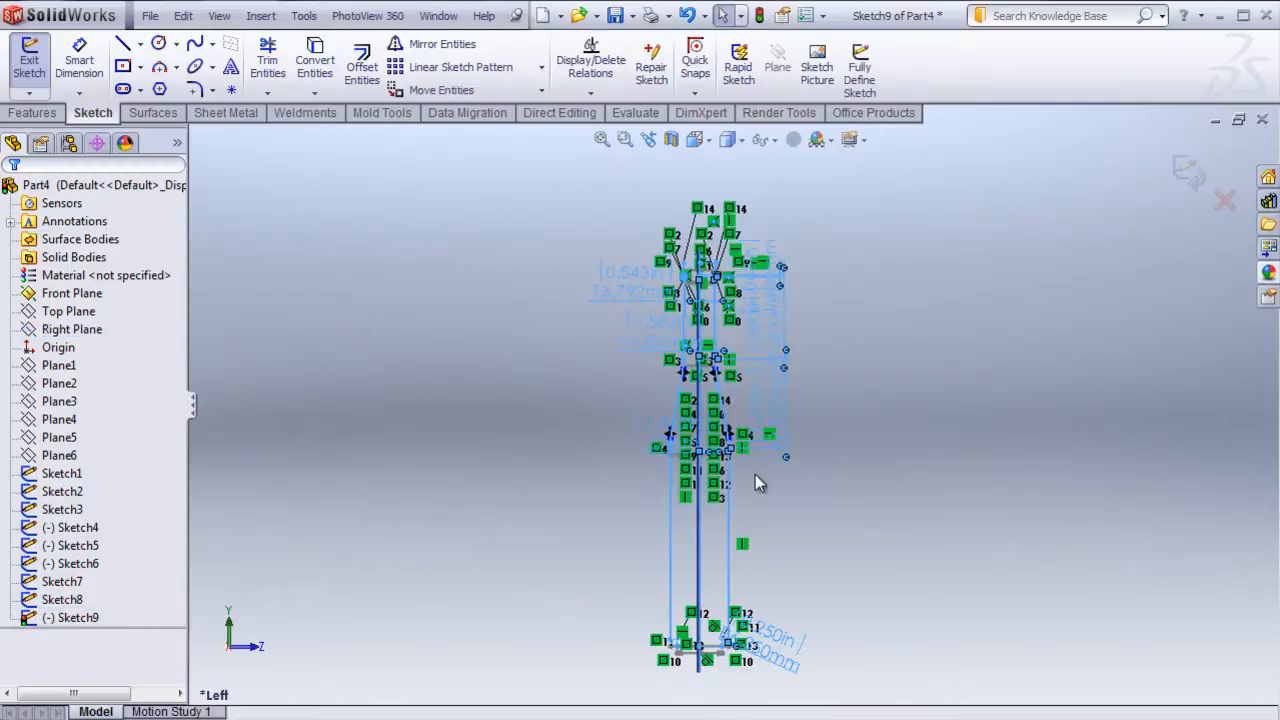
- Examine the pasted profile's alignment with the cross-section sketches at the neck, shoulder and body
scroll(755, 480, down, 3)
scroll(724, 435, up, 3)
scroll(745, 300, down, 4)
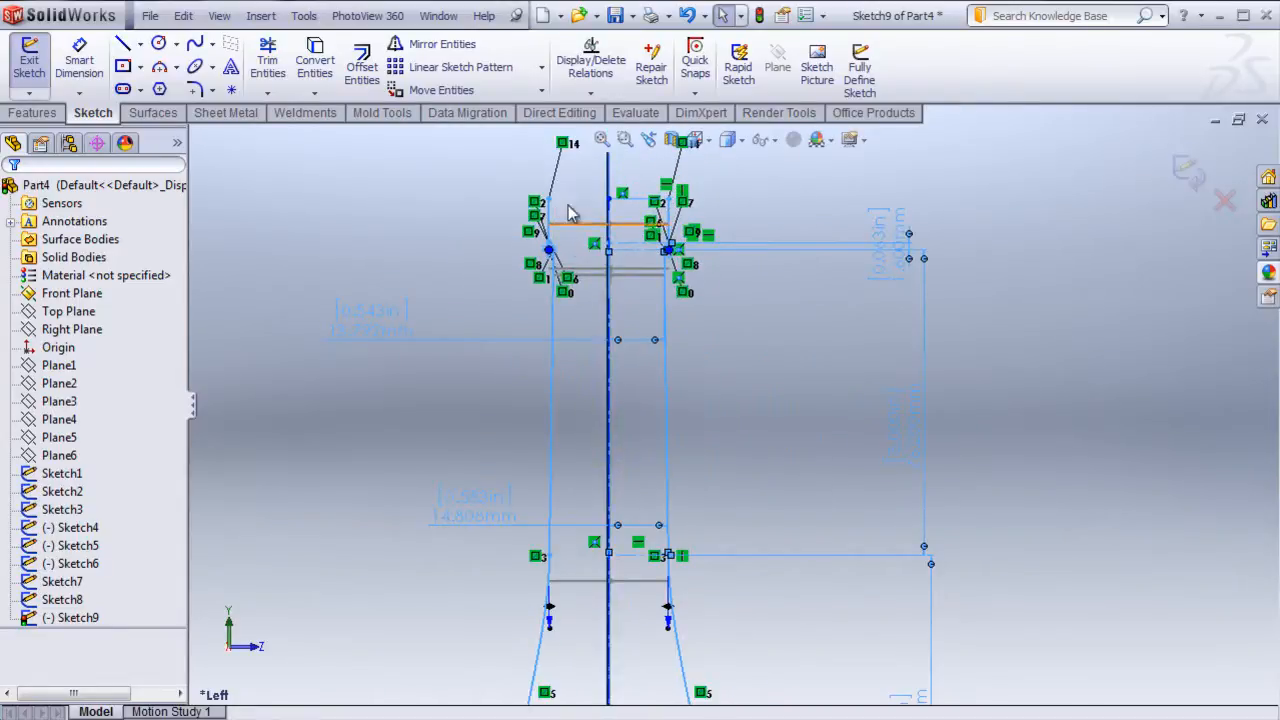
scroll(586, 460, up, 3)
scroll(620, 460, down, 2)
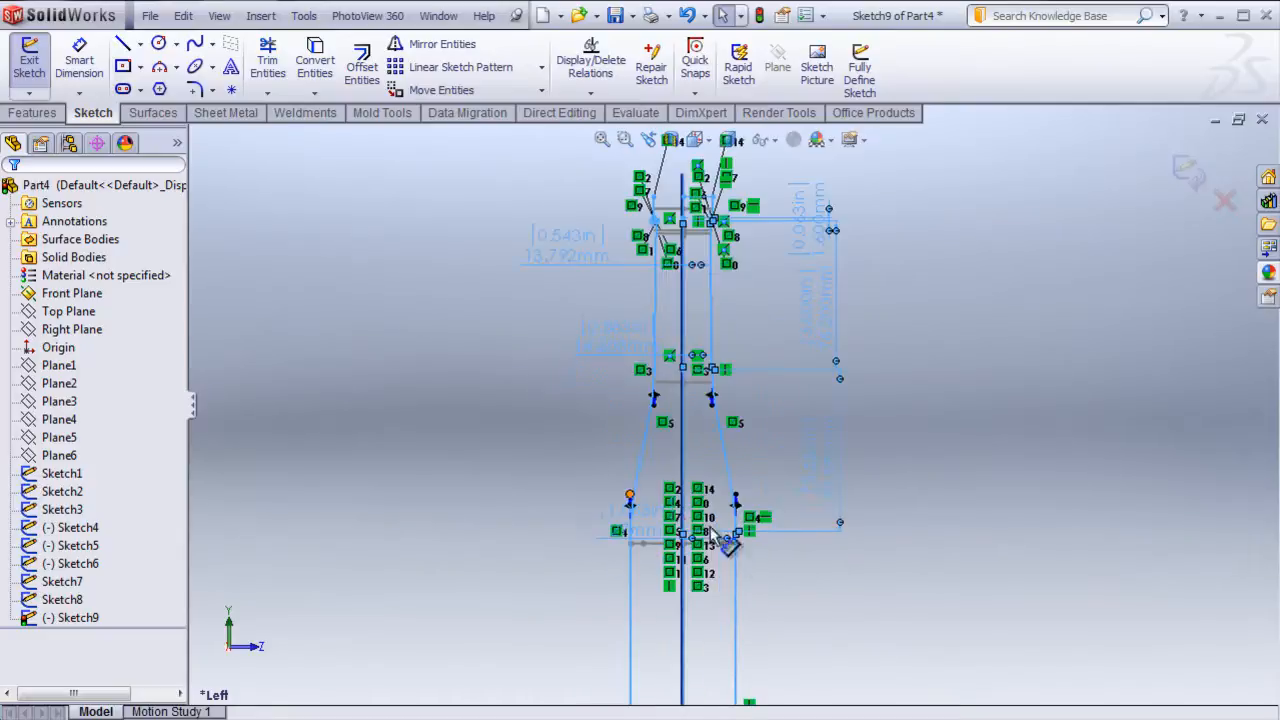
scroll(730, 523, down, 4)
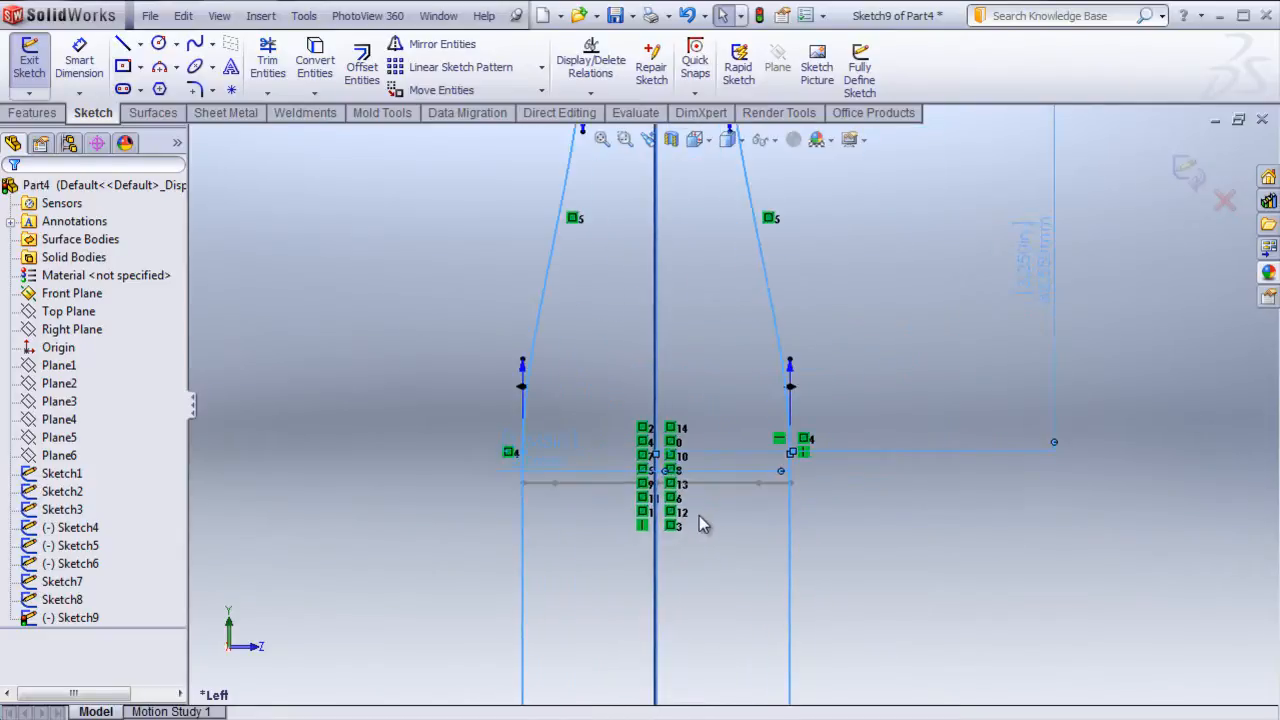
scroll(690, 518, up, 5)
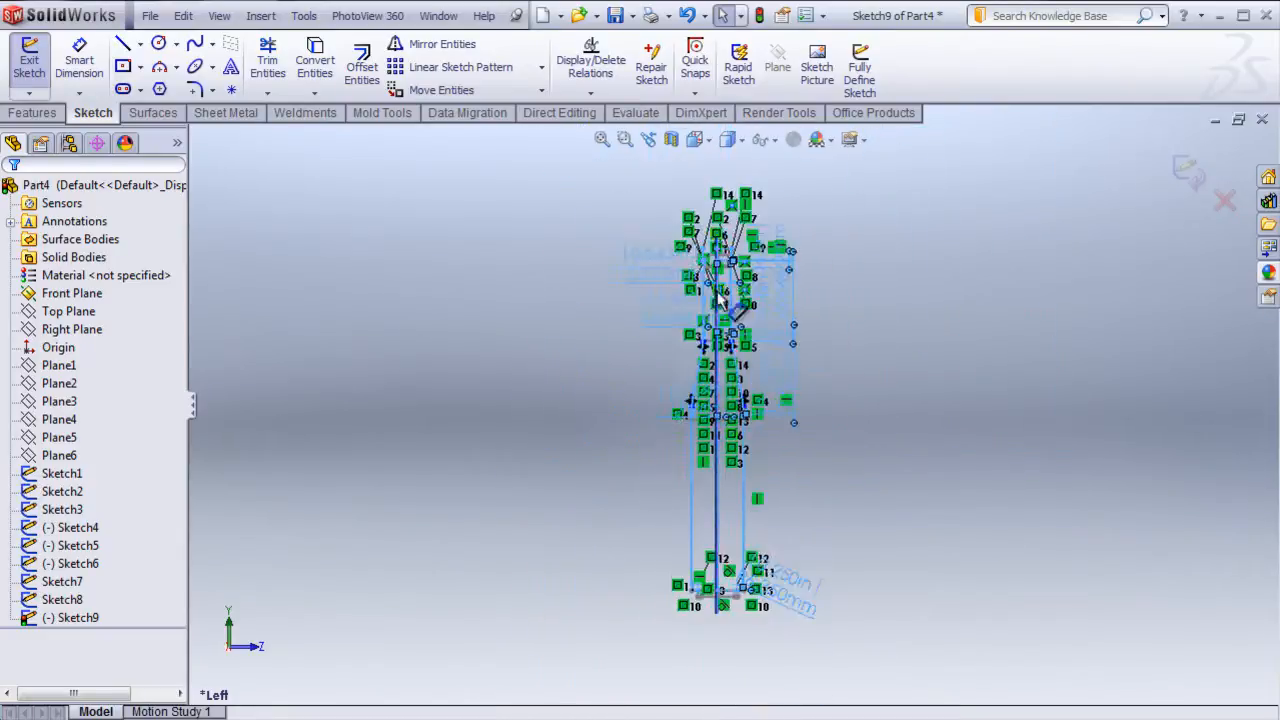
scroll(710, 298, down, 2)
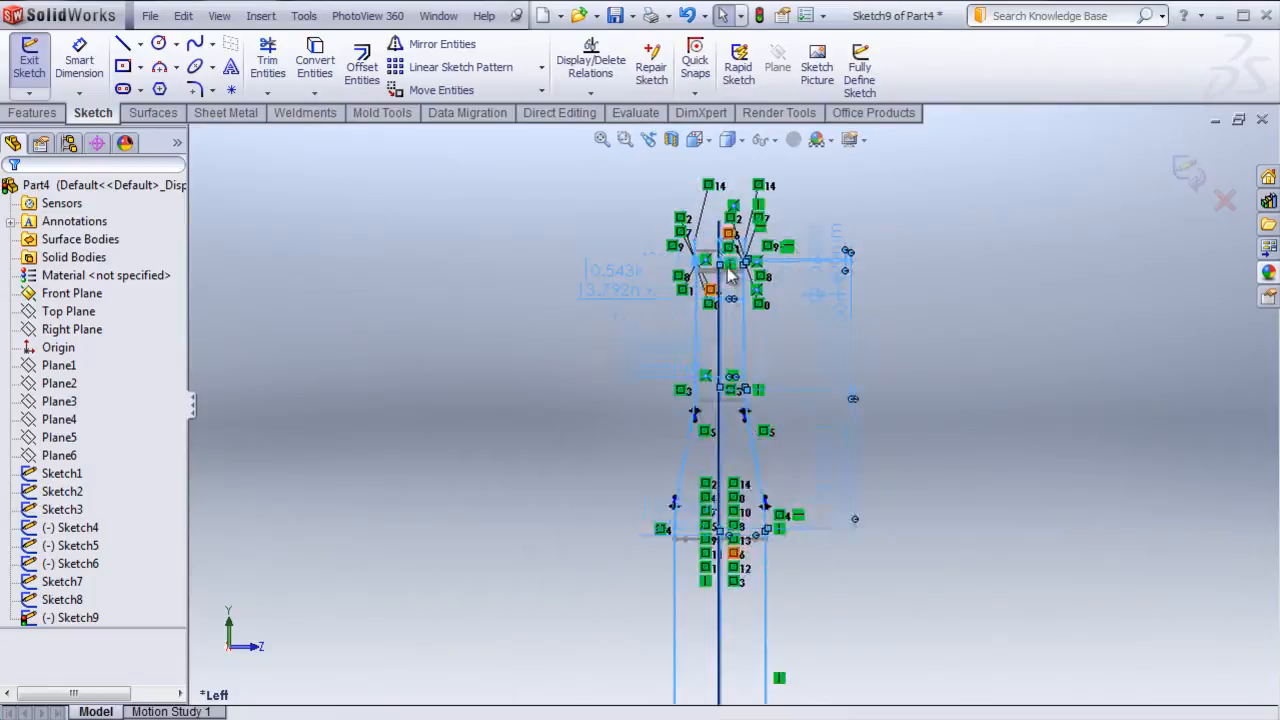
- Move the pasted bottle profile sideways, clear of the cross-section sketches, and exit the sketch
click(445, 91)
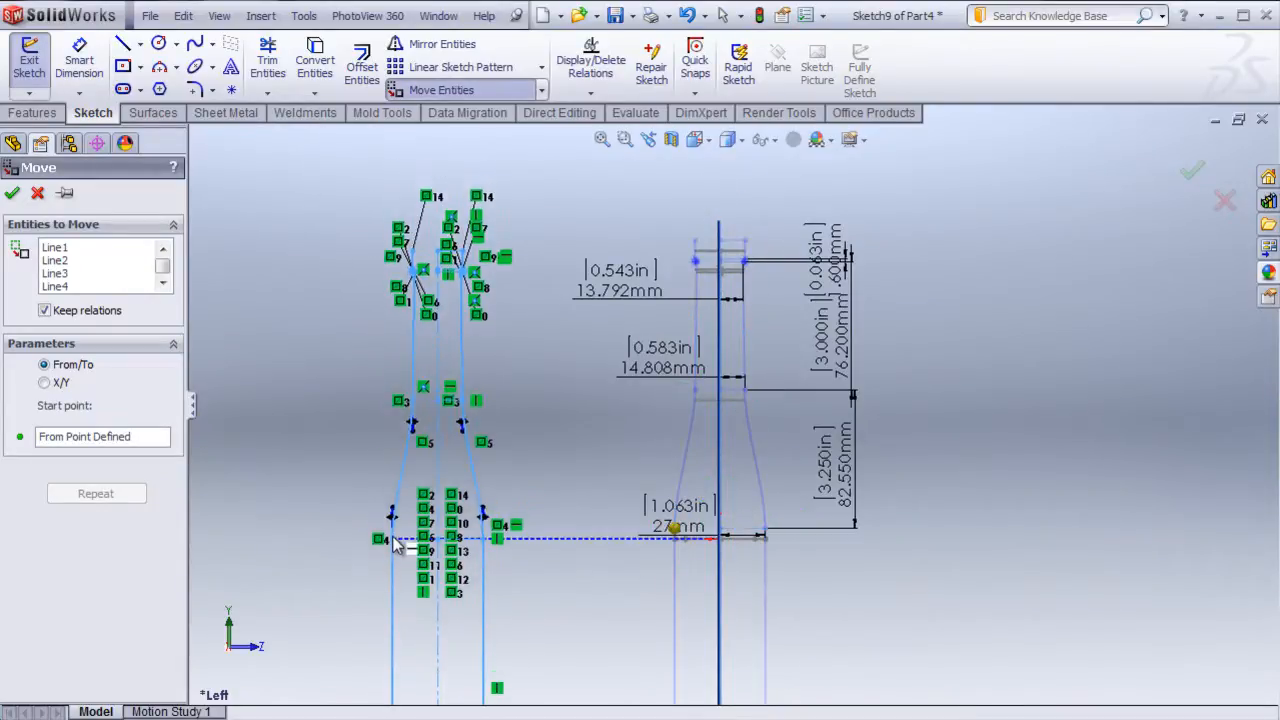
click(396, 545)
scroll(672, 424, down, 3)
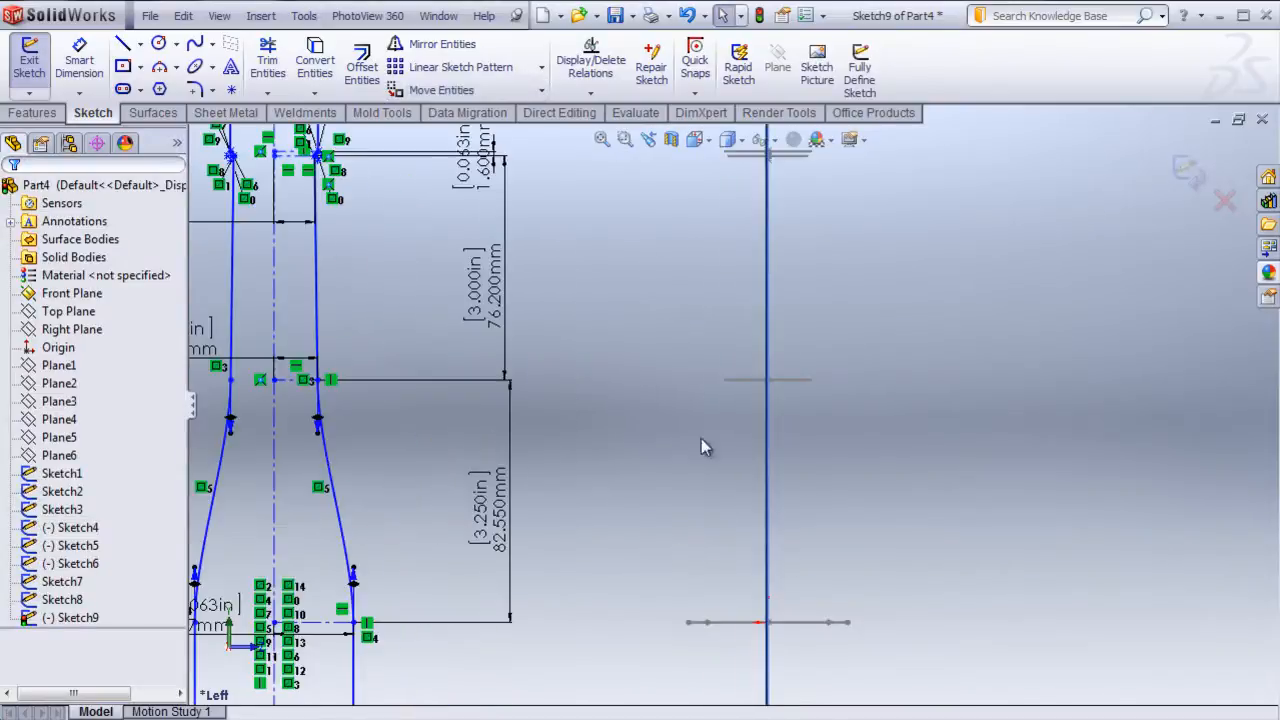
click(1180, 170)
- Open Sketch8, examine where its centreline meets the origin at the shoulder base, and exit discarding any changes
click(70, 600)
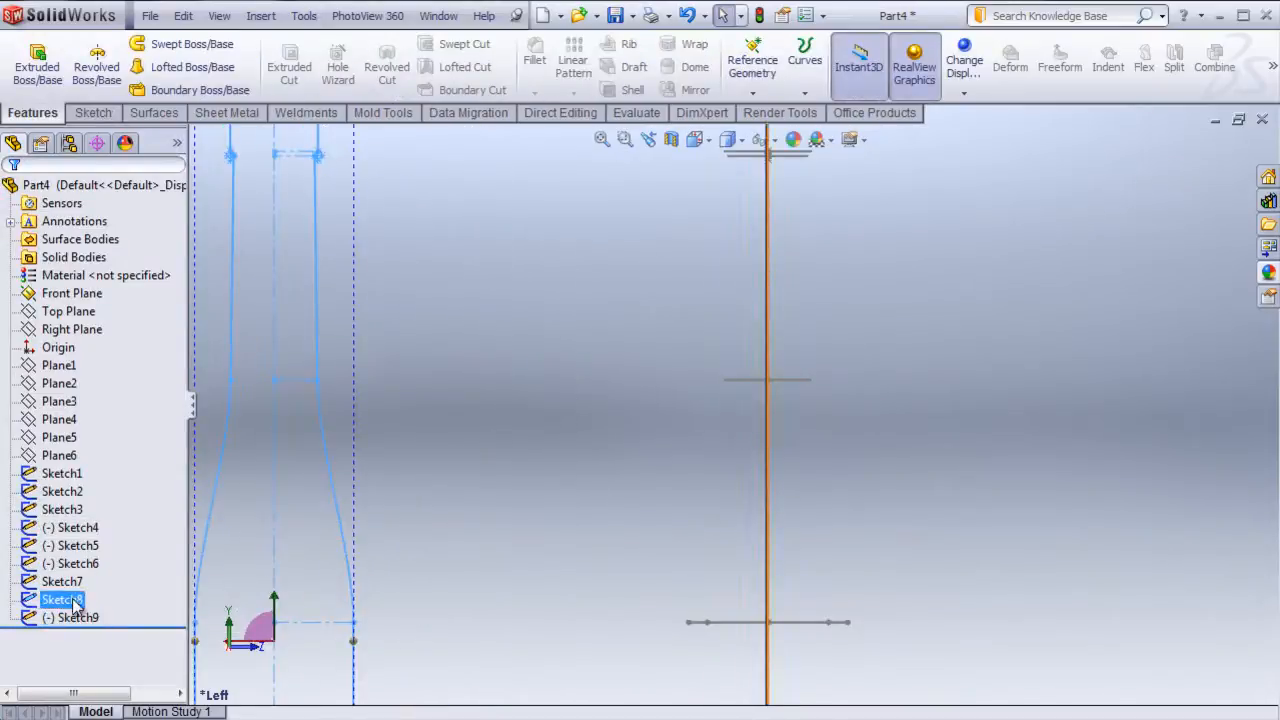
click(100, 545)
scroll(762, 420, down, 3)
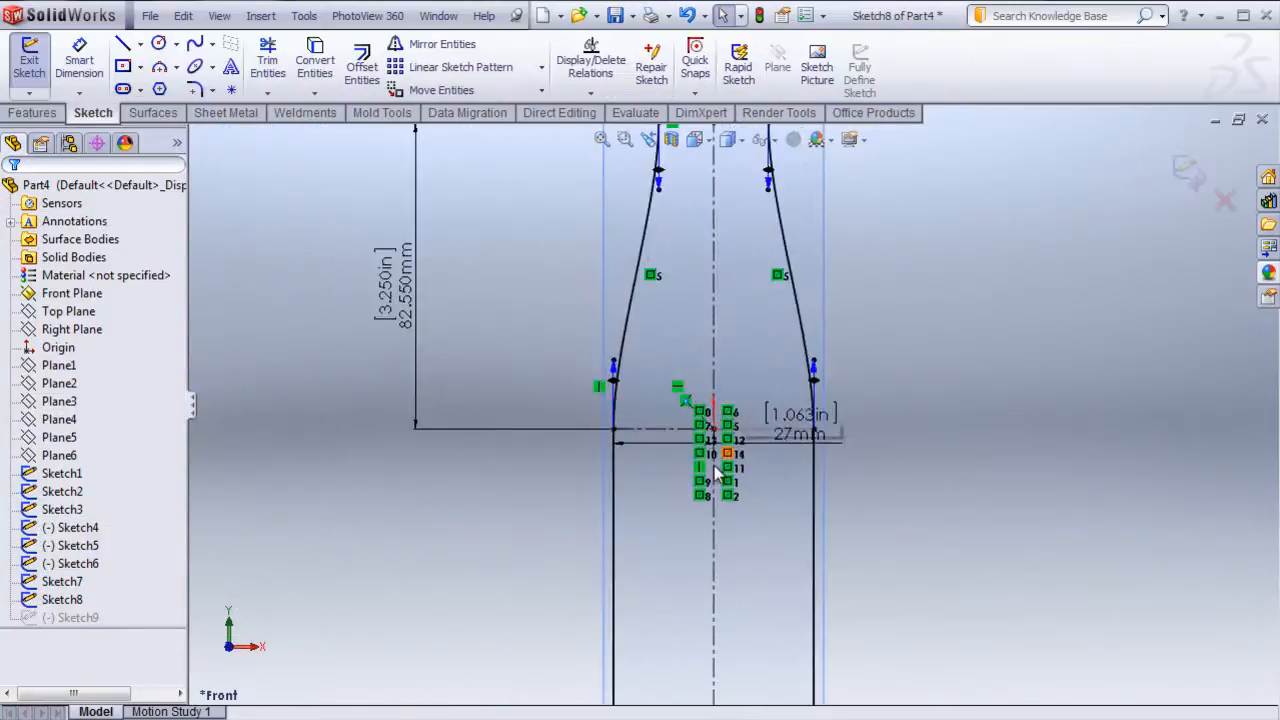
scroll(740, 425, down, 3)
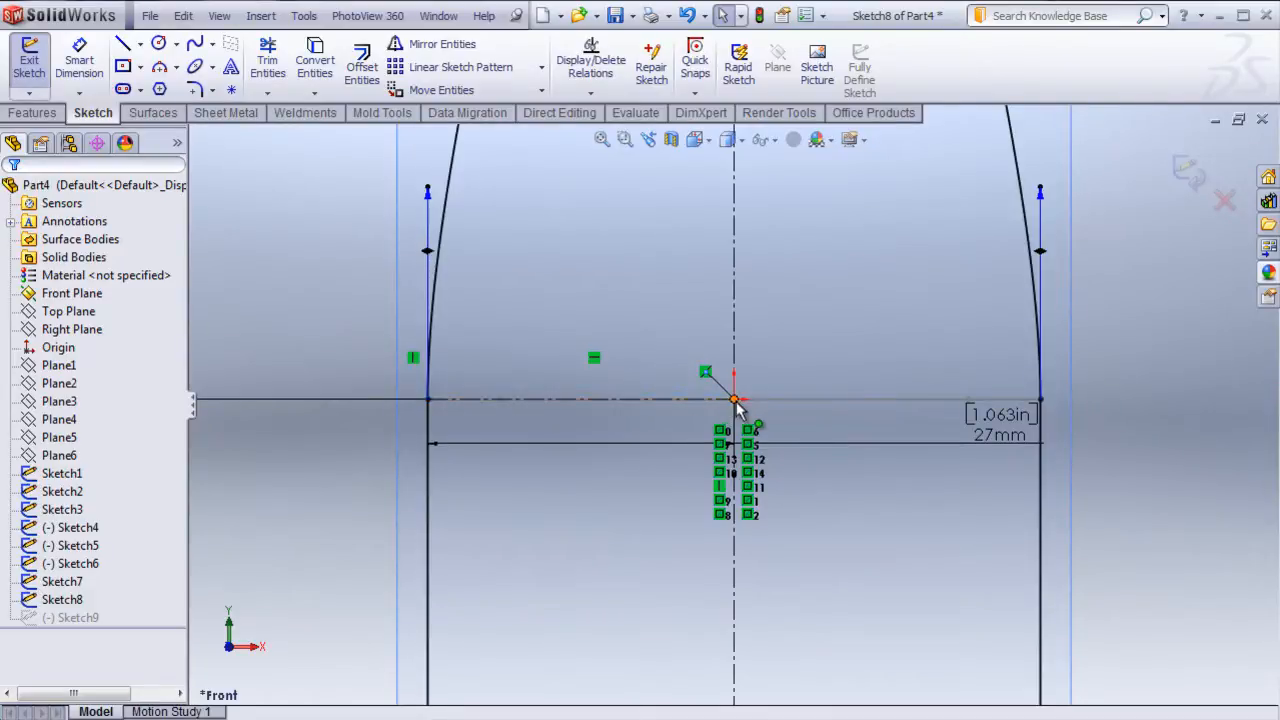
click(1220, 201)
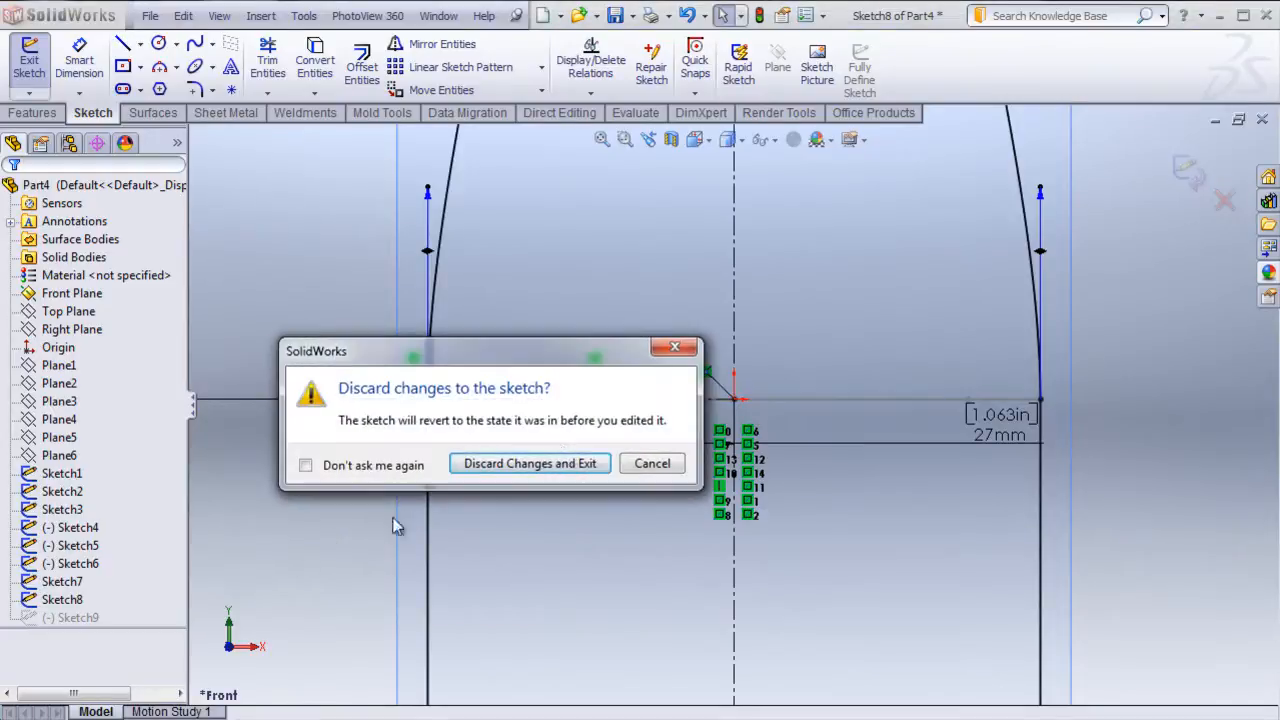
click(571, 461)
- Reopen Sketch9 for editing in the left view and compare the pasted profile's centreline point with the origin
click(80, 618)
click(123, 566)
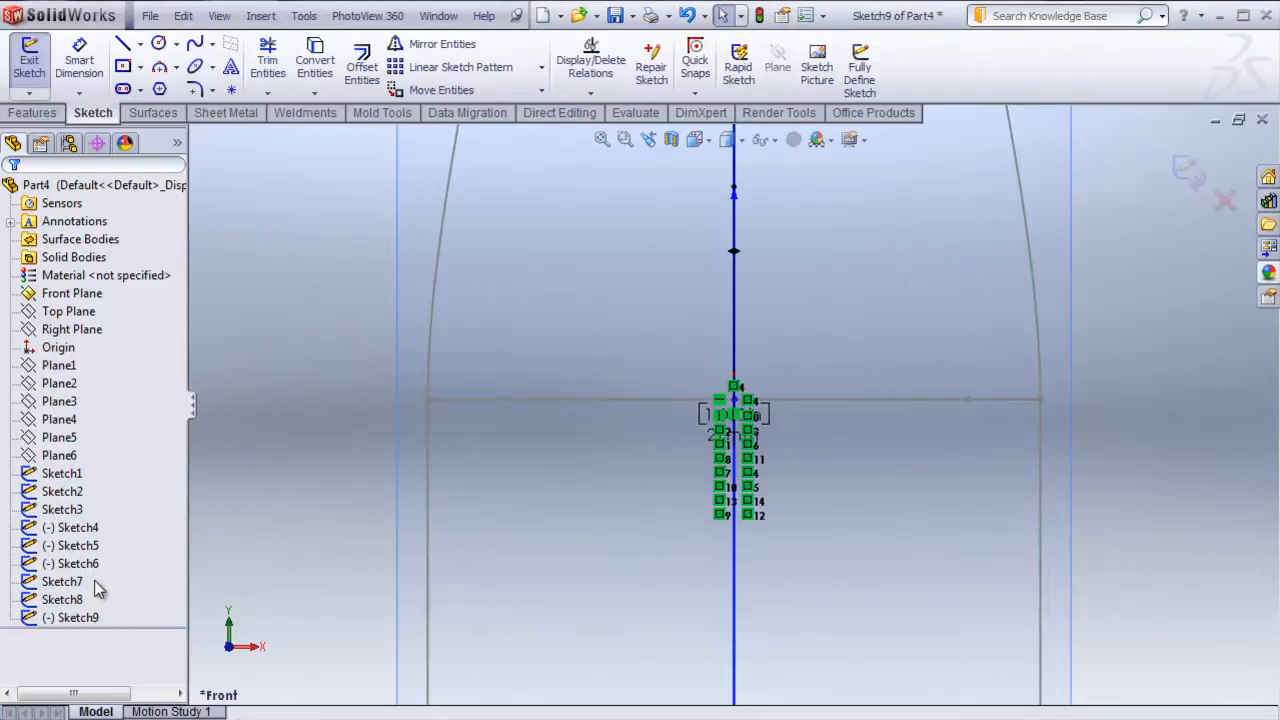
key(ctrl+3)
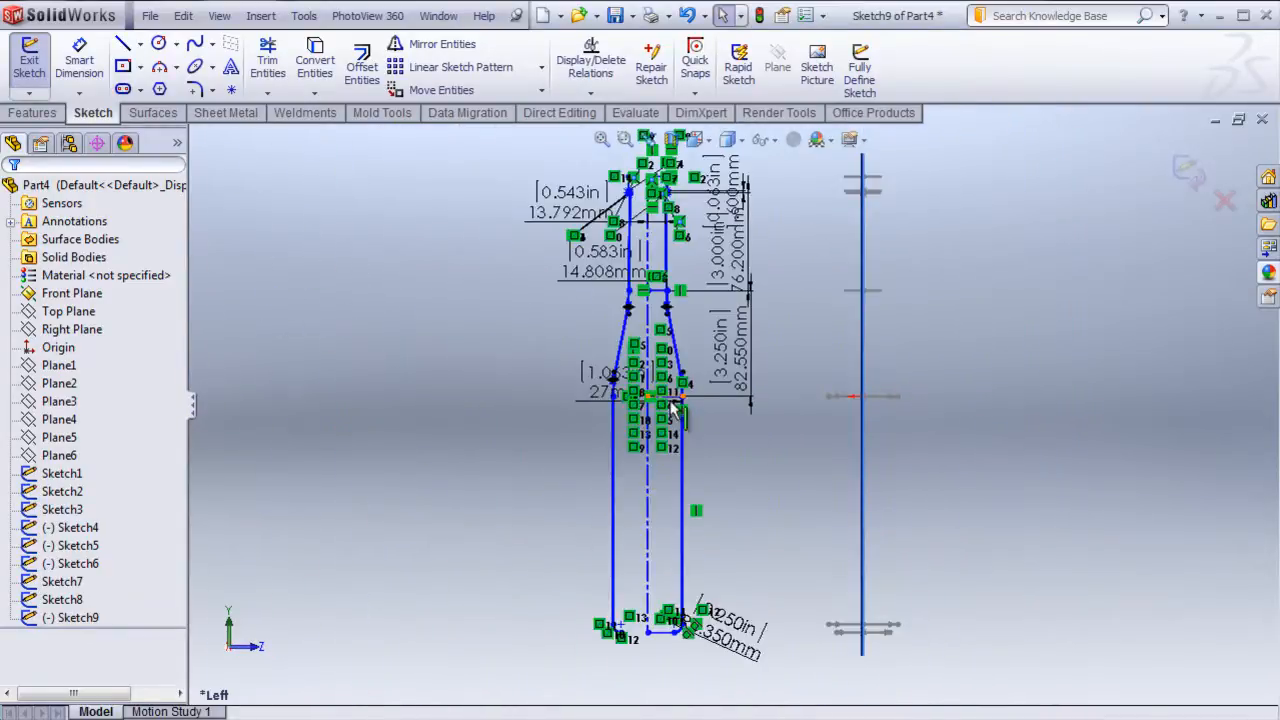
scroll(672, 404, down, 5)
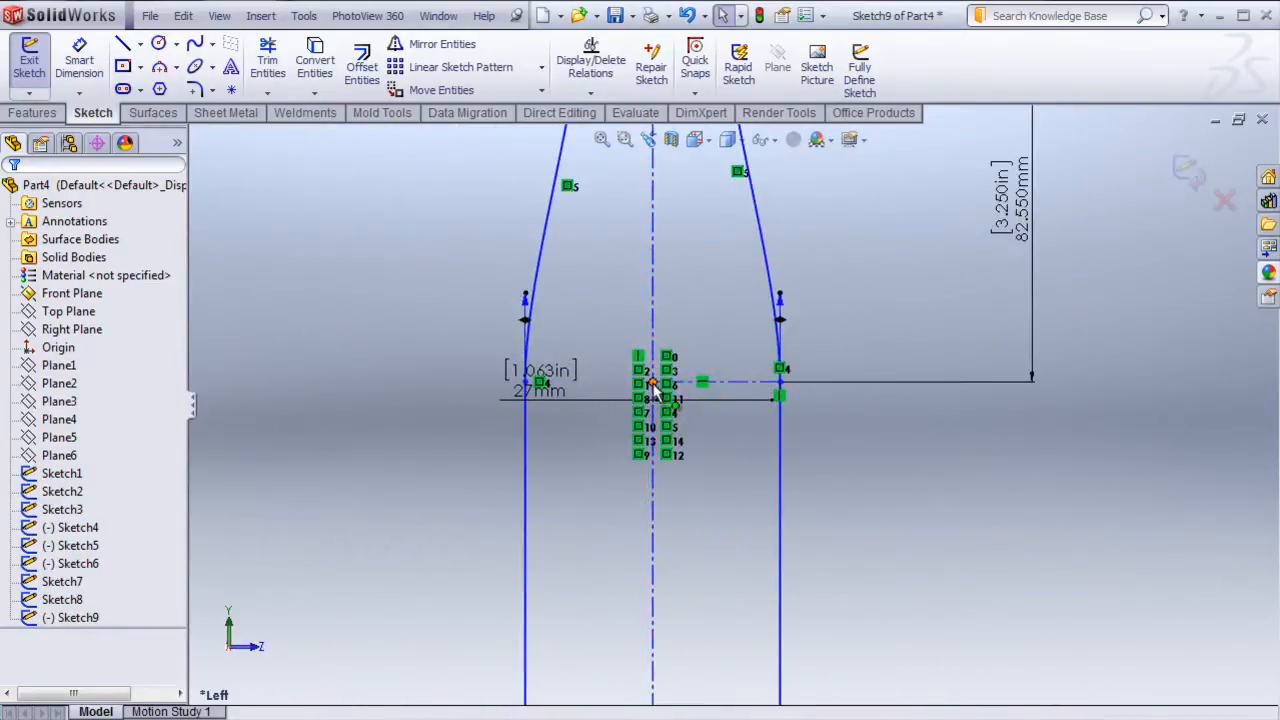
scroll(1100, 405, up, 3)
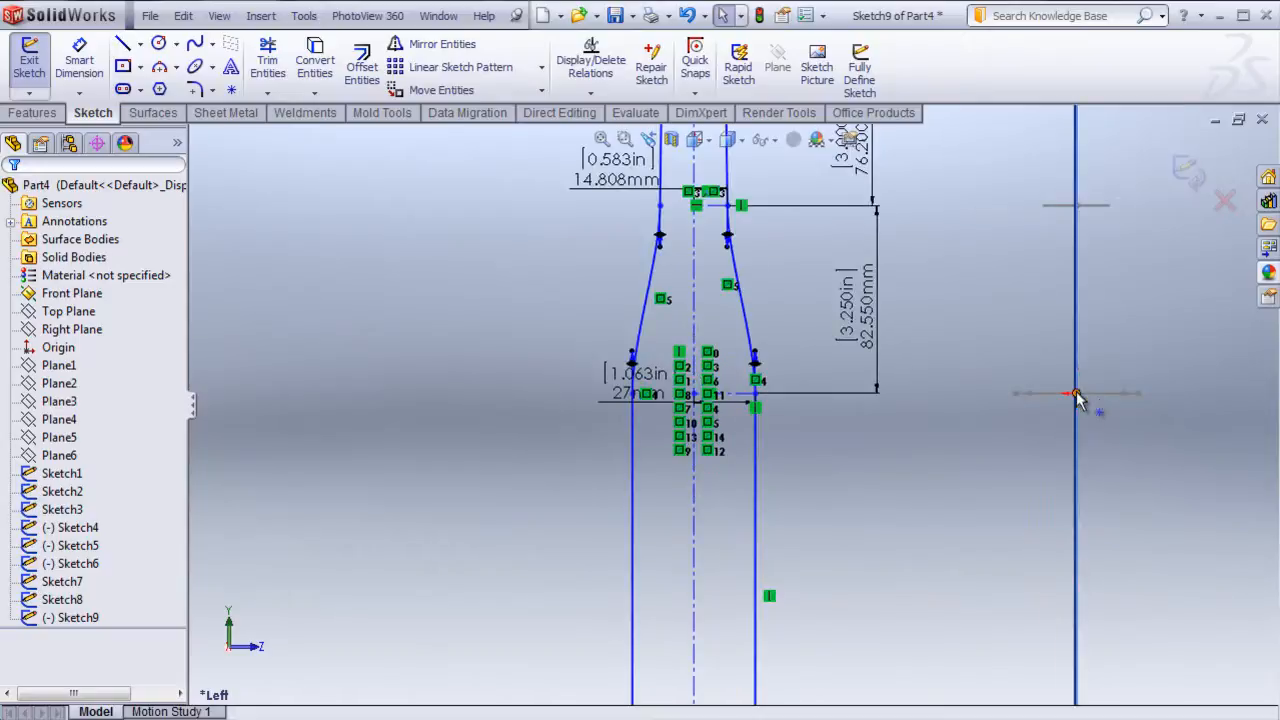
scroll(938, 447, up, 3)
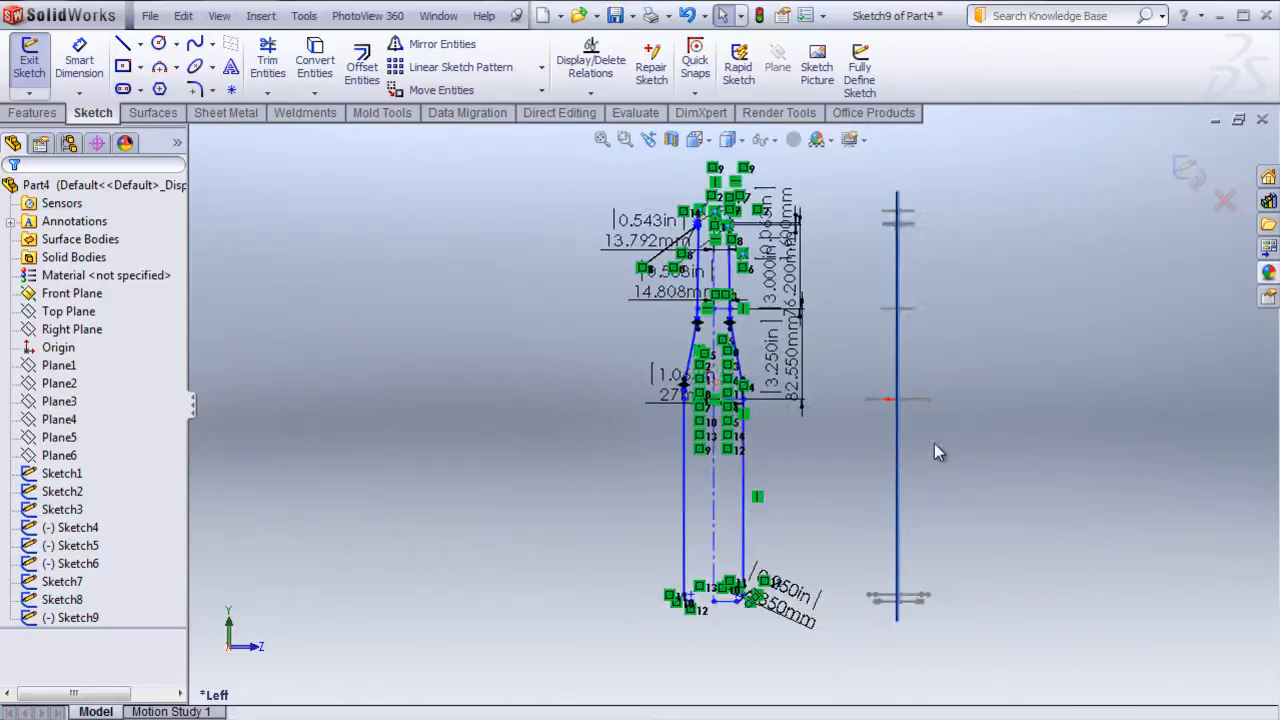
scroll(619, 216, down, 4)
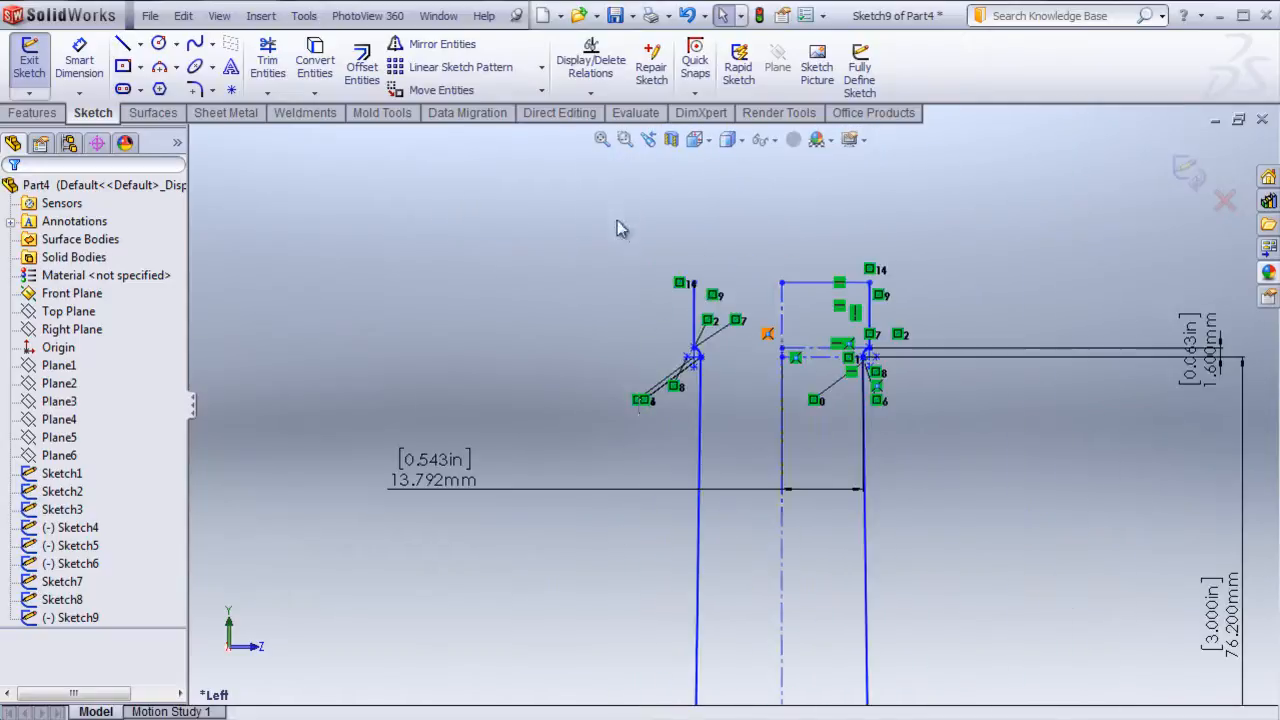
scroll(651, 414, up, 2)
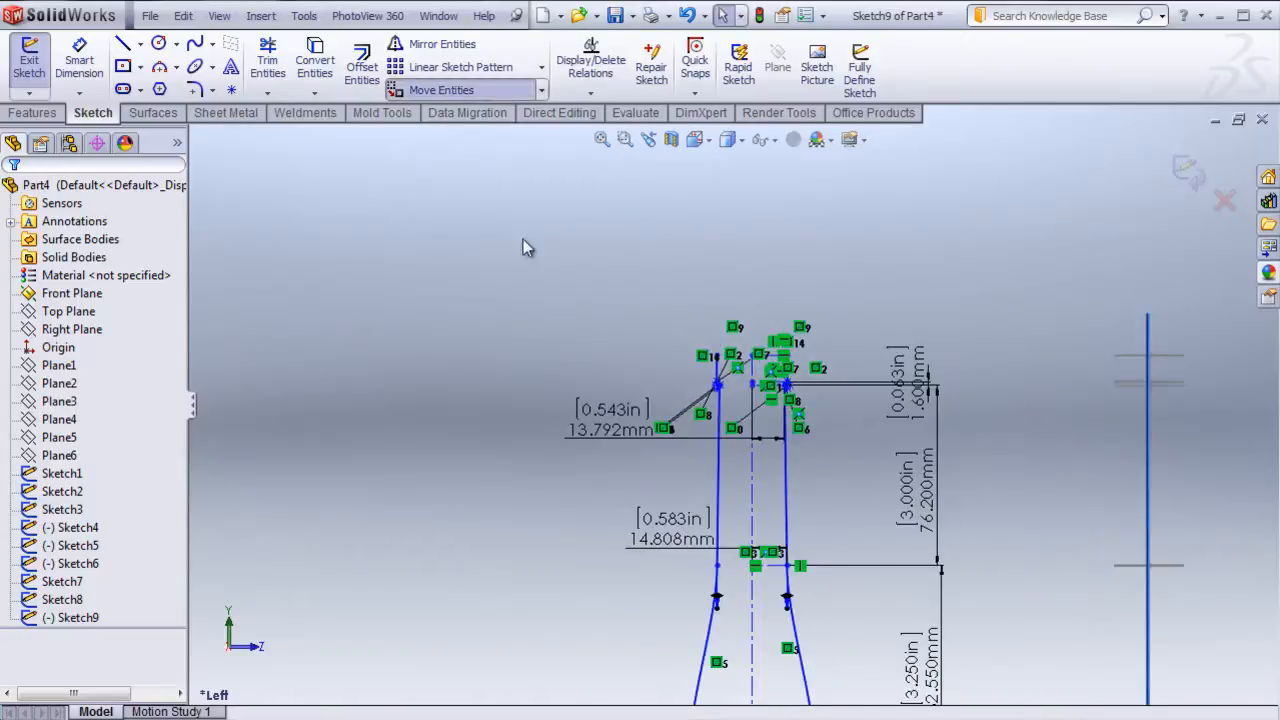
- Begin a From/To move of the whole pasted profile, using its centreline point at the shoulder base as start point
click(441, 90)
scroll(748, 548, up, 3)
scroll(748, 548, down, 2)
mouse_move(590, 265)
mouse_down()
mouse_move(778, 690)
mouse_move(848, 705)
mouse_up()
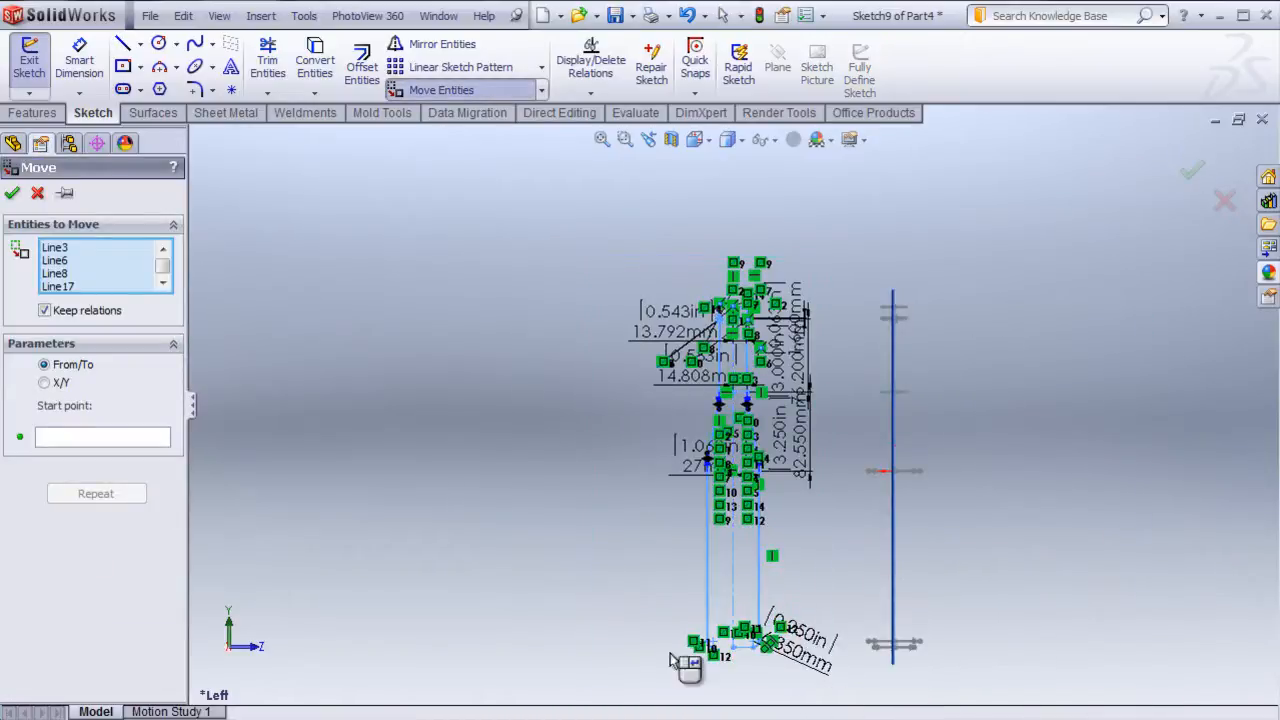
click(90, 437)
scroll(784, 465, down, 5)
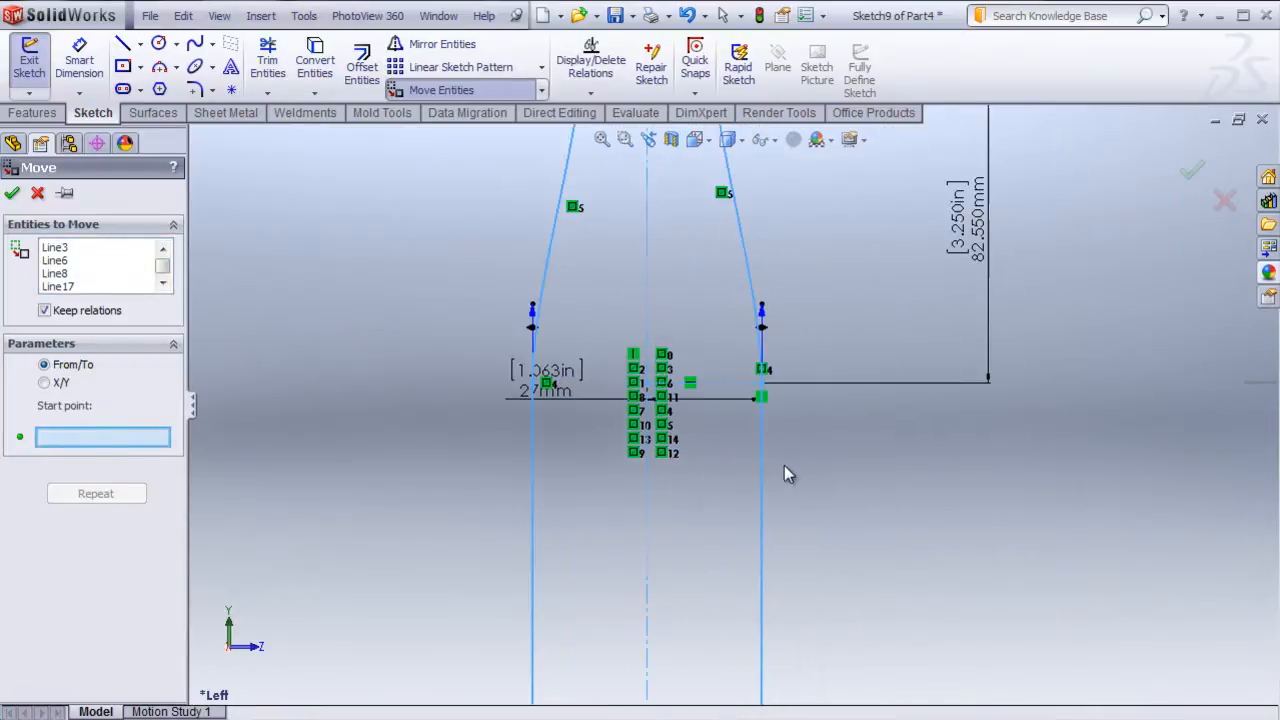
scroll(784, 465, down, 2)
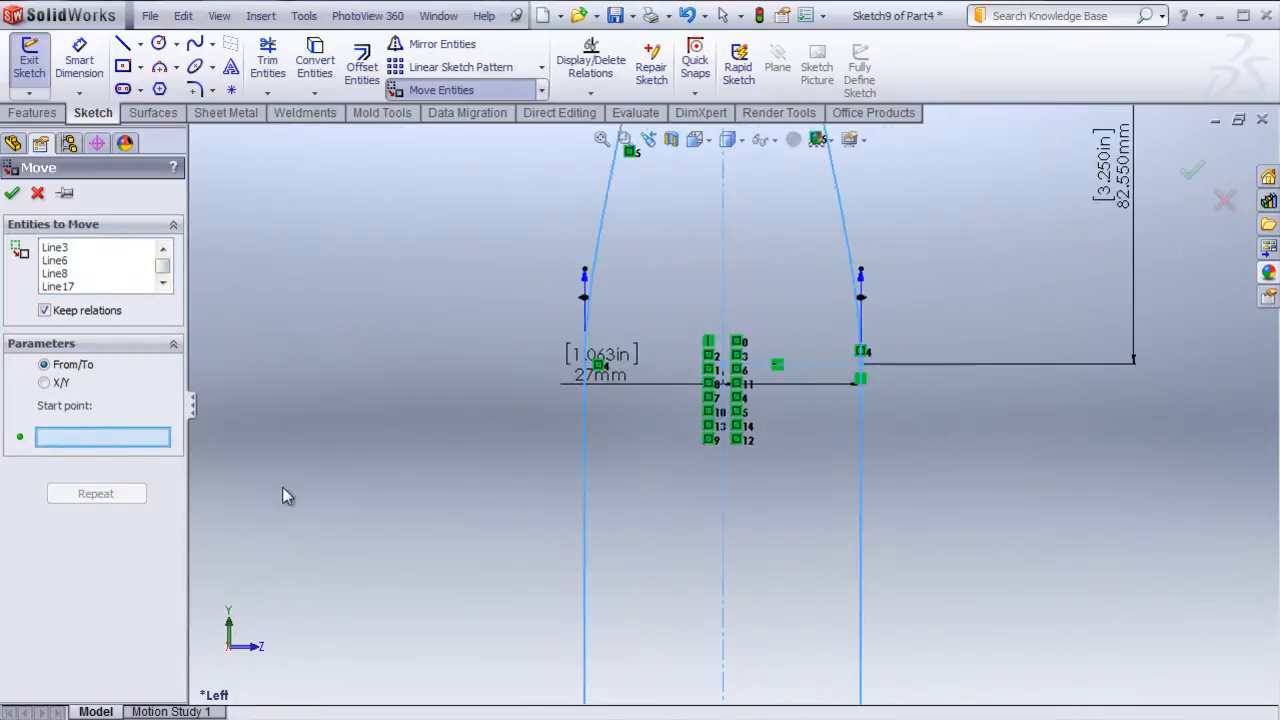
click(723, 364)
- Place the moving profile's start point exactly on the origin and exit the sketch
scroll(1145, 386, up, 3)
scroll(1172, 412, up, 2)
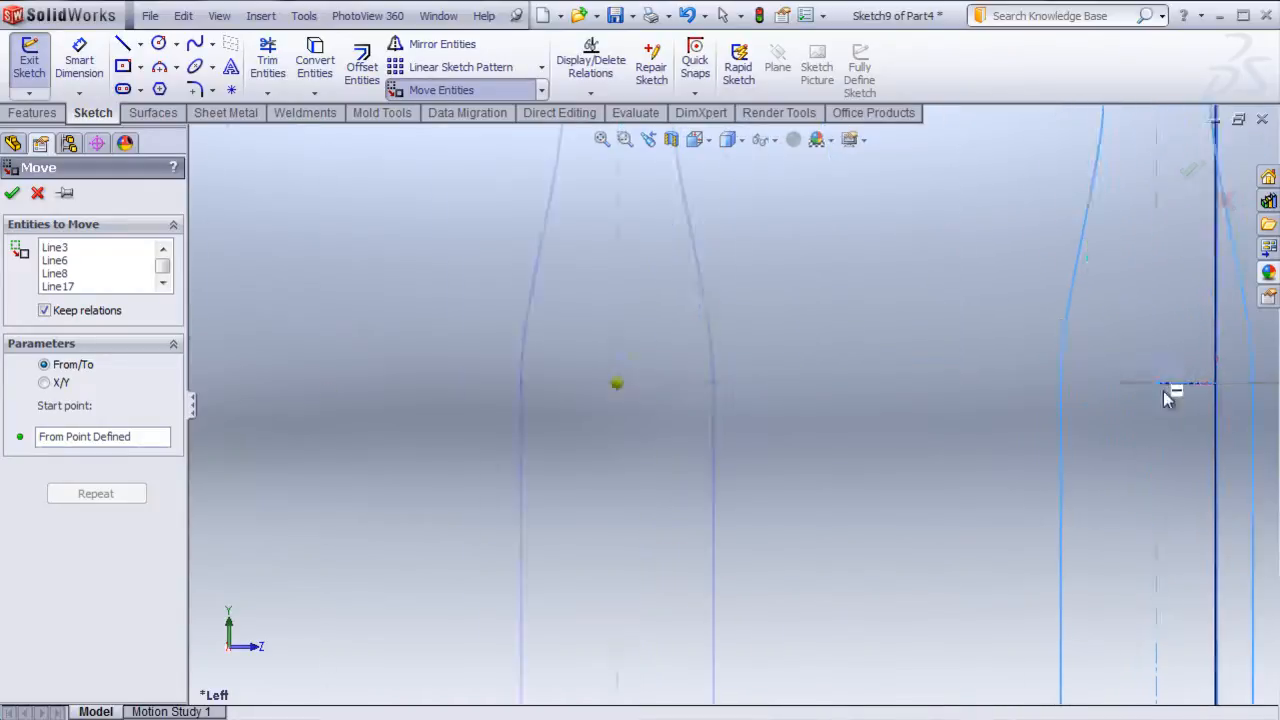
scroll(1200, 428, down, 3)
scroll(735, 436, down, 2)
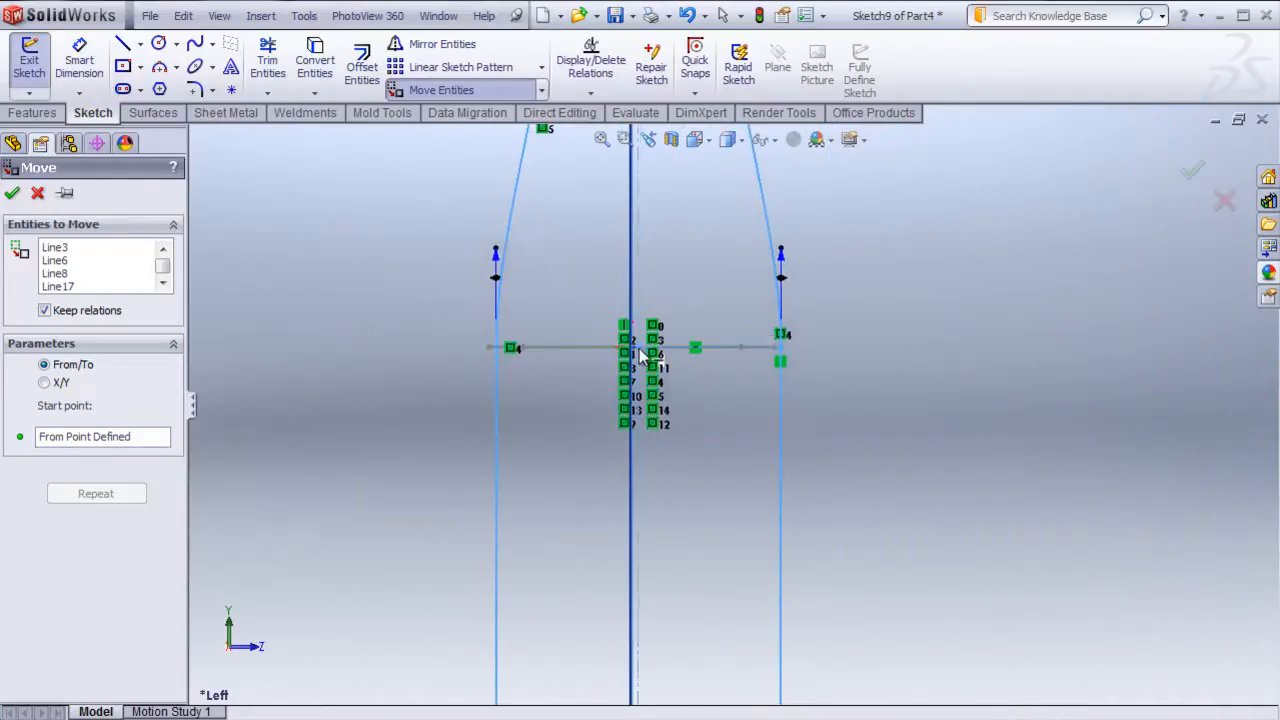
scroll(687, 385, down, 4)
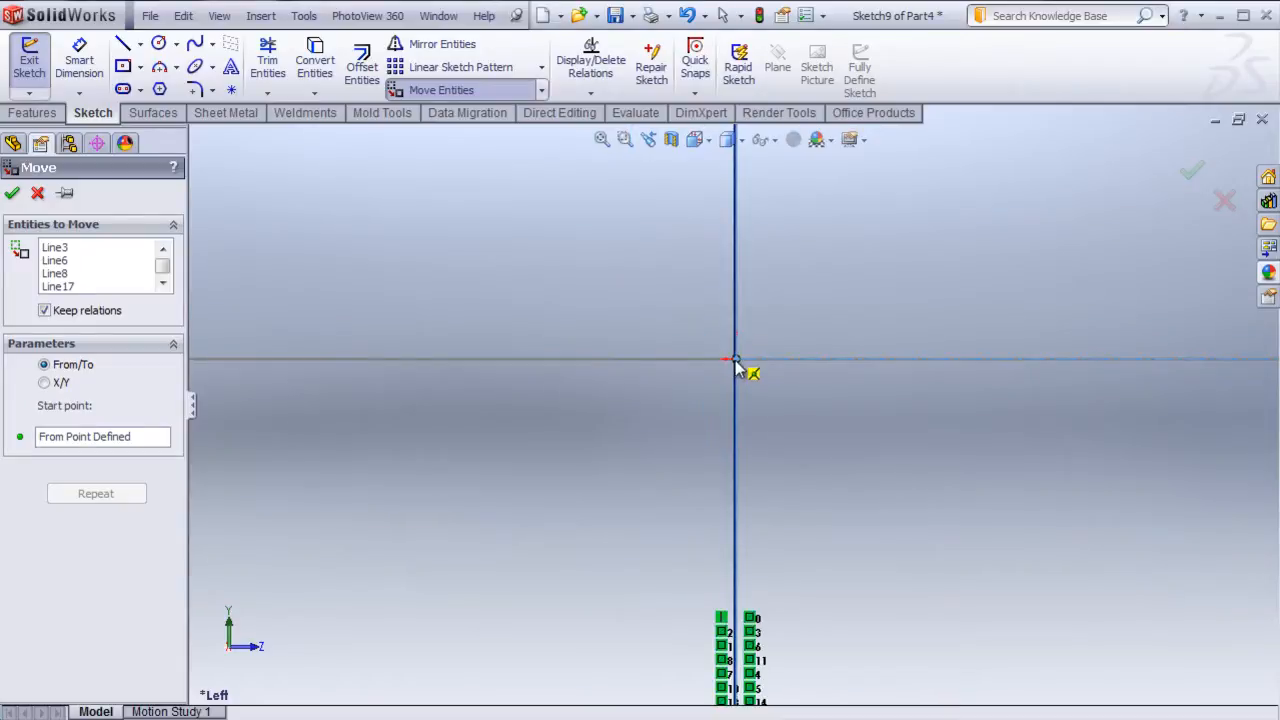
click(735, 361)
scroll(780, 434, up, 3)
scroll(802, 461, up, 5)
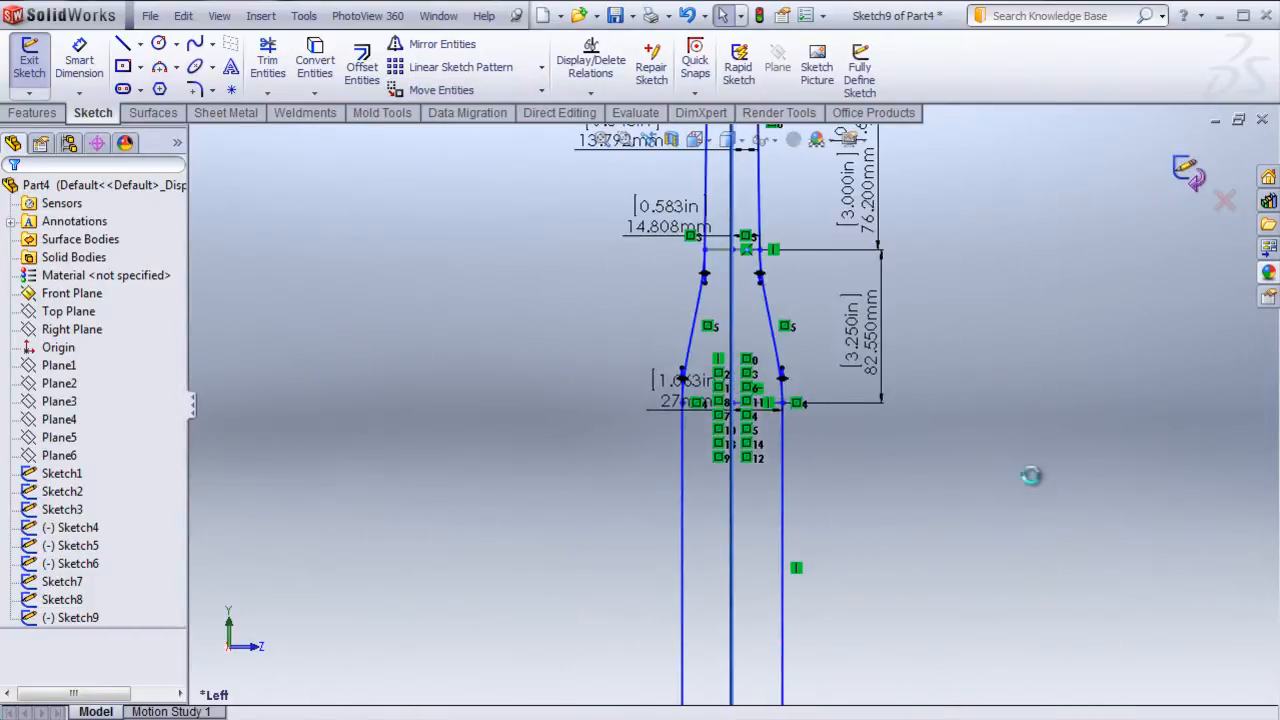
- Hide the Front Plane so only the bottle sketches are displayed
scroll(935, 530, up, 2)
mouse_move(932, 533)
middle_down()
mouse_move(857, 511)
mouse_move(815, 533)
middle_up()
click(70, 293)
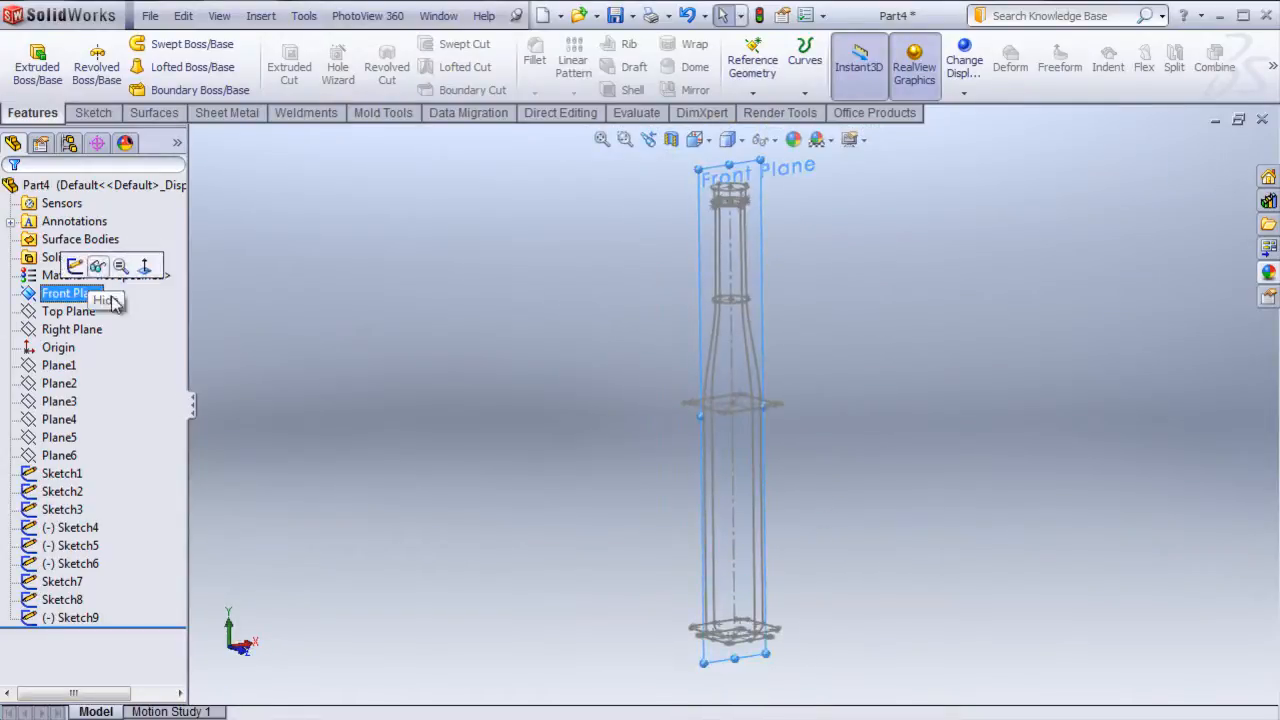
click(97, 267)
- Inspect the crossing bottle profiles and roll the model back to just before Sketch9
scroll(741, 469, down, 5)
mouse_move(633, 462)
middle_down()
mouse_move(860, 528)
mouse_move(780, 526)
mouse_move(731, 586)
mouse_move(725, 625)
mouse_move(951, 537)
mouse_move(1020, 657)
middle_up()
scroll(824, 494, up, 5)
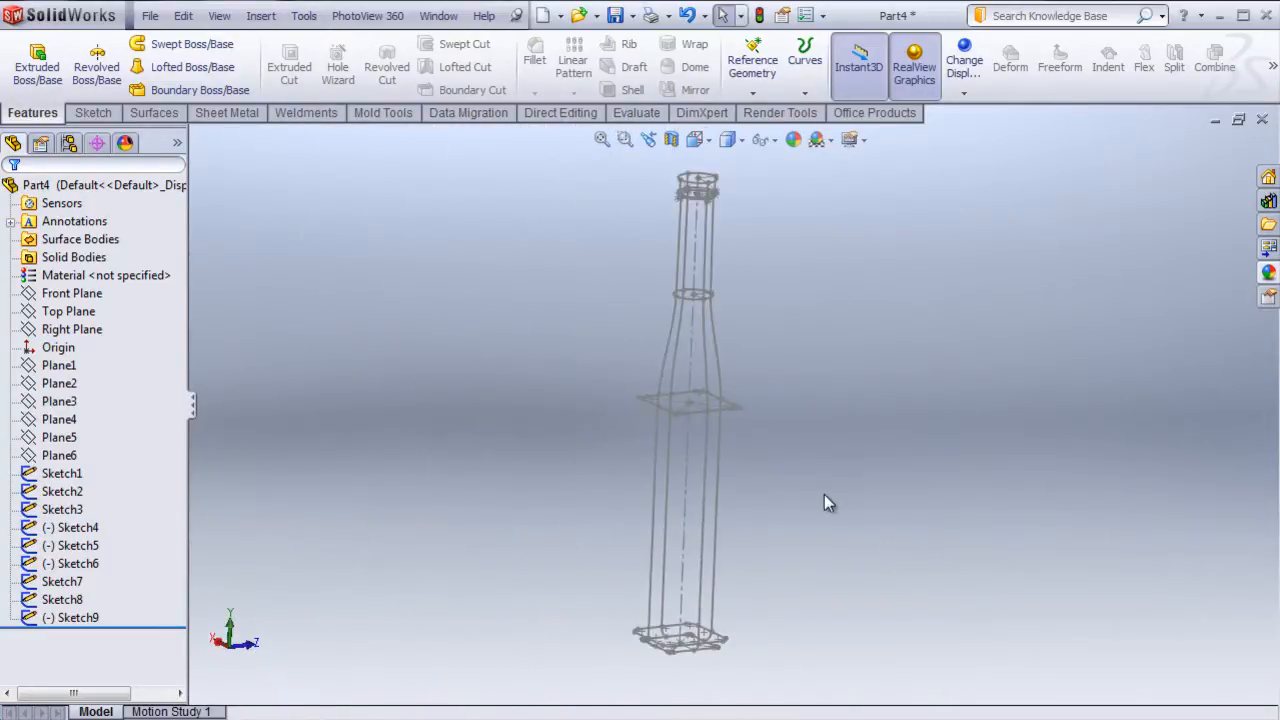
scroll(784, 374, down, 2)
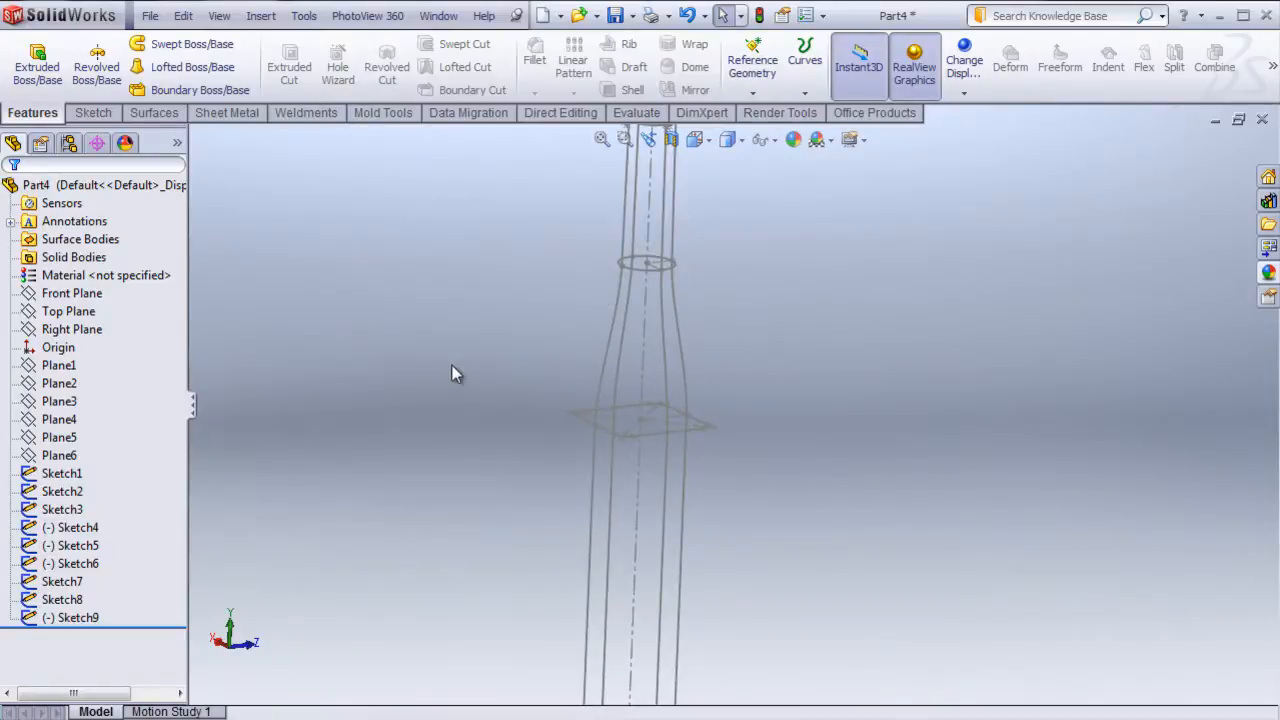
scroll(495, 425, up, 3)
scroll(601, 426, down, 1)
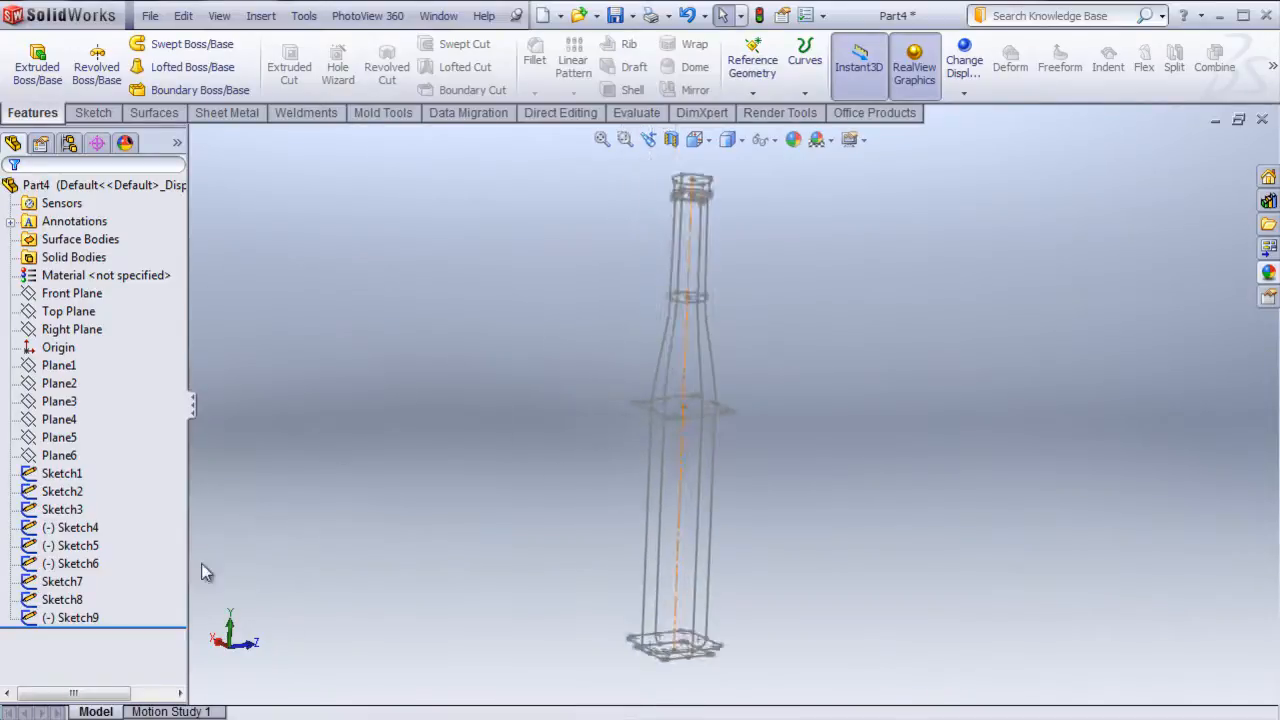
click(86, 618)
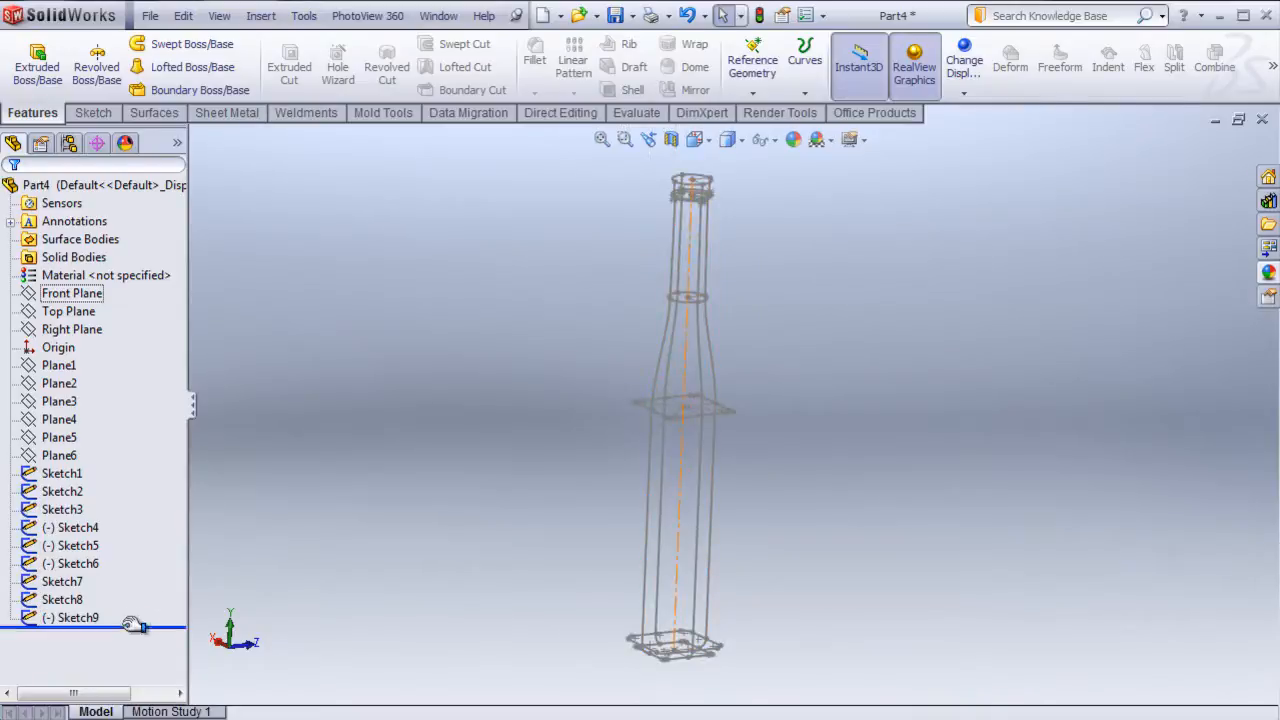
drag(120, 627, 120, 609)
middle_drag(377, 473, 539, 462)
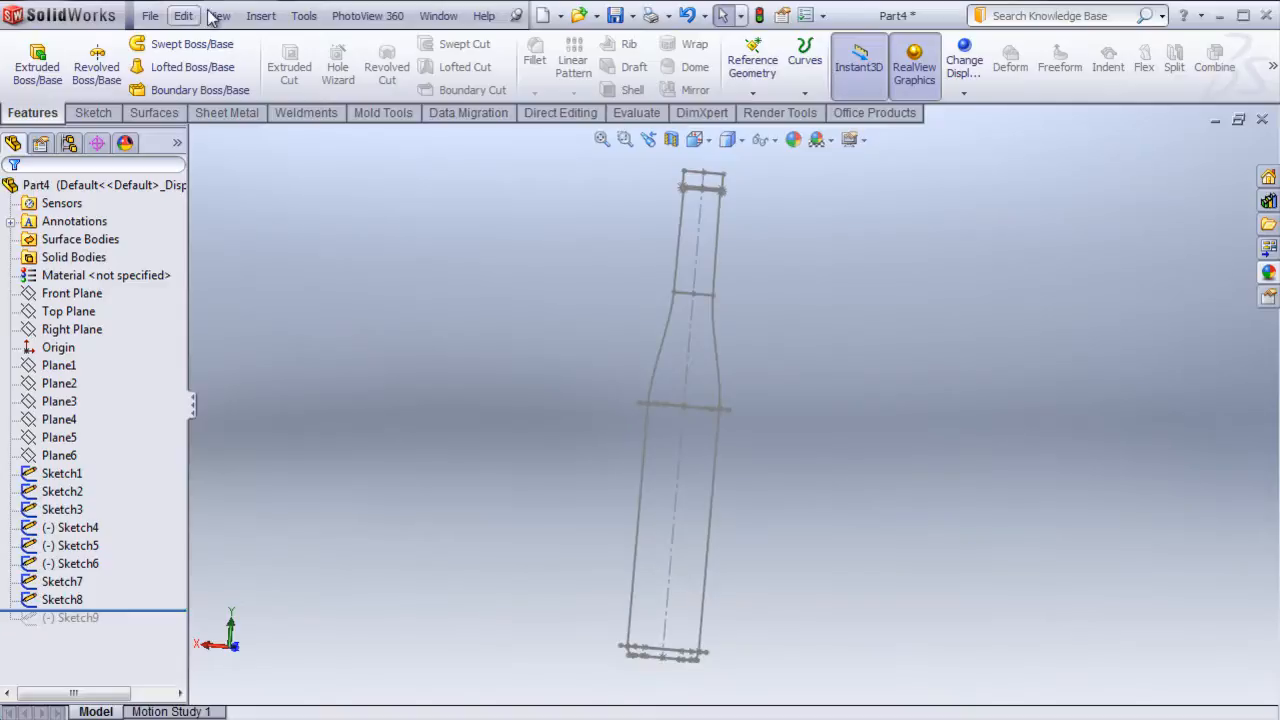
- Insert a derived sketch of Sketch8 on the Right Plane
click(270, 17)
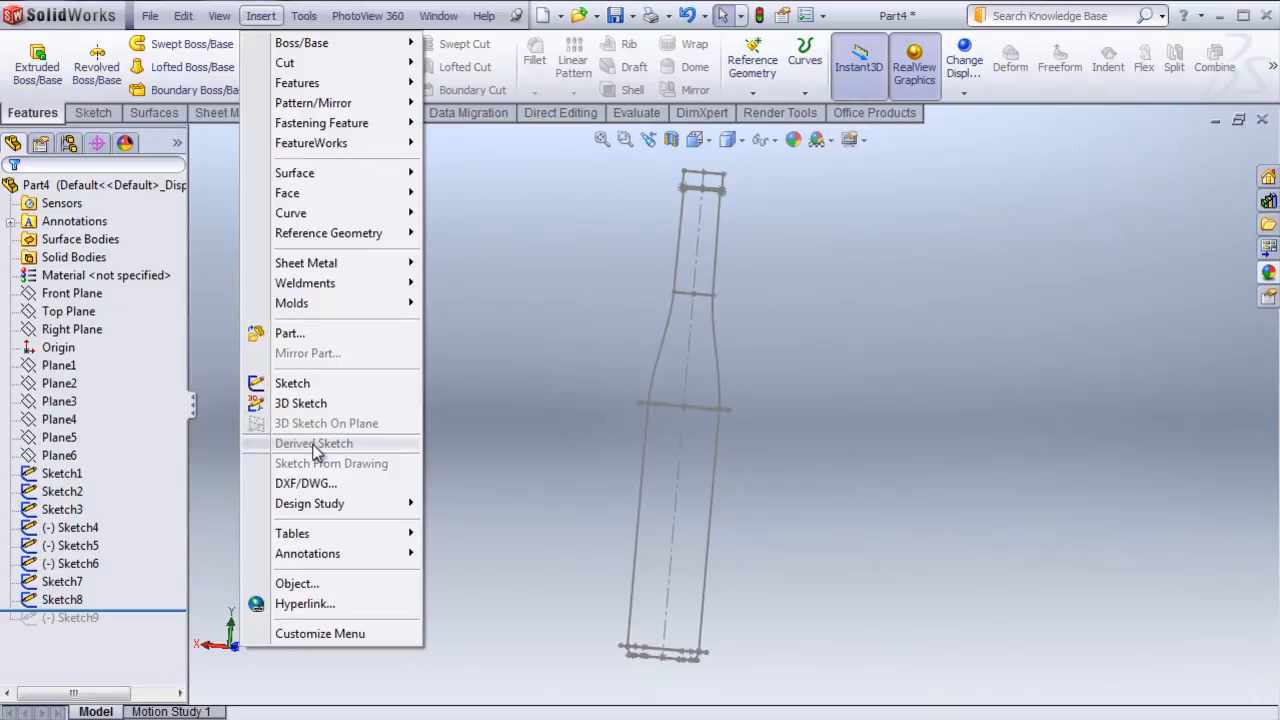
click(1089, 480)
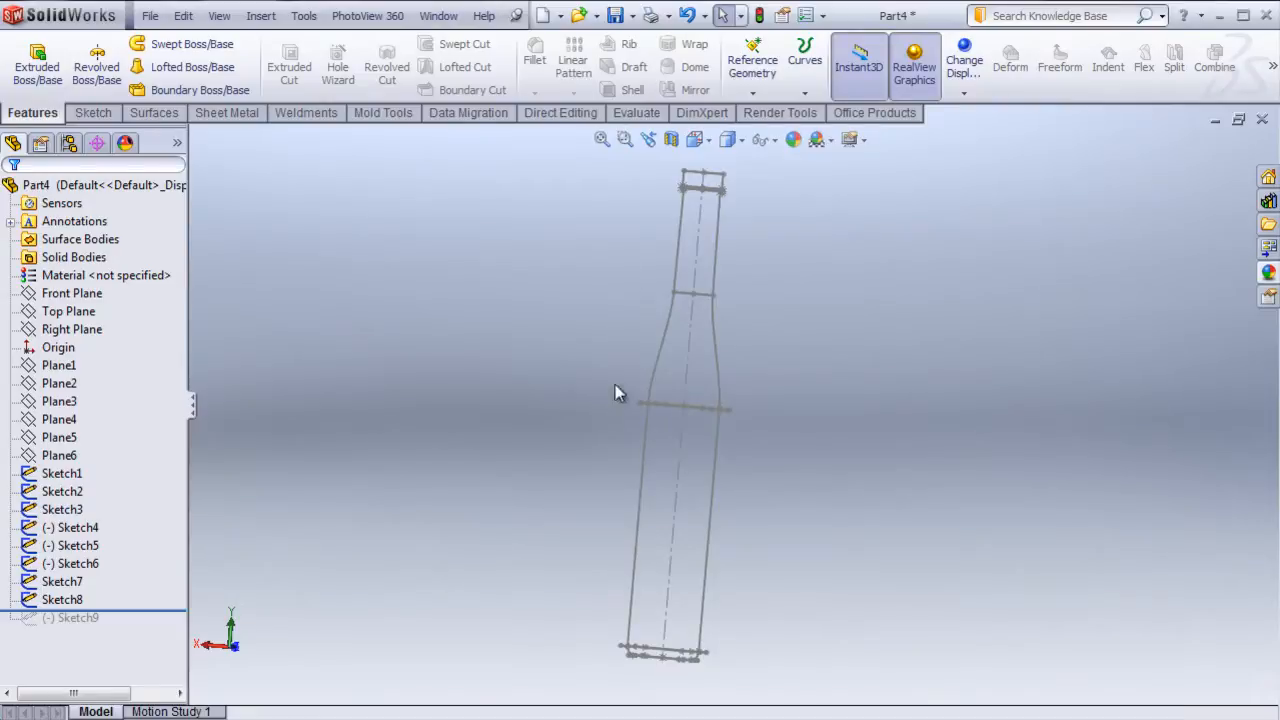
click(60, 600)
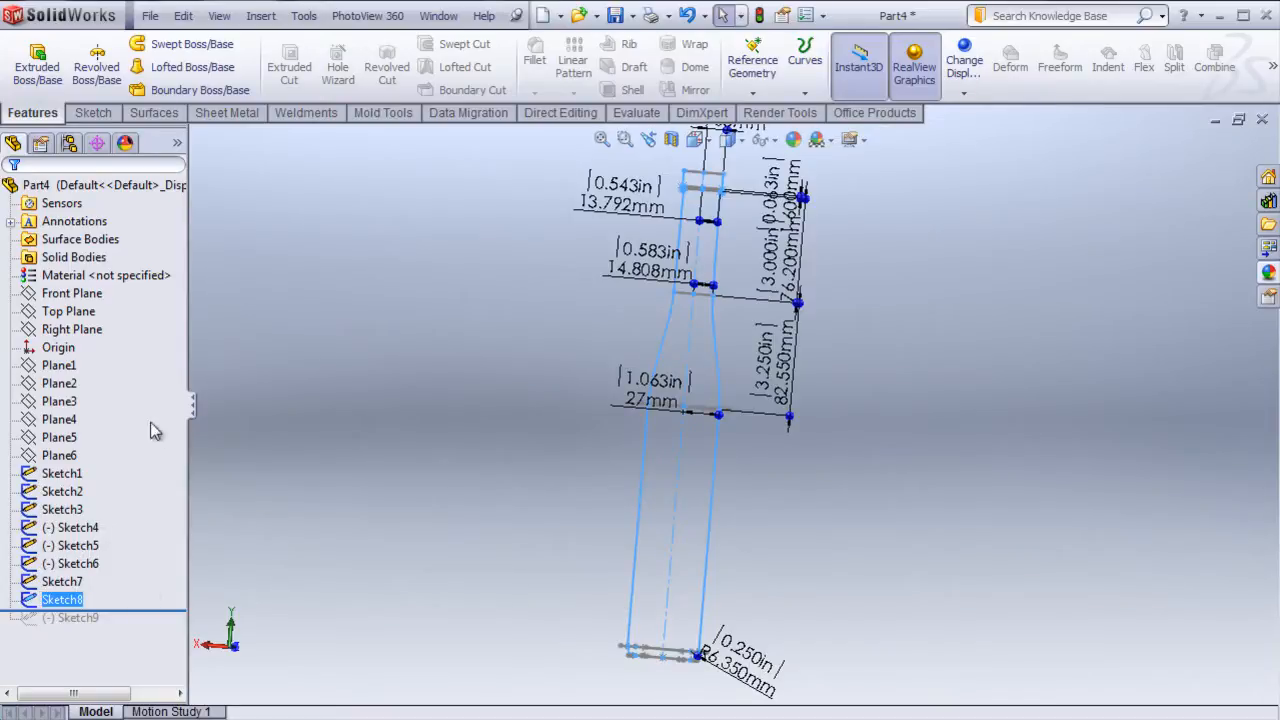
click(92, 340)
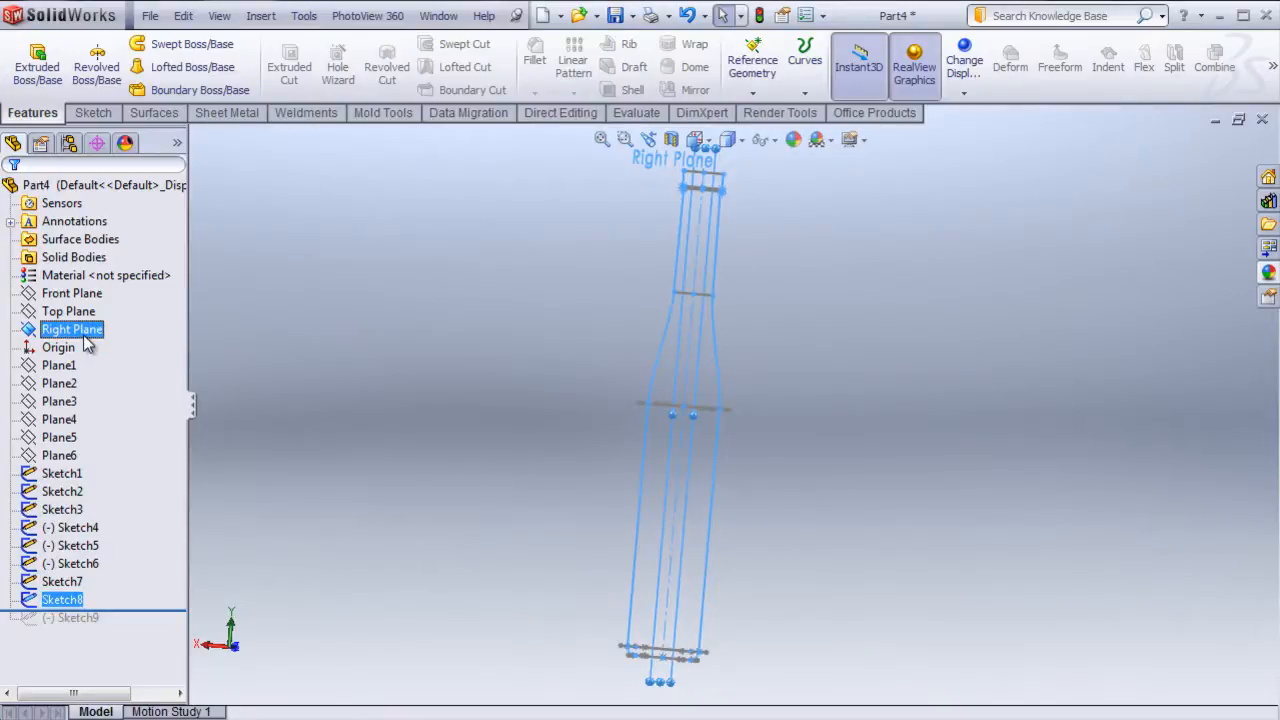
click(262, 17)
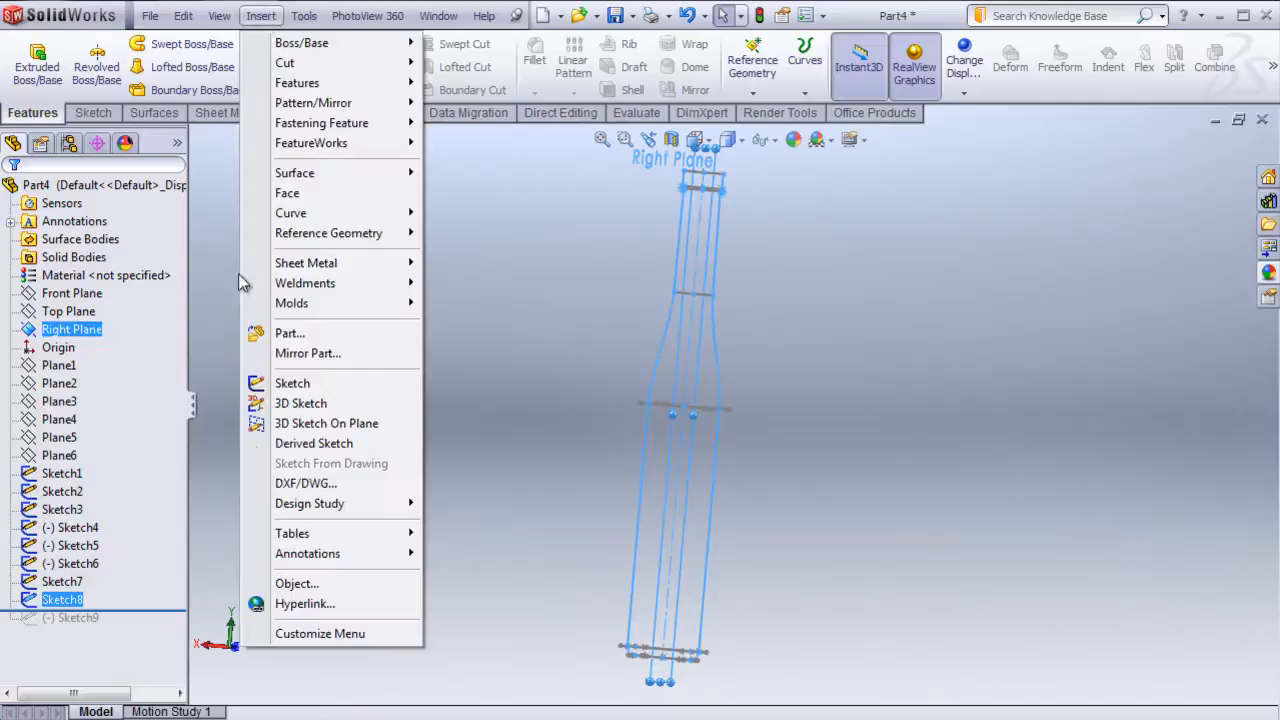
click(310, 446)
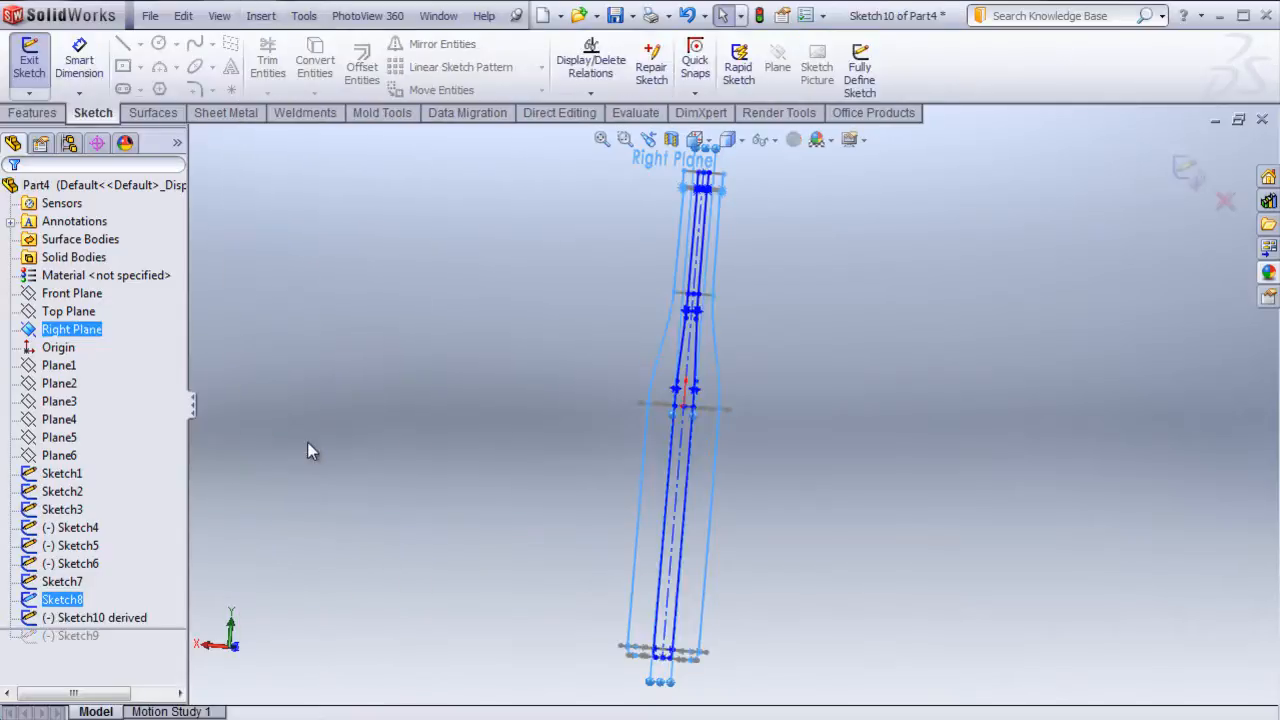
- Inspect the derived bottle profile against the neck, shoulder and body cross-sections, highlighting Sketch10 to identify its geometry
mouse_move(514, 484)
middle_down()
mouse_move(351, 506)
mouse_move(351, 518)
mouse_move(374, 512)
middle_up()
scroll(705, 420, down, 3)
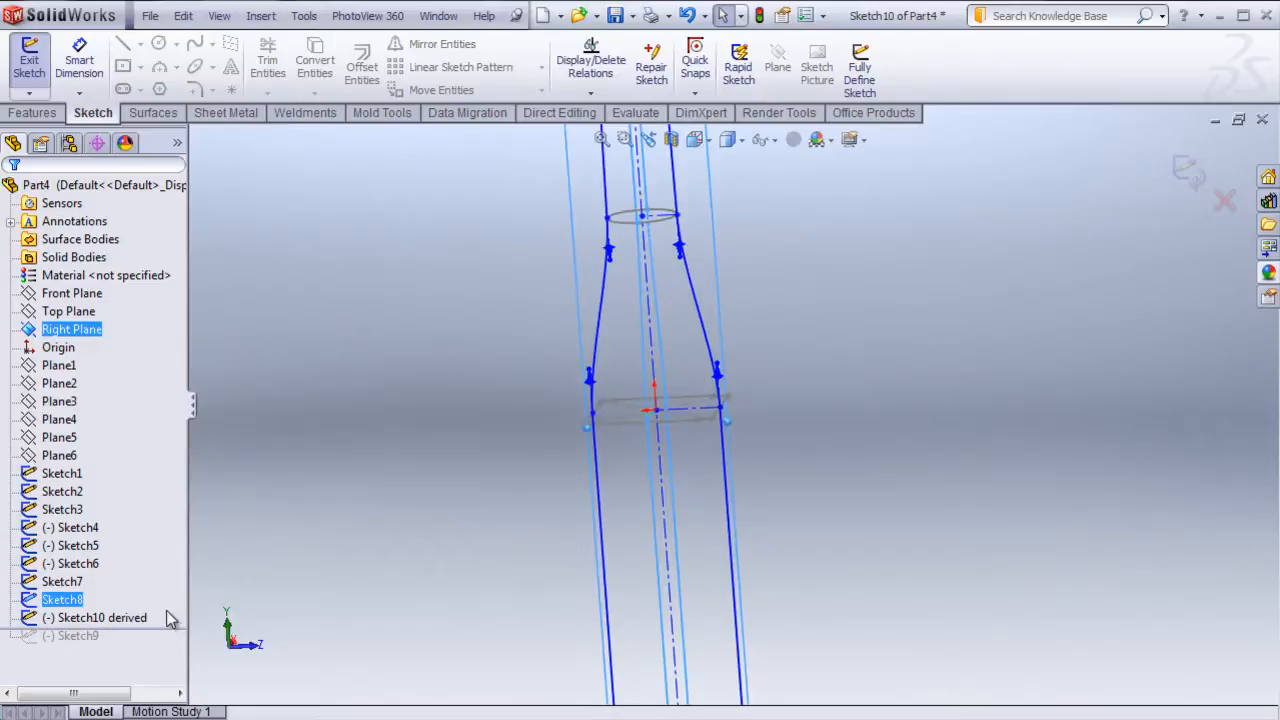
ctrl+click(115, 618)
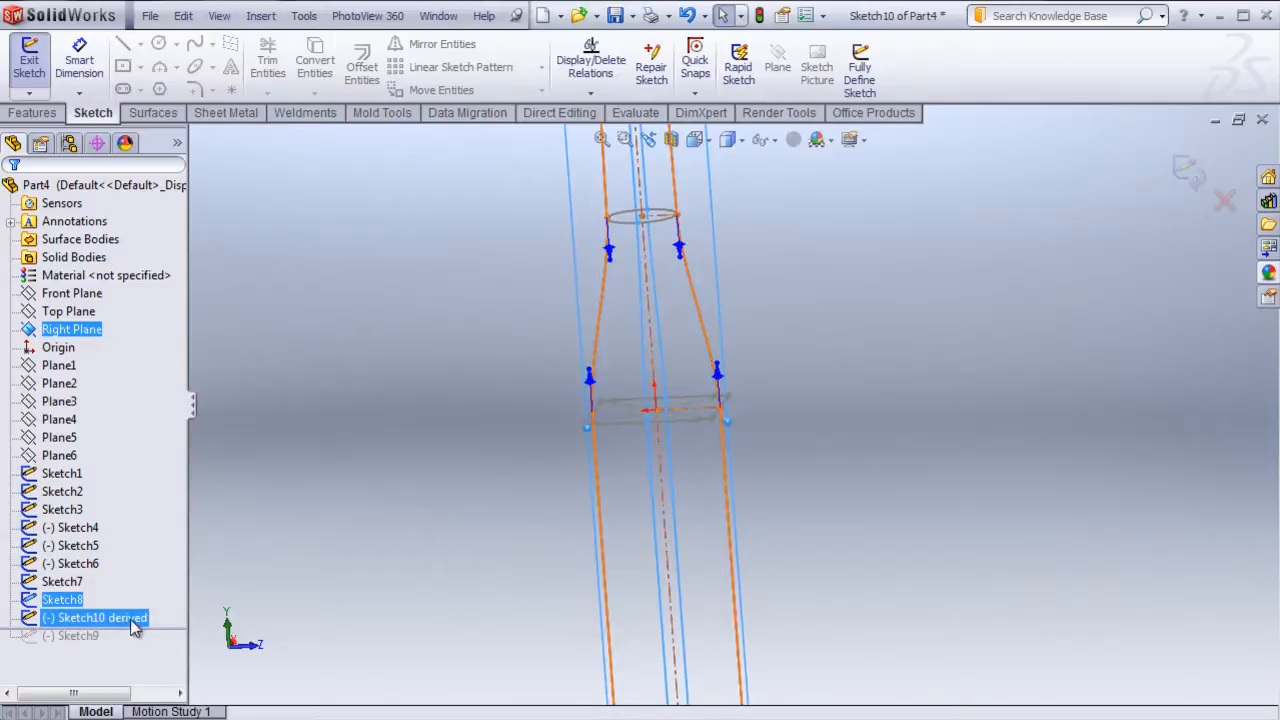
ctrl+click(115, 618)
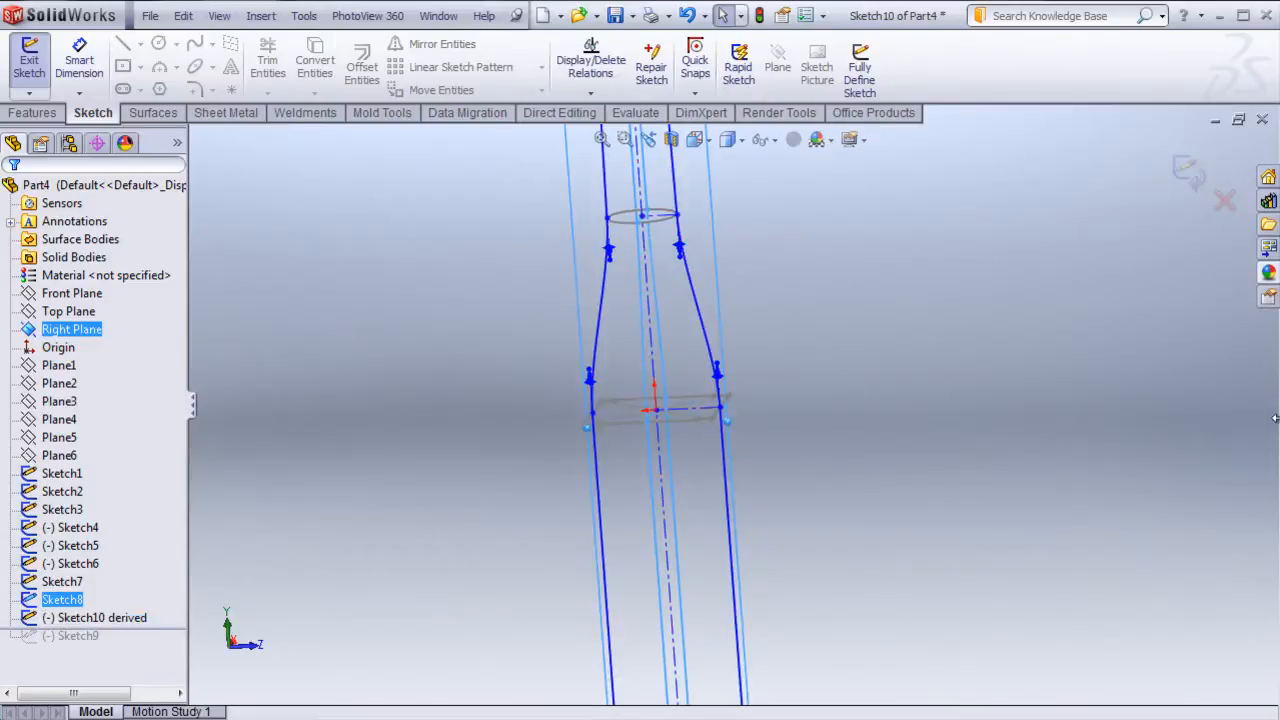
- Close the derived sketch on the Right Plane and check its Underive option without applying it
click(1187, 177)
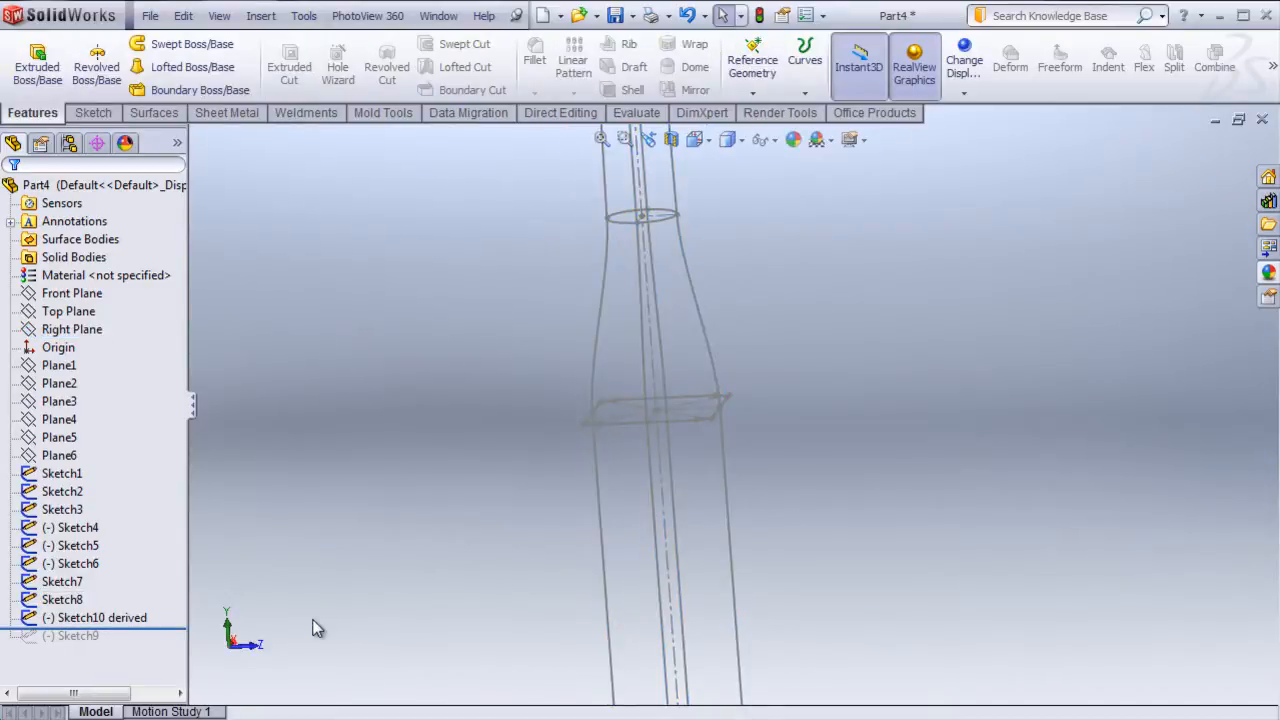
click(118, 618)
right_click(118, 618)
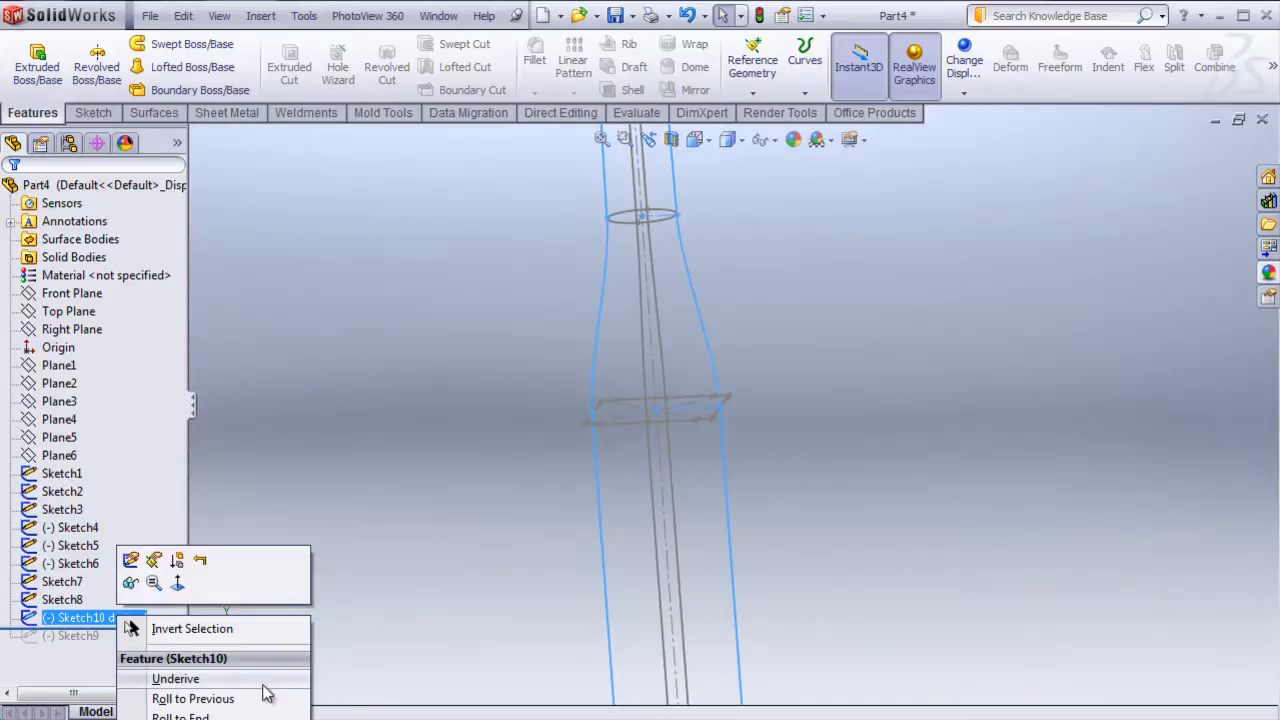
click(509, 526)
- Start a lofted boss at the bottle's base with Sketch3 and Sketch2 above it as the profiles
key(f)
middle_drag(582, 491, 771, 563)
middle_drag(724, 620, 858, 604)
scroll(858, 604, down, 1)
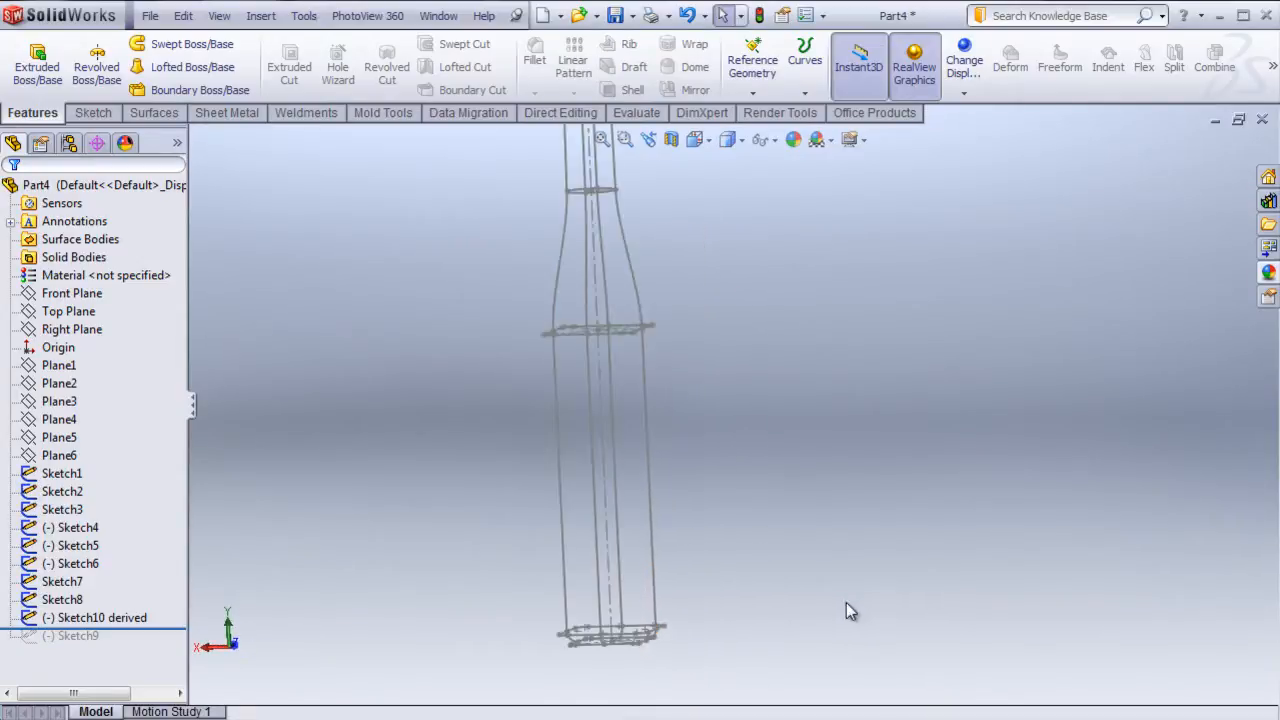
scroll(730, 591, down, 1)
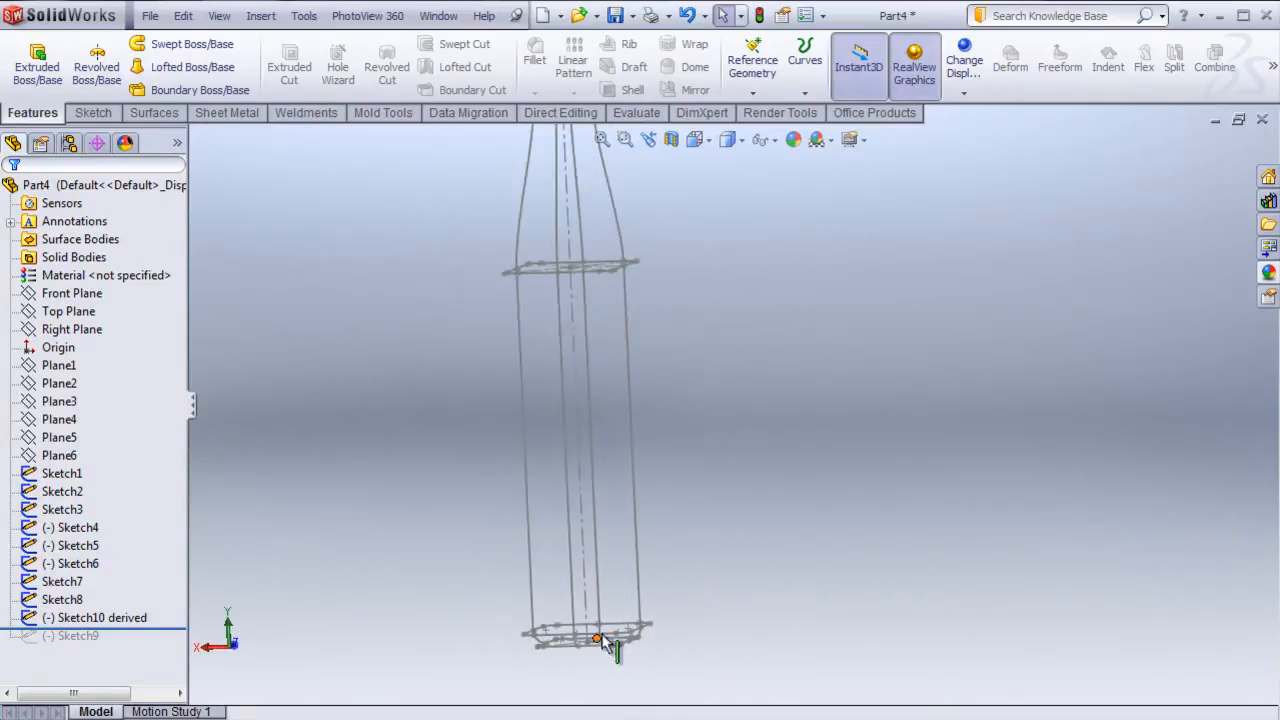
click(168, 72)
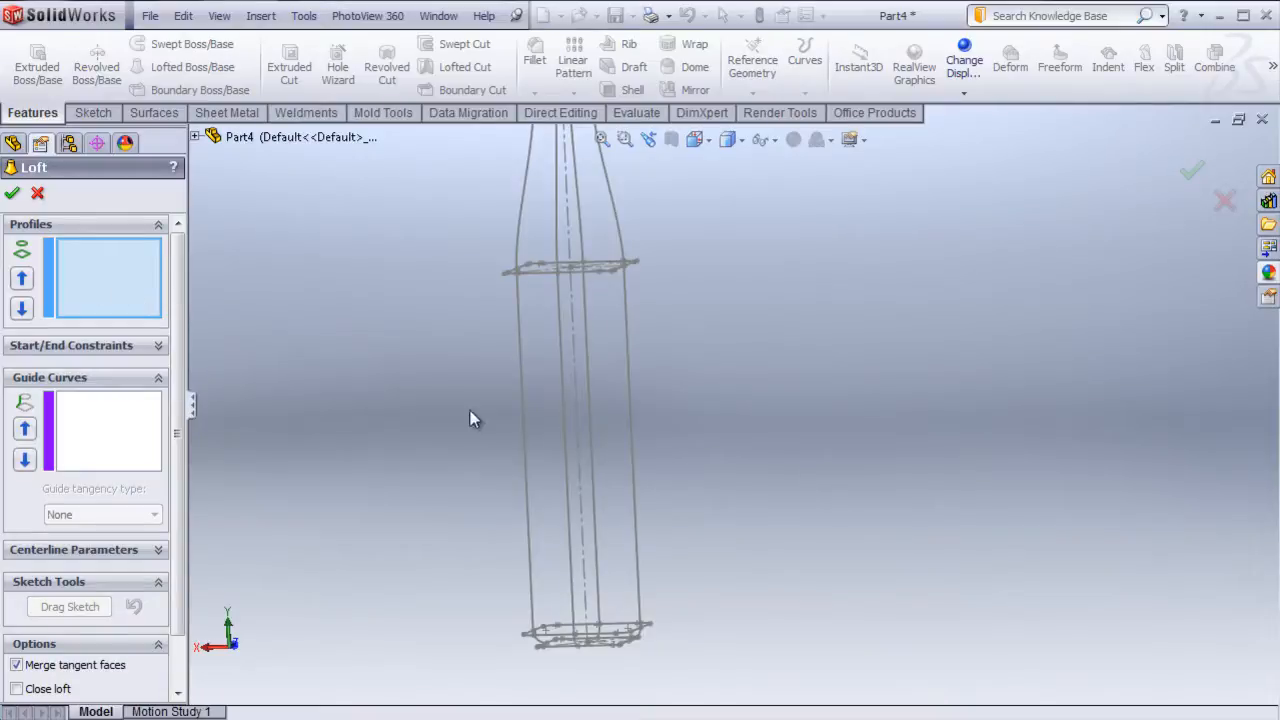
scroll(603, 660, down, 5)
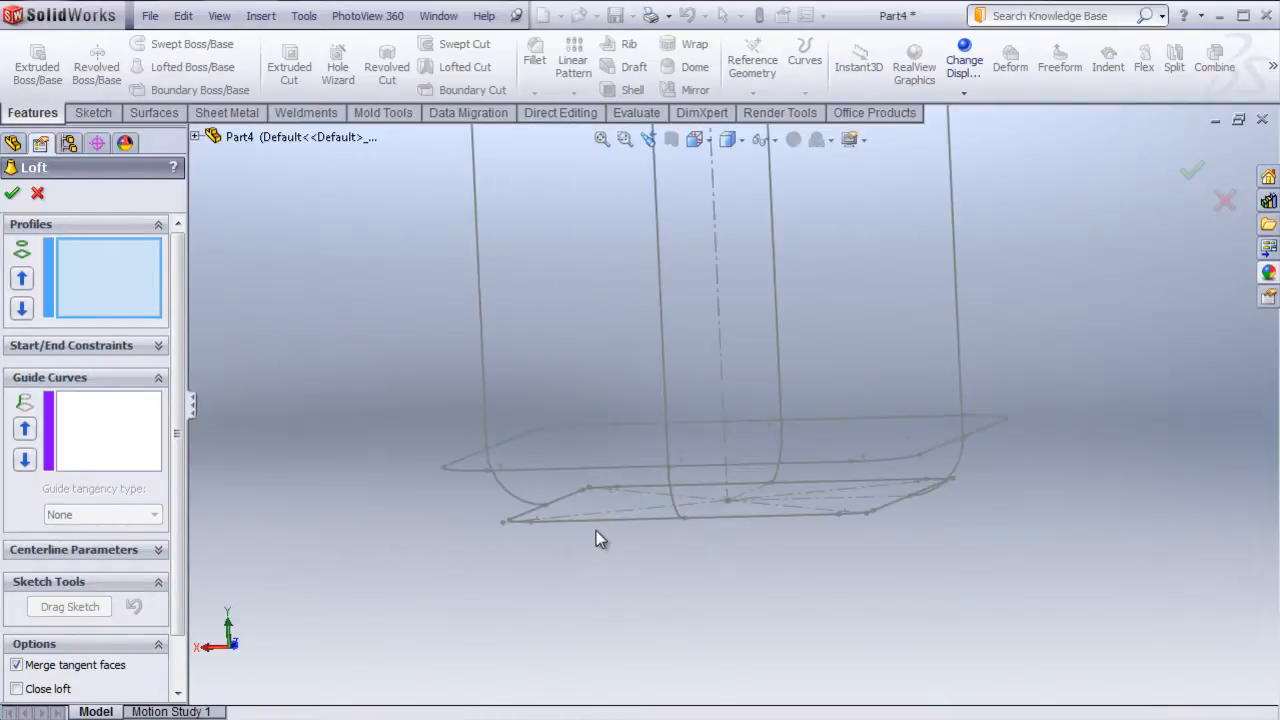
click(602, 522)
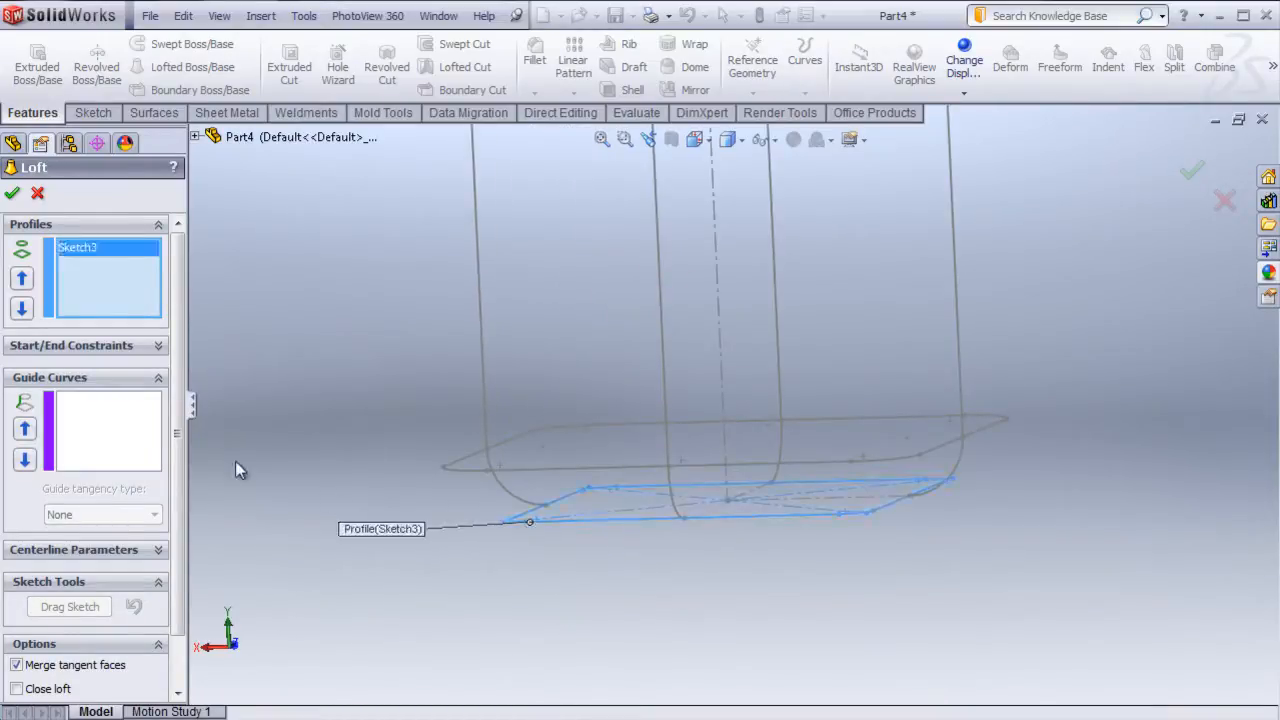
click(522, 476)
- Add the open loop of one bottle side profile as the base loft's first guide curve
mouse_move(285, 582)
middle_down()
mouse_move(384, 578)
mouse_move(360, 574)
mouse_move(374, 551)
mouse_move(406, 543)
mouse_move(436, 581)
middle_up()
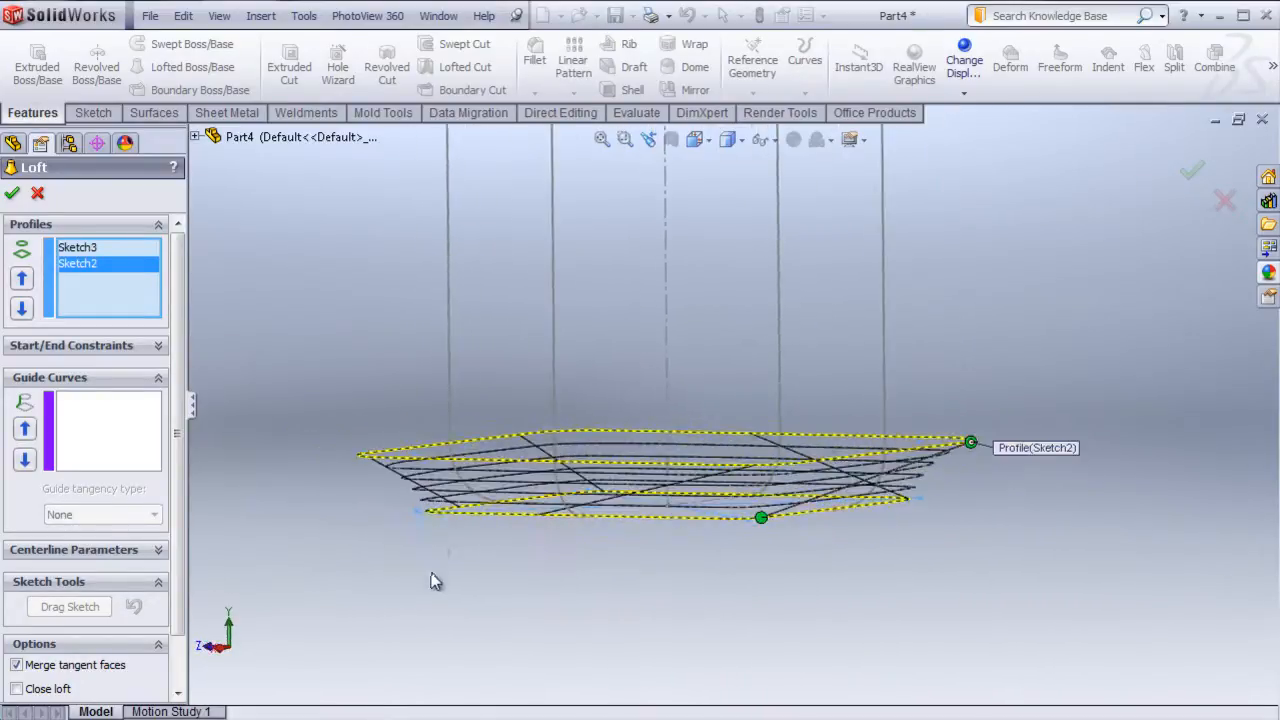
middle_drag(578, 603, 545, 550)
middle_drag(434, 557, 468, 537)
click(87, 425)
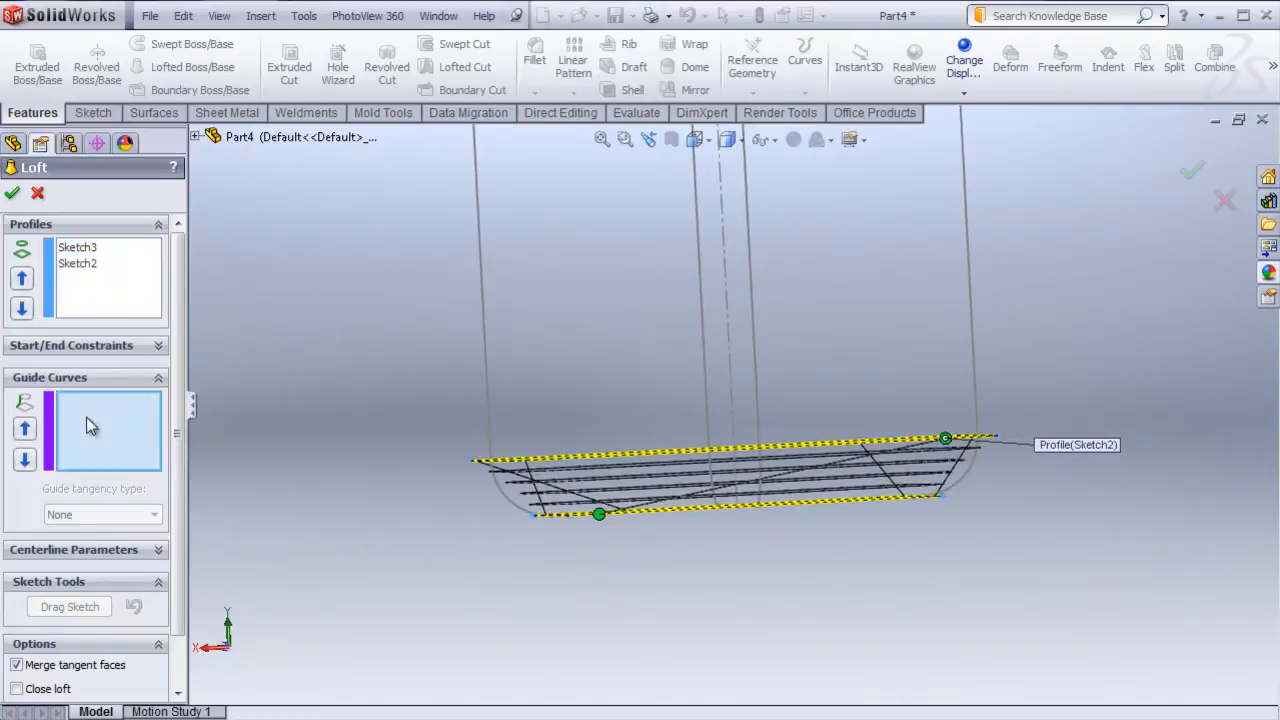
click(509, 506)
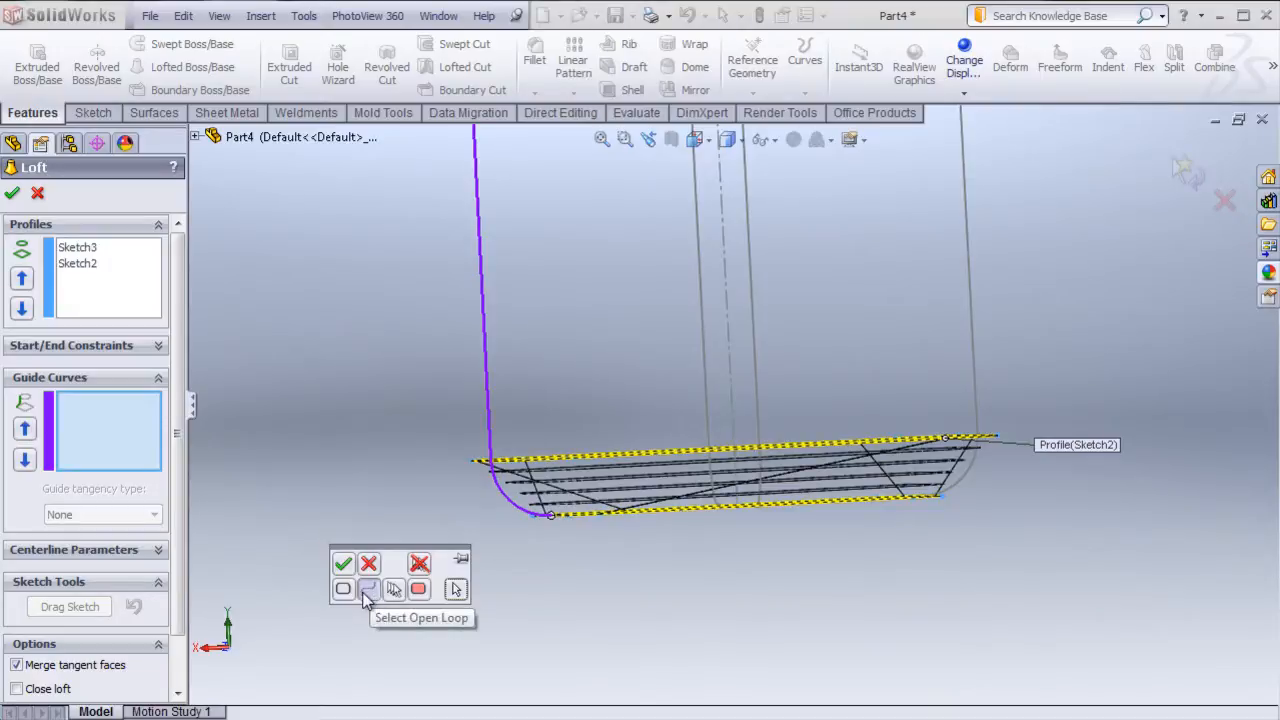
click(368, 592)
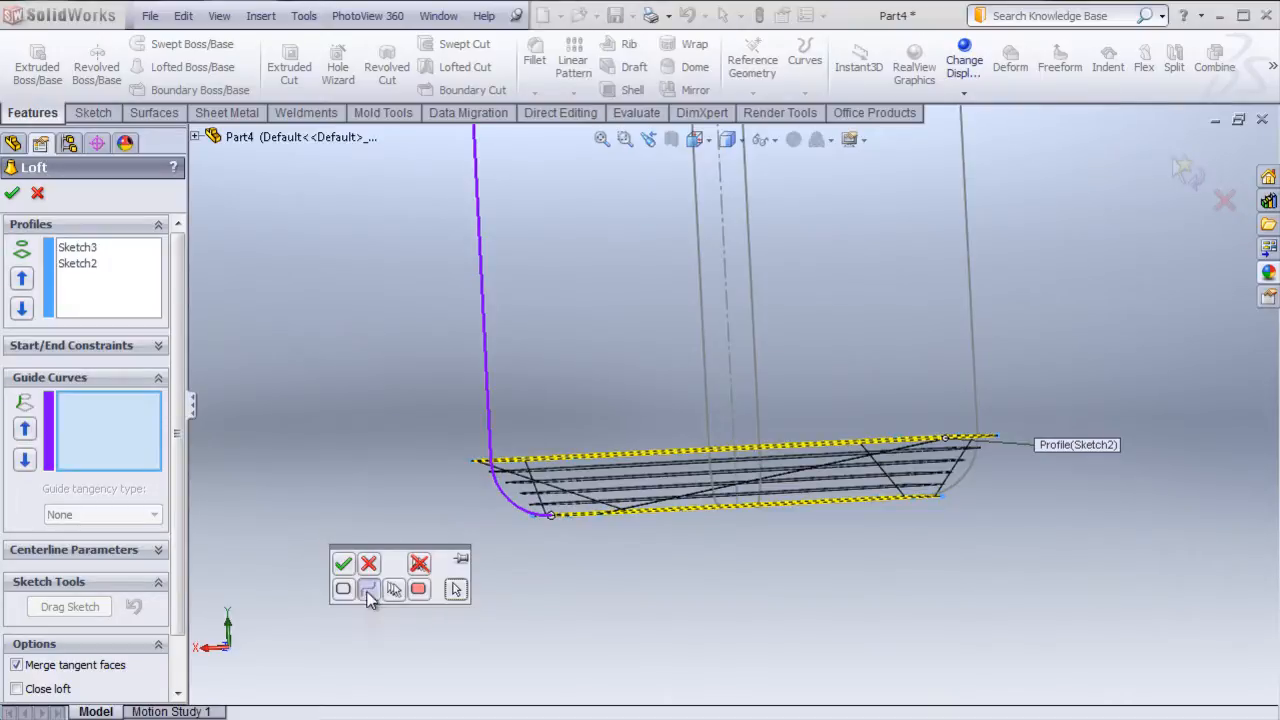
click(343, 563)
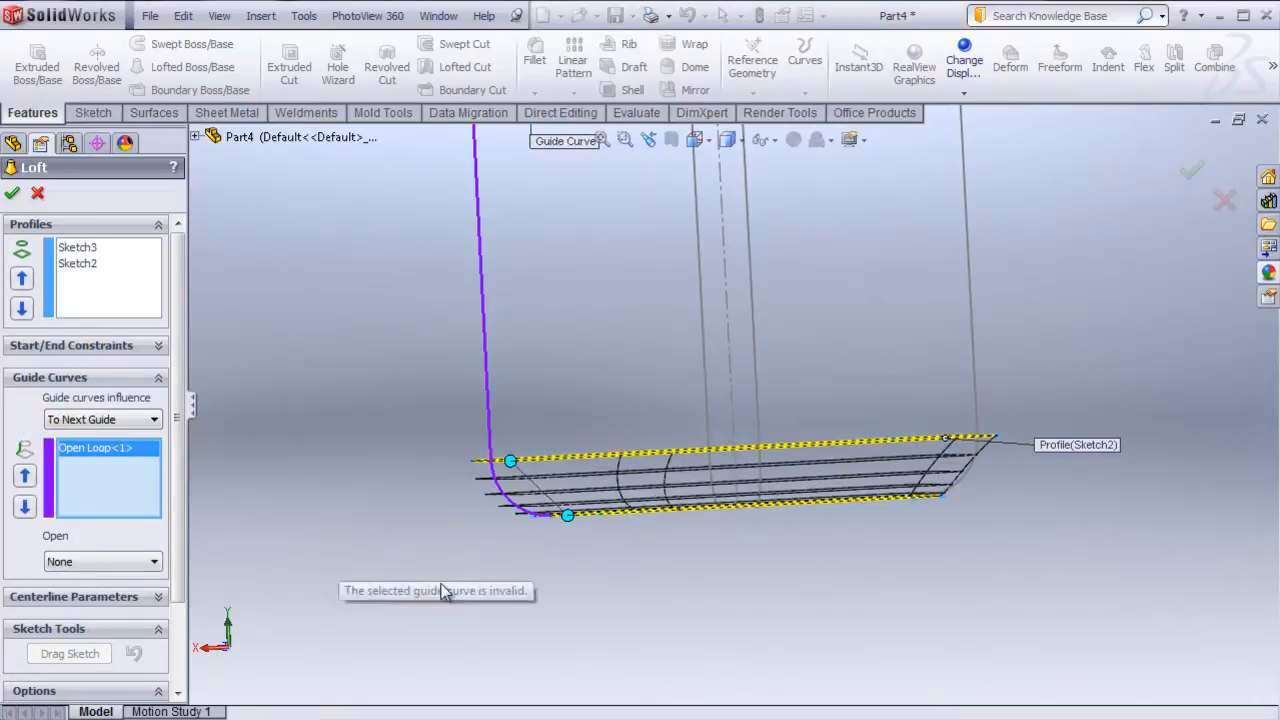
- Add the open loops of the three remaining bottle side profiles as guide curves for the base loft
middle_drag(737, 588, 724, 562)
click(723, 556)
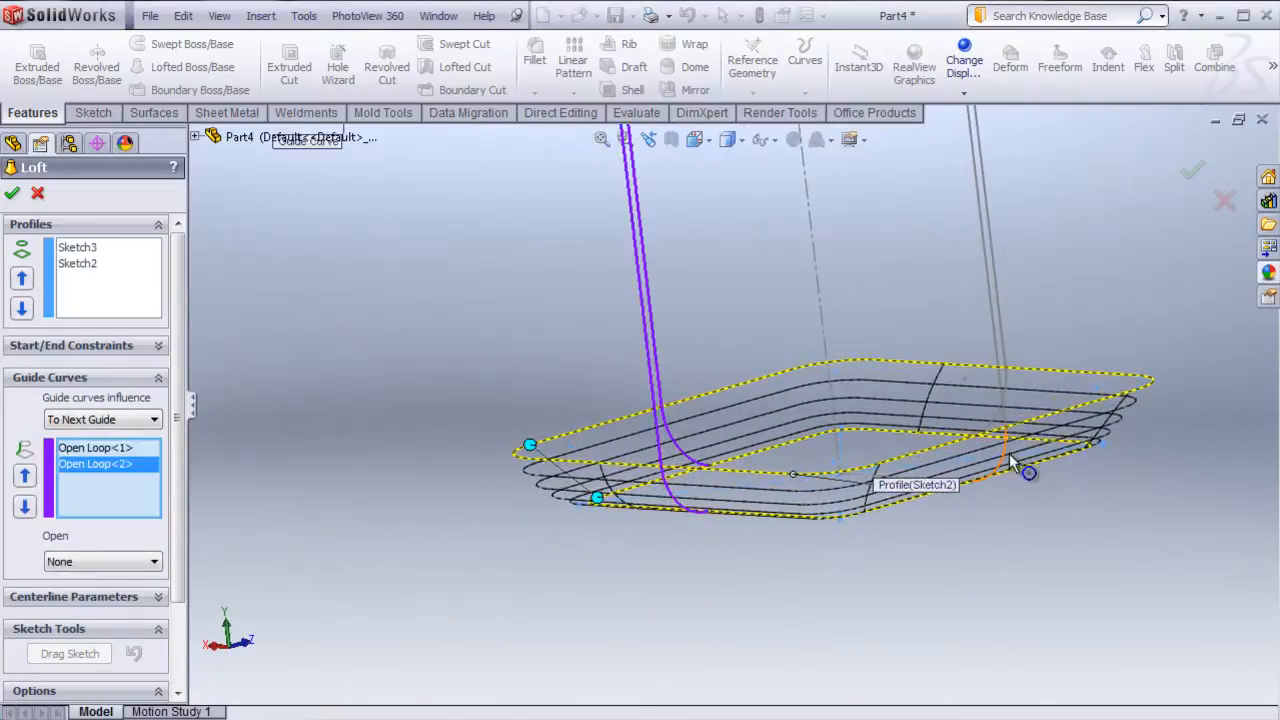
click(1003, 457)
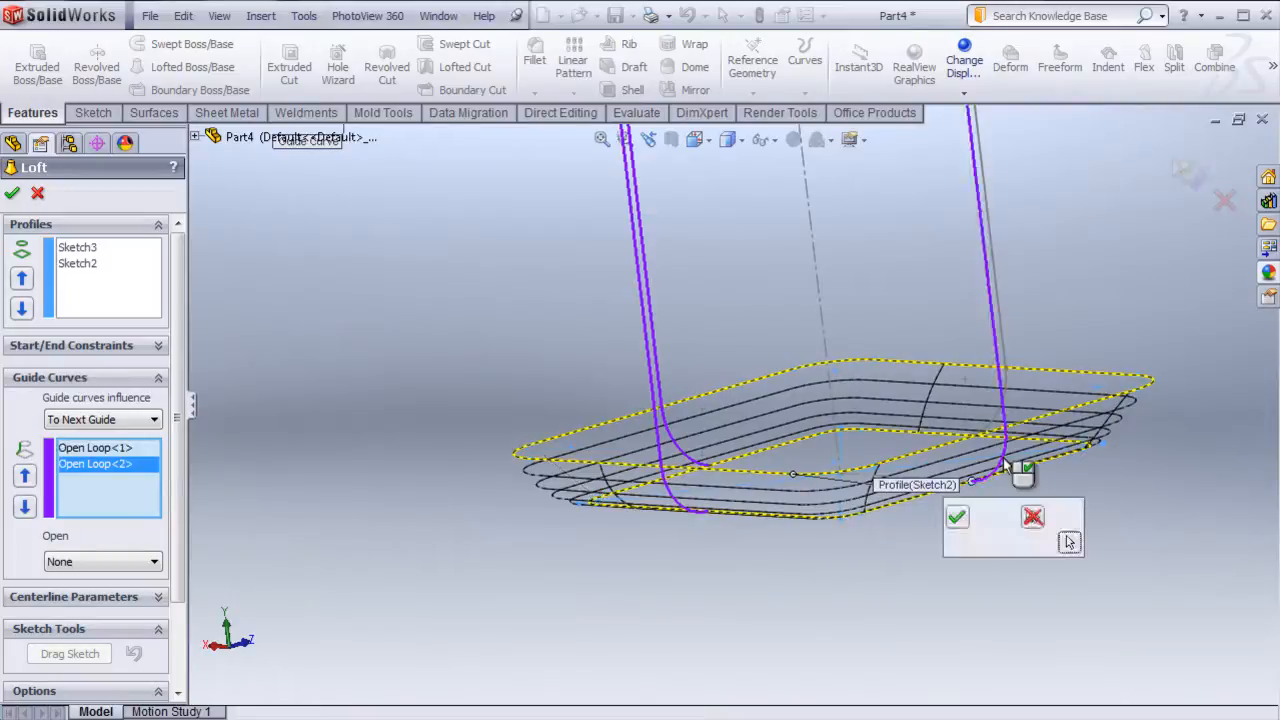
click(957, 516)
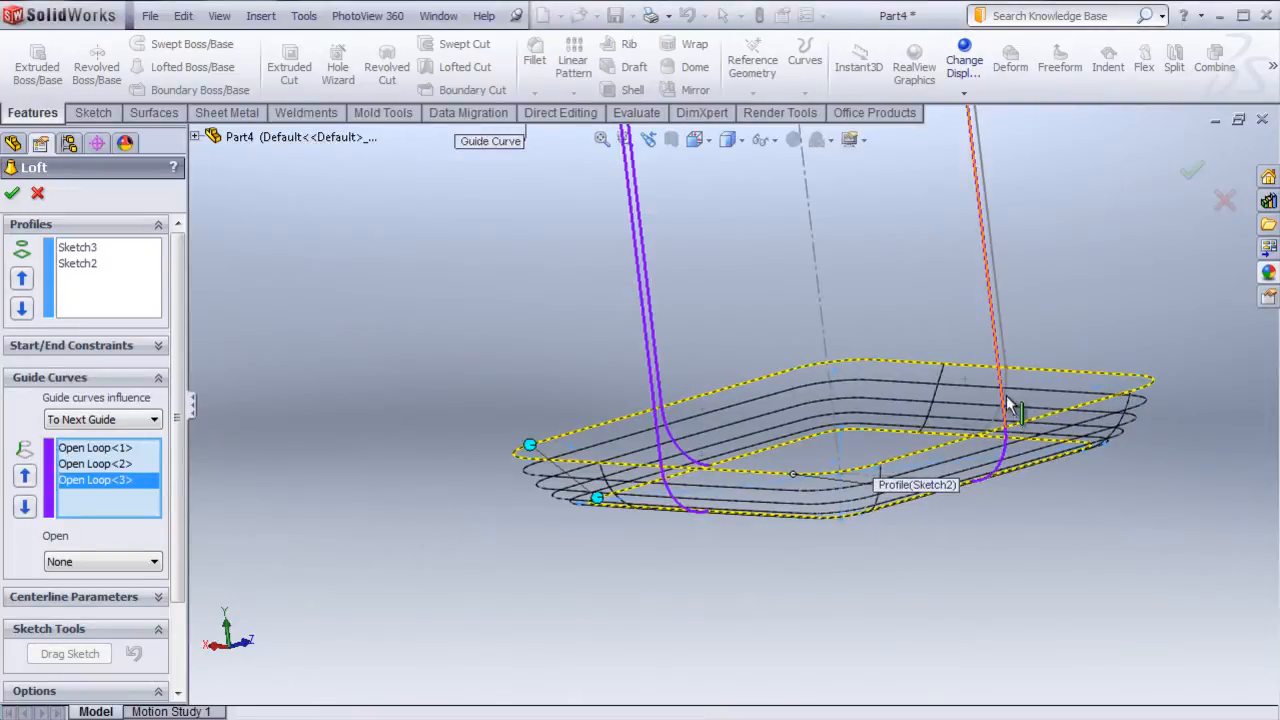
middle_drag(1016, 517, 968, 541)
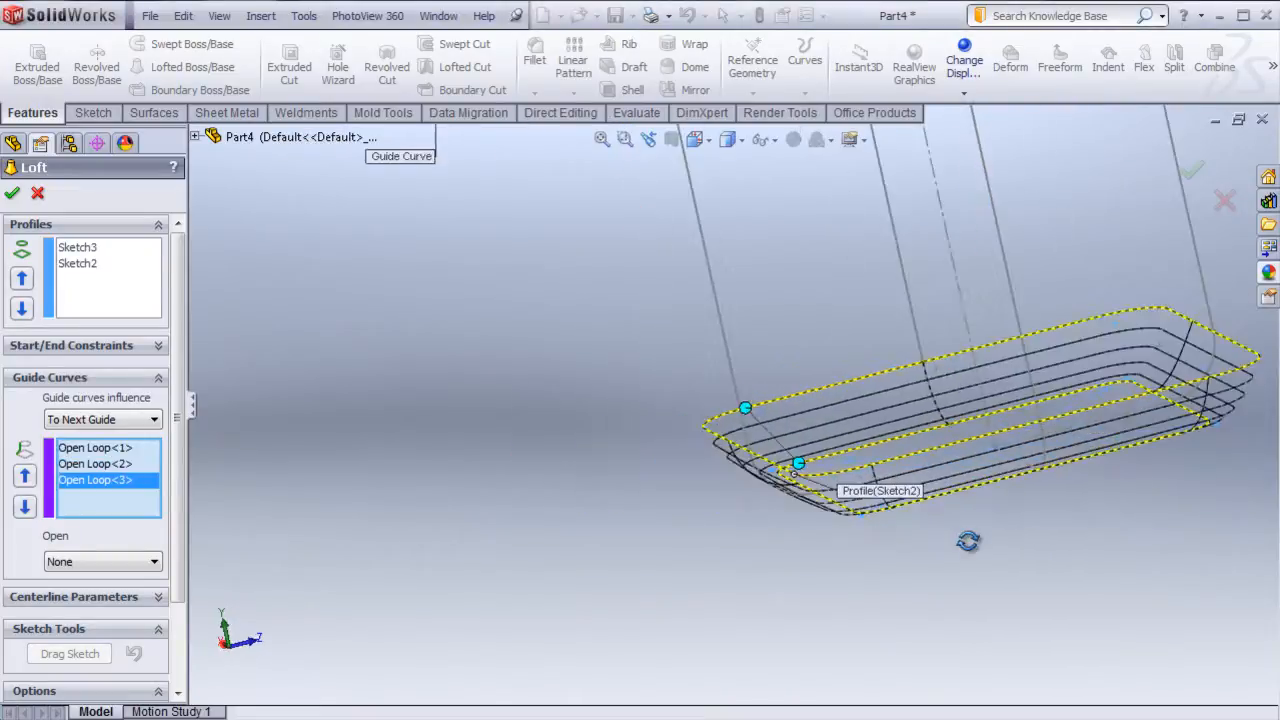
click(1205, 380)
click(687, 134)
- Complete the base loft with its four guide curves and check the resulting solid
scroll(1071, 333, up, 4)
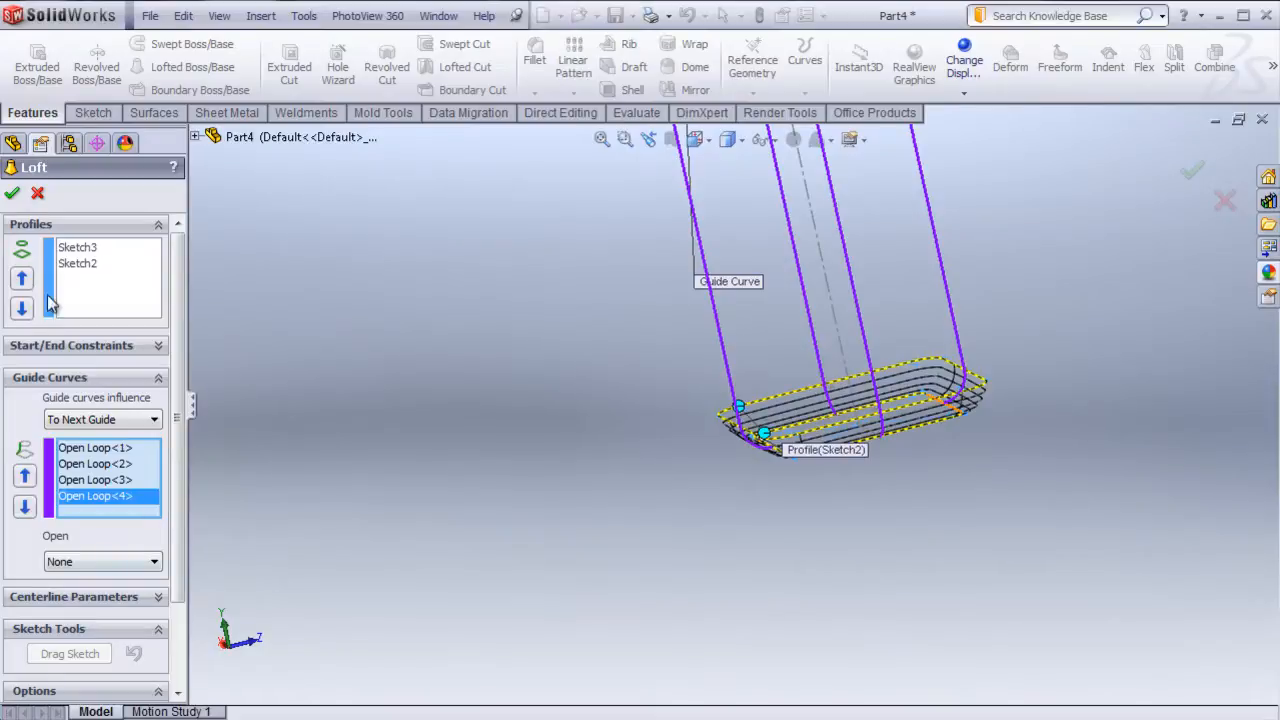
click(12, 195)
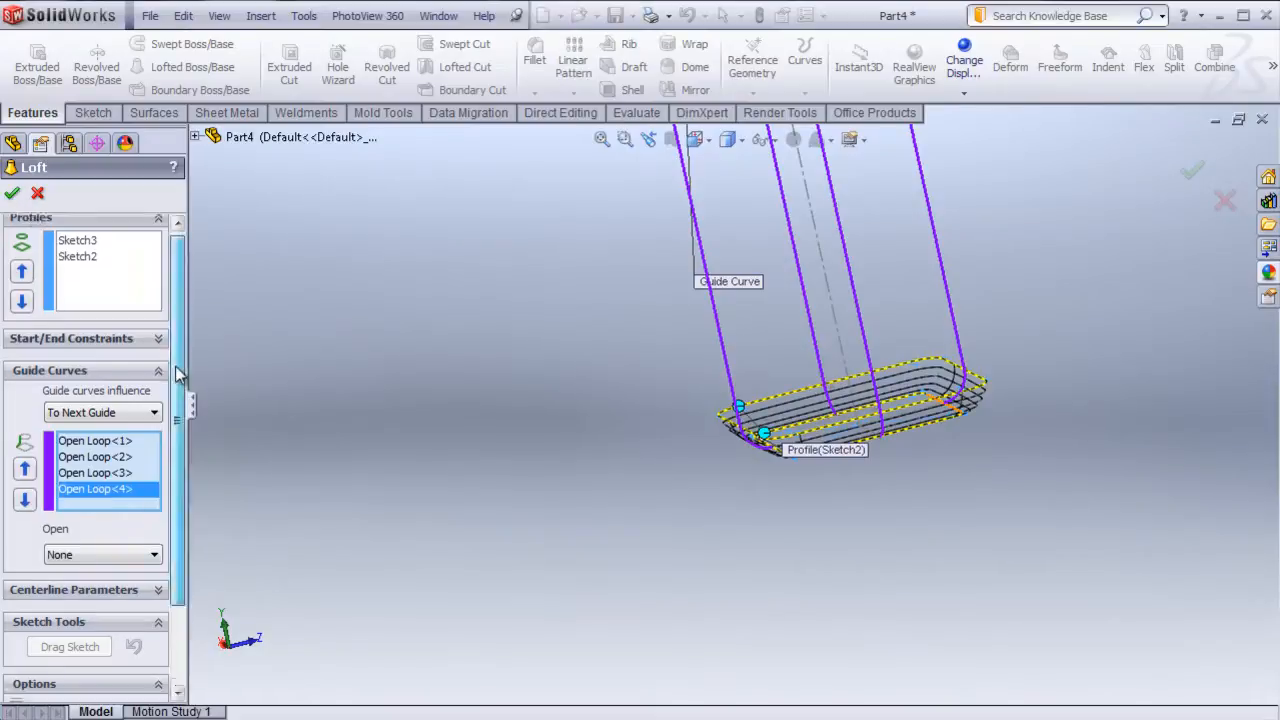
scroll(608, 359, down, 4)
scroll(779, 426, up, 4)
middle_drag(717, 535, 743, 517)
scroll(849, 427, down, 4)
scroll(842, 390, up, 12)
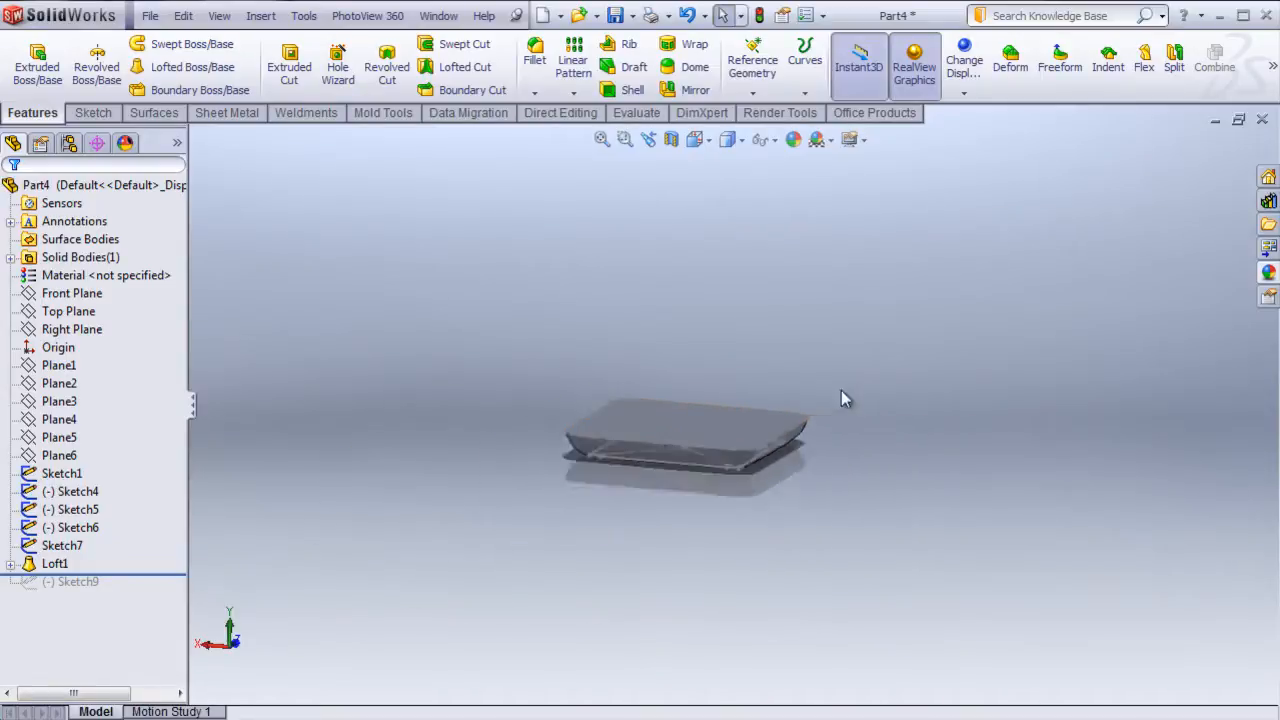
- Expand Loft1 and show its guide sketches, Sketch8 and the derived Sketch10
scroll(750, 372, down, 4)
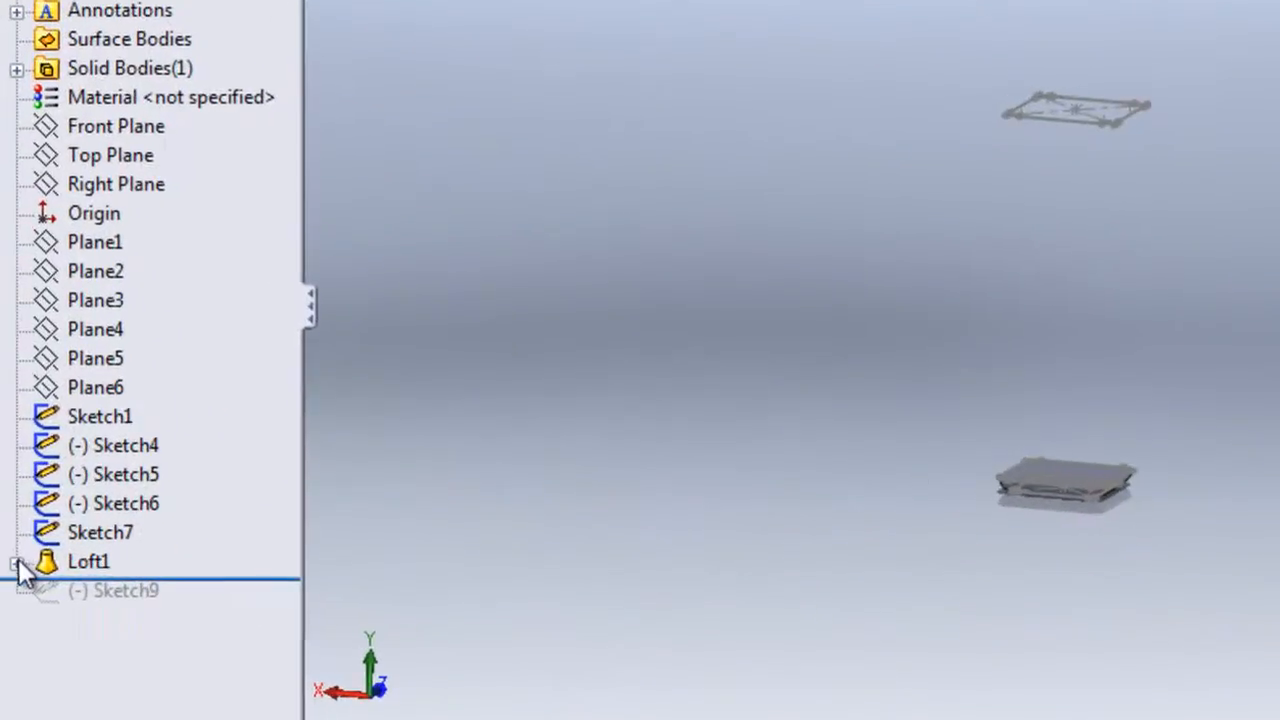
click(11, 564)
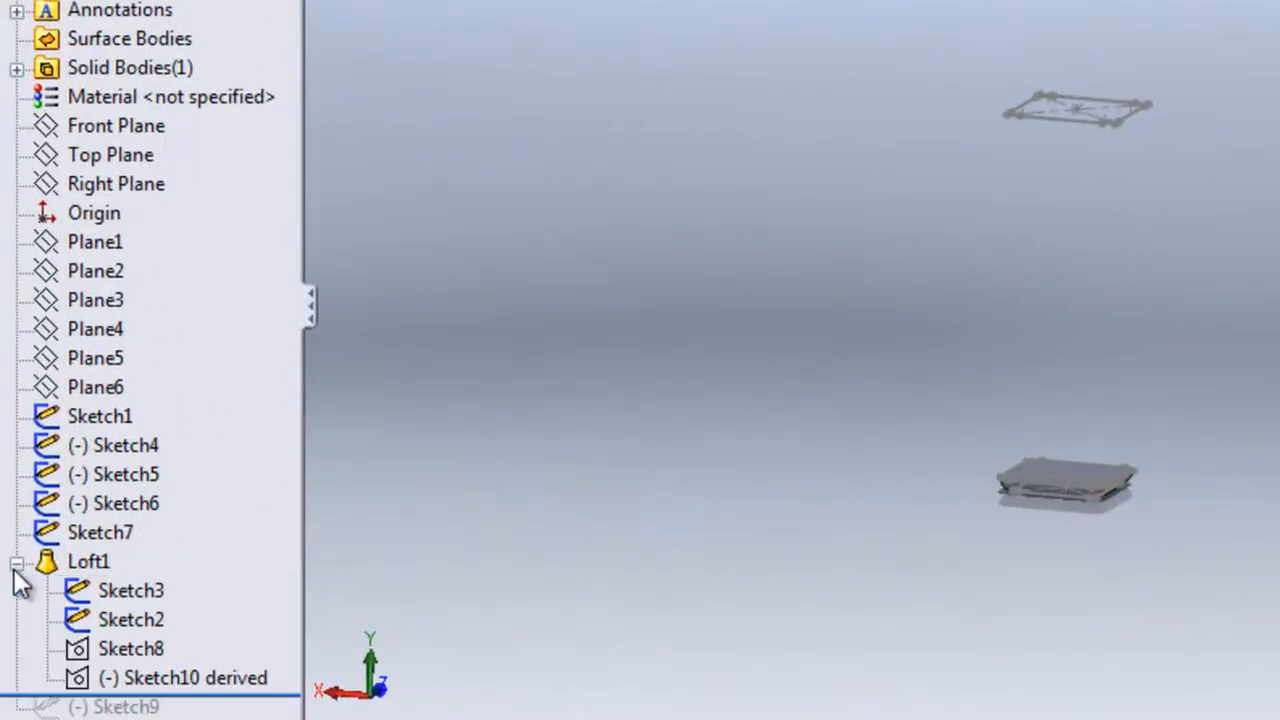
click(16, 564)
click(16, 564)
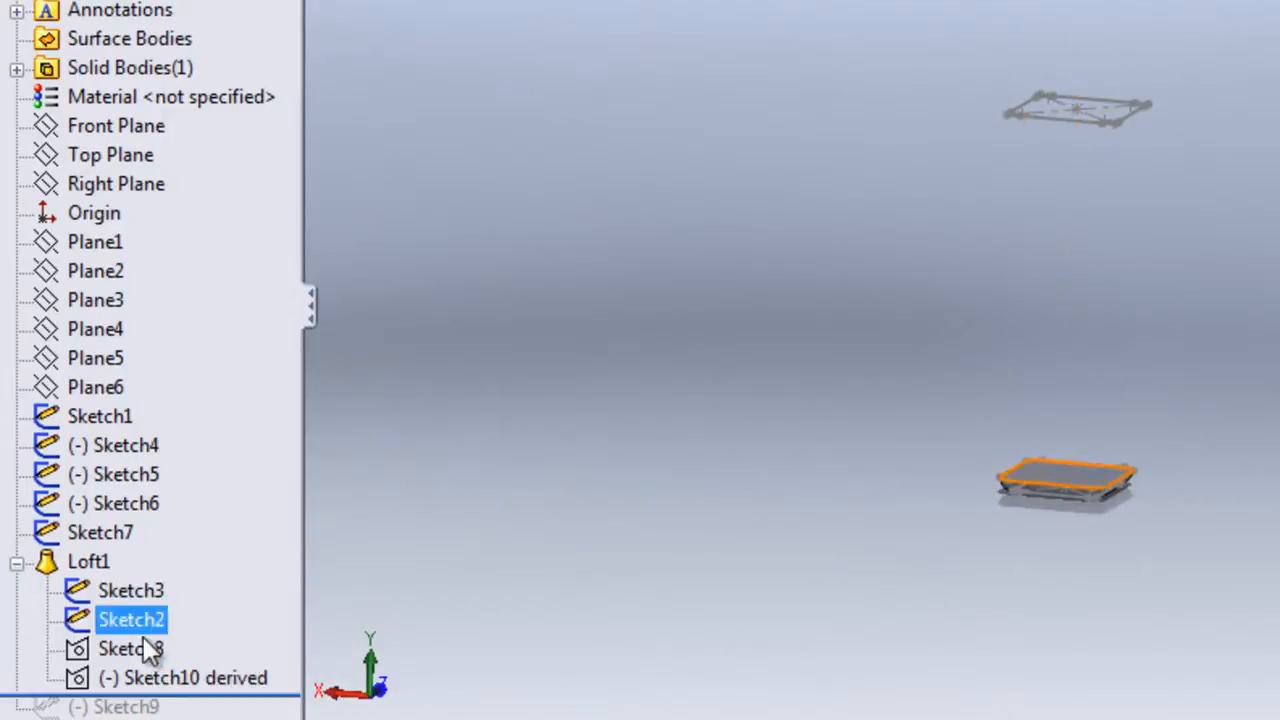
click(145, 650)
click(178, 680)
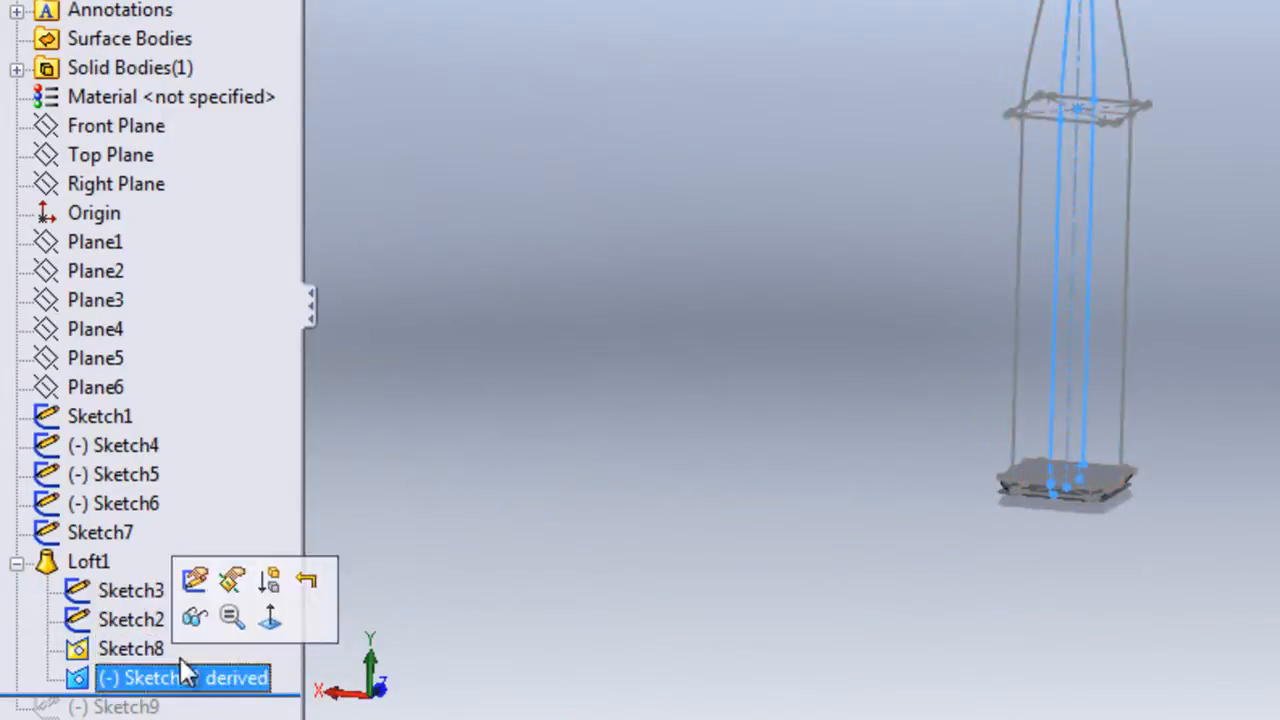
click(197, 616)
- Start a second loft with the base solid's upper face and Sketch1 as the profiles
scroll(1253, 172, down, 3)
scroll(1190, 300, up, 2)
scroll(1168, 465, down, 3)
middle_drag(1186, 451, 1198, 468)
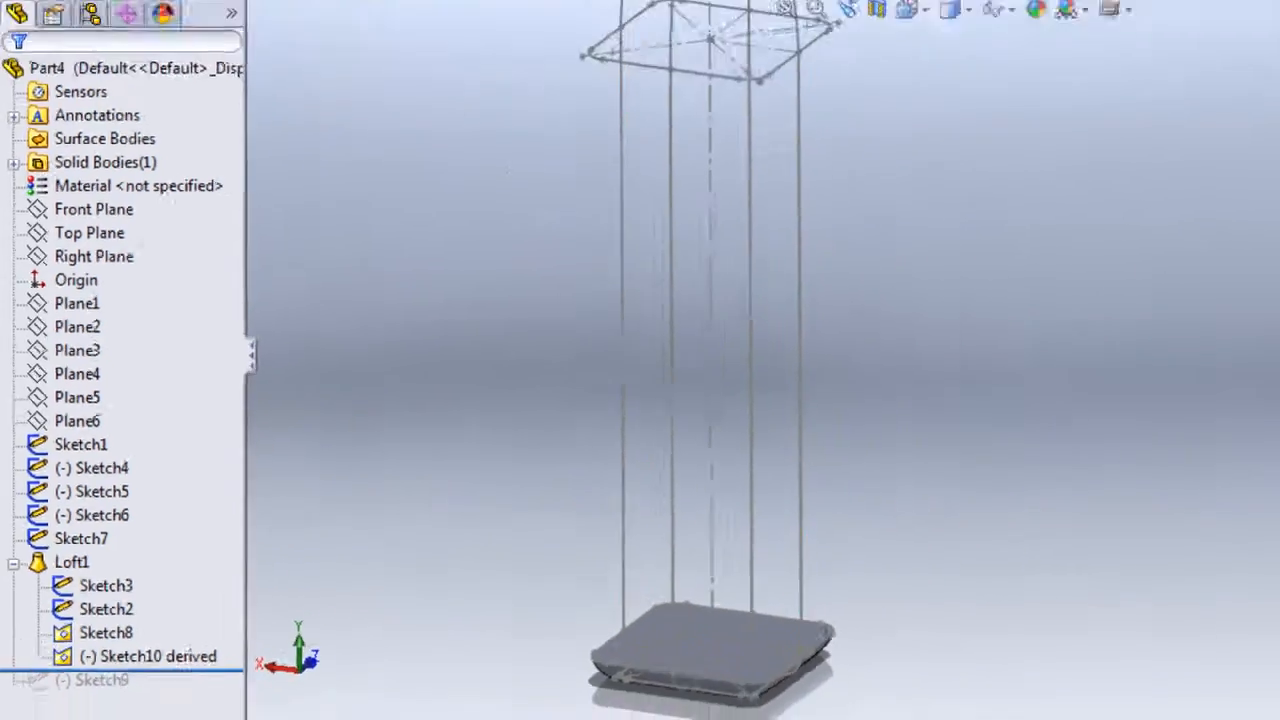
click(170, 68)
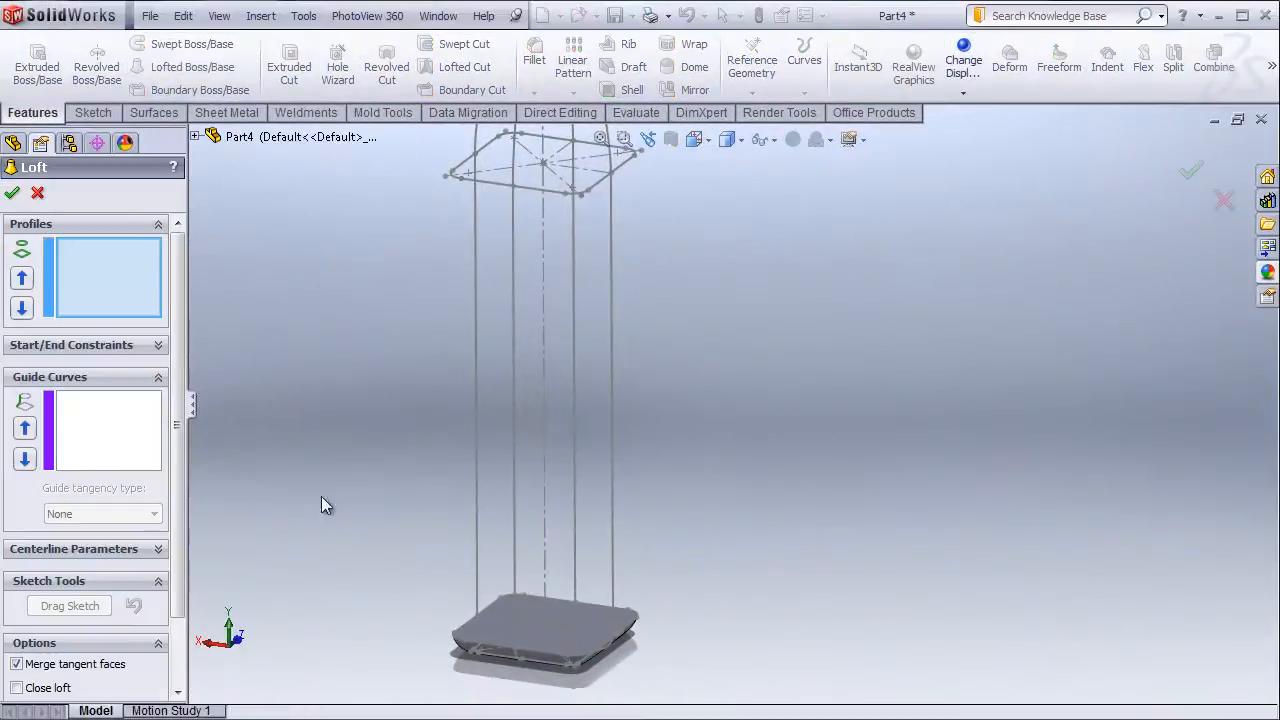
scroll(600, 660, down, 4)
middle_drag(850, 455, 888, 462)
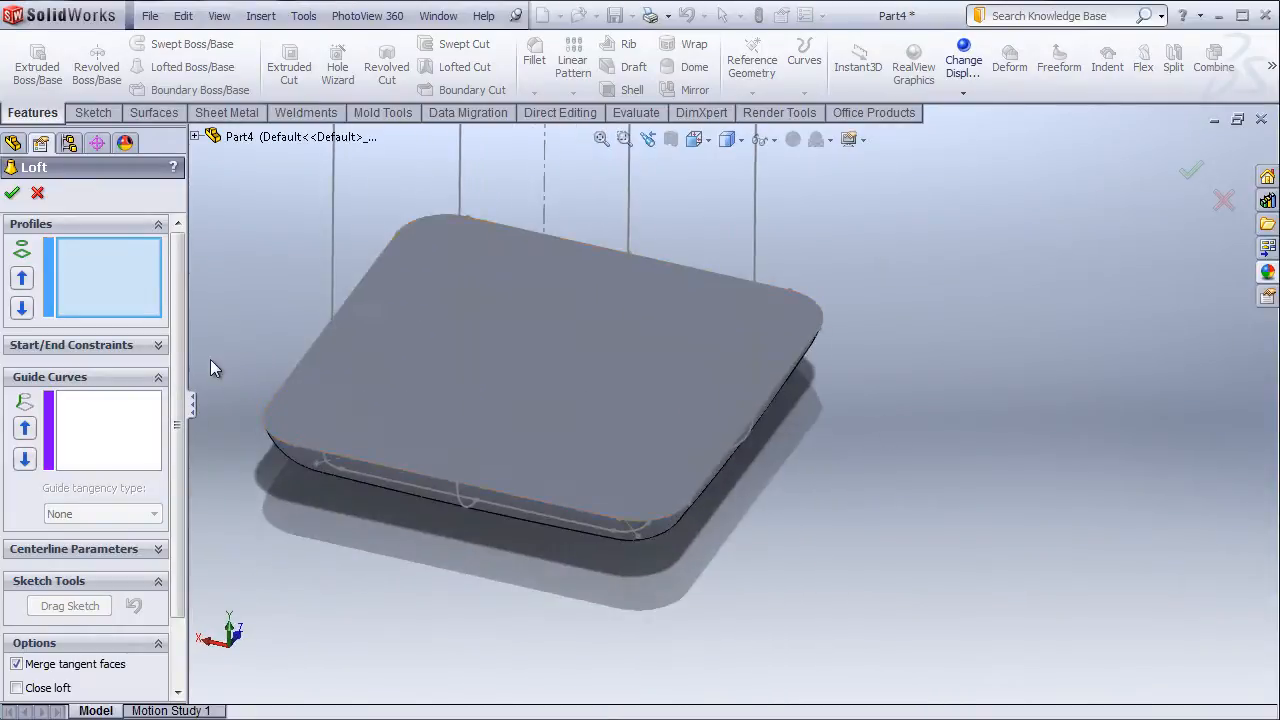
click(337, 358)
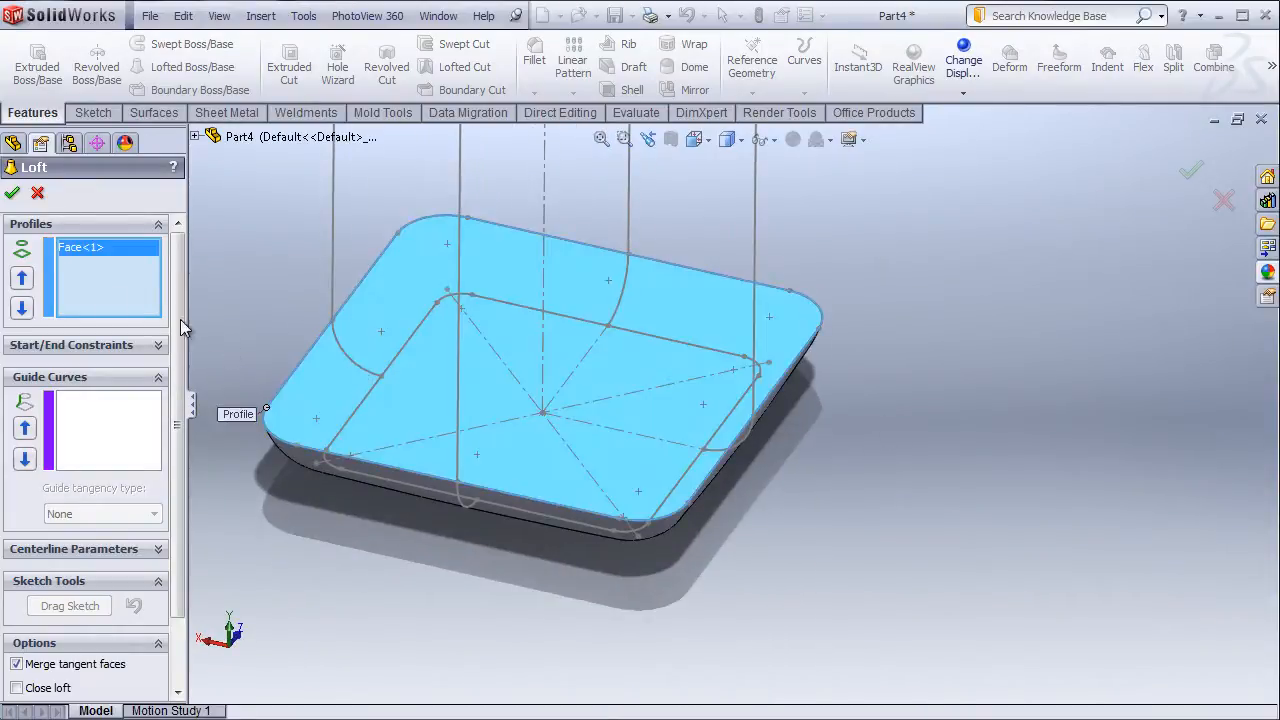
scroll(676, 327, up, 6)
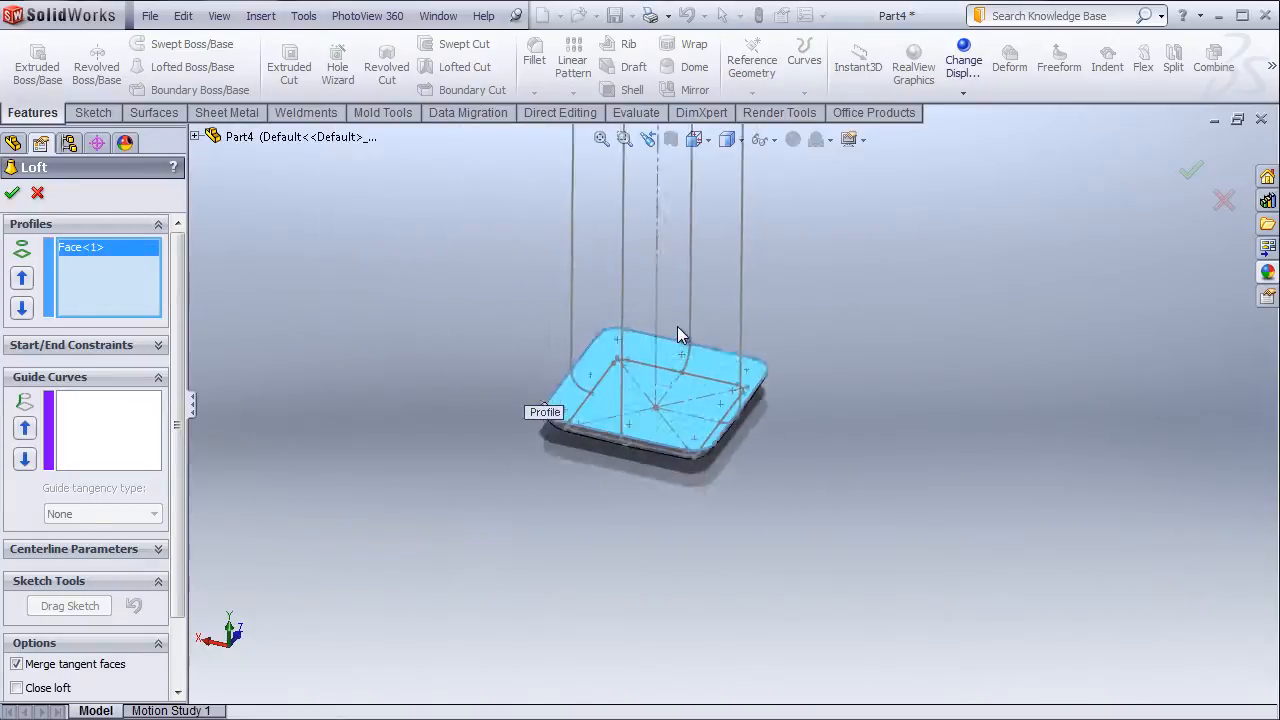
scroll(690, 262, down, 6)
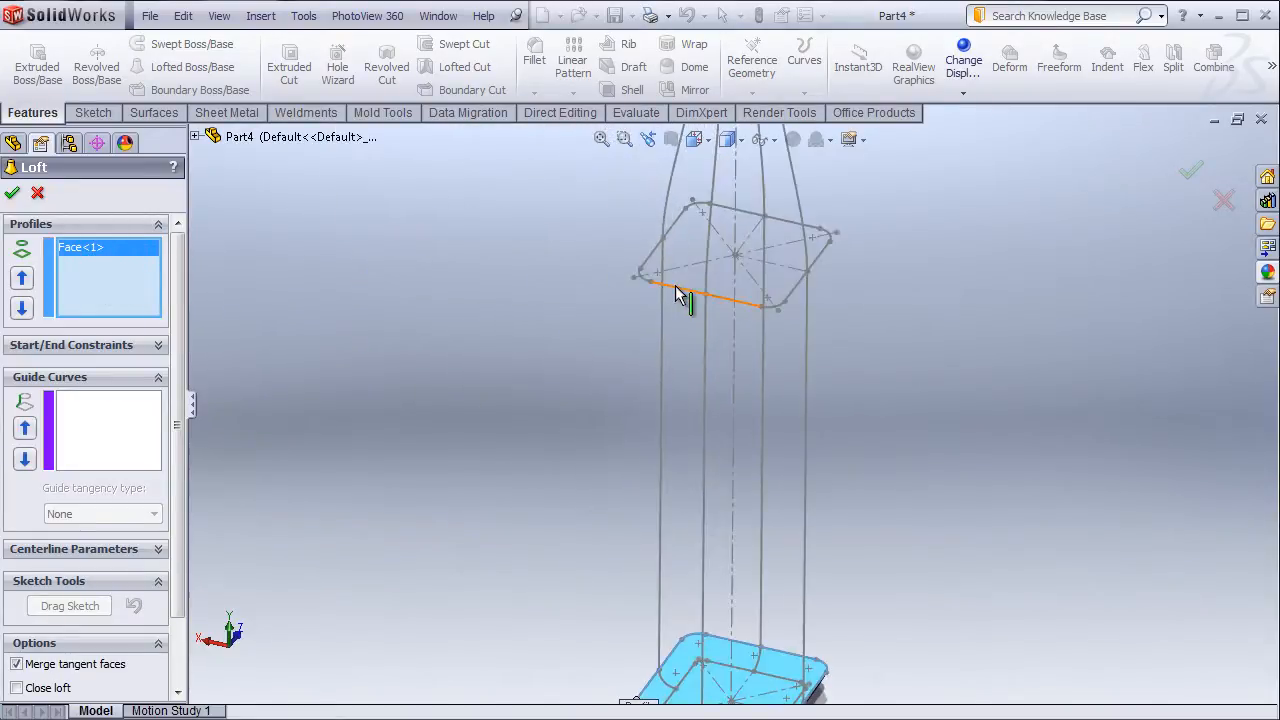
click(678, 295)
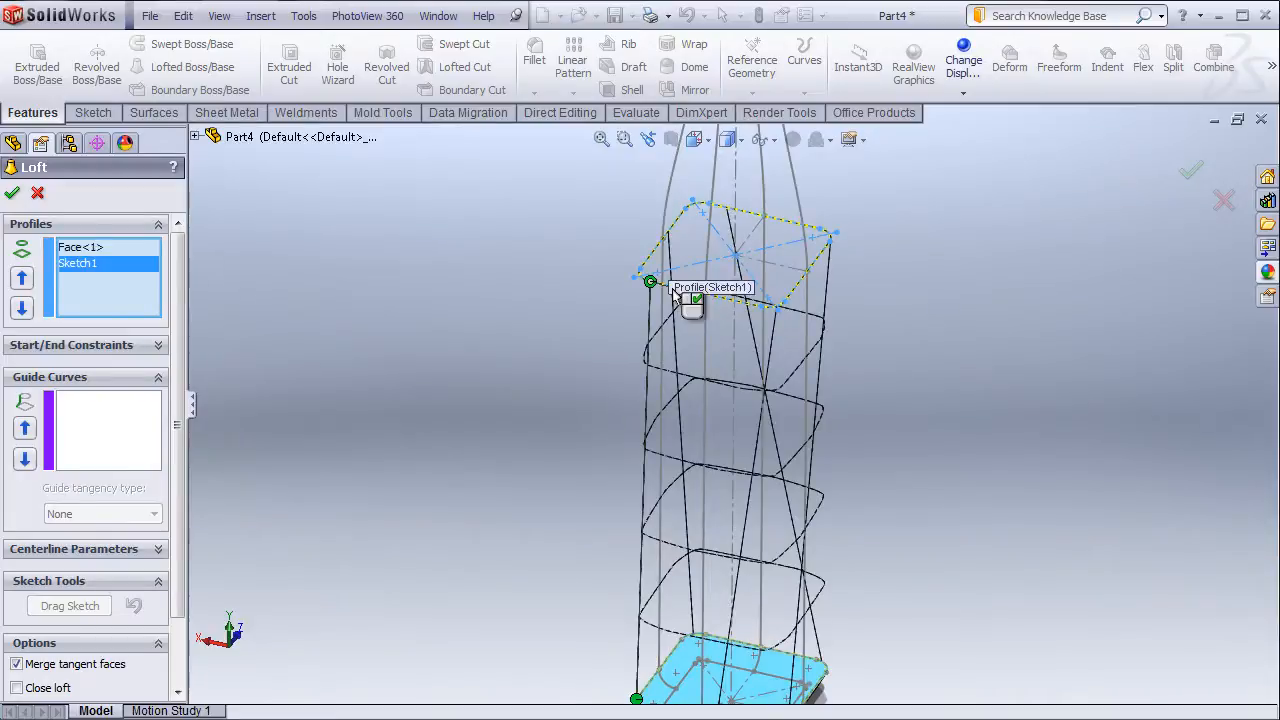
- Move the connector point on the Sketch1 profile to the corner tangent point matching the lower face, removing the loft's twist
middle_drag(499, 453, 434, 608)
scroll(735, 290, down, 5)
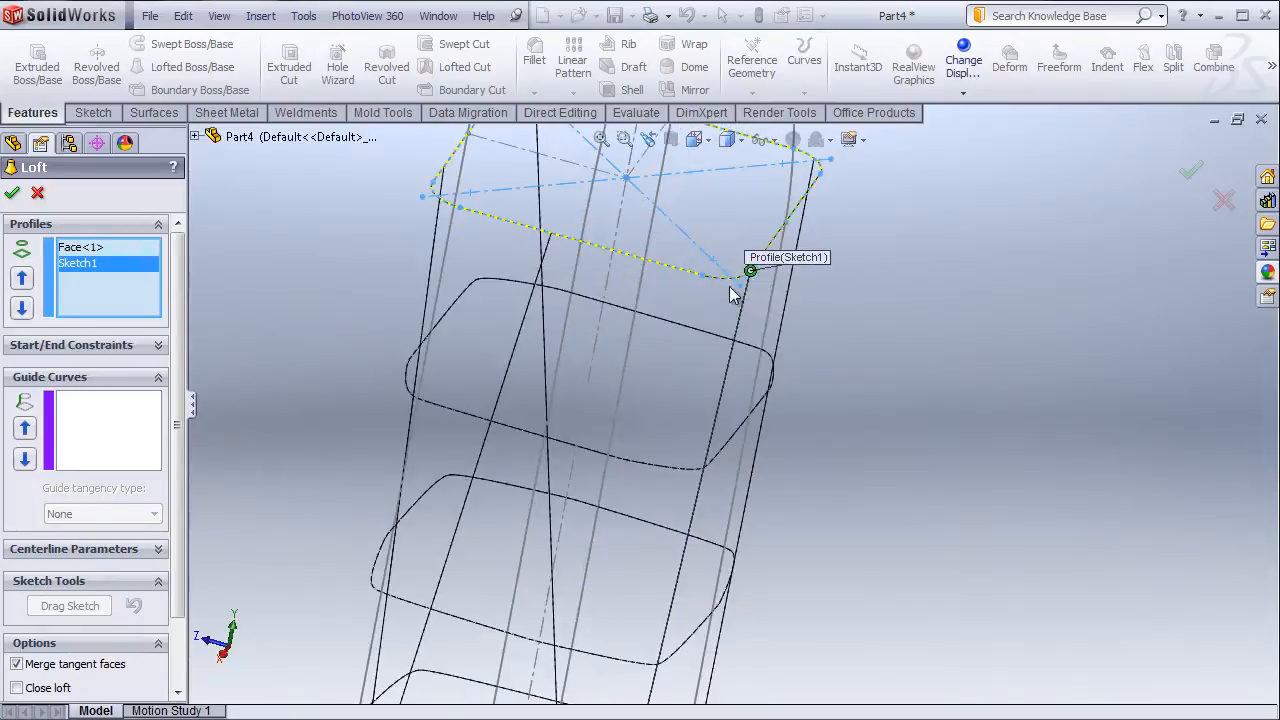
drag(744, 283, 726, 280)
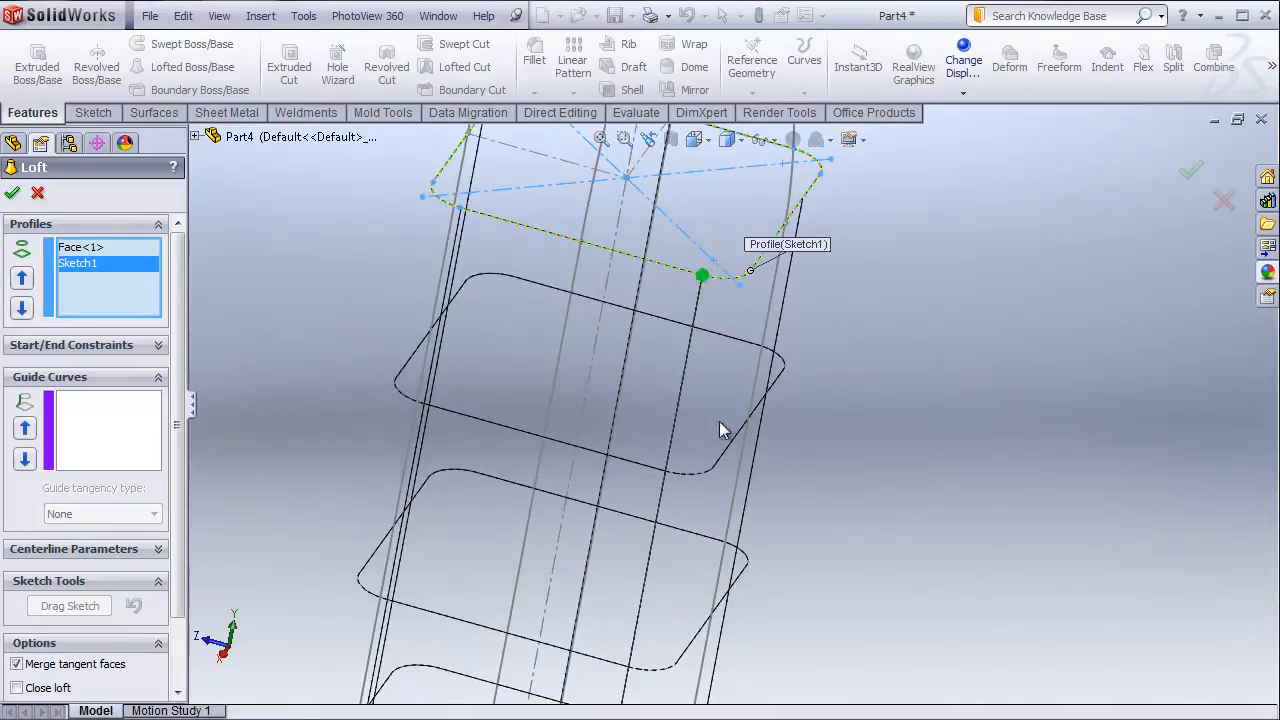
- Review the body loft's preview and its options down to Merge result and Thin Feature
scroll(725, 408, up, 5)
middle_drag(801, 596, 757, 540)
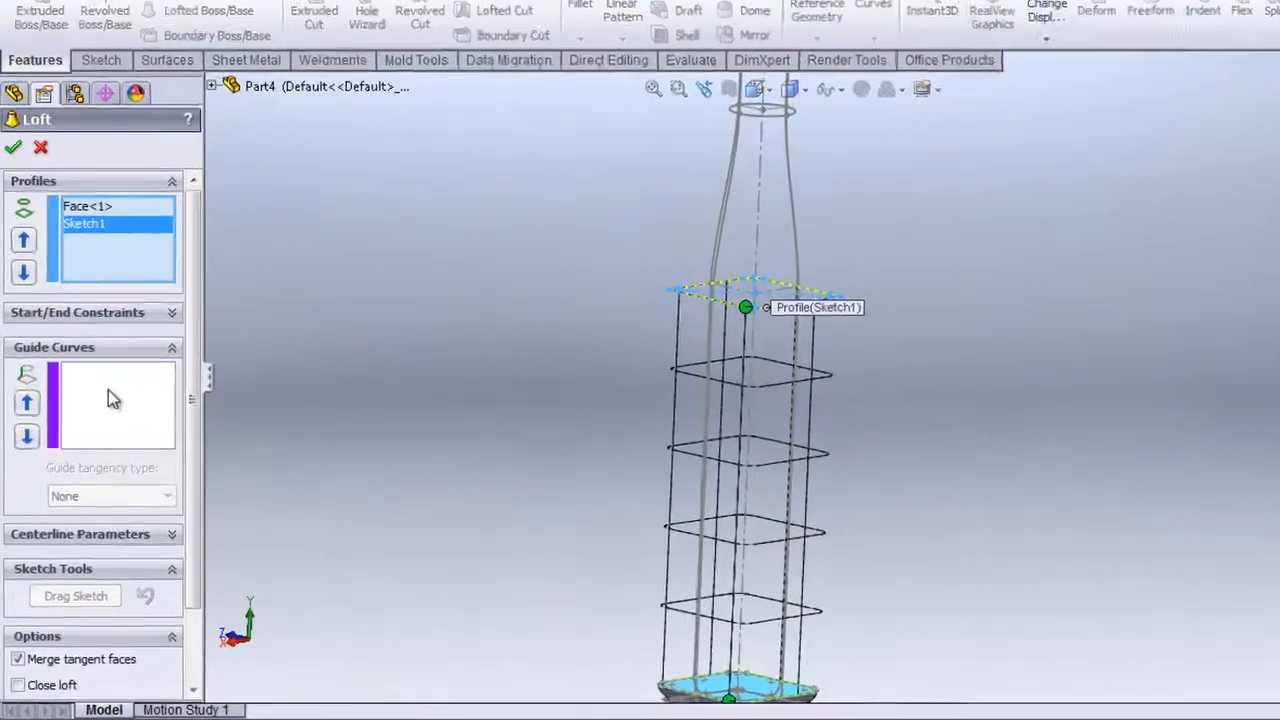
drag(177, 433, 177, 454)
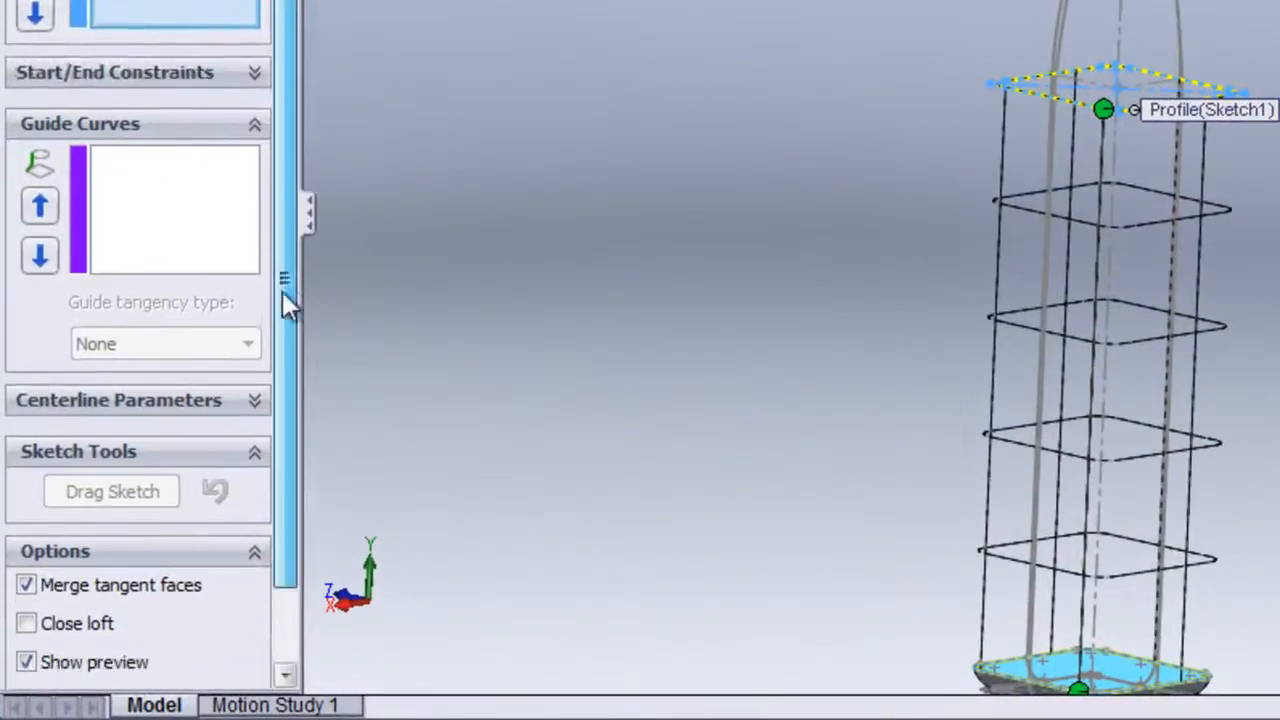
drag(282, 293, 277, 400)
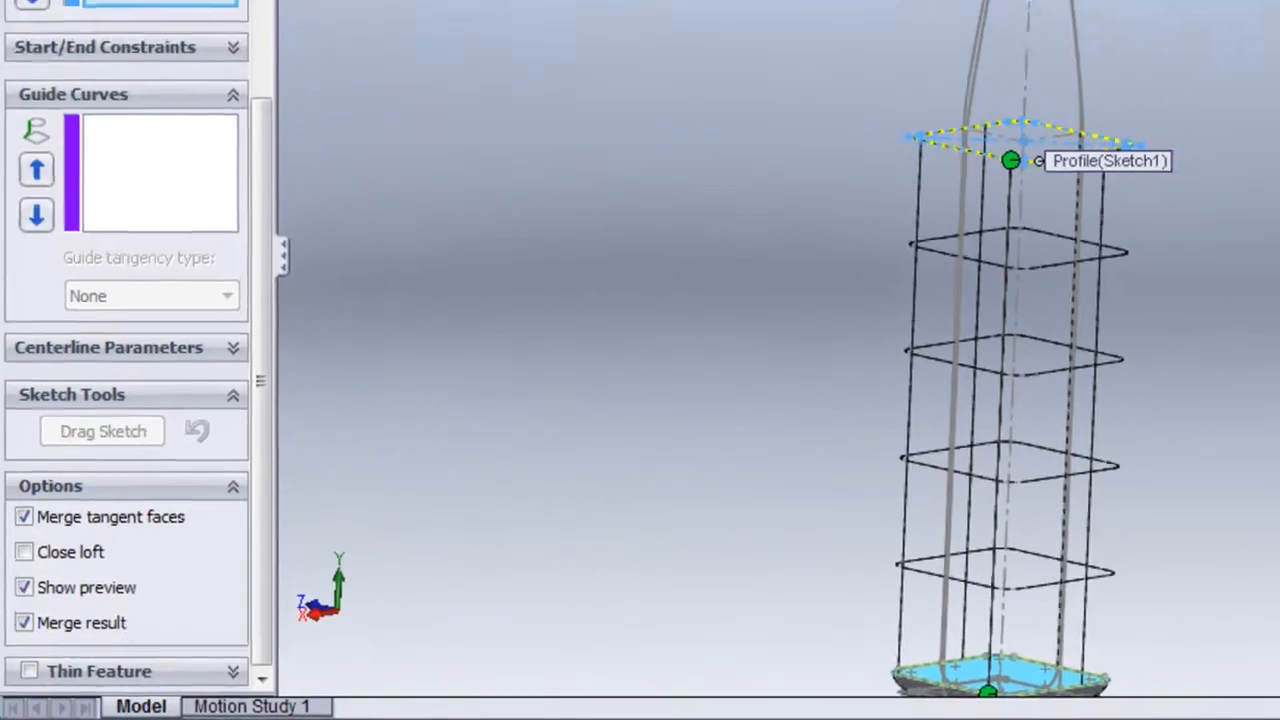
- Complete the body loft between the base solid's upper face and Sketch1
key(Return)
click(459, 565)
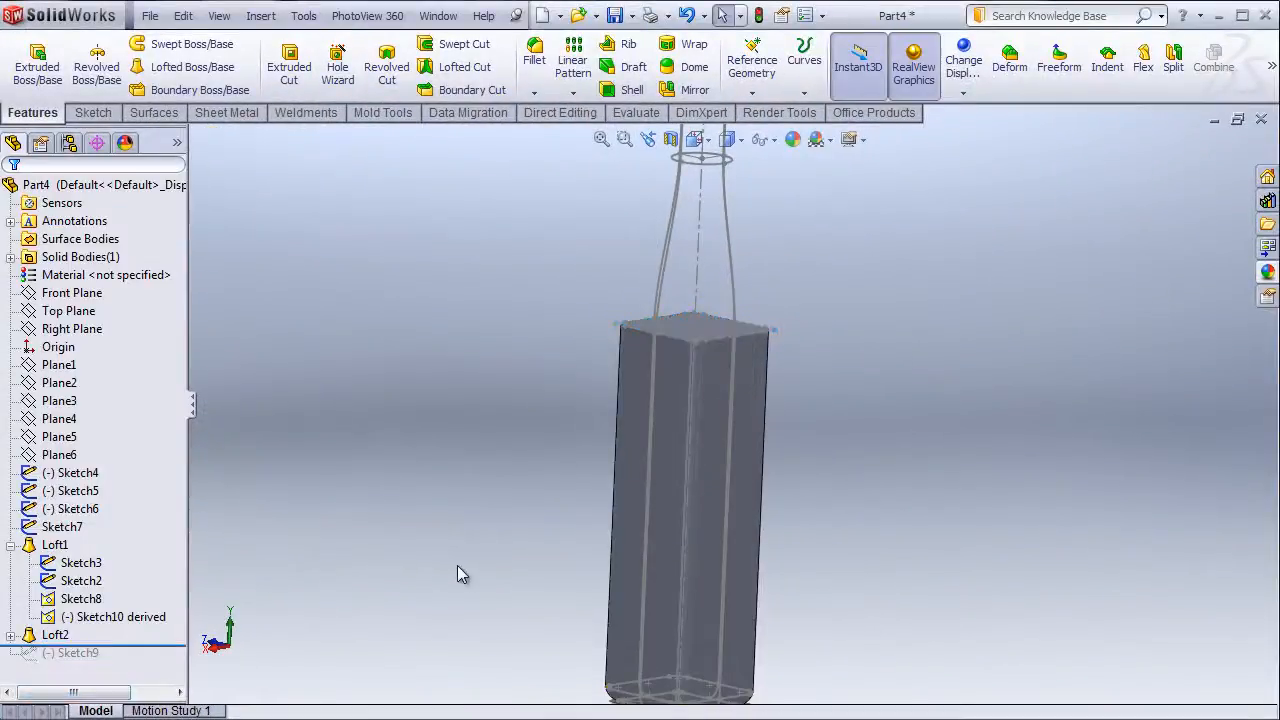
scroll(755, 350, up, 2)
scroll(753, 340, down, 3)
middle_drag(751, 344, 717, 402)
scroll(716, 396, down, 3)
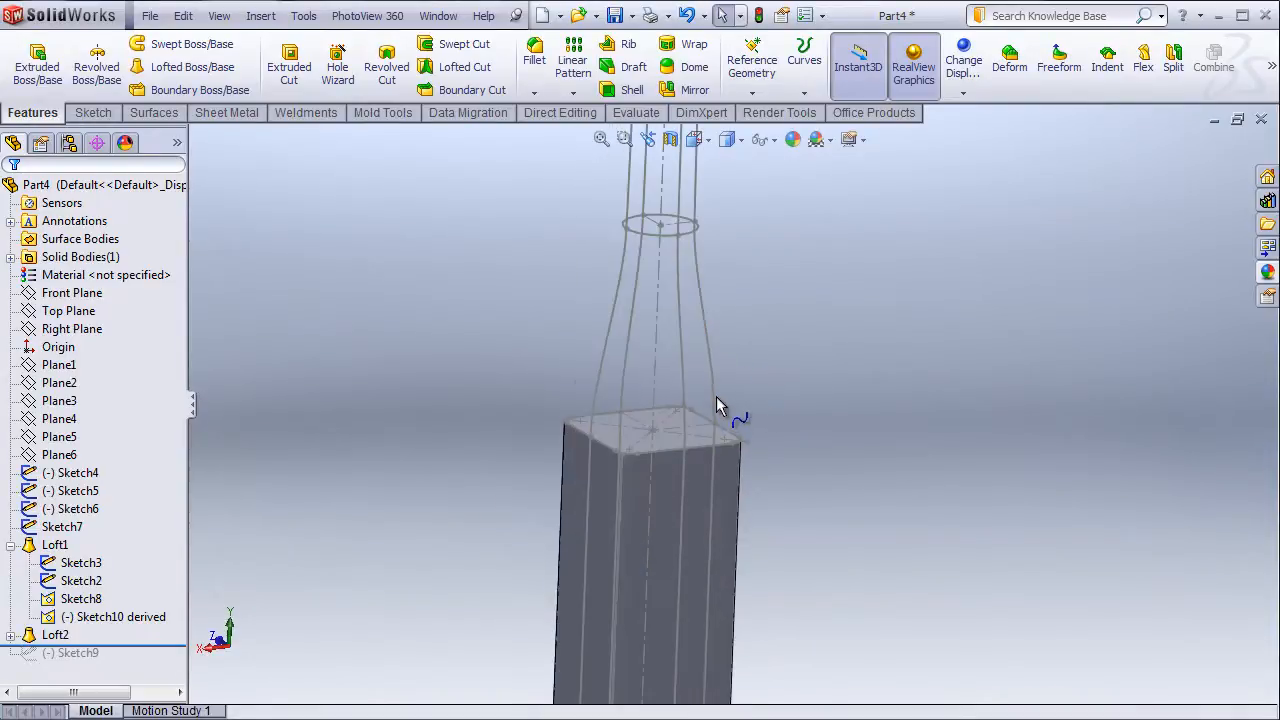
scroll(721, 336, down, 2)
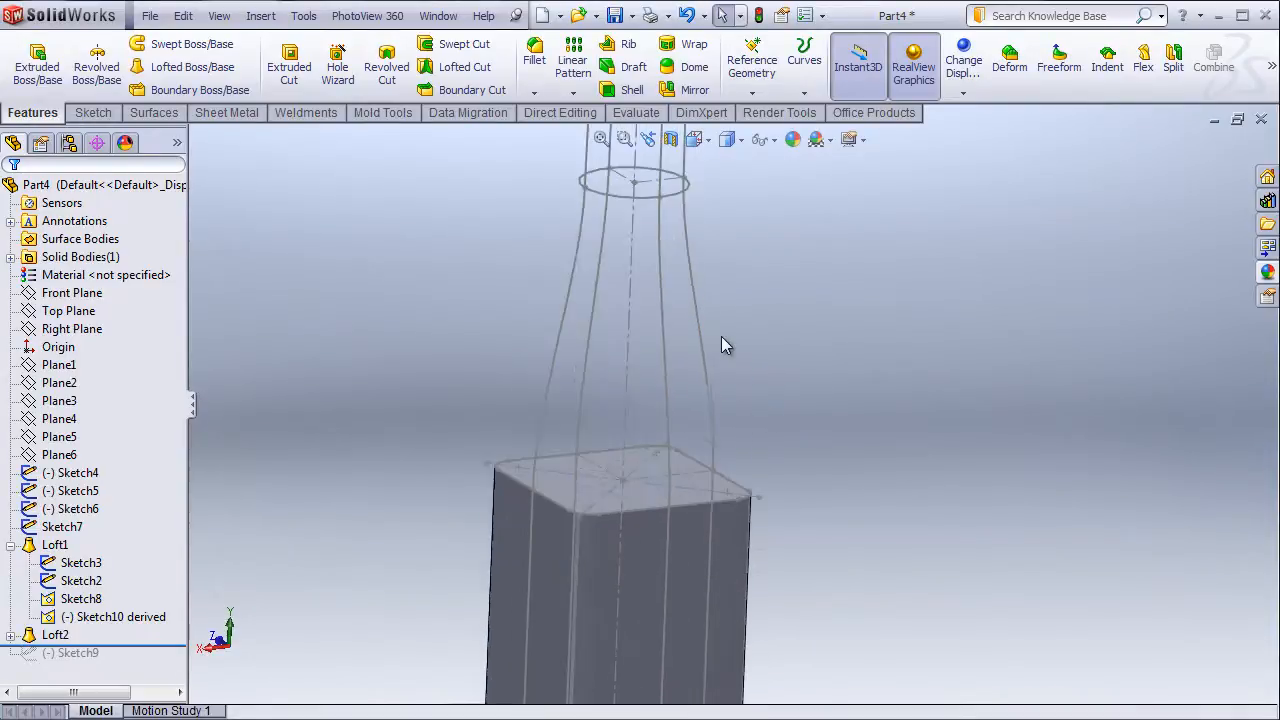
- Loft the bottle's lip between the Sketch7 and Sketch6 circles, with the Sketch7 connector point aligned above the one on Sketch6
click(181, 77)
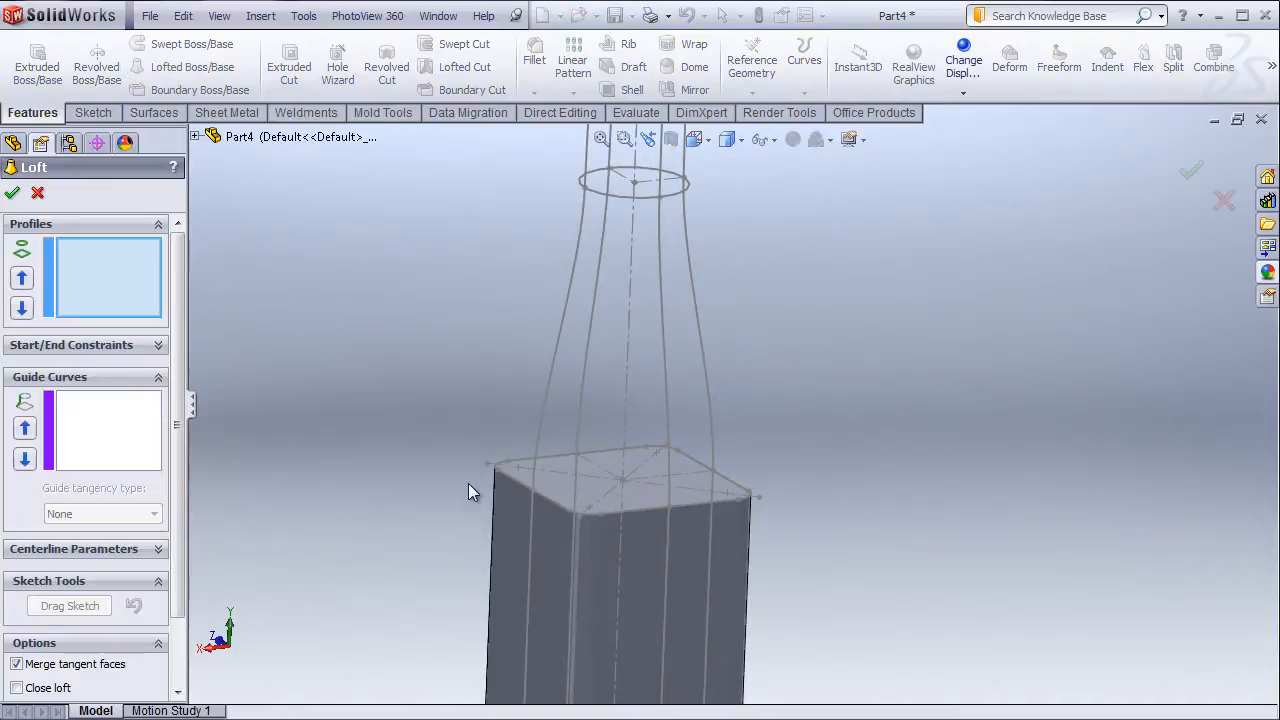
scroll(595, 254, up, 4)
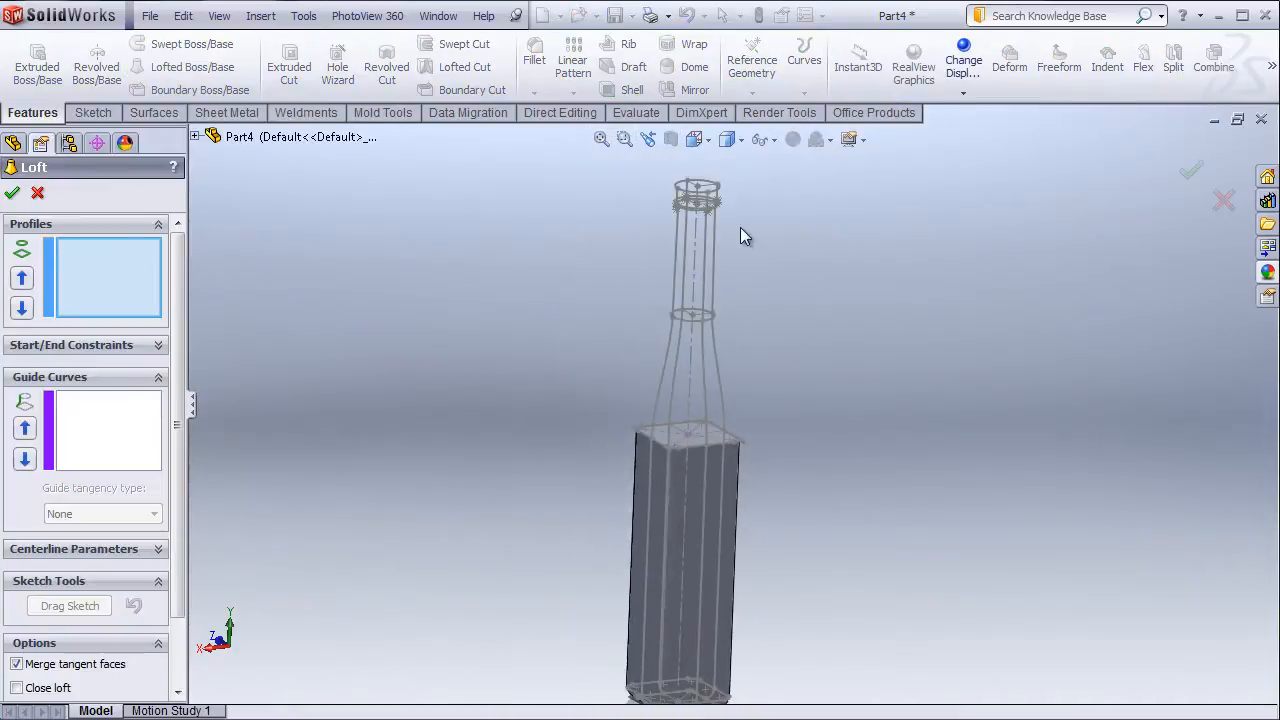
scroll(690, 215, down, 5)
scroll(578, 257, down, 2)
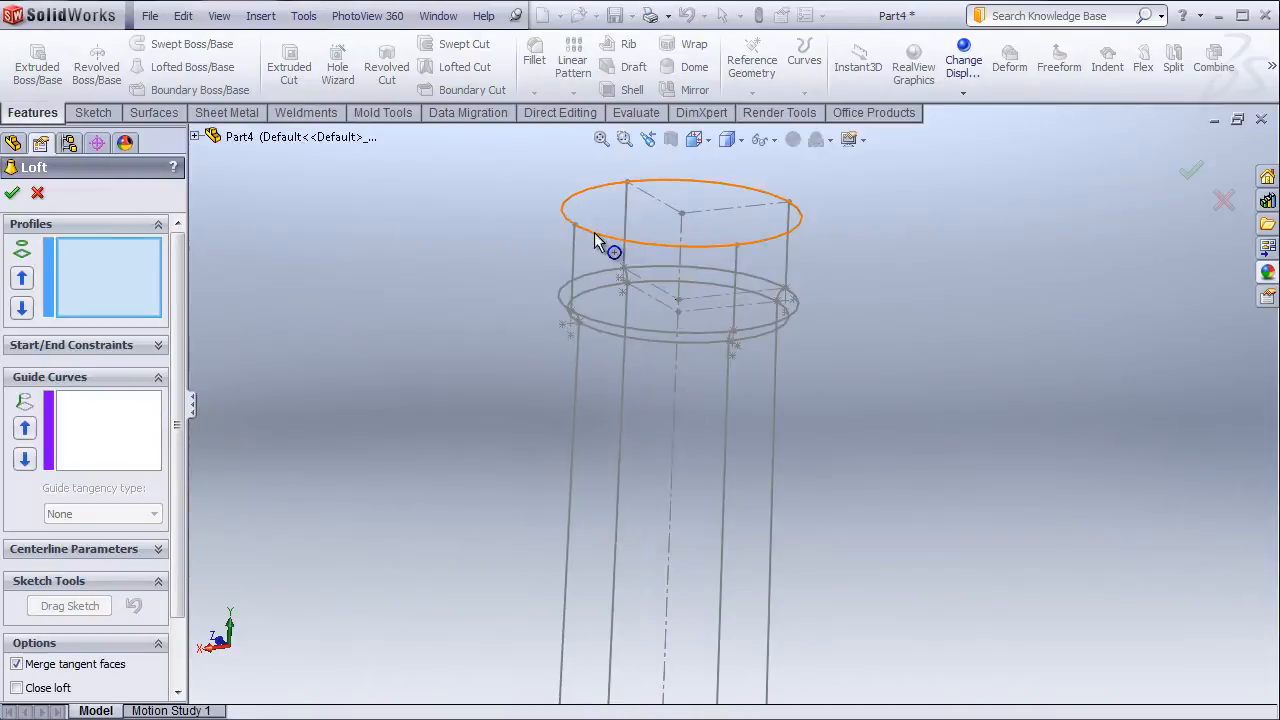
click(594, 233)
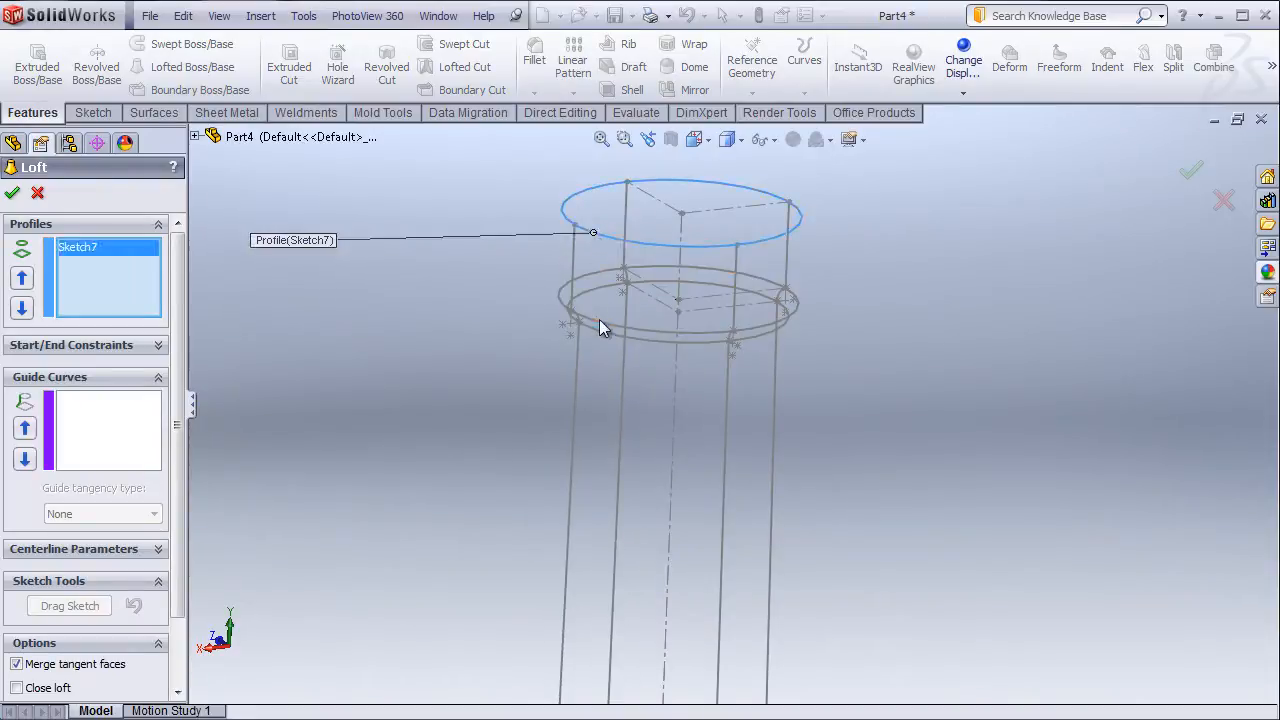
click(599, 321)
click(596, 235)
drag(613, 250, 599, 235)
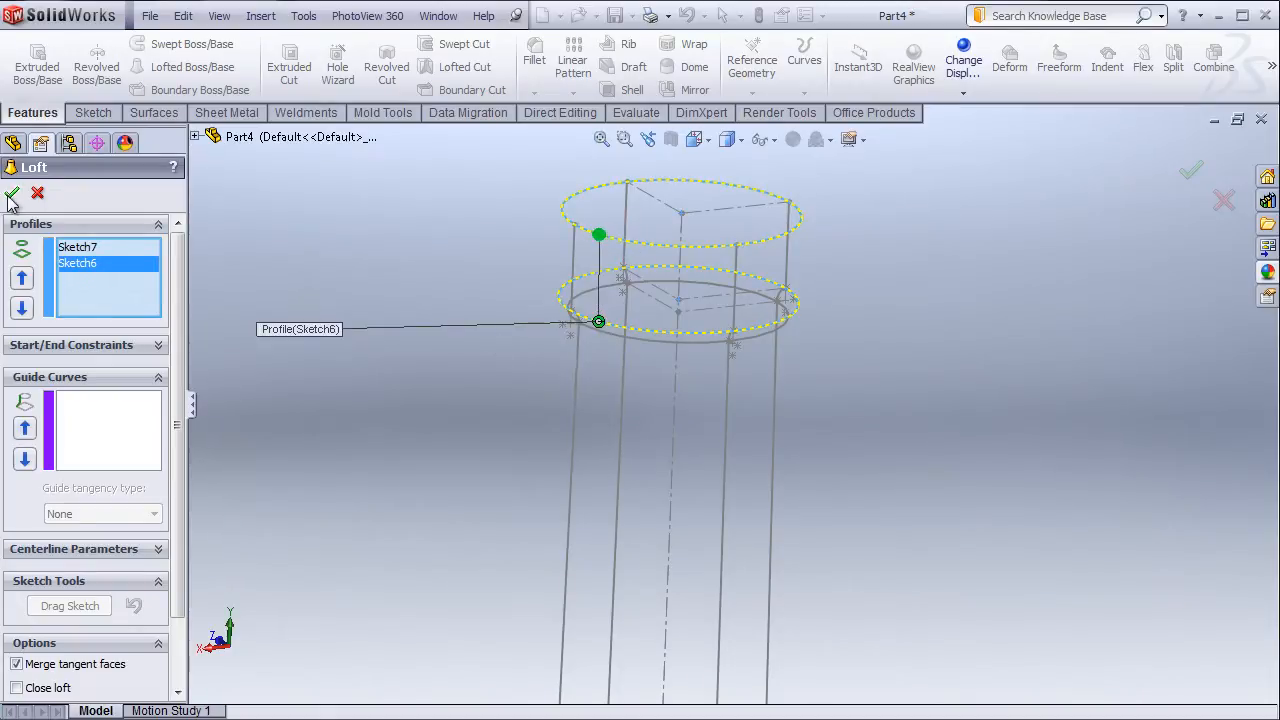
click(11, 194)
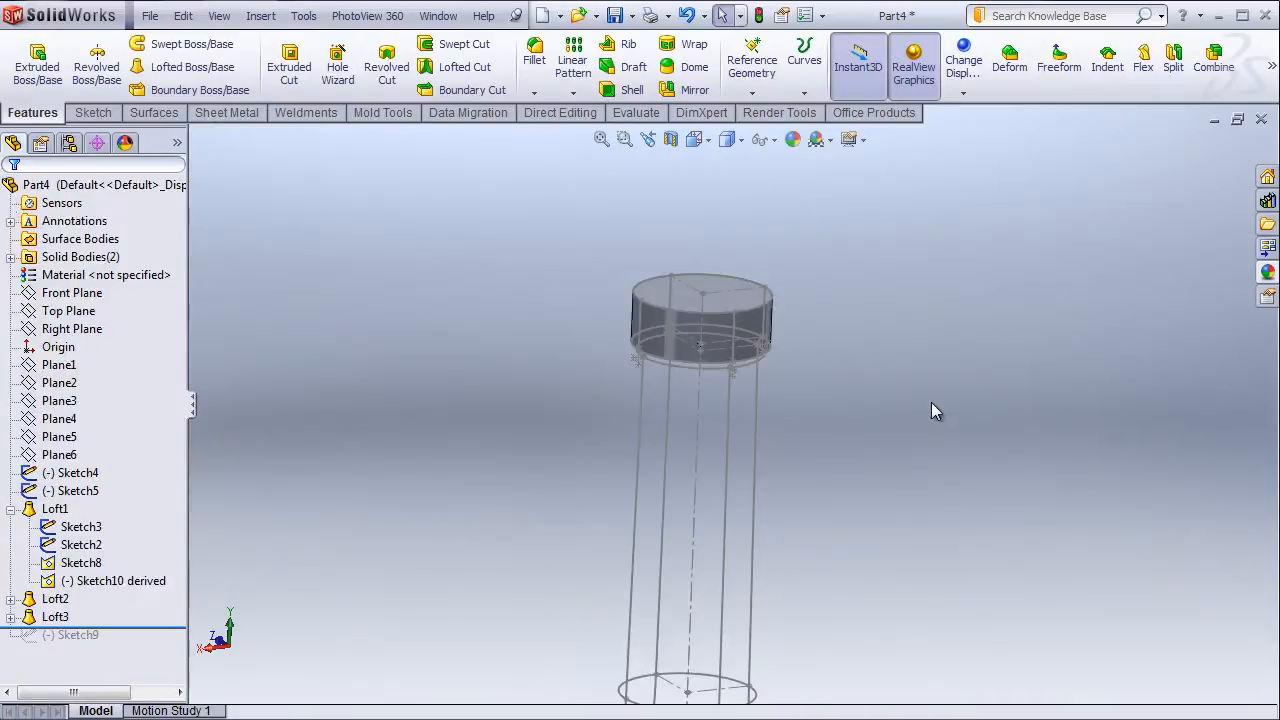
- Start a loft with the lip solid's lower face and the Sketch5 circle just below it as profiles
scroll(843, 428, down, 2)
click(190, 67)
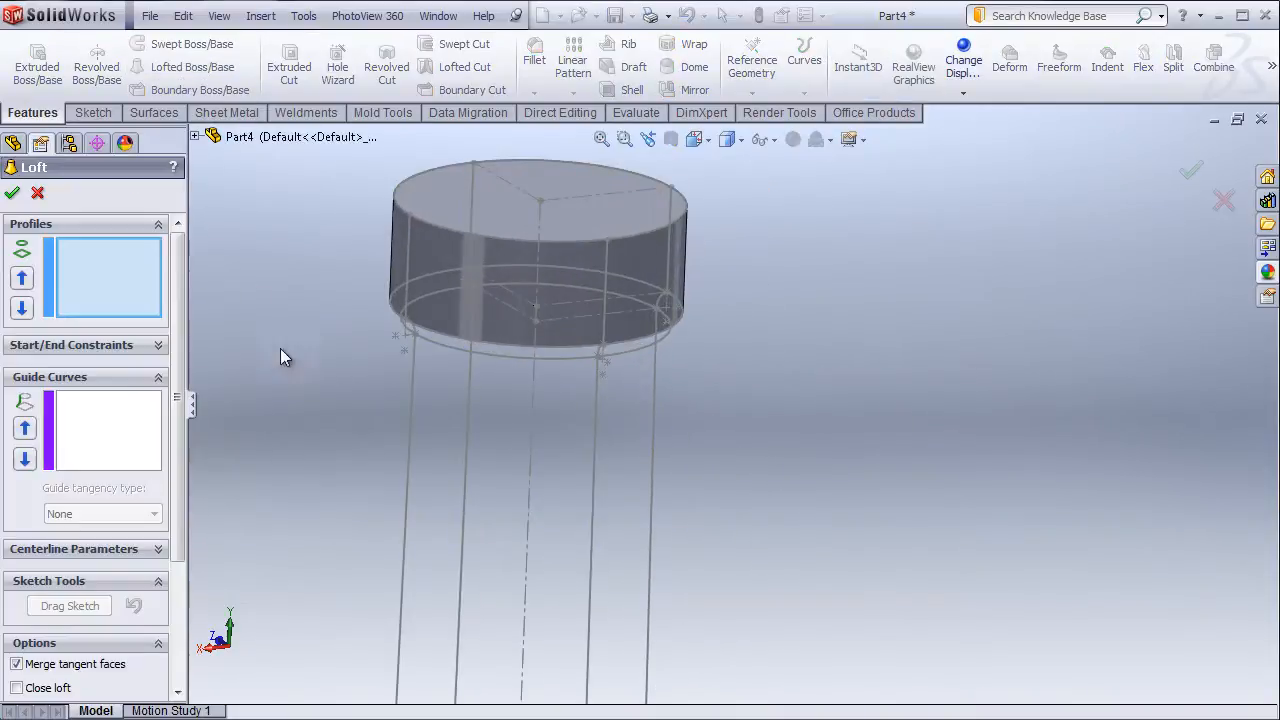
middle_drag(391, 379, 377, 314)
scroll(379, 312, down, 3)
middle_drag(534, 442, 531, 396)
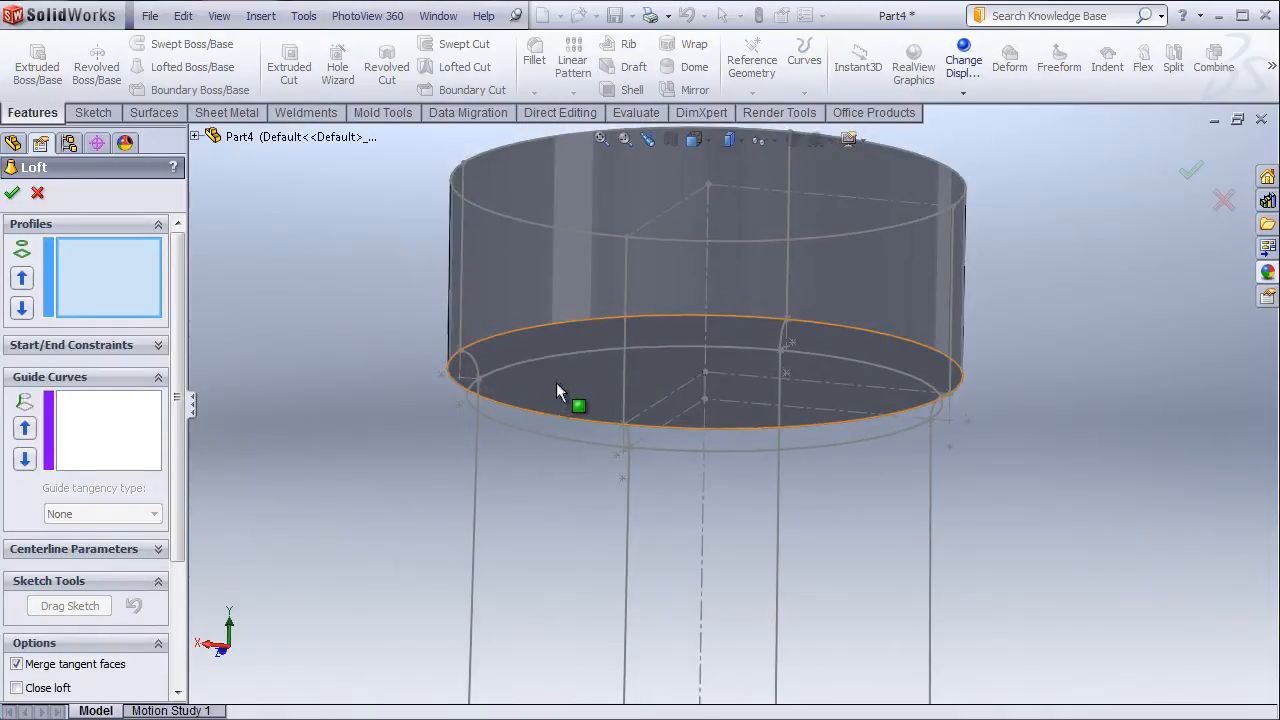
click(556, 380)
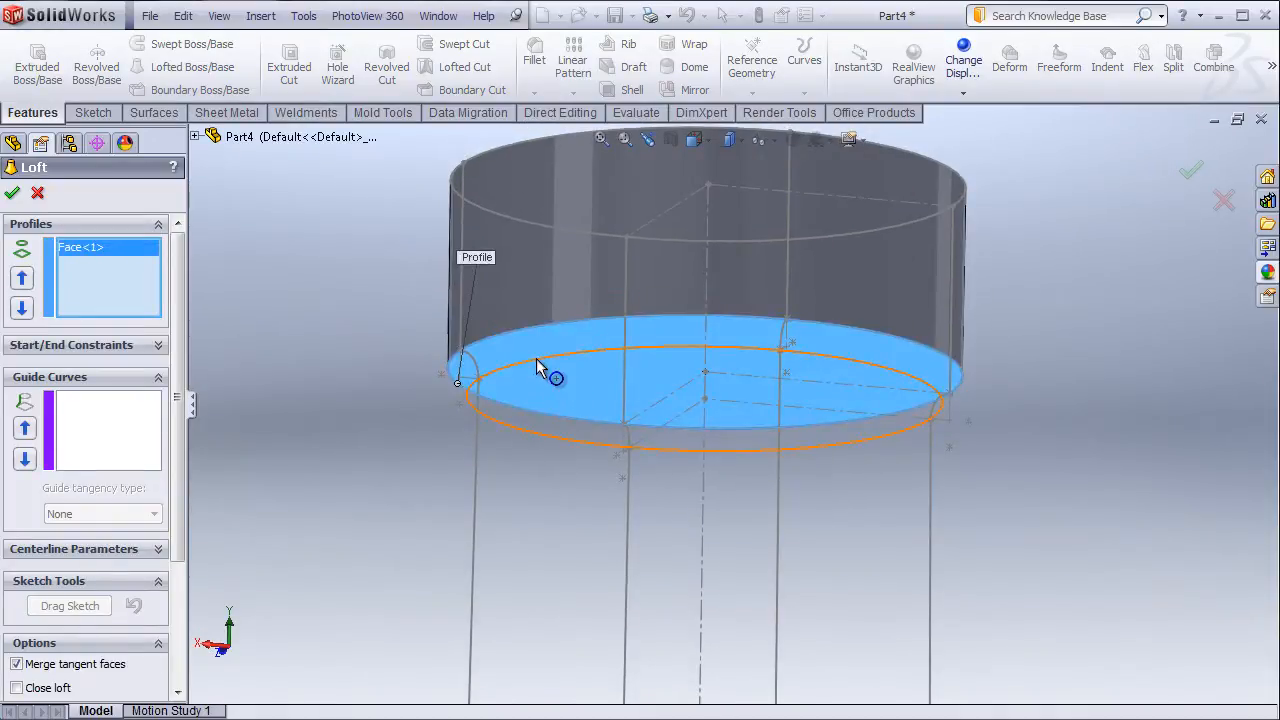
click(537, 368)
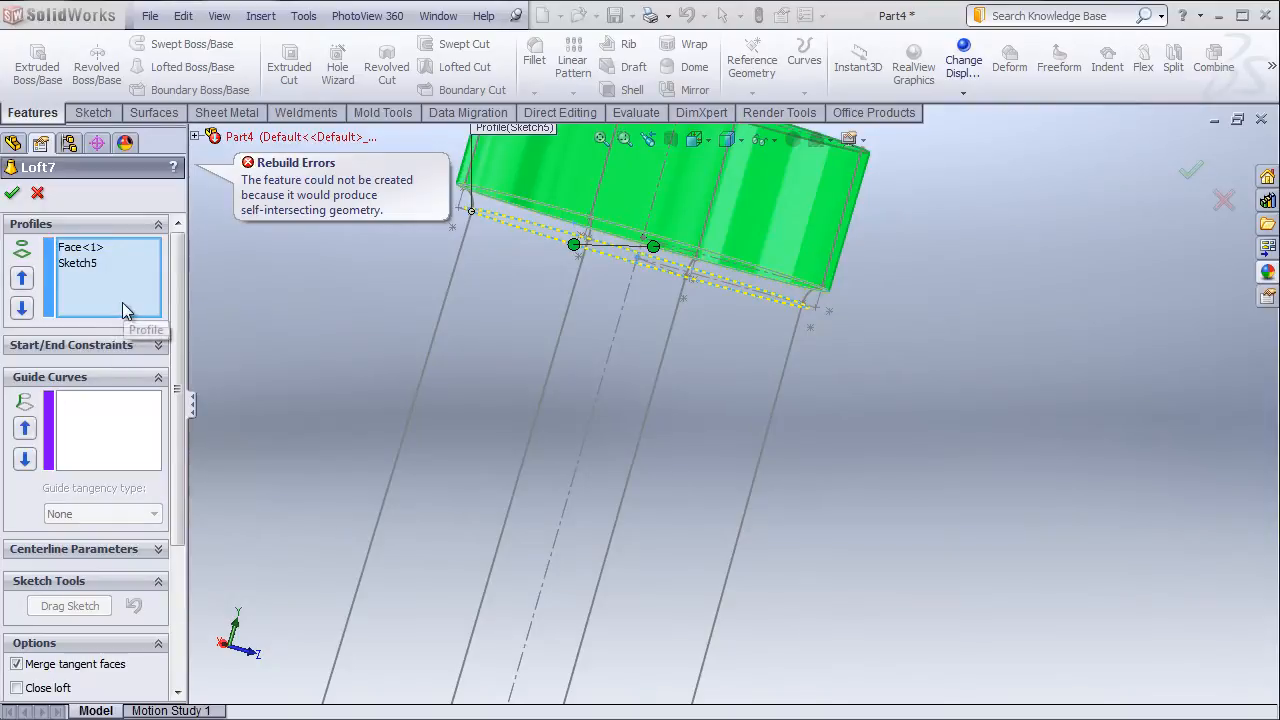
- Add the curved bottle outline on the negative Z side as the first guide curve between the lip face and Sketch5
click(92, 412)
scroll(560, 268, up, 3)
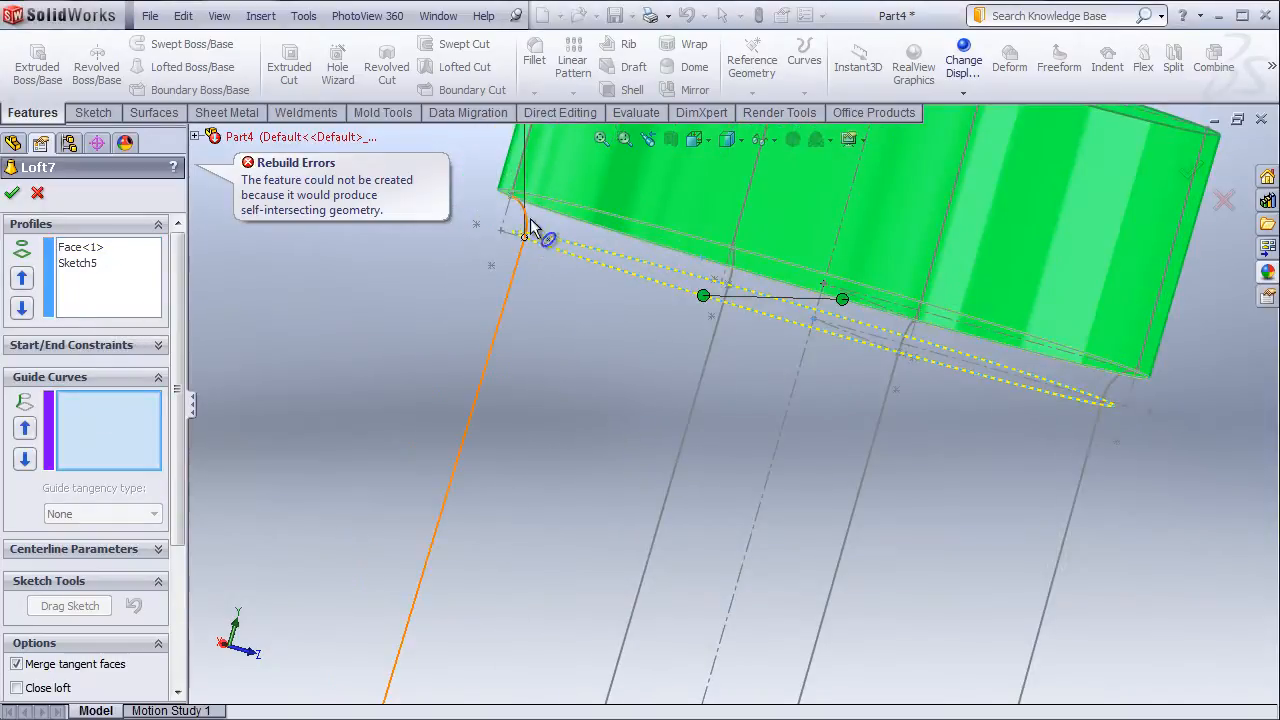
click(525, 230)
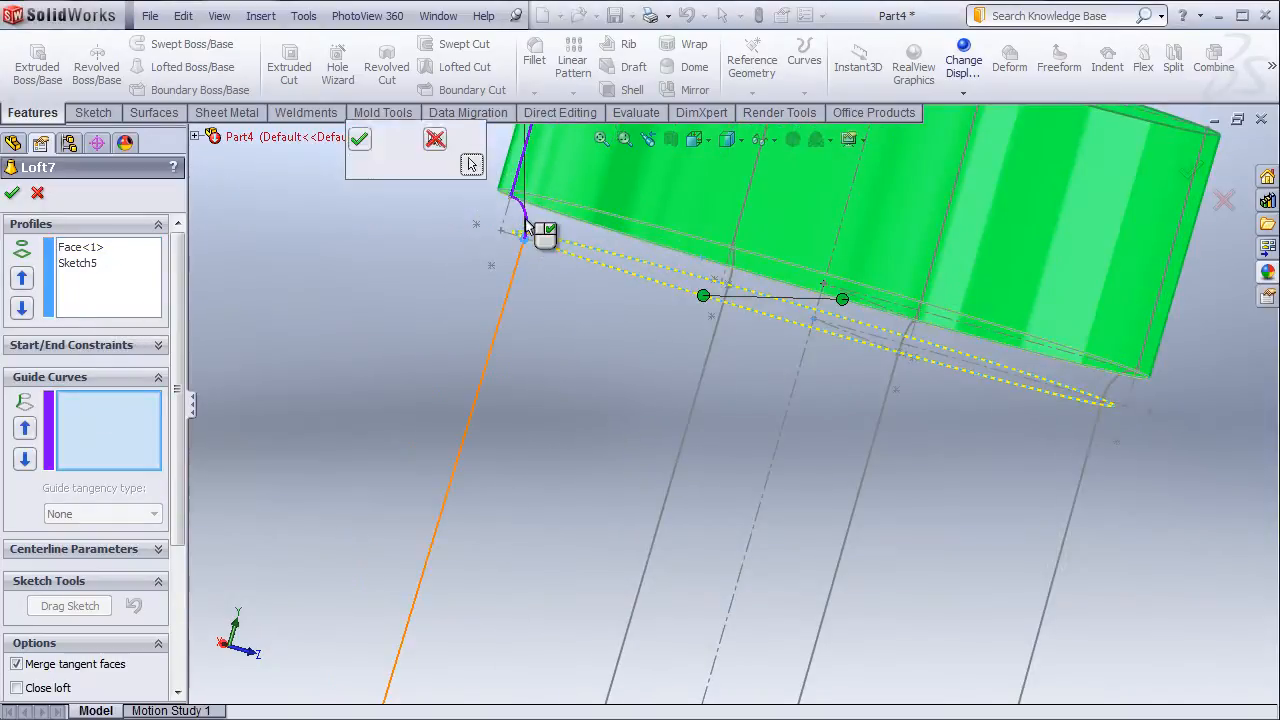
click(358, 143)
- Add the bottle outline on the negative X side, with its small arc under the lip, as the second guide curve
middle_drag(830, 384, 541, 390)
middle_drag(258, 388, 495, 390)
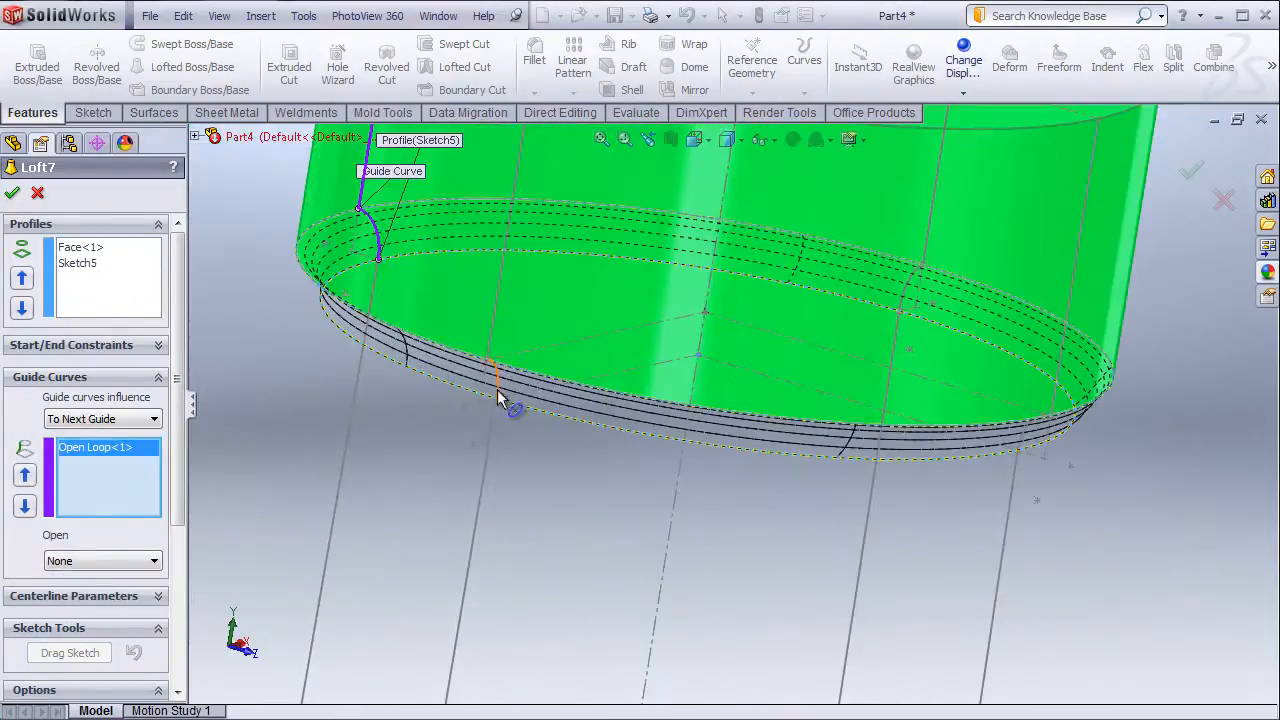
click(497, 395)
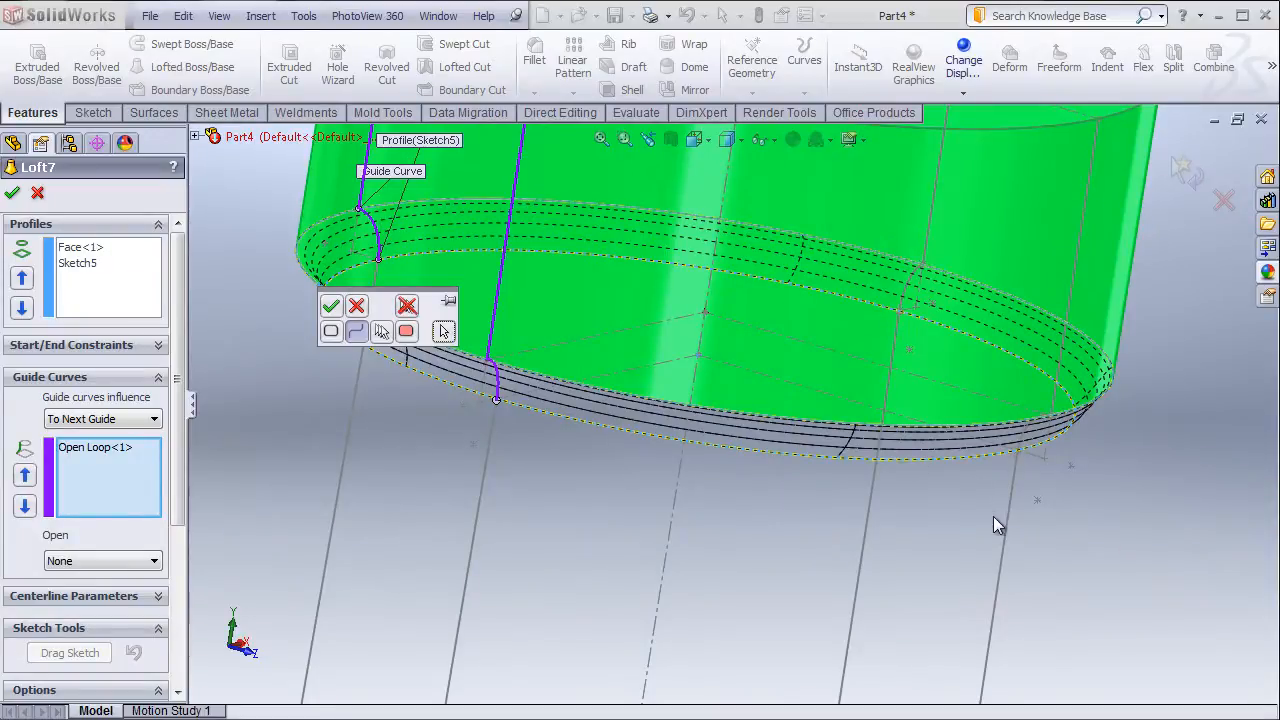
middle_drag(993, 516, 957, 516)
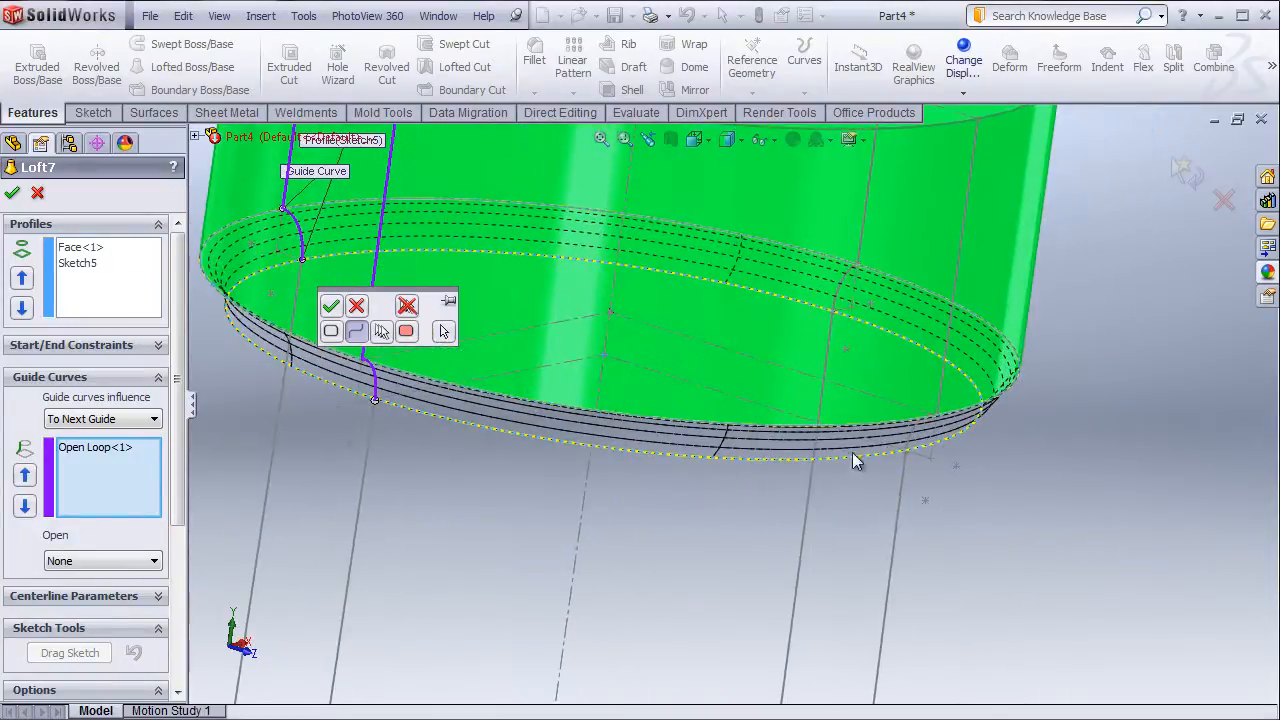
click(331, 306)
- Add the bottle outline on the positive Z side as the third guide curve of the lip transition loft
middle_drag(669, 491, 641, 510)
middle_drag(201, 312, 330, 412)
click(335, 410)
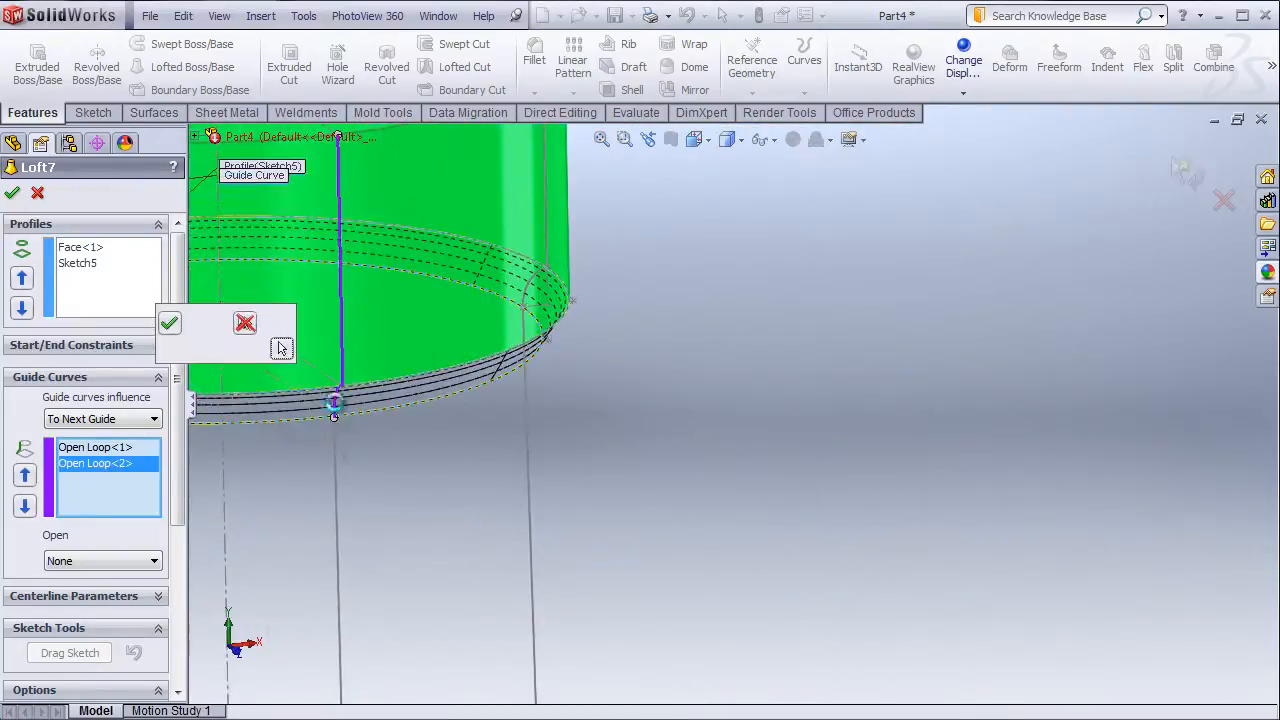
click(170, 324)
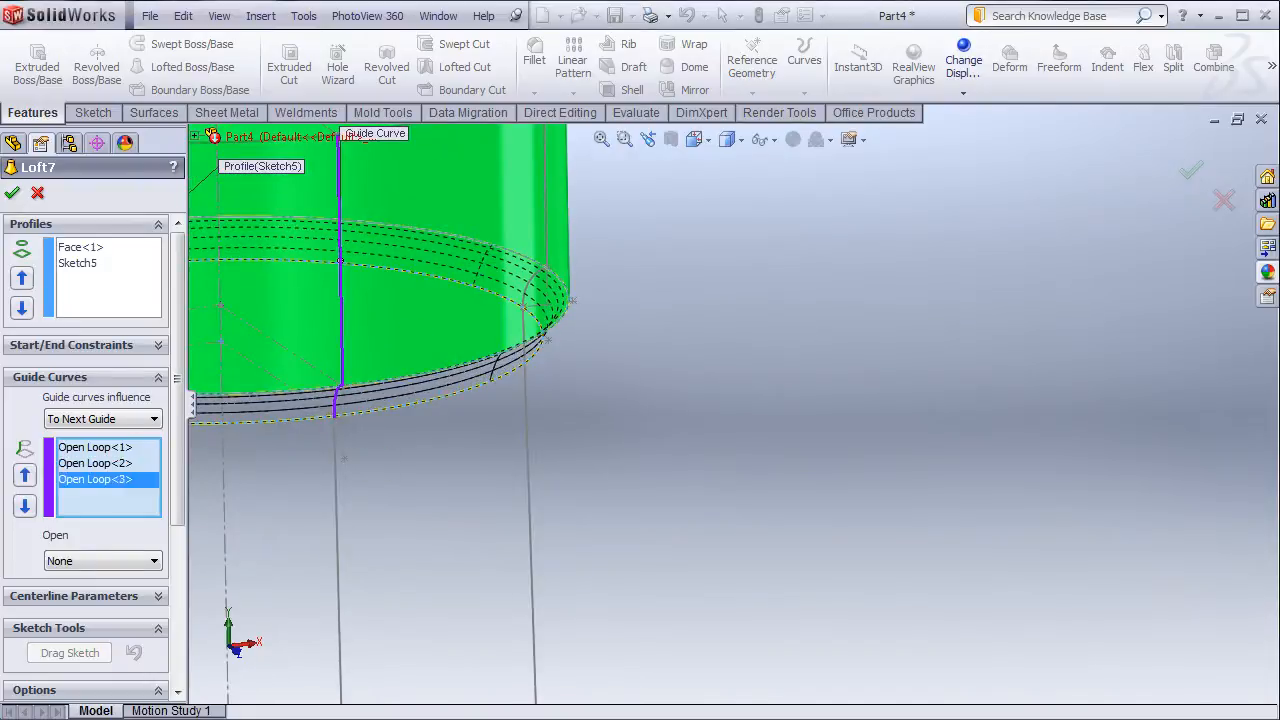
- Add the bottle outline on the positive X side as the fourth guide curve and complete the lip transition loft
middle_drag(650, 424, 627, 428)
scroll(625, 425, up, 5)
scroll(503, 416, down, 4)
middle_drag(506, 424, 472, 432)
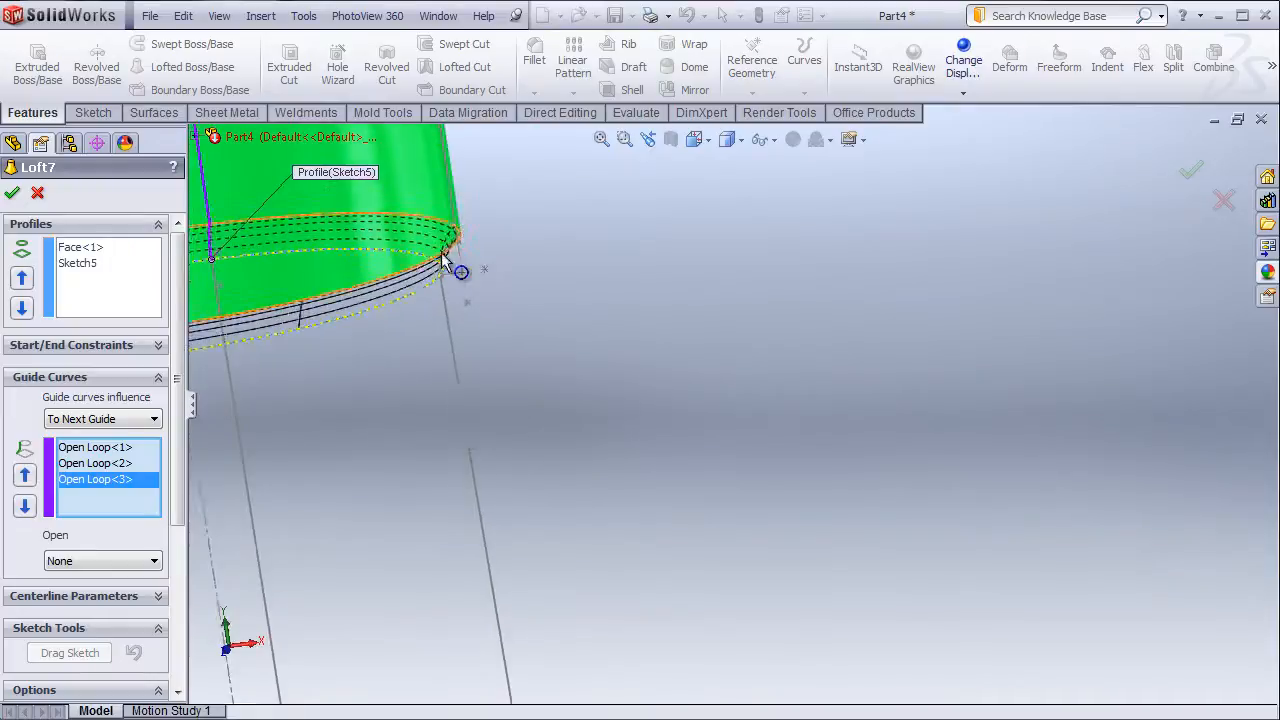
scroll(519, 331, down, 5)
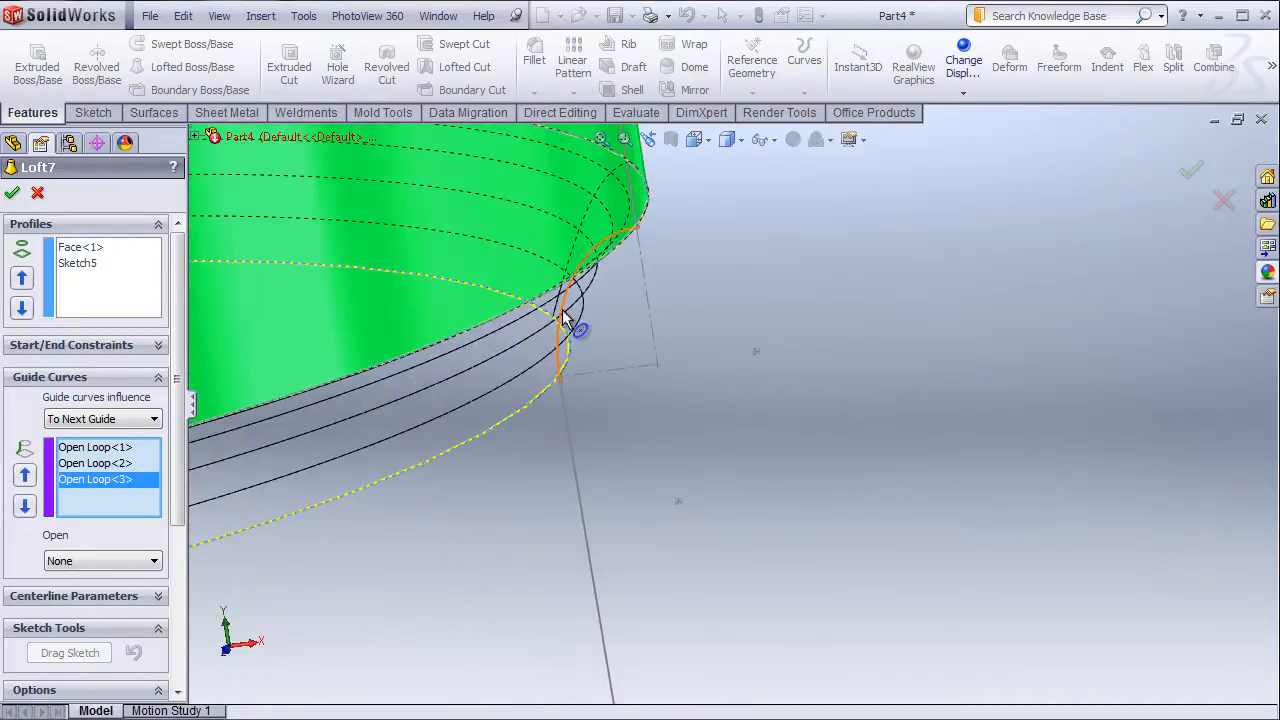
click(565, 318)
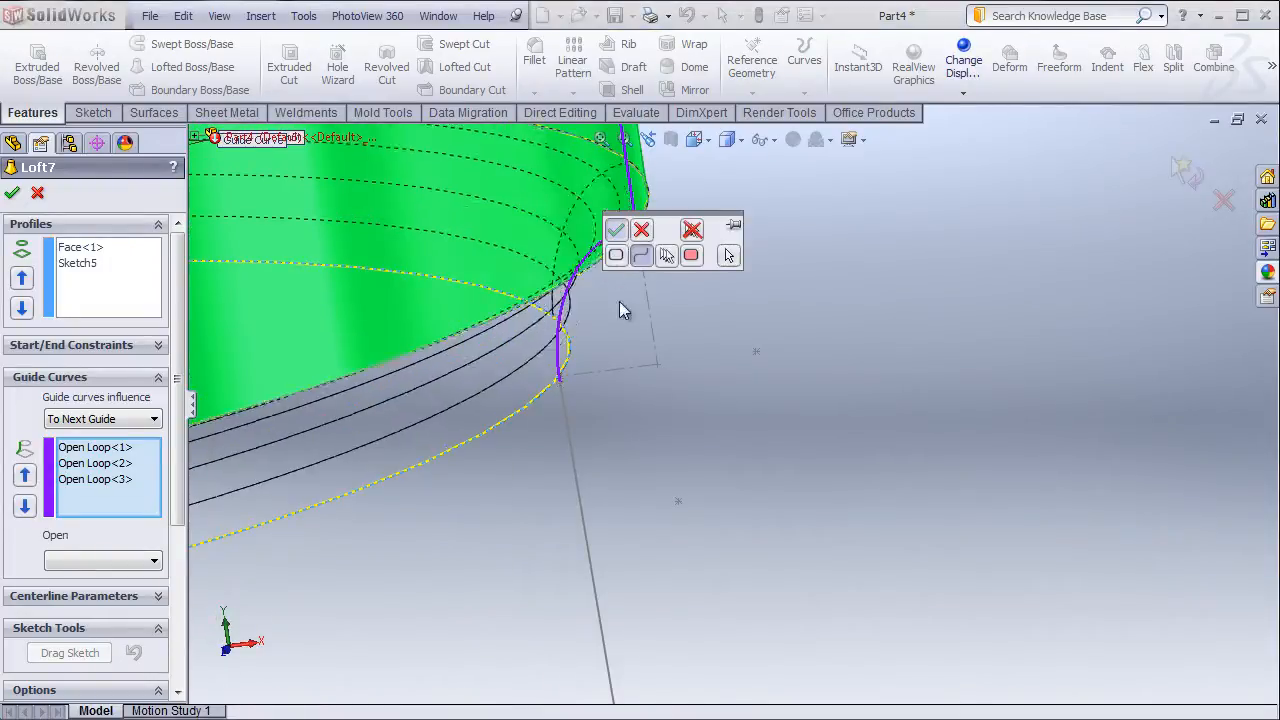
right_click(619, 301)
scroll(626, 363, up, 6)
middle_drag(585, 560, 670, 540)
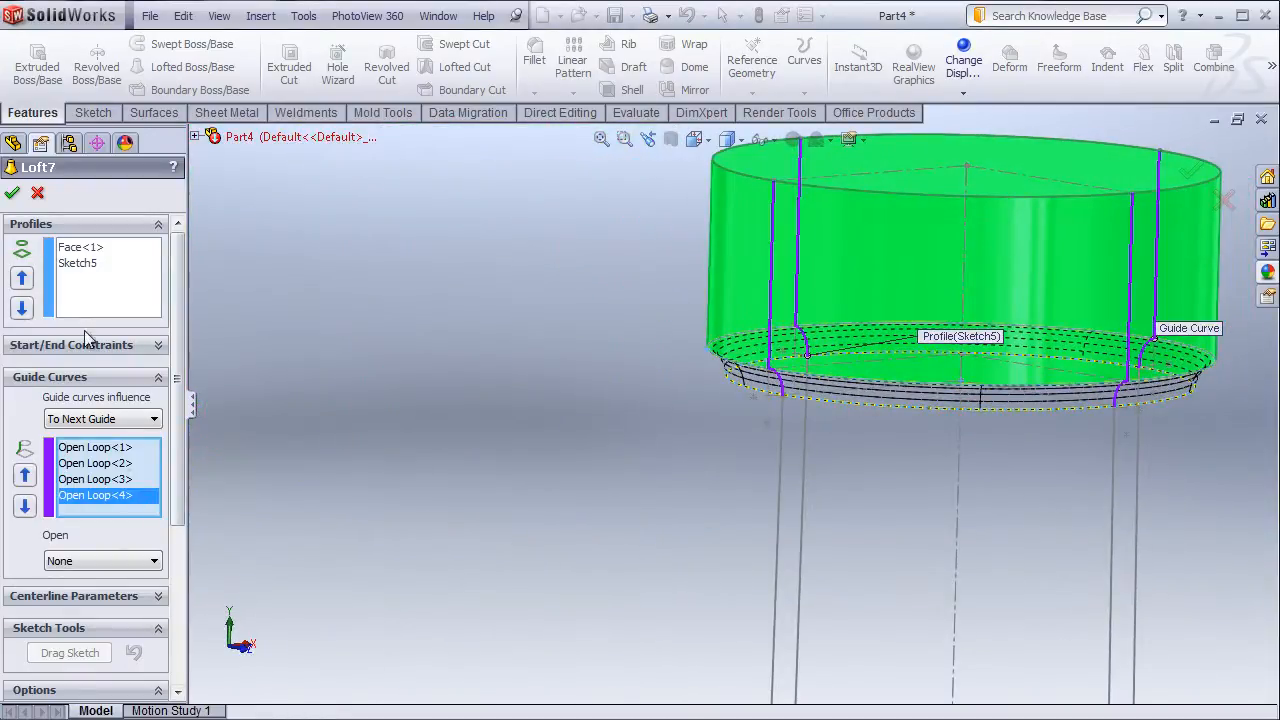
click(12, 196)
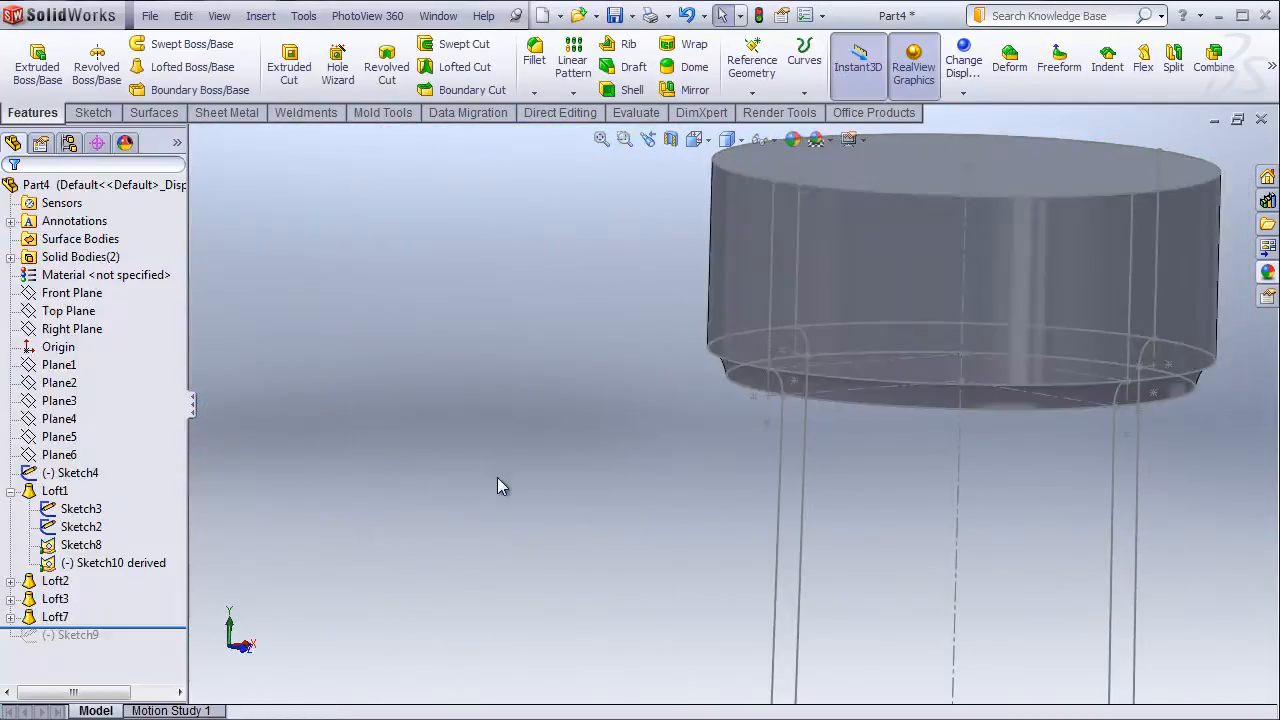
- Start the neck loft with the lower face of the lip transition and the Sketch4 circle as profiles
scroll(998, 534, down, 4)
scroll(737, 495, up, 2)
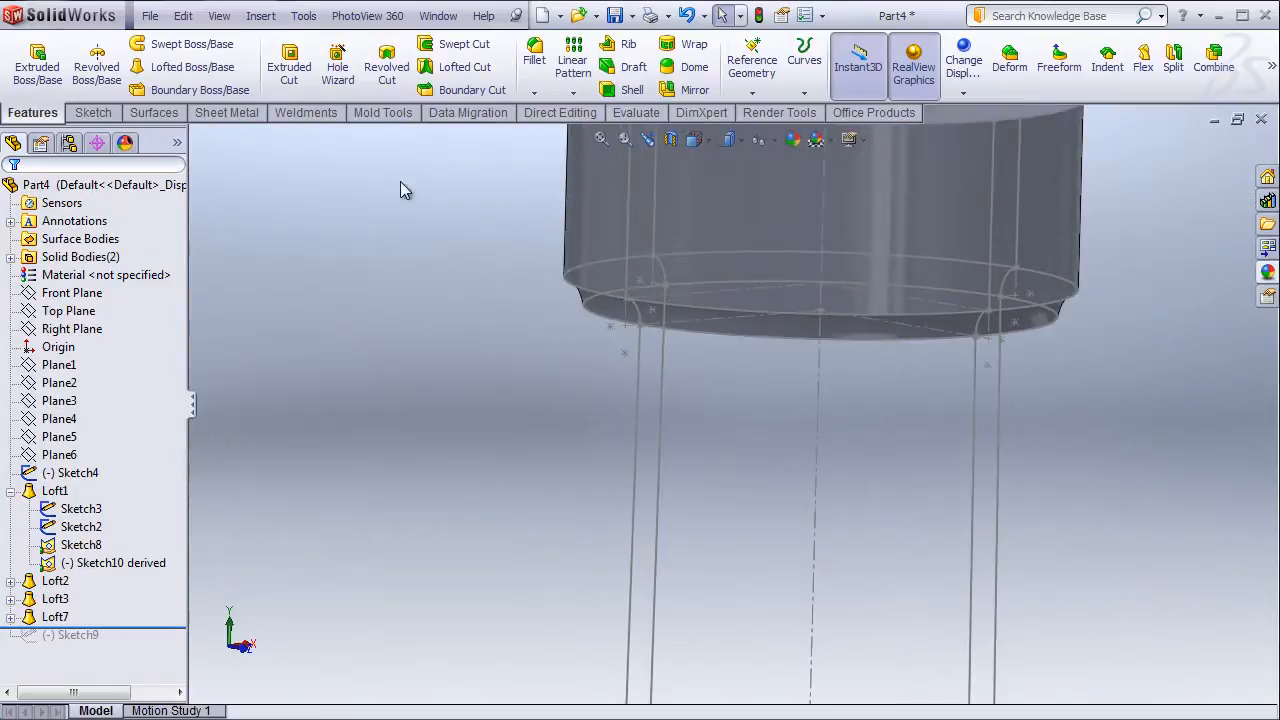
click(185, 67)
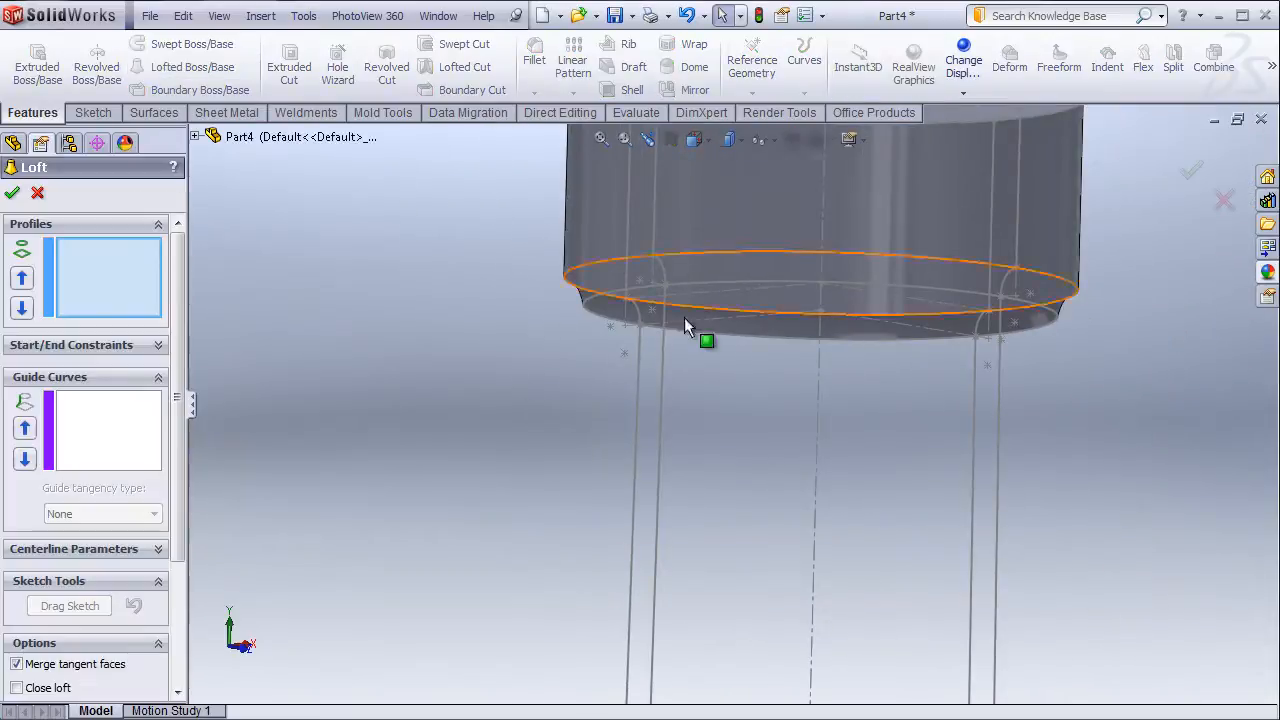
scroll(705, 448, up, 3)
middle_drag(705, 448, 686, 374)
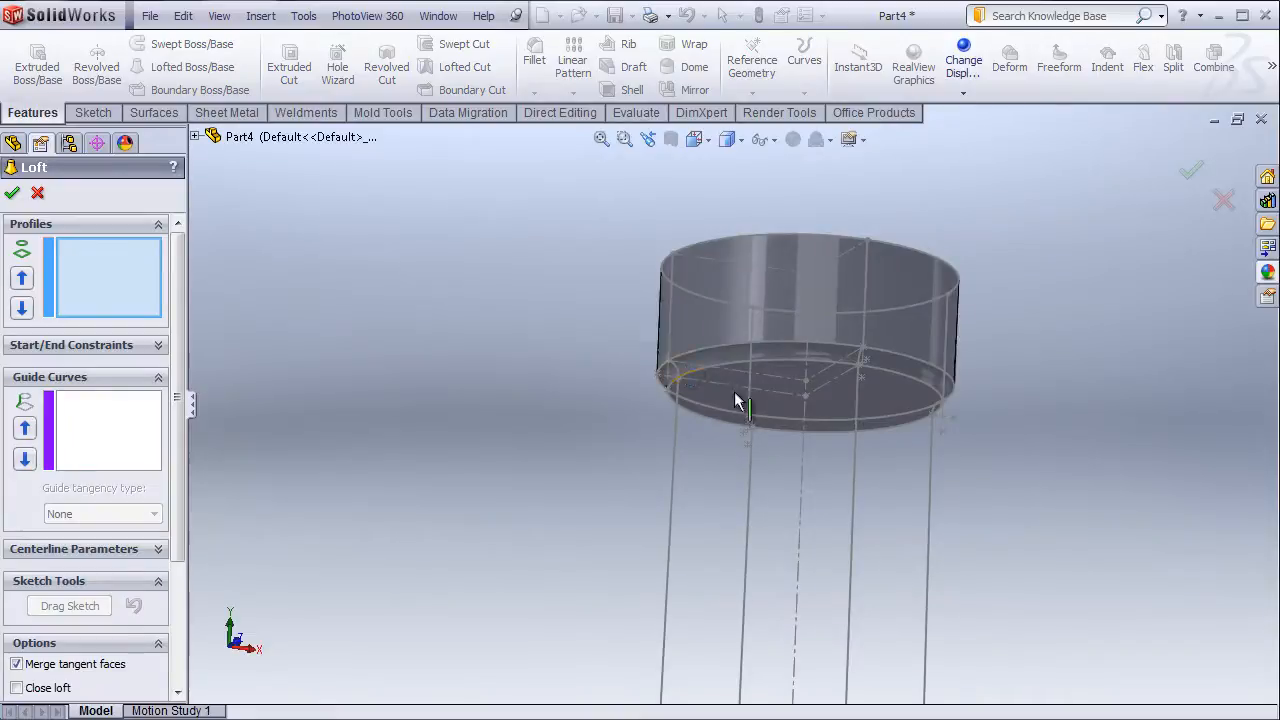
scroll(732, 402, down, 3)
click(688, 412)
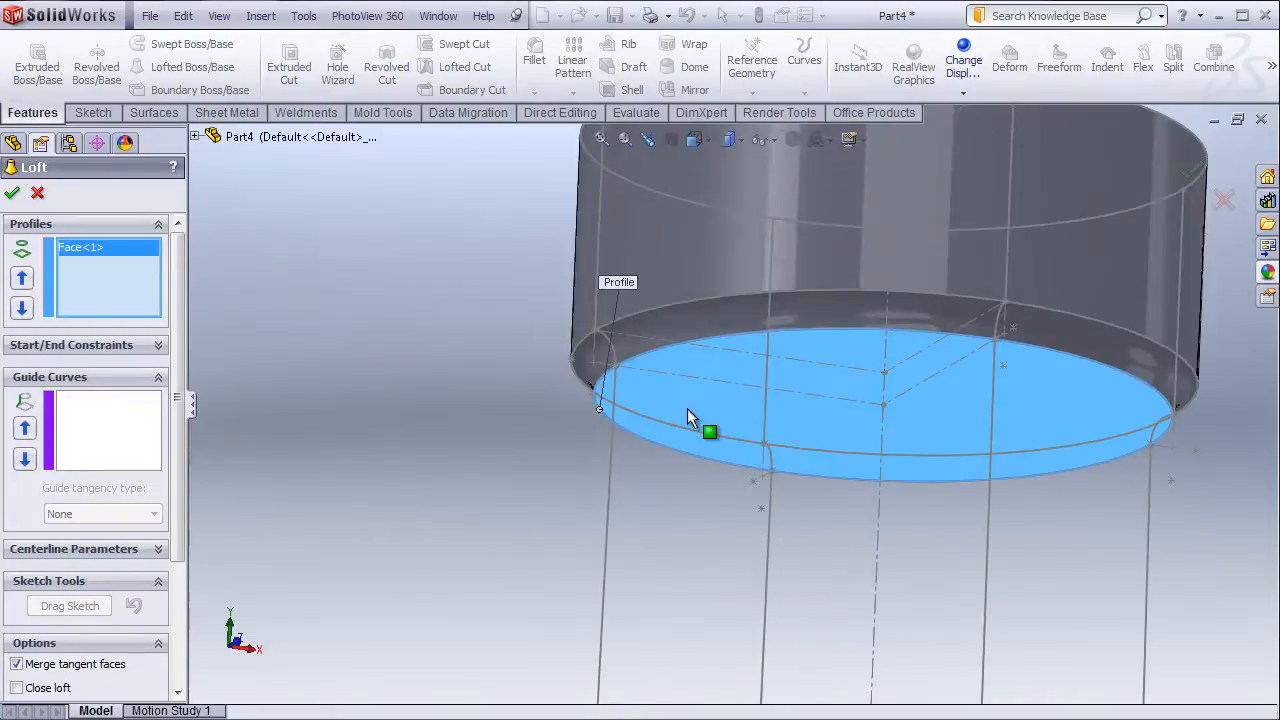
scroll(684, 411, up, 11)
scroll(721, 569, down, 2)
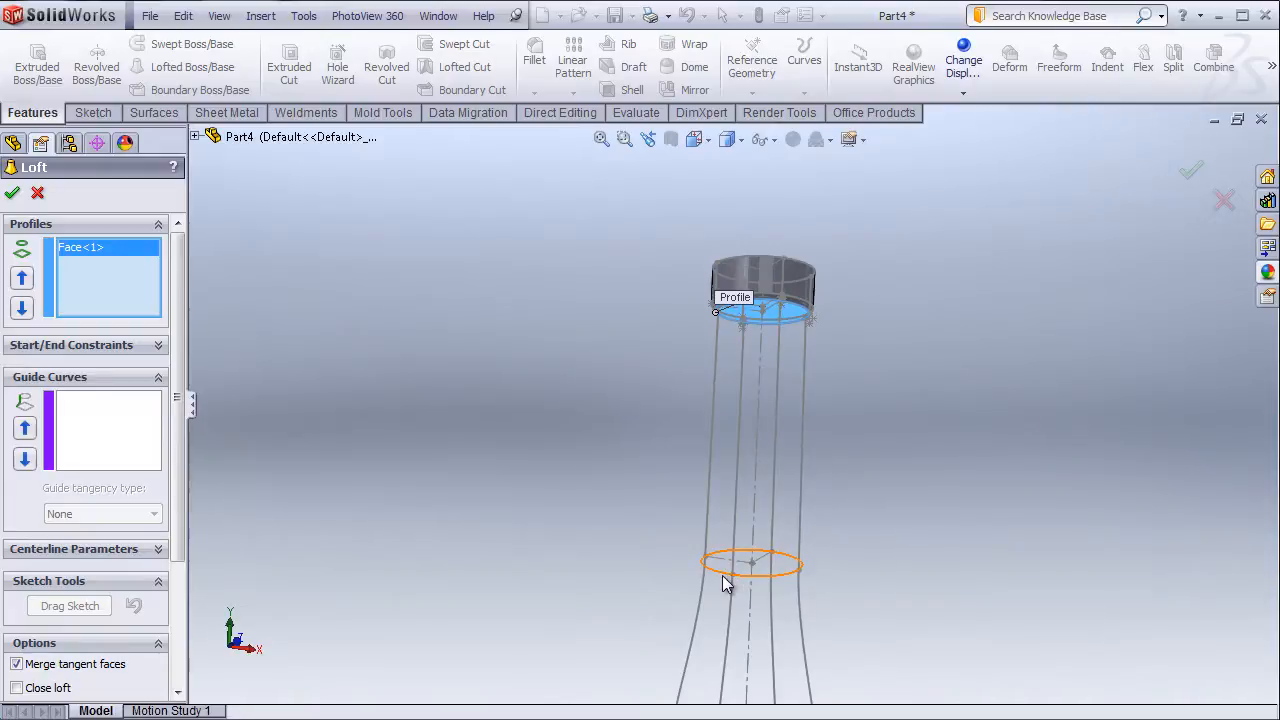
scroll(703, 574, down, 5)
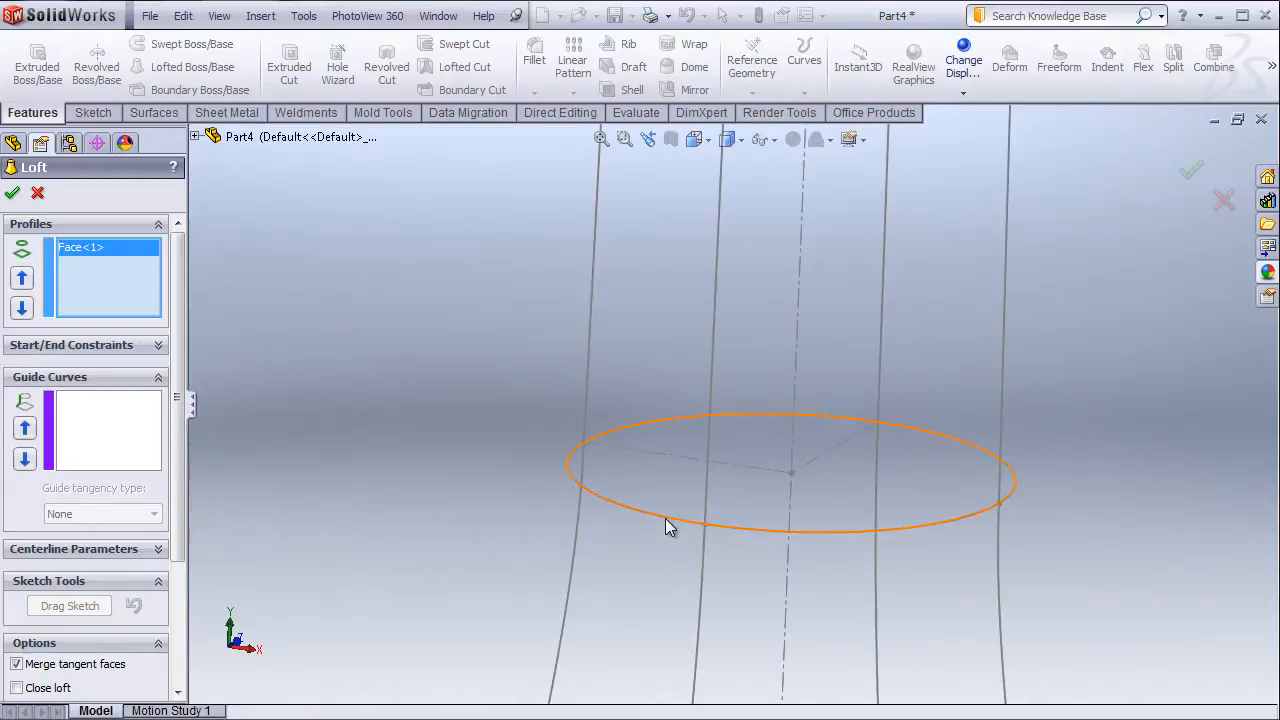
click(666, 526)
- Align the connector points of the neck loft's two circular profiles and complete the loft without guide curves
scroll(665, 524, up, 3)
scroll(700, 440, up, 3)
middle_drag(598, 358, 651, 354)
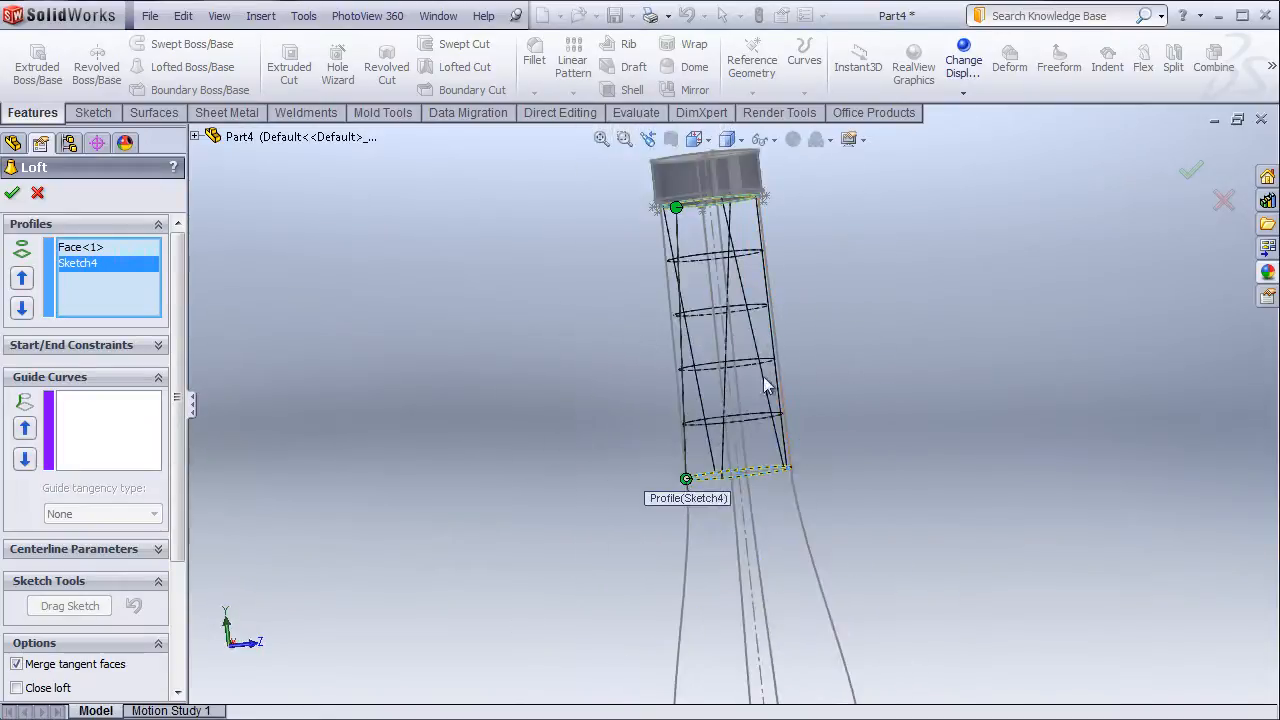
scroll(742, 362, down, 2)
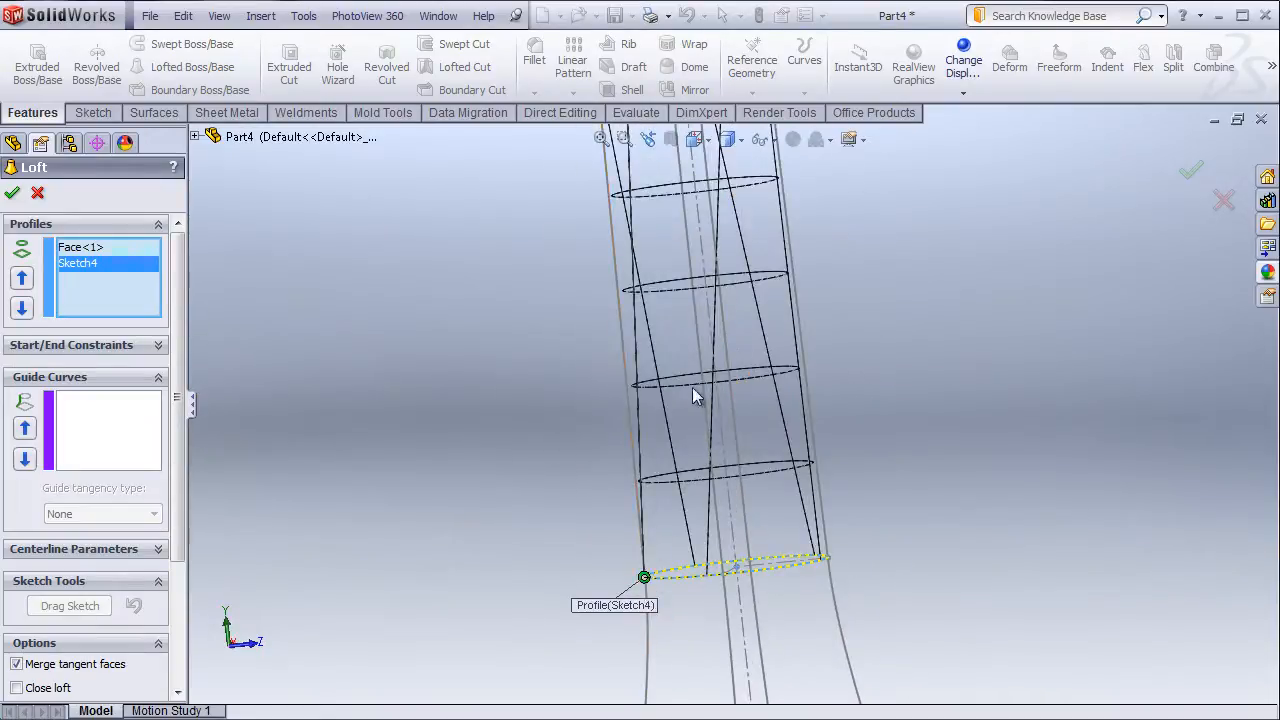
scroll(676, 441, up, 3)
scroll(719, 318, down, 3)
key(ctrl+5)
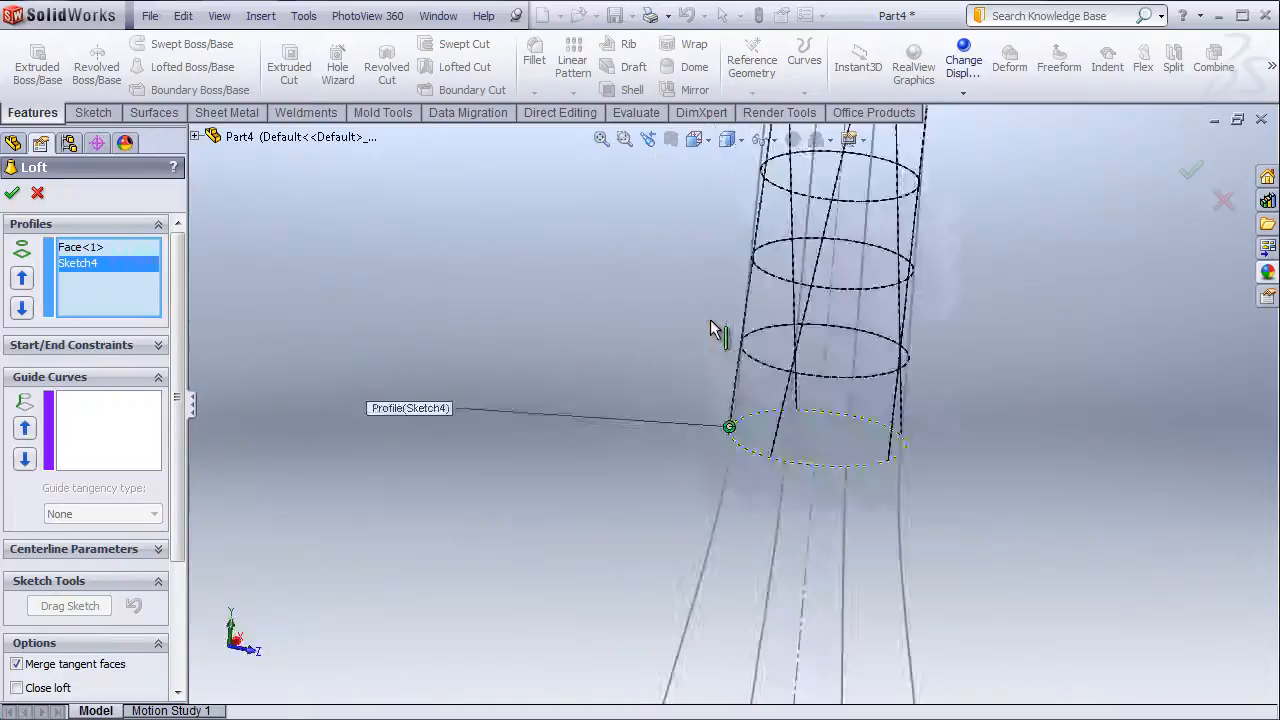
scroll(710, 319, down, 3)
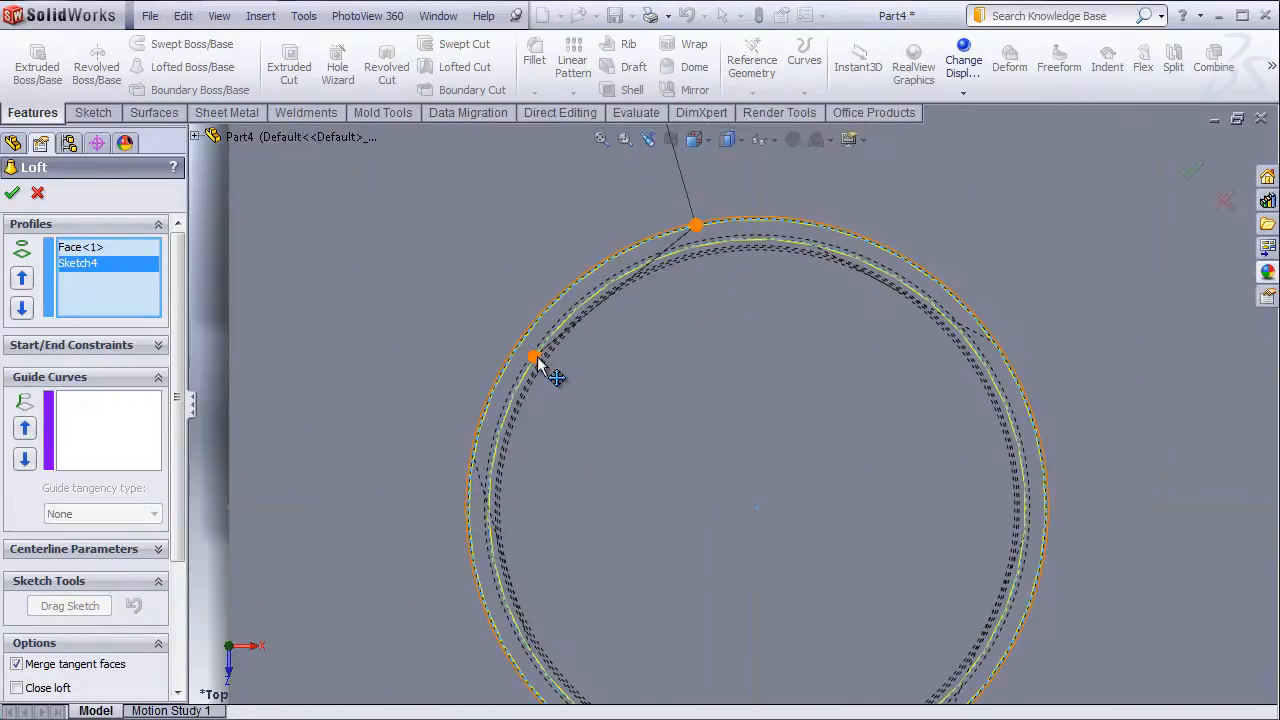
drag(696, 225, 566, 315)
click(12, 194)
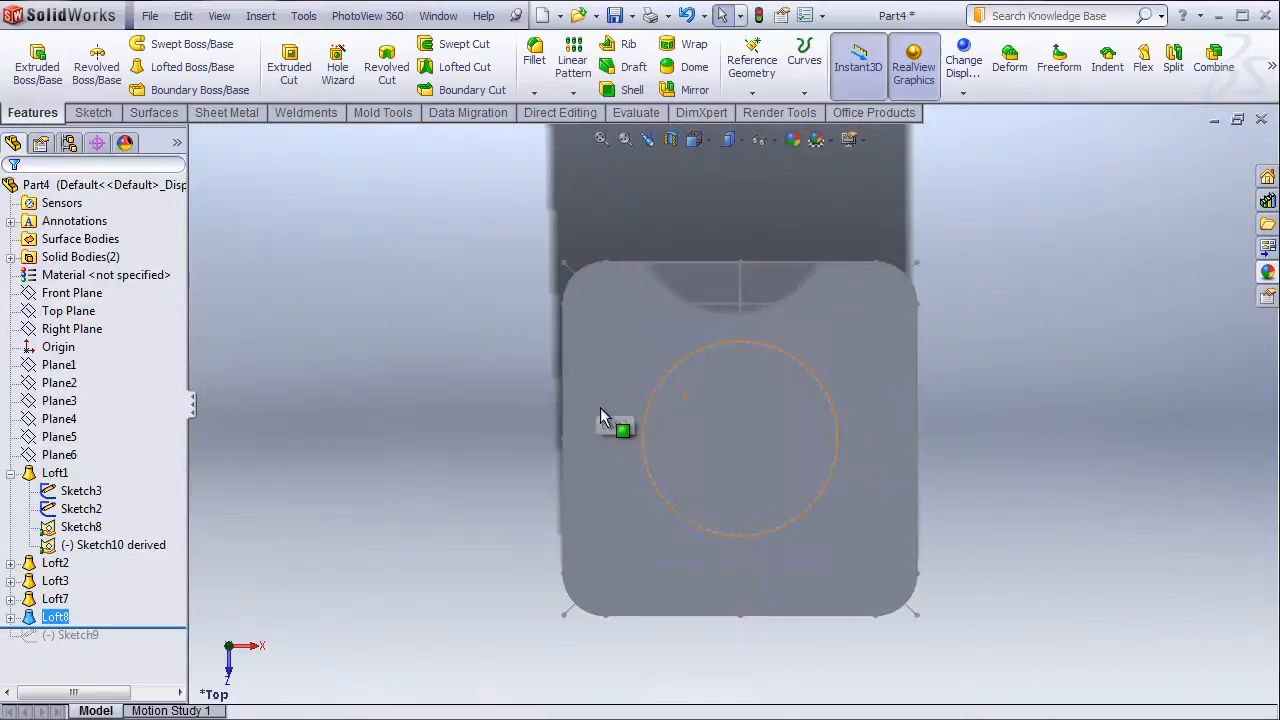
- Start the shoulder loft with the lower circular face of the neck as its first profile
middle_drag(606, 423, 803, 300)
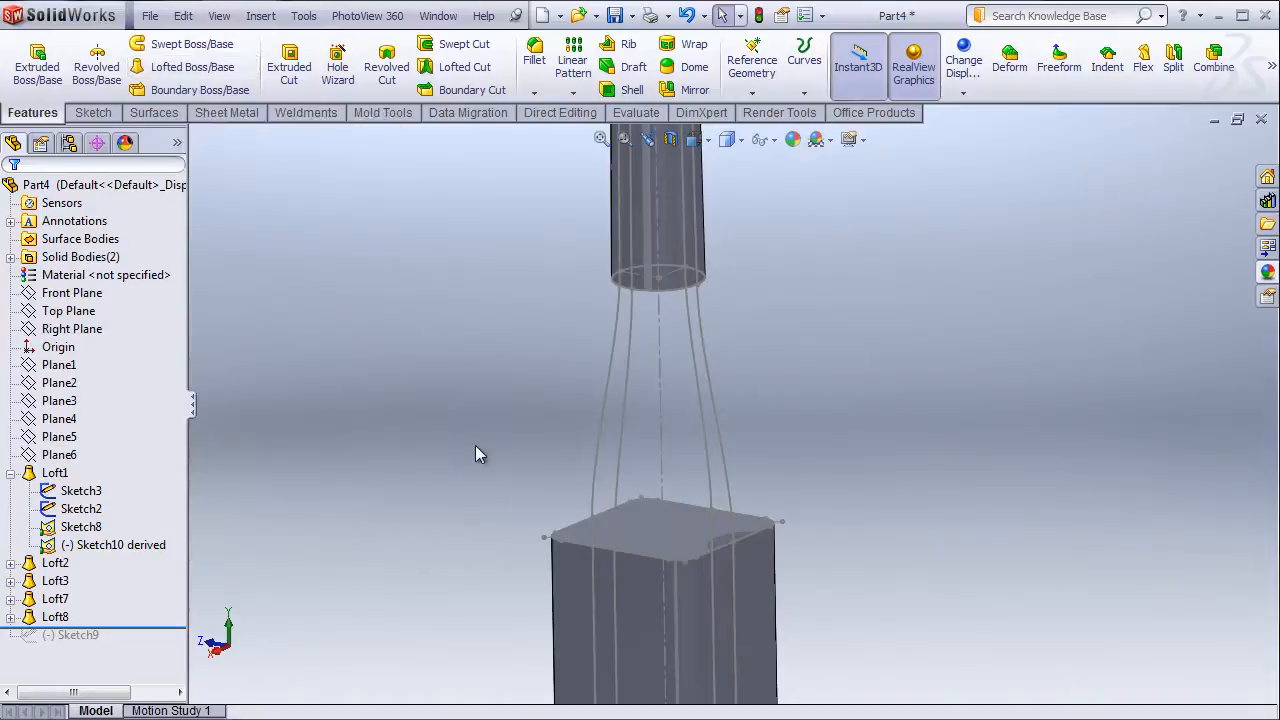
middle_drag(623, 288, 618, 325)
scroll(767, 262, down, 3)
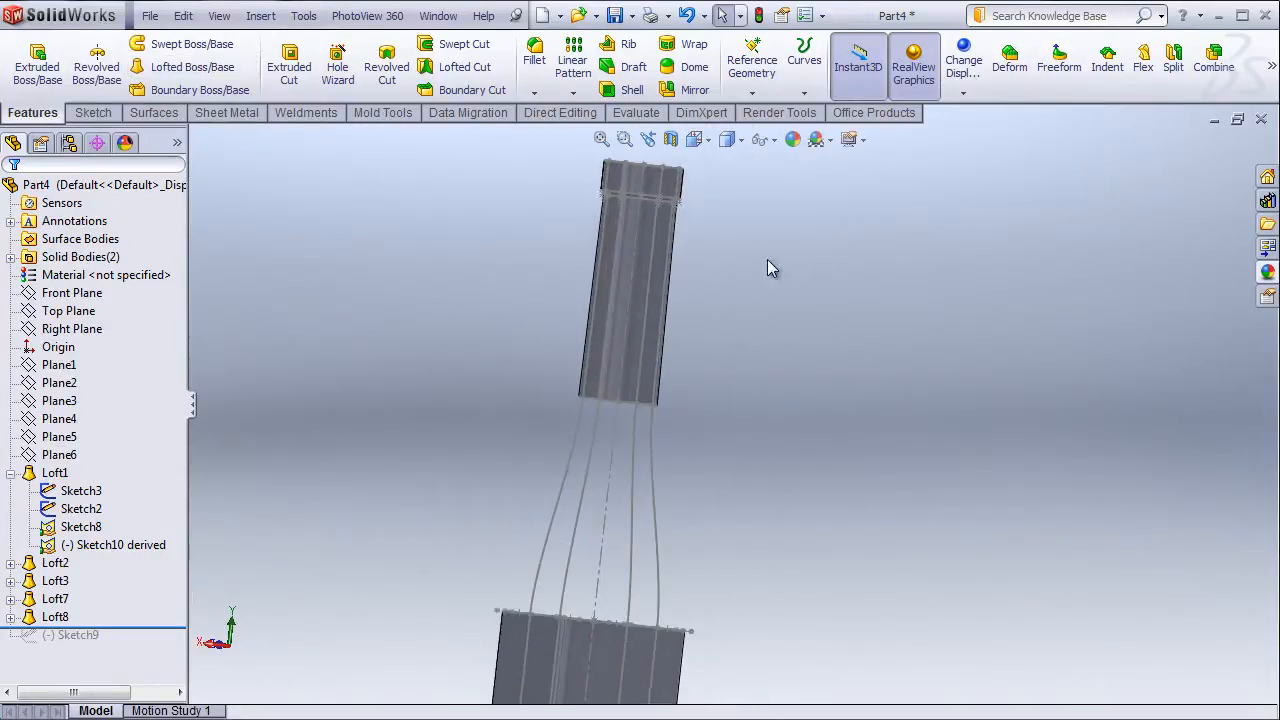
click(180, 76)
middle_drag(500, 418, 456, 342)
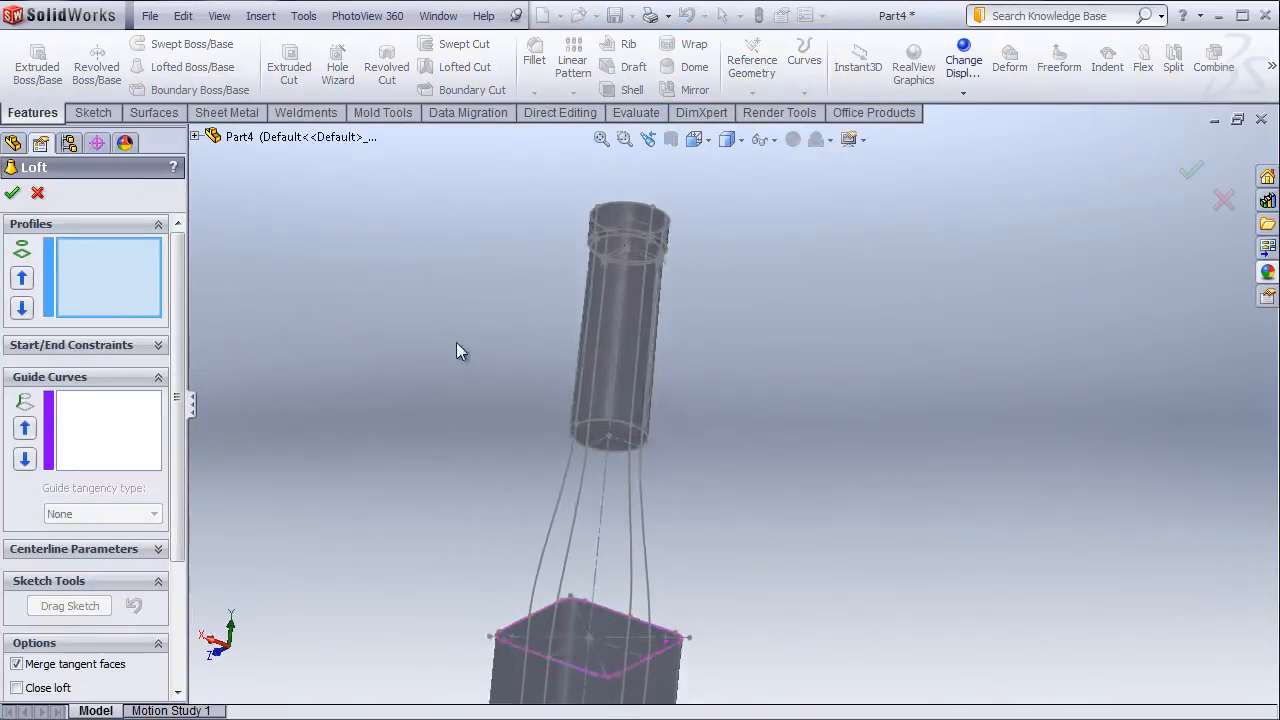
scroll(580, 434, down, 4)
click(665, 421)
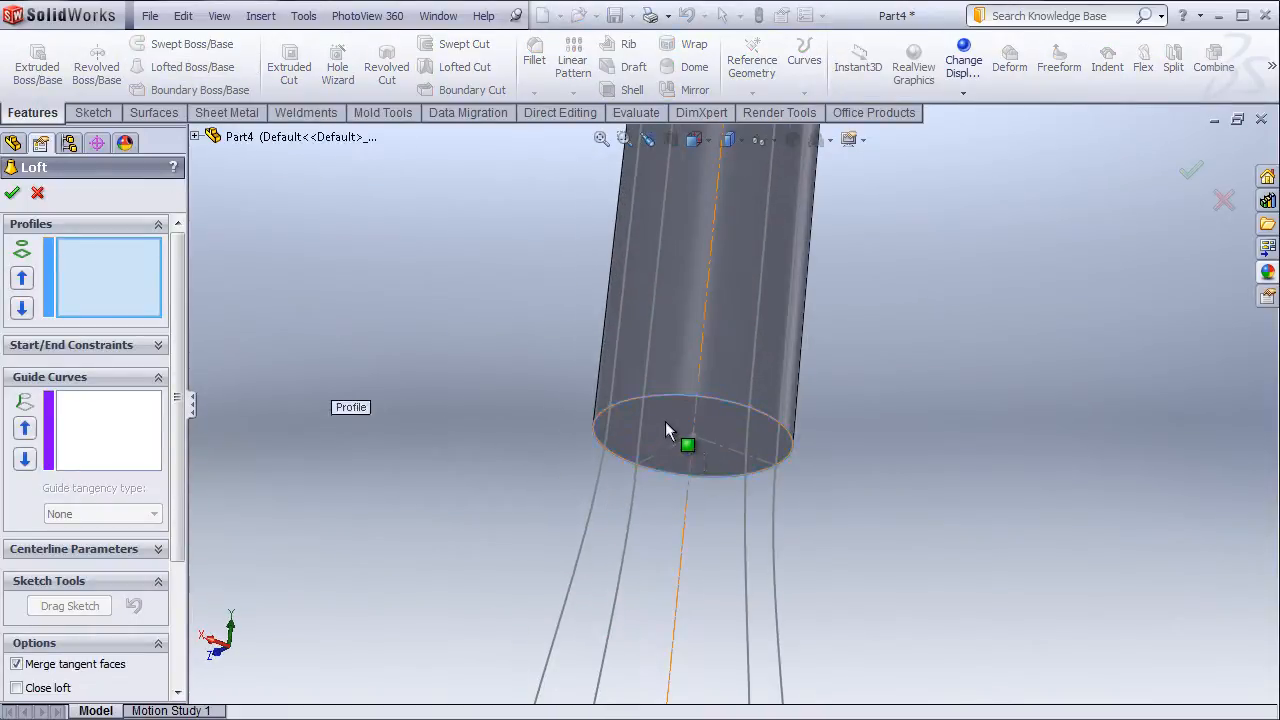
- Add the body's top face as the second profile and complete the shoulder loft
scroll(720, 420, up, 3)
middle_drag(801, 486, 858, 345)
middle_drag(486, 493, 742, 611)
click(742, 611)
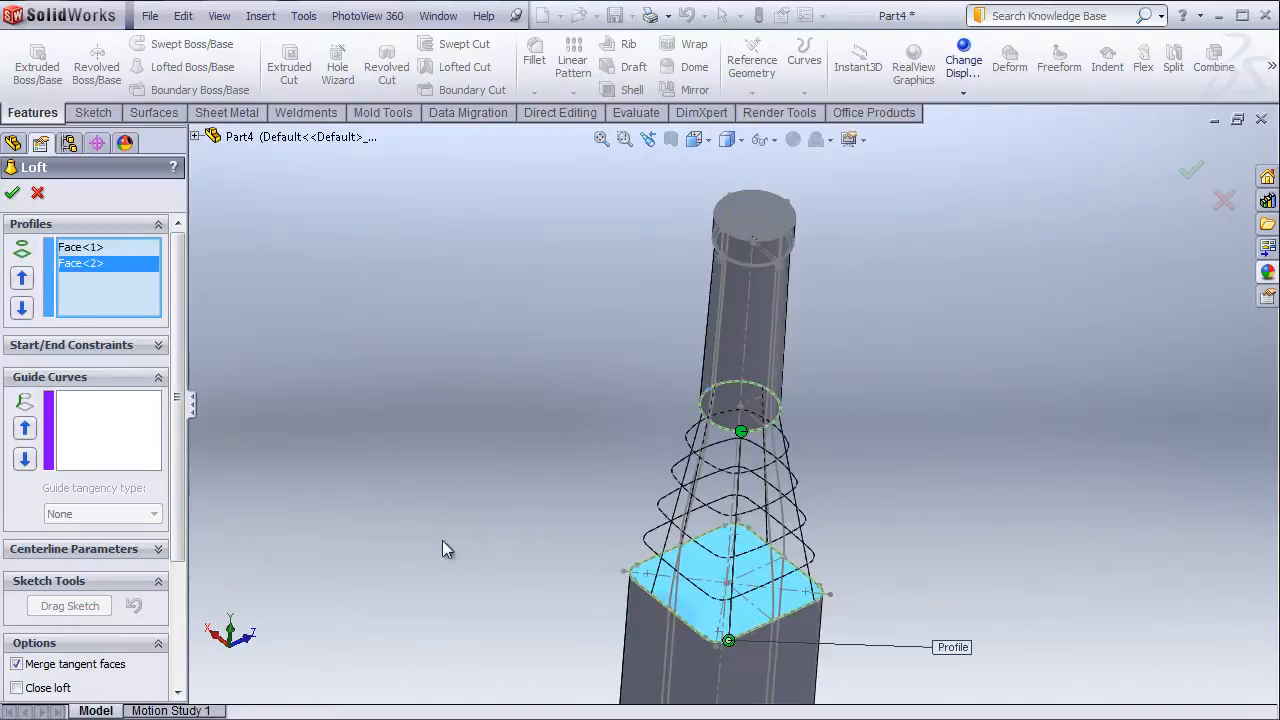
middle_drag(479, 518, 400, 386)
scroll(594, 543, down, 5)
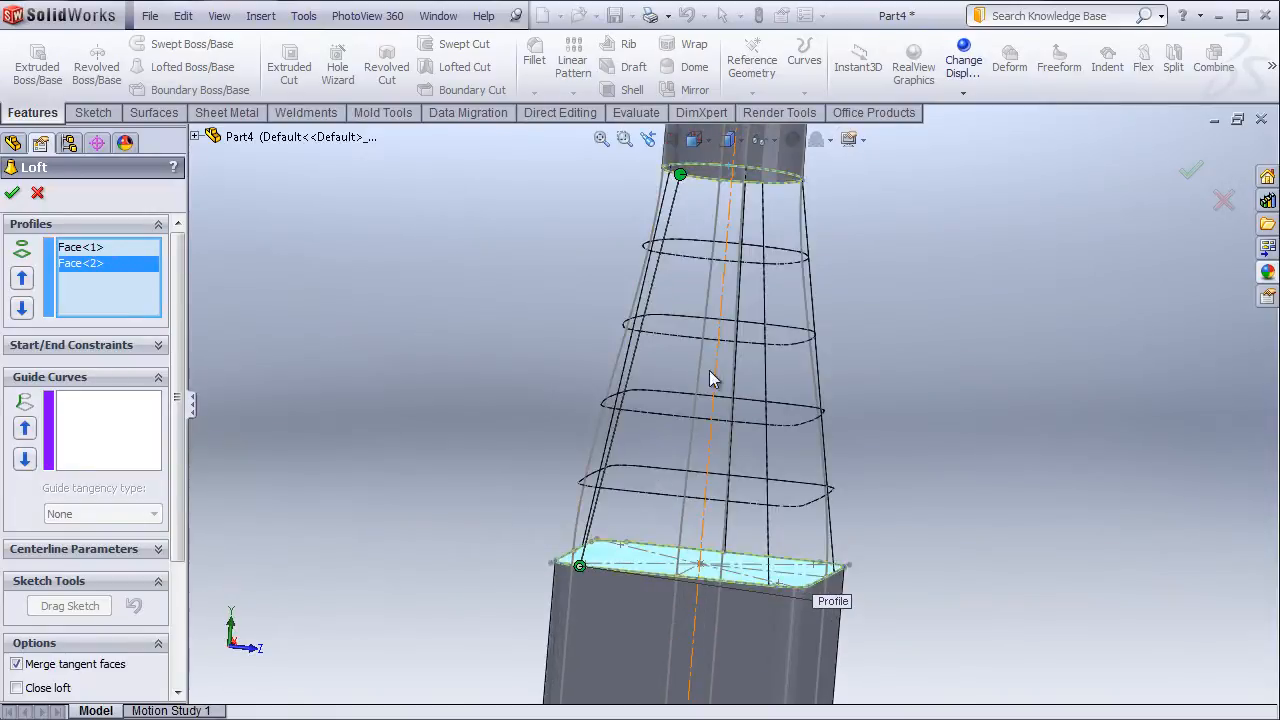
click(12, 192)
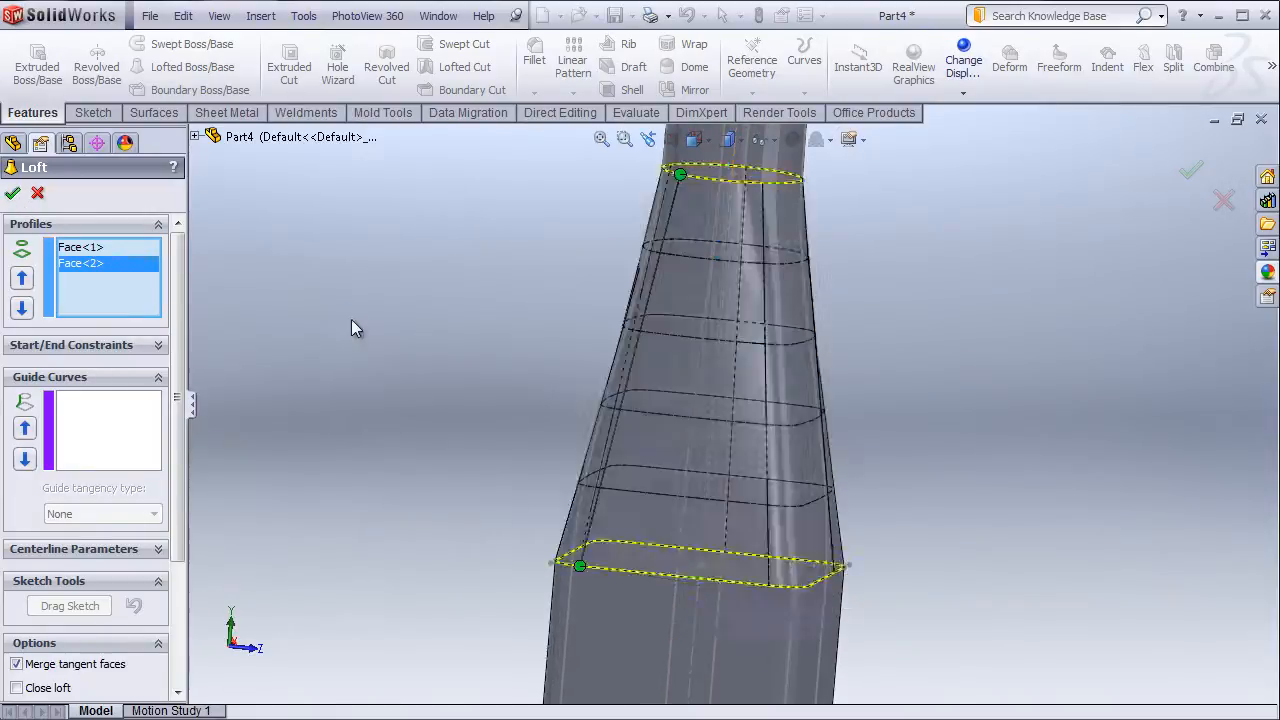
- Edit the shoulder loft and add the bottle outline on the negative Z side as its first guide curve
middle_drag(516, 388, 557, 385)
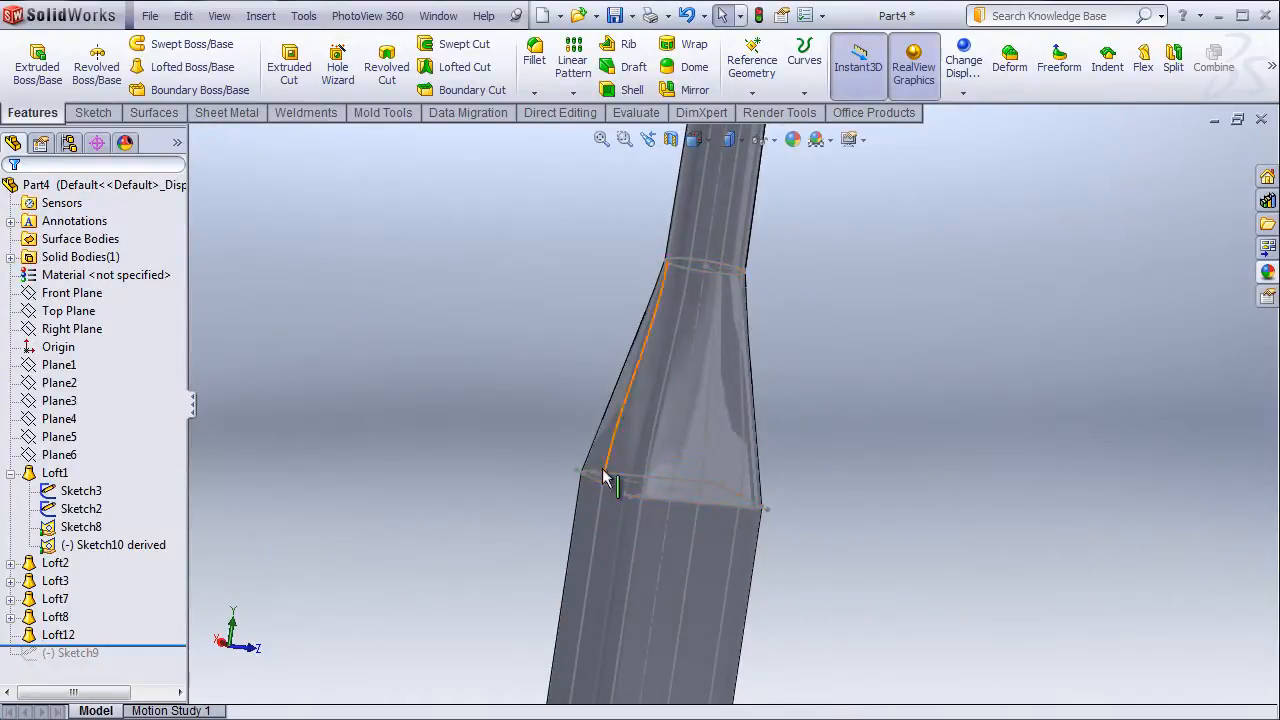
click(62, 636)
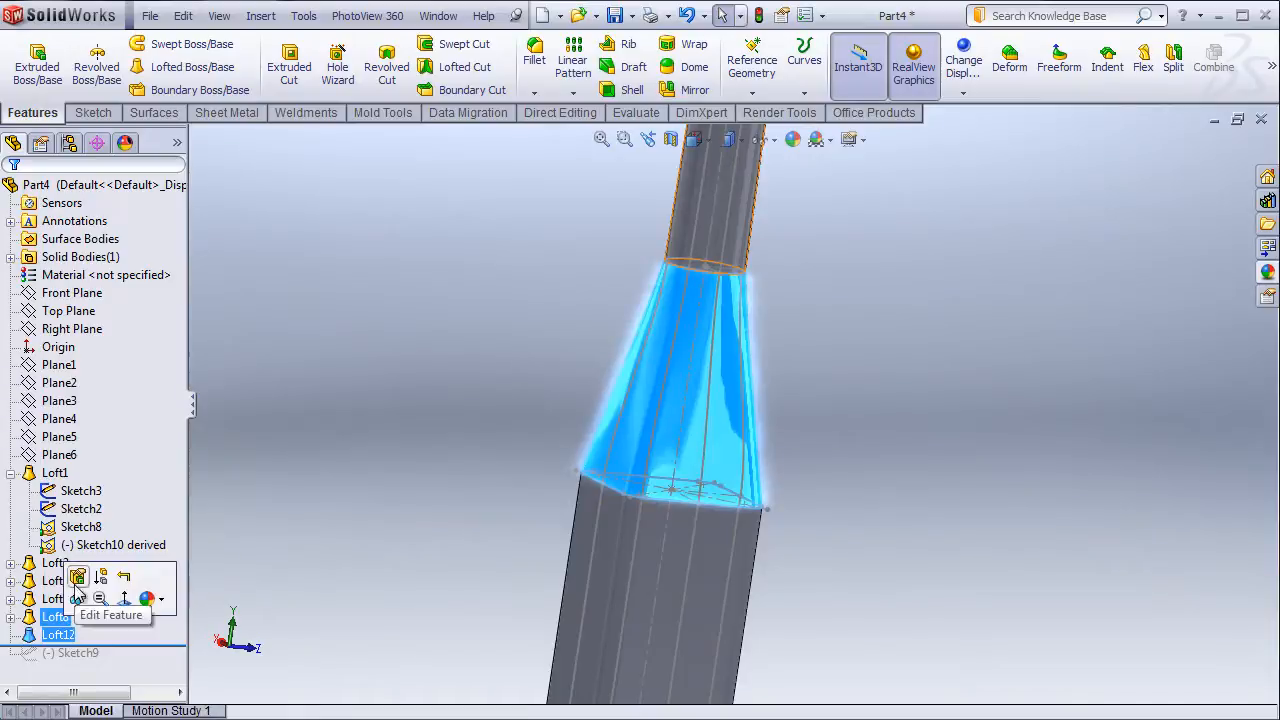
click(86, 582)
middle_drag(566, 421, 523, 411)
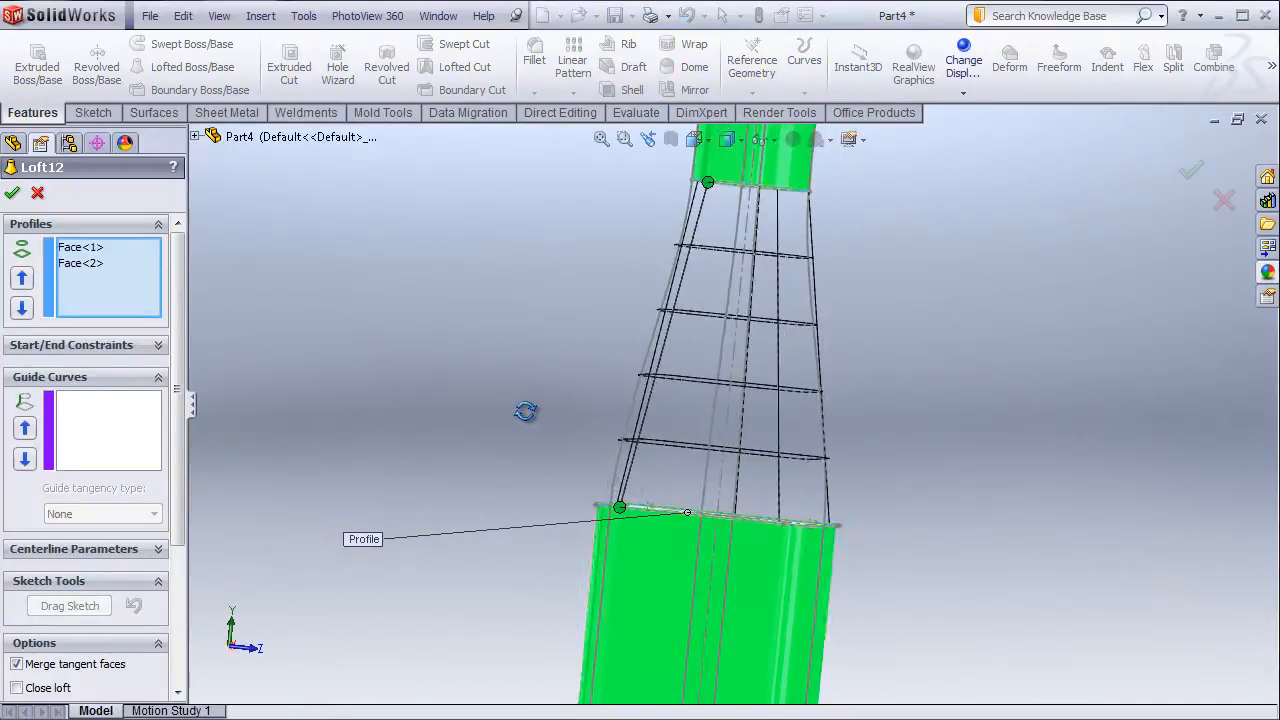
scroll(622, 472, down, 2)
click(121, 436)
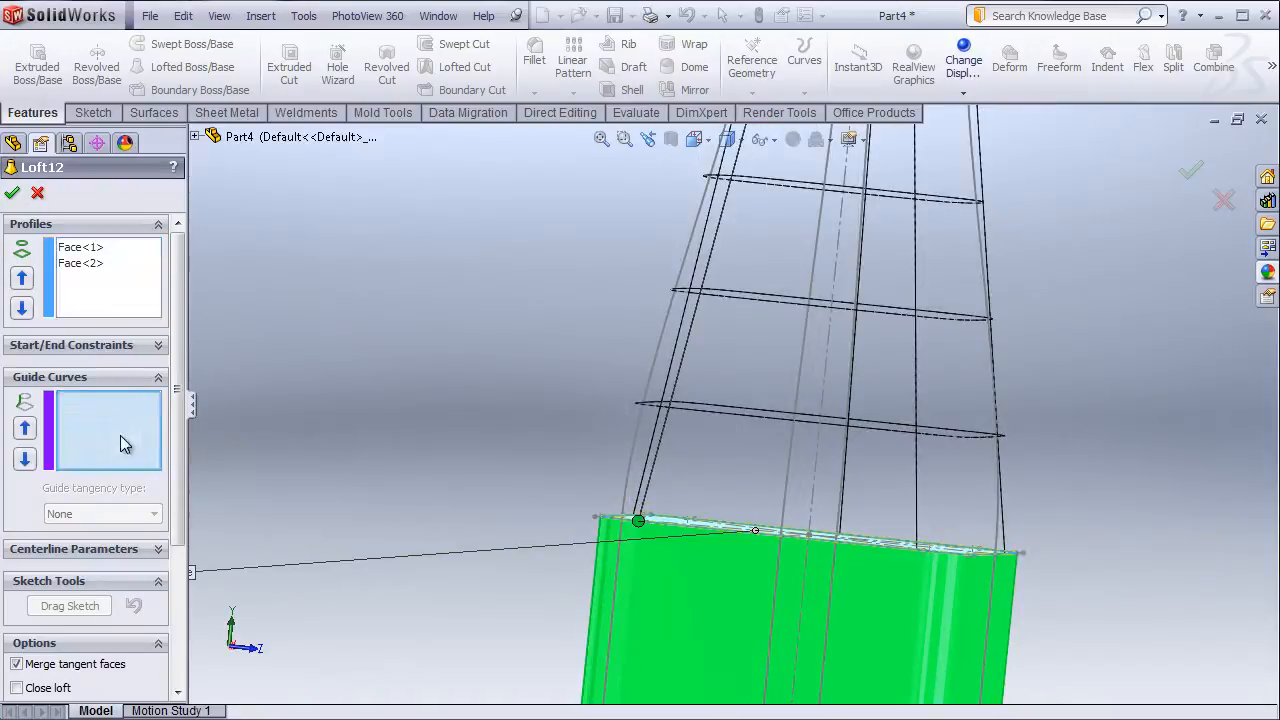
click(635, 437)
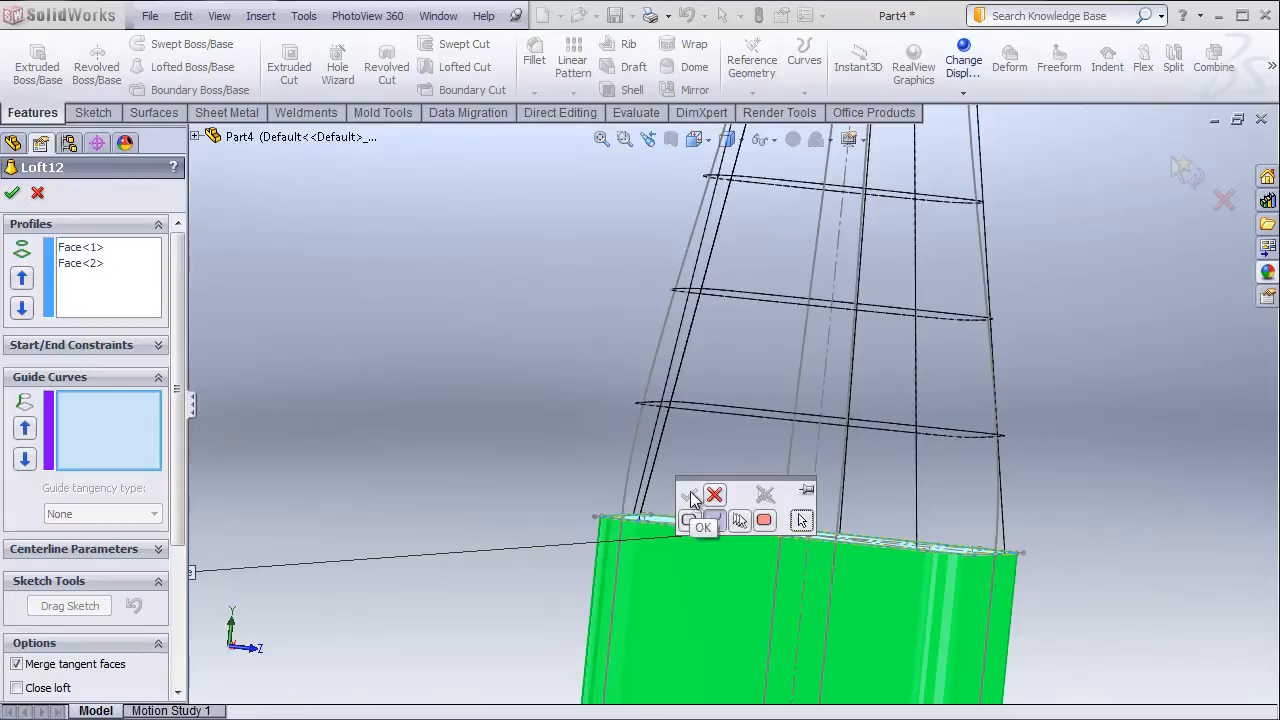
click(633, 461)
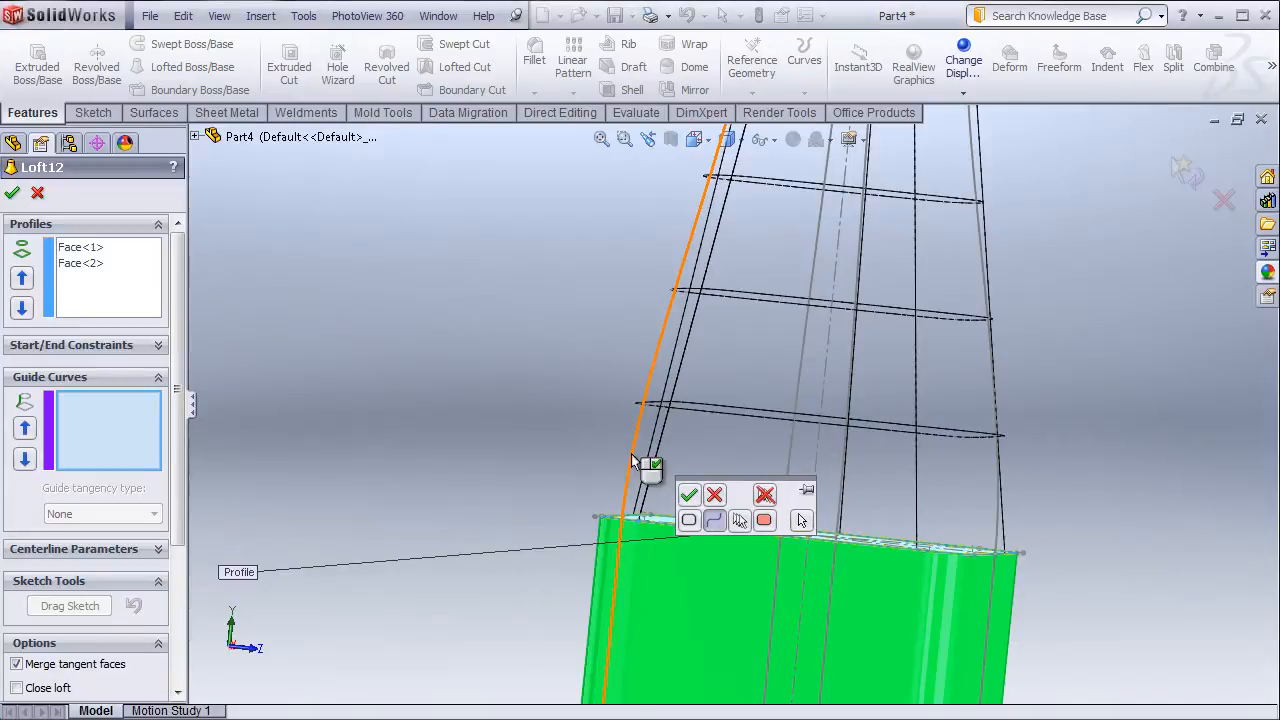
click(689, 500)
- Add the bottle outline on the negative X side as the second guide curve of the shoulder loft
middle_drag(712, 500, 698, 531)
middle_drag(785, 594, 645, 615)
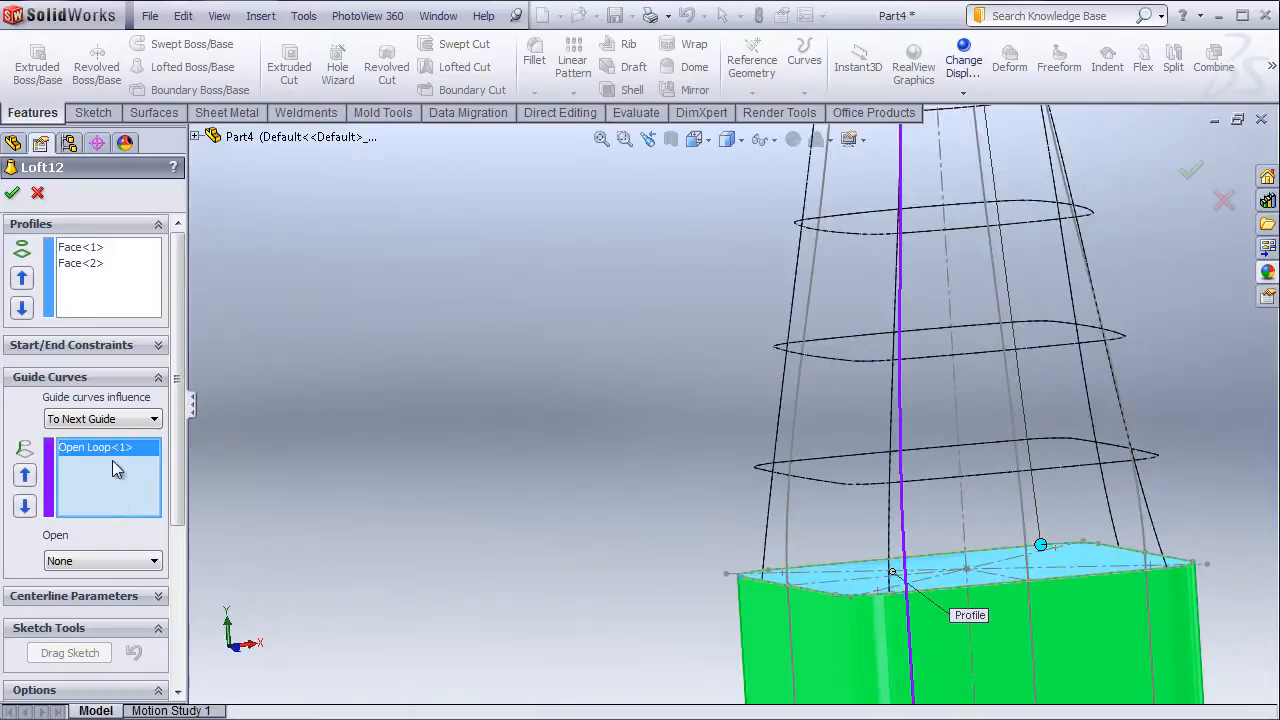
click(787, 531)
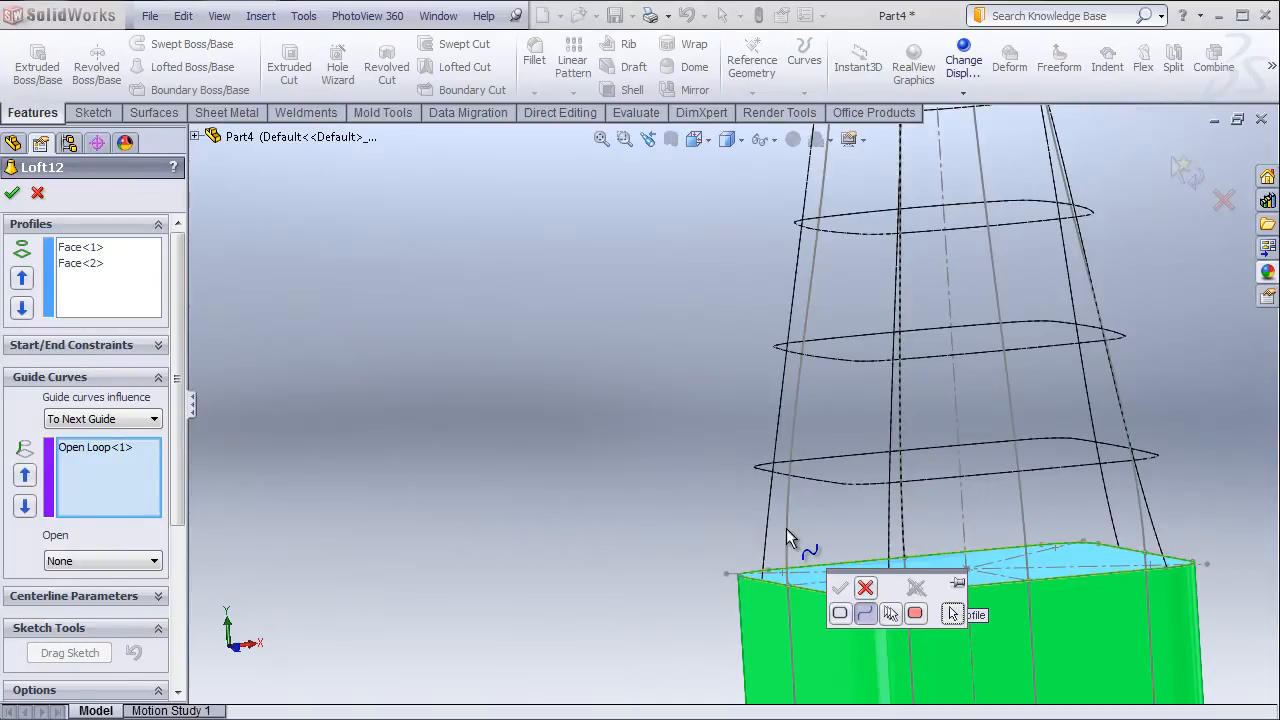
click(866, 614)
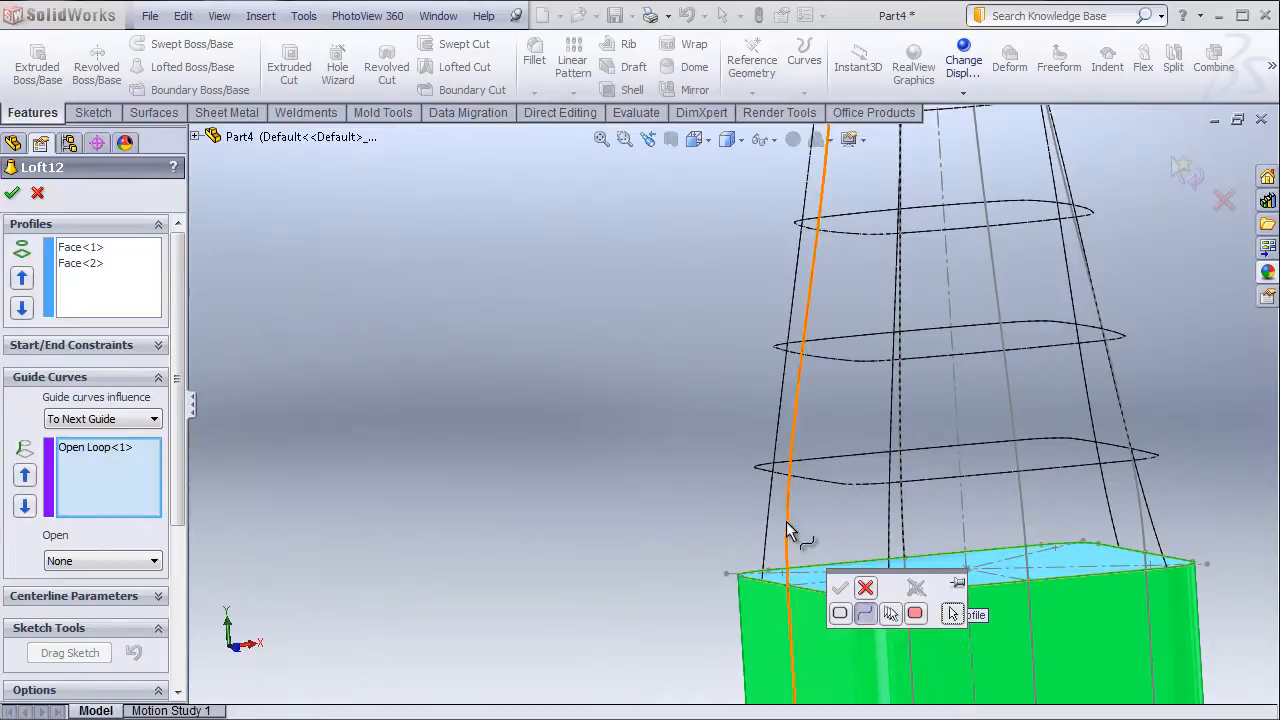
click(786, 530)
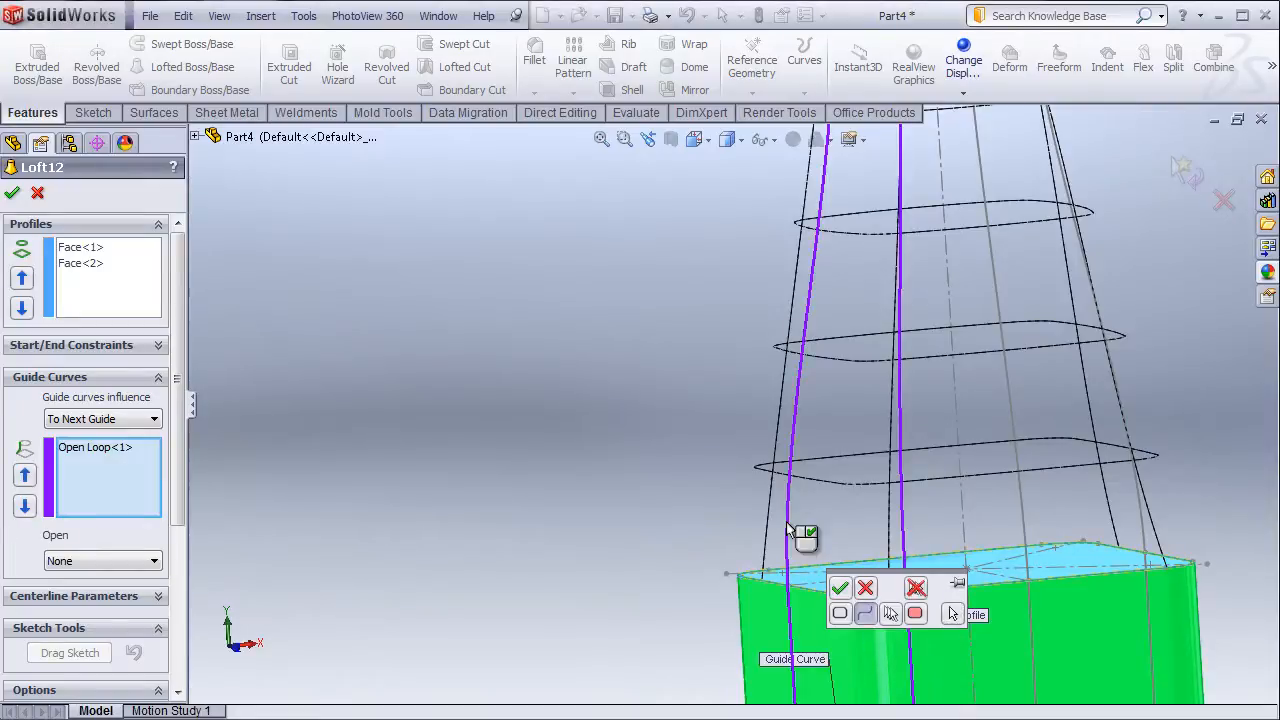
click(840, 588)
- Add the bottle outline on the positive Z side as the third guide curve of the shoulder loft
middle_drag(830, 540, 694, 523)
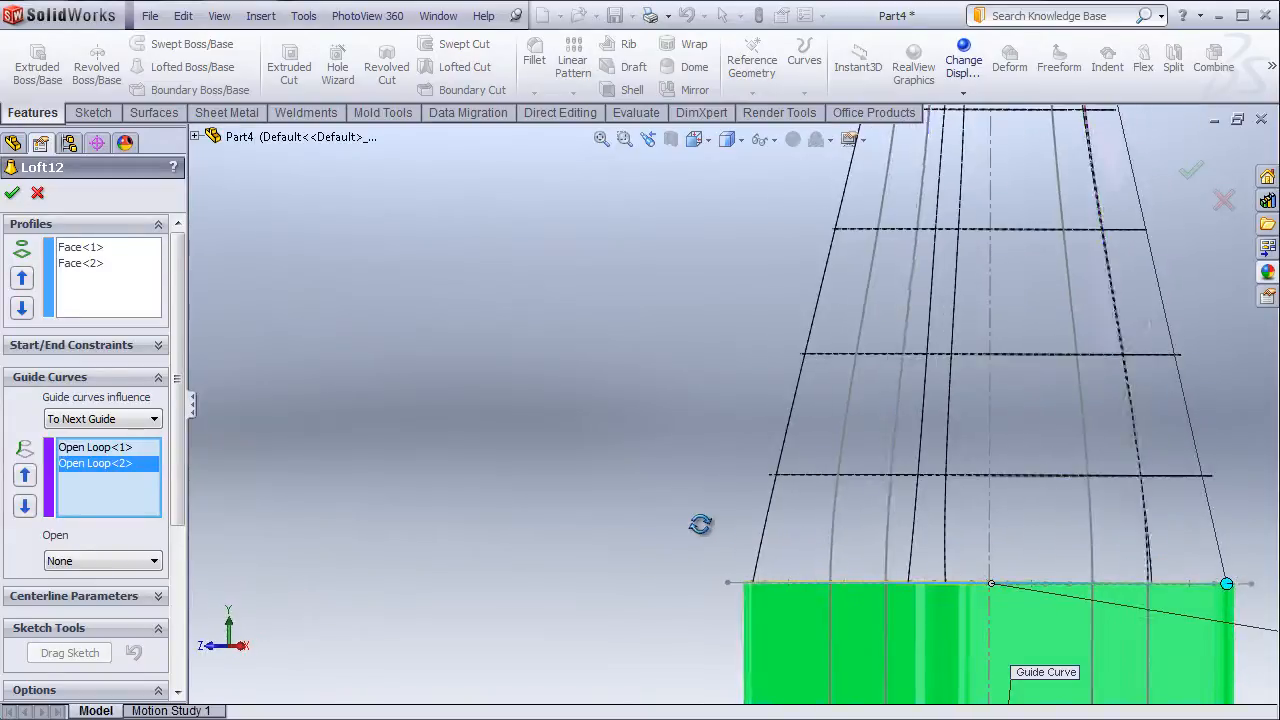
click(830, 547)
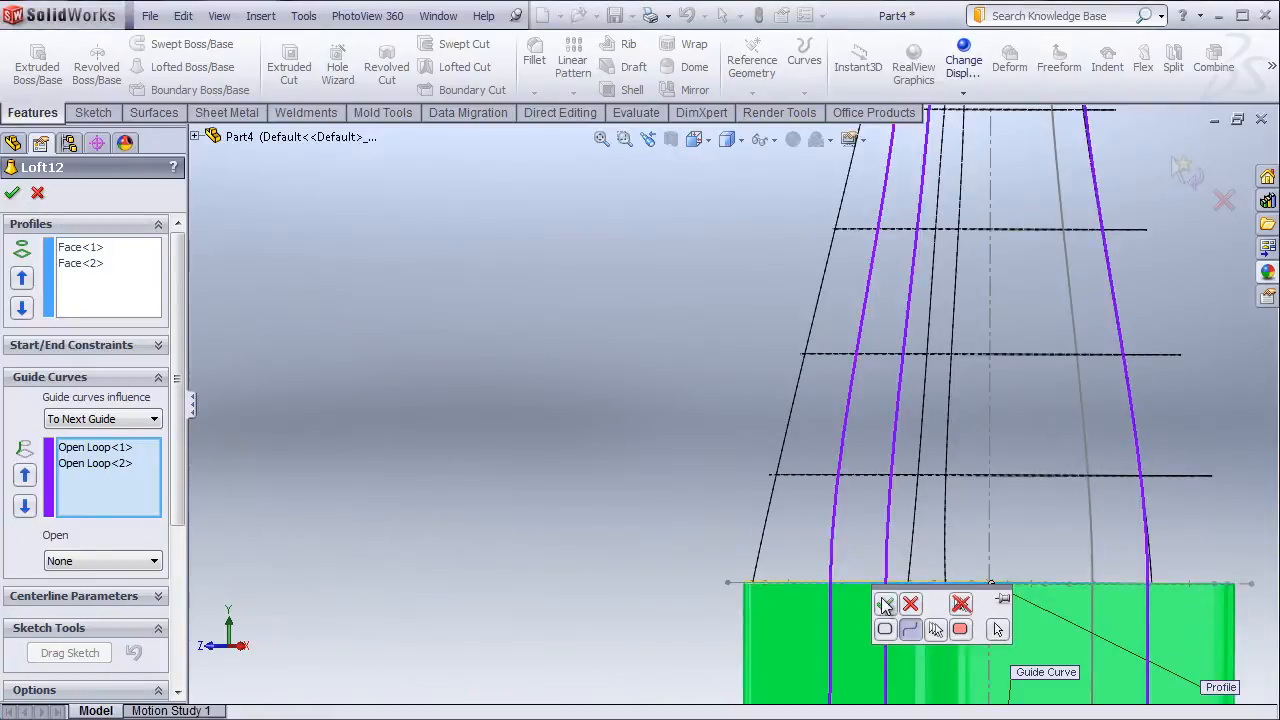
click(885, 604)
- Add the bottle outline on the positive X side as the fourth guide curve and complete the edited shoulder loft
scroll(1003, 519, down, 3)
scroll(1002, 530, up, 3)
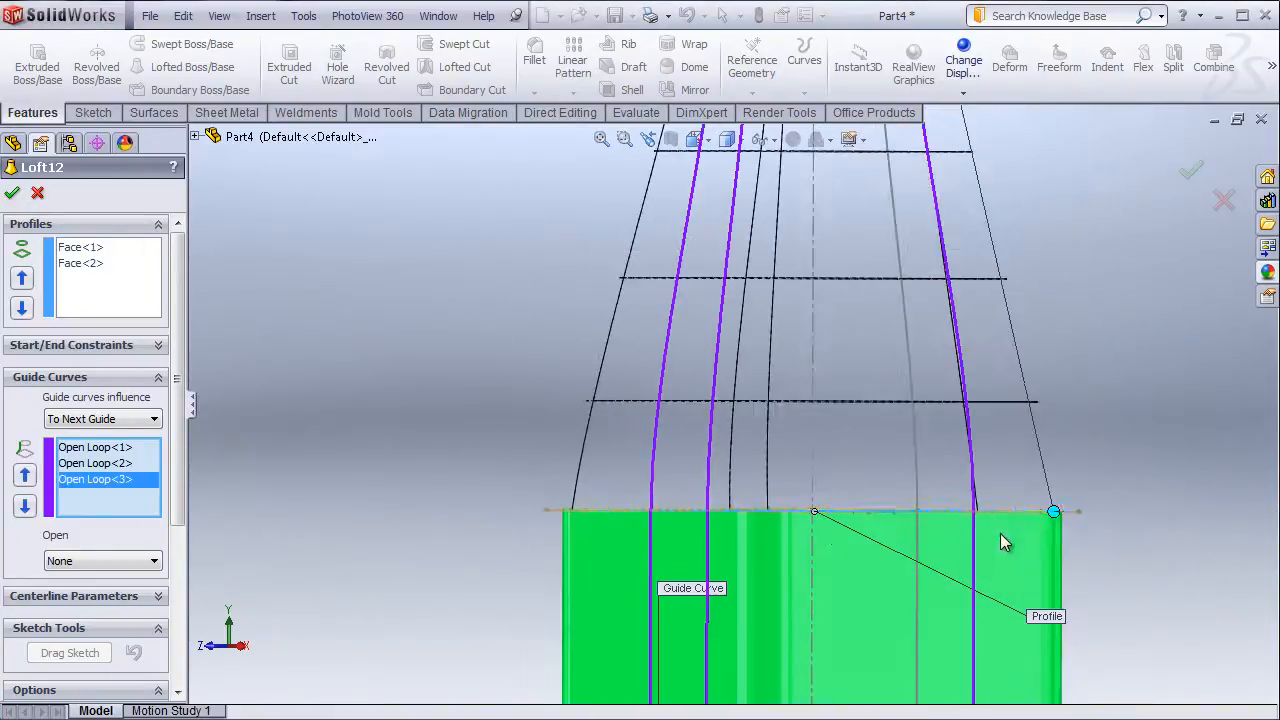
middle_drag(974, 508, 717, 470)
click(717, 469)
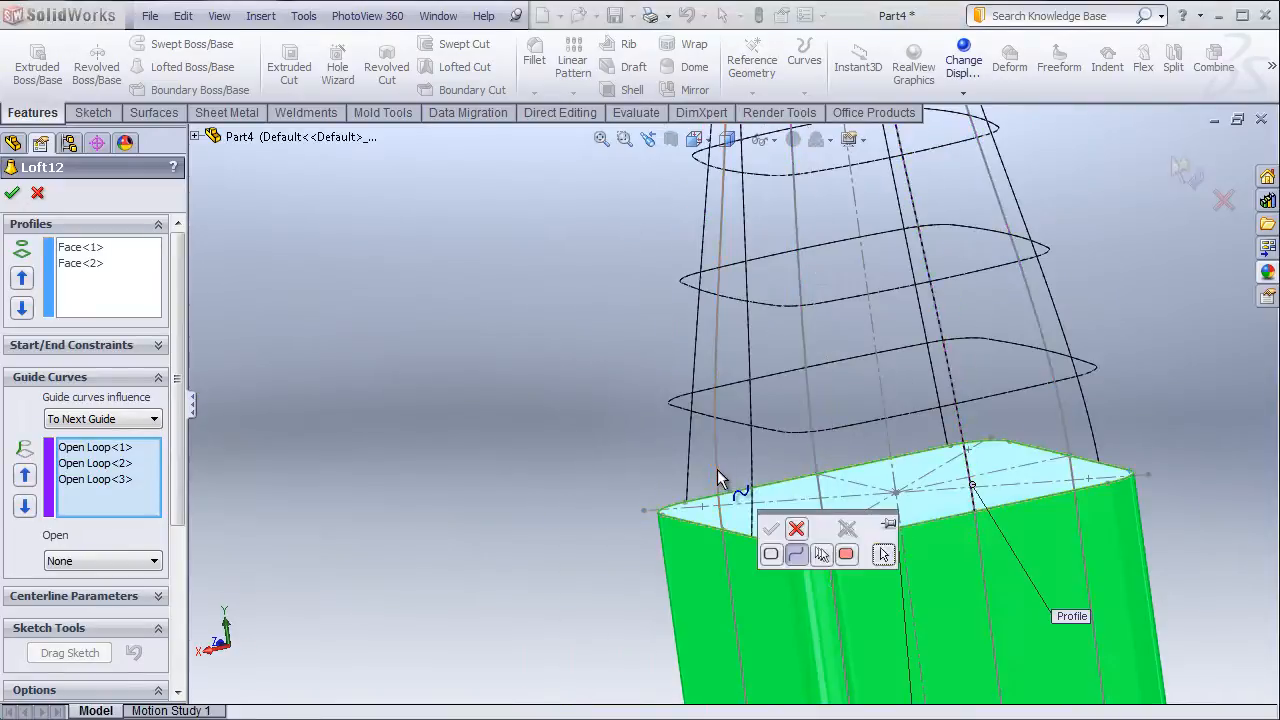
click(720, 488)
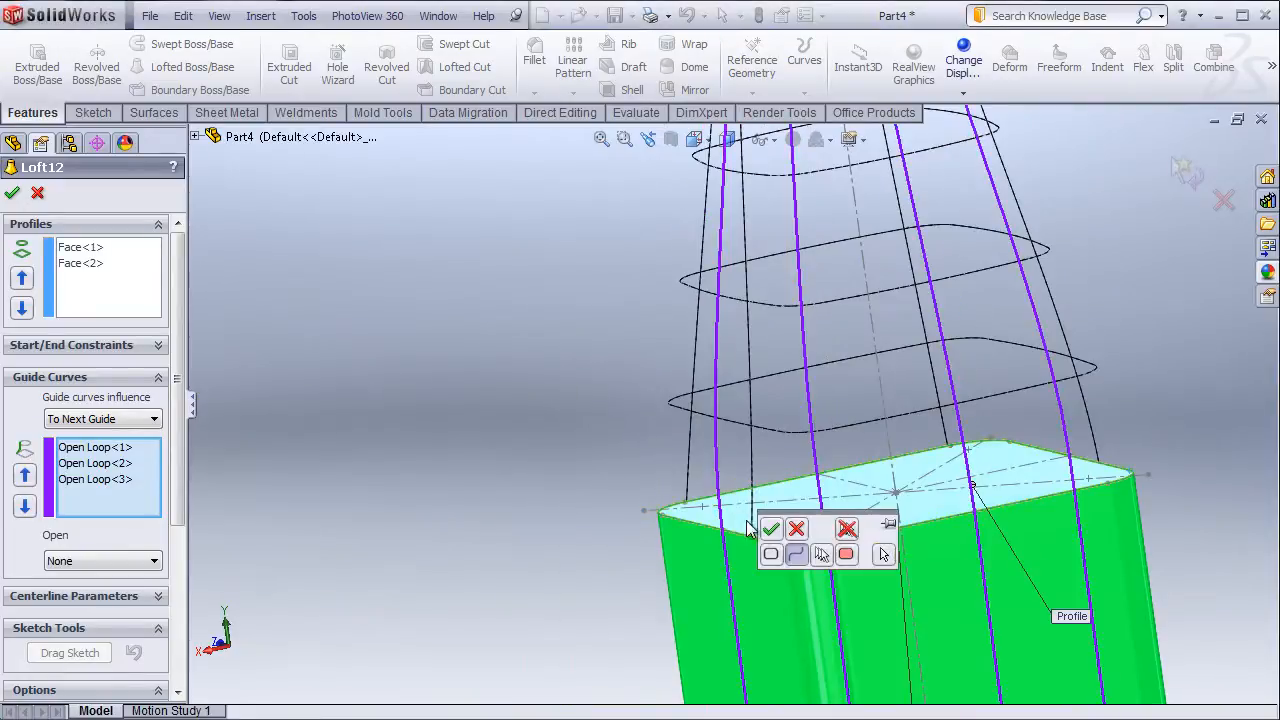
right_click(481, 461)
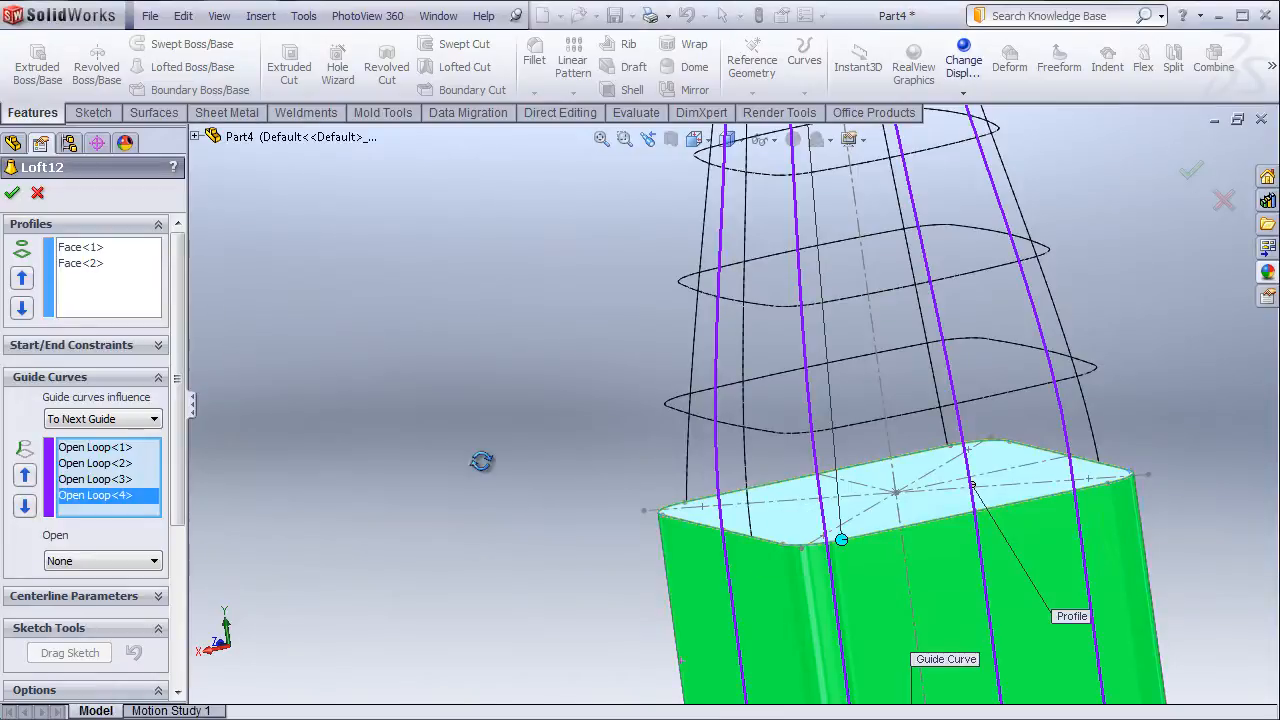
scroll(520, 455, down, 3)
scroll(648, 397, up, 3)
middle_drag(650, 420, 668, 457)
scroll(732, 396, up, 4)
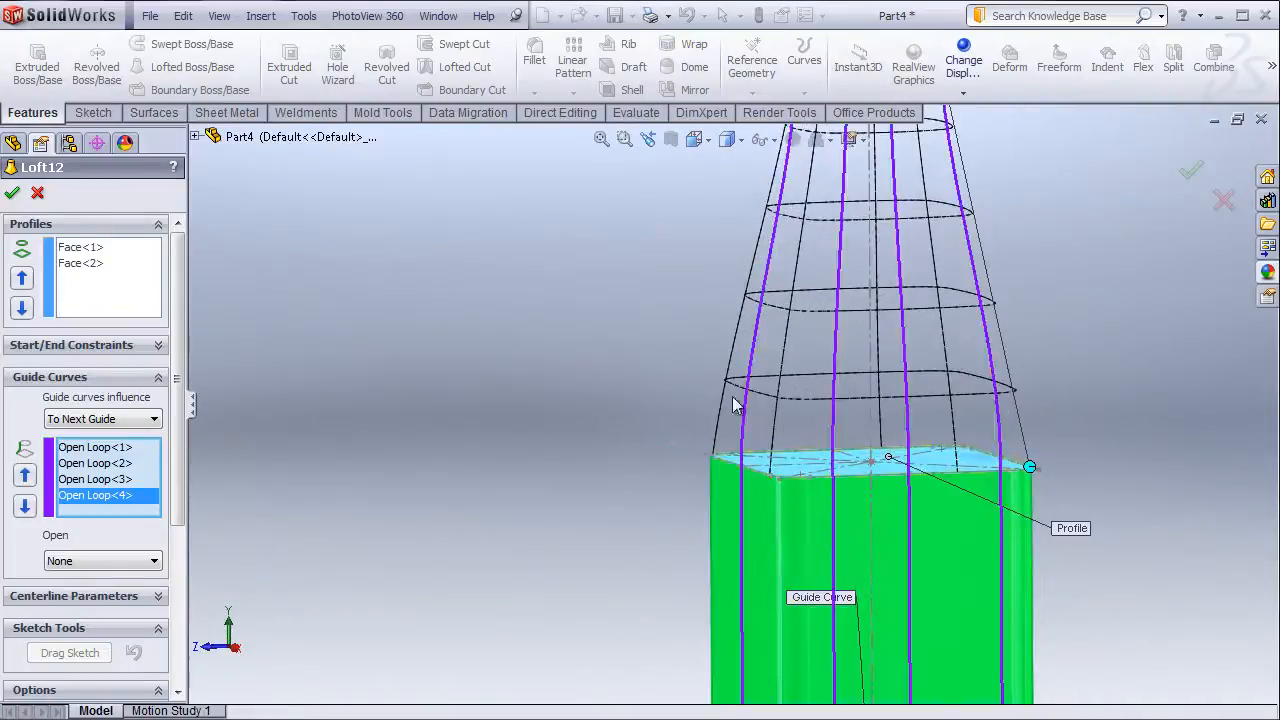
click(12, 193)
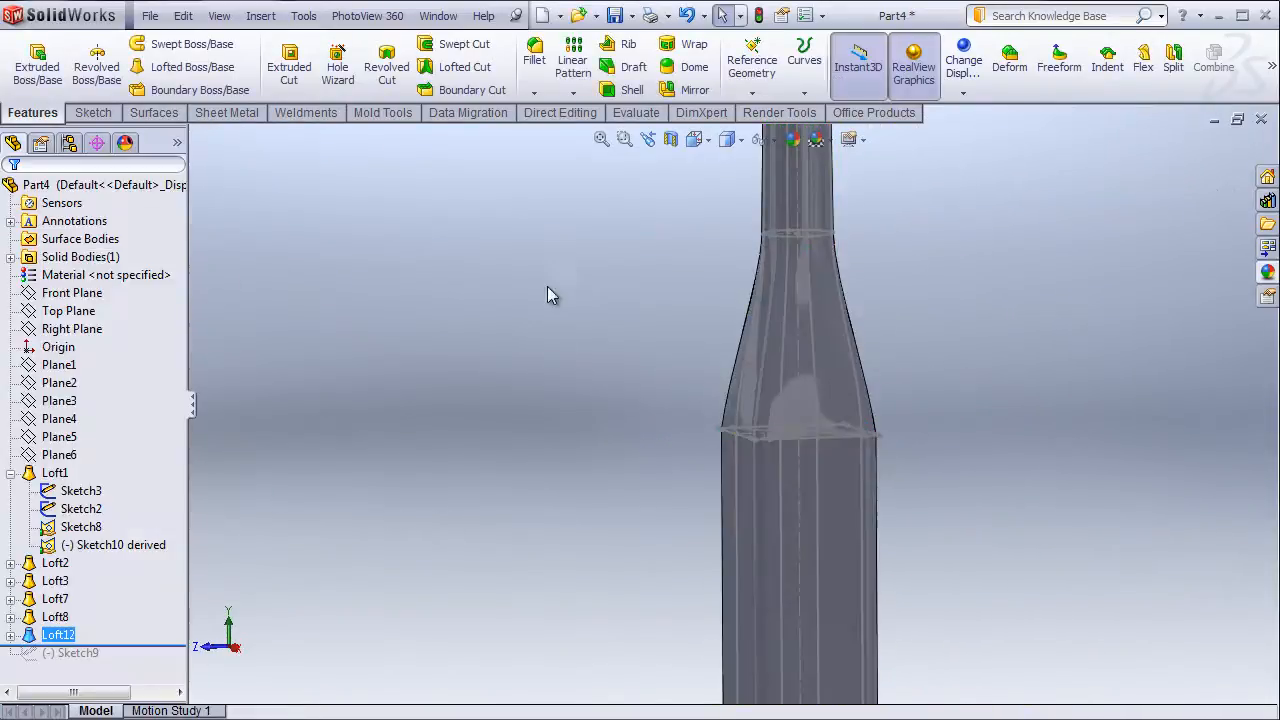
- Hide all types of reference items, including sketches and planes, so only the solid bottle is displayed
click(219, 16)
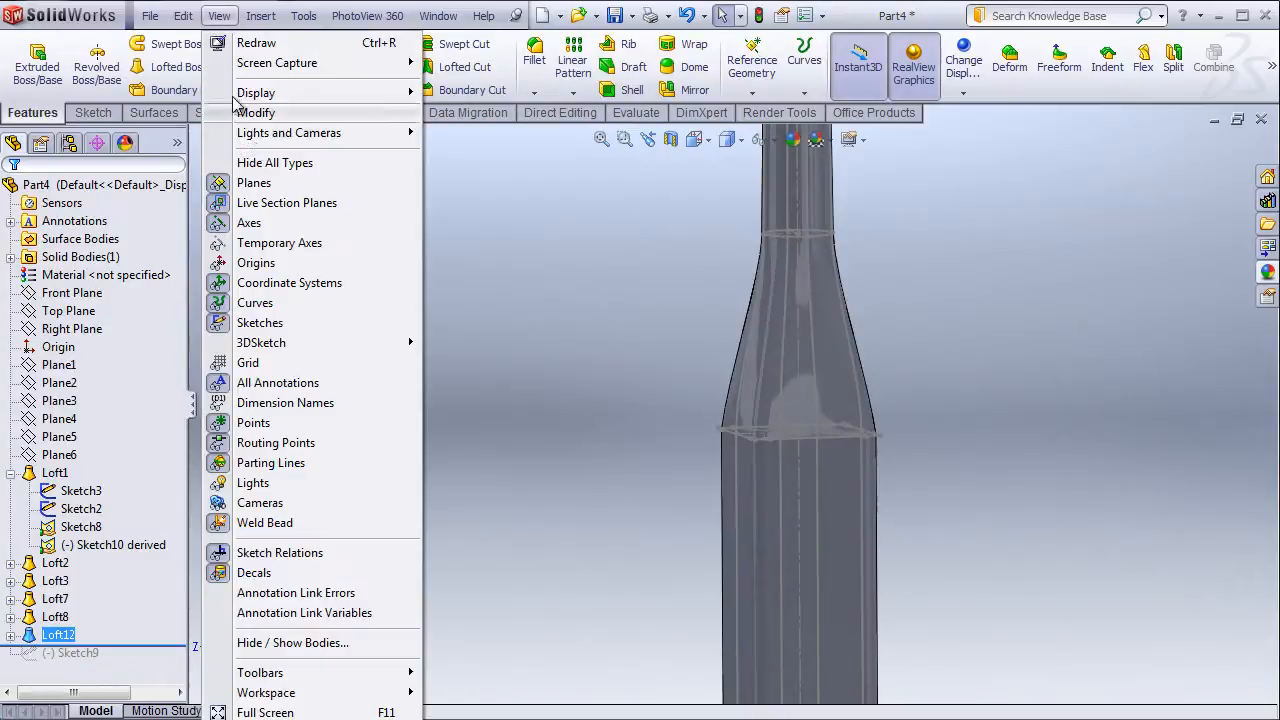
click(262, 162)
middle_drag(586, 332, 701, 311)
middle_drag(846, 466, 795, 474)
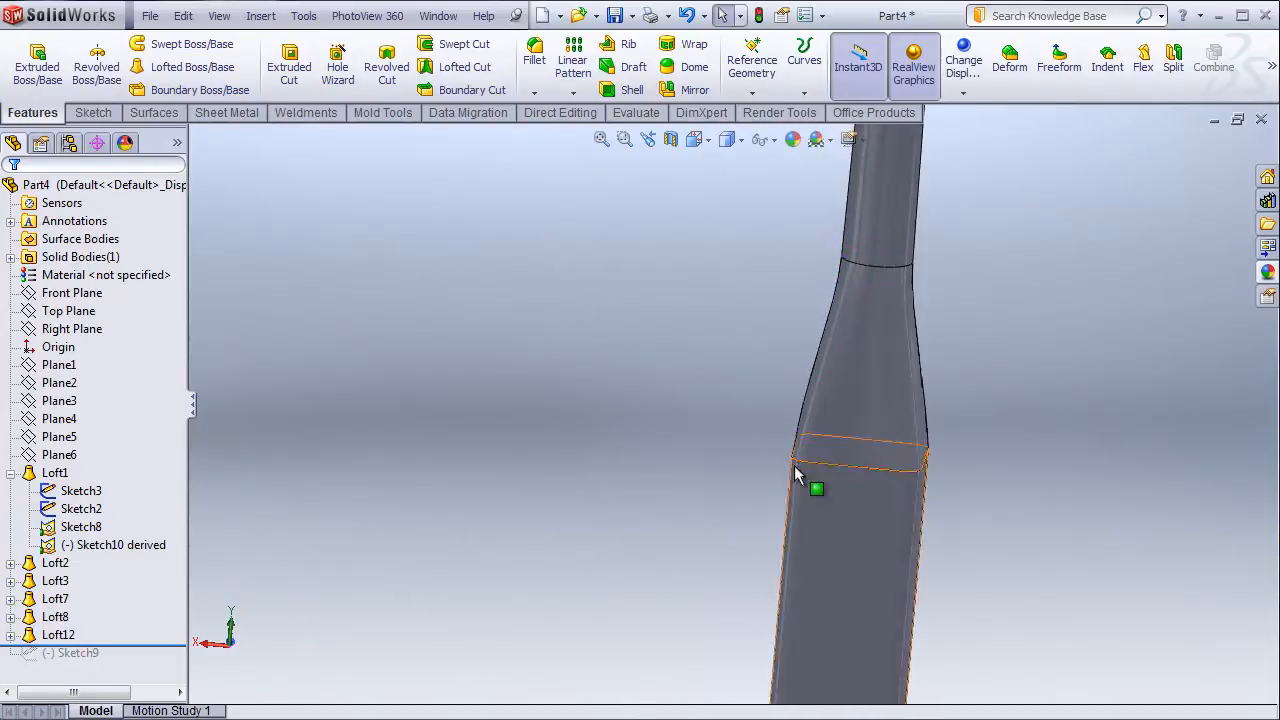
- Examine the edges where the shoulder loft meets the neck and the body, and select the shoulder loft
scroll(794, 463, down, 3)
scroll(785, 440, up, 2)
scroll(871, 314, up, 2)
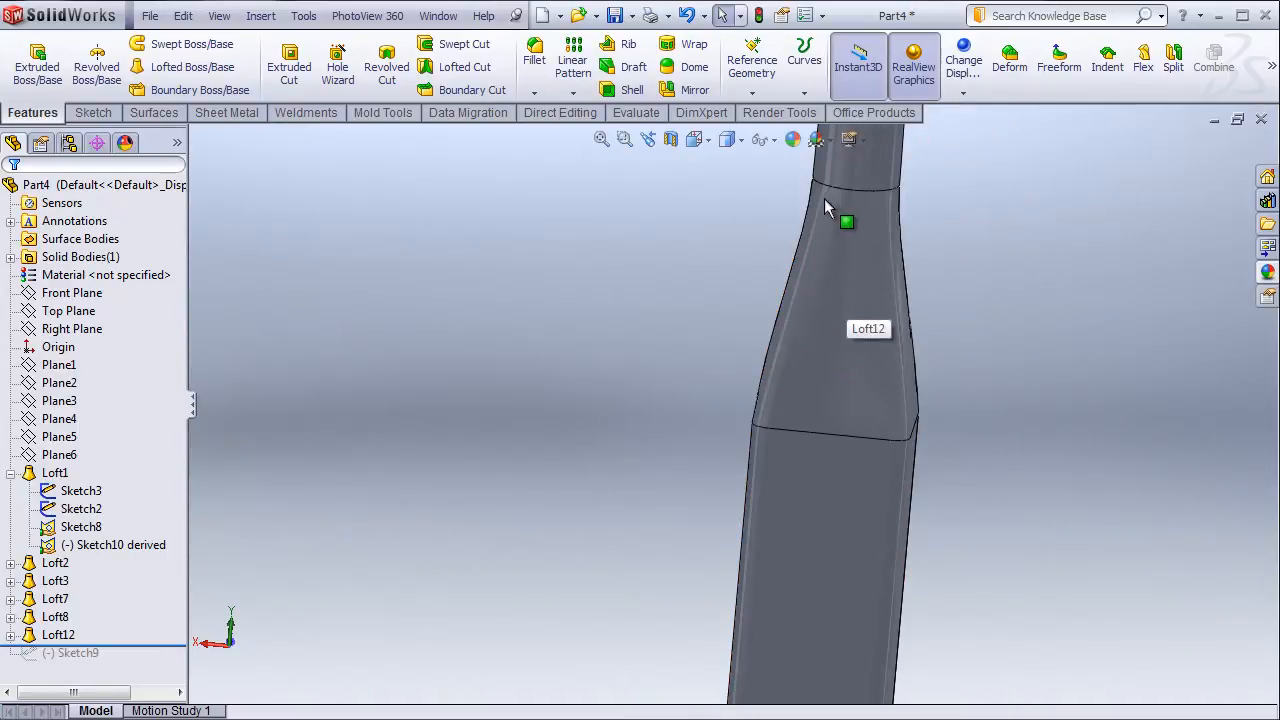
scroll(630, 332, up, 2)
scroll(917, 248, down, 3)
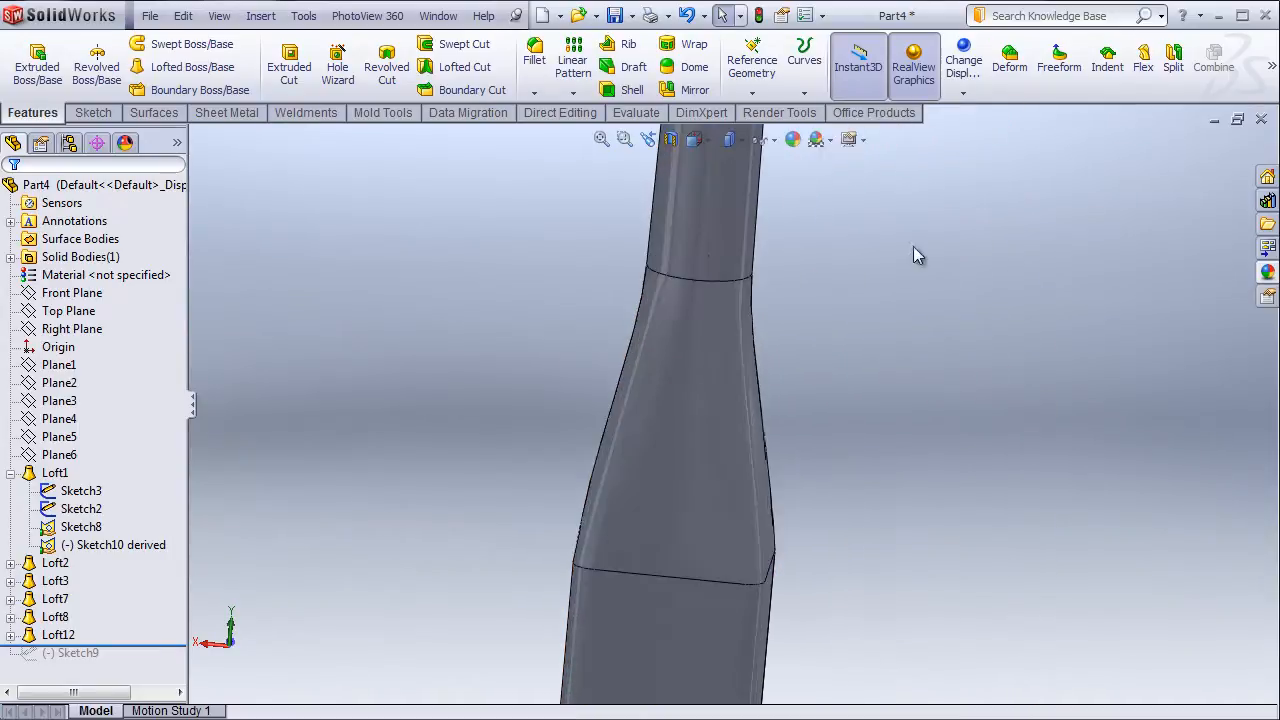
scroll(920, 255, up, 3)
scroll(711, 517, down, 1)
click(60, 635)
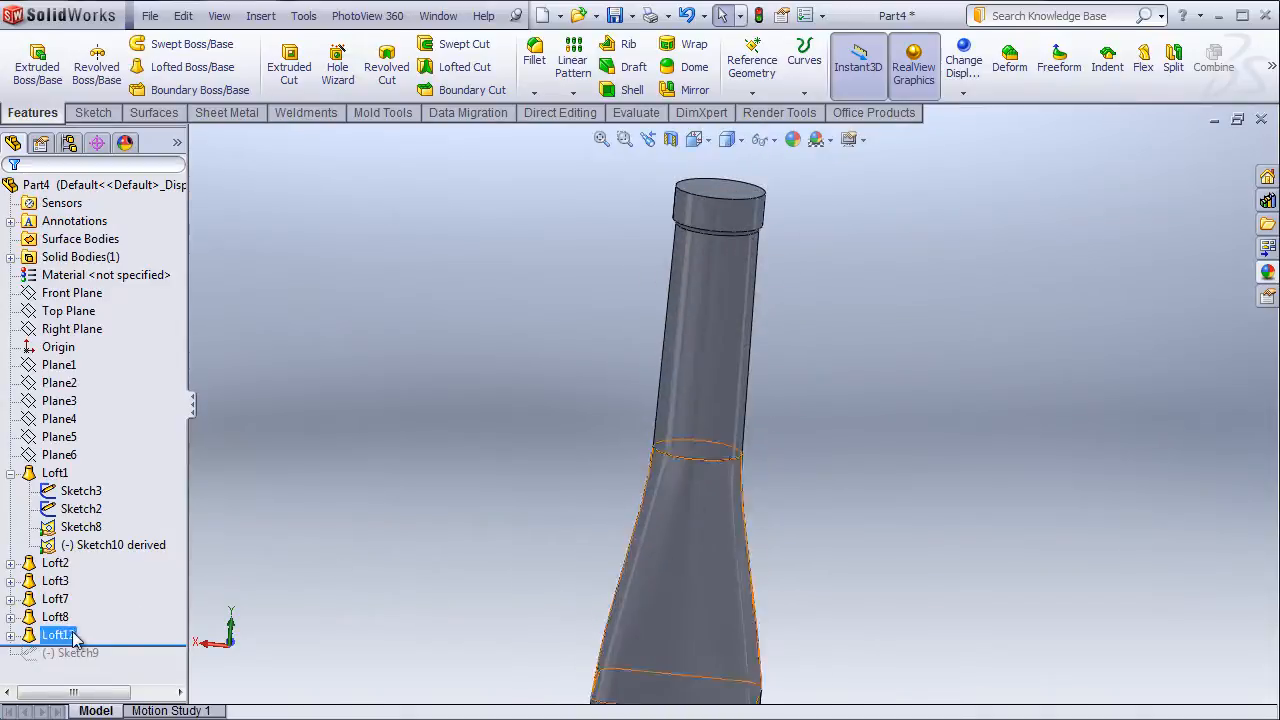
- Edit the shoulder loft to use Tangency To Face for both its start and end constraints
click(92, 596)
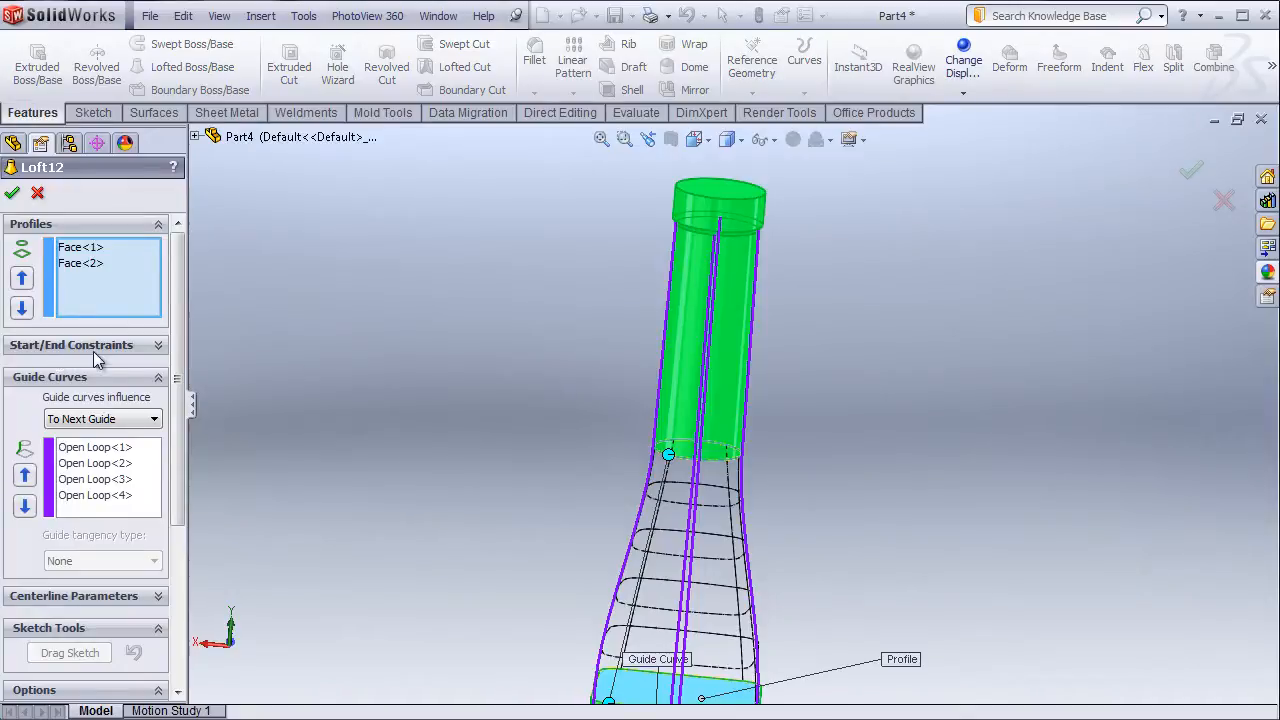
click(158, 345)
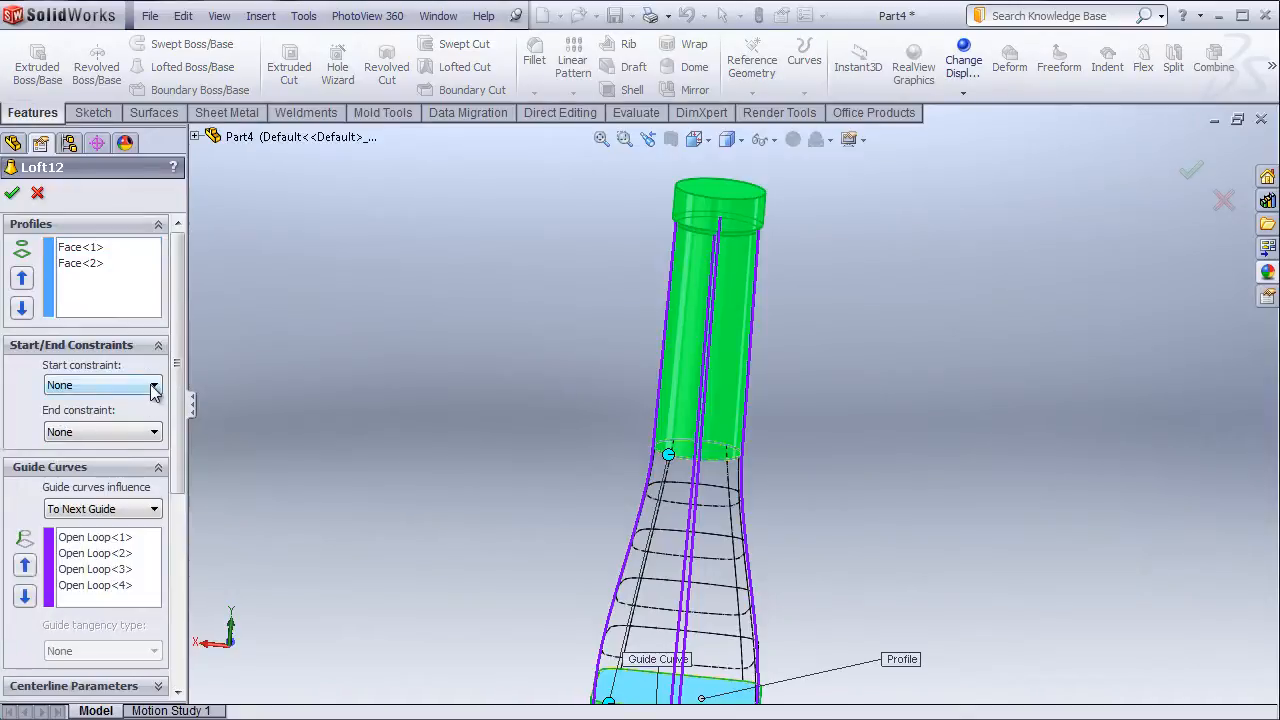
click(153, 388)
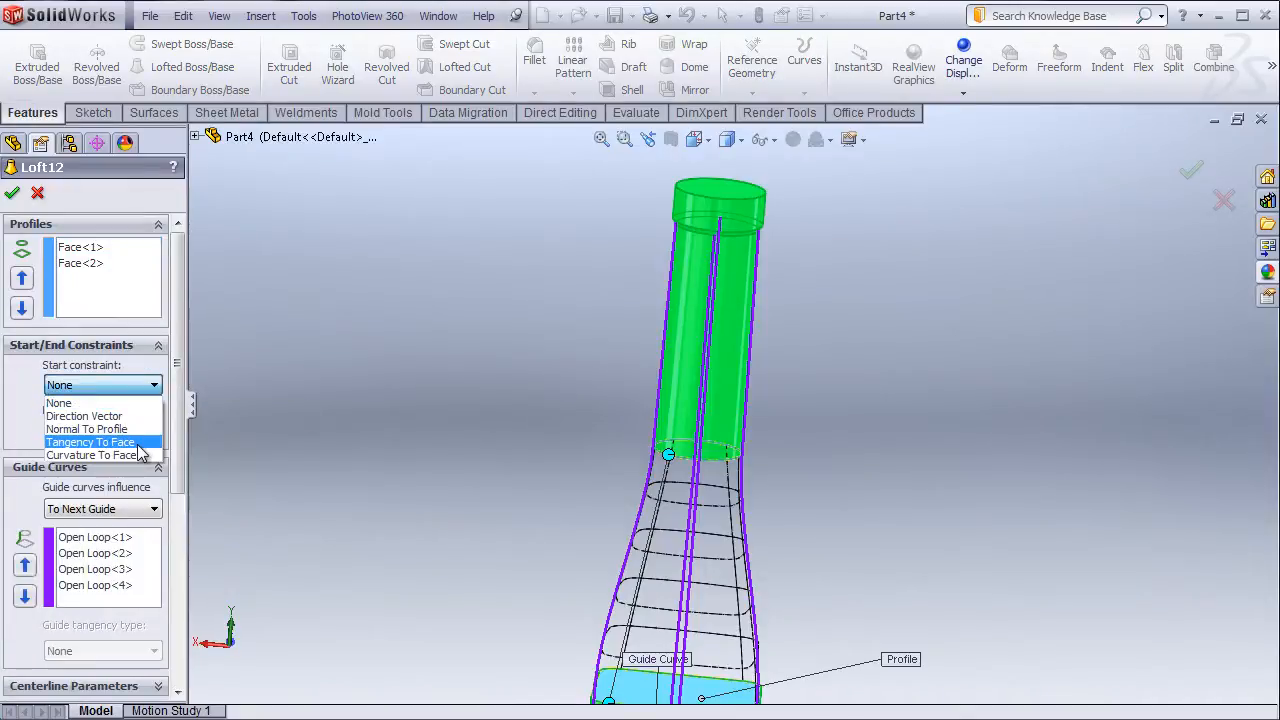
click(92, 442)
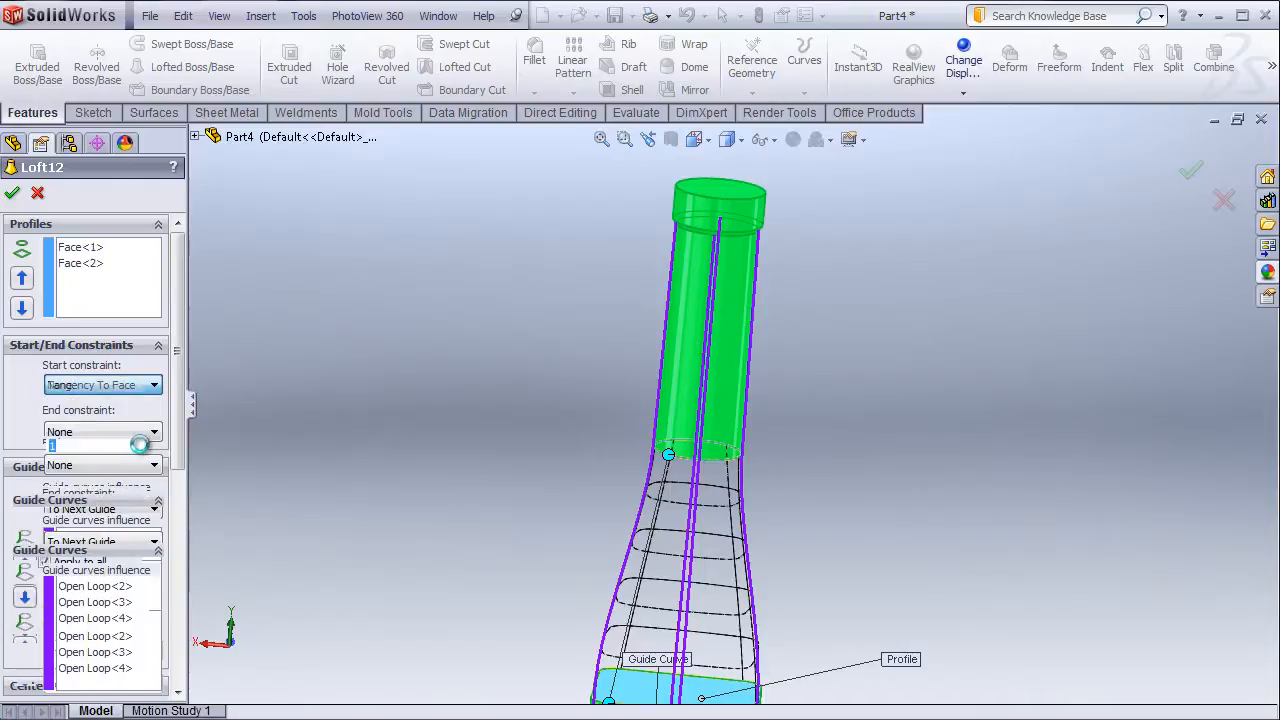
click(140, 516)
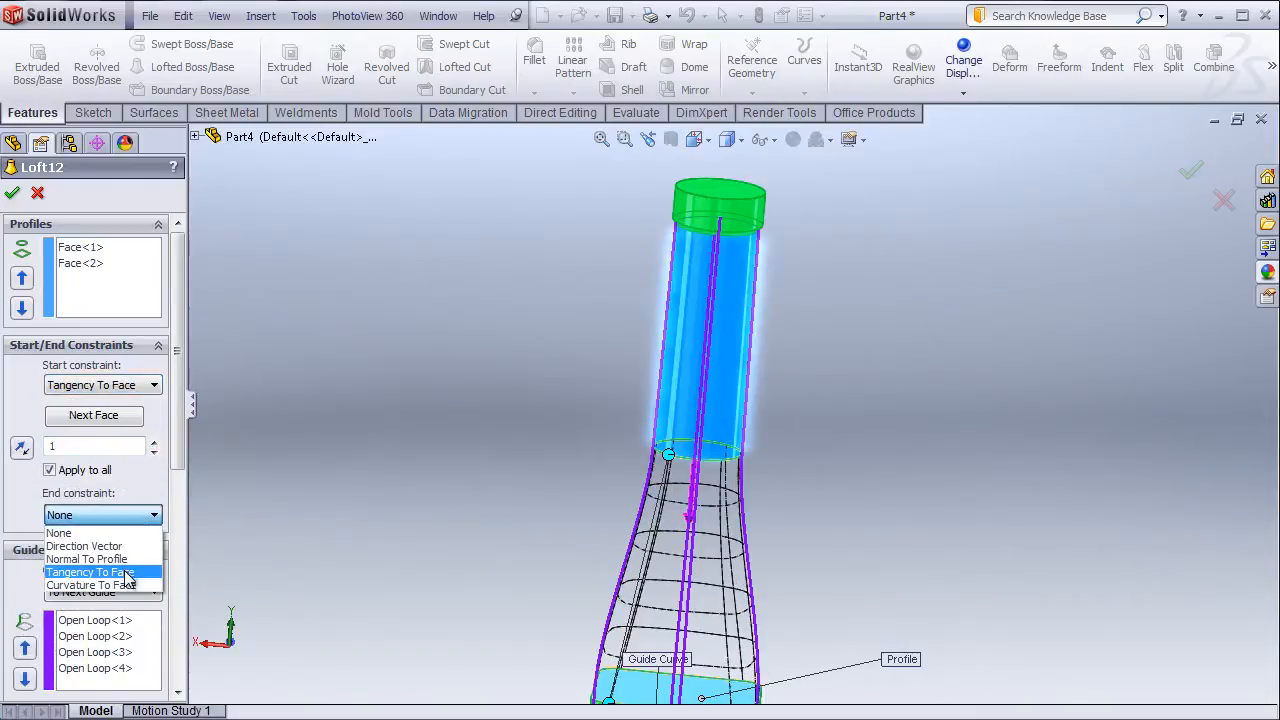
click(123, 571)
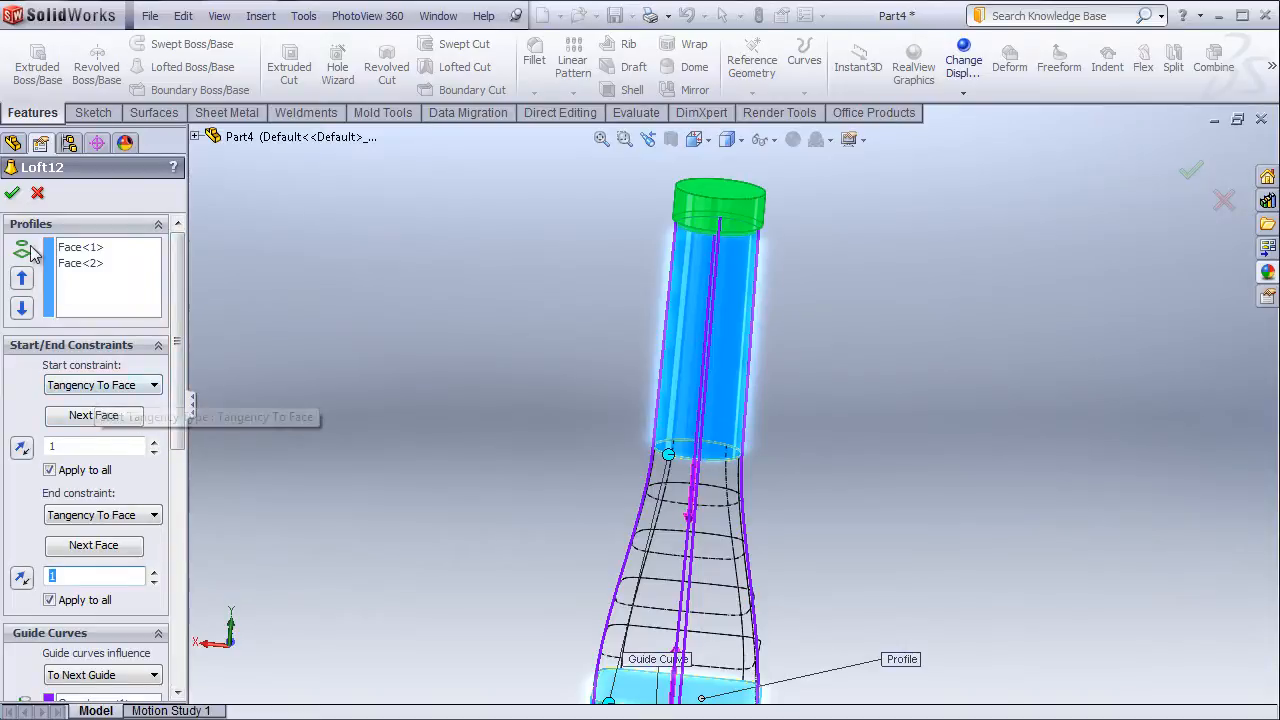
drag(179, 394, 176, 498)
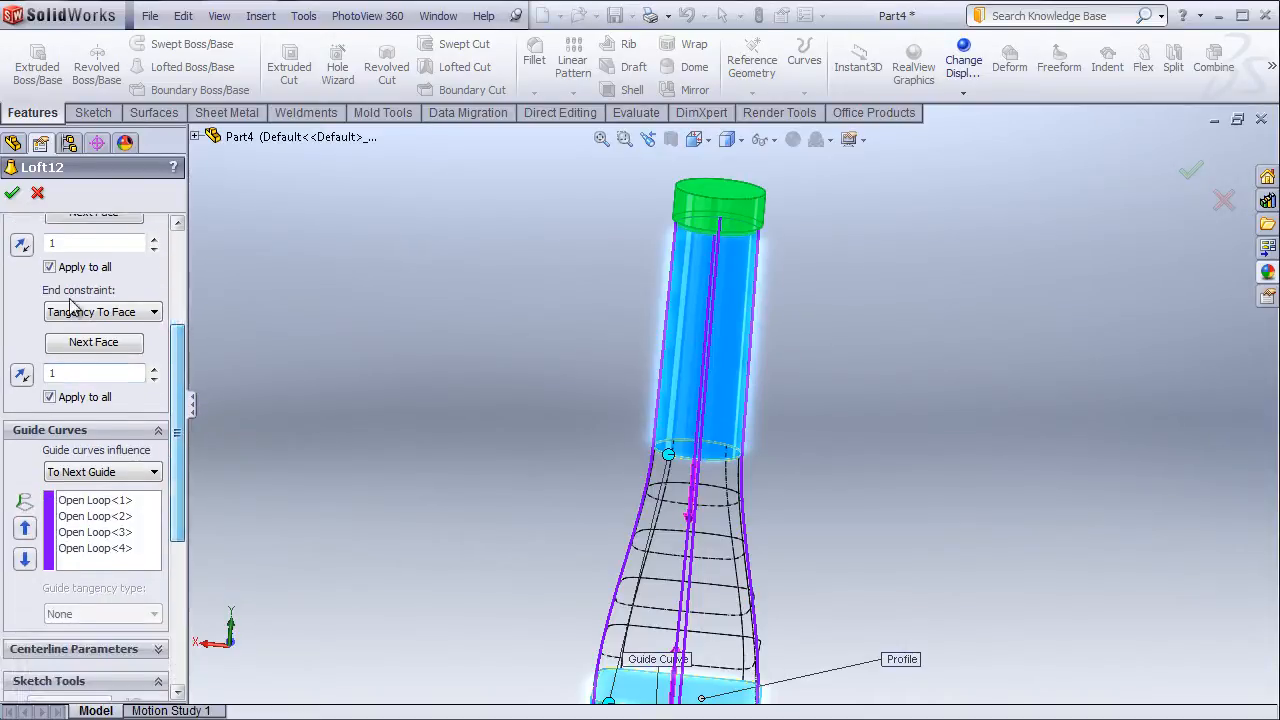
click(13, 195)
- Examine the shoulder's transitions into the neck and body from several angles
click(571, 475)
scroll(572, 478, down, 4)
scroll(572, 479, up, 7)
middle_drag(594, 510, 621, 474)
scroll(740, 557, down, 6)
scroll(858, 346, up, 6)
middle_drag(858, 346, 801, 417)
scroll(788, 300, down, 3)
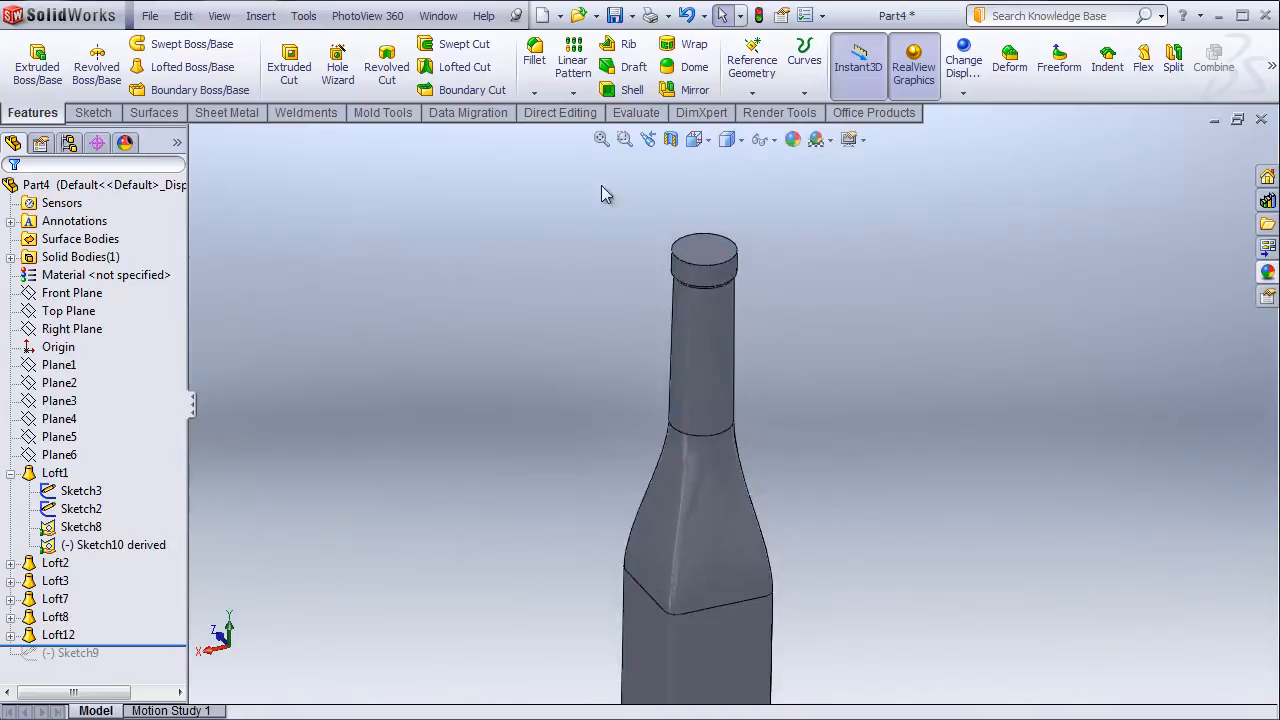
- Section the bottle along the Front Plane to inspect its interior, and return to the unsectioned view
click(648, 139)
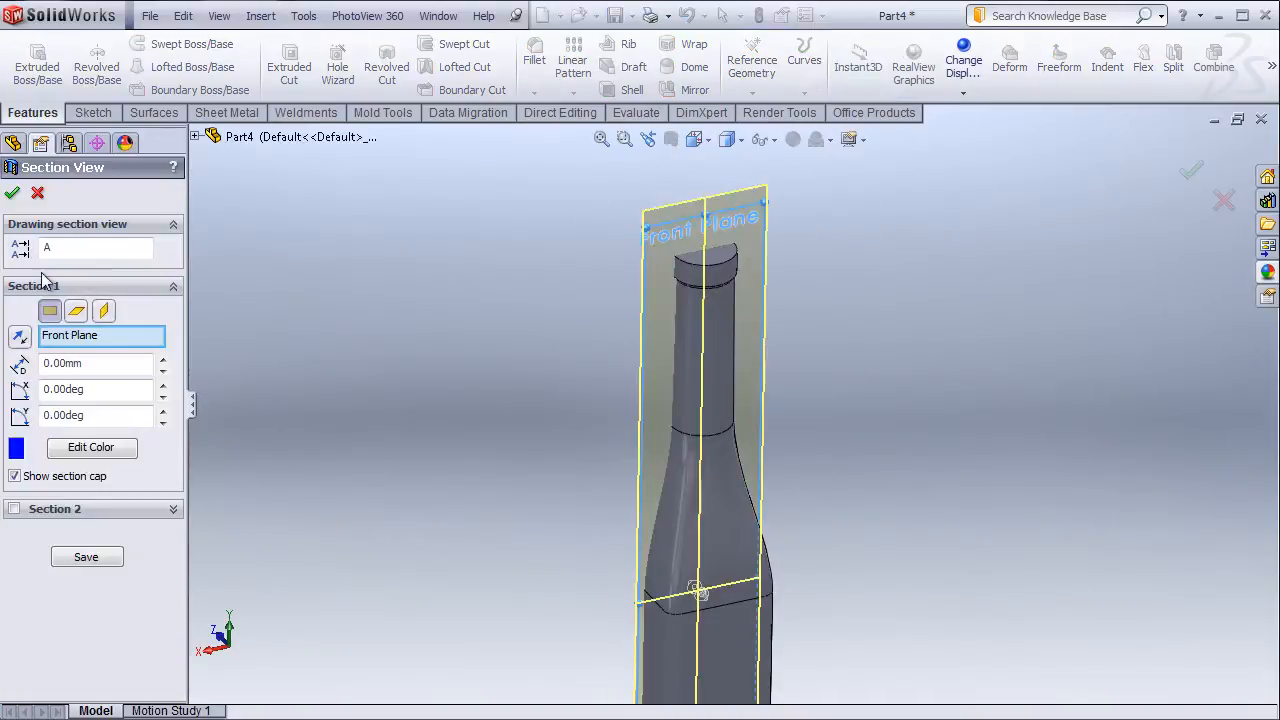
click(13, 195)
middle_drag(394, 378, 658, 500)
scroll(656, 490, up, 6)
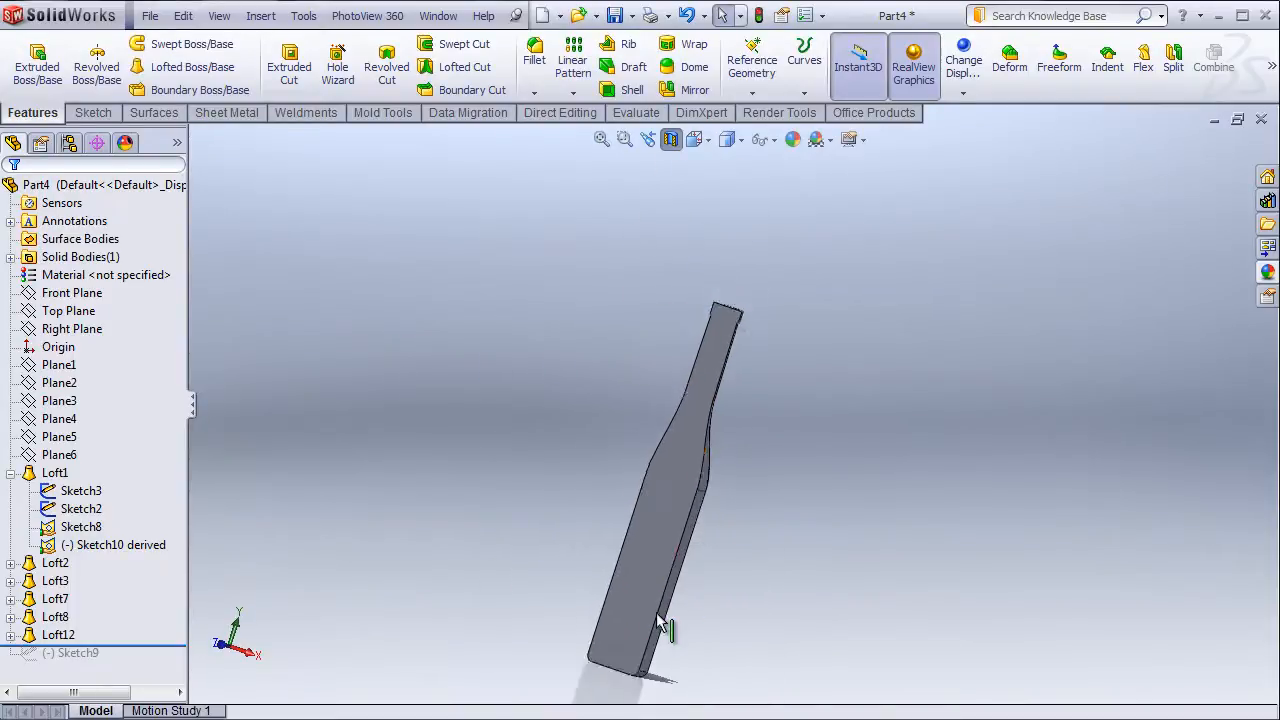
scroll(656, 615, down, 2)
scroll(735, 530, up, 1)
scroll(778, 230, down, 1)
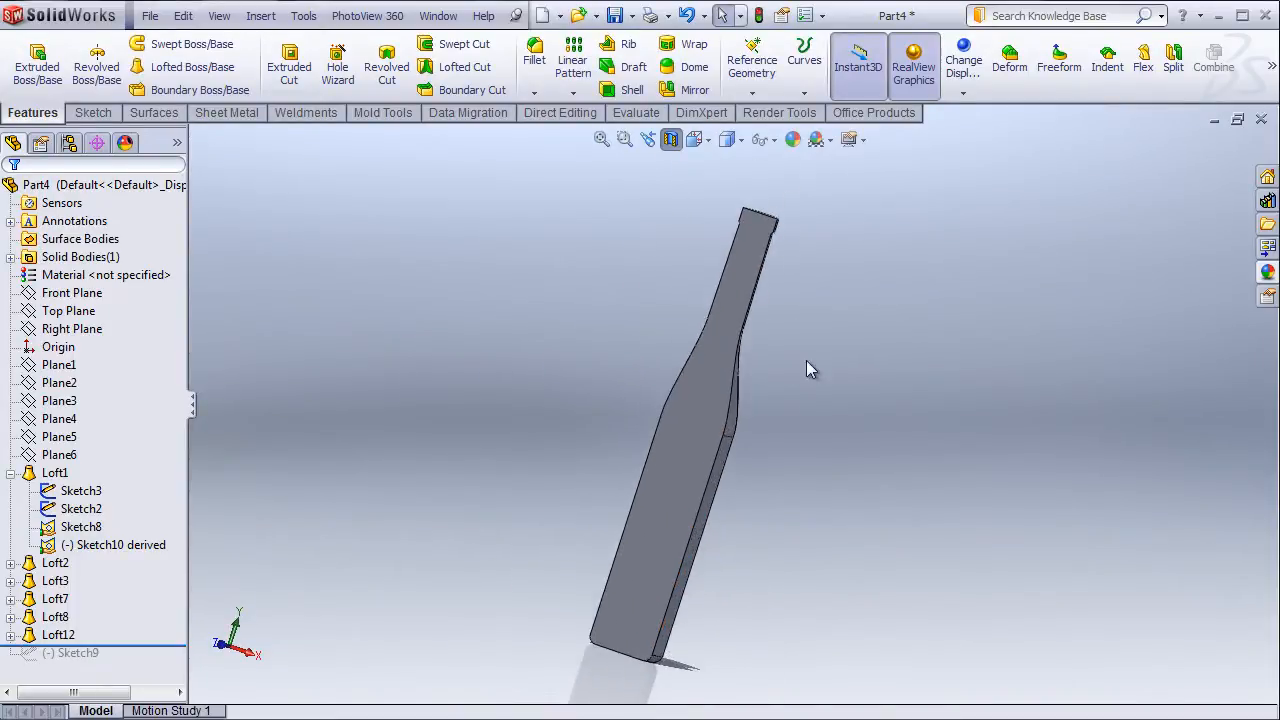
middle_drag(810, 369, 725, 355)
click(670, 139)
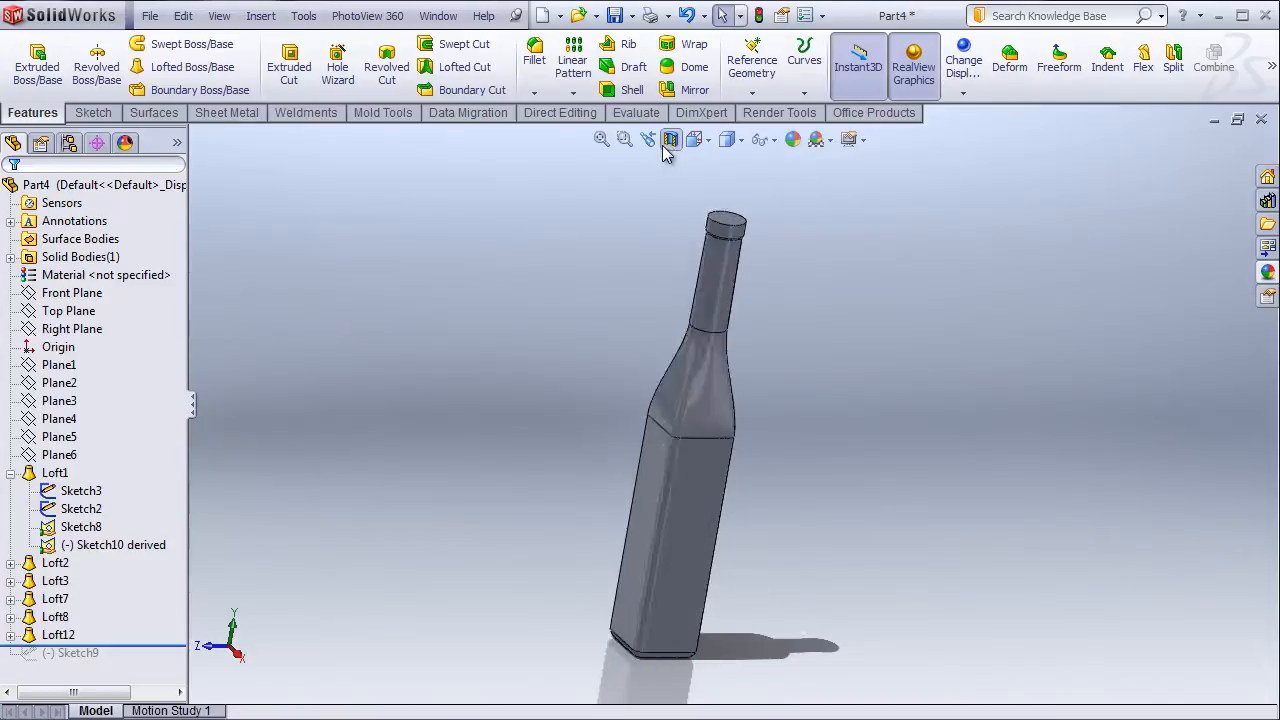
- Start a Shell feature with a wall thickness of 0.125" and turn on its preview
click(630, 92)
click(103, 249)
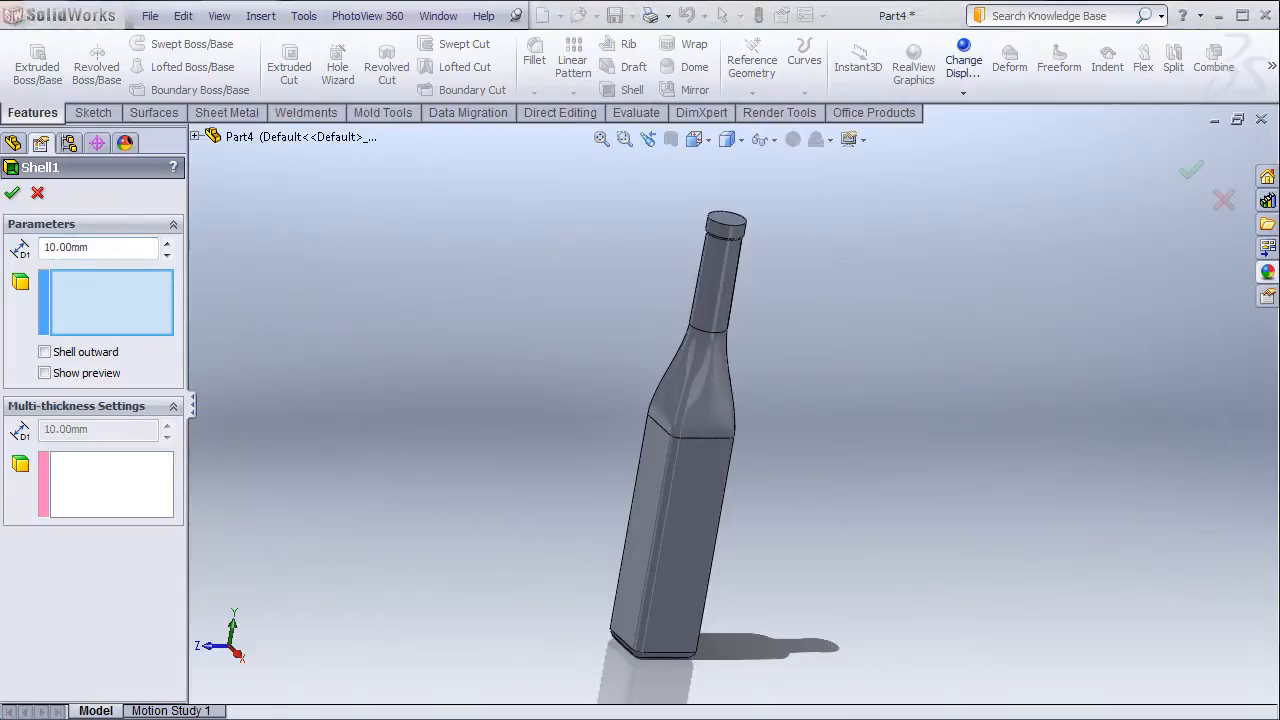
text(.125")
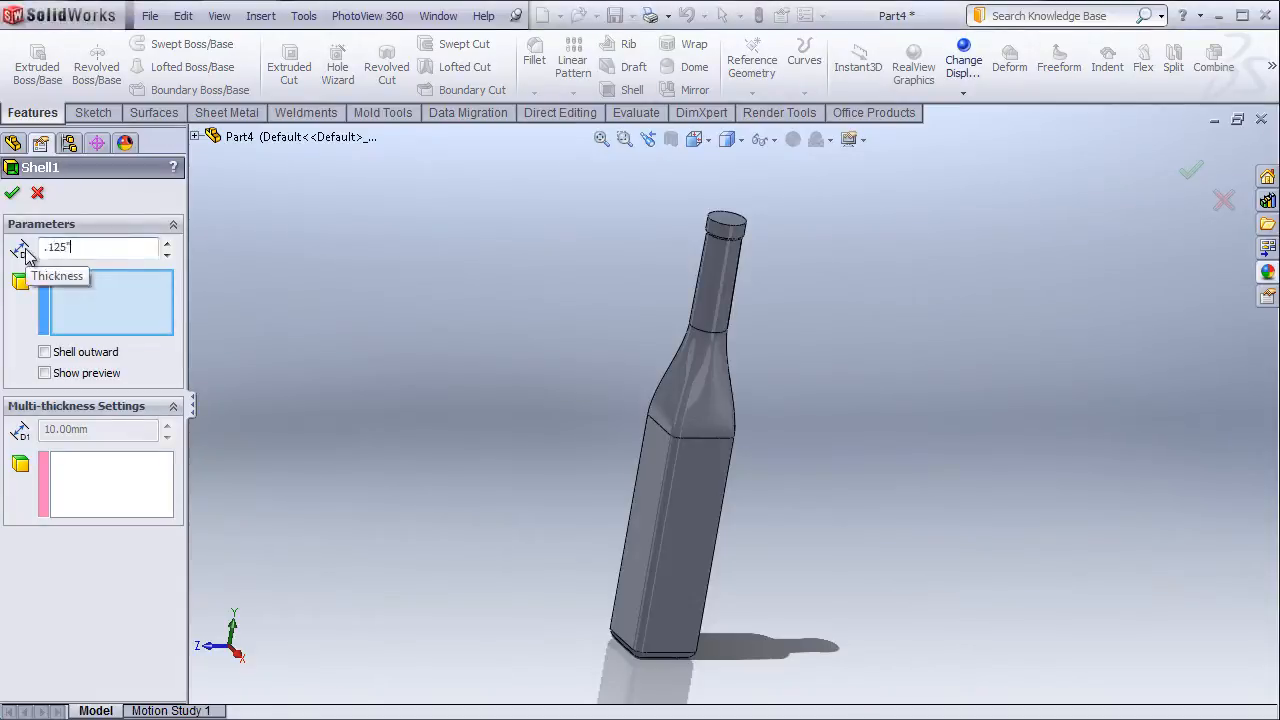
click(44, 373)
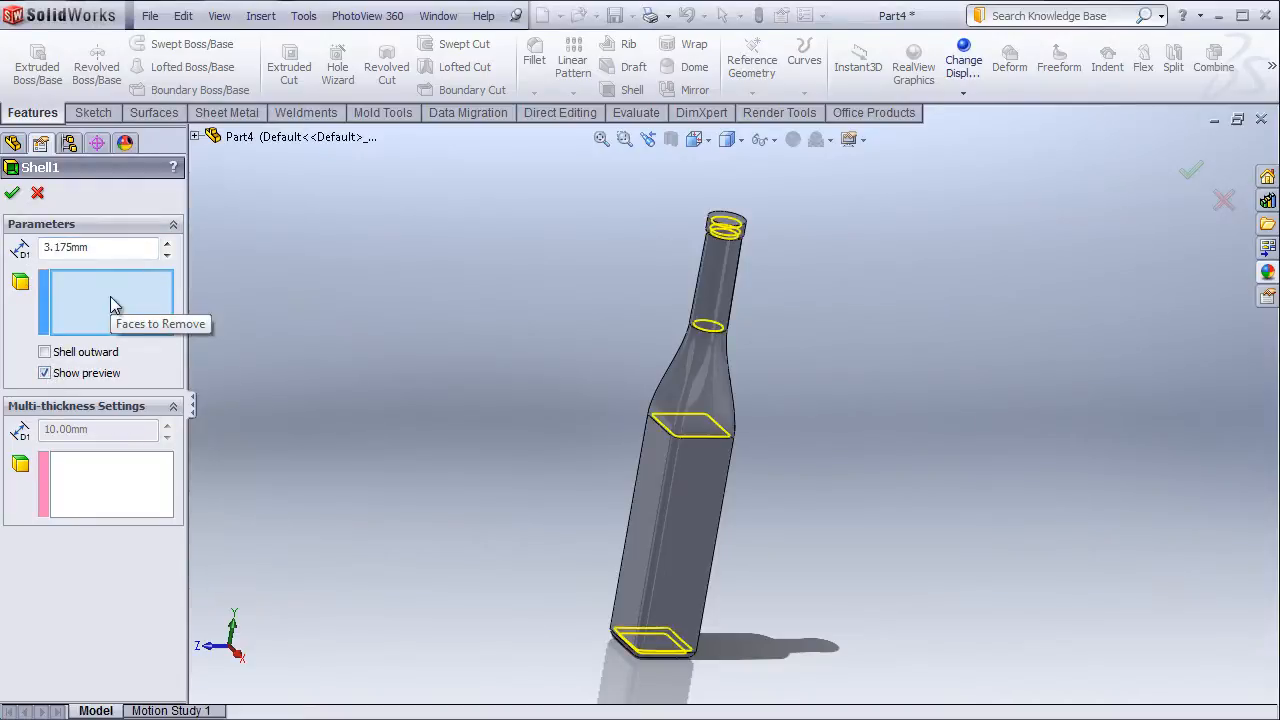
- Remove the top face of the lip to open the bottle and complete the shell
scroll(729, 249, down, 5)
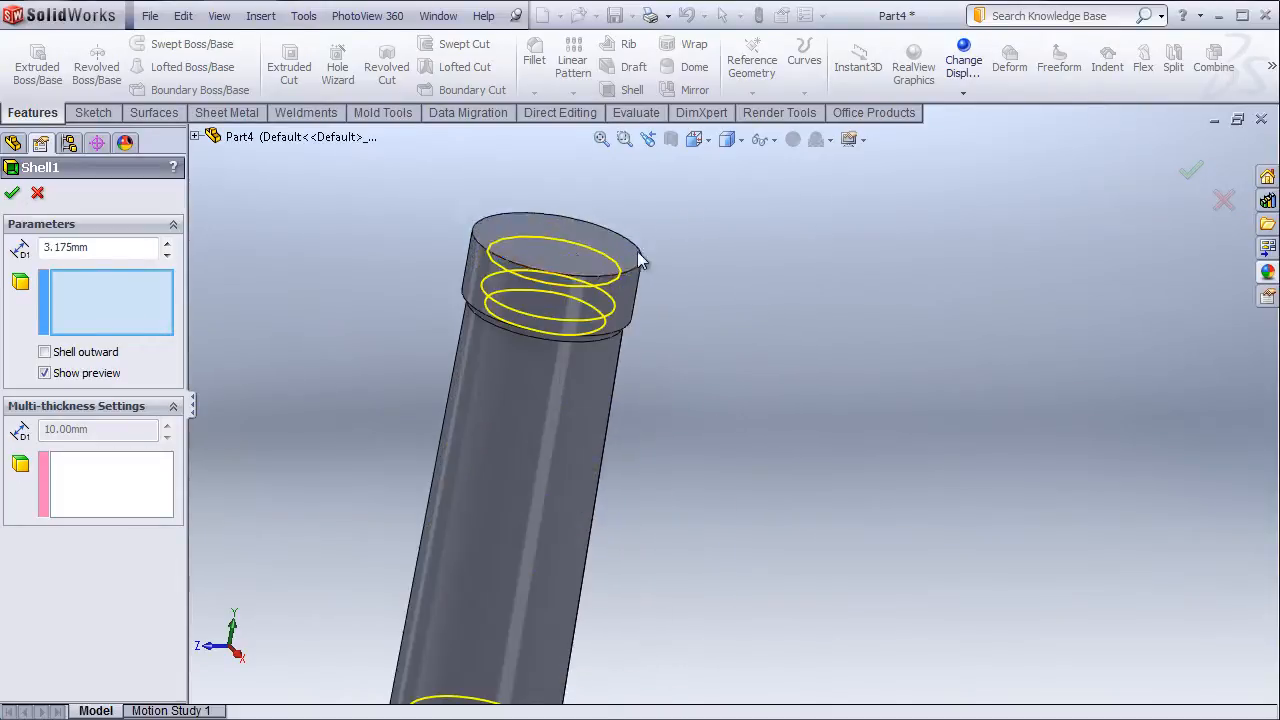
click(567, 243)
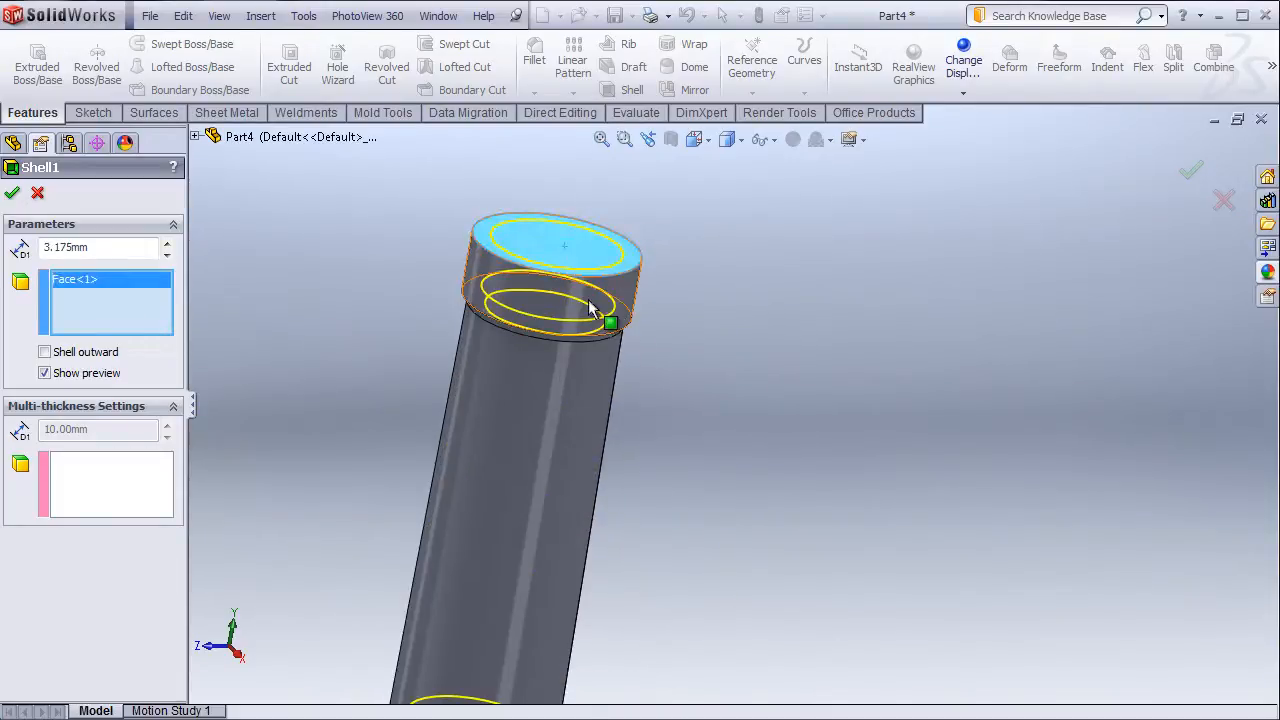
scroll(600, 305, up, 5)
scroll(813, 373, up, 5)
scroll(725, 519, down, 2)
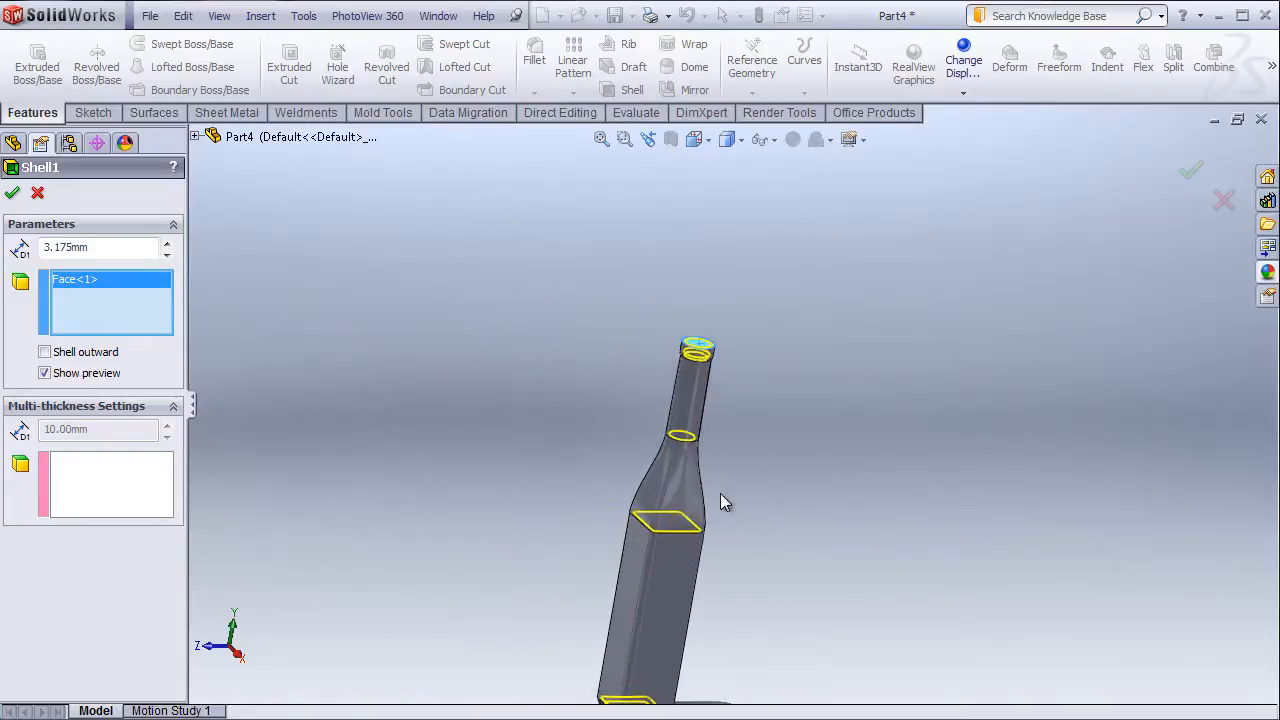
scroll(711, 440, up, 2)
scroll(688, 572, down, 1)
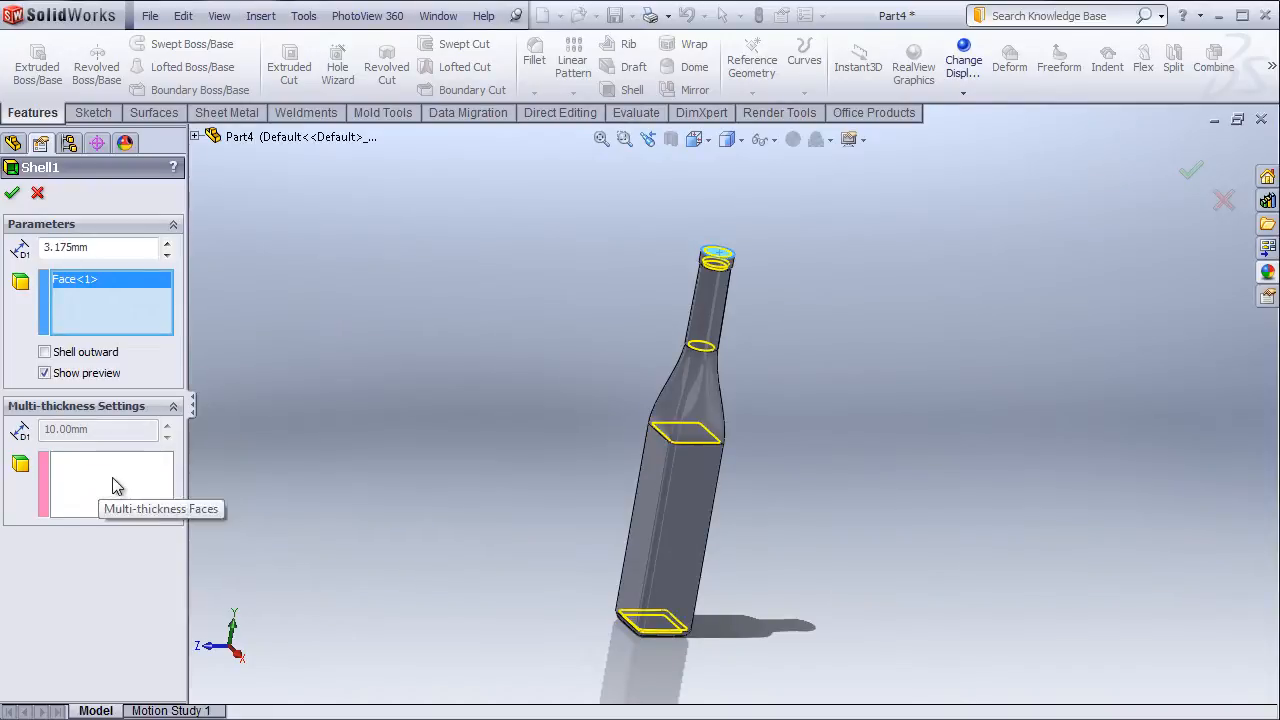
click(12, 194)
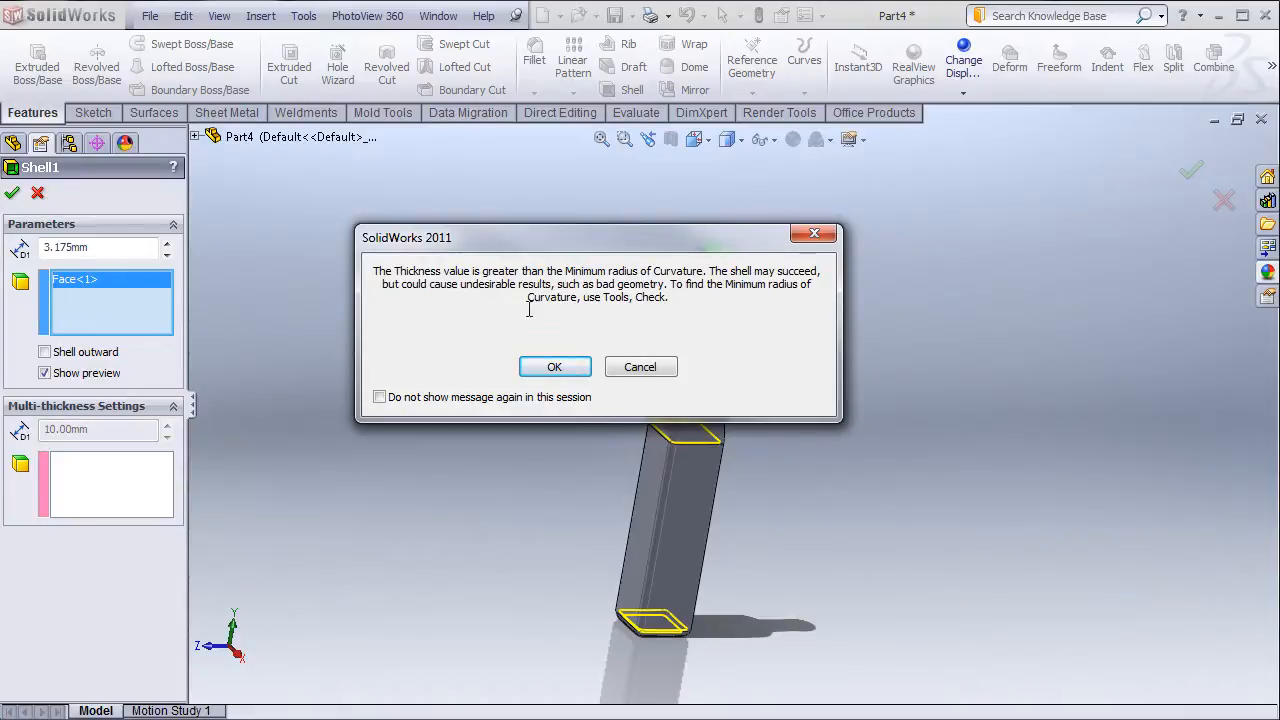
click(554, 368)
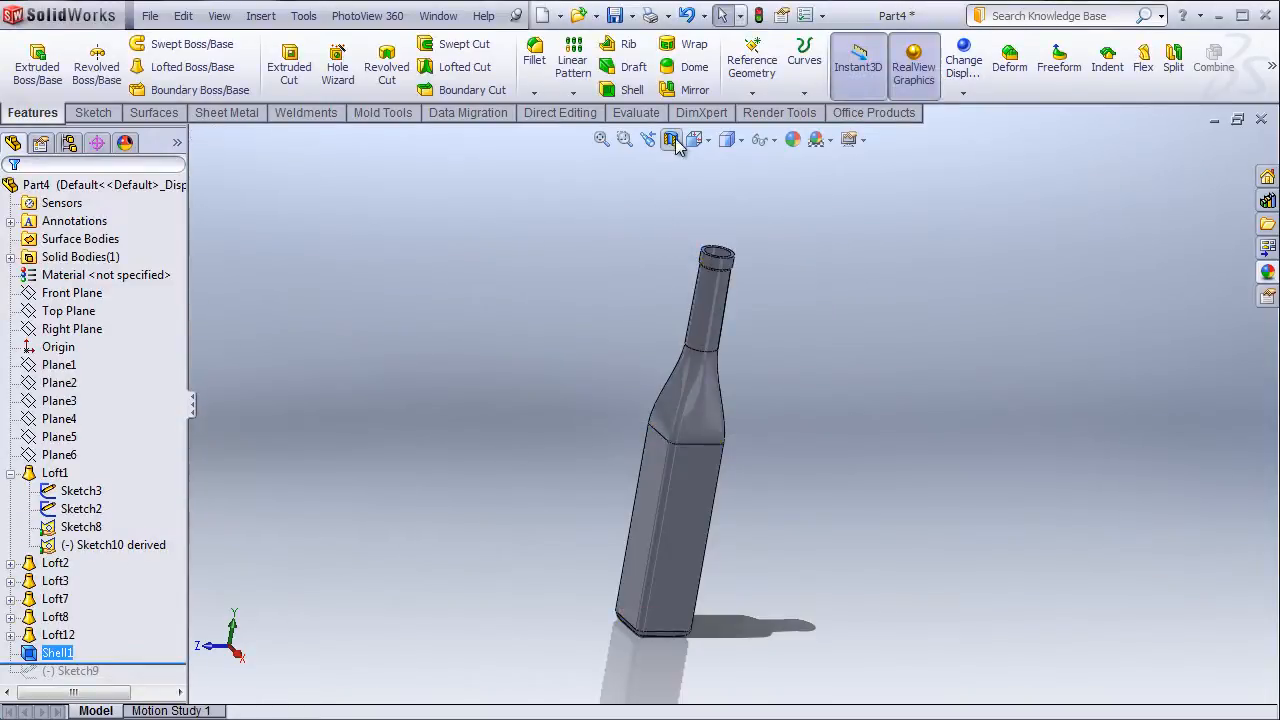
- Display the bottle with hidden lines visible and examine the inner wall at the lip, neck and shoulder
scroll(787, 295, down, 3)
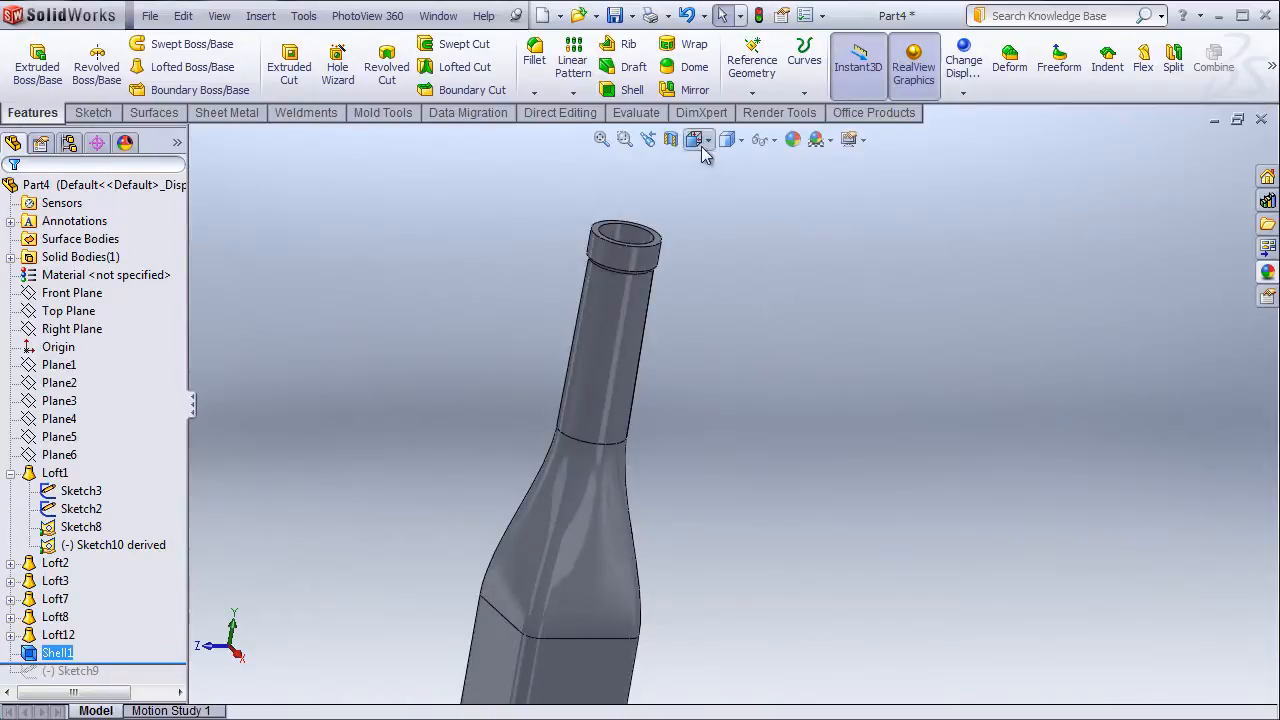
click(740, 140)
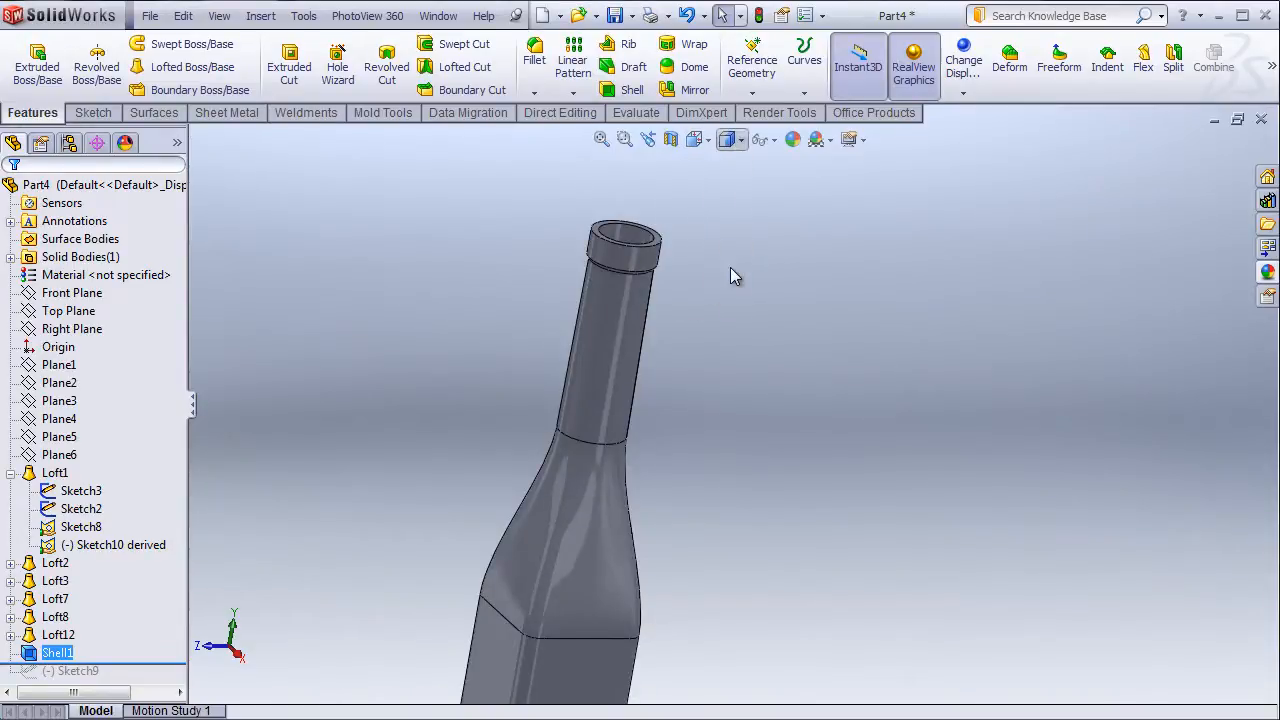
click(729, 264)
middle_drag(720, 306, 665, 258)
scroll(650, 256, down, 5)
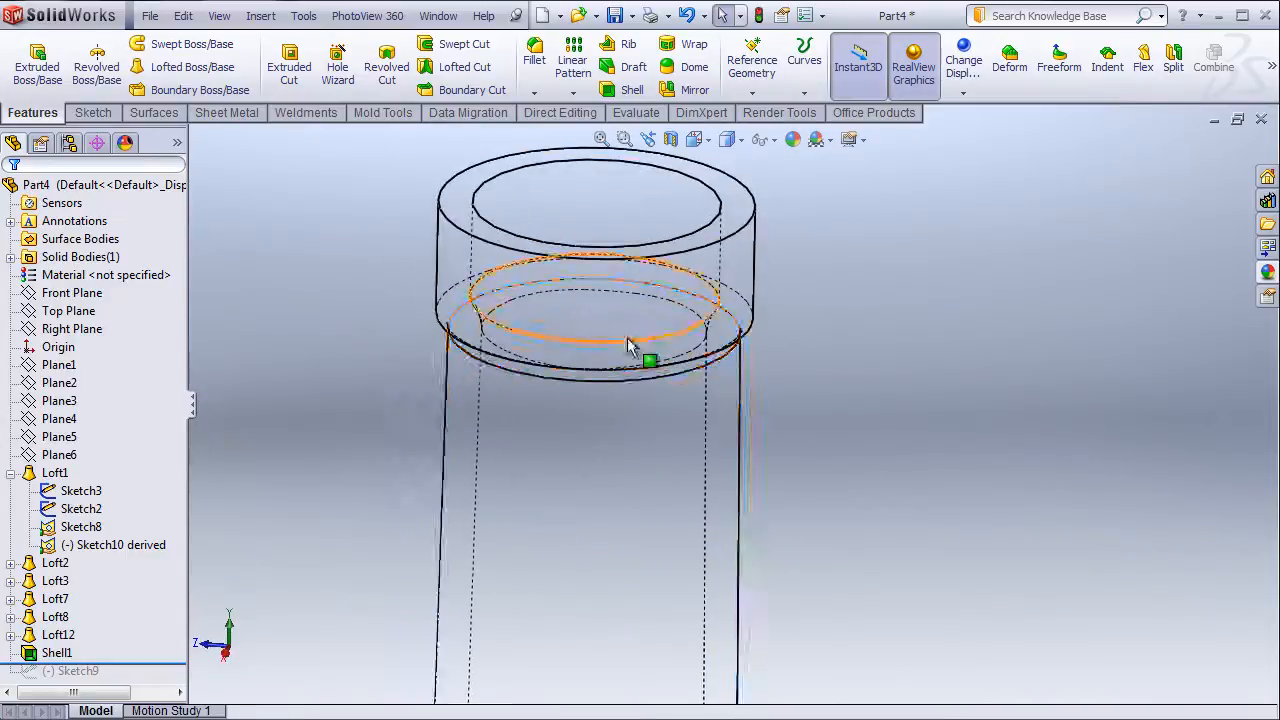
scroll(607, 430, up, 5)
scroll(662, 434, down, 4)
scroll(726, 606, up, 4)
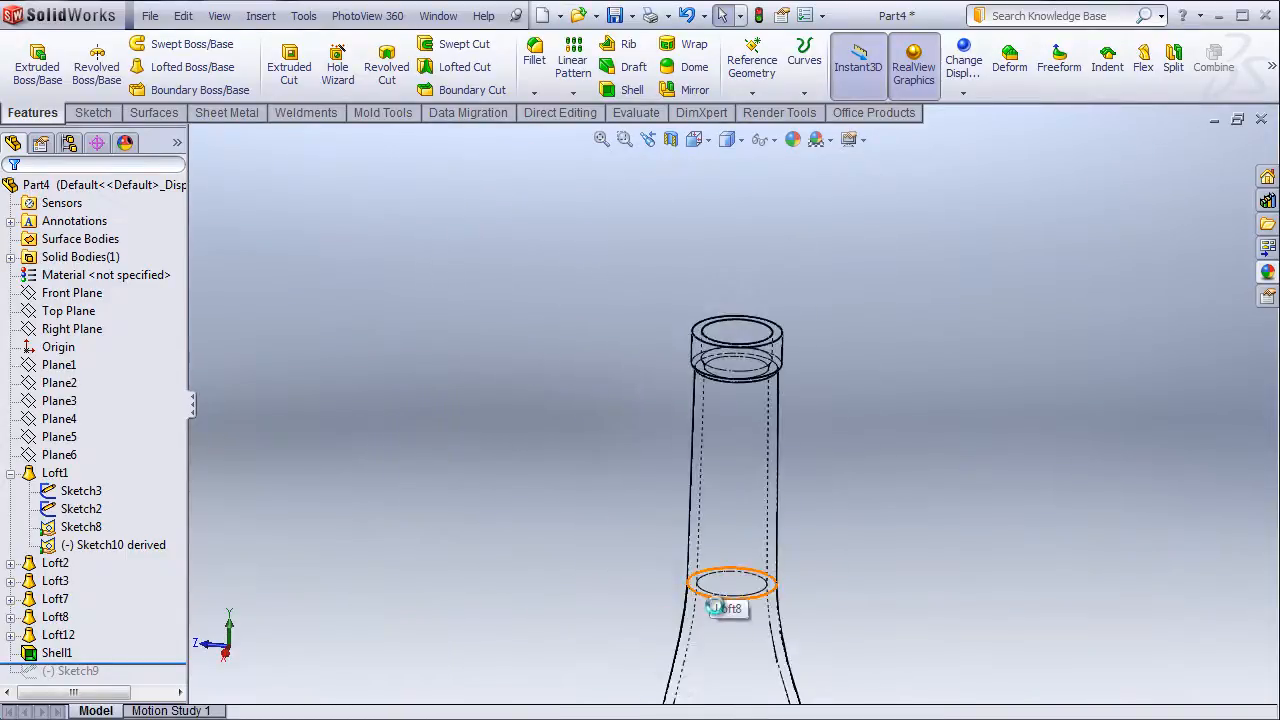
scroll(726, 610, down, 5)
scroll(735, 610, up, 4)
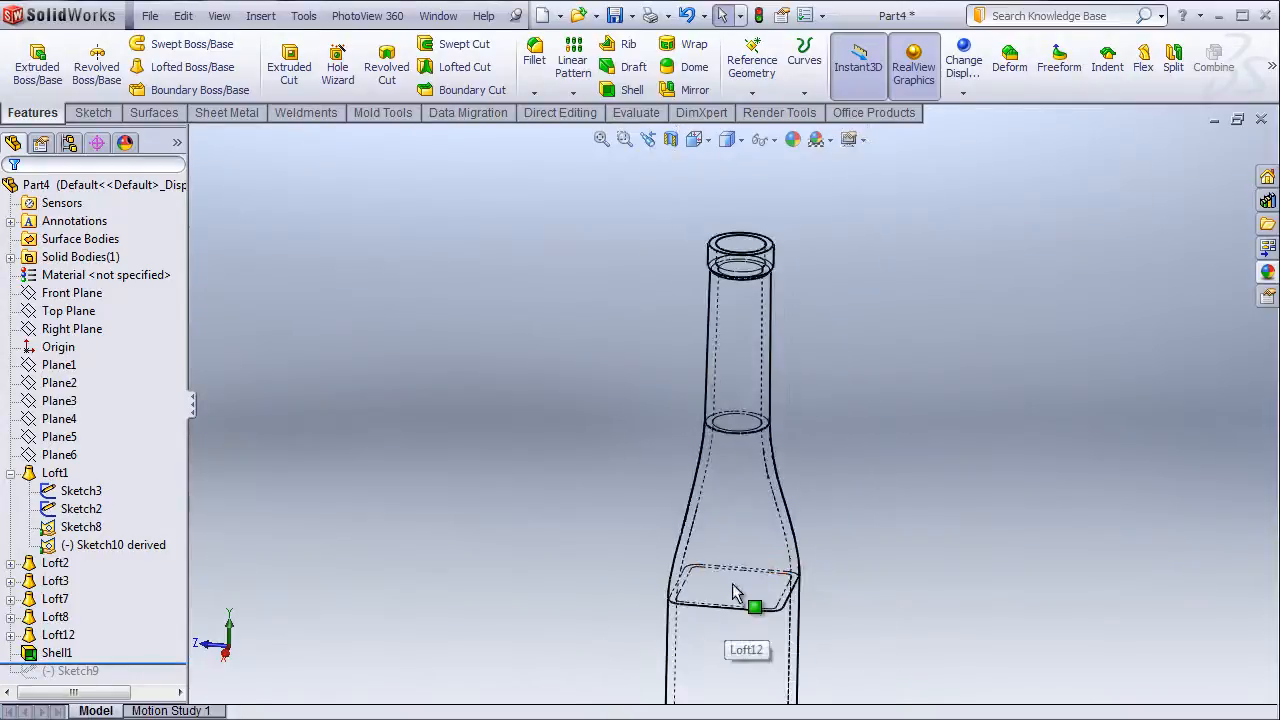
- Examine the hidden inner edges of the shoulder, body and base, and restore the shaded display with edges
scroll(740, 600, down, 3)
scroll(714, 598, up, 3)
scroll(715, 592, down, 2)
scroll(776, 342, down, 4)
scroll(808, 240, up, 5)
scroll(803, 246, up, 3)
scroll(812, 440, down, 2)
scroll(817, 449, up, 1)
scroll(808, 450, down, 1)
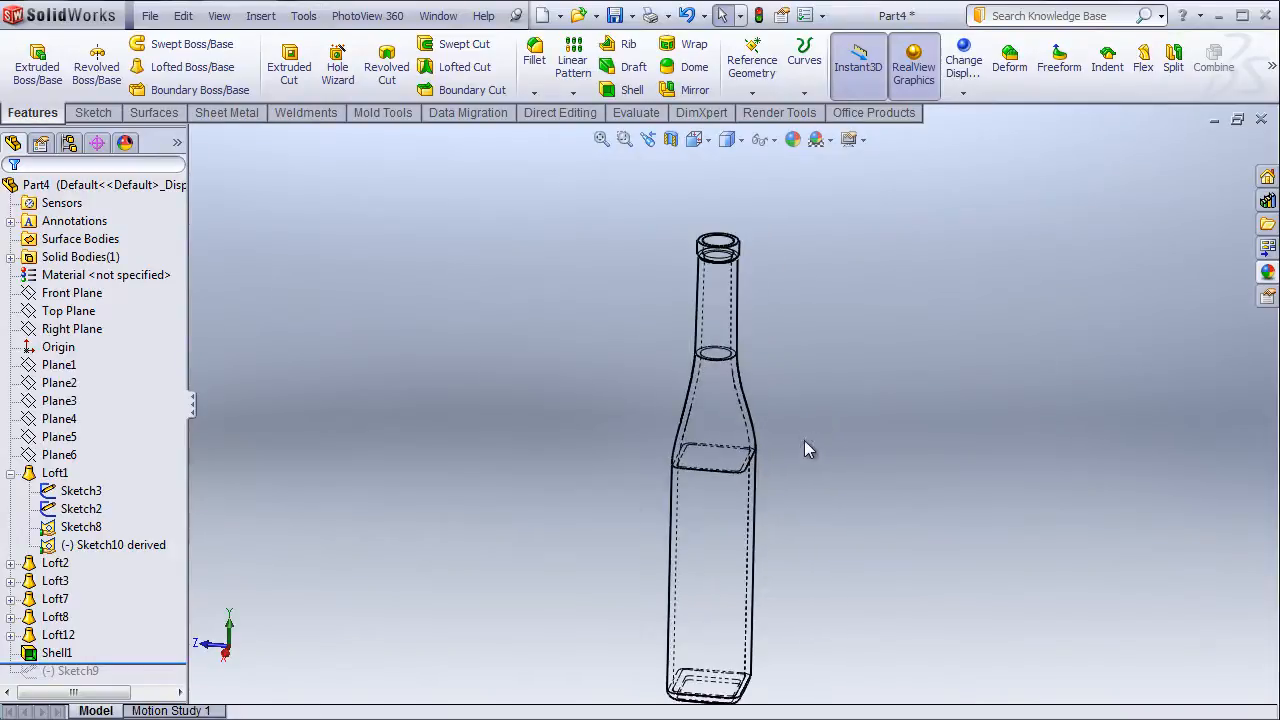
click(728, 139)
click(738, 192)
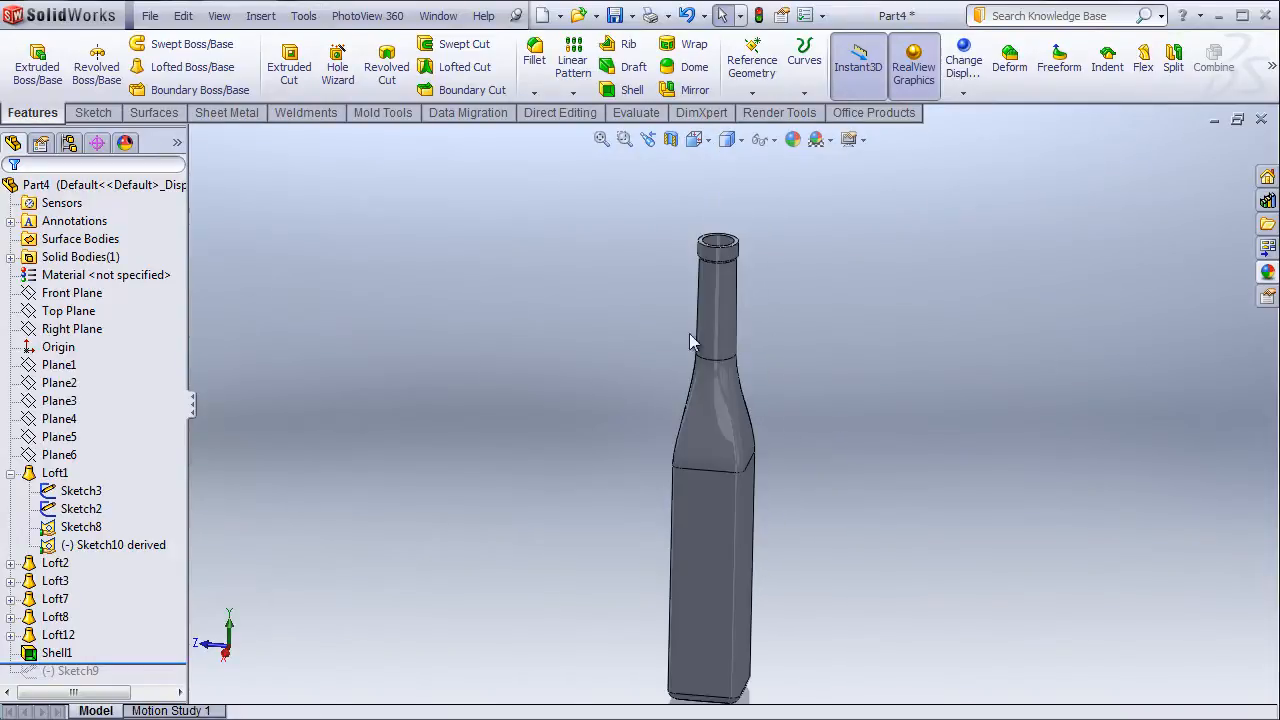
- Section the shelled bottle along the Front Plane and examine the wall at the lip, neck and shoulder
click(671, 142)
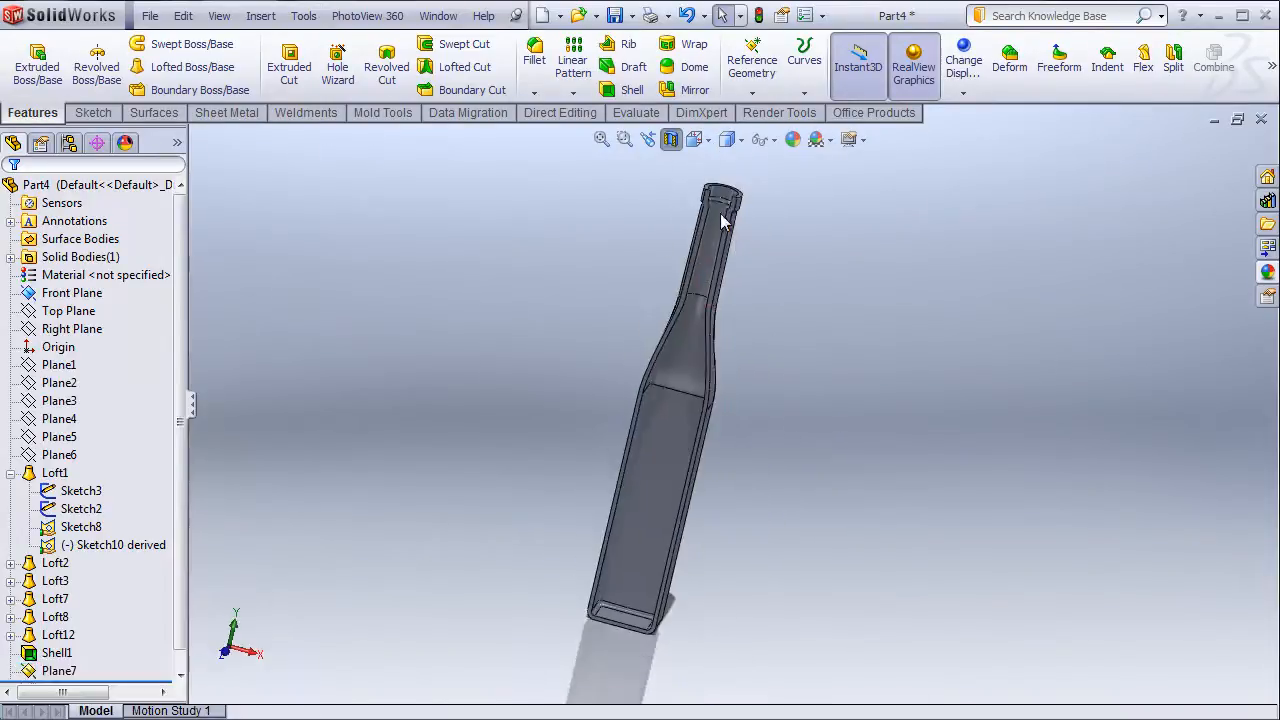
scroll(722, 226, down, 2)
mouse_move(753, 392)
middle_down()
mouse_move(754, 337)
mouse_move(766, 389)
middle_up()
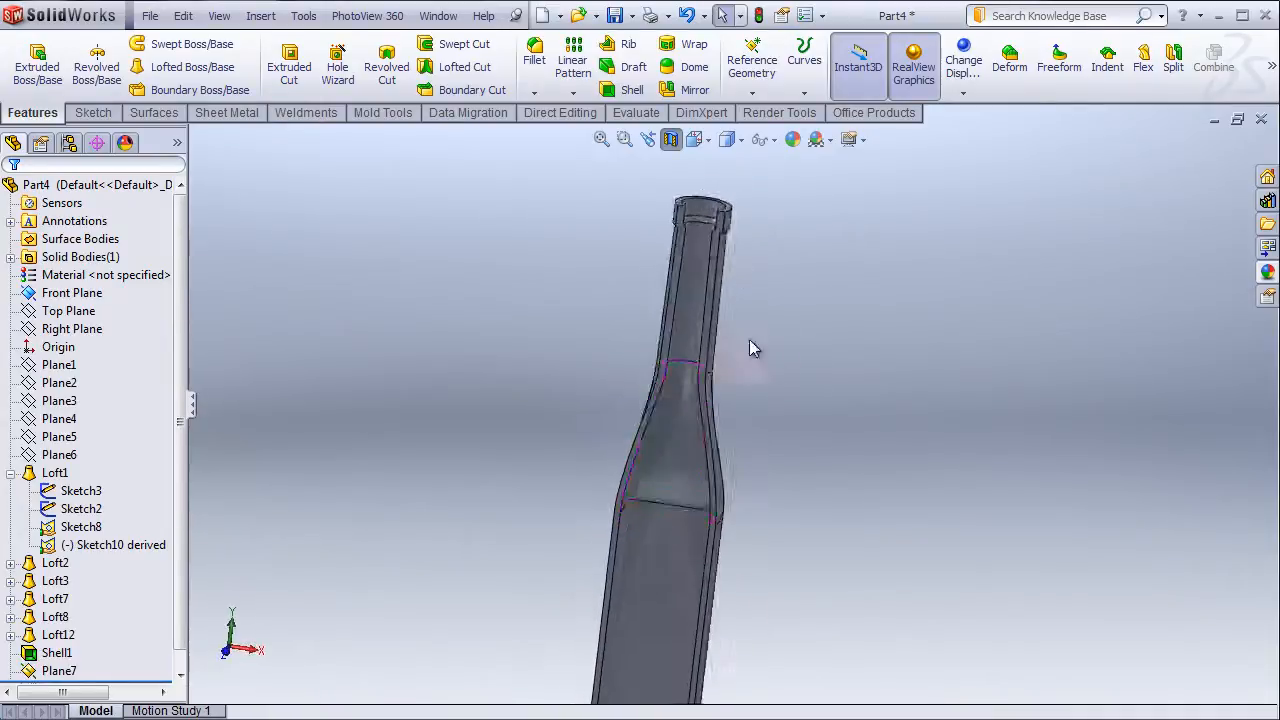
scroll(763, 300, down, 4)
middle_drag(930, 448, 893, 437)
scroll(807, 393, up, 3)
scroll(716, 268, down, 4)
click(663, 282)
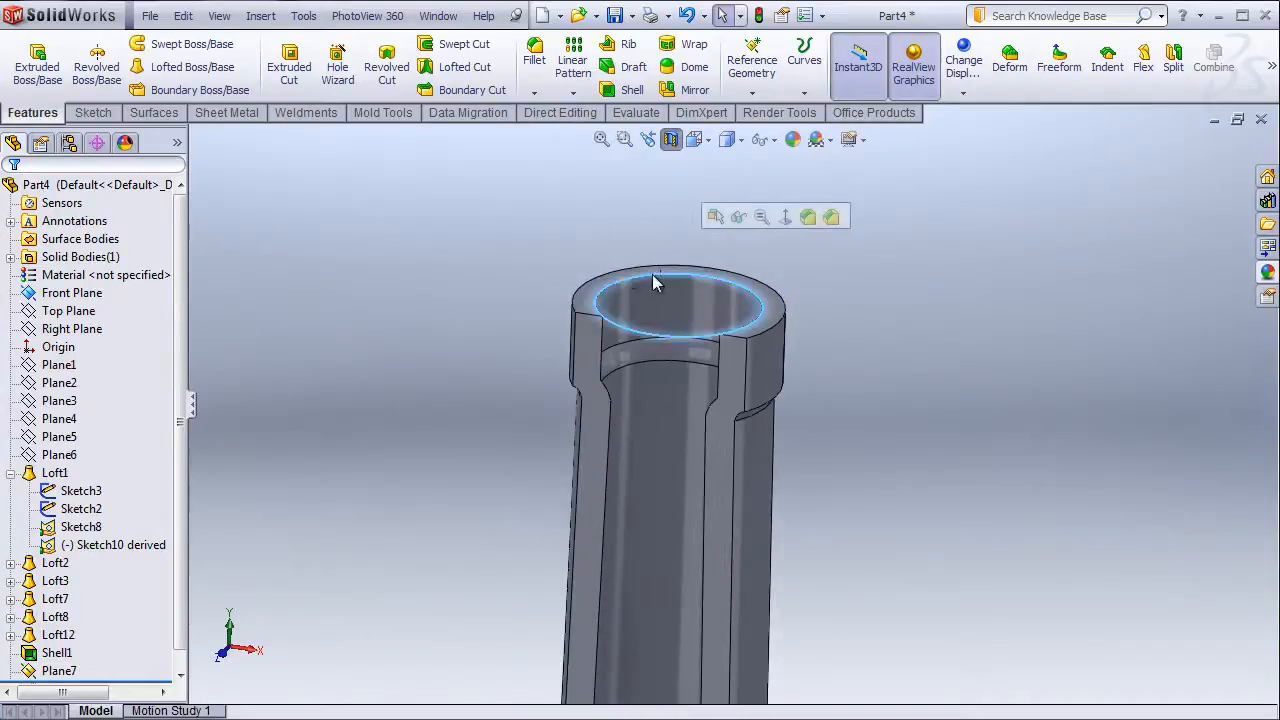
scroll(838, 483, up, 3)
scroll(757, 605, down, 3)
scroll(740, 600, up, 2)
scroll(740, 600, down, 2)
scroll(730, 595, up, 3)
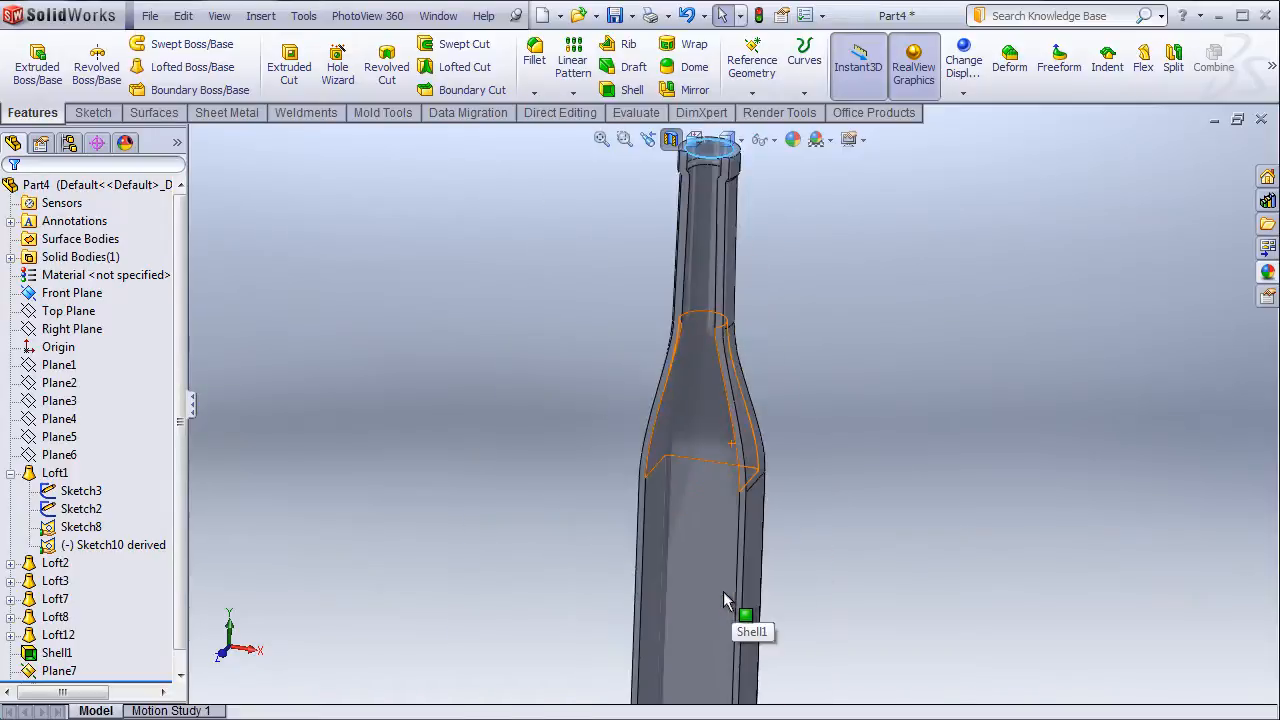
- Examine the wall of the body and the floor at the base in the sectioned bottle
scroll(722, 589, down, 2)
scroll(718, 586, up, 2)
scroll(718, 586, down, 5)
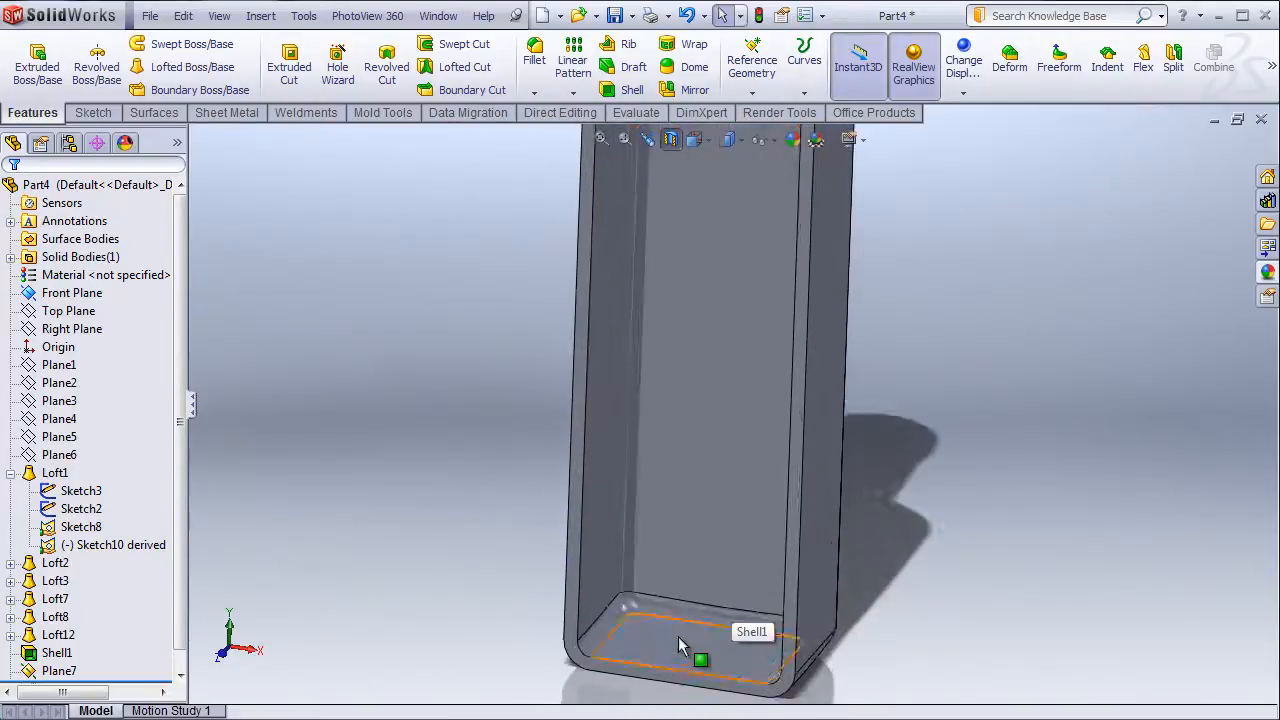
middle_drag(673, 626, 727, 575)
scroll(729, 290, up, 6)
scroll(731, 265, up, 2)
scroll(736, 247, down, 6)
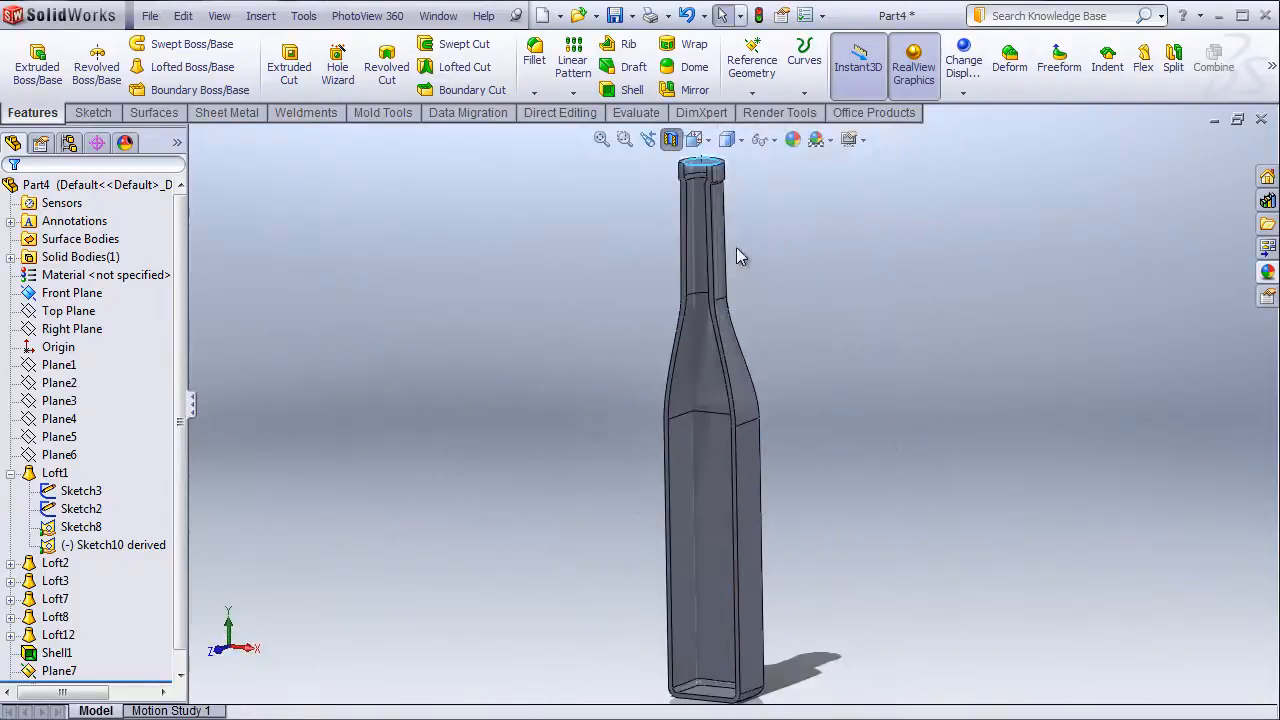
- Turn off the section view and examine the whole bottle's exterior down to its base
click(672, 140)
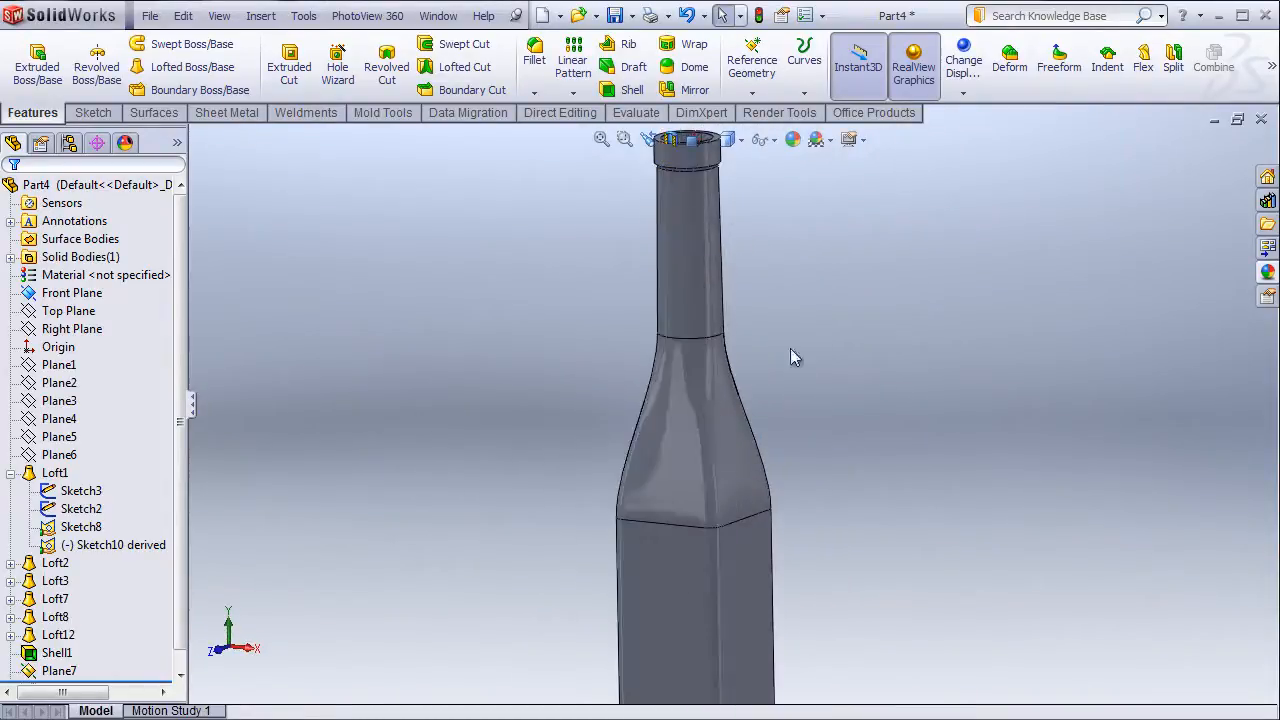
scroll(843, 409, up, 3)
middle_drag(822, 605, 779, 587)
scroll(779, 587, up, 3)
scroll(765, 572, down, 3)
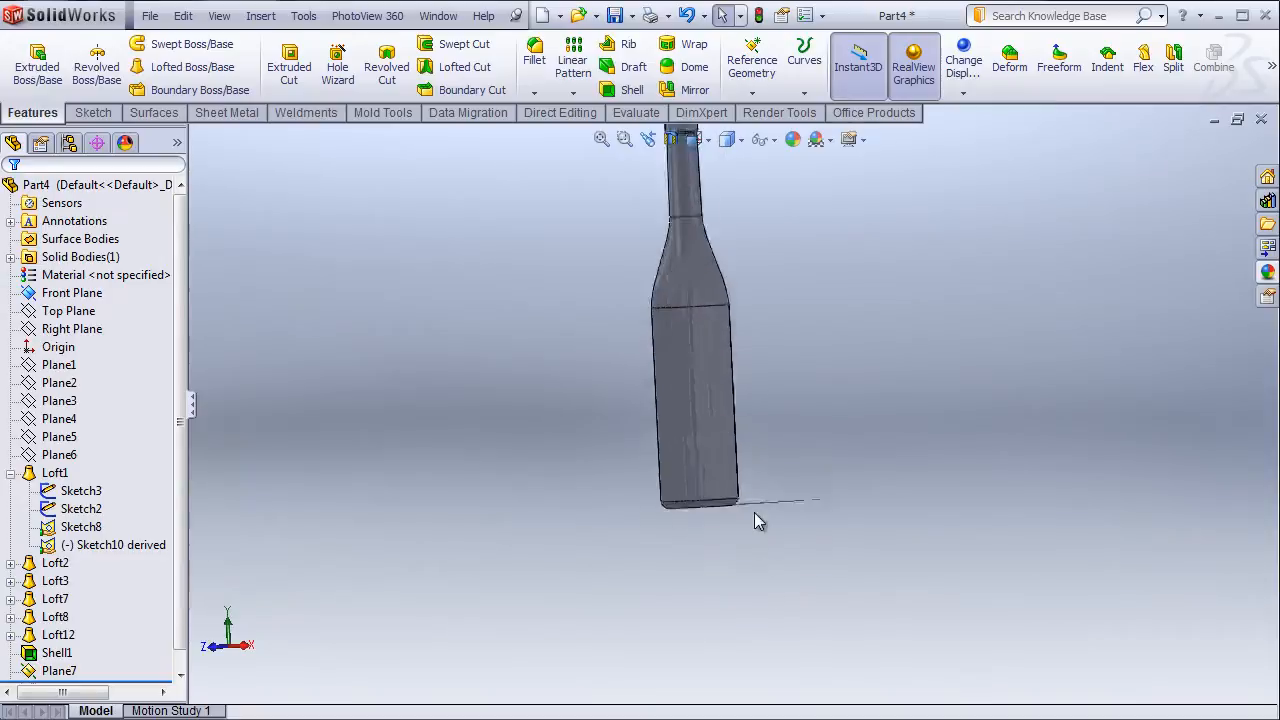